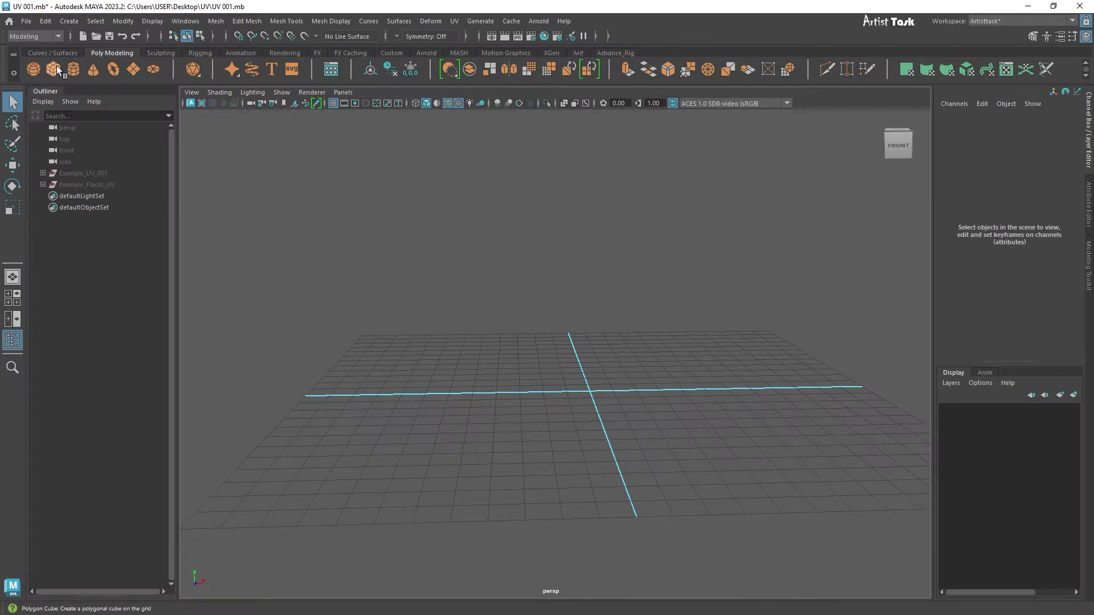
Unhide the Example_UV_001 group and inspect its cylinder, sphere and cube from several angles
left_click(112, 172)
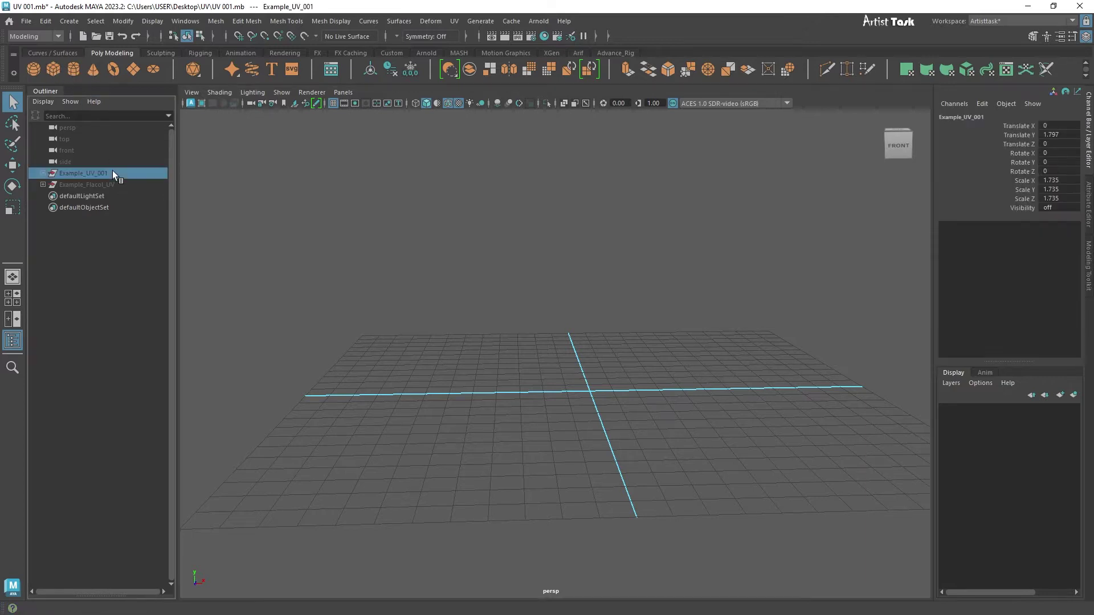
key("shift+h")
left_click_drag(429, 302, 674, 338, "alt")
middle_click_drag(674, 338, 683, 314, "alt")
left_click_drag(353, 553, 183, 561, "alt")
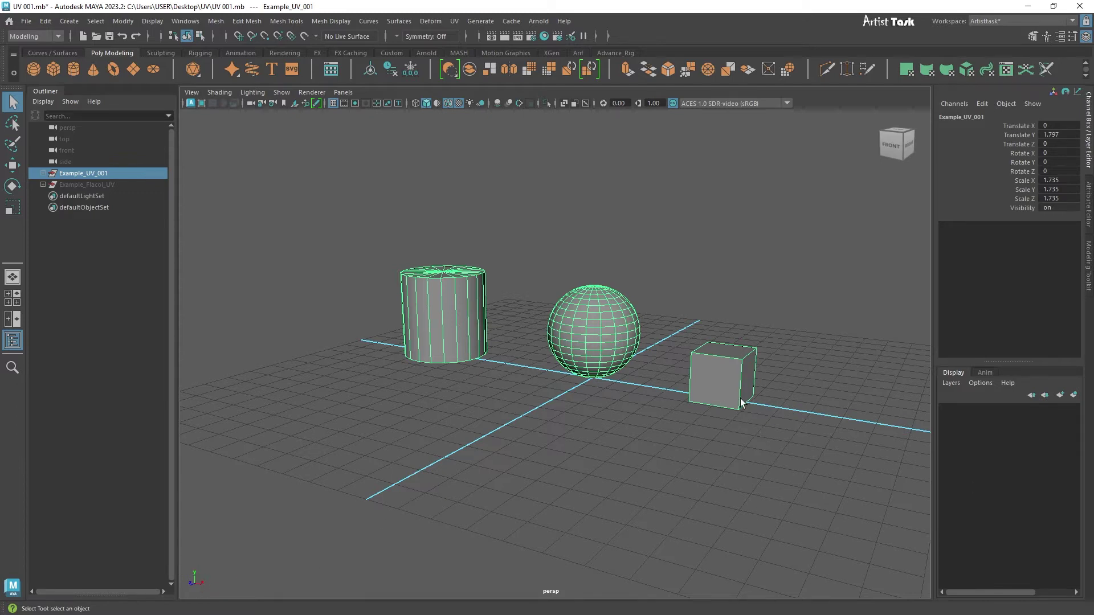
left_click_drag(553, 380, 510, 405, "alt")
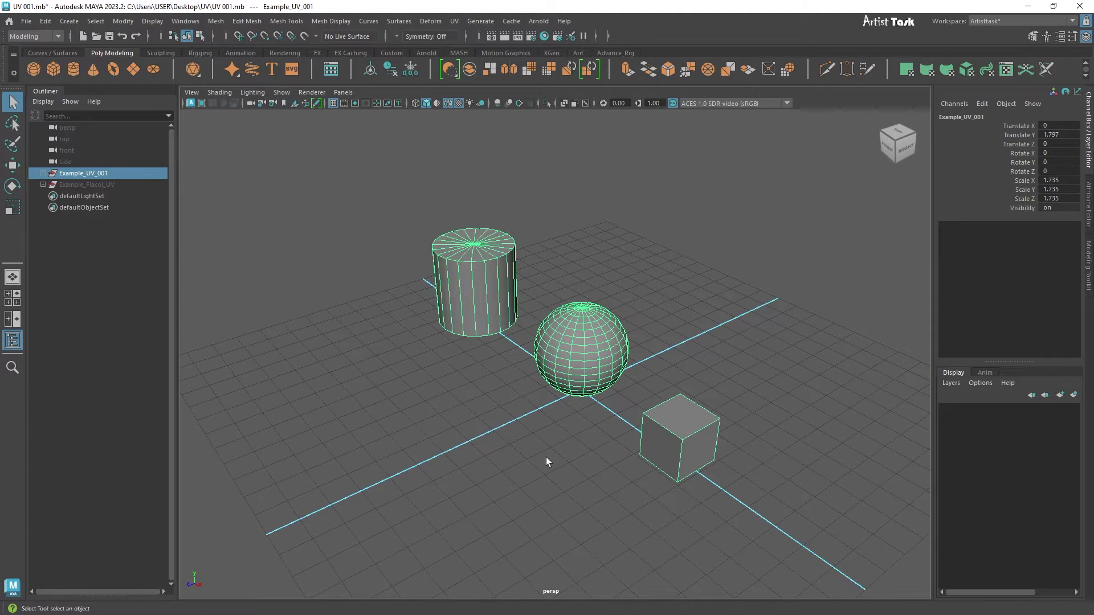
left_click_drag(696, 463, 648, 428, "alt")
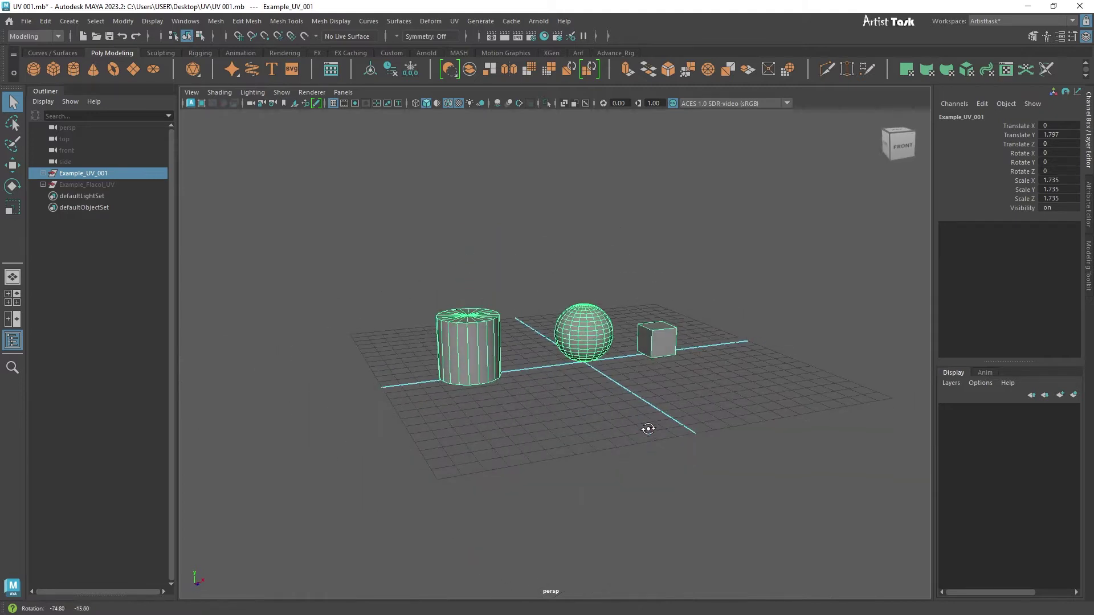
right_click_drag(552, 449, 710, 443, "alt")
middle_click_drag(700, 423, 664, 454, "alt")
right_click_drag(664, 454, 695, 474, "alt")
middle_click_drag(704, 471, 702, 472, "alt")
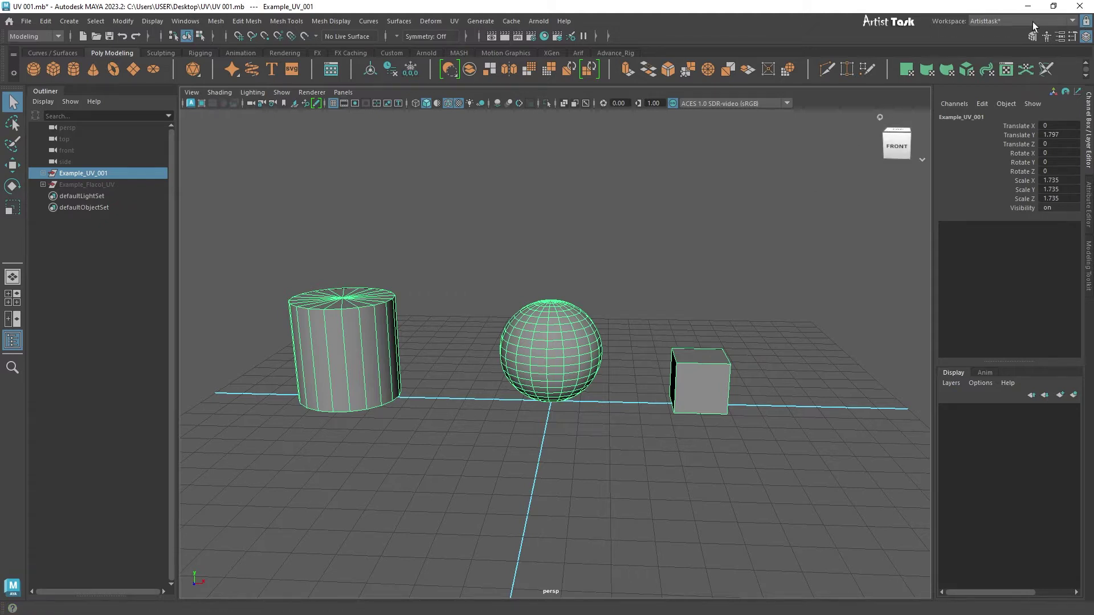
Switch to the UV Editing workspace and resize the perspective view to take slightly more width than the UV Editor
left_click(1070, 22)
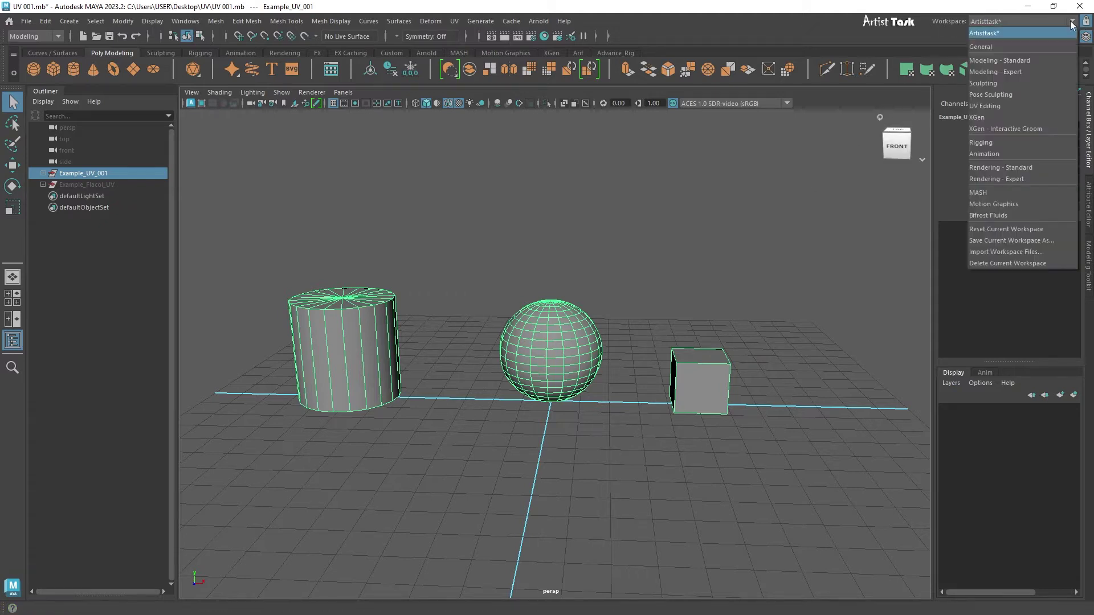
left_click(1000, 107)
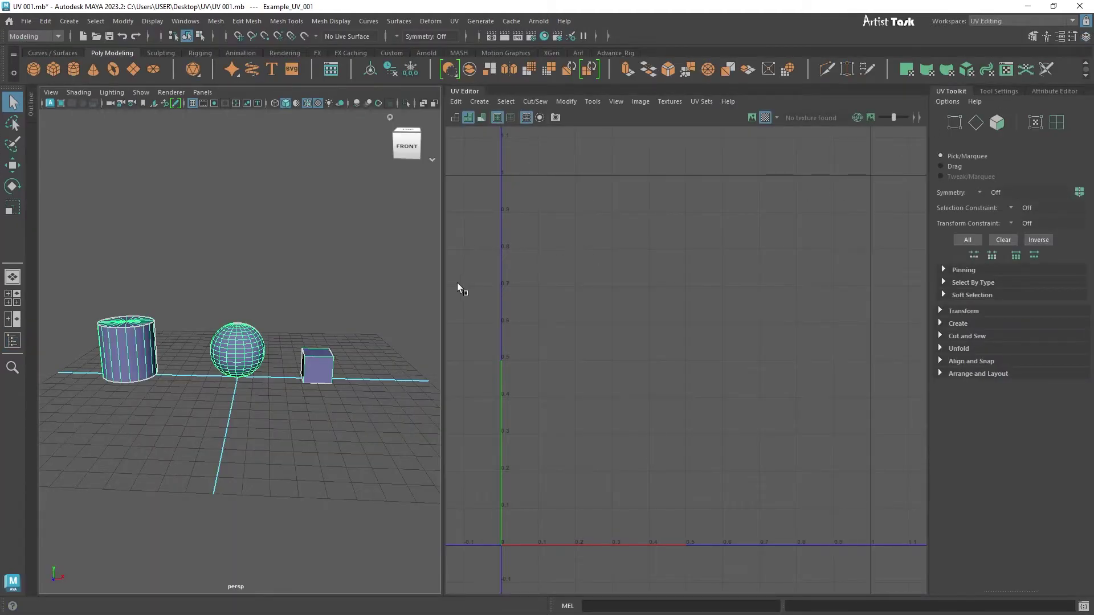
left_click_drag(444, 282, 635, 294)
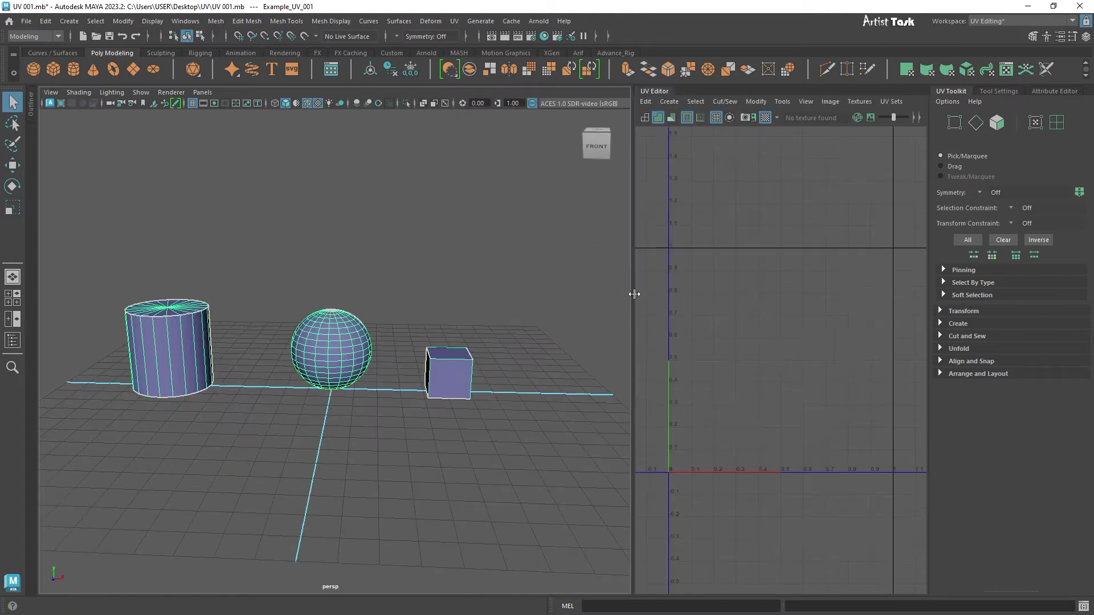
left_click_drag(632, 360, 560, 359)
Examine the three primitives in the perspective view and the empty grid in the UV Editor
scroll(367, 420, "down", 3)
mouse_move(367, 420)
left_mouse_down("alt")
mouse_move(324, 441)
mouse_move(352, 424)
left_mouse_up("alt")
scroll(352, 424, "up", 3)
right_click_drag(352, 424, 501, 454, "alt")
left_click_drag(501, 452, 484, 422, "alt")
scroll(692, 423, "down", 5)
scroll(692, 423, "up", 1)
middle_click_drag(692, 423, 711, 331, "alt")
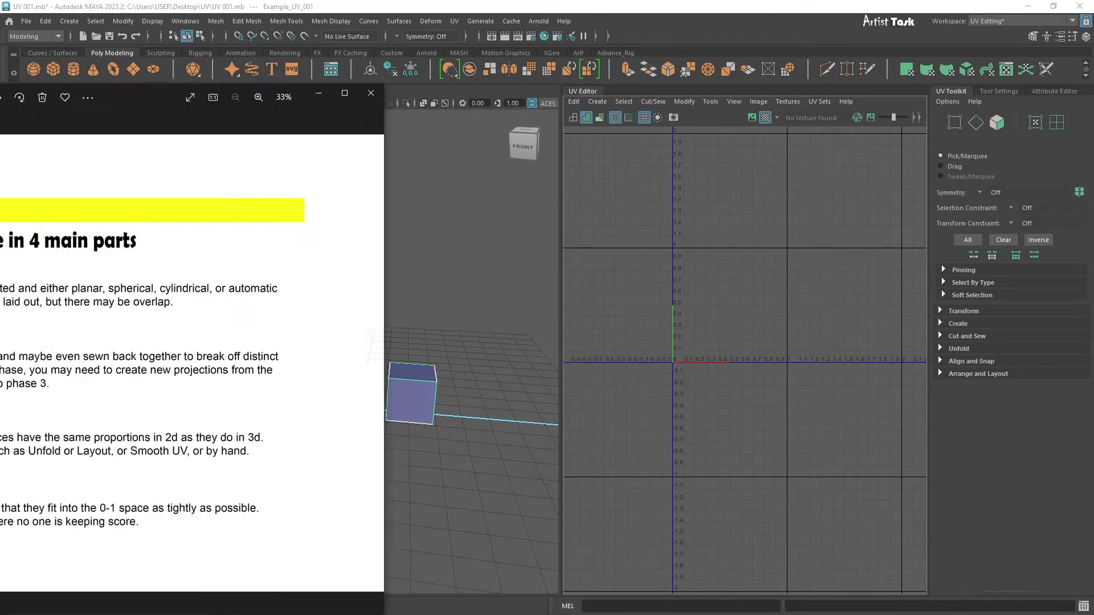
Switch to the UV process.jpg image, read the four UVing phases, and return to Maya
left_click_drag(0, 86, 401, 11)
left_click(833, 15)
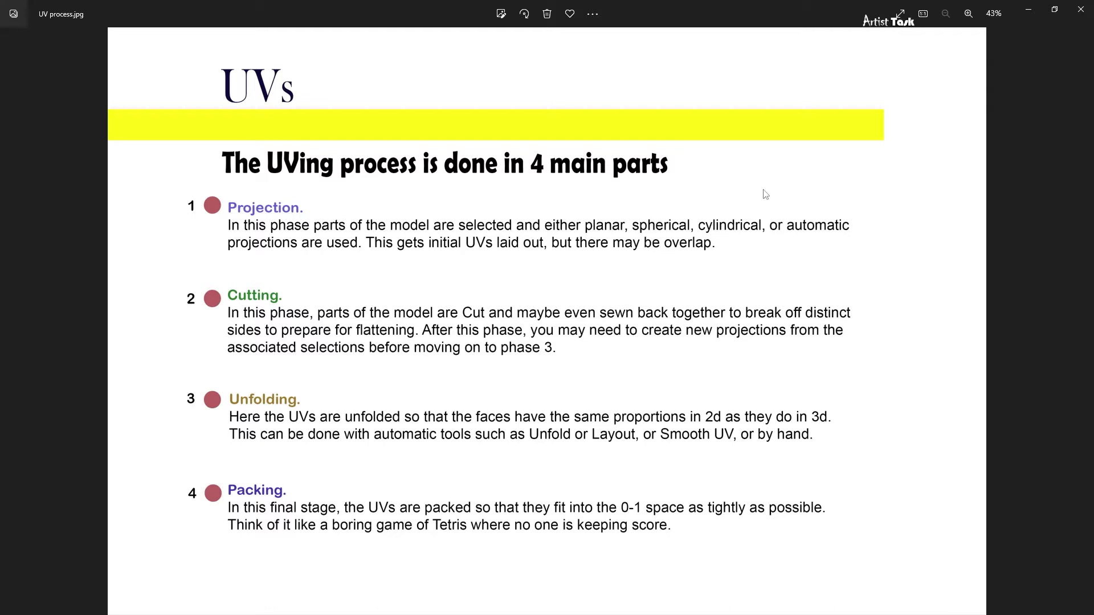
left_click(1029, 11)
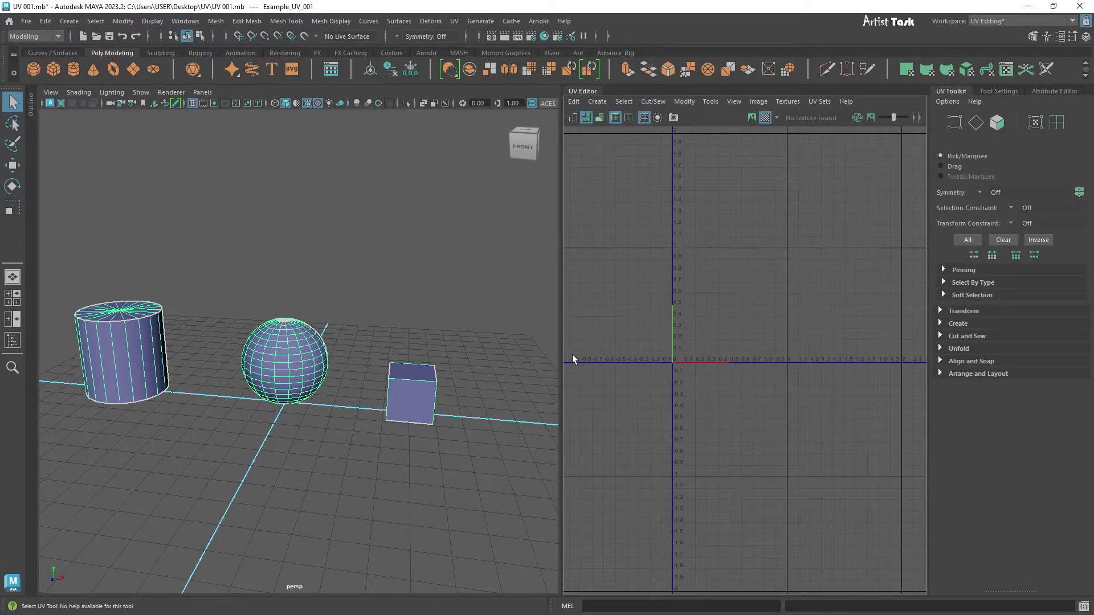
Widen the UV Editor pane and examine the UV grid's quadrants around the origin
left_click_drag(561, 358, 500, 358)
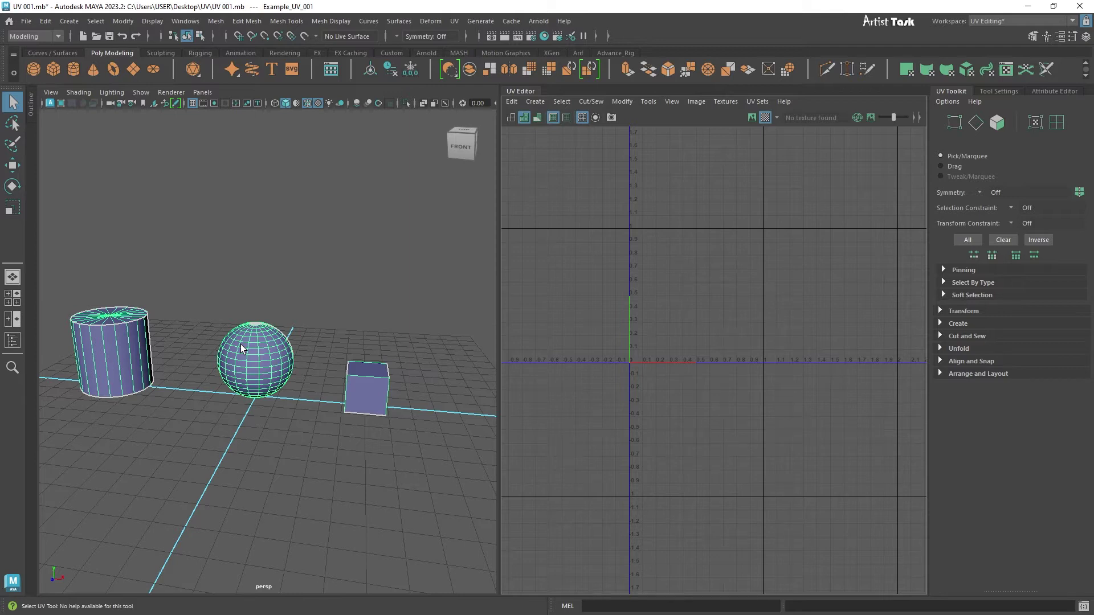
scroll(576, 388, "down", 2)
scroll(748, 408, "up", 1)
scroll(713, 393, "down", 3)
middle_click_drag(666, 366, 676, 409, "alt")
scroll(741, 438, "up", 2)
scroll(742, 437, "down", 1)
middle_click_drag(752, 425, 771, 391, "alt")
scroll(773, 390, "up", 1)
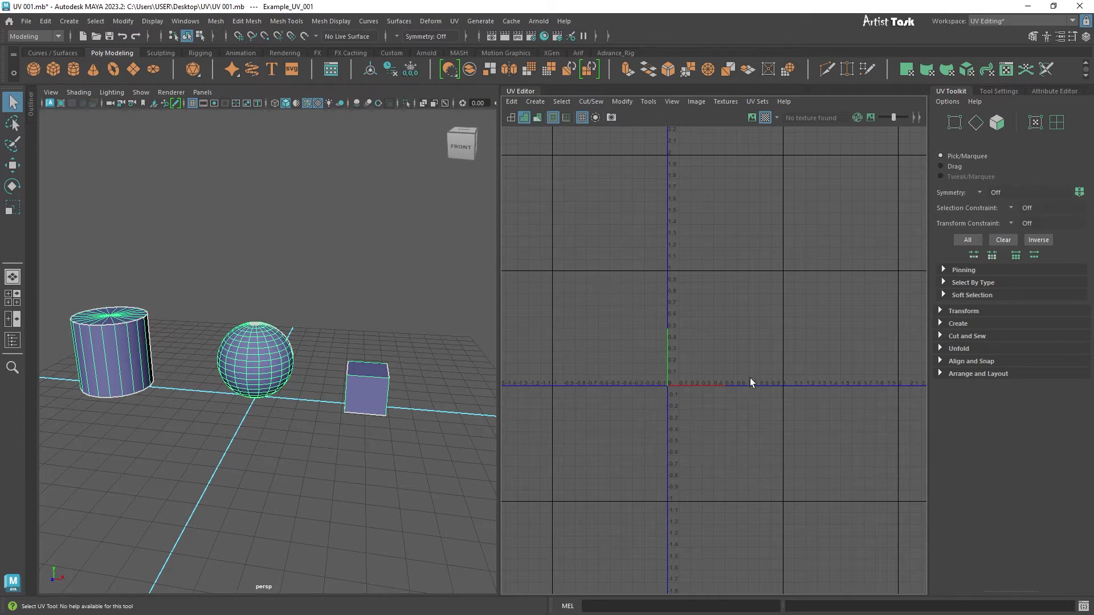
Select only the sphere so that its UV layout is displayed in the UV Editor
left_click_drag(334, 422, 423, 446, "alt")
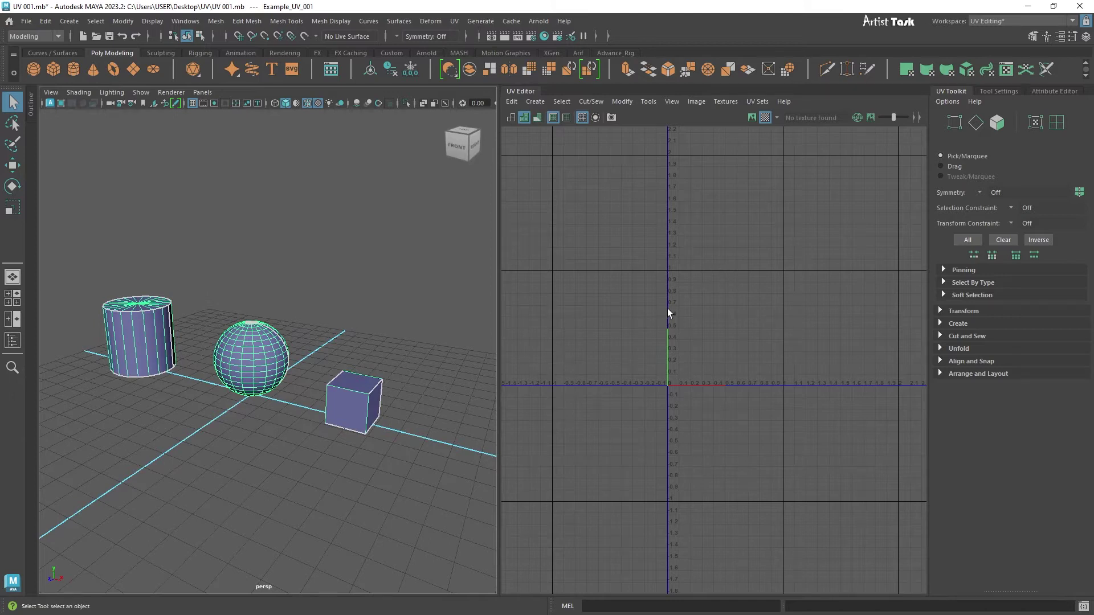
scroll(655, 401, "up", 1)
middle_click_drag(686, 356, 695, 322, "alt")
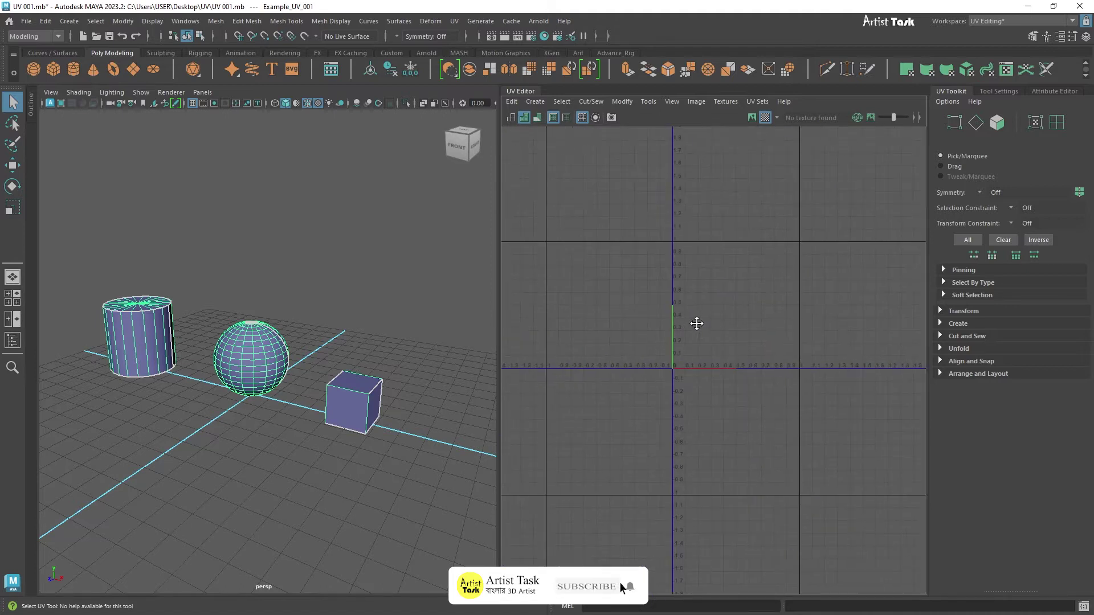
right_click_drag(704, 322, 618, 320, "alt")
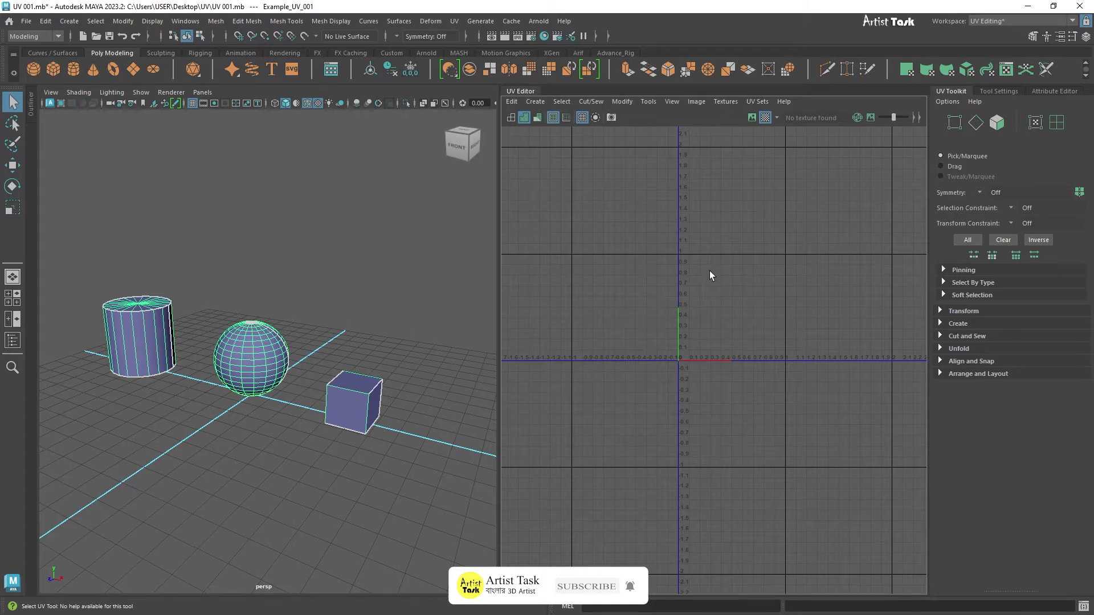
right_click_drag(700, 313, 818, 347, "alt")
middle_click_drag(801, 334, 779, 400, "alt")
right_click_drag(779, 400, 832, 393, "alt")
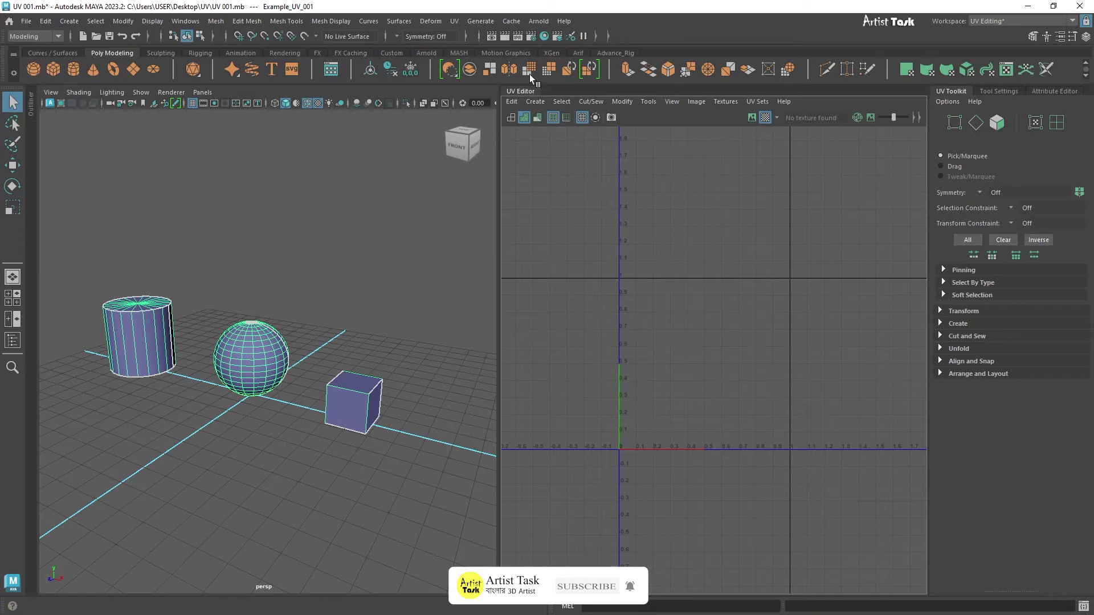
left_click(245, 341)
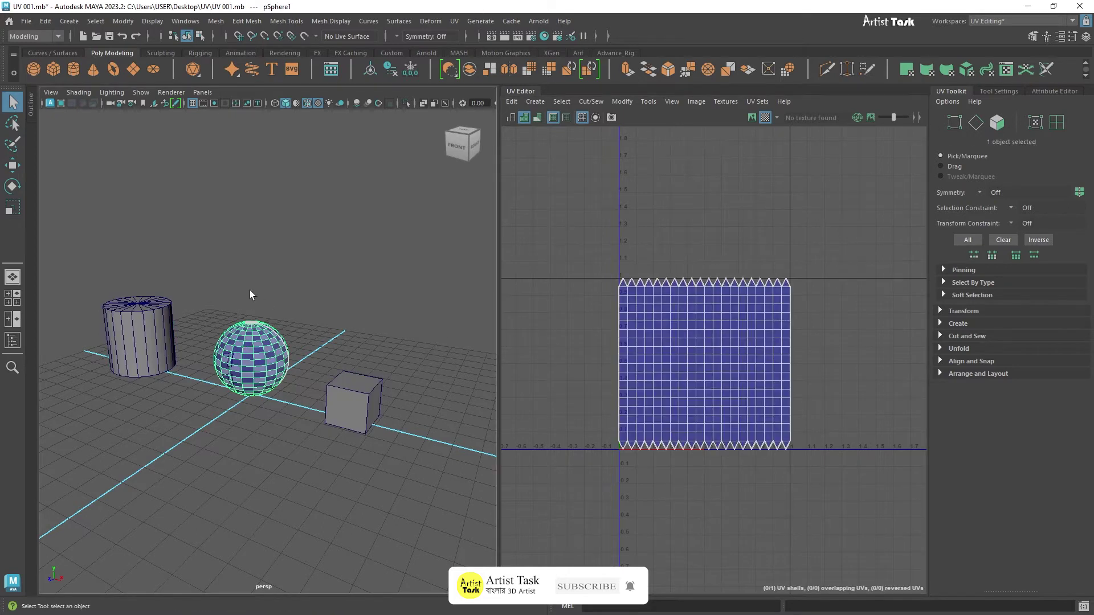
right_click(268, 290)
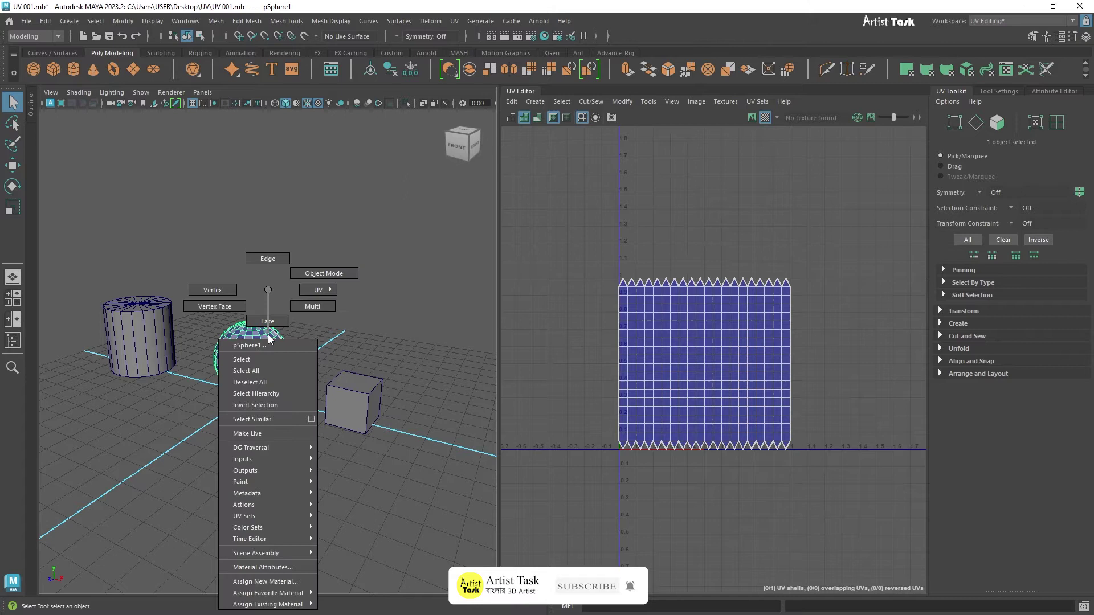
mouse_move(249, 290)
right_mouse_down()
mouse_move(200, 293)
mouse_move(283, 248)
mouse_move(323, 288)
mouse_move(265, 290)
right_mouse_up()
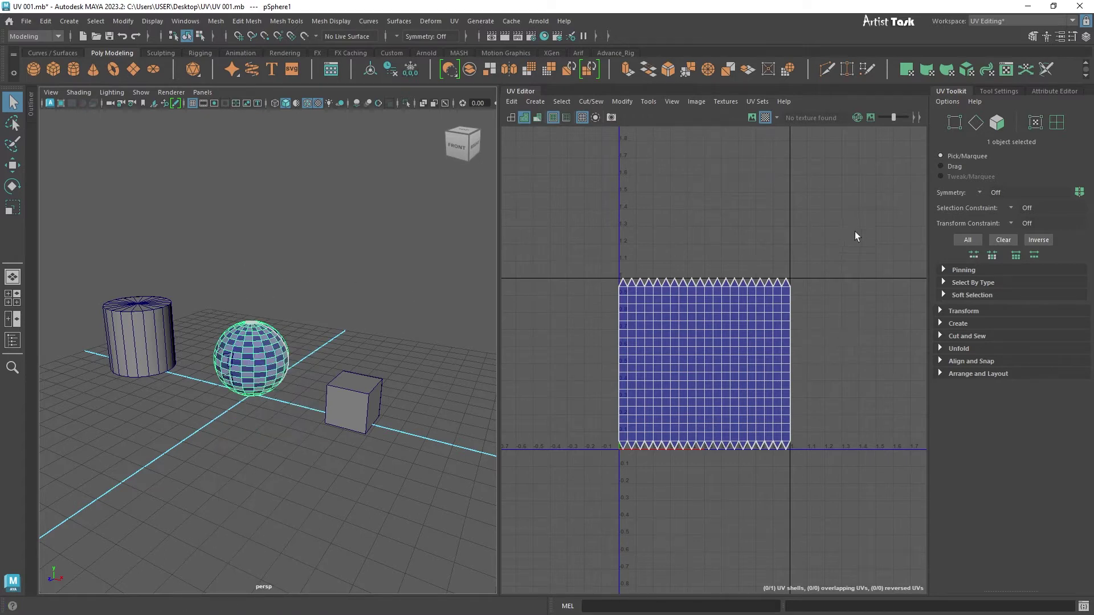
right_click(681, 295)
mouse_move(682, 296)
right_mouse_down()
mouse_move(664, 283)
mouse_move(669, 263)
mouse_move(702, 290)
mouse_move(639, 293)
mouse_move(681, 328)
mouse_move(678, 296)
right_mouse_up()
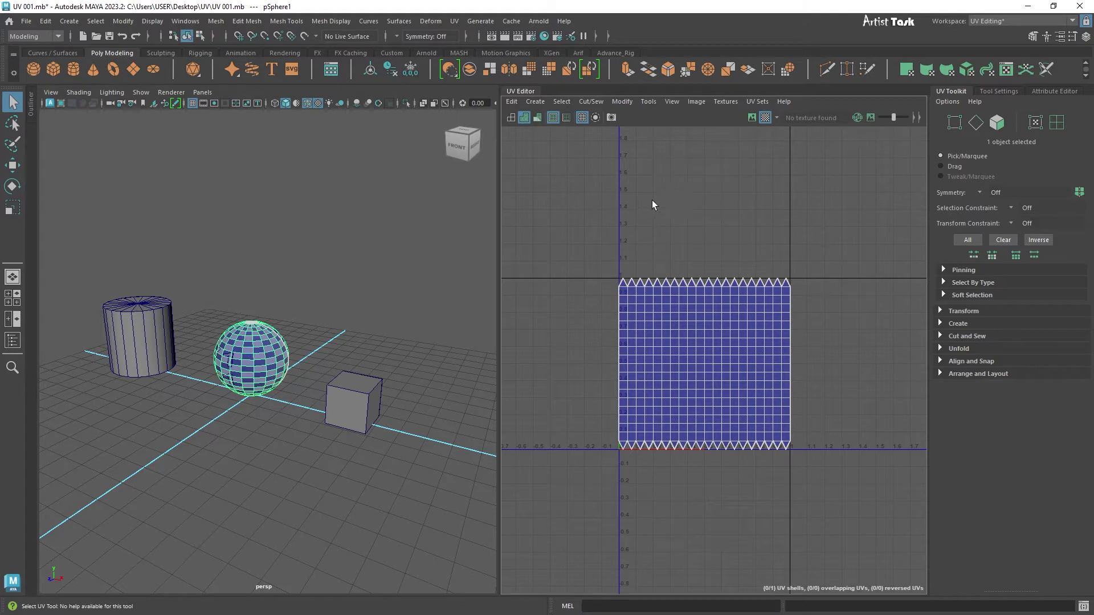
Switch to UV shell selection, select the sphere's entire UV shell, and clear the selection
left_click(955, 123)
right_click_drag(291, 337, 293, 289)
right_click_drag(691, 269, 642, 255)
left_click_drag(626, 239, 844, 422)
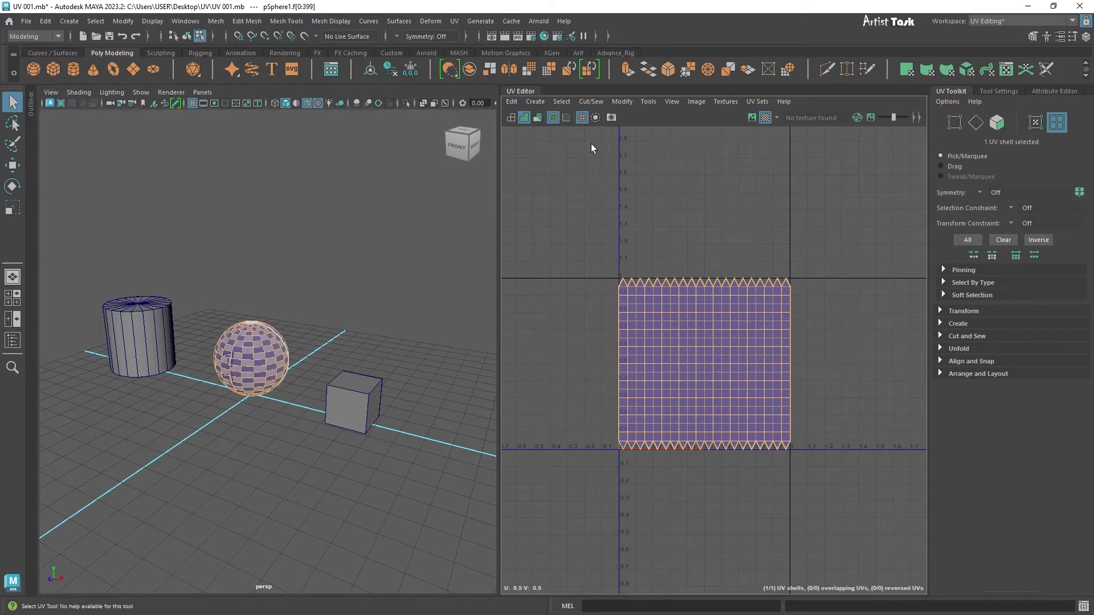
left_click(569, 159)
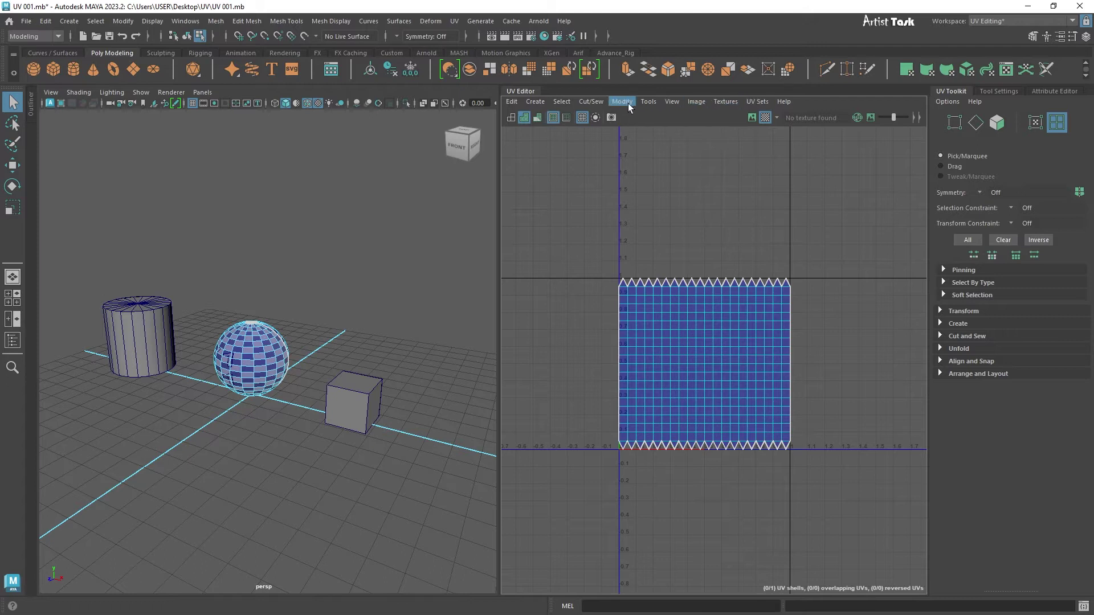
Compare wireframe and shaded display in the UV Editor and viewport, and turn on distortion shading for the sphere's UVs
left_click(512, 118)
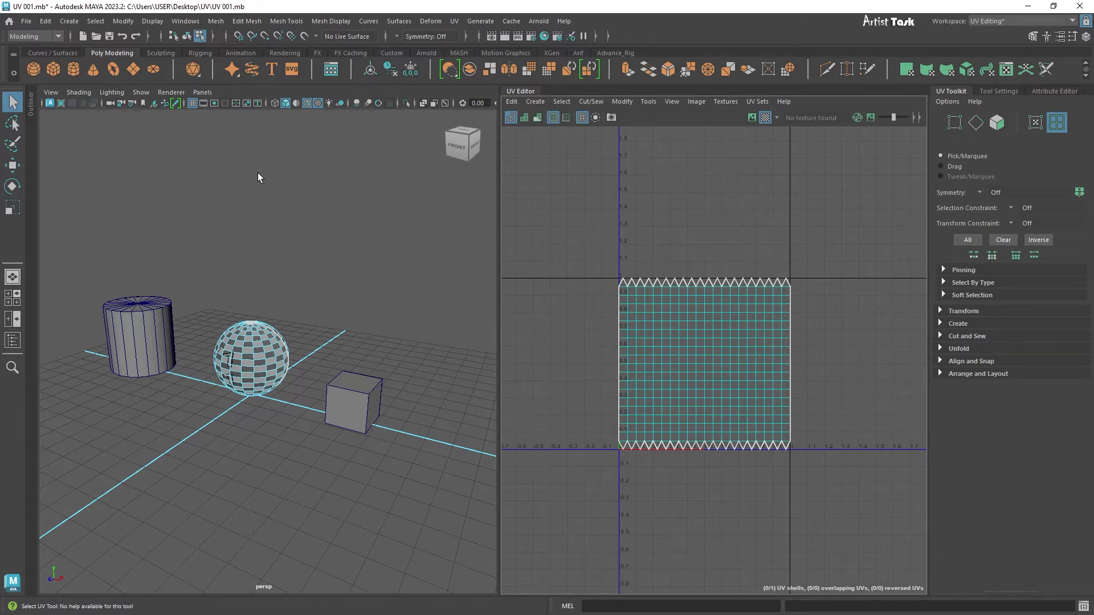
left_click(274, 104)
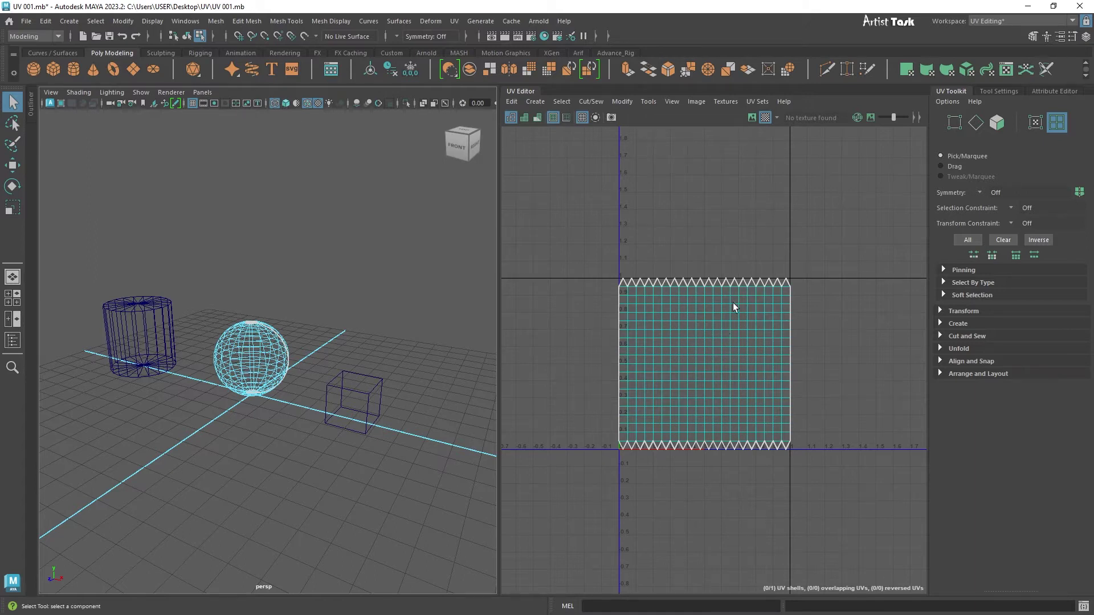
left_click(524, 118)
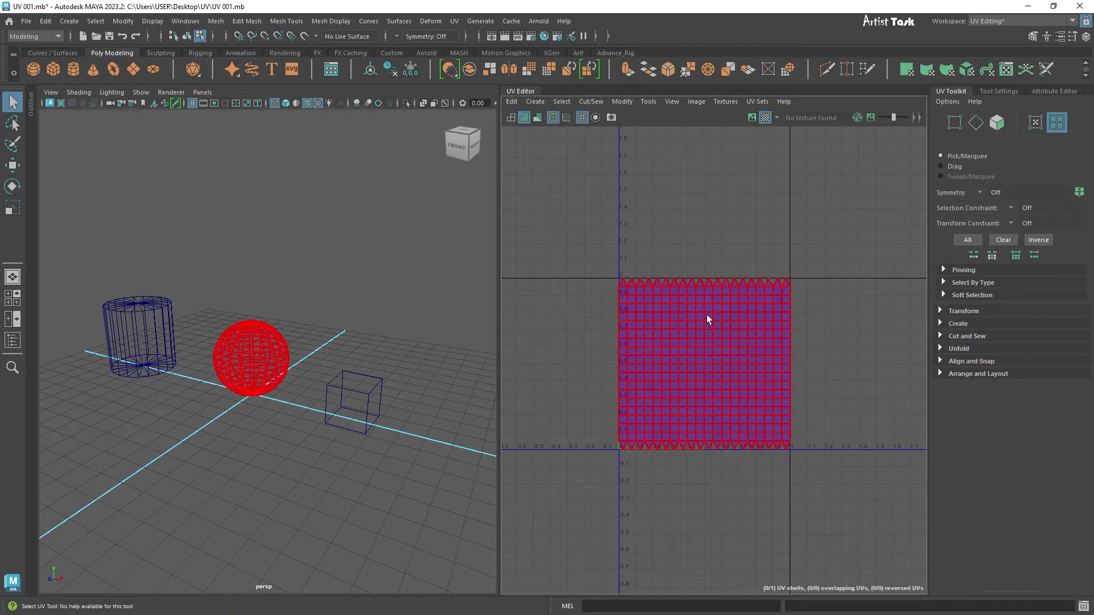
left_click(286, 103)
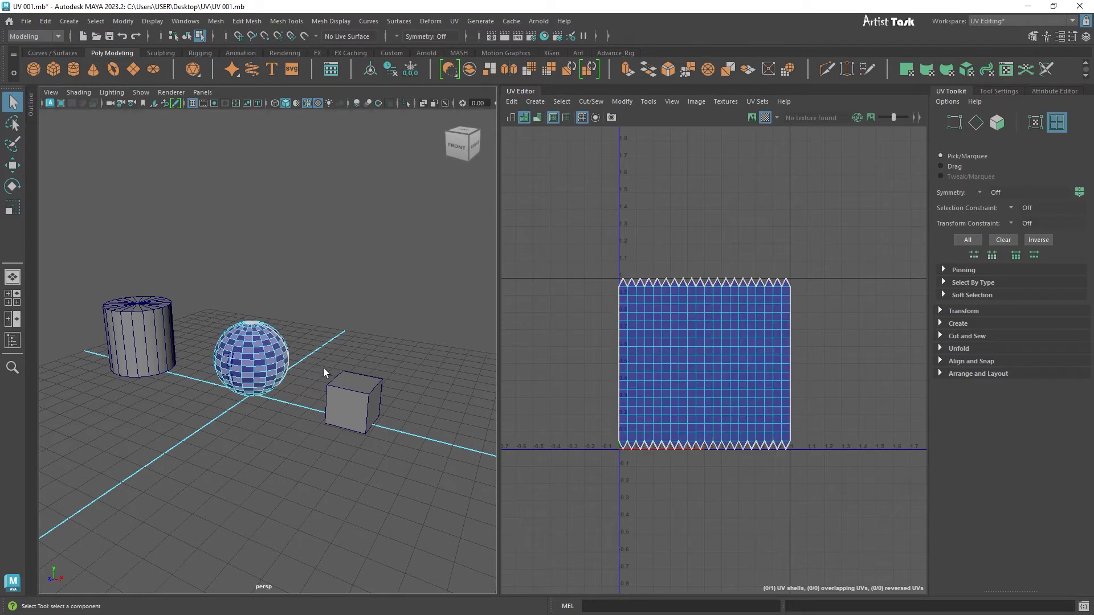
left_click(537, 117)
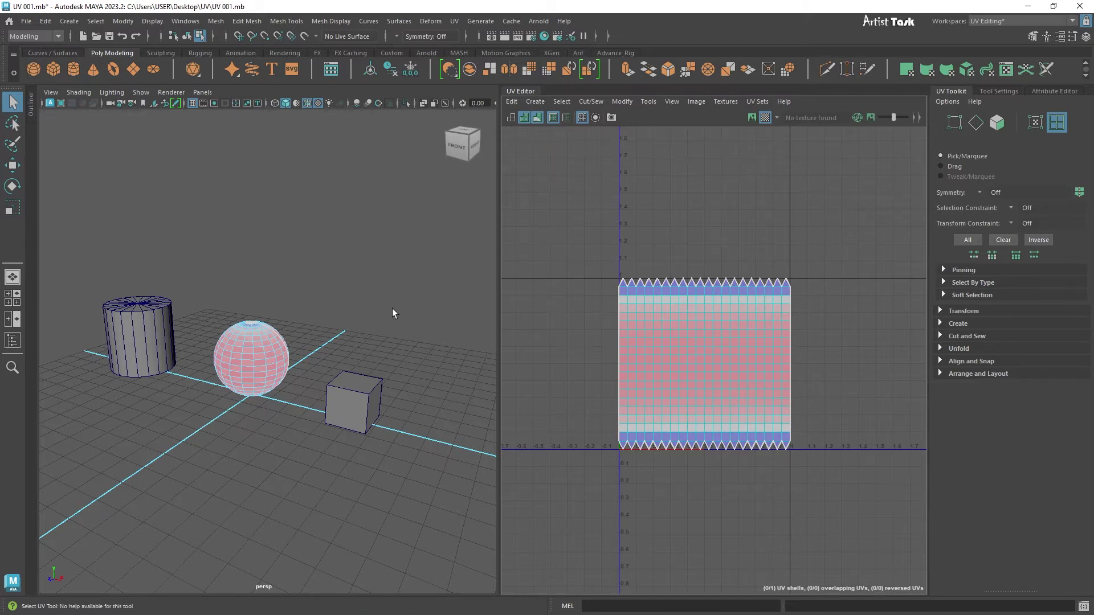
Reverse the normal of the cube's front face and return to object mode
left_click(370, 406)
right_click_drag(363, 389, 381, 322)
left_click(349, 404)
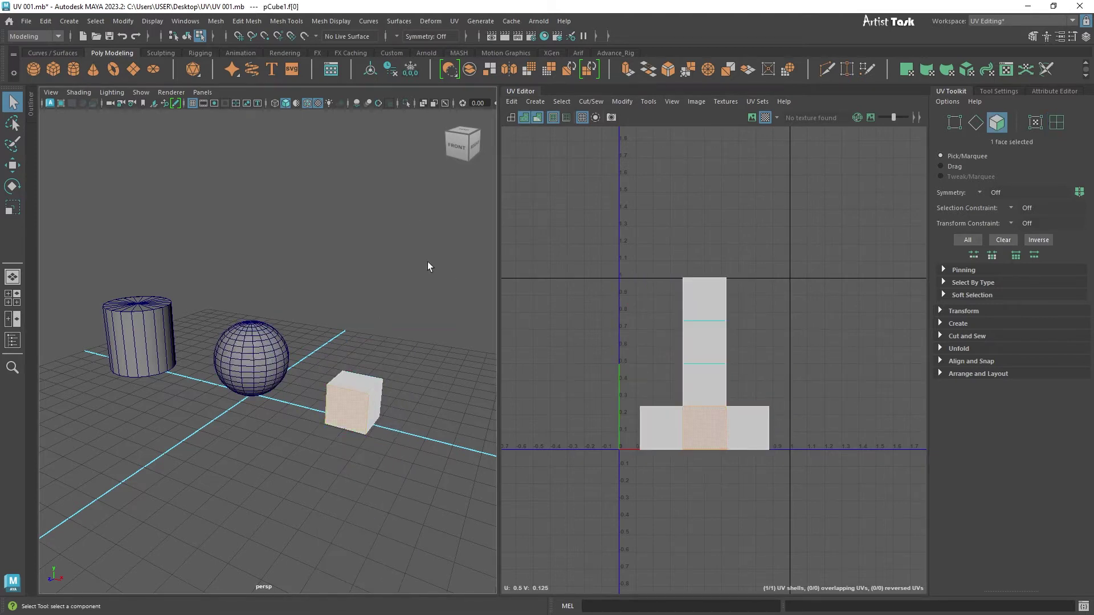
left_click(254, 21)
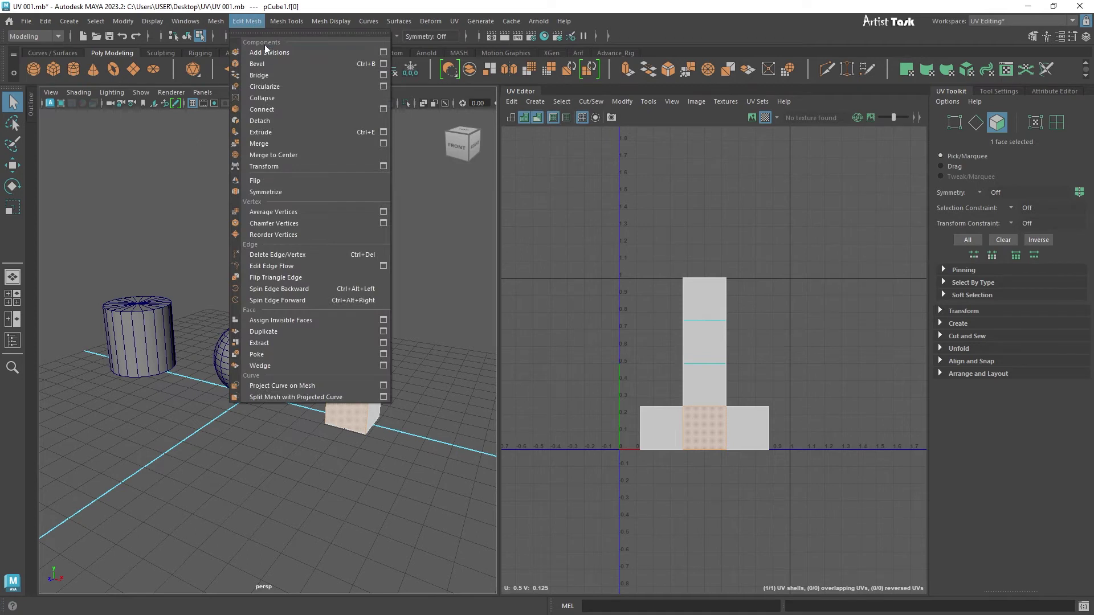
mouse_move(272, 23)
mouse_move(340, 24)
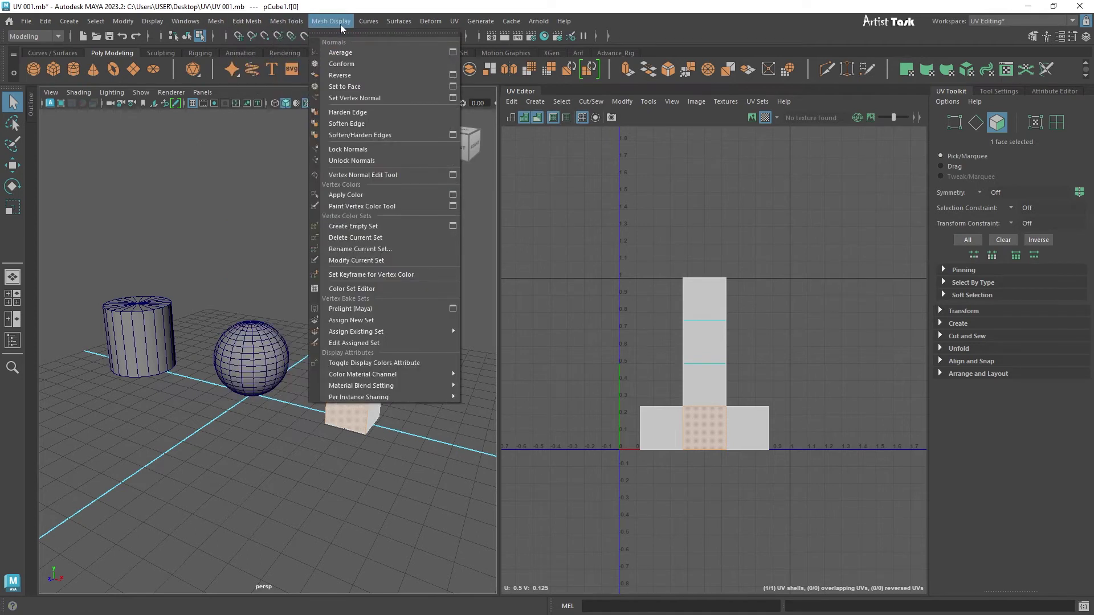
left_click(340, 64)
left_click(355, 381)
right_click_drag(363, 290, 381, 275)
Compare the distortion shading of the sphere's UVs with that of the cube's UVs
left_click(262, 334)
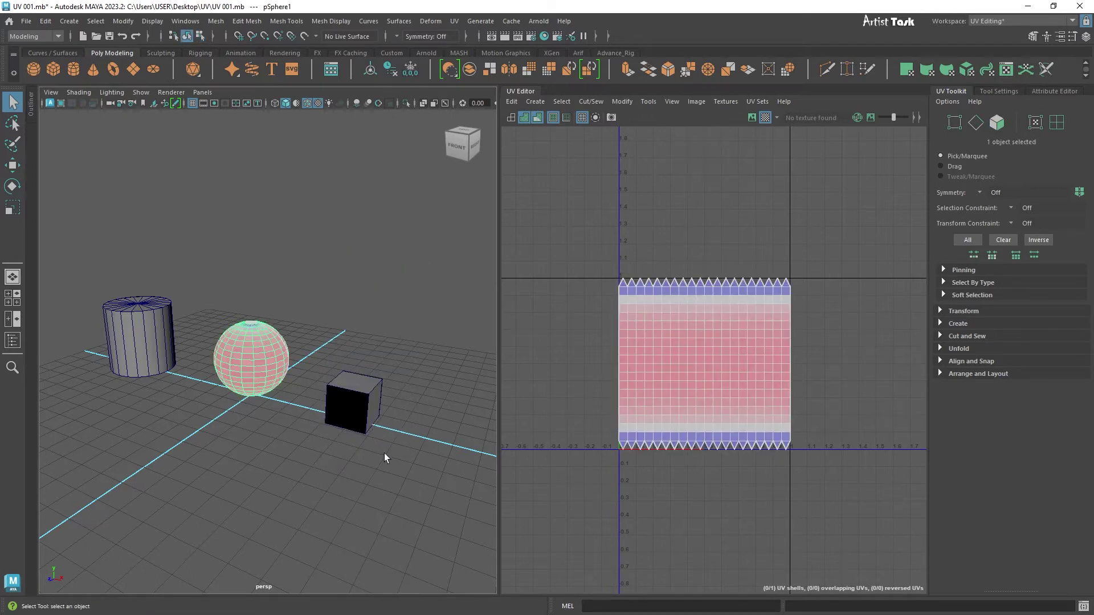
left_click(348, 408)
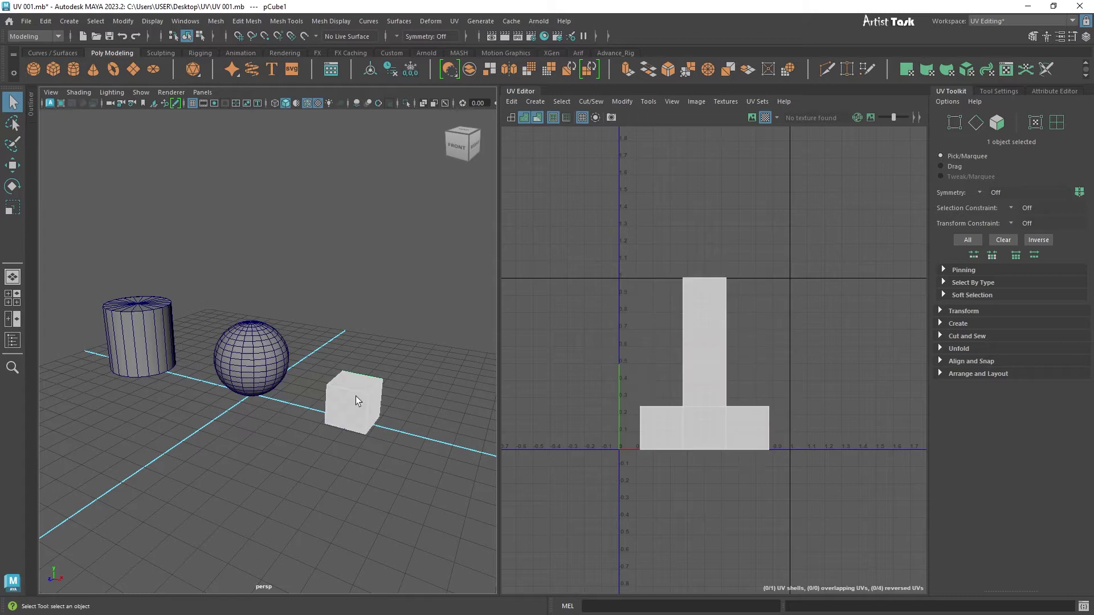
left_click(278, 367)
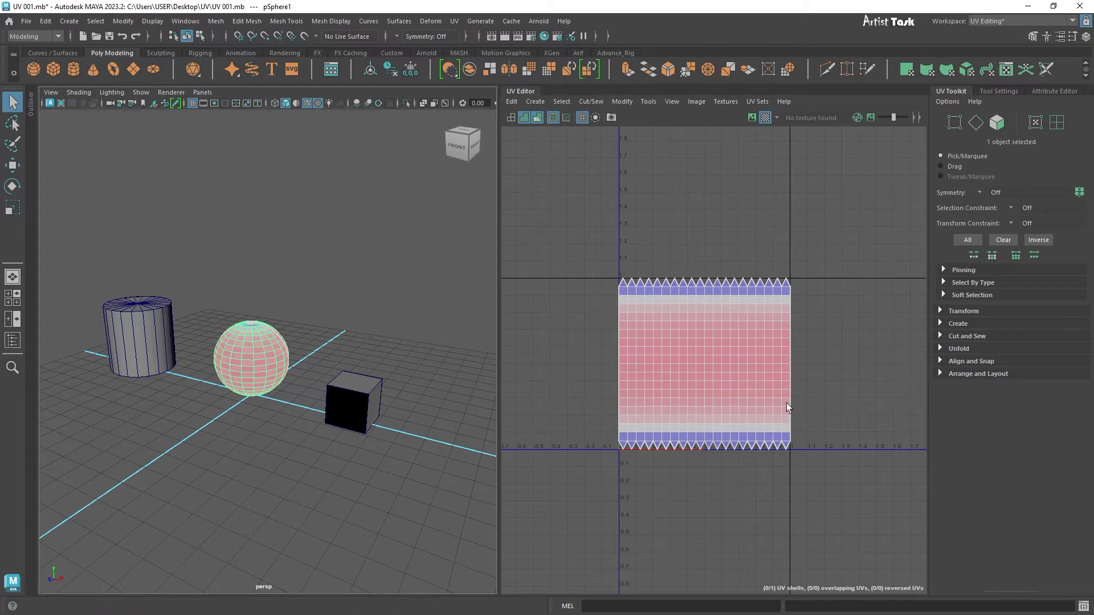
Put the sphere's UVs back into UV shell selection mode in the UV Editor
right_click_drag(674, 269, 624, 253)
left_click(737, 341)
right_click_drag(737, 339, 692, 322)
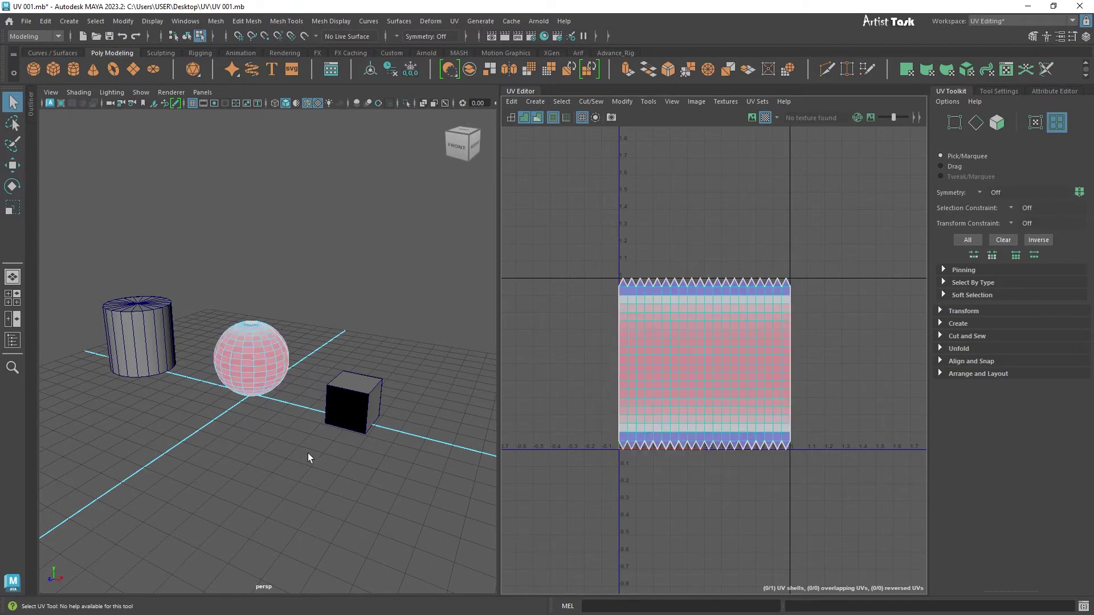
Create a NURBS sphere at the origin, beneath the polygon sphere
mouse_move(391, 453)
right_mouse_down("alt")
mouse_move(268, 432)
mouse_move(388, 450)
right_mouse_up("alt")
middle_click_drag(388, 450, 376, 463, "alt")
right_click_drag(376, 462, 413, 459, "alt")
middle_click_drag(412, 460, 412, 464, "alt")
left_click_drag(412, 465, 371, 450, "alt")
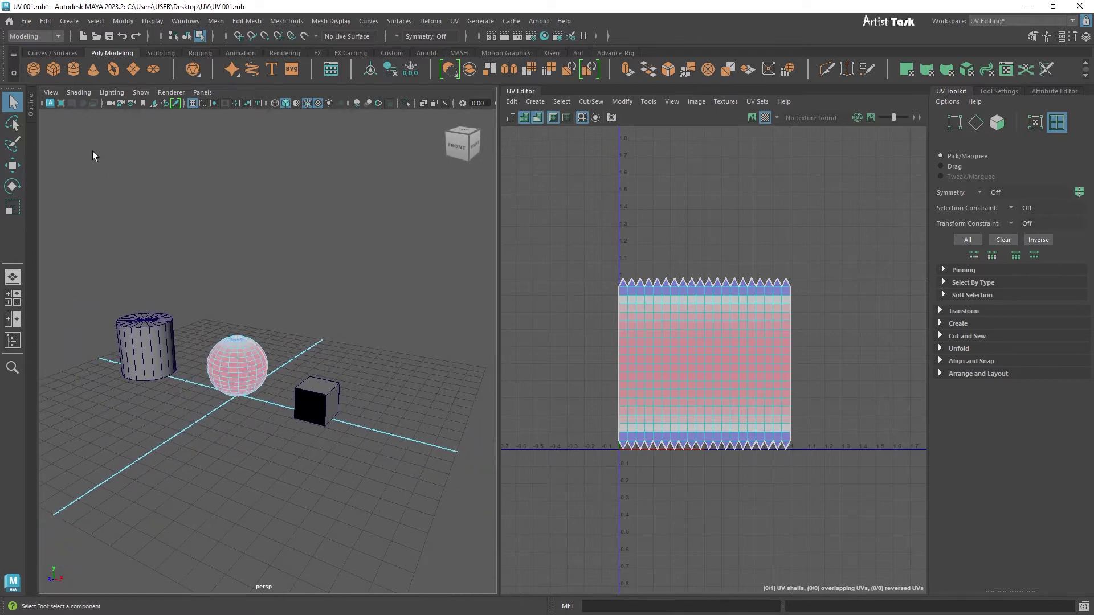
left_click(64, 51)
left_click(321, 73)
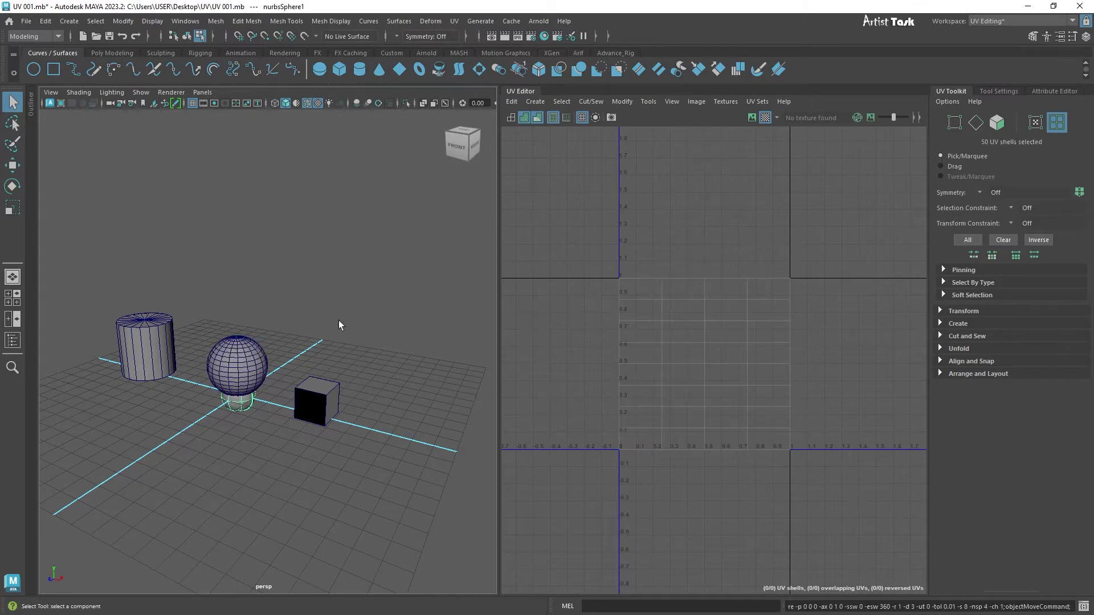
left_click(242, 402)
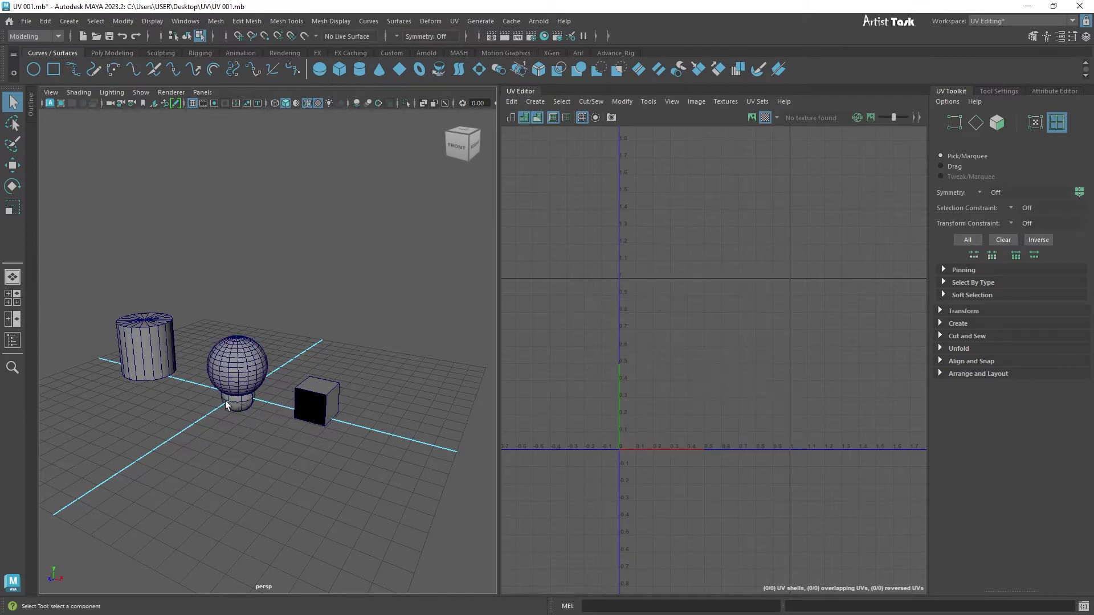
Move the polygon sphere away from the origin so that the NURBS sphere stands free
right_click_drag(250, 423, 291, 277, "alt")
left_click(284, 342)
key("w")
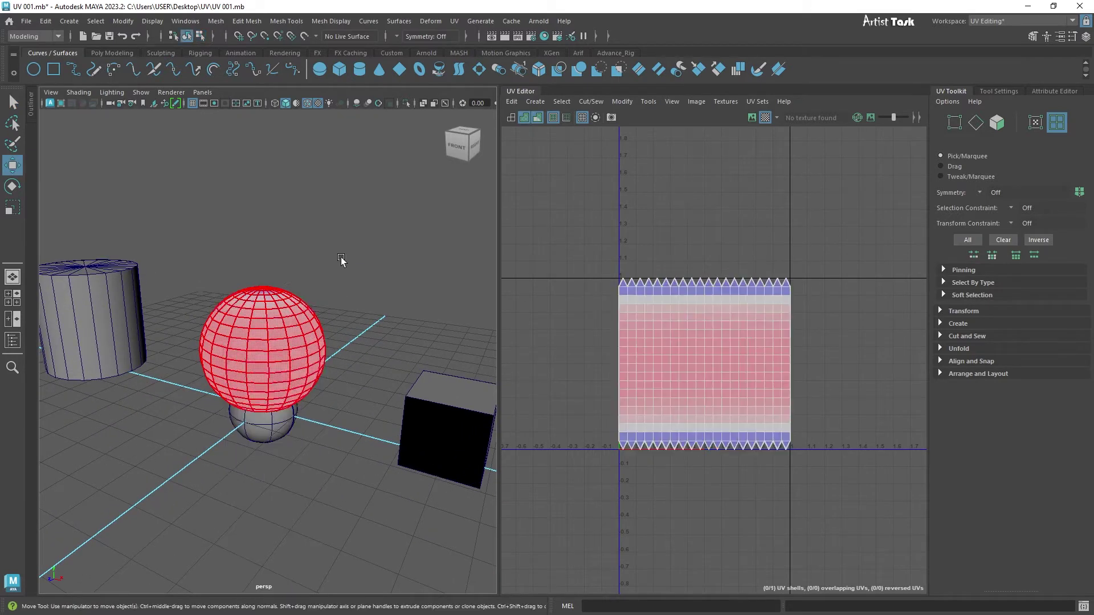
left_click(255, 370)
left_click_drag(231, 367, 320, 329)
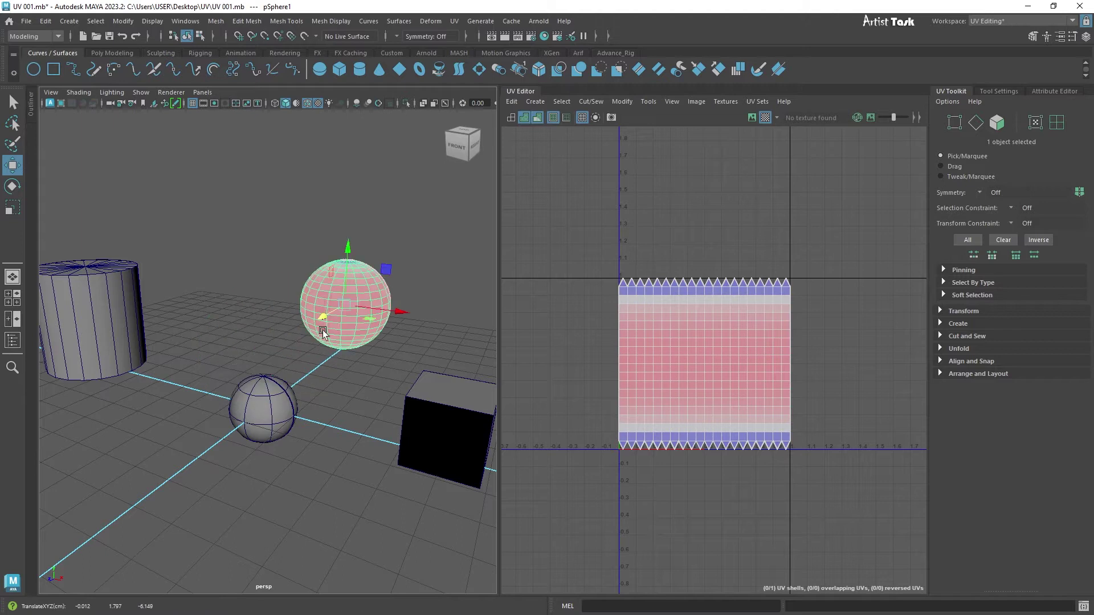
Select the NURBS sphere and examine how its UVs are shown in the UV Editor
left_click(254, 404)
left_click_drag(213, 330, 283, 466)
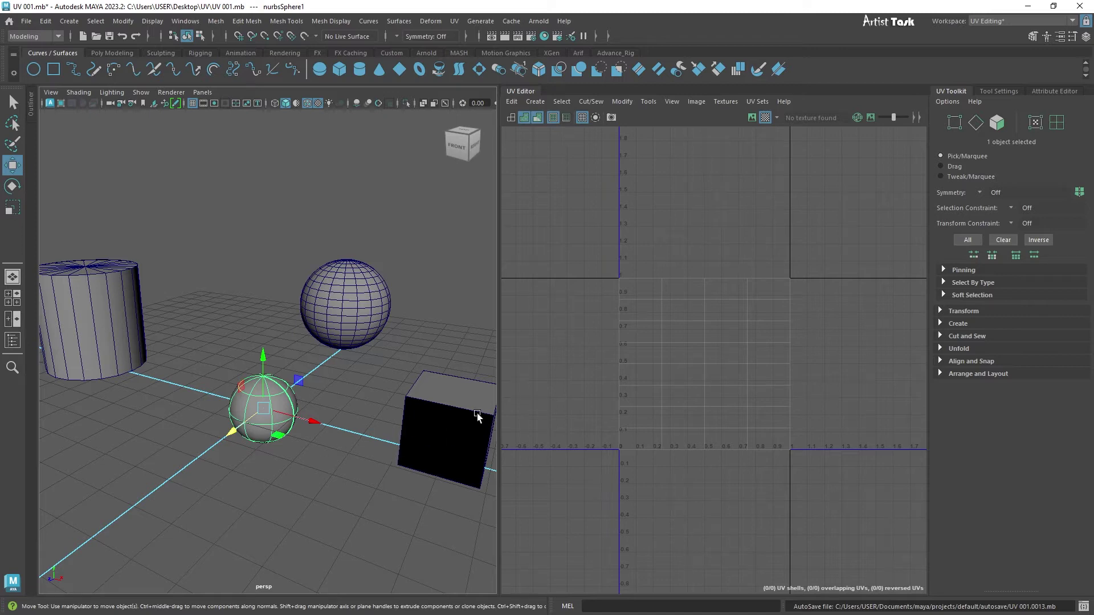
left_click_drag(220, 337, 290, 497)
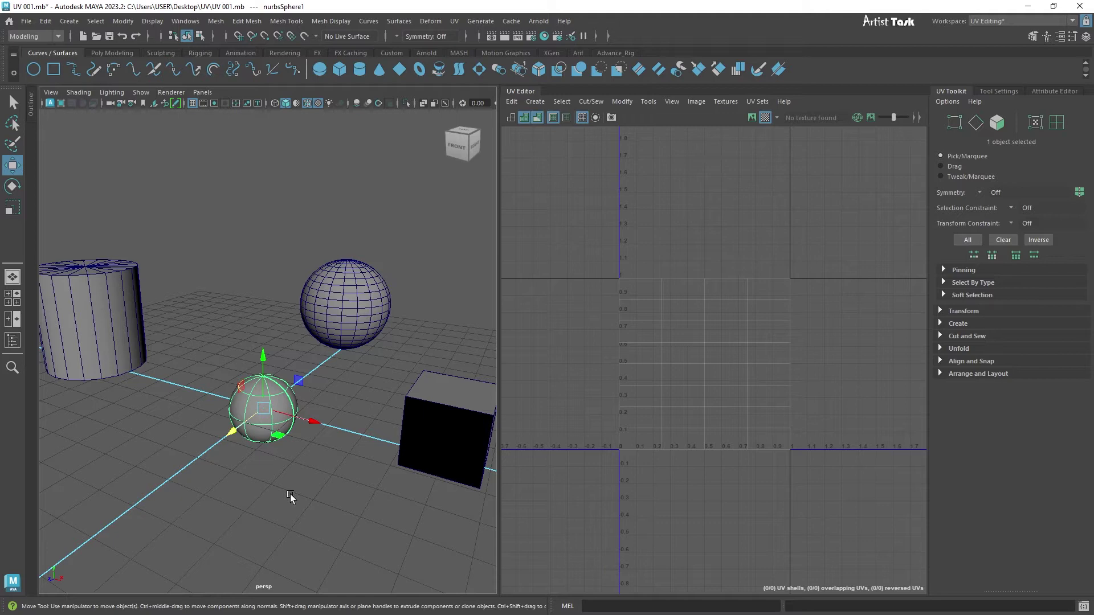
Undo the polygon sphere's move and the creation of the NURBS sphere
key("ctrl+z")
key("ctrl+z")
key("ctrl+z")
key("ctrl+z")
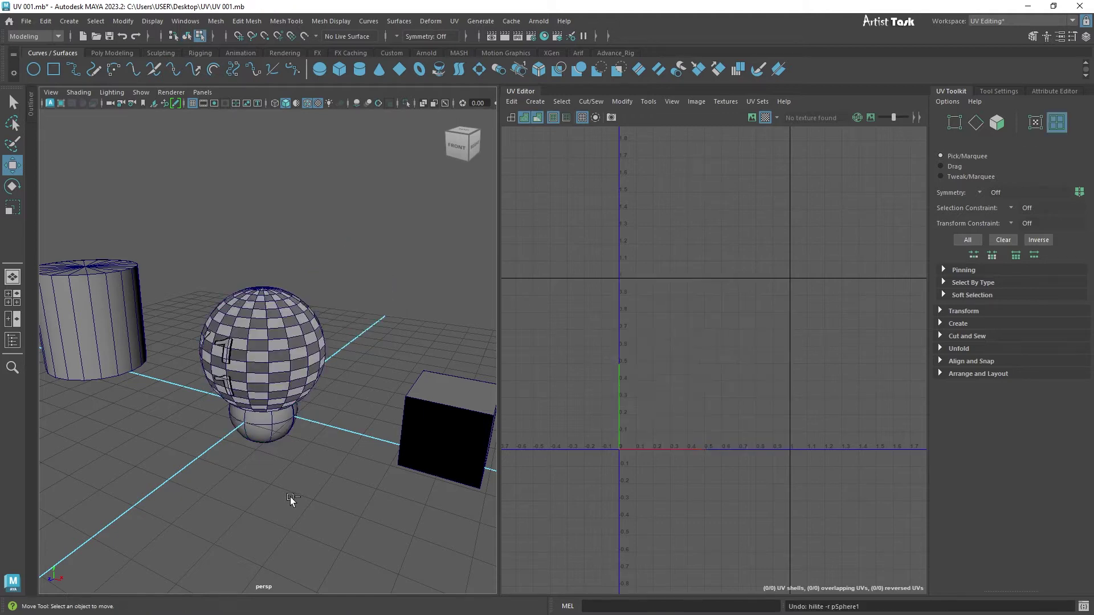
key("ctrl+z")
right_click_drag(376, 488, 305, 462, "alt")
middle_click_drag(328, 462, 322, 473, "alt")
right_click_drag(323, 473, 394, 480, "alt")
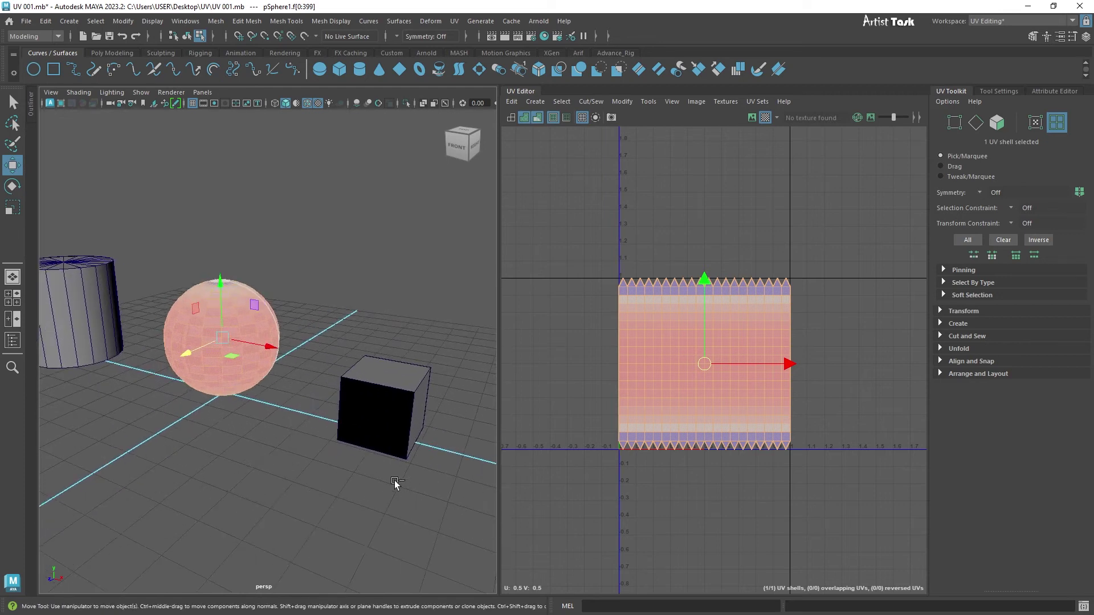
Undo the normal reversal on the cube's front face and return the cube to object mode
key("ctrl+z")
key("ctrl+z")
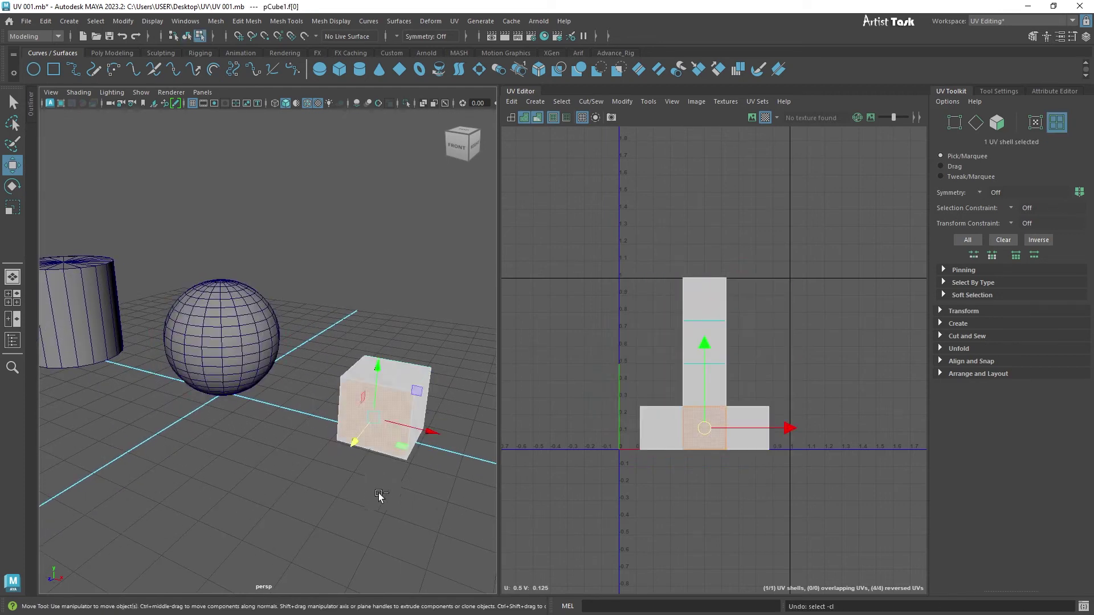
left_click(411, 487)
right_click_drag(380, 381, 456, 275)
left_click(402, 333)
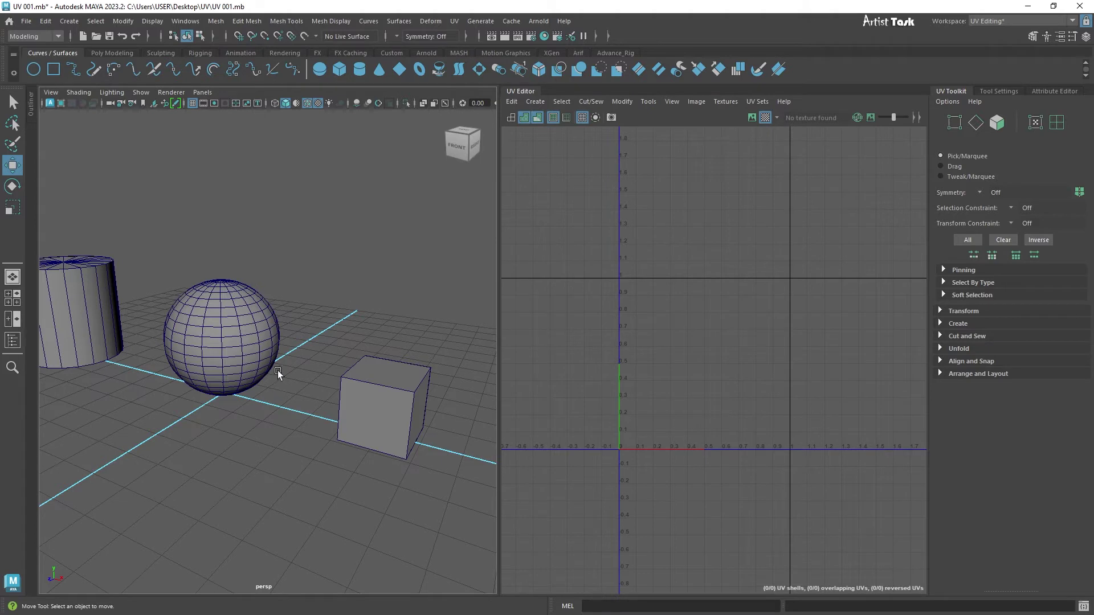
Compare the default UV layouts of the polygon cube, sphere and cylinder in the UV Editor
left_click(265, 378)
left_click_drag(382, 388, 343, 474)
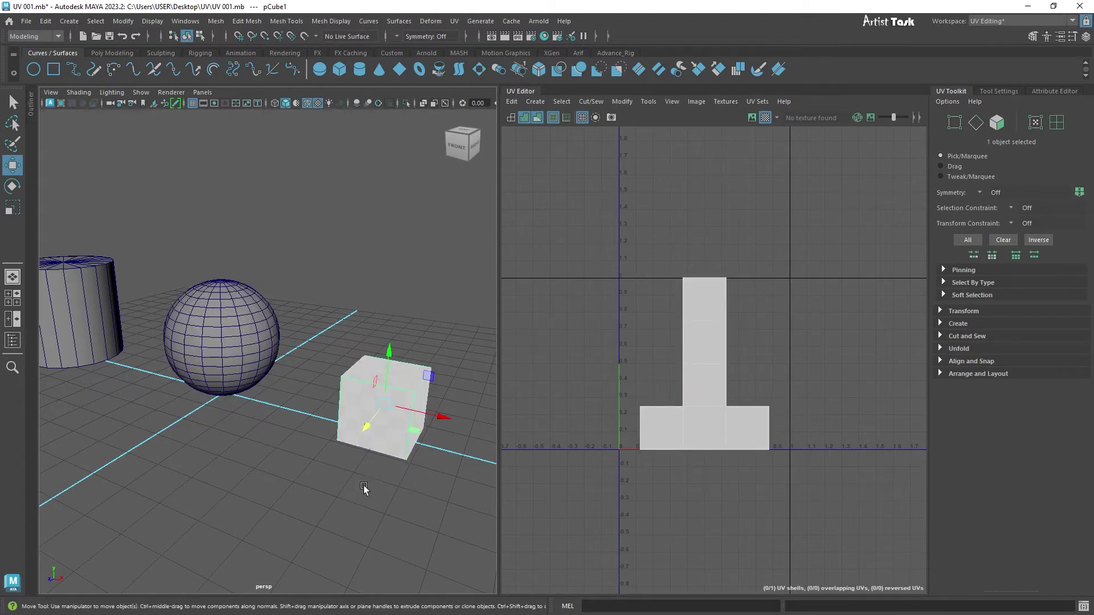
right_click_drag(386, 473, 465, 475, "alt")
right_click_drag(367, 441, 319, 449, "alt")
left_click_drag(320, 450, 371, 474, "alt")
right_click_drag(371, 474, 401, 470, "alt")
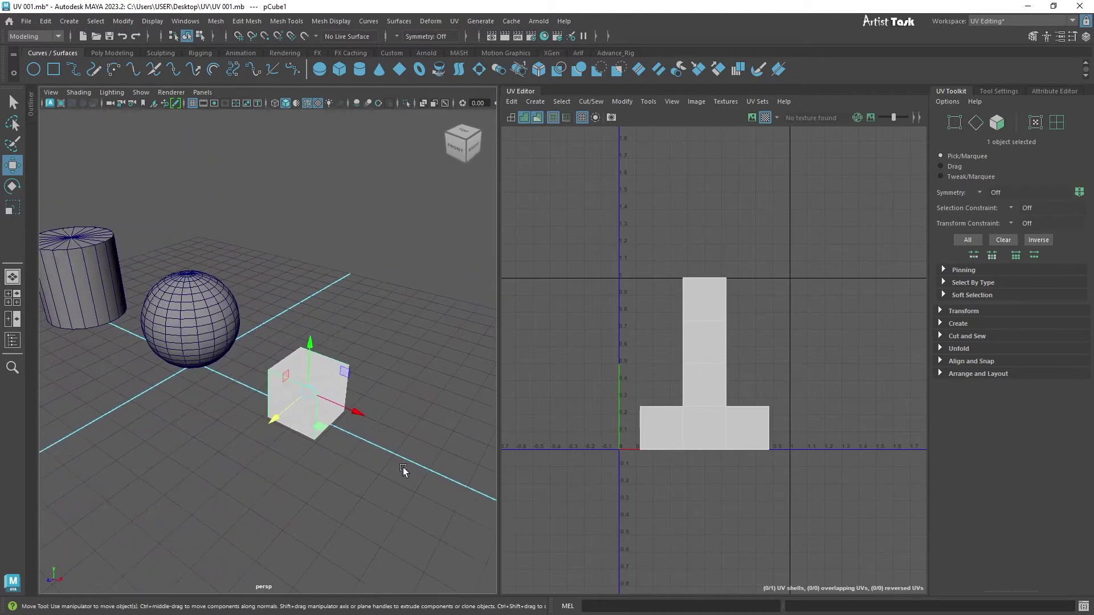
left_click(108, 53)
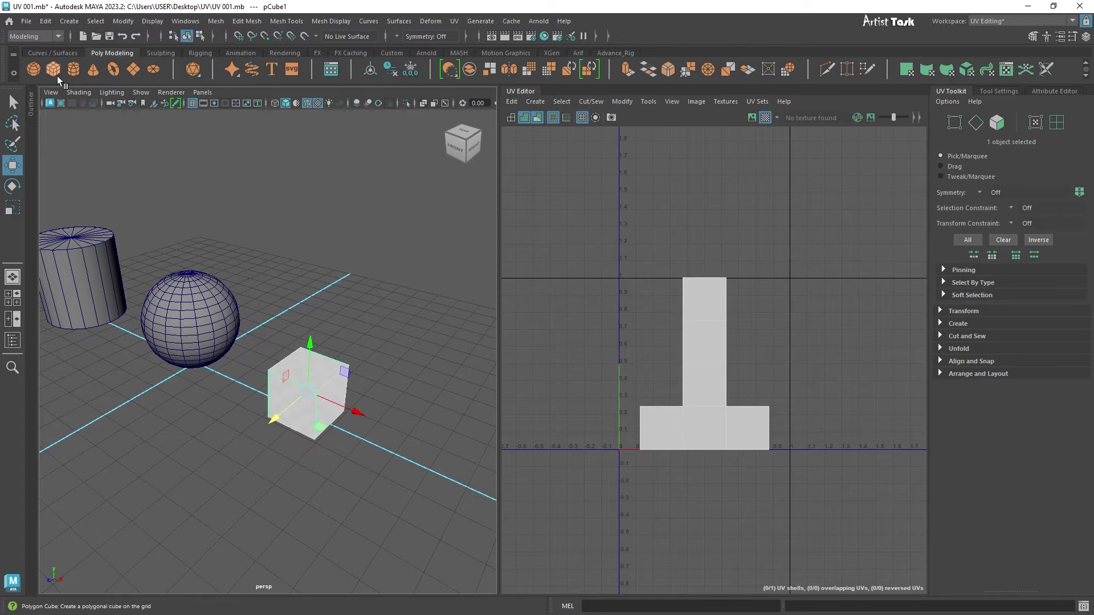
left_click(205, 310)
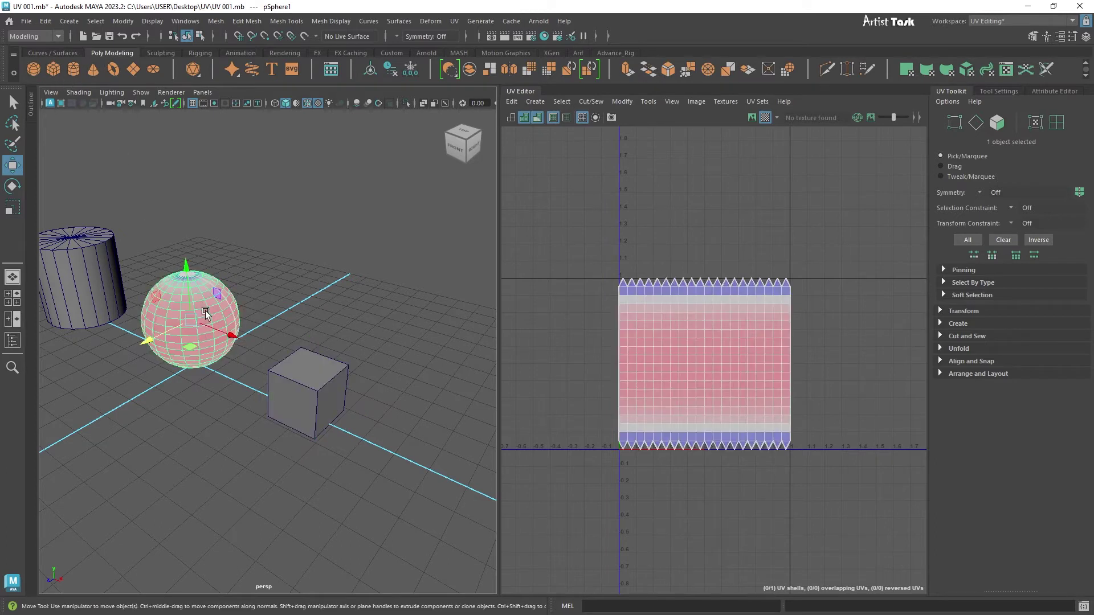
left_click(97, 281)
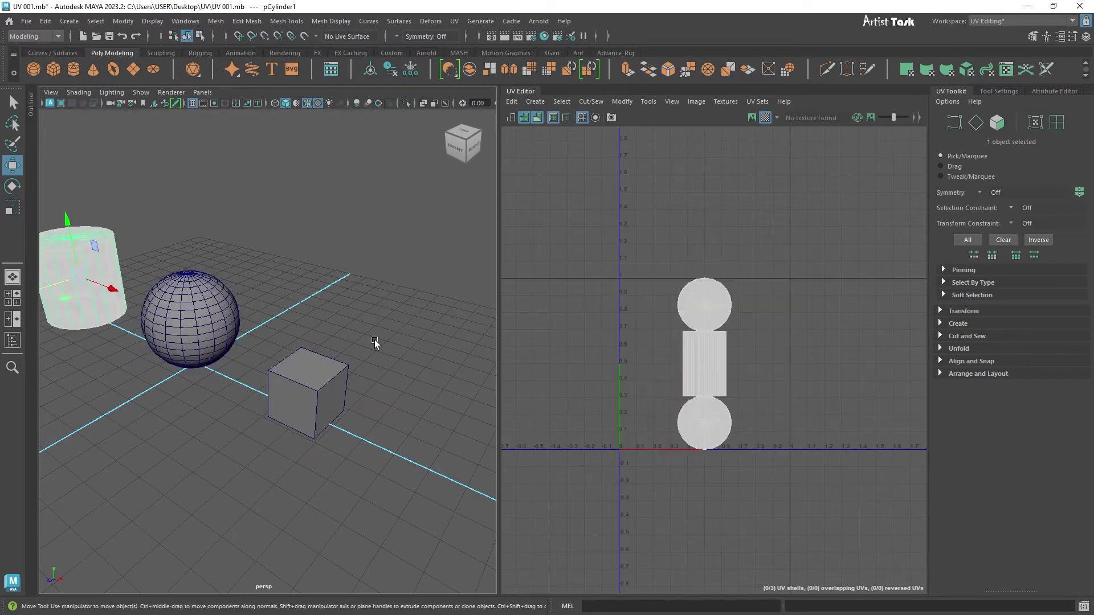
scroll(728, 378, "up", 3)
scroll(728, 380, "down", 2)
scroll(726, 382, "up", 2)
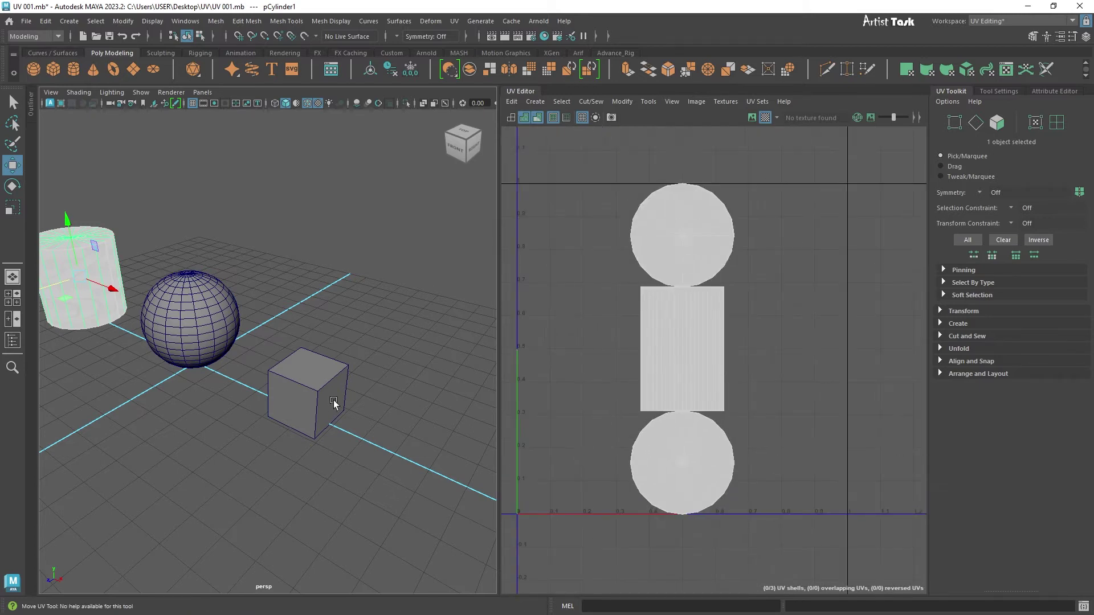
Duplicate the cube and place the copy beside the original along the X axis
left_click(336, 406)
left_click_drag(356, 411, 440, 497, "shift")
right_click_drag(440, 497, 400, 504, "alt")
middle_click_drag(412, 479, 369, 472, "alt")
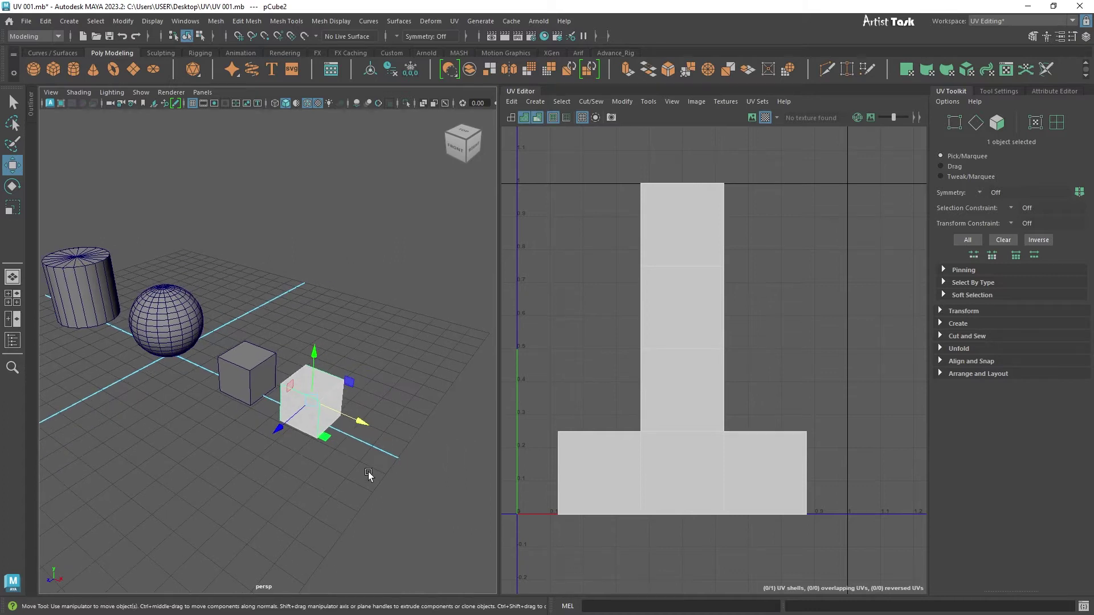
right_click_drag(368, 472, 401, 472, "alt")
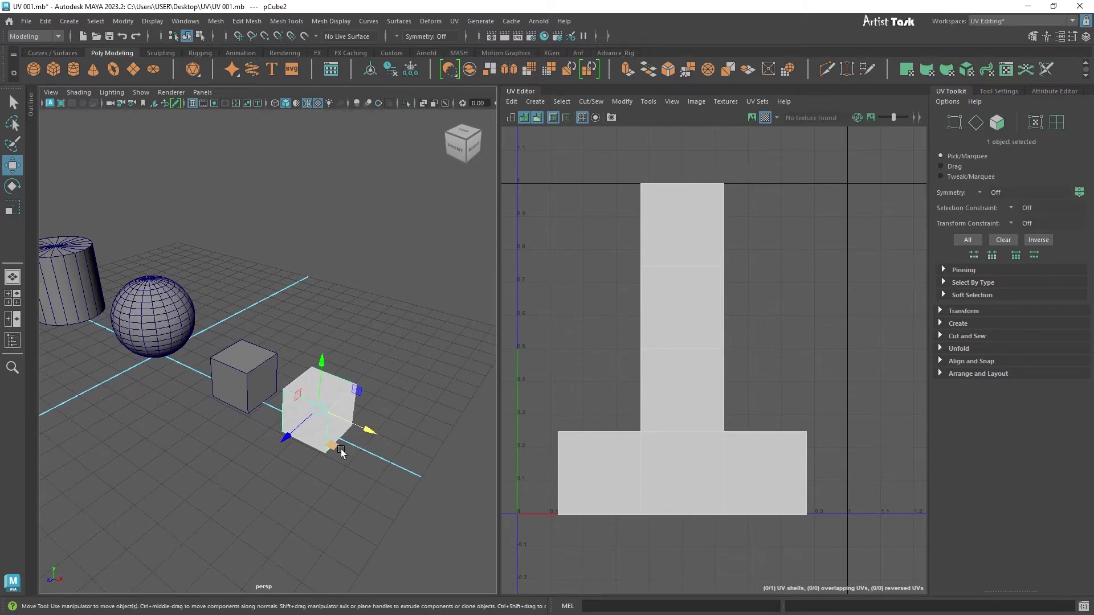
Scale the duplicated cube up uniformly by about 2.7 and stretch it further in height and depth
key("r")
left_click_drag(323, 410, 401, 449)
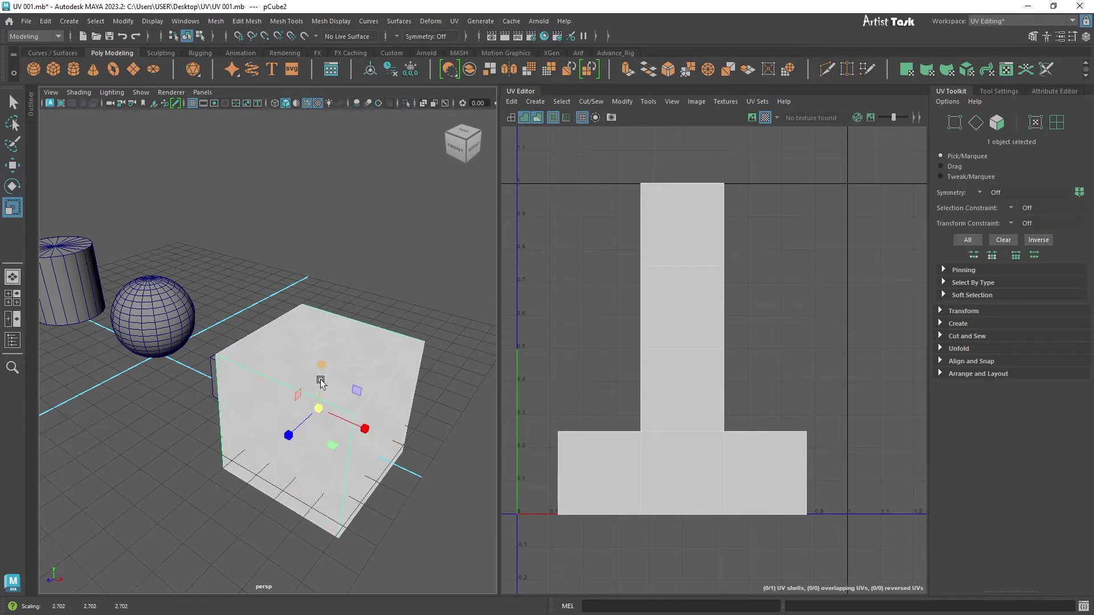
left_click_drag(322, 367, 329, 278)
scroll(350, 415, "down", 3)
left_click_drag(351, 415, 341, 434, "alt")
scroll(342, 434, "up", 3)
left_click_drag(208, 435, 144, 440)
scroll(388, 461, "down", 5)
left_click_drag(347, 472, 402, 456, "alt")
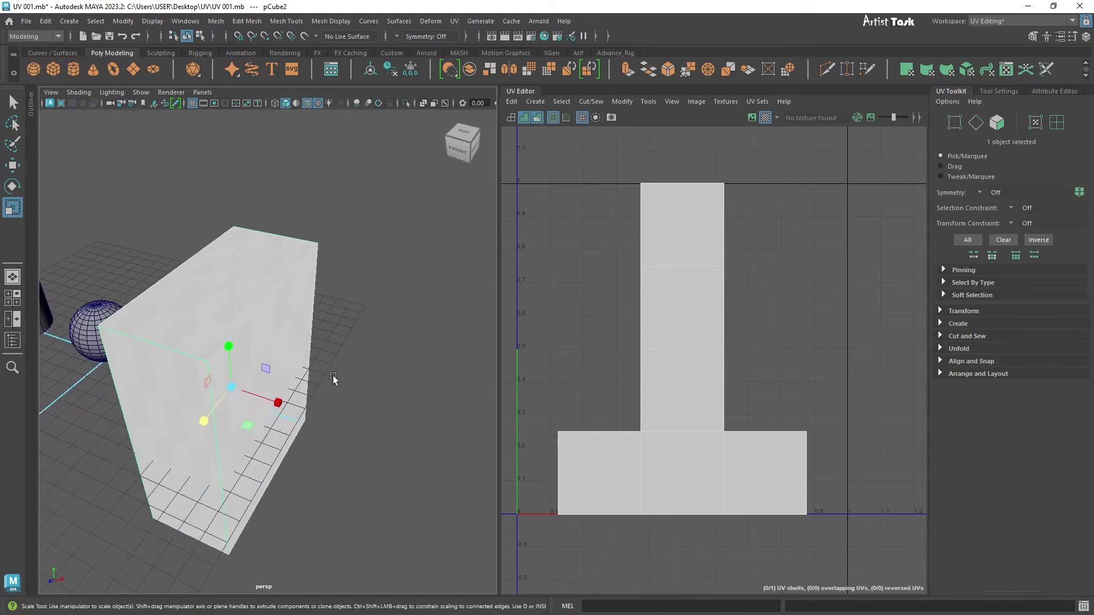
right_click_drag(274, 350, 379, 327, "alt")
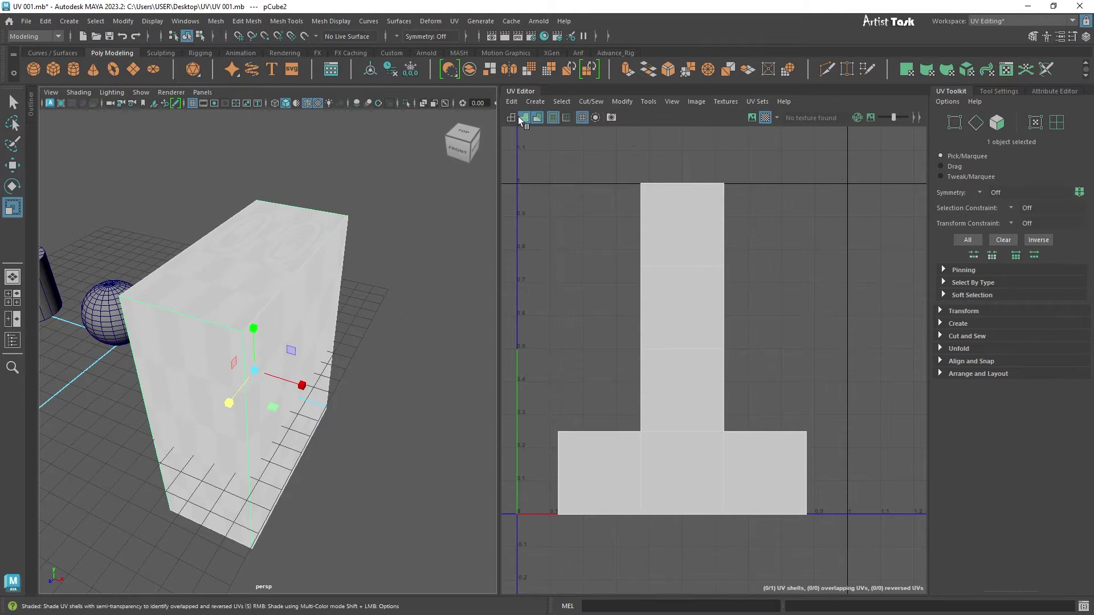
Turn off distortion shading for the stretched cube's UVs, and view its texture borders with their display switched off and back on
left_click(559, 120)
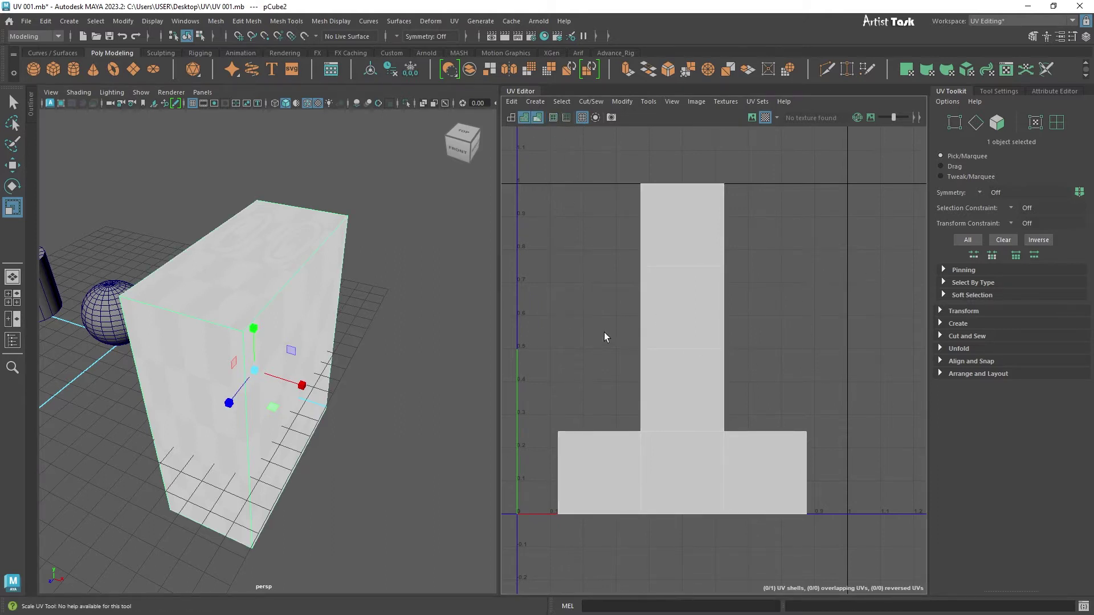
left_click(537, 117)
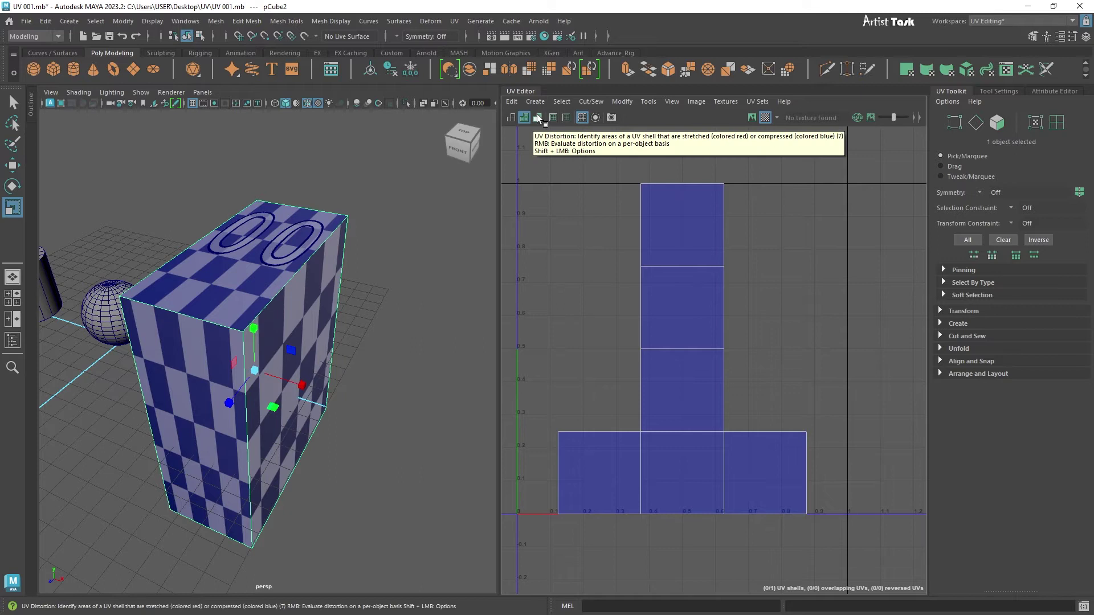
left_click(554, 119)
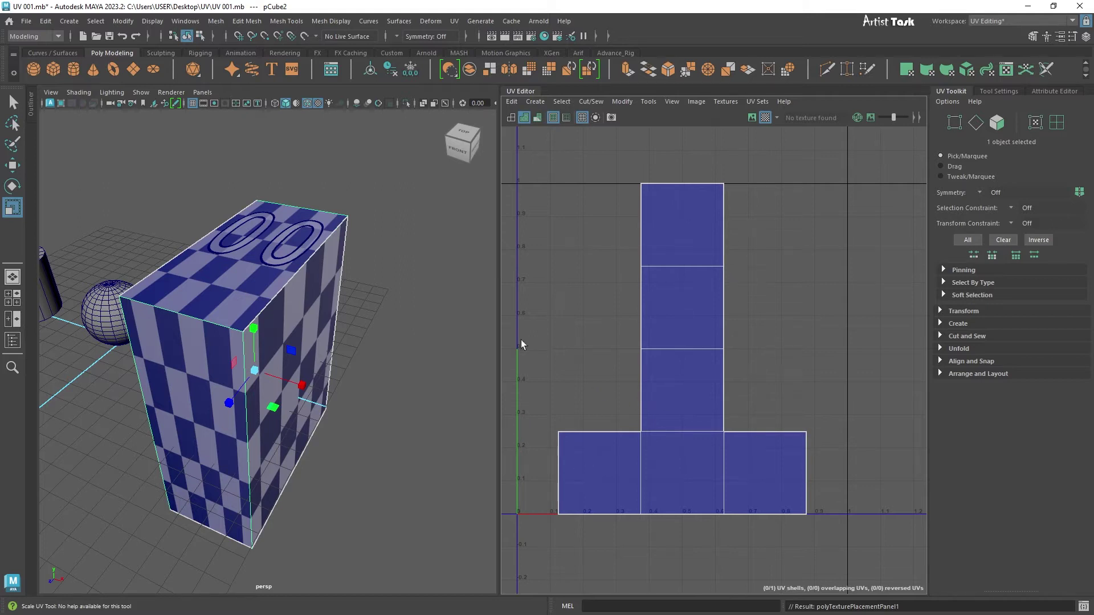
mouse_move(378, 335)
left_mouse_down("alt")
mouse_move(294, 327)
mouse_move(389, 313)
mouse_move(442, 344)
mouse_move(491, 337)
mouse_move(325, 320)
mouse_move(379, 323)
left_mouse_up("alt")
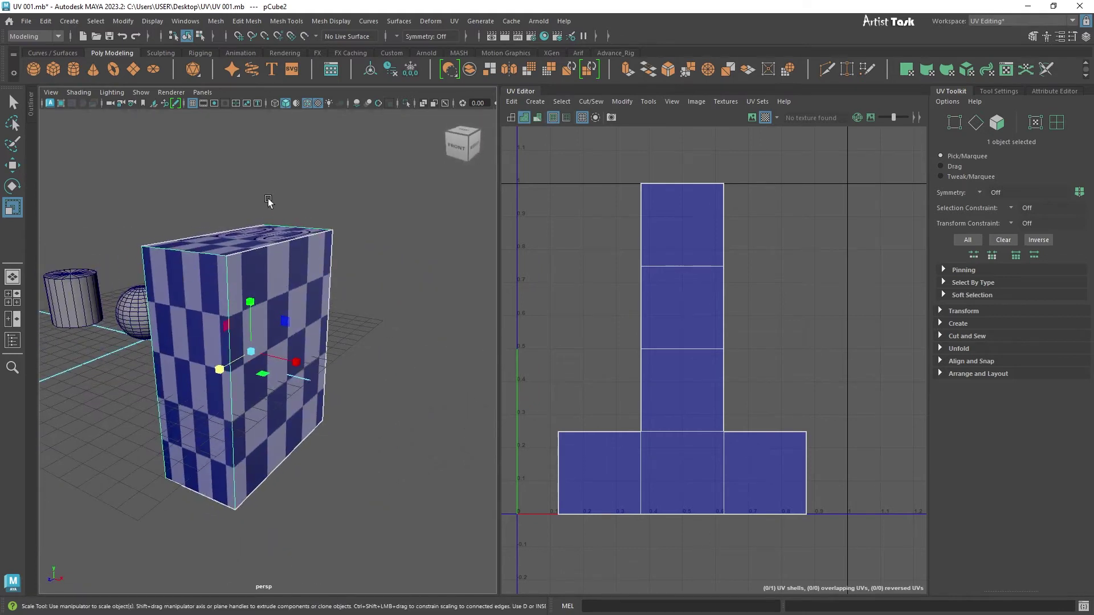
left_click_drag(380, 388, 463, 370, "alt")
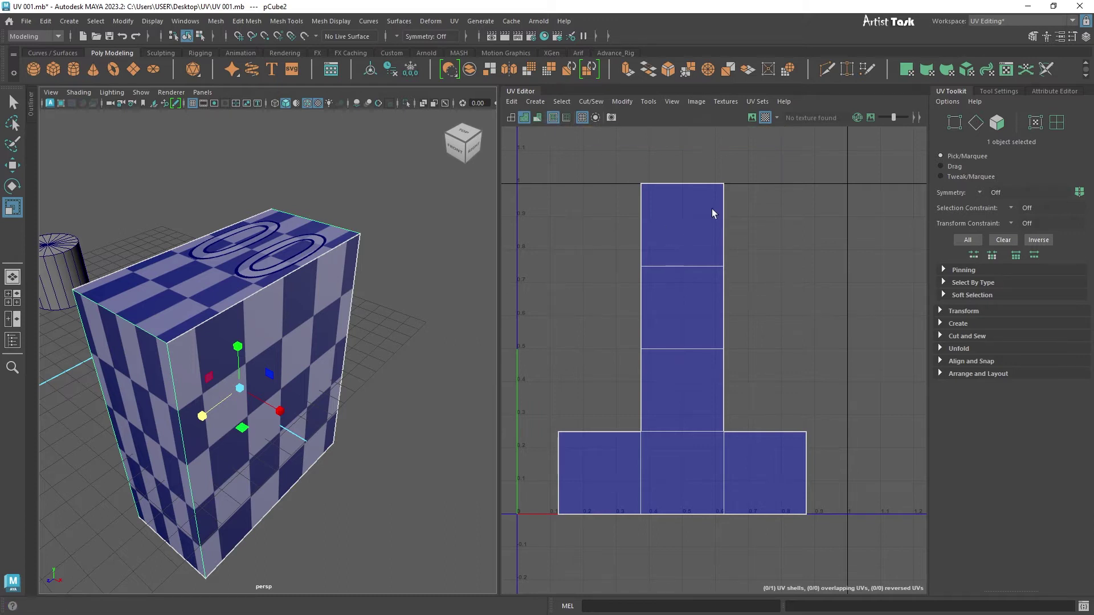
Turn on highlighting of matching shell border edges and select the top edge of the stretched cube's UV shell in edge mode
left_click(563, 119)
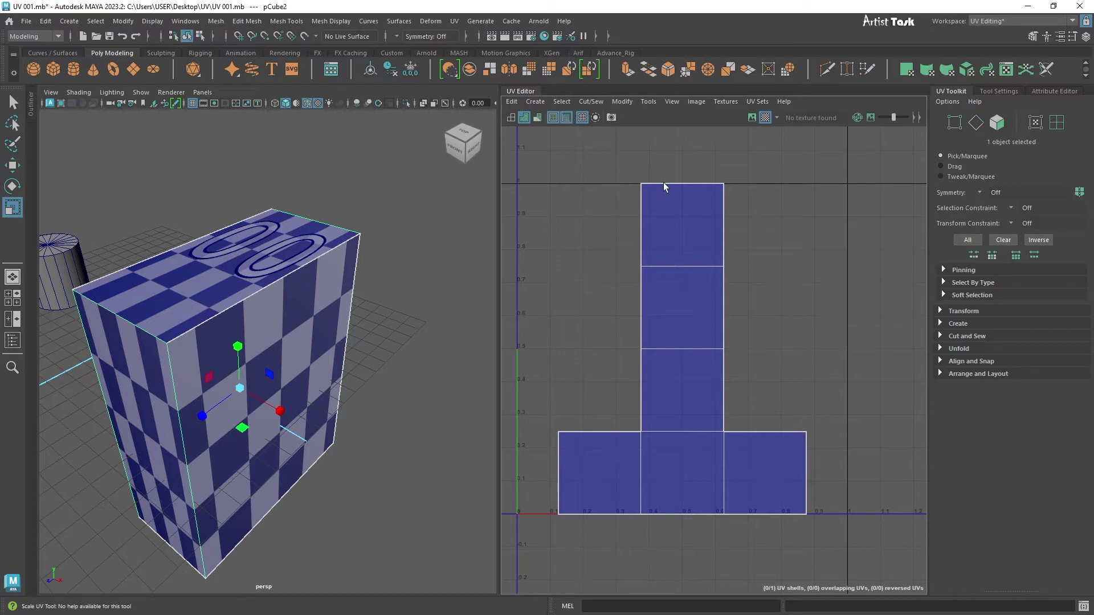
right_click_drag(674, 221, 677, 185)
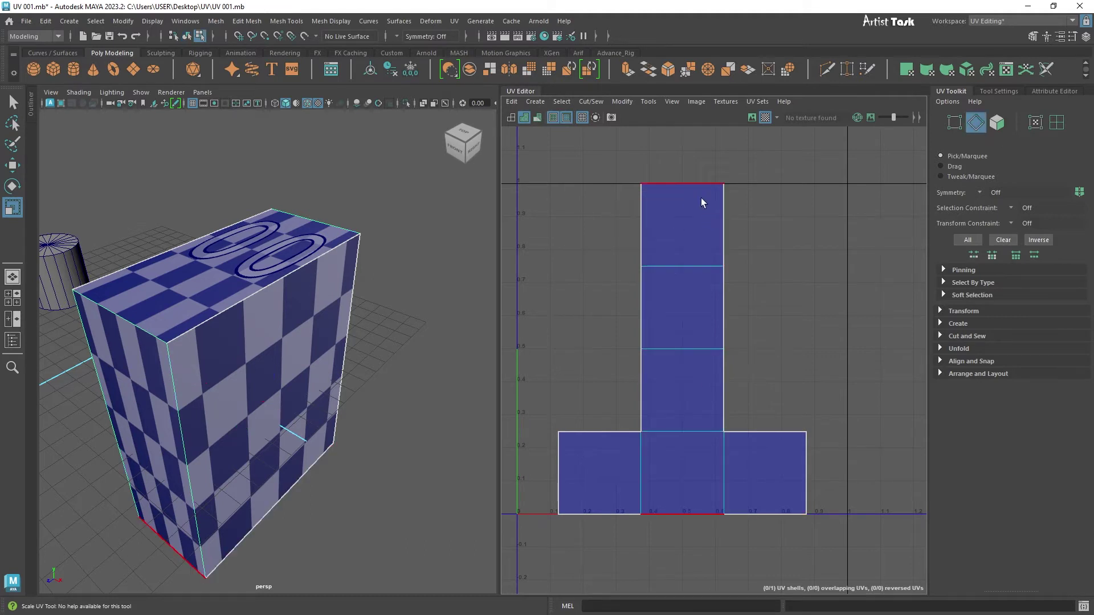
left_click(678, 183)
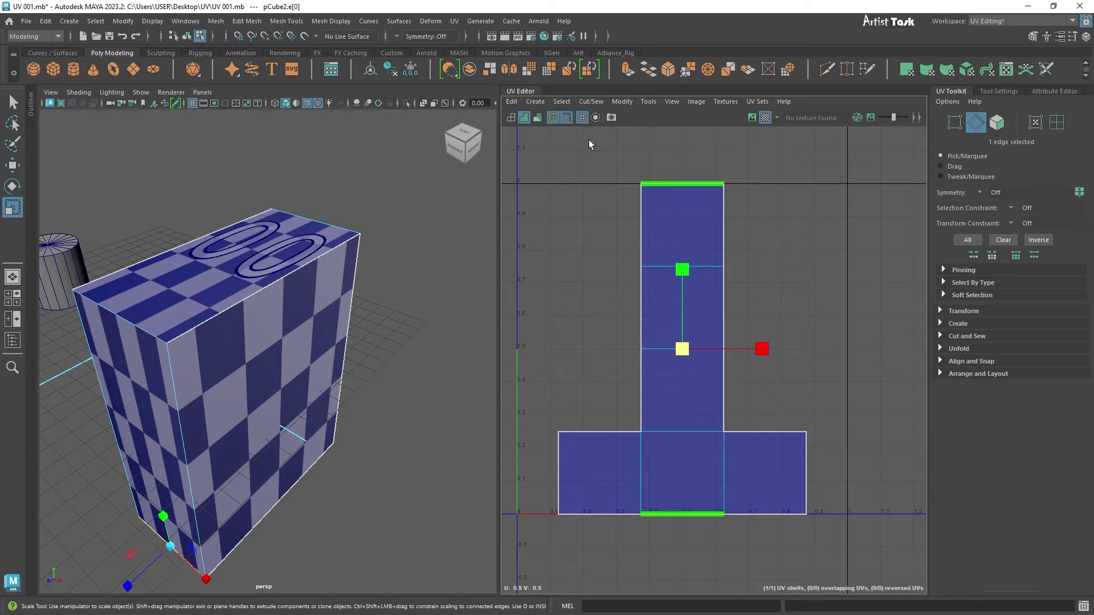
Compare the selected edge with matching-edge highlighting off and on, and examine where that edge lies on the model
left_click(566, 116)
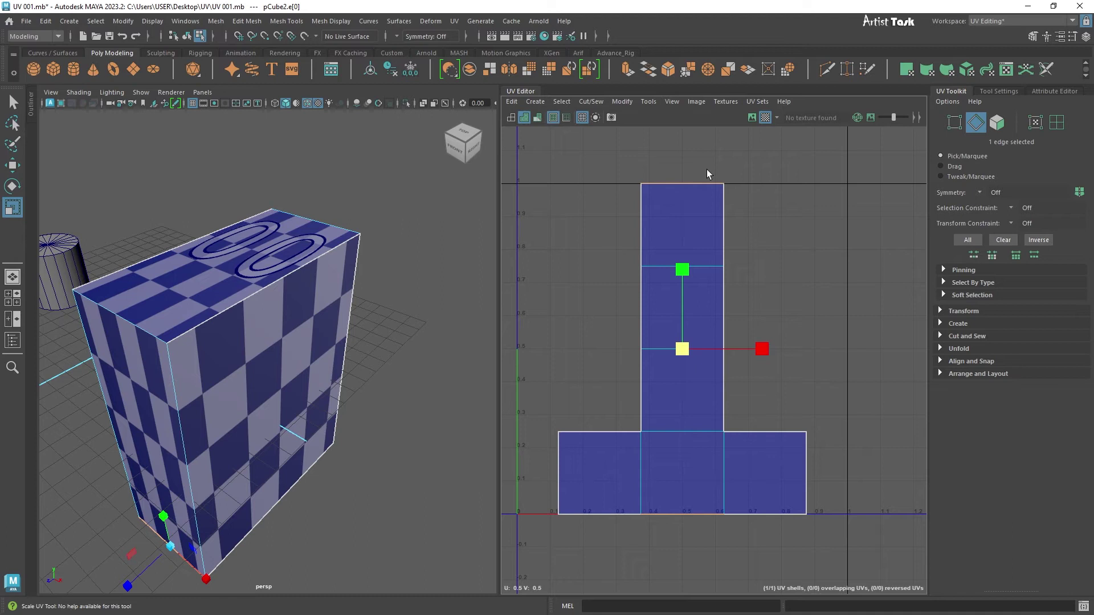
left_click(566, 117)
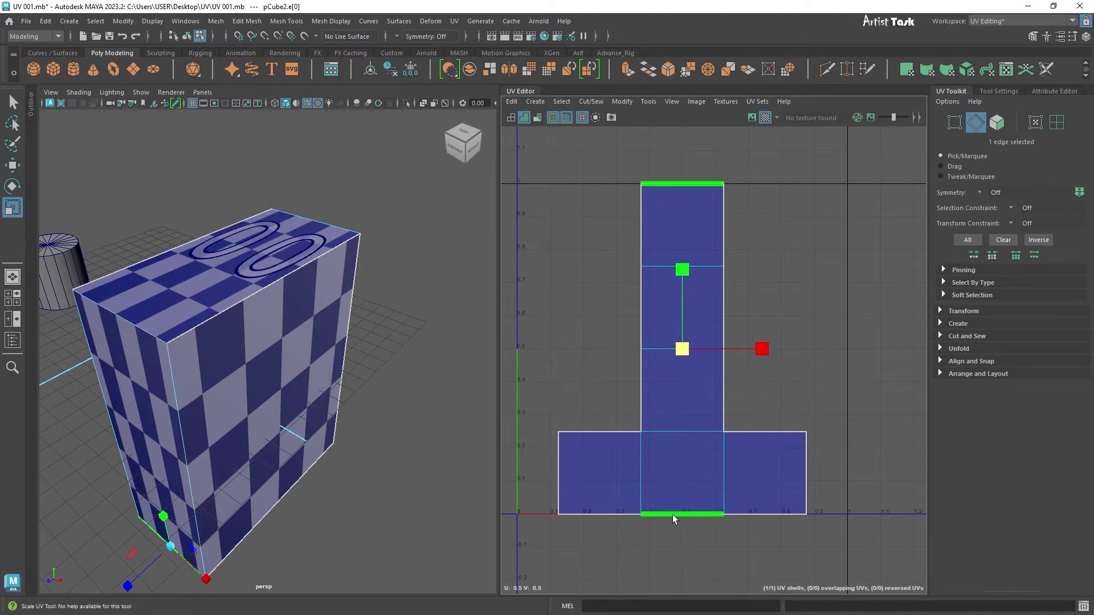
left_click_drag(382, 443, 378, 393, "alt")
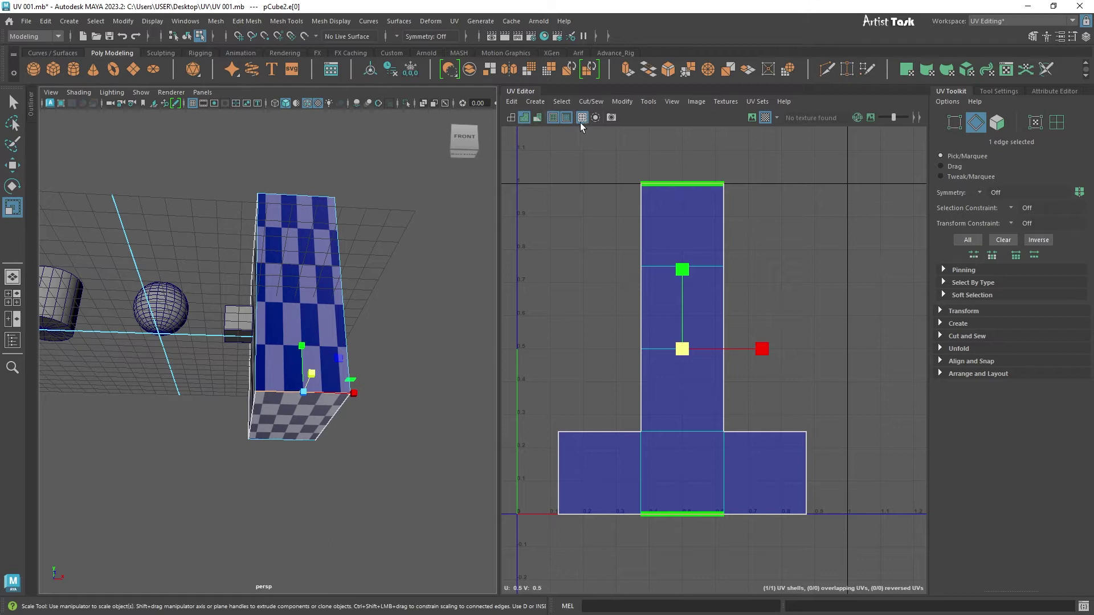
Select further border edges of the UV shell to examine which edges match and where they lie on the stretched cube
left_click(600, 432)
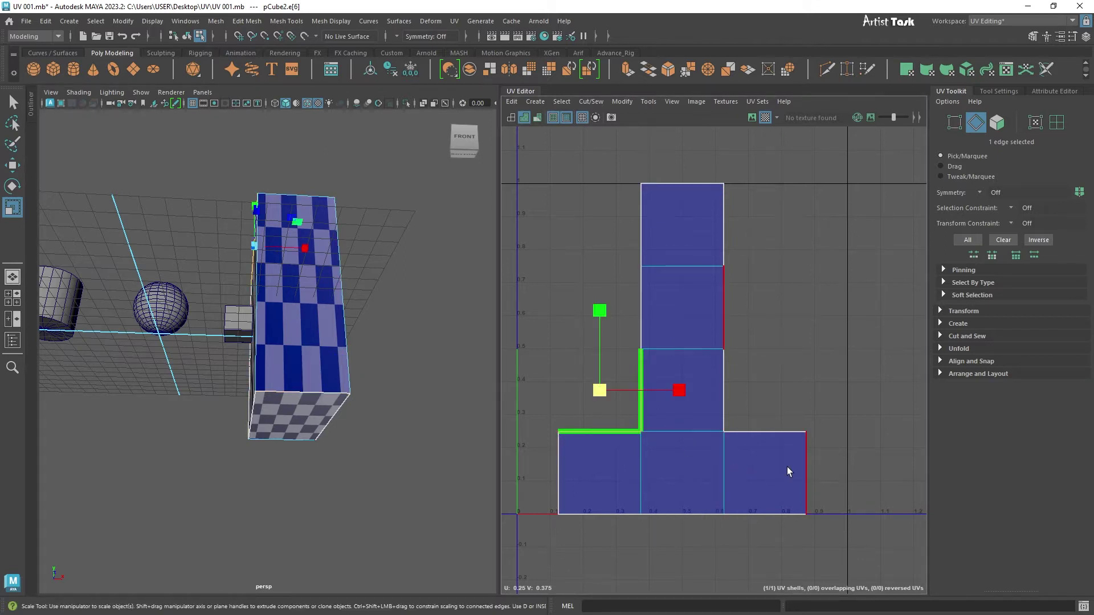
left_click(767, 431)
left_click_drag(467, 364, 317, 446, "alt")
right_click_drag(318, 447, 371, 460, "alt")
left_click_drag(371, 461, 488, 431, "alt")
left_click(720, 321)
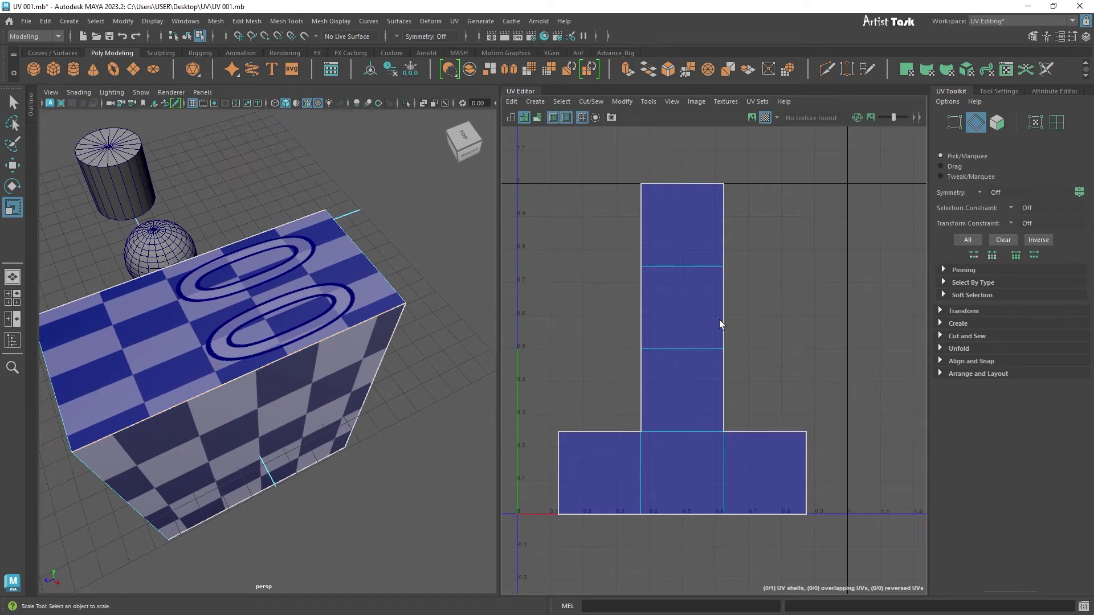
Check which border edge matches one on the shell's vertical strip, then turn off matching-edge highlighting and select the upper edge of that strip
left_click(639, 333)
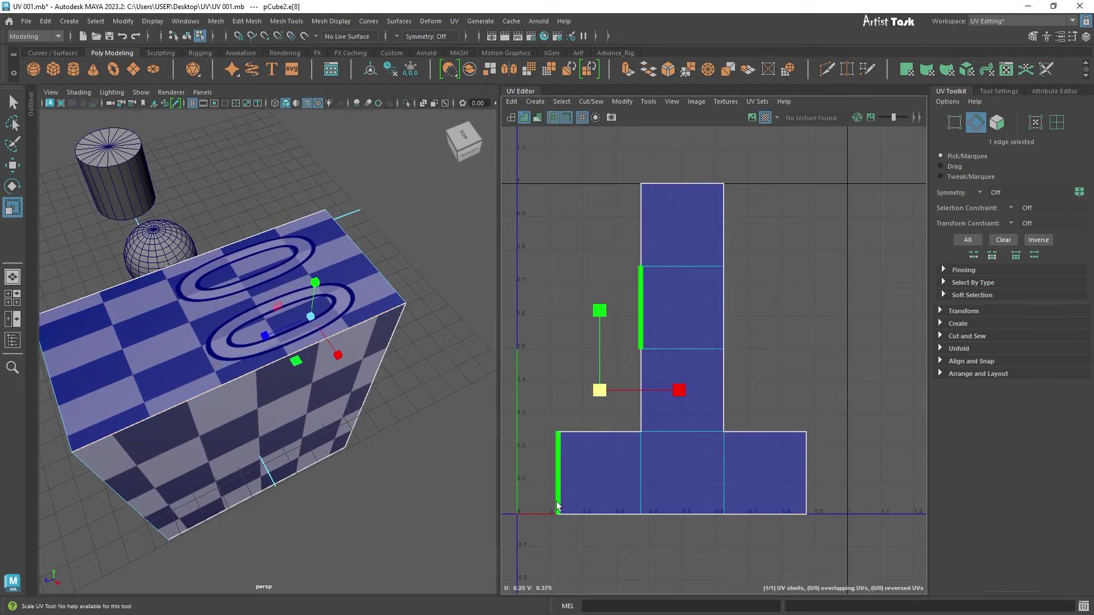
left_click_drag(413, 437, 218, 402, "alt")
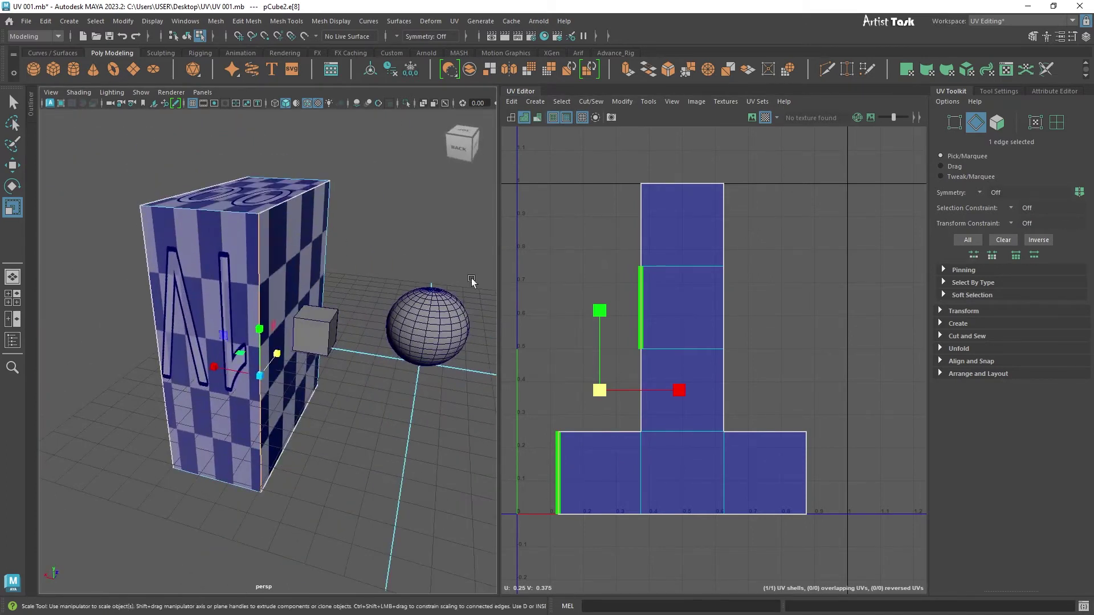
left_click(570, 121)
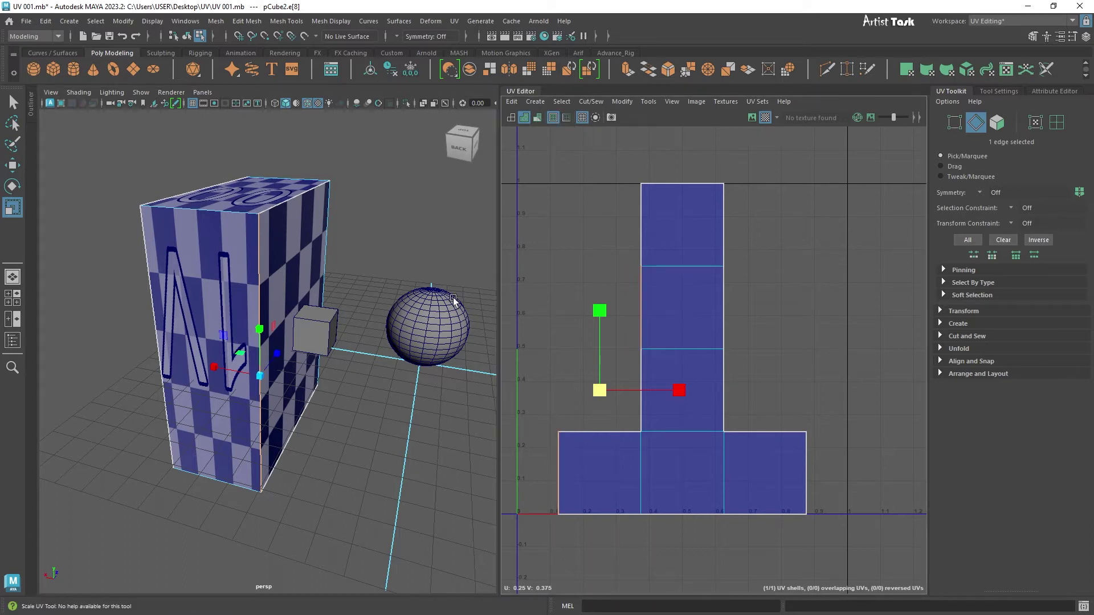
left_click(640, 226)
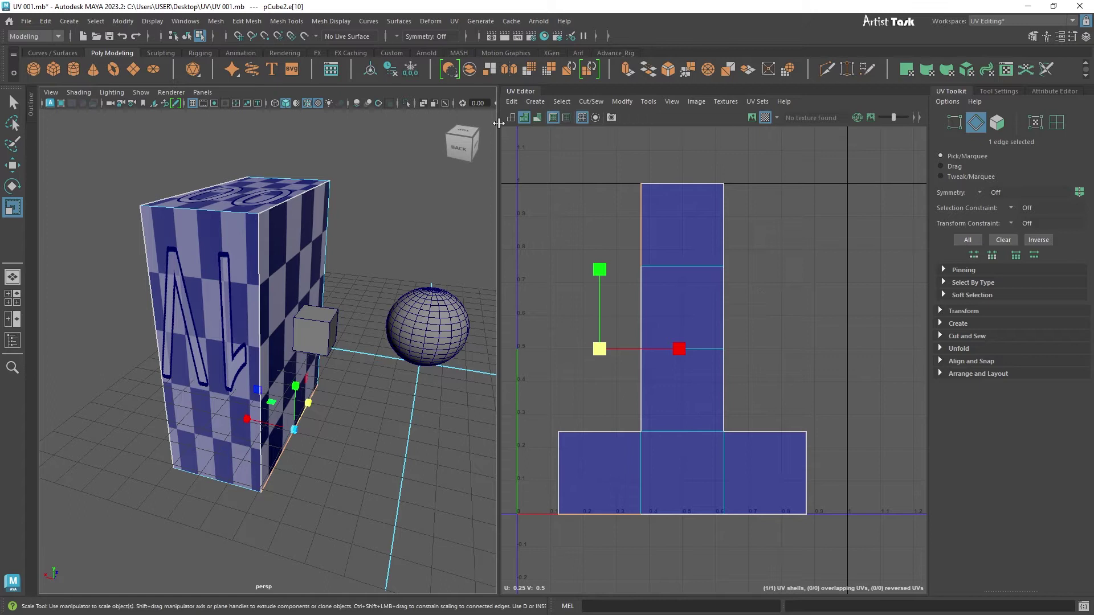
Compare the UV Editor with its background grid display switched off and back on
left_click(582, 120)
left_click(582, 118)
left_click(582, 119)
left_click(583, 118)
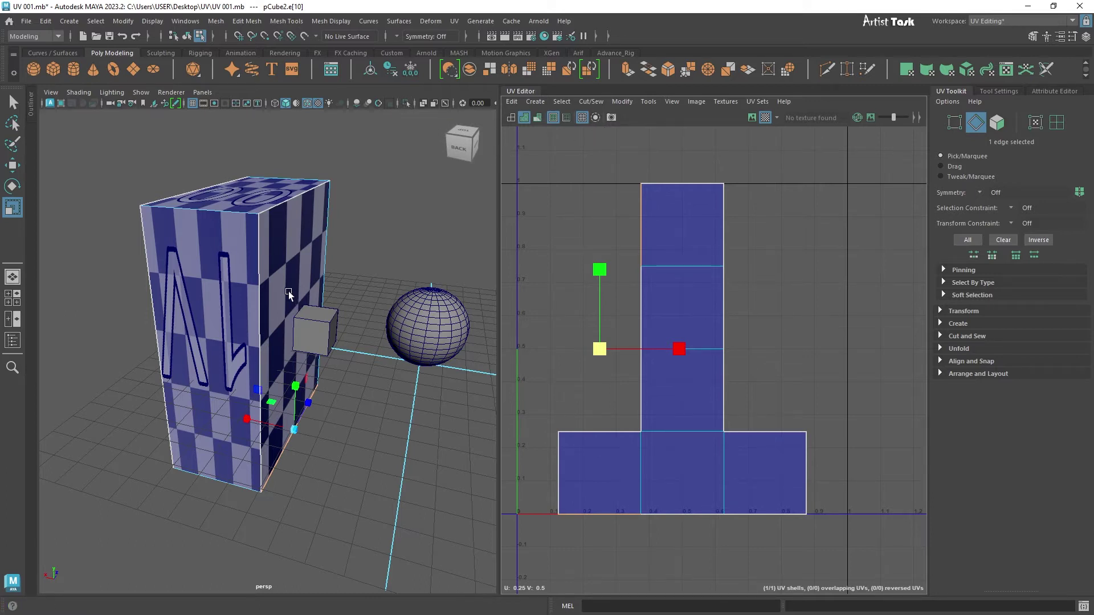
Return to object mode and select the cylinder, sphere and stretched cube together so their UVs overlap in the UV Editor
right_click_drag(289, 291, 336, 272)
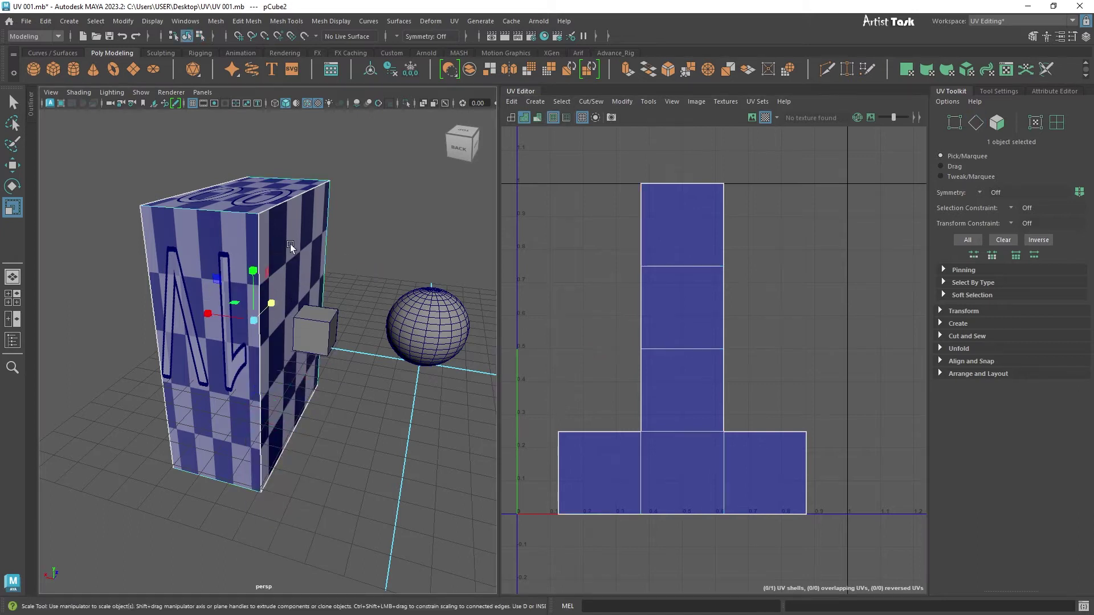
key("ctrl+1")
right_click_drag(408, 490, 274, 438, "alt")
key("ctrl+1")
right_click_drag(339, 454, 374, 314, "alt")
left_click(375, 314)
left_click(249, 314, "shift")
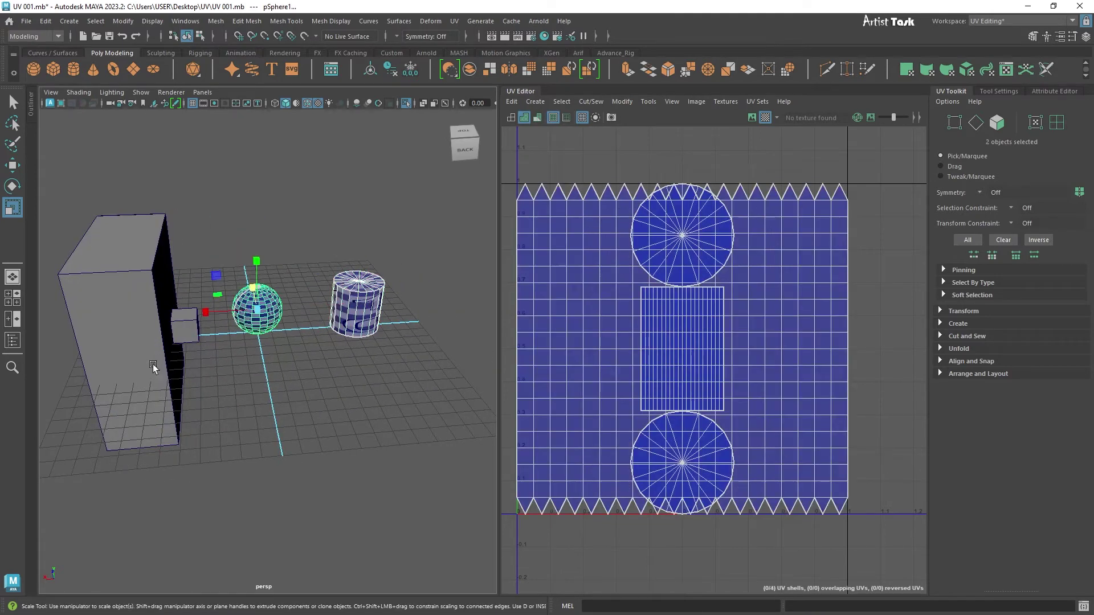
left_click(155, 370, "shift")
Switch to UV shell selection and select the sphere's shell among the overlapping UVs
right_click_drag(610, 463, 750, 410, "alt")
middle_click_drag(750, 410, 457, 347, "alt")
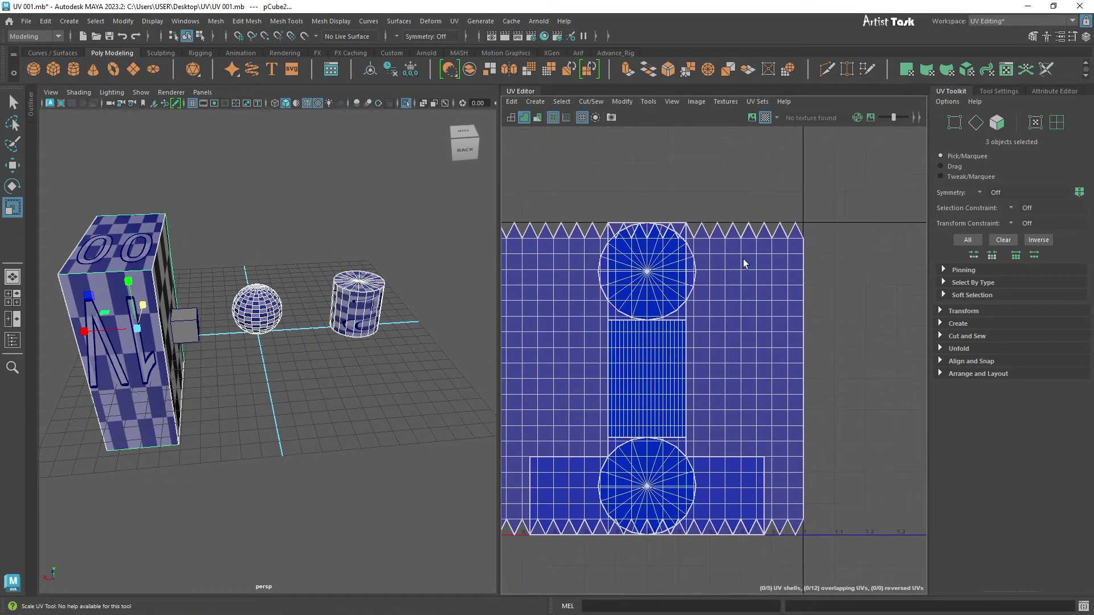
right_click(774, 194)
right_click_drag(775, 194, 733, 177)
left_click(782, 277)
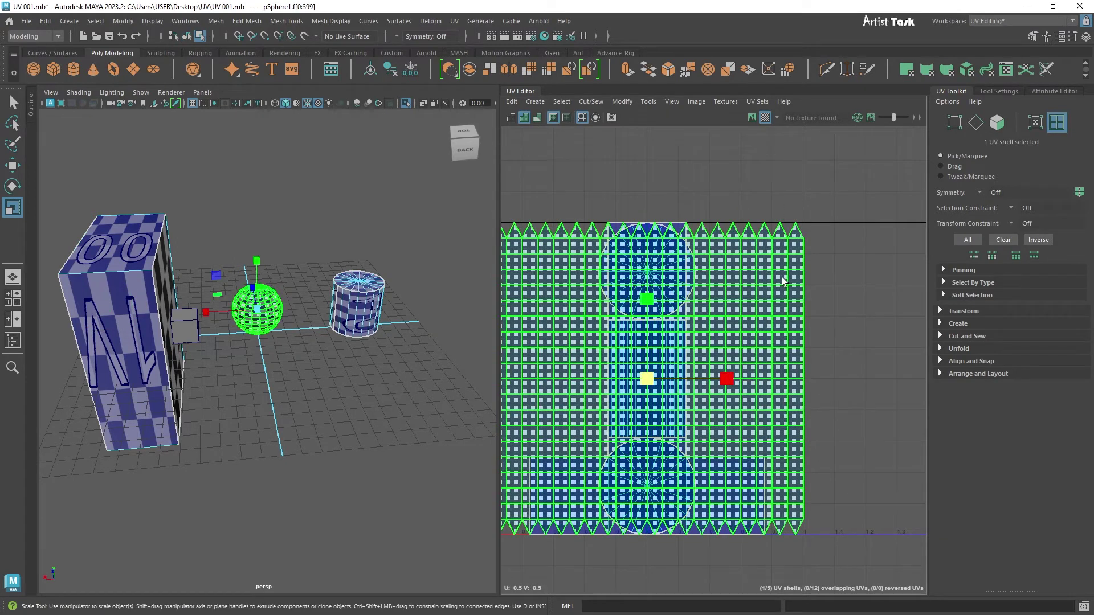
Isolate the sphere's selected UV shell in the UV Editor and examine it on its own
key("ctrl+1")
left_click(628, 169)
left_click(622, 329)
scroll(710, 460, "down", 2)
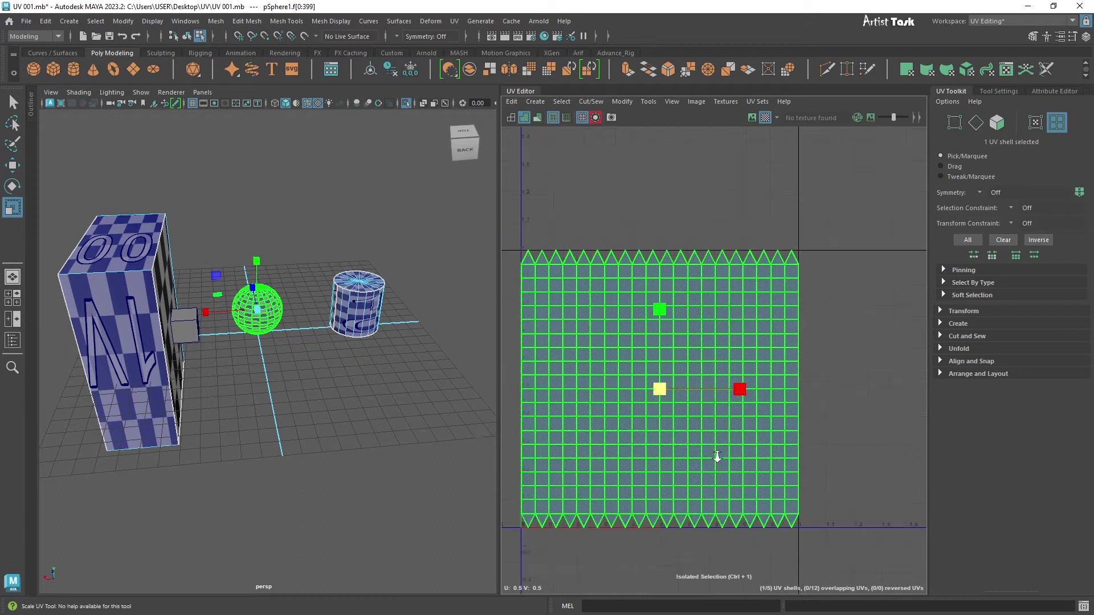
scroll(659, 428, "down", 2)
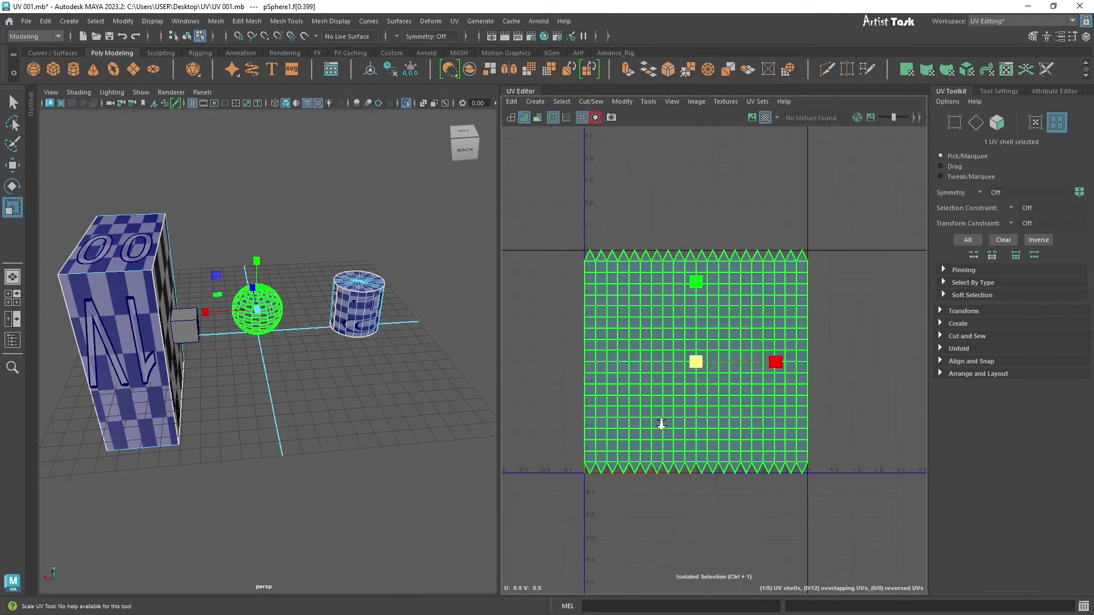
Undo the recent selection changes, select only the cylinder, and turn off isolated selection in the UV Editor
key("ctrl+z")
key("ctrl+z")
key("ctrl+z")
key("ctrl+z")
key("ctrl+z")
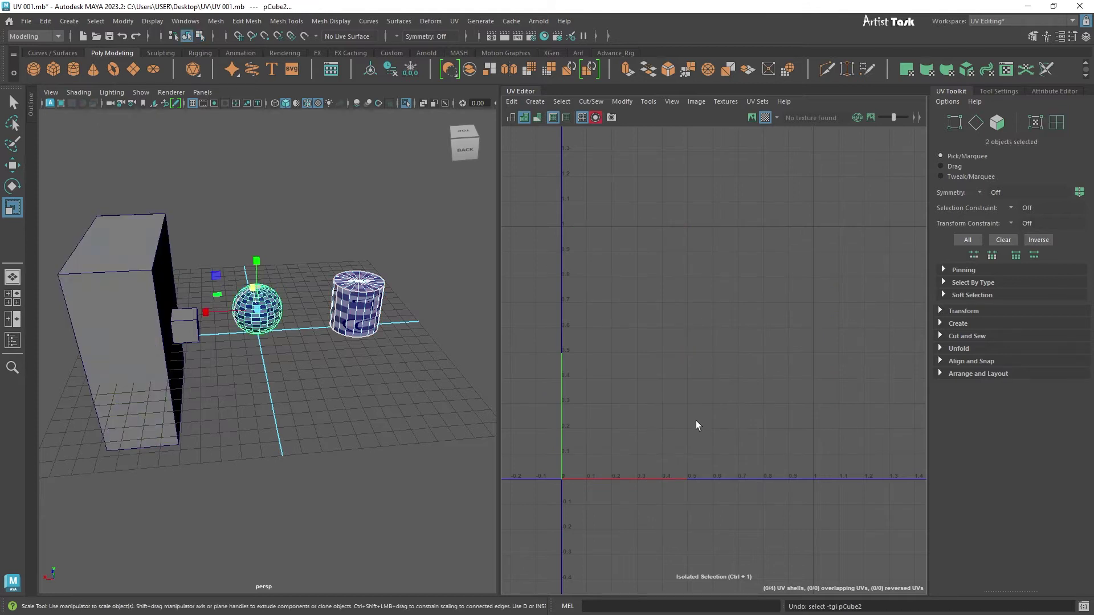
left_click(381, 297)
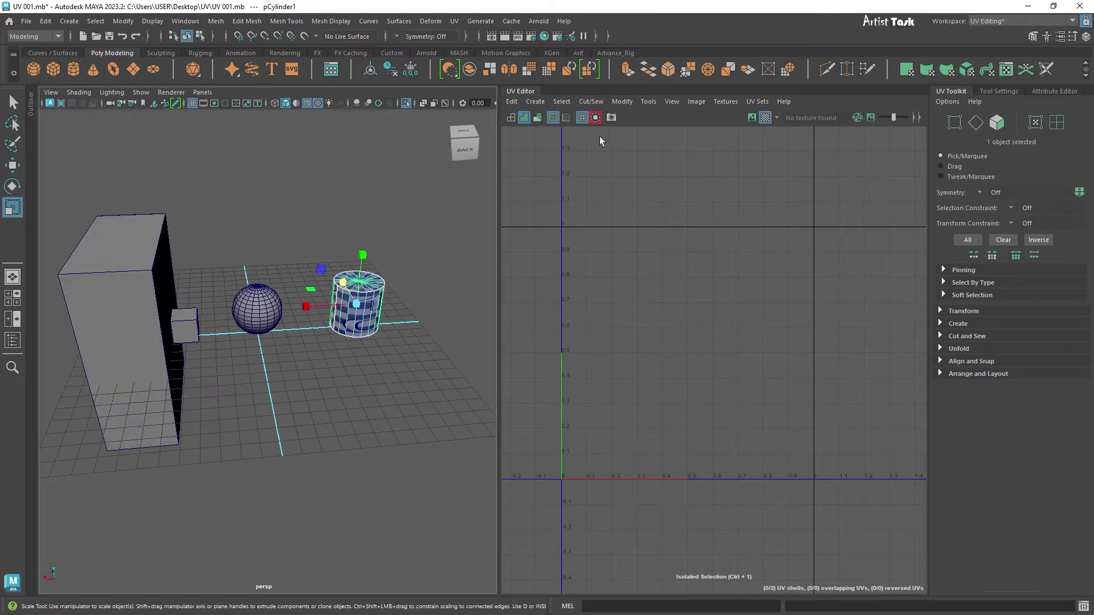
left_click(596, 117)
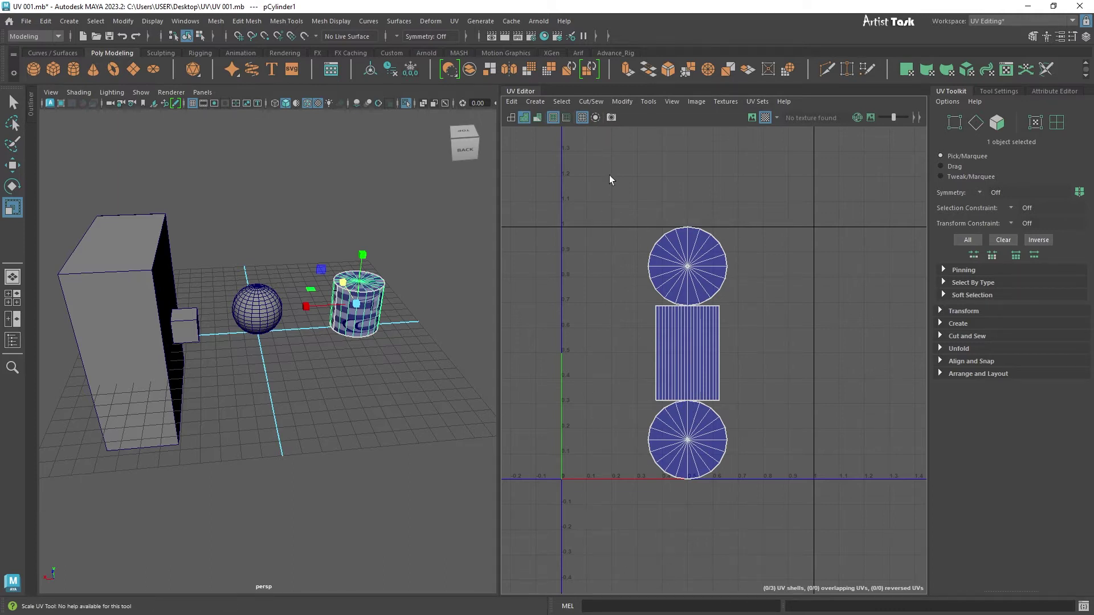
View the UV Snapshot options for the cylinder and close them without exporting an image
left_click(612, 117)
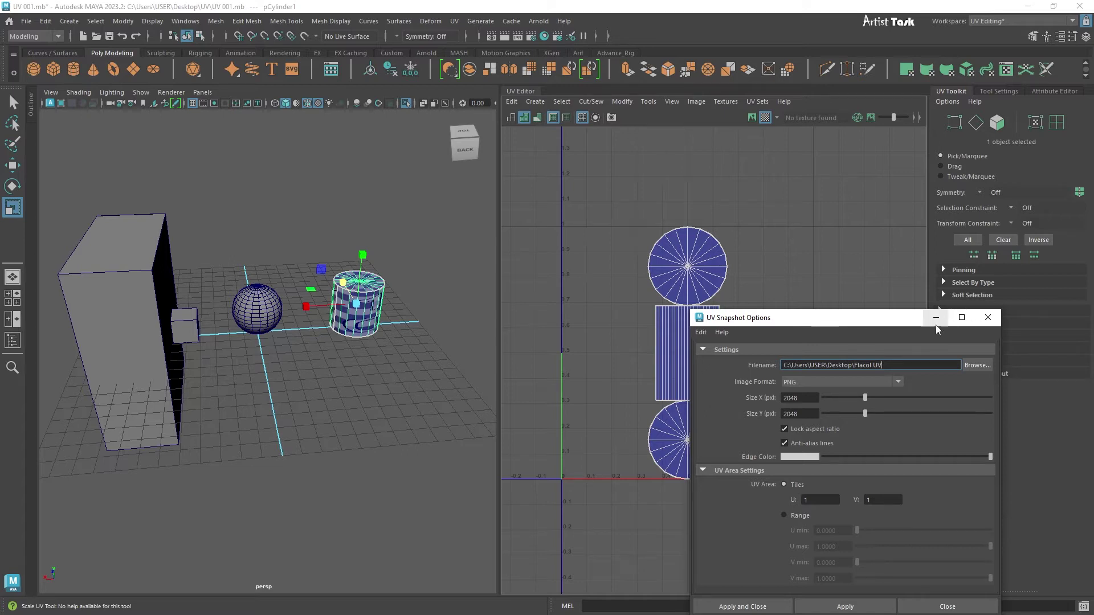
left_click(988, 317)
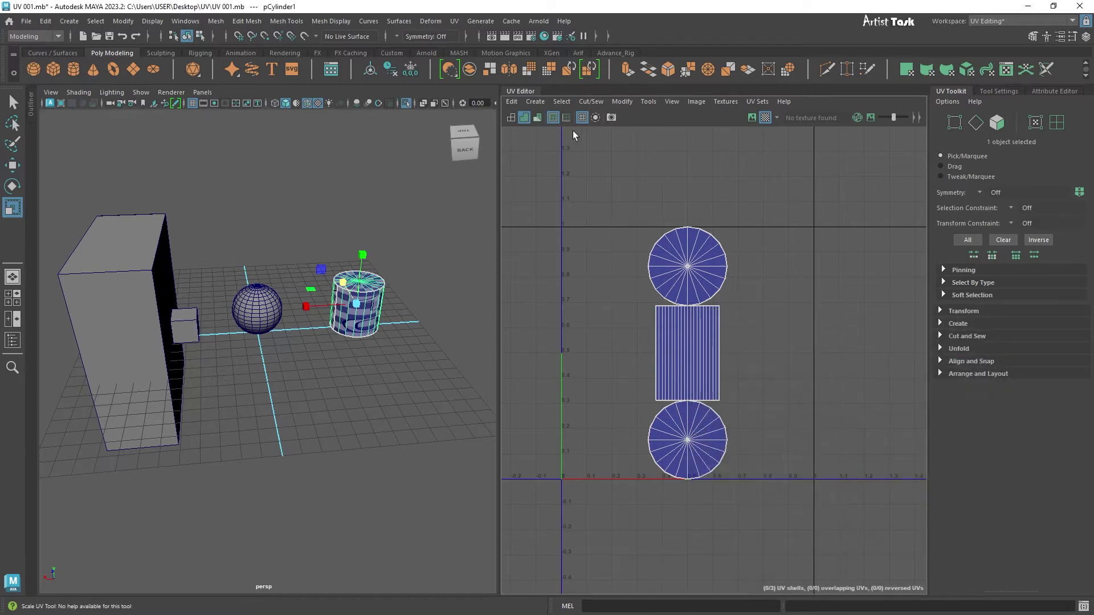
Examine the cylinder's side up close with the checker map switched off and back on
left_click(766, 118)
left_click(765, 117)
right_click_drag(361, 373, 428, 378, "alt")
middle_click_drag(428, 378, 284, 405, "alt")
right_click_drag(283, 405, 451, 441, "alt")
left_click_drag(311, 417, 344, 408, "alt")
middle_click_drag(344, 408, 357, 388, "alt")
right_click_drag(357, 389, 378, 400, "alt")
middle_click_drag(378, 401, 414, 379, "alt")
left_click(765, 117)
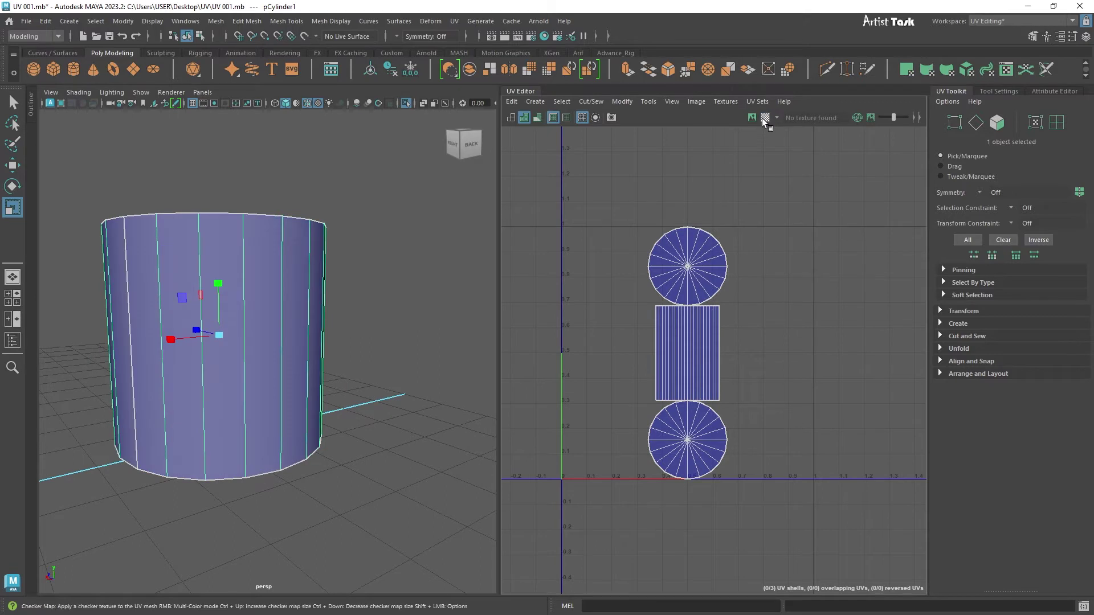
left_click(764, 118)
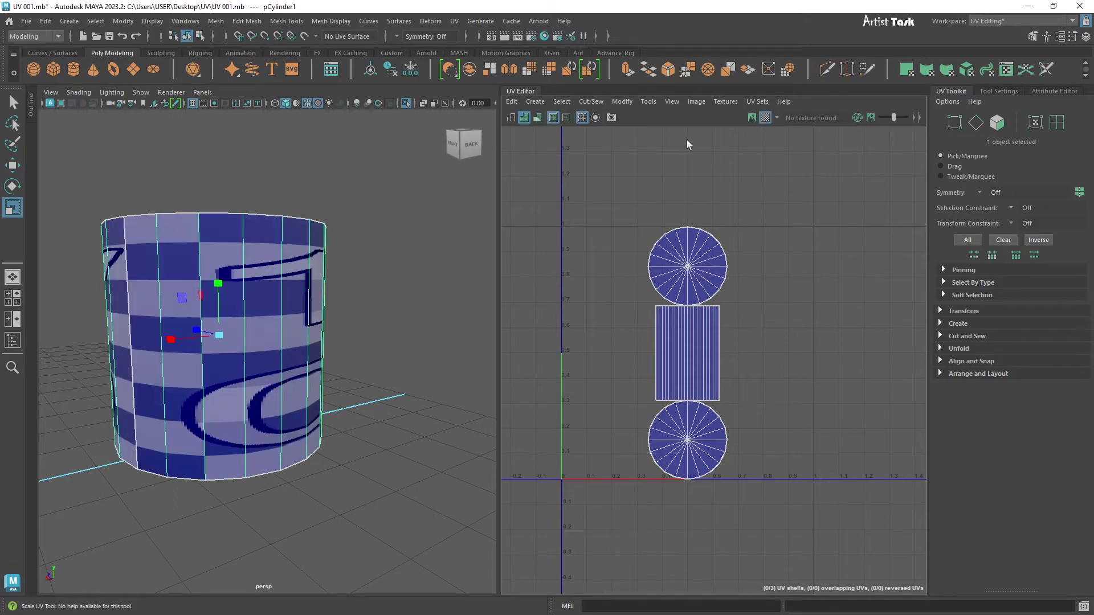
Toggle the cylinder's checker map again, and view the checker image behind its UVs before hiding that image
left_click(766, 118)
left_click(766, 119)
left_click(754, 118)
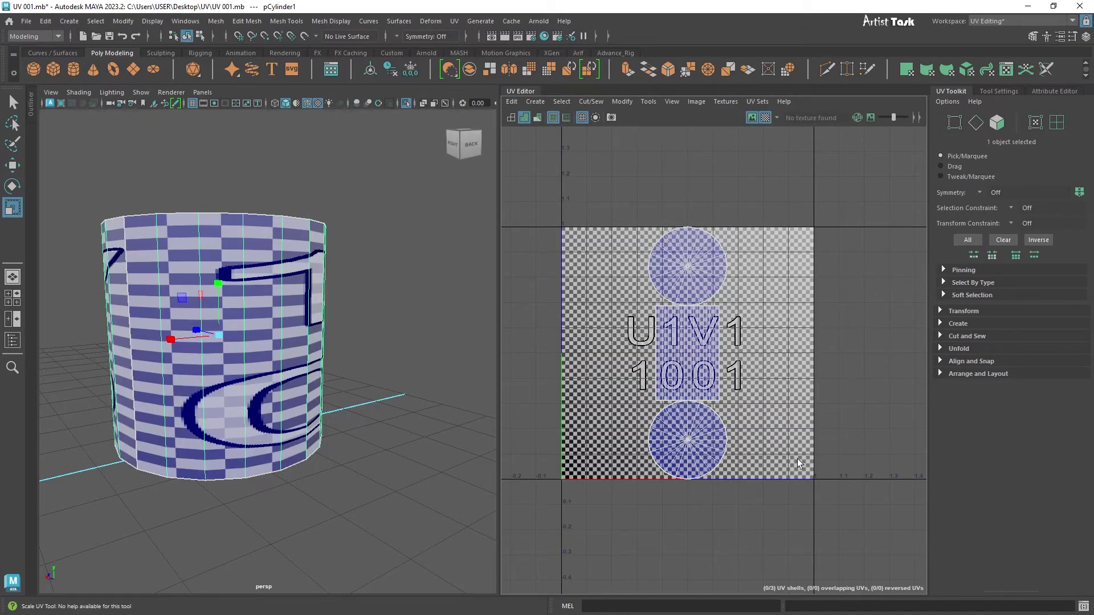
scroll(781, 450, "down", 3)
scroll(765, 461, "down", 1)
scroll(759, 460, "up", 4)
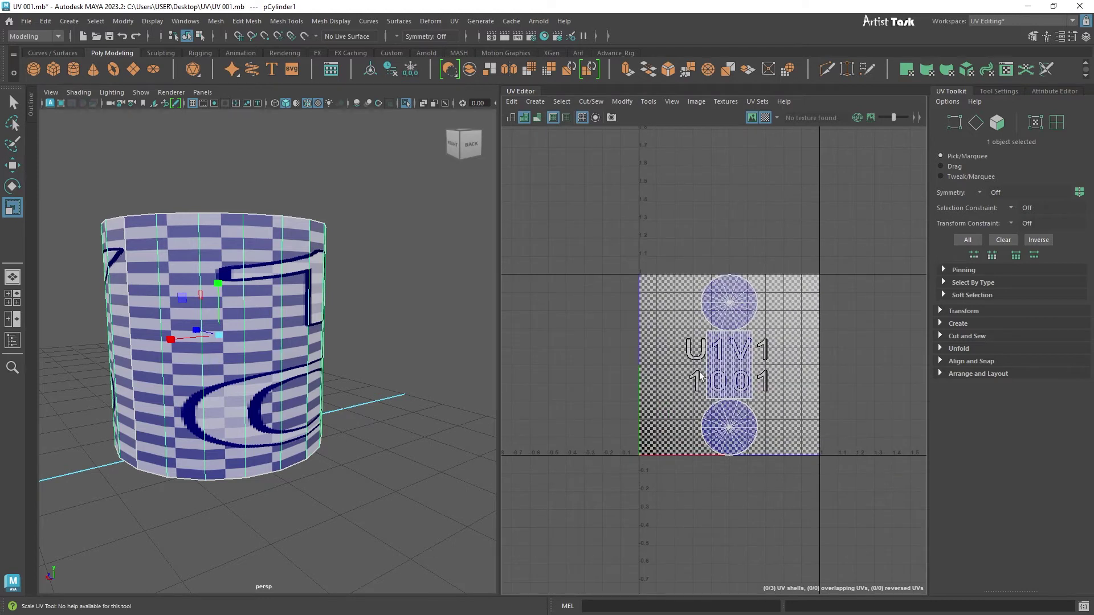
left_click(751, 118)
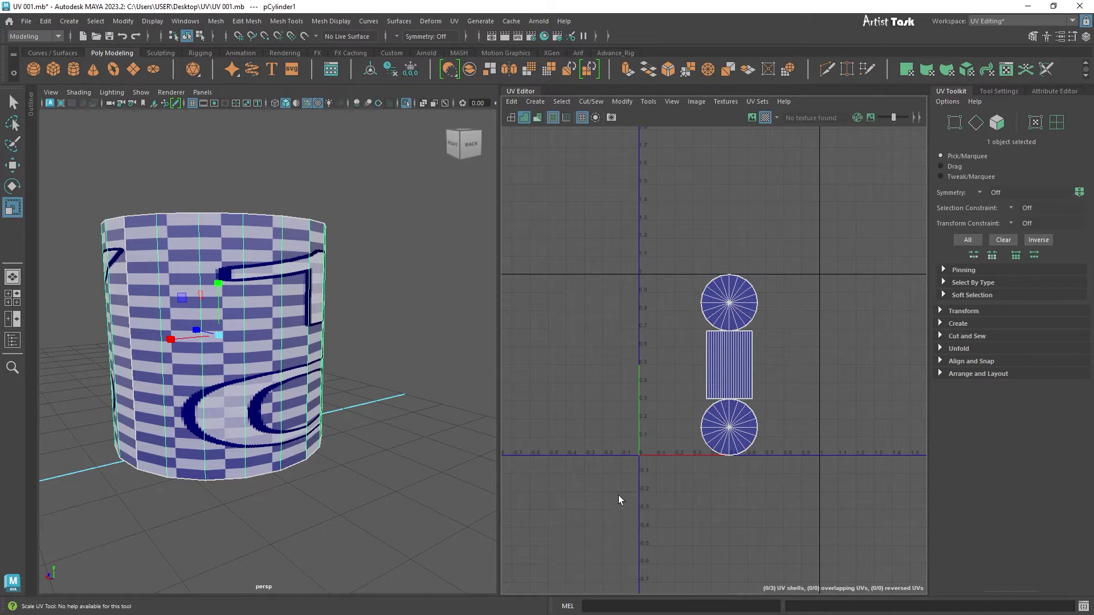
Select the stretched cube to show its checker map and UV shell
scroll(370, 442, "down", 3)
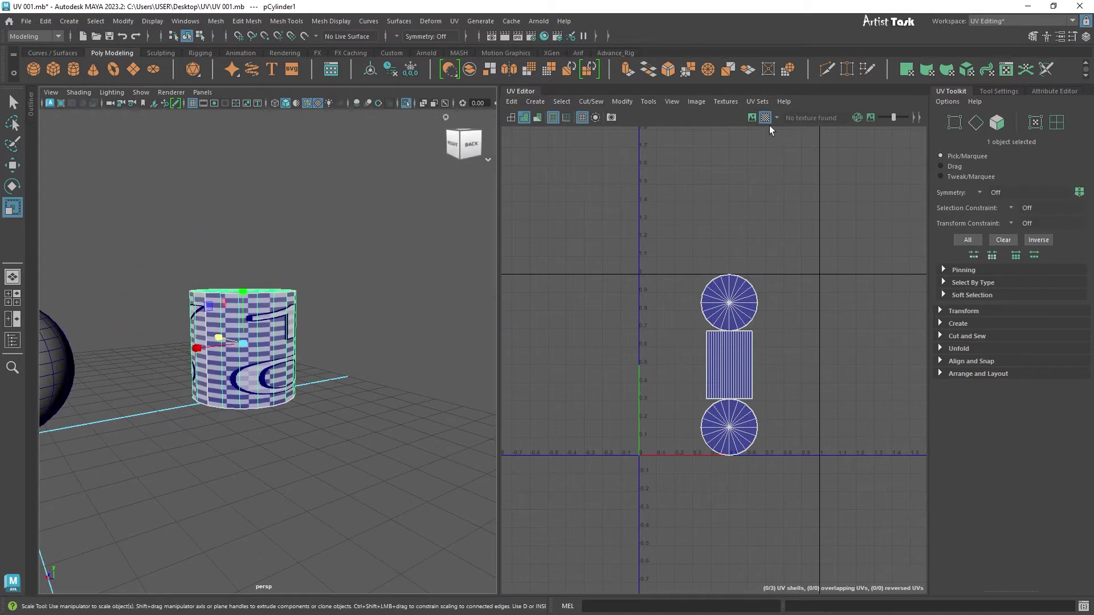
scroll(249, 450, "down", 2)
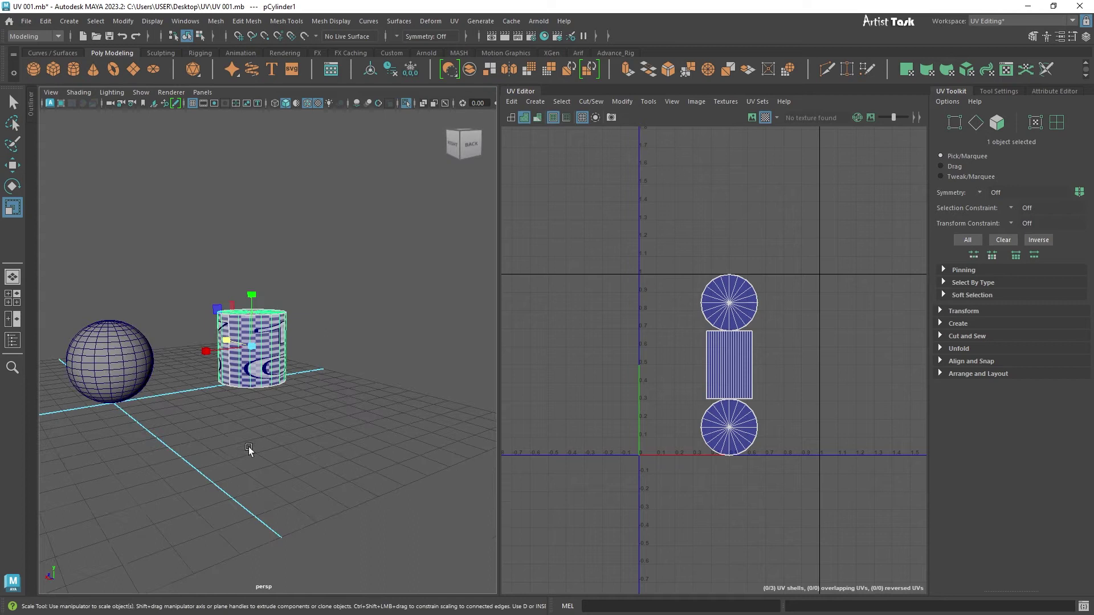
left_click_drag(325, 459, 382, 452, "alt")
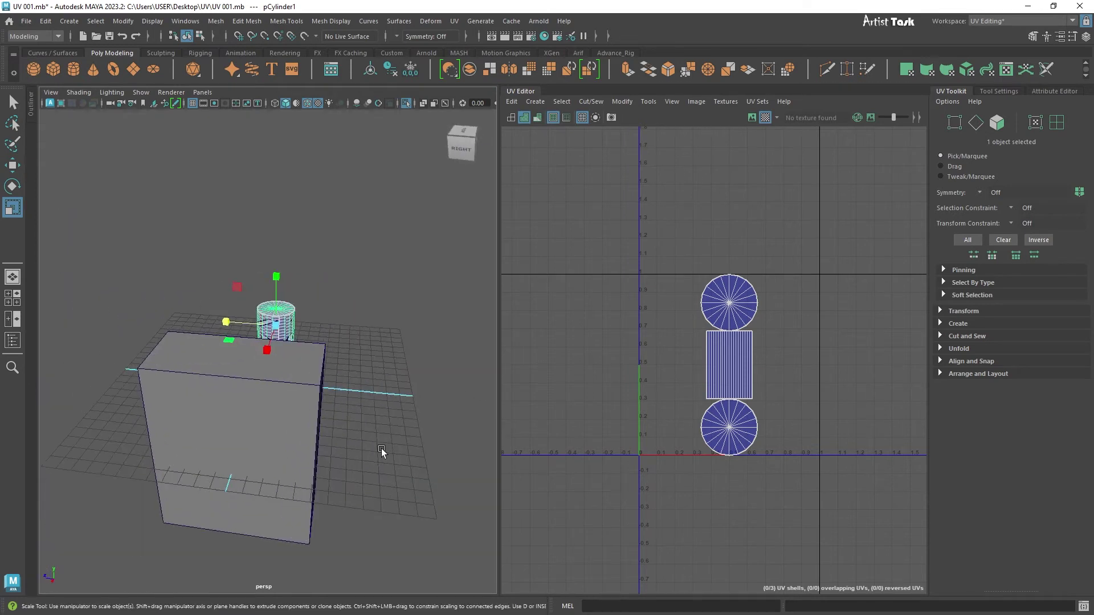
middle_click_drag(382, 452, 414, 408, "alt")
left_click(312, 415)
right_click_drag(403, 483, 195, 482, "alt")
left_click_drag(195, 482, 283, 482, "alt")
right_click_drag(283, 482, 382, 483, "alt")
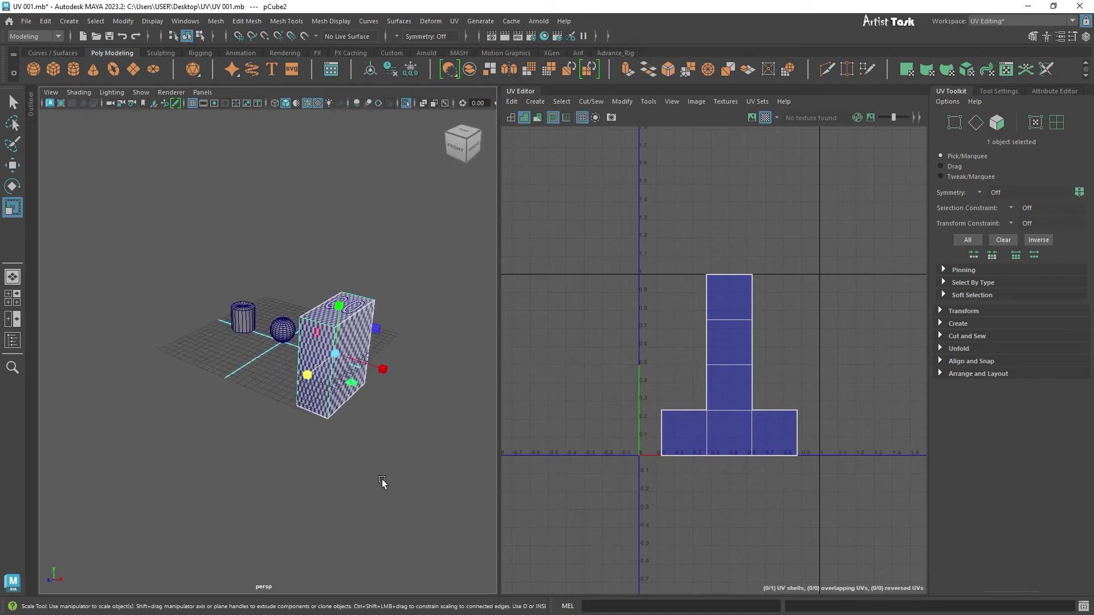
Isolate the stretched cube in the viewport and move it sideways along the X axis to the grid's centre
middle_click_drag(383, 482, 321, 485, "alt")
left_click_drag(230, 477, 346, 480, "alt")
right_click_drag(346, 480, 270, 469, "alt")
left_click_drag(270, 469, 301, 481, "alt")
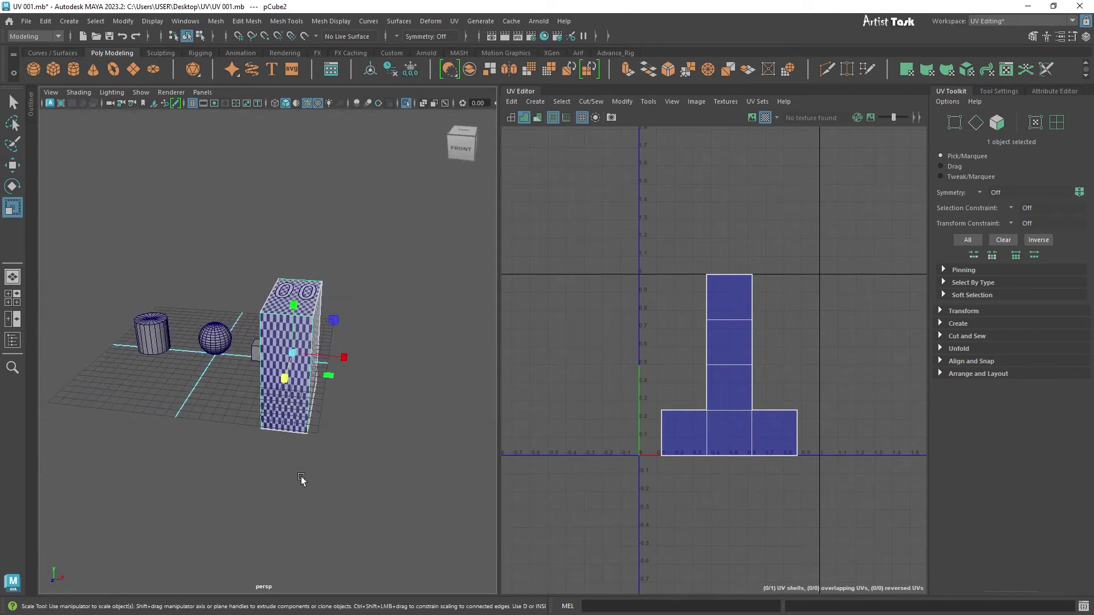
right_click_drag(321, 476, 297, 456, "alt")
middle_click_drag(297, 456, 324, 461, "alt")
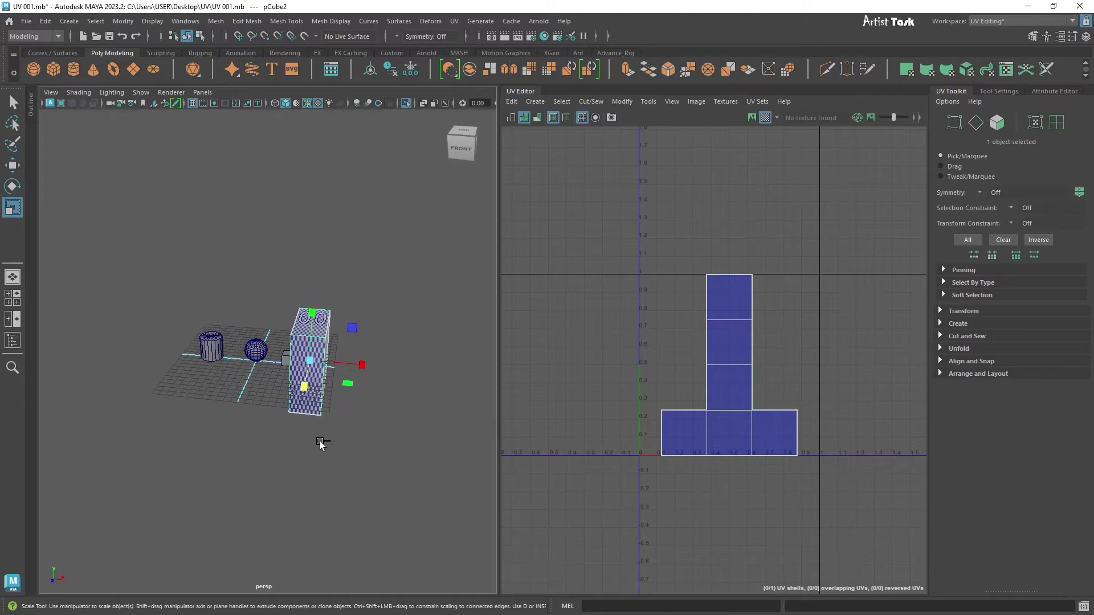
left_click_drag(323, 444, 366, 420, "alt")
key("w")
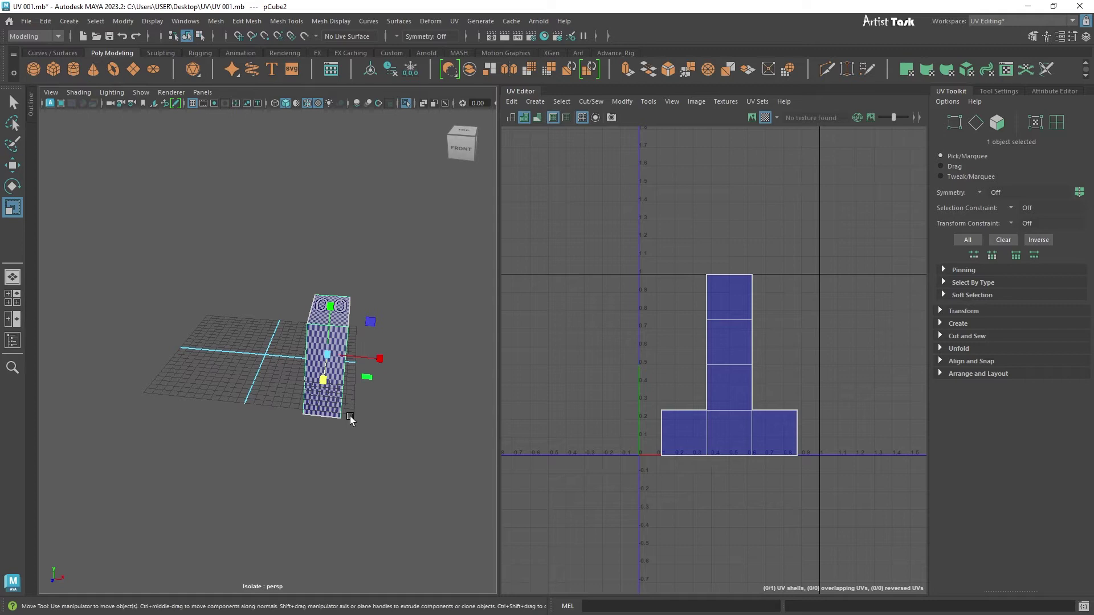
left_click_drag(379, 359, 325, 348)
left_click_drag(234, 420, 178, 415, "alt")
right_click_drag(178, 415, 412, 479, "alt")
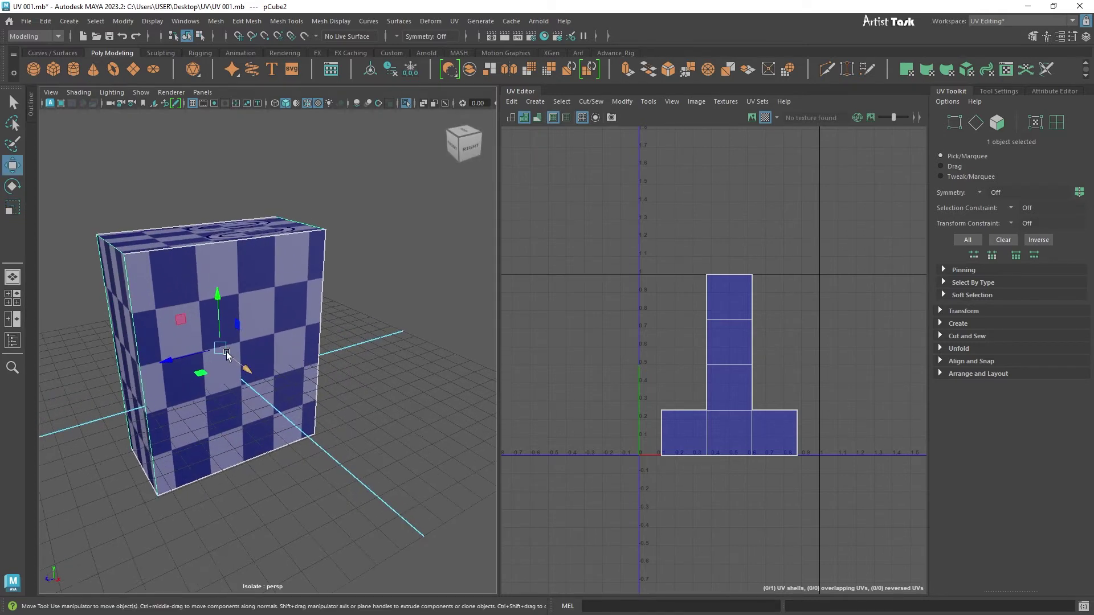
Raise the stretched cube to about grid level and adjust its horizontal position over the grid
left_click_drag(220, 298, 213, 200)
right_click_drag(402, 527, 285, 485, "alt")
left_click_drag(285, 484, 313, 483, "alt")
right_click_drag(273, 484, 376, 521, "alt")
left_click_drag(171, 481, 224, 484, "alt")
left_click_drag(291, 246, 344, 242)
right_click_drag(347, 470, 171, 436, "alt")
left_click_drag(171, 436, 235, 448, "alt")
right_click_drag(235, 448, 352, 491, "alt")
left_click_drag(372, 473, 319, 446, "alt")
right_click_drag(320, 446, 359, 510, "alt")
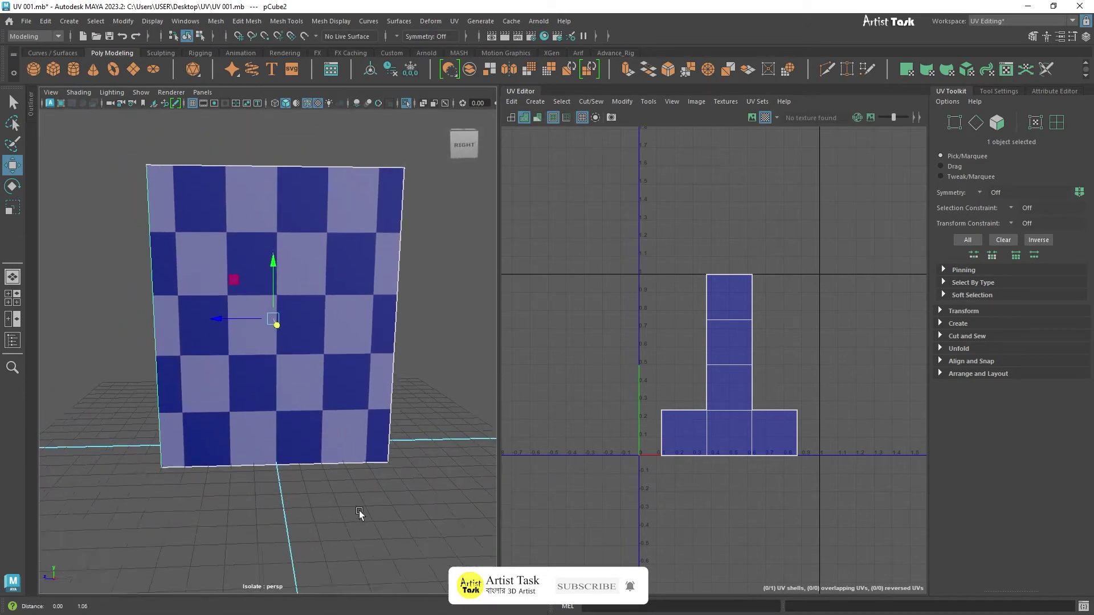
Frame the stretched cube and examine how the checker squares stretch differently on its wide, narrow and top faces
key("f")
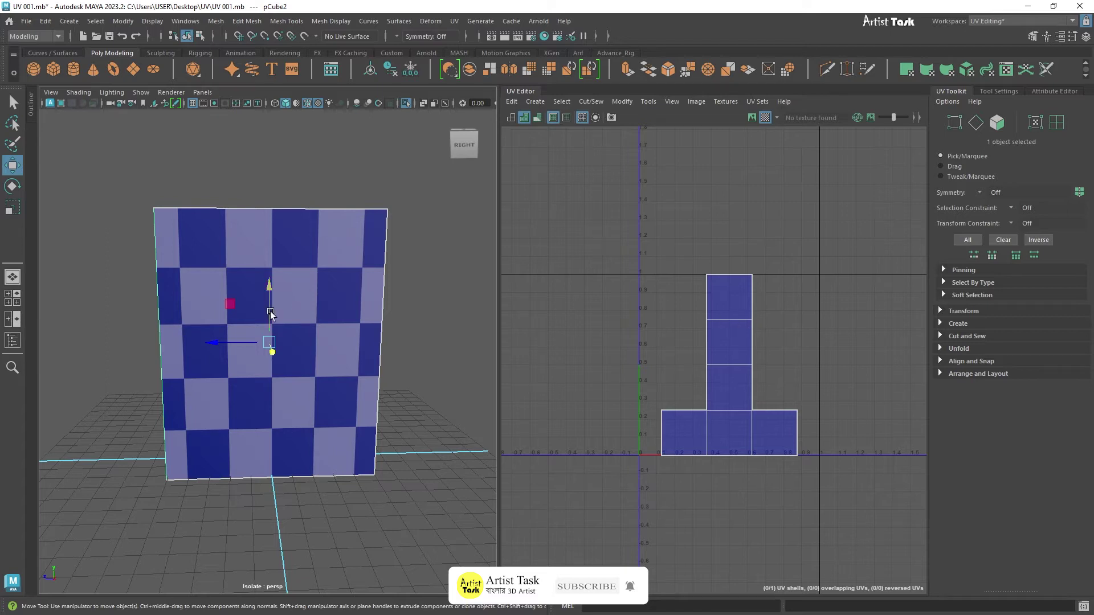
left_click_drag(296, 390, 318, 406, "alt")
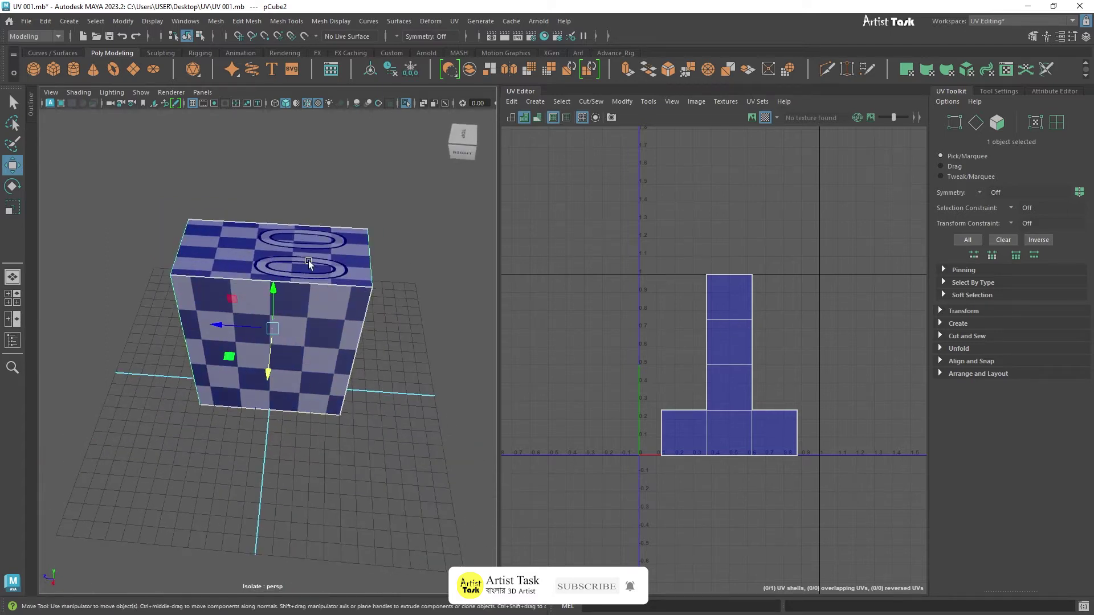
left_click_drag(364, 312, 342, 425, "alt")
mouse_move(342, 425)
right_mouse_down("alt")
mouse_move(319, 432)
mouse_move(379, 440)
mouse_move(334, 437)
right_mouse_up("alt")
left_click_drag(335, 438, 288, 428, "alt")
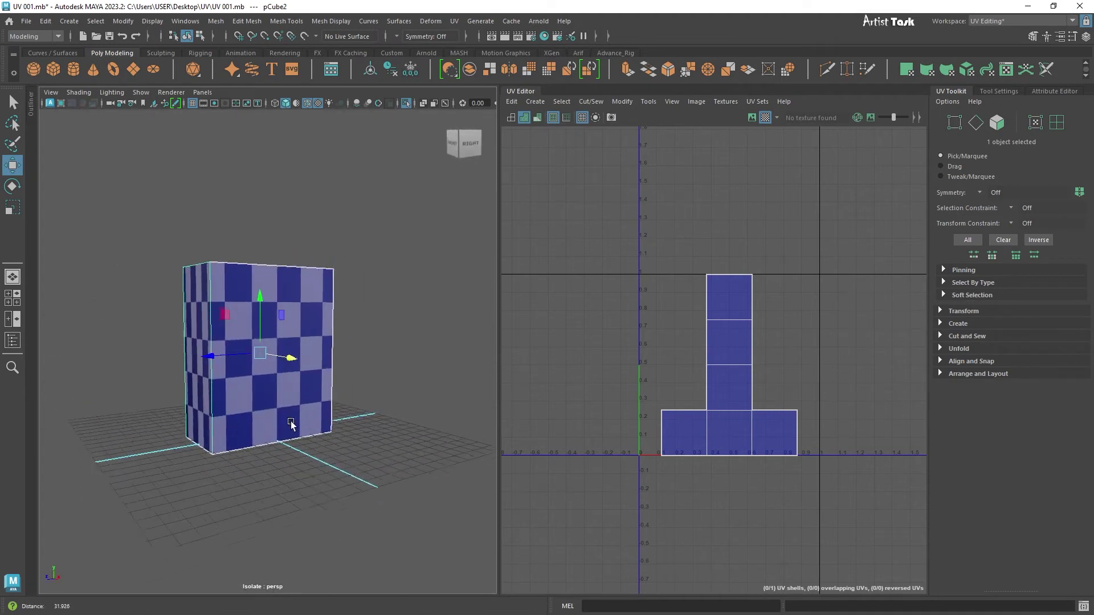
right_click_drag(288, 427, 333, 452, "alt")
left_click_drag(333, 452, 371, 445, "alt")
middle_click_drag(371, 445, 373, 453, "alt")
left_click_drag(286, 454, 380, 433, "alt")
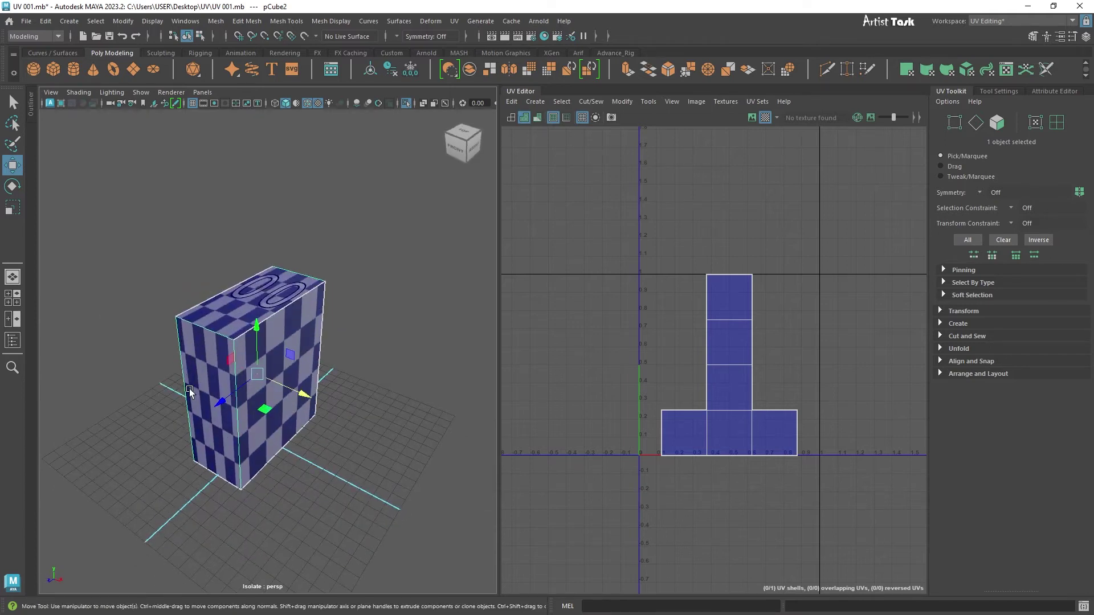
left_click_drag(336, 476, 282, 300, "alt")
left_click_drag(310, 467, 272, 442, "alt")
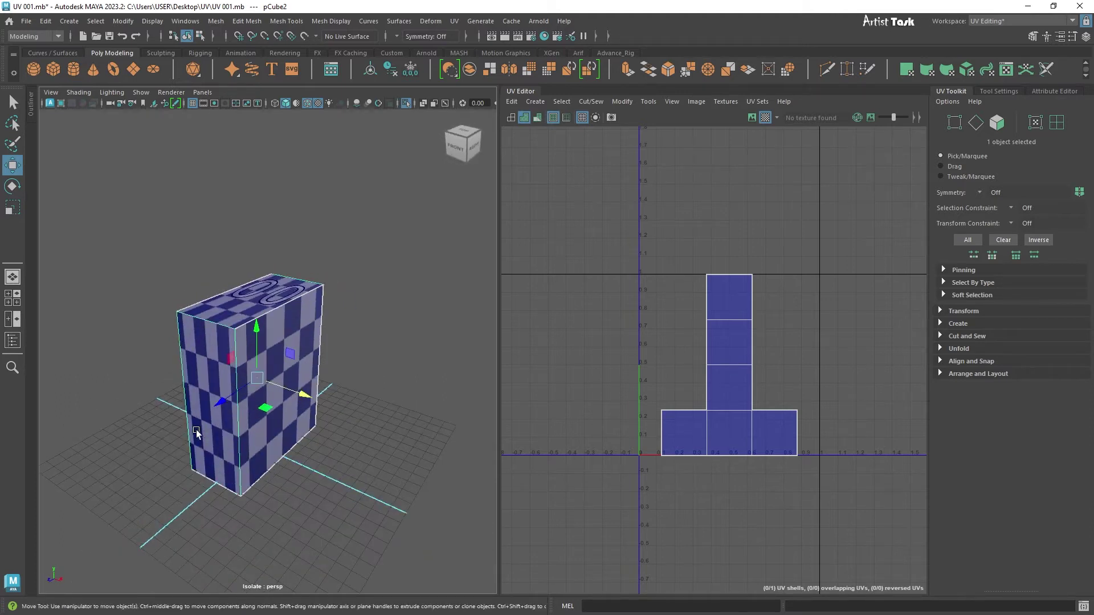
Detach the UV menu as a floating window placed over the lower part of the viewport
left_click_drag(208, 432, 364, 467, "alt")
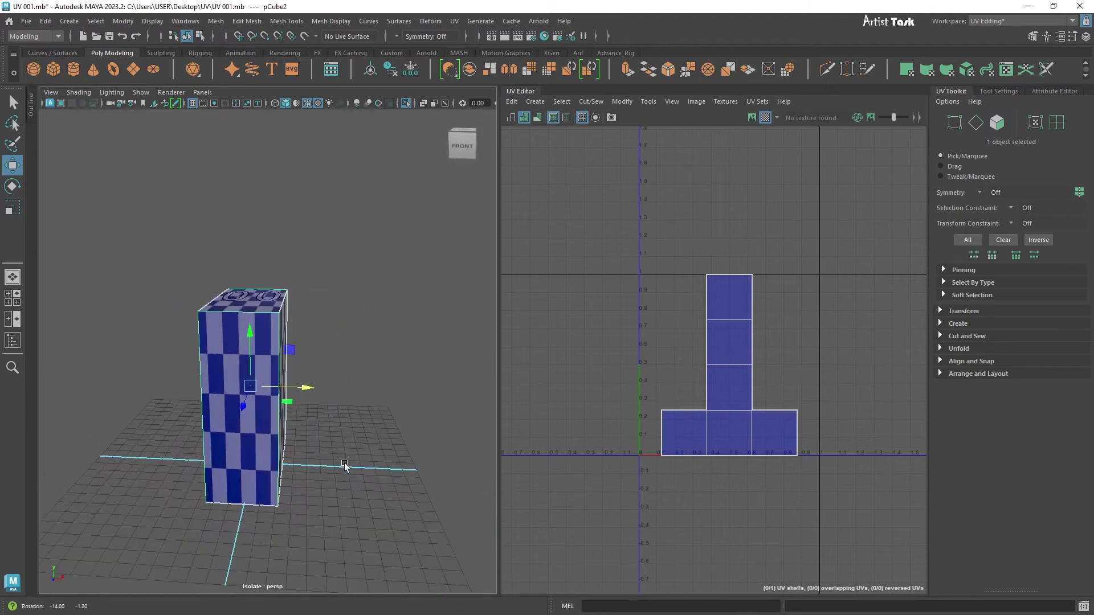
left_click_drag(394, 399, 201, 437, "alt")
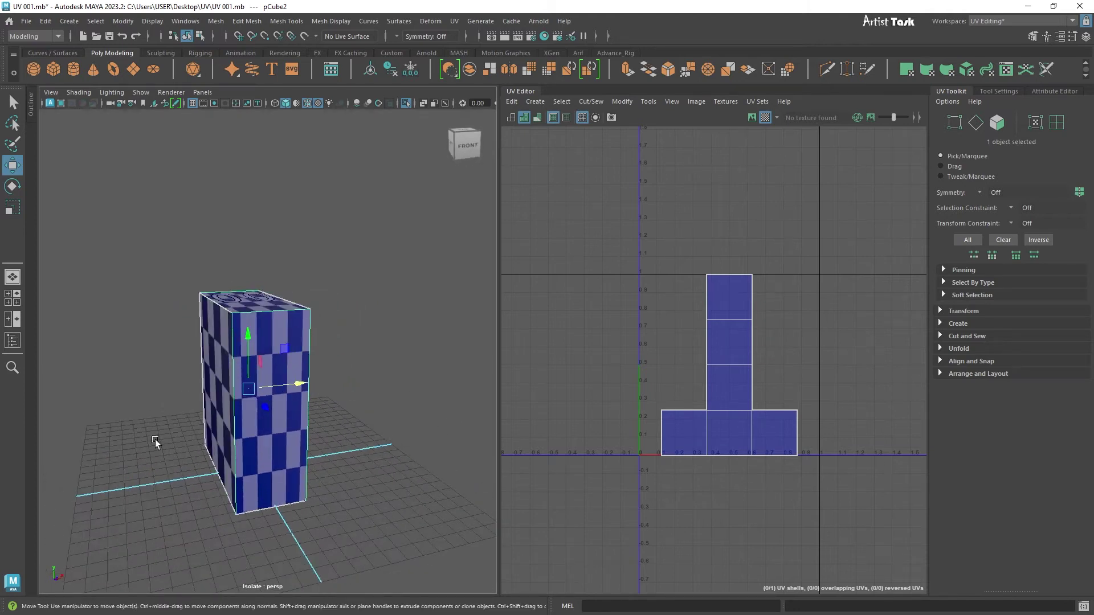
left_click_drag(159, 563, 384, 451, "alt")
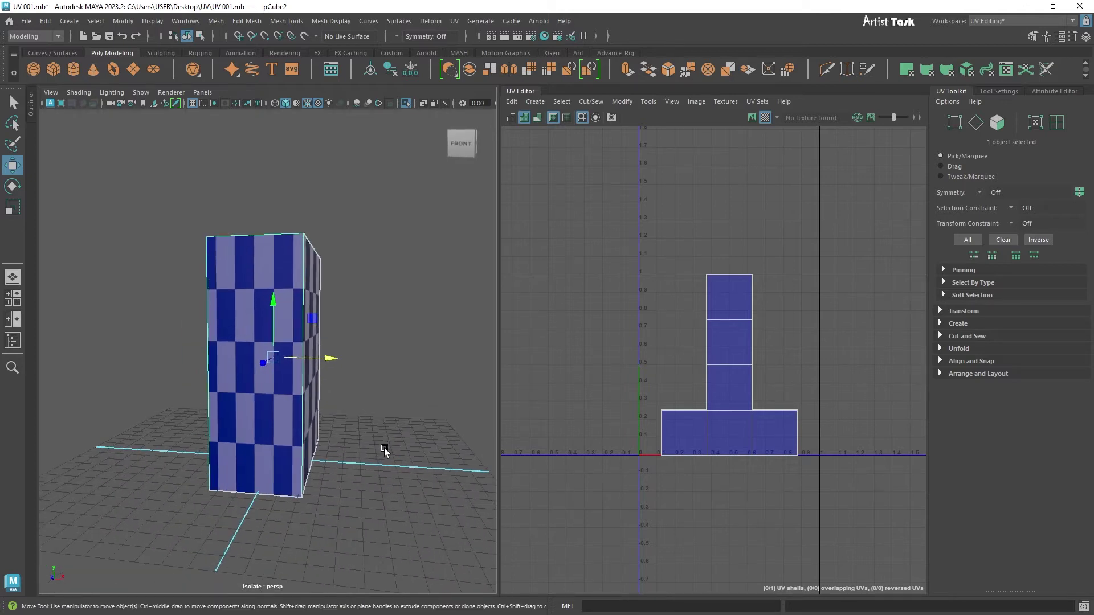
left_click(456, 22)
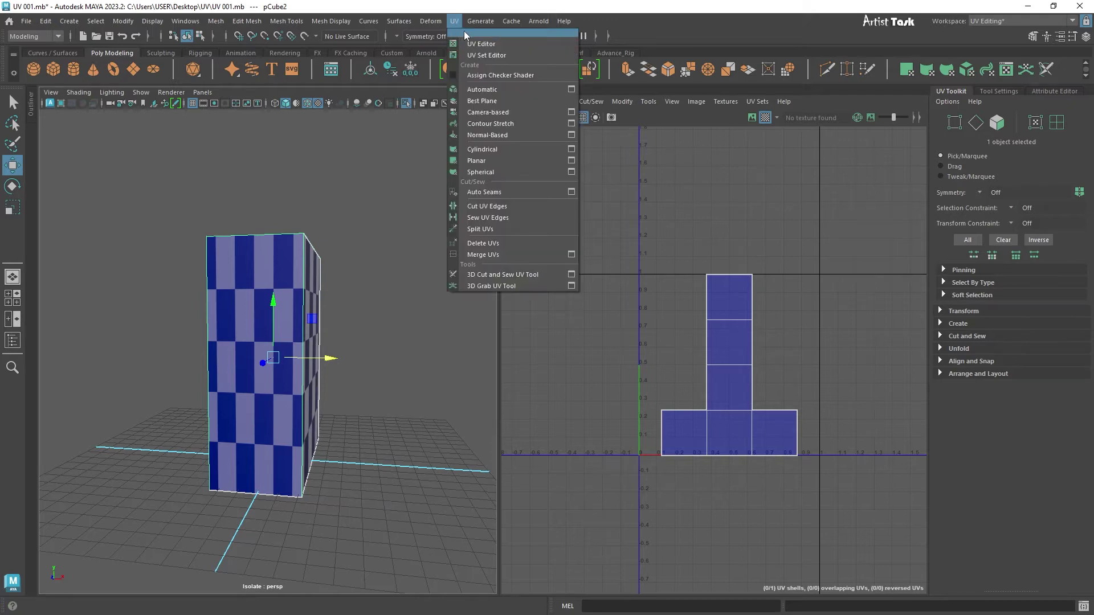
left_click(465, 34)
left_click_drag(465, 103, 51, 344)
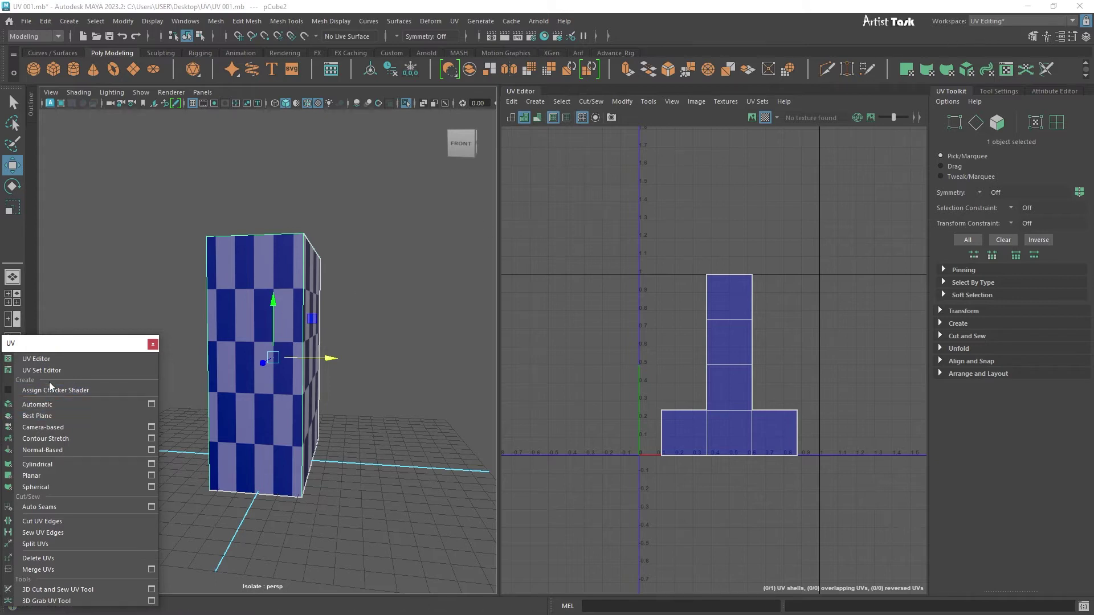
Switch to the Artisttask workspace, open the UV Editor as a floating window and reposition it over the viewport
left_click(1073, 21)
left_click(1034, 33)
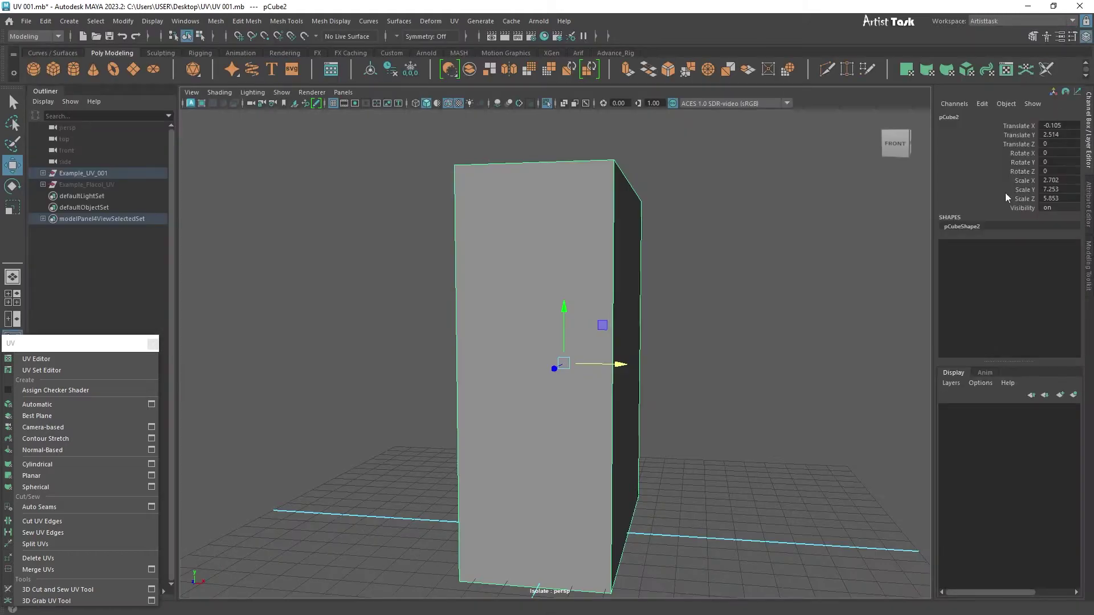
left_click(85, 358)
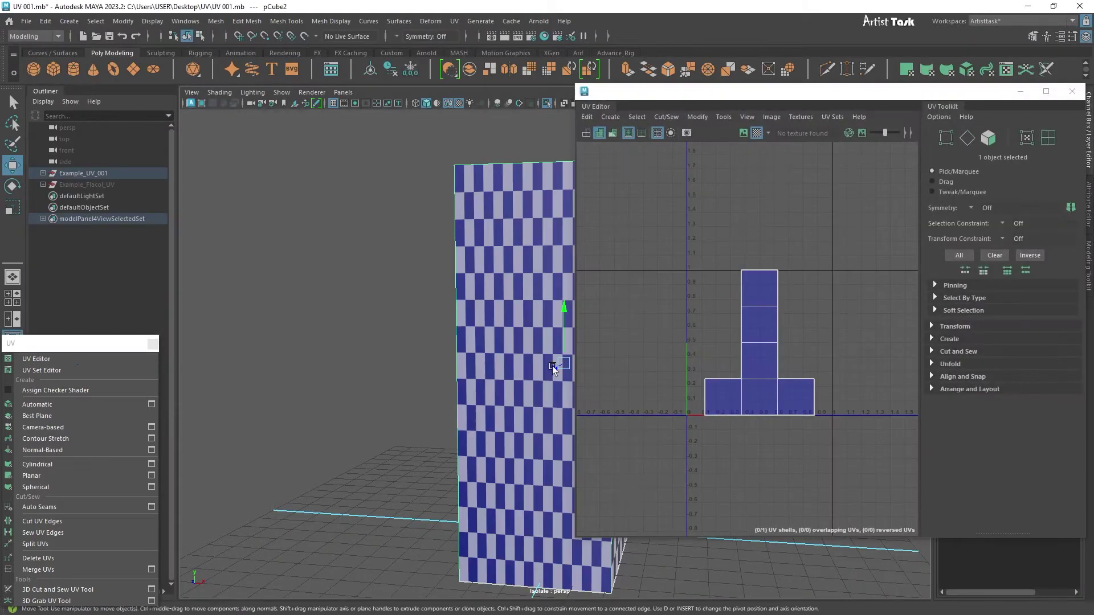
left_click_drag(926, 94, 695, 122)
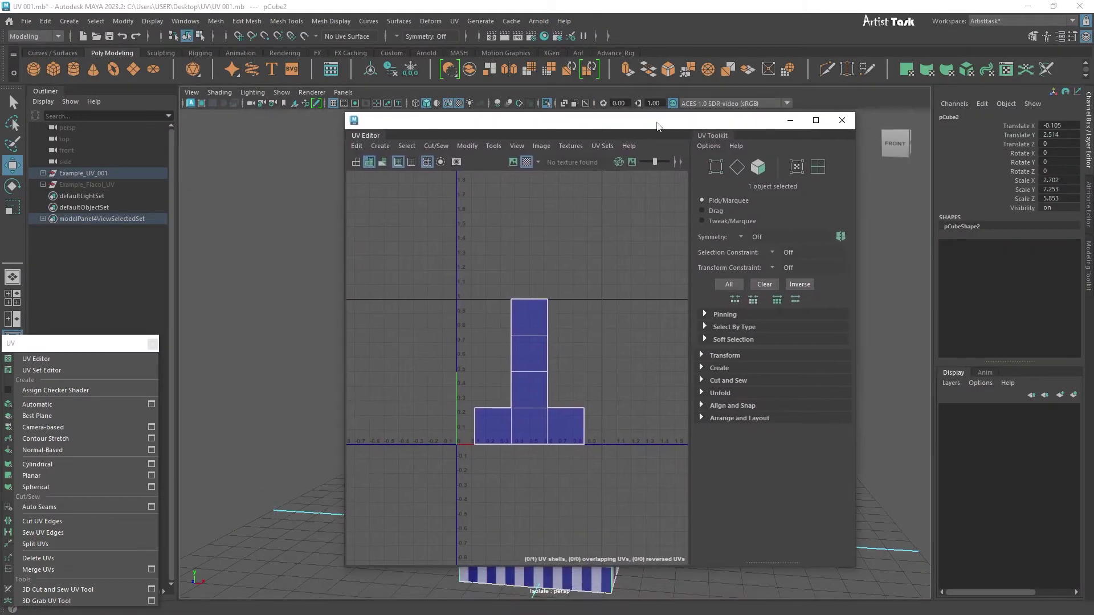
mouse_move(525, 124)
left_mouse_down()
mouse_move(700, 84)
mouse_move(569, 106)
mouse_move(775, 155)
mouse_move(1091, 86)
mouse_move(747, 119)
mouse_move(532, 121)
left_mouse_up()
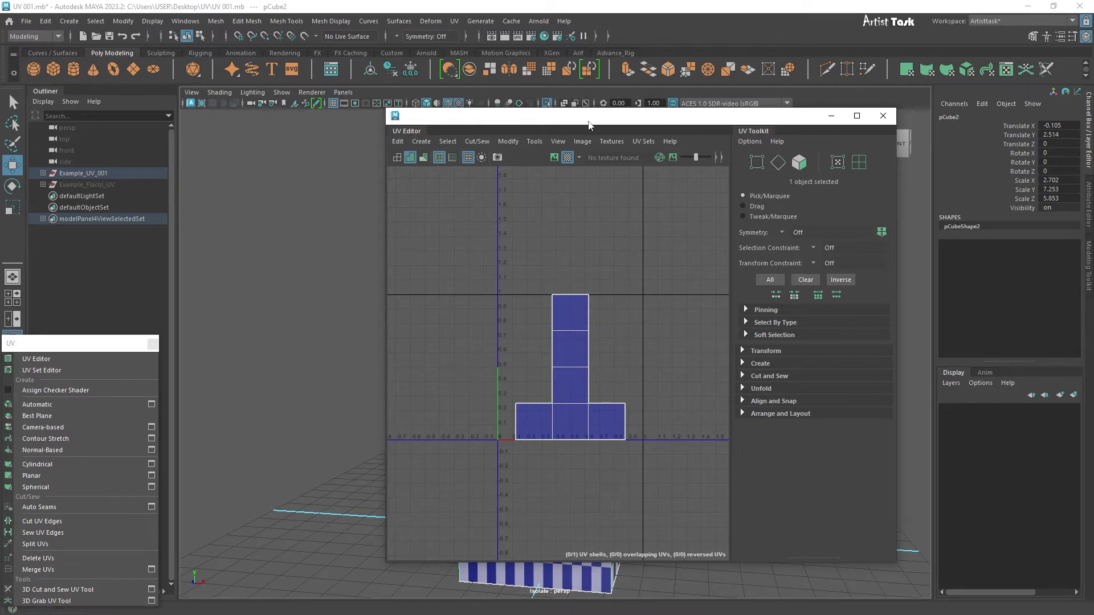
left_click_drag(588, 124, 585, 141)
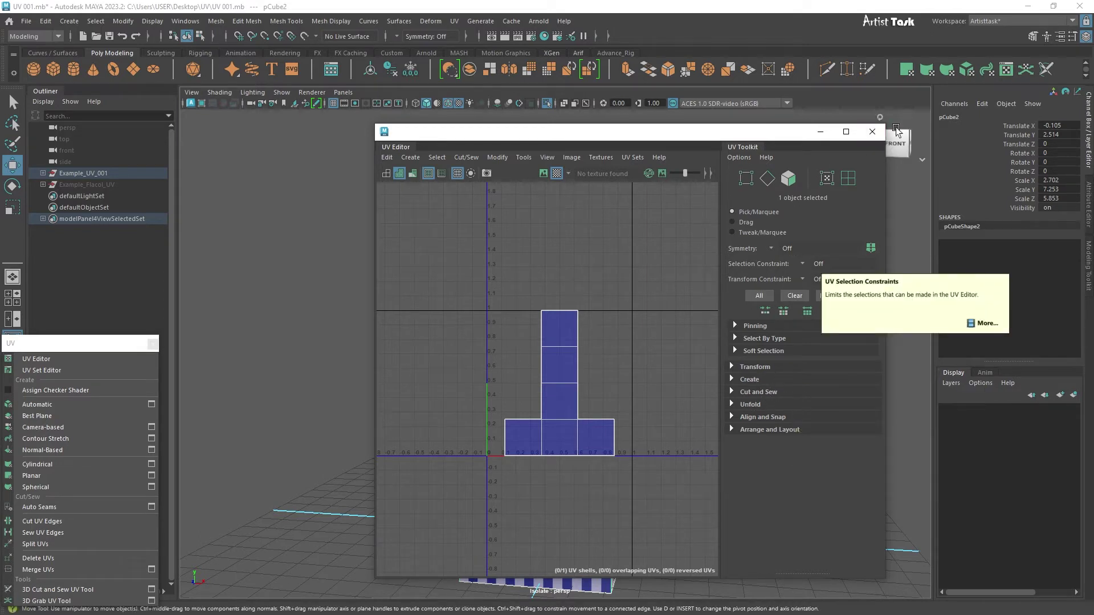
Close the floating UV Editor and return to the UV Editing workspace, with the stretched cube's UV shell in view
left_click(873, 132)
left_click(1071, 21)
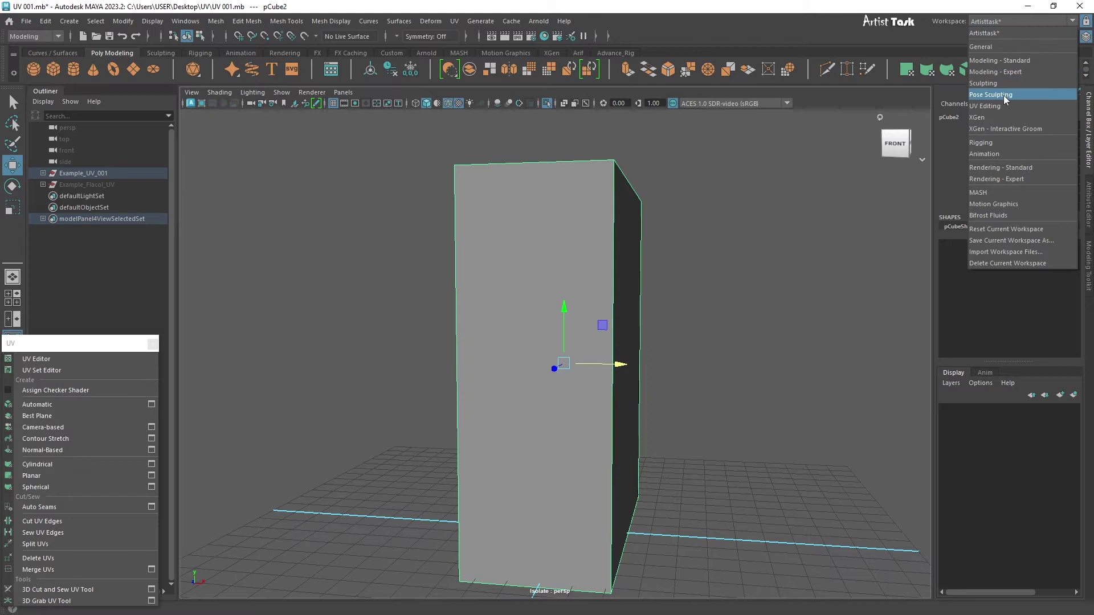
left_click(994, 106)
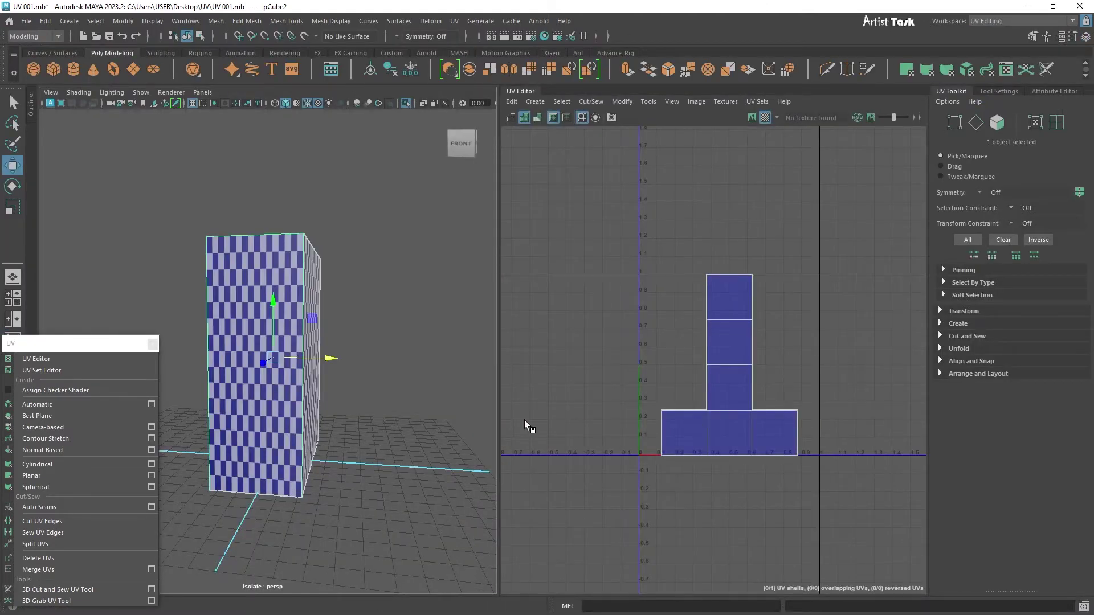
scroll(390, 422, "down", 3)
left_click_drag(391, 422, 476, 427, "alt")
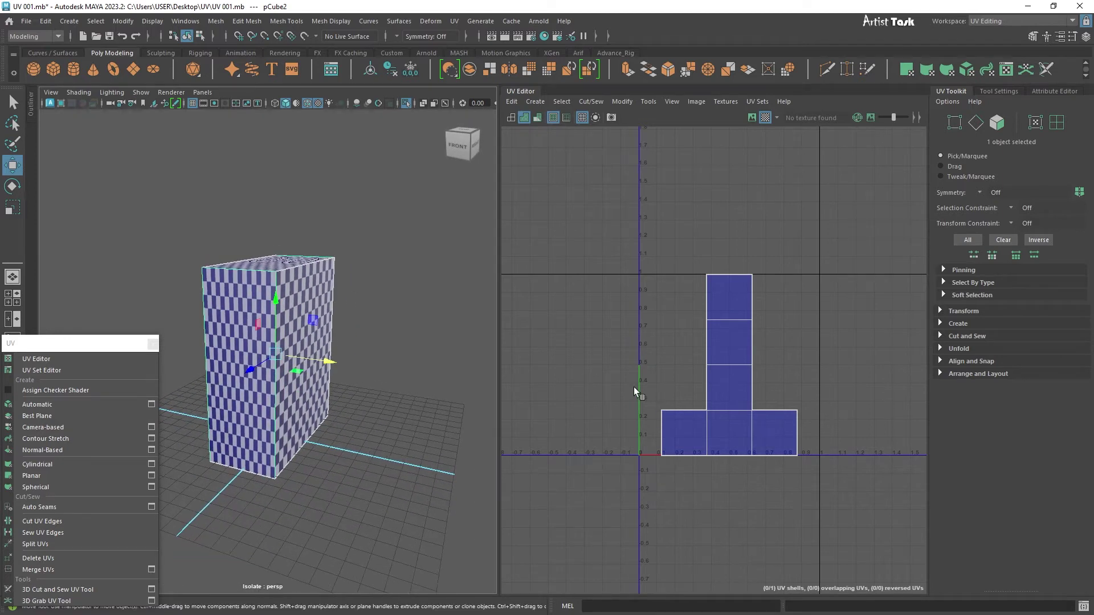
scroll(635, 379, "down", 2)
middle_click_drag(589, 383, 625, 322, "alt")
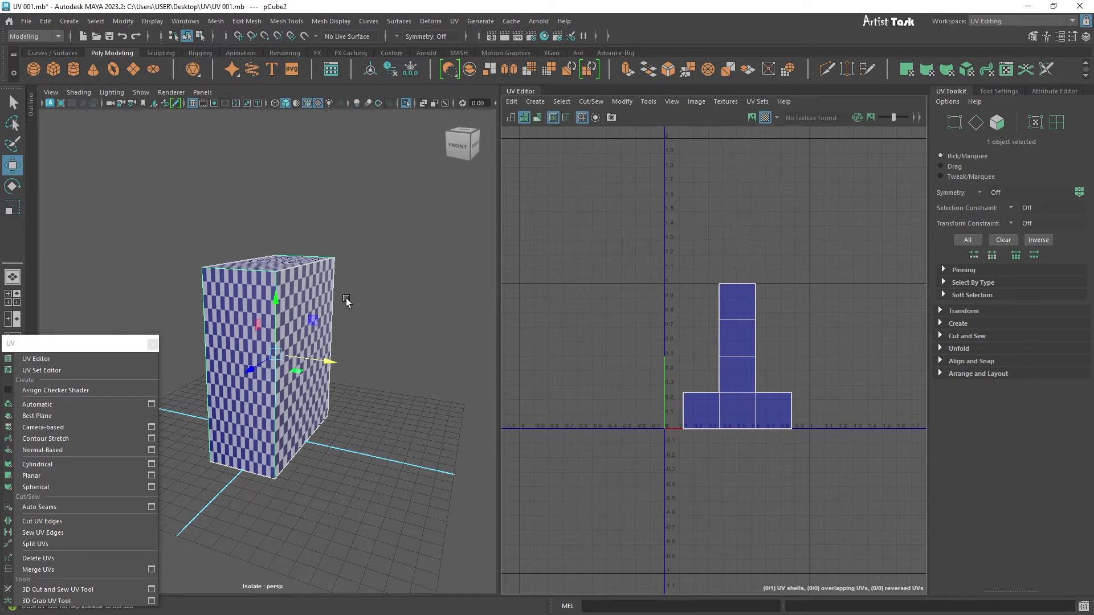
Cycle through the background colours of the viewport and UV Editor back to the dark grey one
key("alt+b")
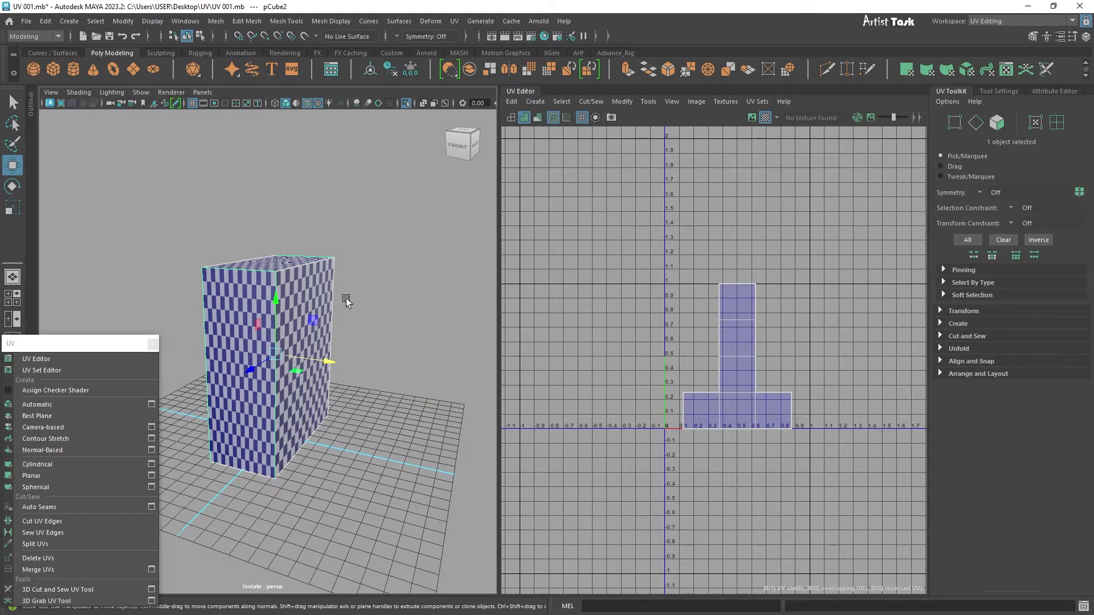
key("alt+b")
key("alt+b")
key("alt+b")
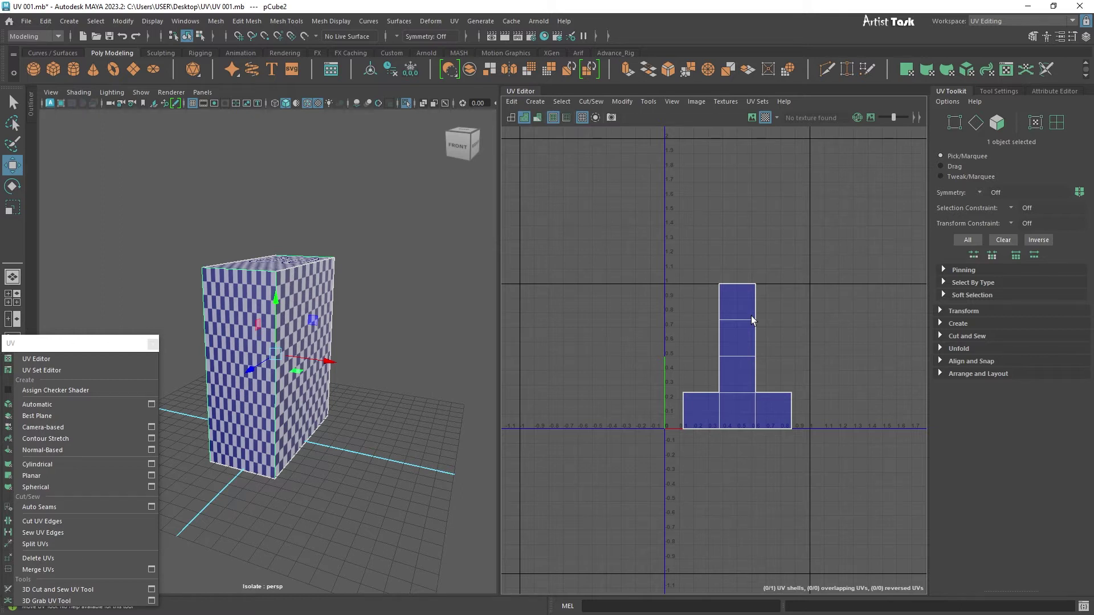
Reposition the floating UV menu and apply an Automatic UV projection to the stretched cube
scroll(661, 379, "up", 3)
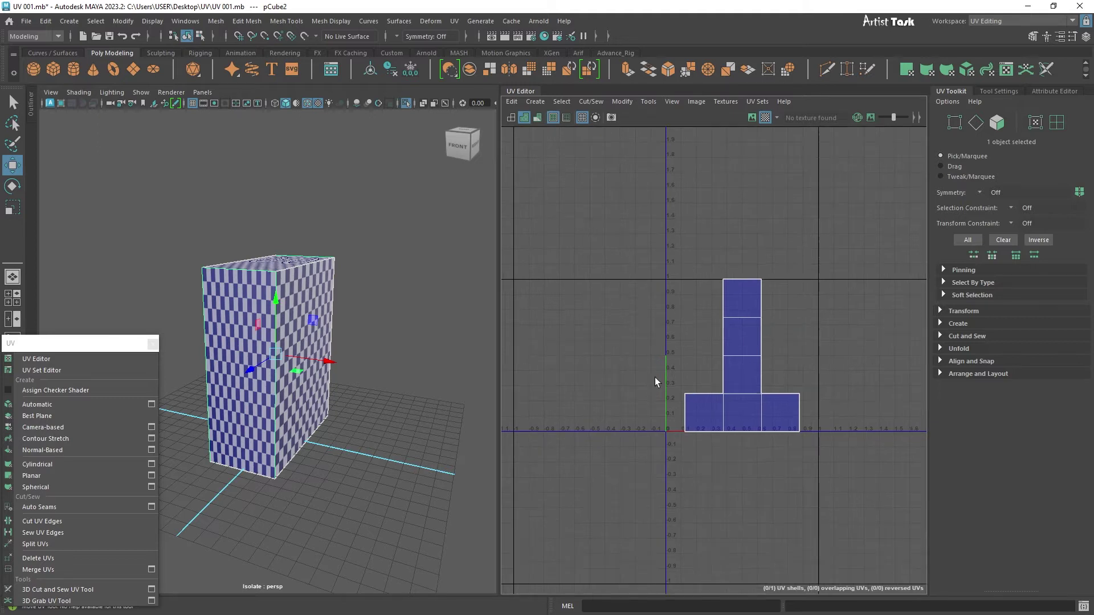
scroll(770, 378, "up", 3)
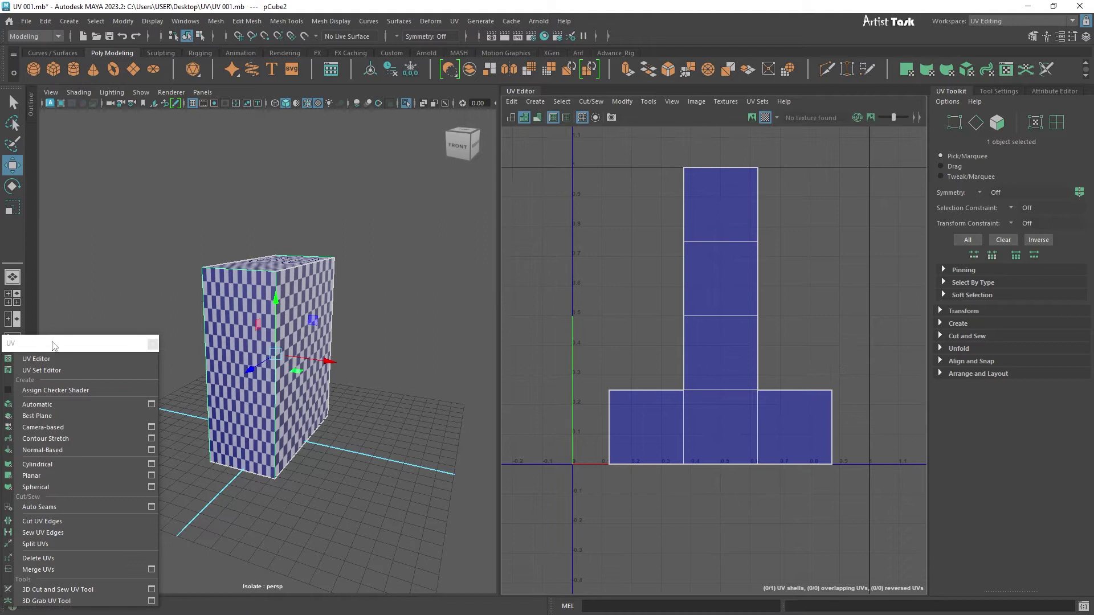
left_click_drag(56, 343, 91, 290)
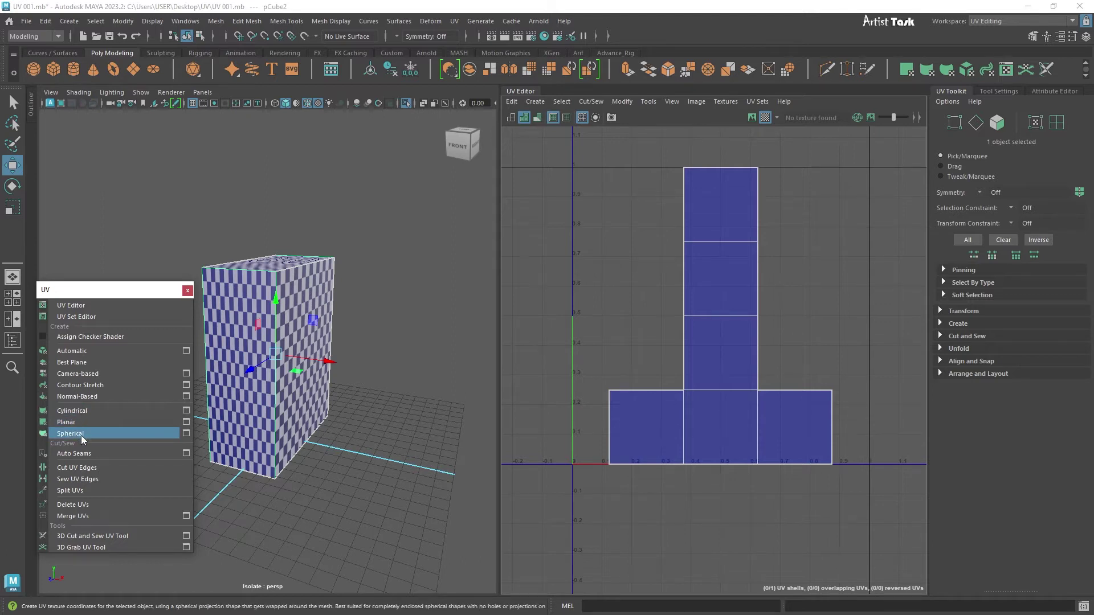
left_click(67, 353)
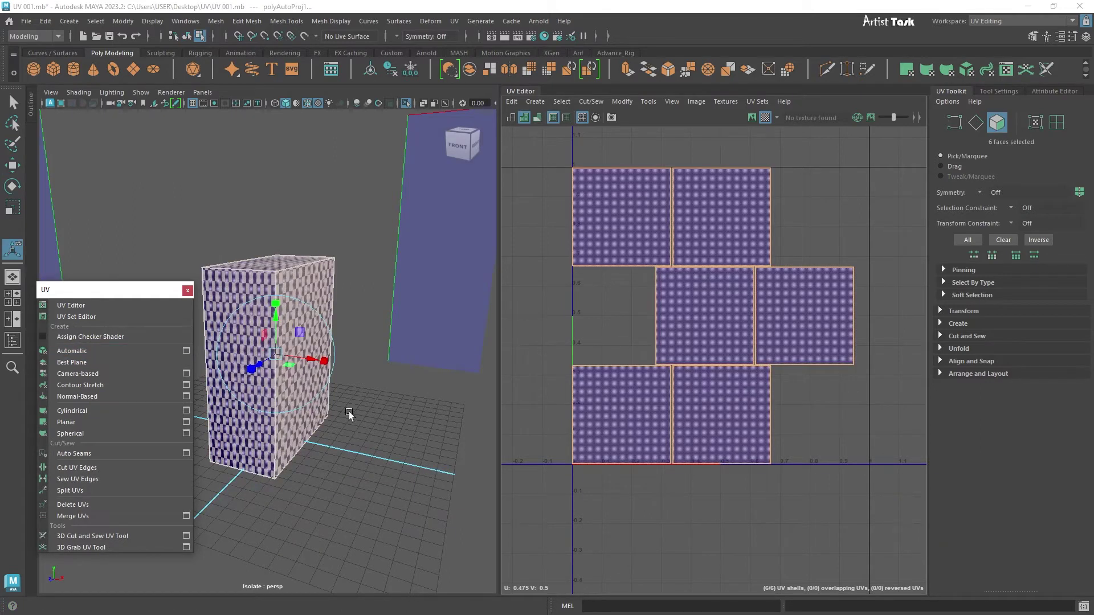
Examine the Automatic projection's checker squares on the stretched cube from several sides
scroll(361, 458, "down", 3)
left_click_drag(360, 459, 331, 449, "alt")
right_click_drag(330, 449, 391, 444, "alt")
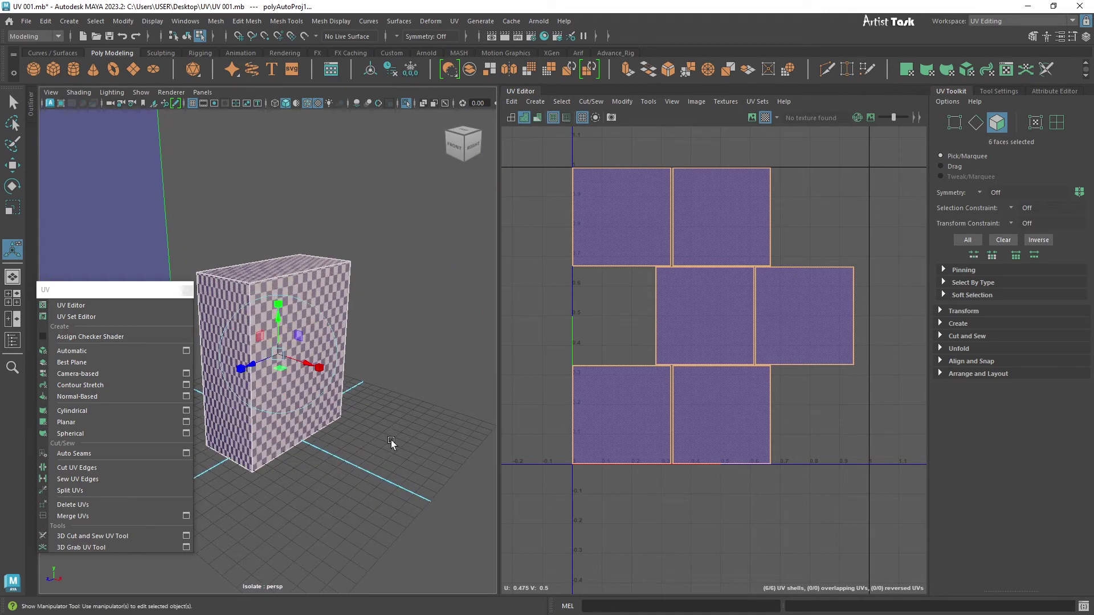
middle_click_drag(390, 444, 373, 458, "alt")
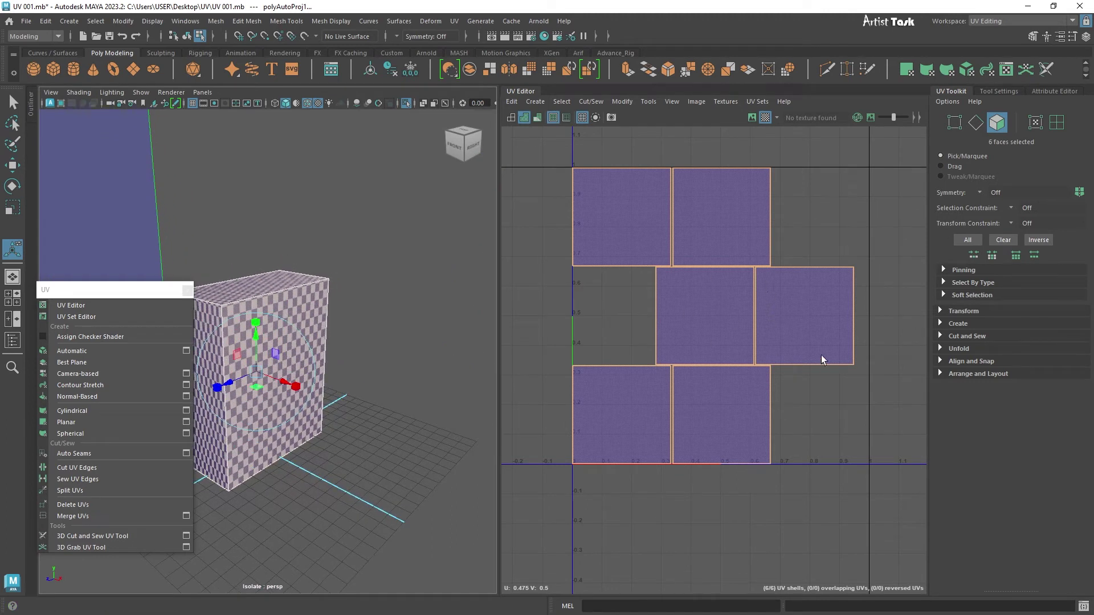
left_click_drag(434, 444, 306, 452, "alt")
left_click_drag(393, 346, 296, 354, "alt")
left_click_drag(346, 300, 367, 433, "alt")
right_click_drag(368, 433, 366, 464, "alt")
left_click_drag(367, 464, 446, 437, "alt")
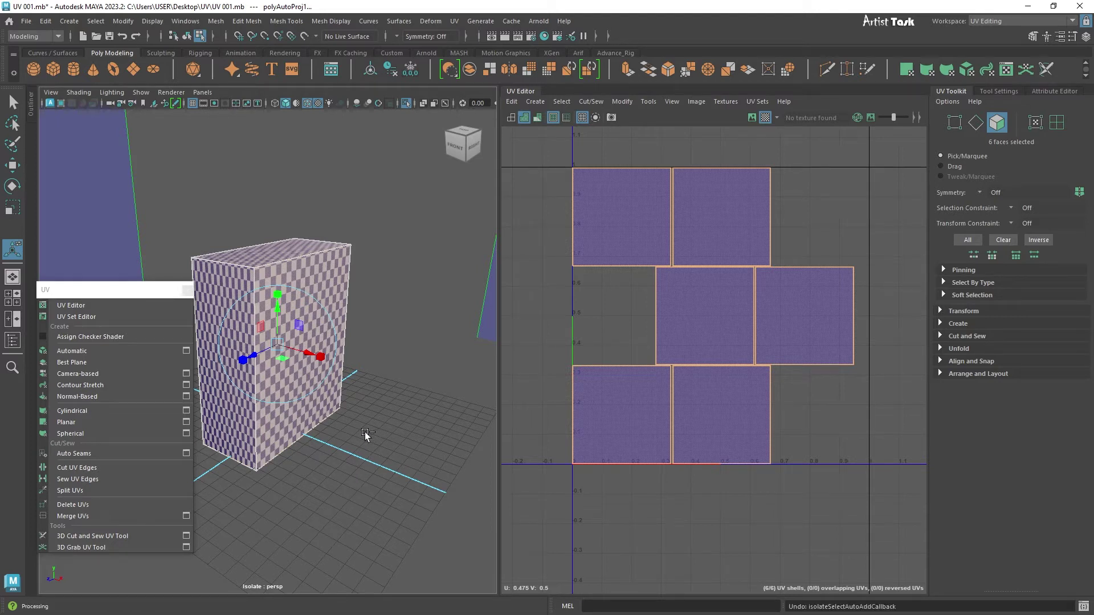
right_click_drag(368, 429, 357, 398, "alt")
middle_click_drag(326, 396, 337, 417, "alt")
right_click_drag(337, 418, 390, 404, "alt")
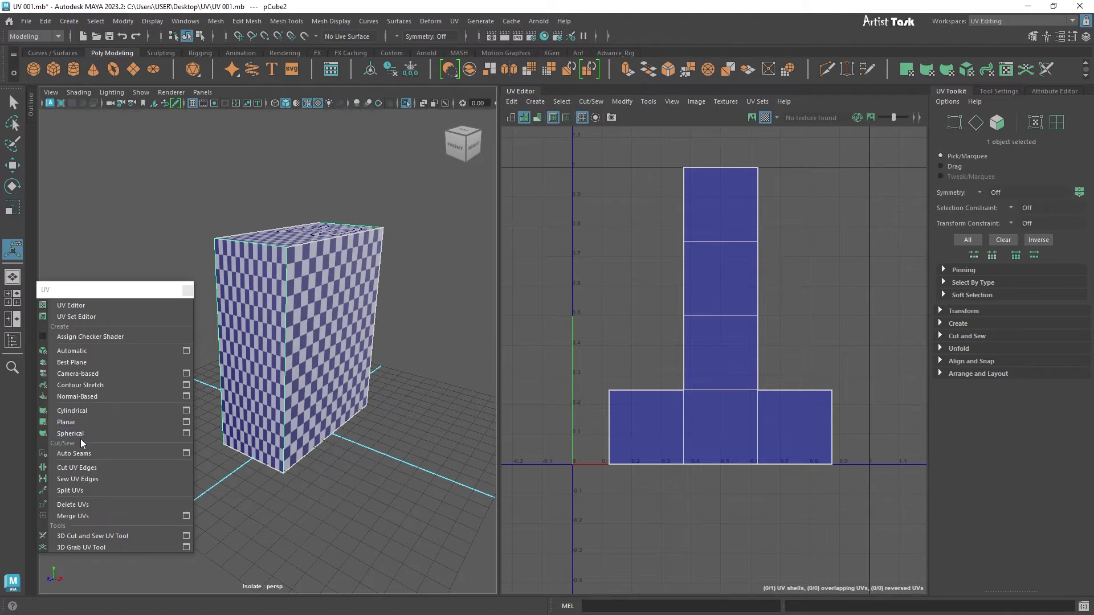
Turn off the stretched cube's isolation and hide it, leaving the cylinder, sphere and small cube in the scene
key("ctrl+1")
left_click_drag(296, 388, 374, 386, "alt")
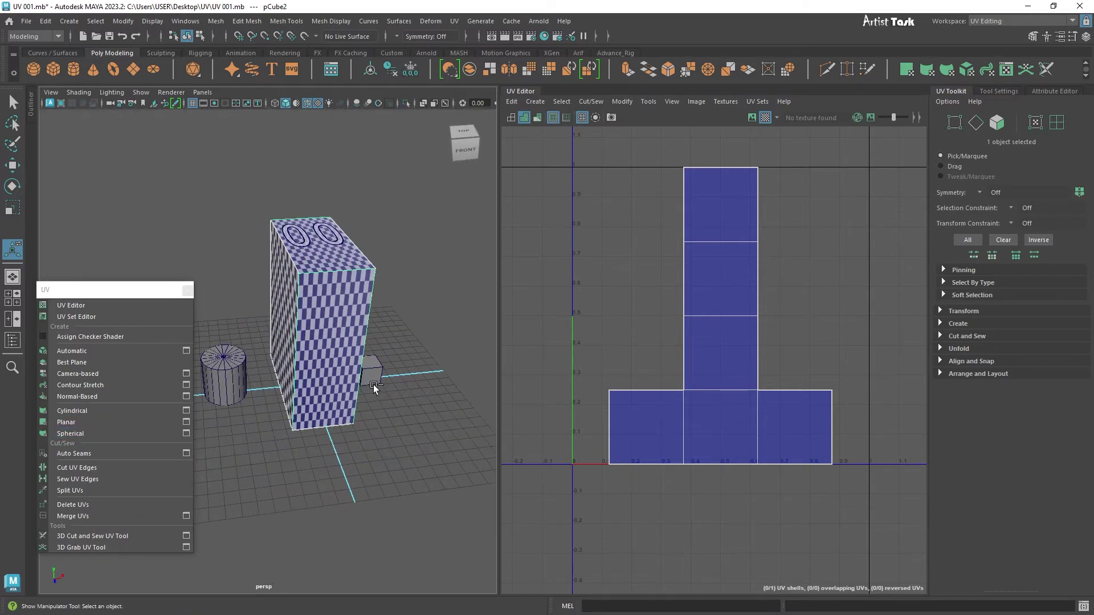
key("ctrl+h")
right_click_drag(373, 384, 273, 395, "alt")
left_click_drag(273, 394, 280, 398, "alt")
middle_click_drag(281, 398, 373, 388, "alt")
right_click_drag(373, 388, 459, 399, "alt")
Select the cylinder and frame it closely to show its checker map and UV shells
left_click(333, 405)
left_click_drag(428, 437, 364, 402, "alt")
right_click_drag(327, 393, 382, 405, "alt")
middle_click_drag(382, 405, 344, 347, "alt")
right_click_drag(344, 347, 400, 374, "alt")
middle_click_drag(401, 374, 414, 381, "alt")
left_click_drag(414, 381, 376, 355, "alt")
right_click_drag(376, 356, 420, 378, "alt")
middle_click_drag(420, 378, 419, 366, "alt")
right_click_drag(418, 366, 365, 359, "alt")
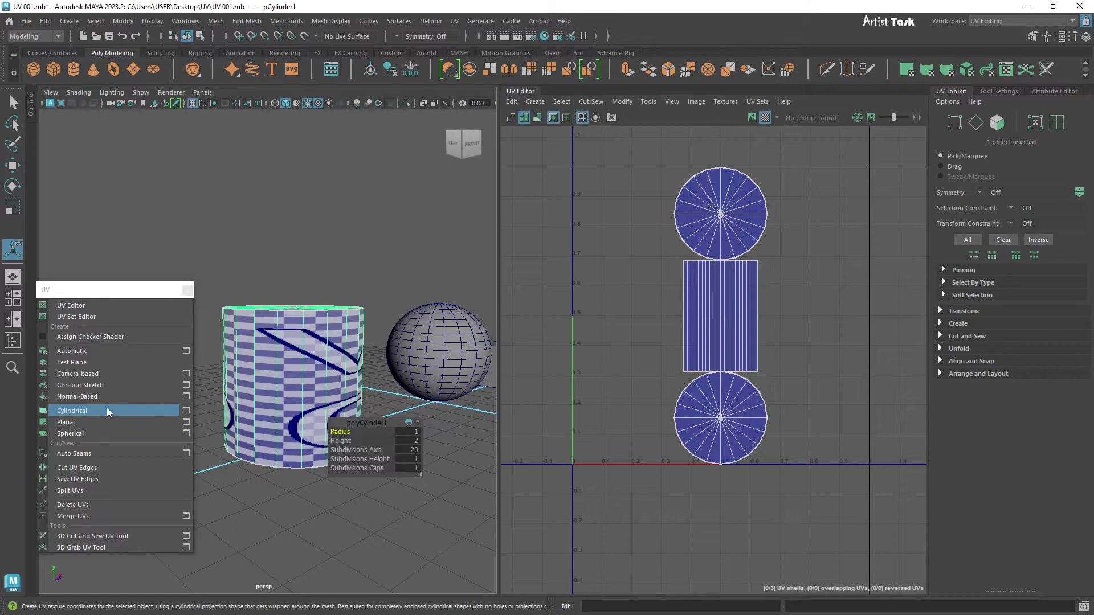
Reset the Cylindrical Mapping options and apply a cylindrical UV projection to the cylinder
left_click(186, 411)
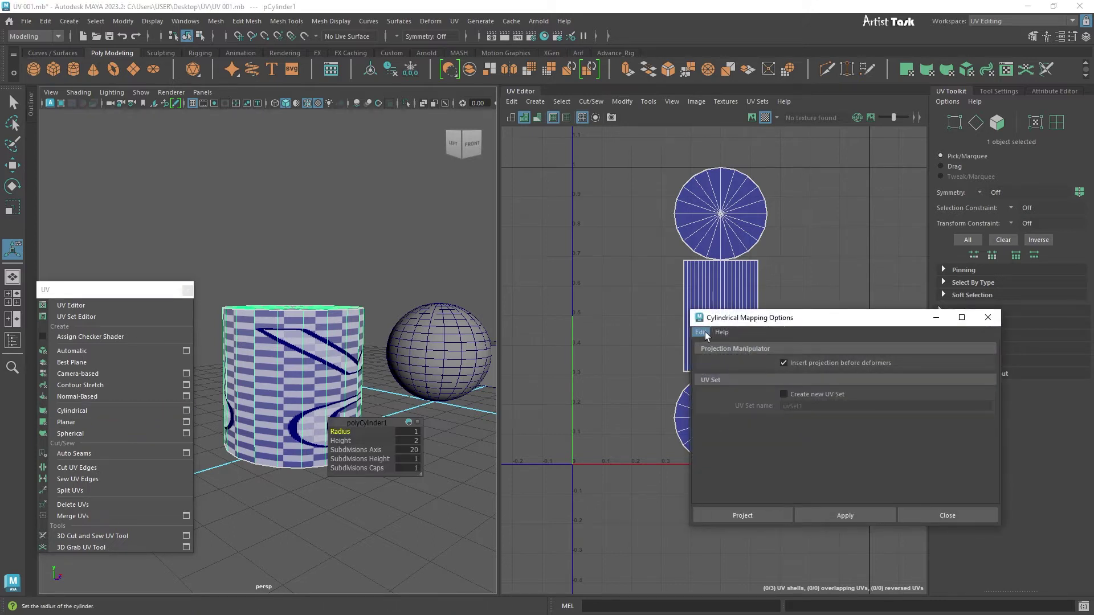
left_click(716, 356)
left_click(947, 515)
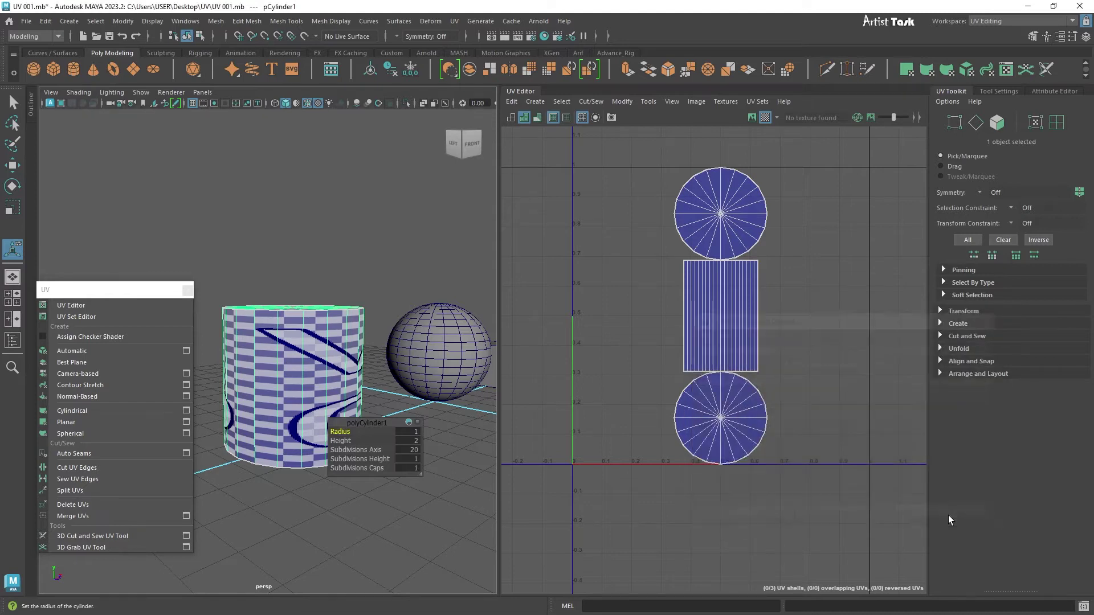
left_click(97, 409)
scroll(589, 452, "down", 8)
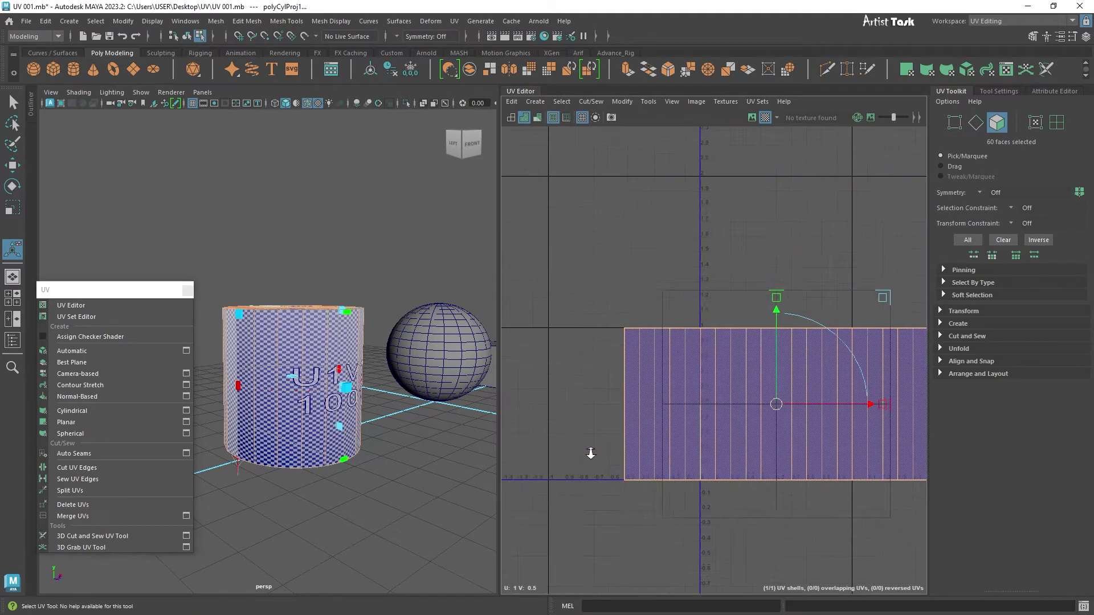
mouse_move(696, 421)
right_mouse_down("alt")
mouse_move(630, 421)
mouse_move(696, 425)
right_mouse_up("alt")
middle_click_drag(720, 427, 758, 425, "alt")
Try increasing the cylindrical projection's height with its manipulator on the cylinder, and undo that change
left_click_drag(342, 465, 385, 427, "alt")
right_click_drag(384, 428, 452, 437, "alt")
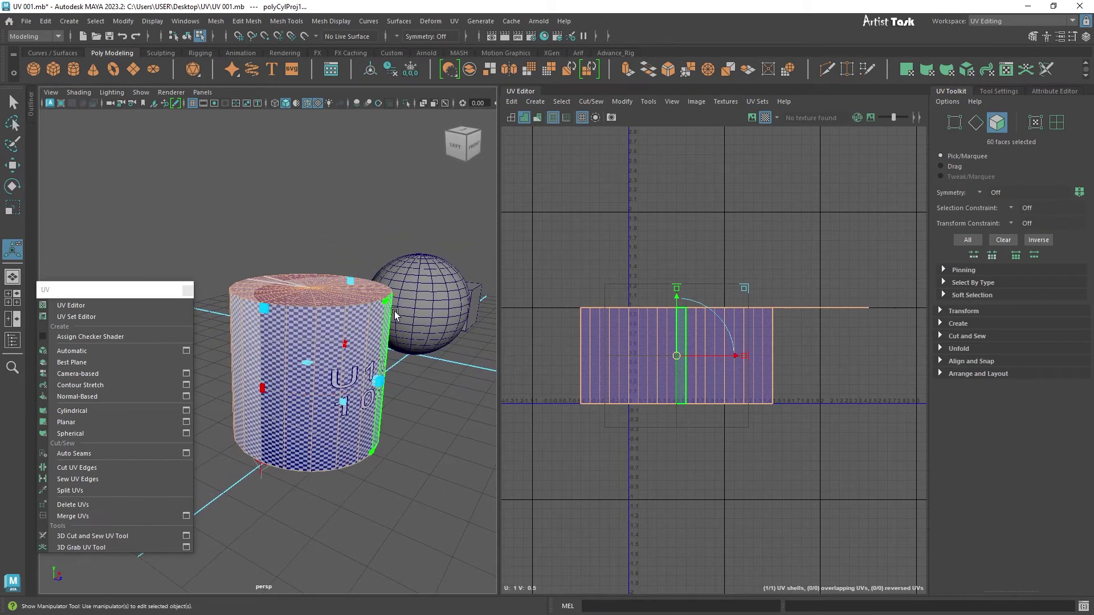
left_click_drag(413, 355, 426, 254)
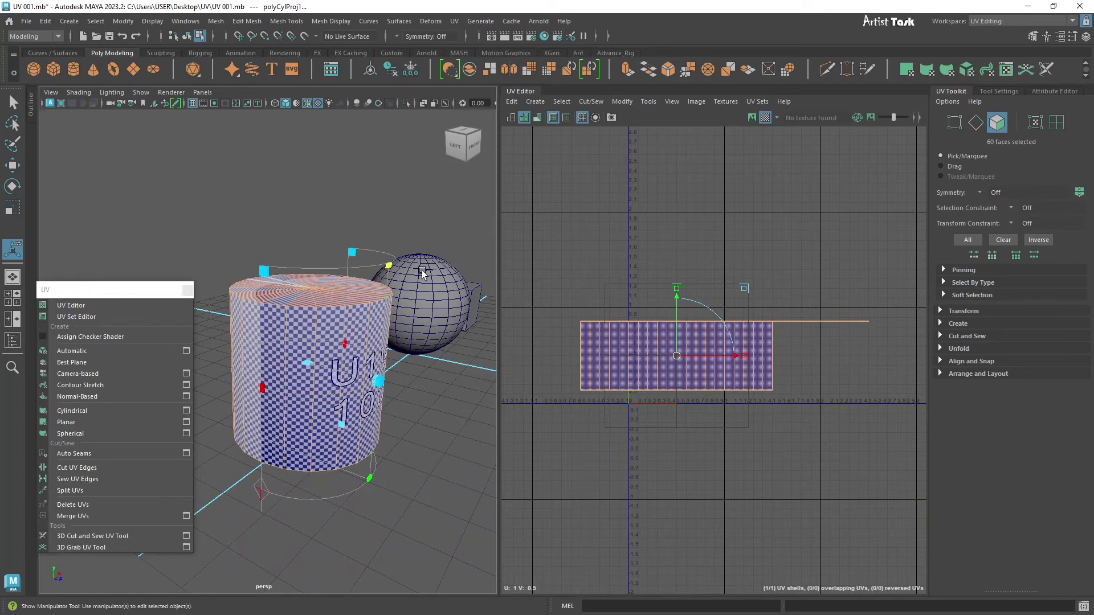
key("ctrl+z")
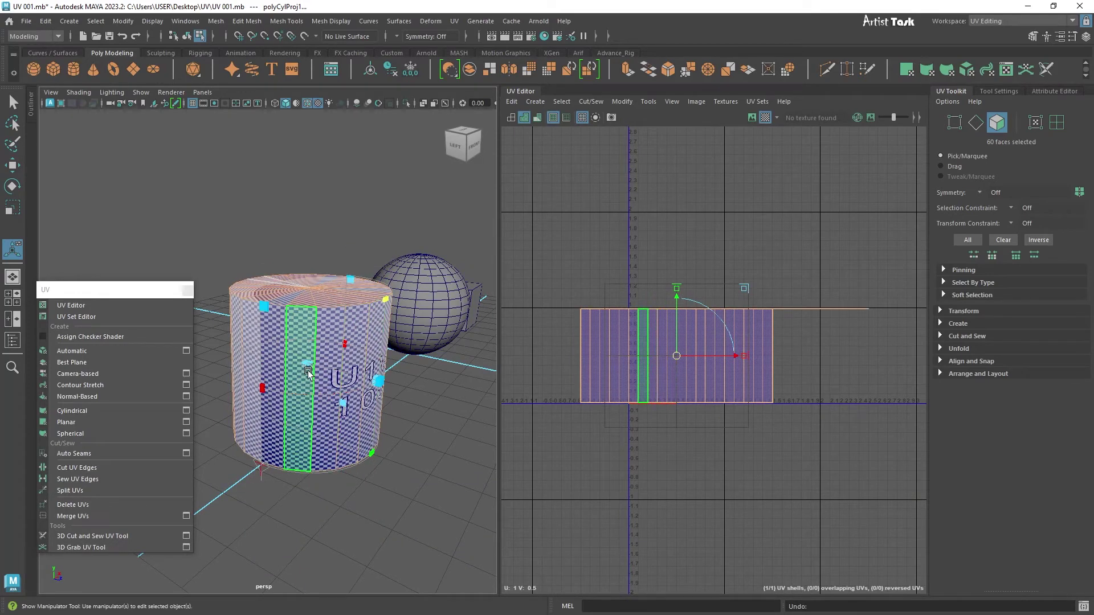
Enlarge the cylindrical projection manipulator beyond the cylinder's surface and shift the floating UV menu clear of the model
left_click_drag(308, 363, 357, 377)
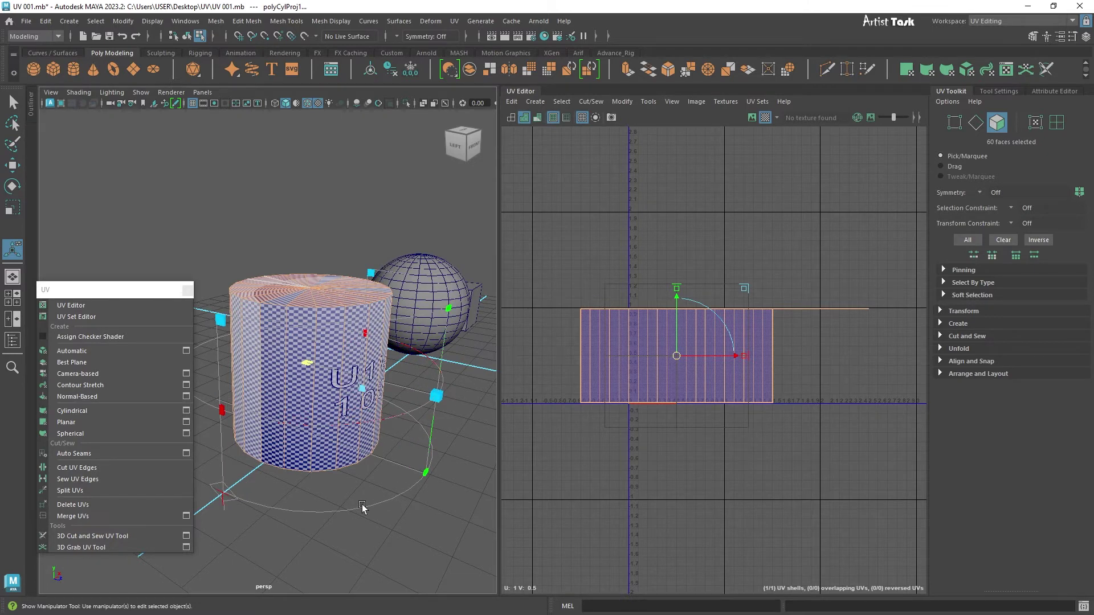
right_click_drag(391, 513, 345, 506, "alt")
left_click_drag(345, 506, 351, 511, "alt")
right_click_drag(351, 511, 403, 513, "alt")
middle_click_drag(403, 513, 418, 484, "alt")
left_click_drag(131, 292, 98, 326)
Examine the enlarged projection manipulator around the cylinder from above and at an angle
left_click_drag(430, 499, 340, 479, "alt")
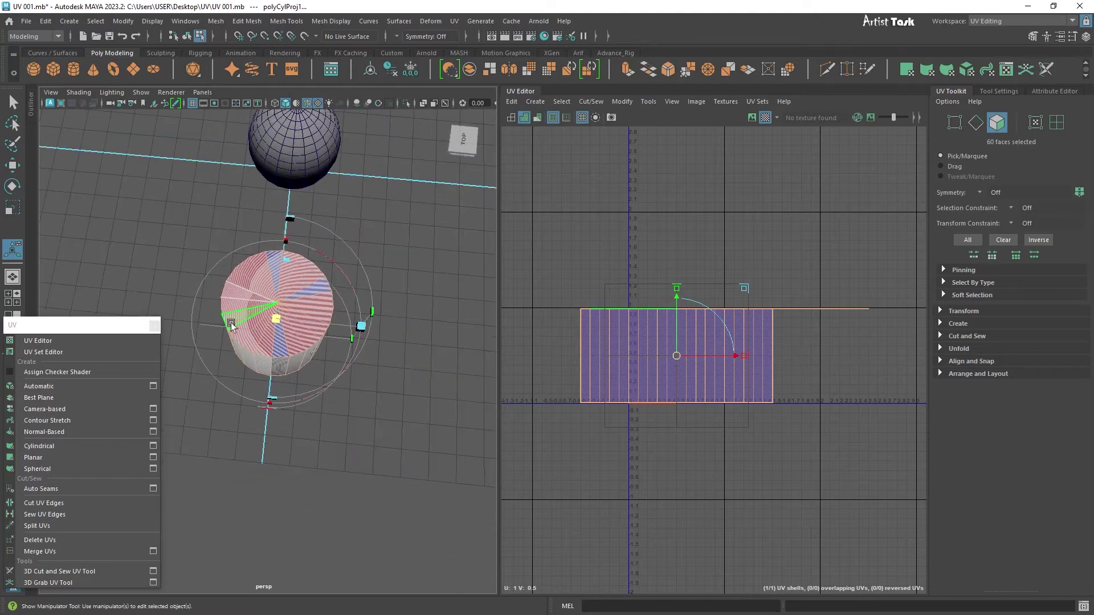
right_click_drag(365, 442, 334, 435, "alt")
left_click_drag(334, 436, 352, 374, "alt")
right_click_drag(318, 442, 397, 451, "alt")
mouse_move(397, 450)
left_mouse_down("alt")
mouse_move(418, 362)
mouse_move(371, 472)
mouse_move(403, 435)
left_mouse_up("alt")
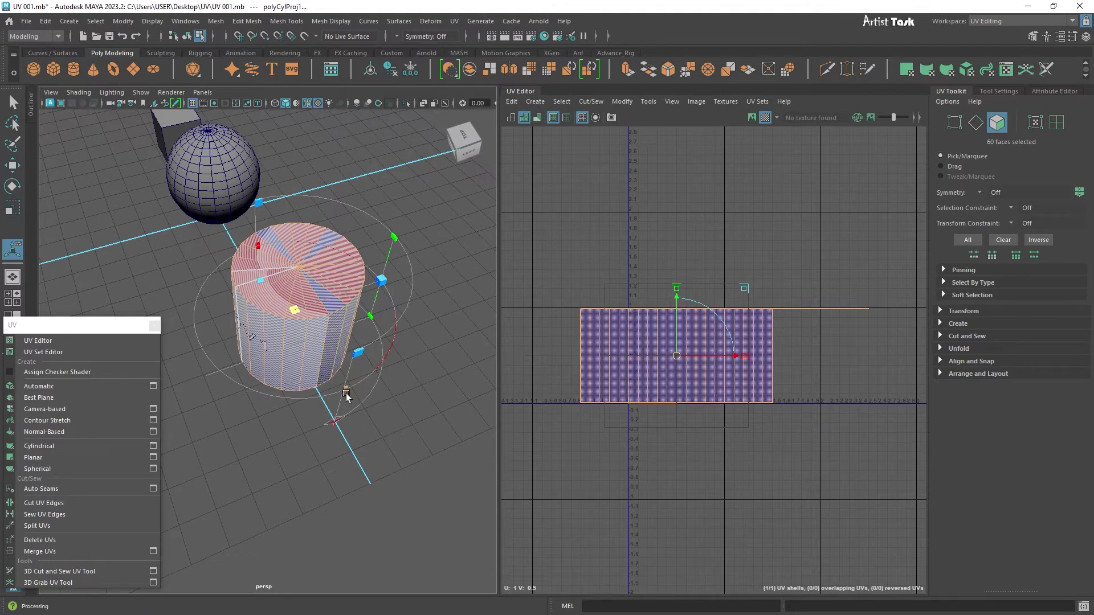
Sweep the cylindrical projection fully around the cylinder and increase its height until the side's checker squares look even
left_click_drag(346, 389, 203, 337)
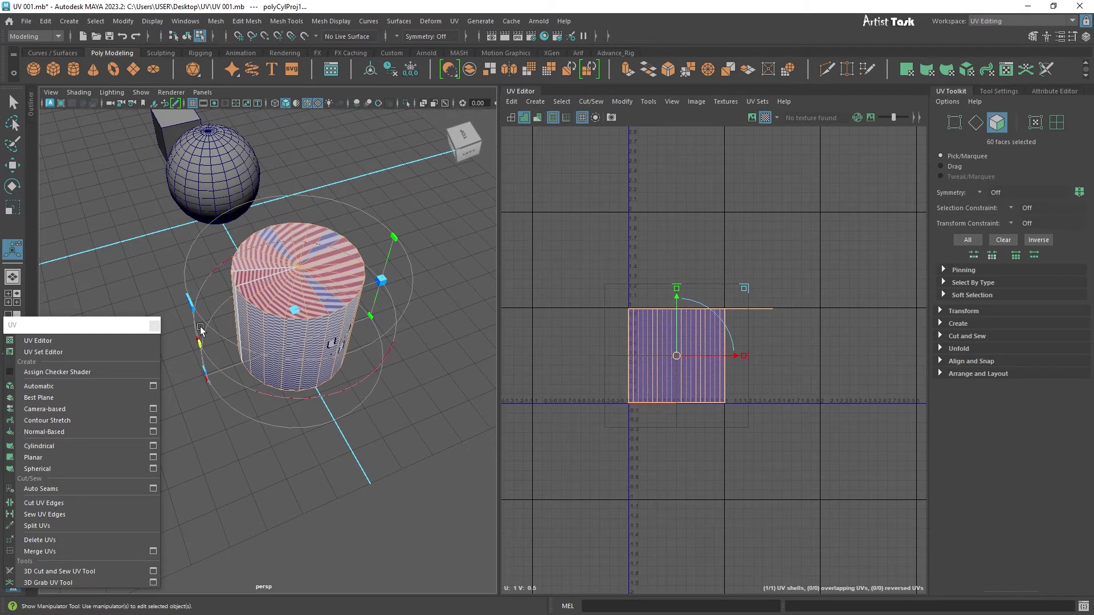
left_click_drag(412, 464, 244, 391, "alt")
scroll(374, 469, "up", 4)
scroll(364, 420, "down", 2)
middle_click_drag(451, 462, 378, 373, "alt")
scroll(398, 399, "up", 4)
scroll(393, 388, "down", 2)
scroll(378, 373, "up", 1)
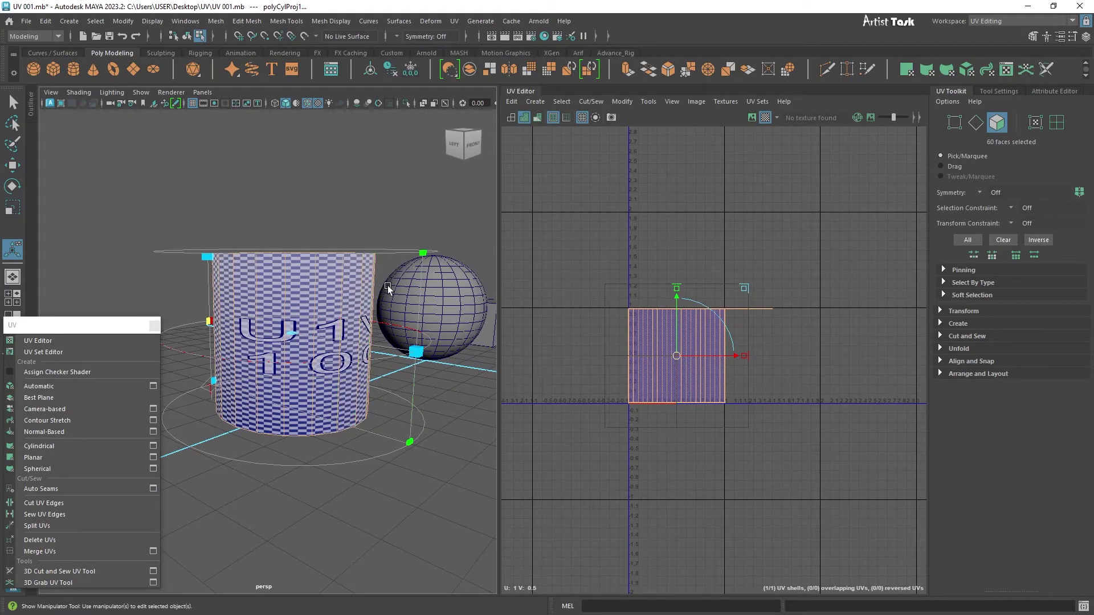
left_click_drag(426, 251, 427, 72)
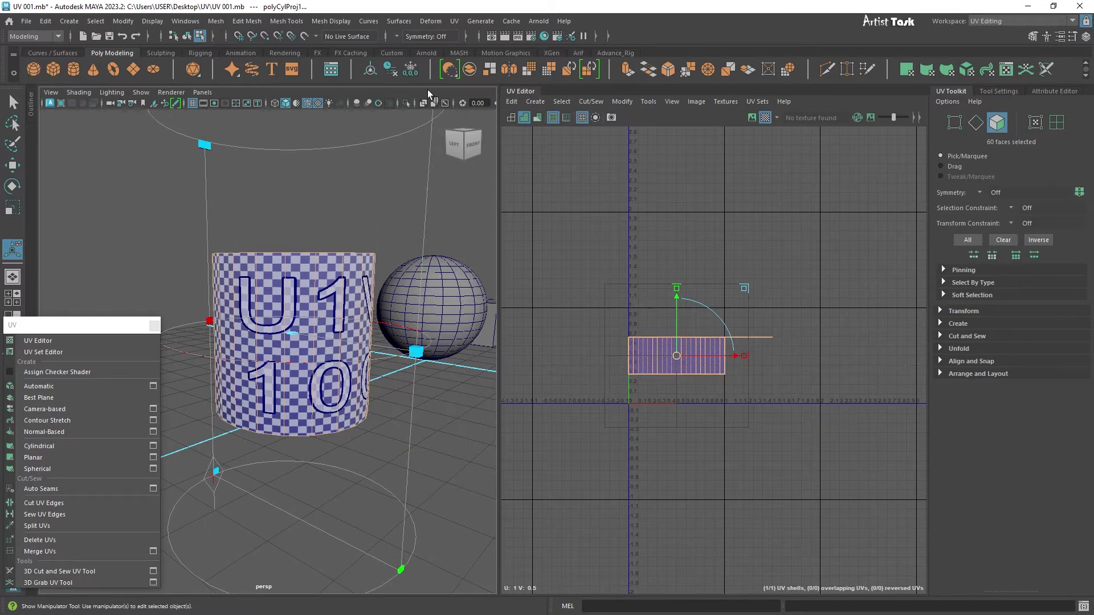
Examine the checker pattern on the cylinder's side and on its stretched top cap
mouse_move(393, 442)
left_mouse_down("alt")
mouse_move(349, 454)
mouse_move(317, 415)
mouse_move(398, 429)
mouse_move(413, 399)
mouse_move(433, 411)
mouse_move(399, 450)
mouse_move(452, 427)
mouse_move(364, 367)
mouse_move(318, 442)
mouse_move(365, 399)
mouse_move(410, 435)
mouse_move(377, 427)
left_mouse_up("alt")
middle_click_drag(378, 428, 393, 440, "alt")
left_click_drag(393, 440, 354, 442, "alt")
right_click_drag(354, 442, 392, 443, "alt")
middle_click_drag(393, 443, 393, 459, "alt")
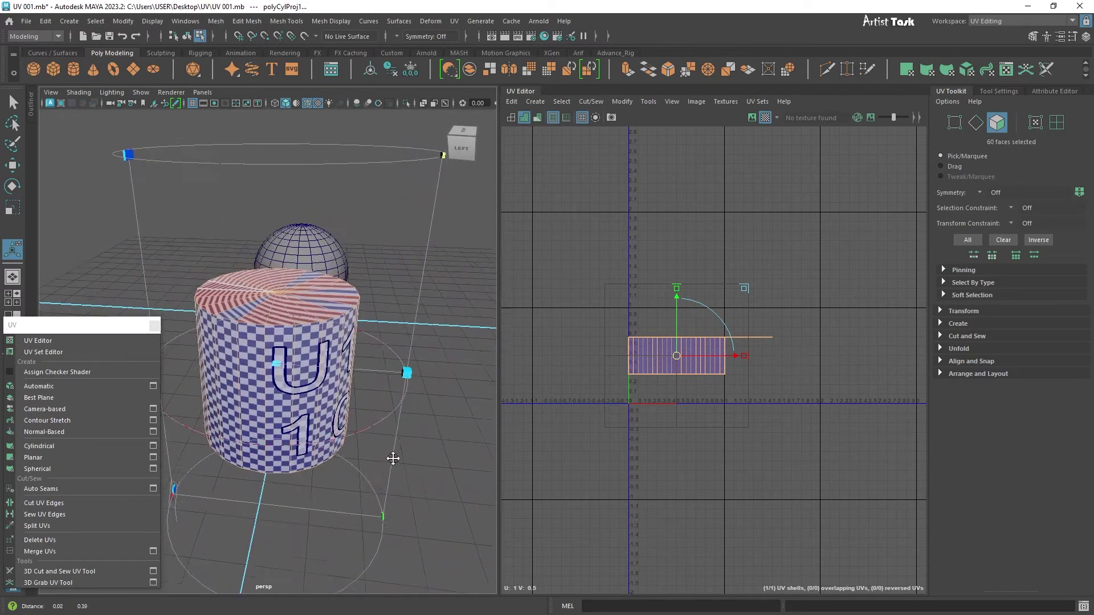
left_click_drag(393, 458, 359, 422, "alt")
mouse_move(321, 290)
right_mouse_down()
mouse_move(323, 329)
mouse_move(325, 293)
right_mouse_up()
scroll(340, 393, "down", 3)
left_click_drag(343, 401, 327, 470, "alt")
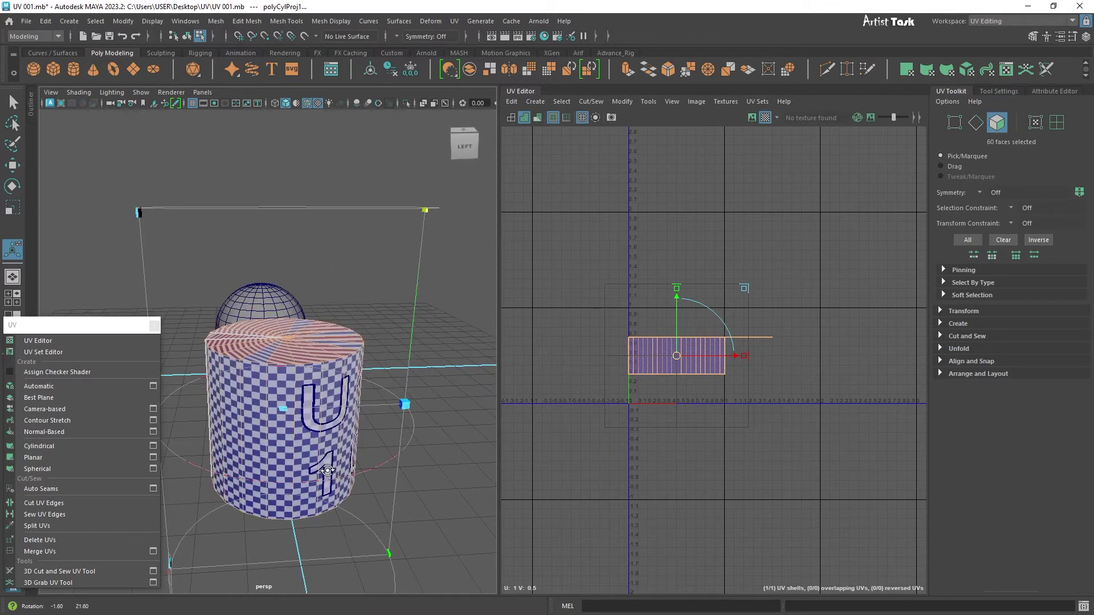
scroll(327, 470, "up", 6)
left_click(333, 468)
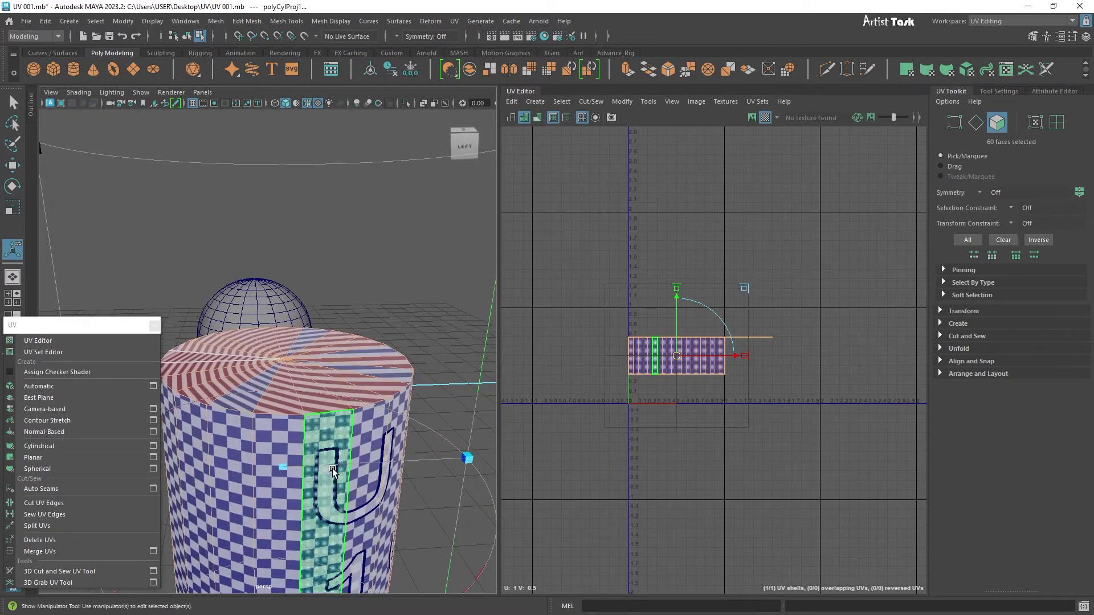
right_click_drag(309, 377, 309, 325)
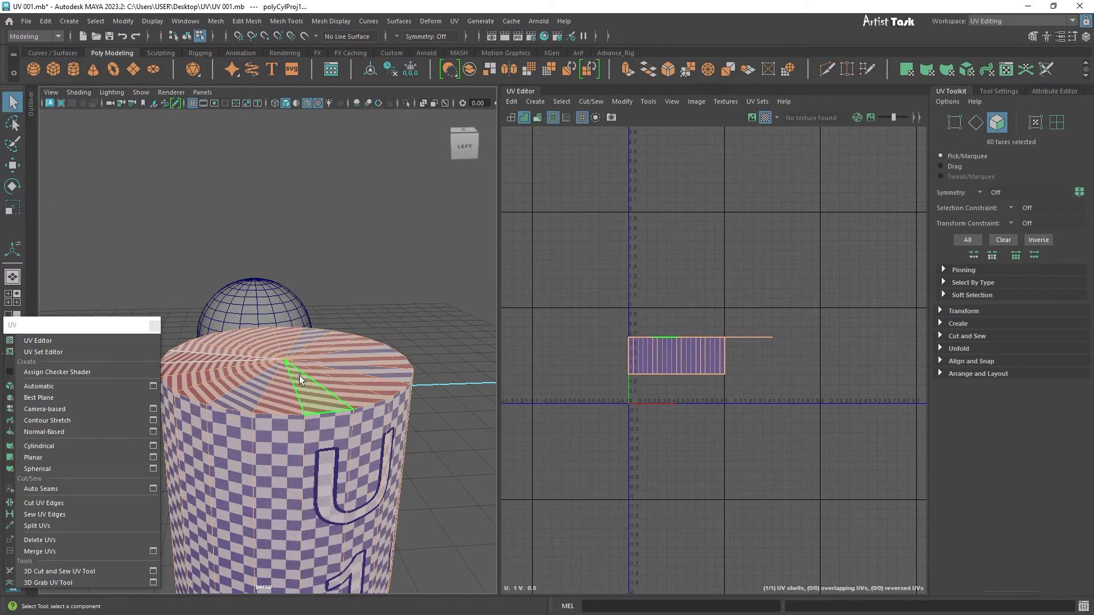
mouse_move(297, 371)
left_mouse_down("ctrl")
mouse_move(260, 381)
mouse_move(336, 370)
mouse_move(292, 335)
mouse_move(248, 338)
mouse_move(224, 362)
mouse_move(226, 382)
mouse_move(243, 388)
left_mouse_up("ctrl")
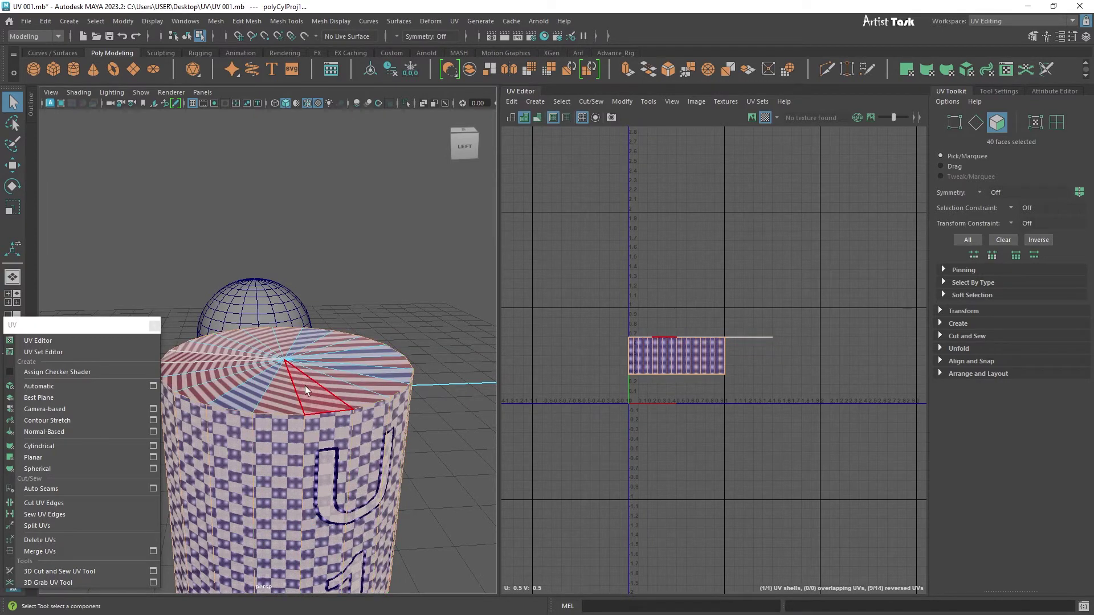
left_click_drag(269, 389, 247, 386)
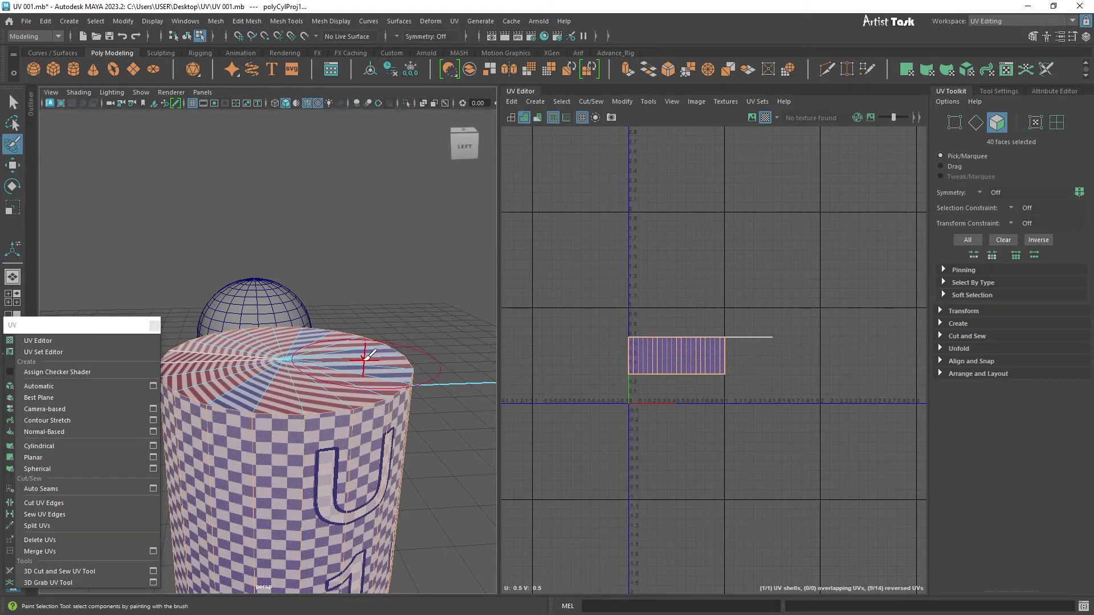
left_click(12, 103)
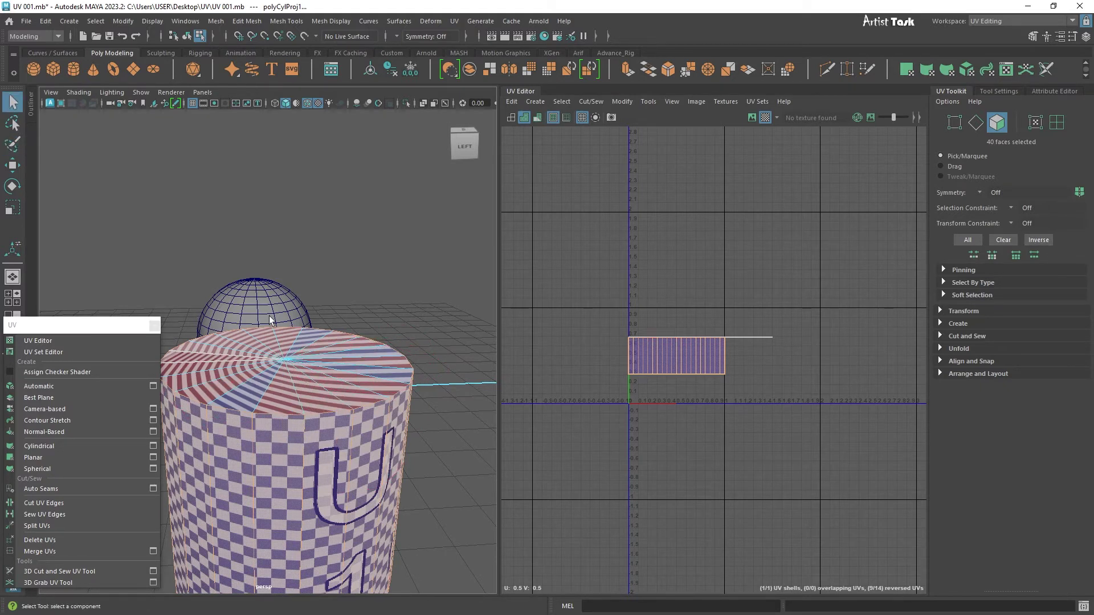
Select all the faces of the cylinder's top and bottom caps
left_click(298, 352)
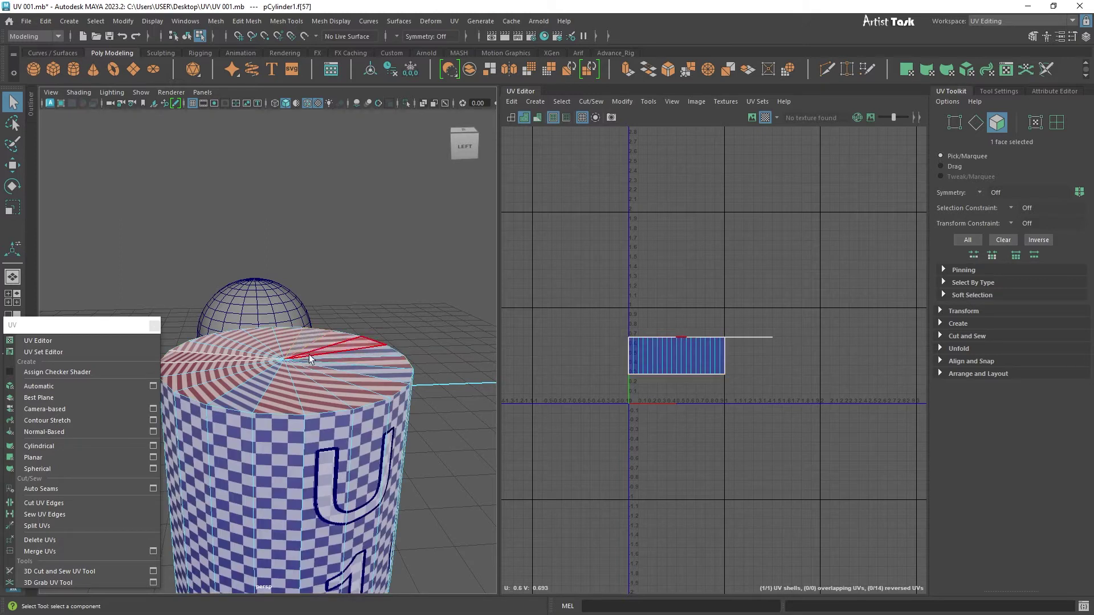
left_click(310, 340, "ctrl")
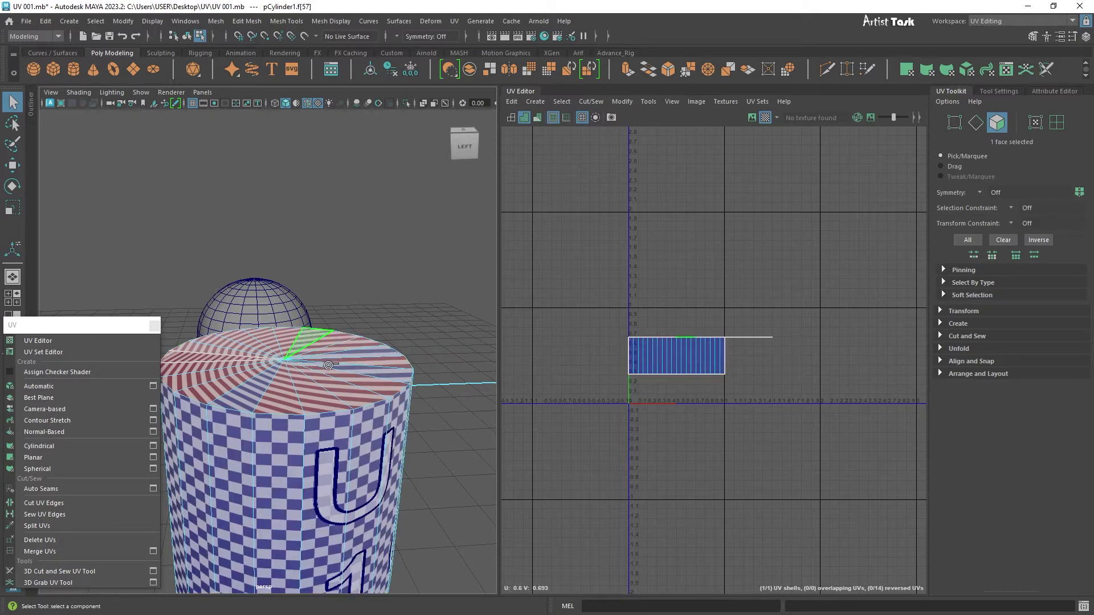
mouse_move(304, 389)
left_mouse_down()
mouse_move(263, 387)
mouse_move(268, 342)
mouse_move(302, 345)
left_mouse_up()
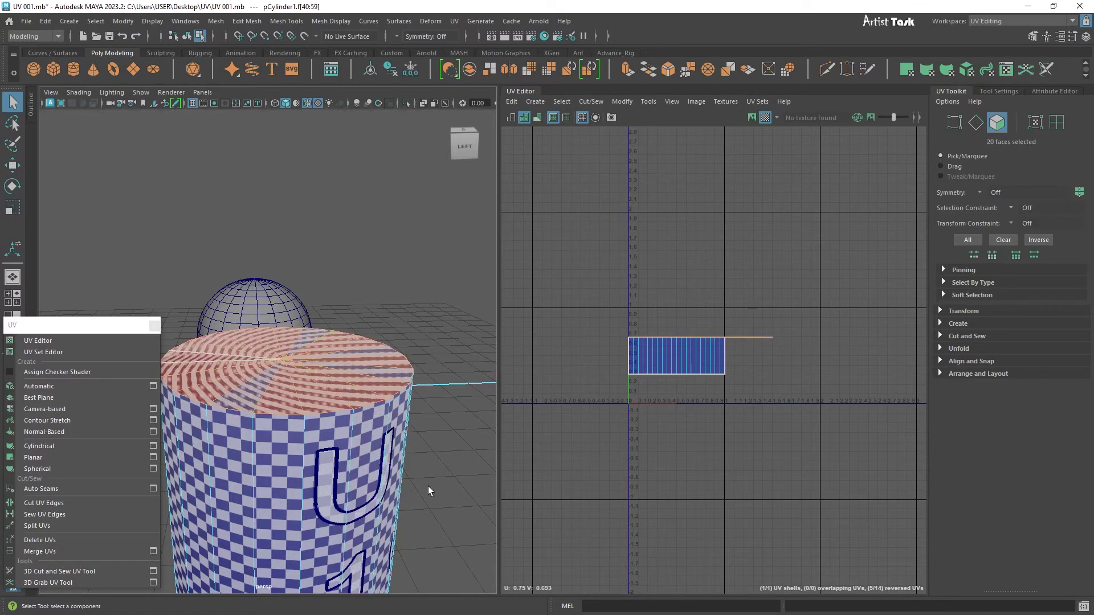
left_click_drag(457, 494, 290, 271, "alt")
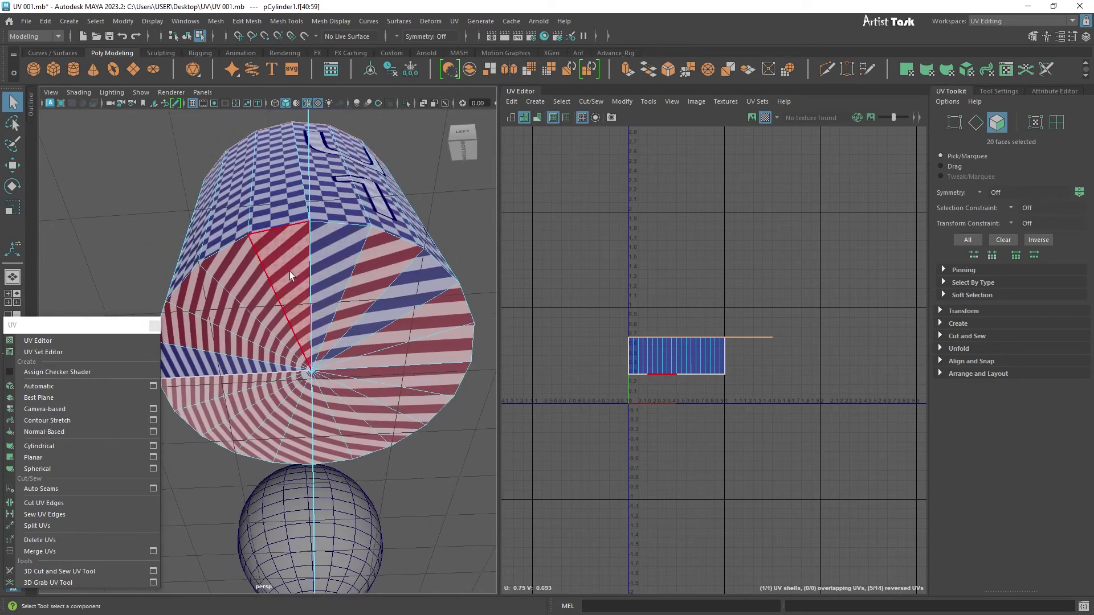
mouse_move(292, 270)
left_mouse_down()
mouse_move(352, 288)
mouse_move(373, 330)
mouse_move(268, 445)
mouse_move(176, 365)
mouse_move(239, 279)
mouse_move(264, 317)
mouse_move(311, 292)
left_mouse_up()
Inspect the selected top and bottom caps and the checker pattern around the cylinder from several angles
left_click_drag(433, 457, 311, 453, "alt")
right_click_drag(356, 454, 312, 440, "alt")
middle_click_drag(335, 446, 381, 439, "alt")
right_click_drag(381, 438, 413, 445, "alt")
left_click_drag(410, 446, 340, 457, "alt")
left_click_drag(309, 273, 353, 550, "alt")
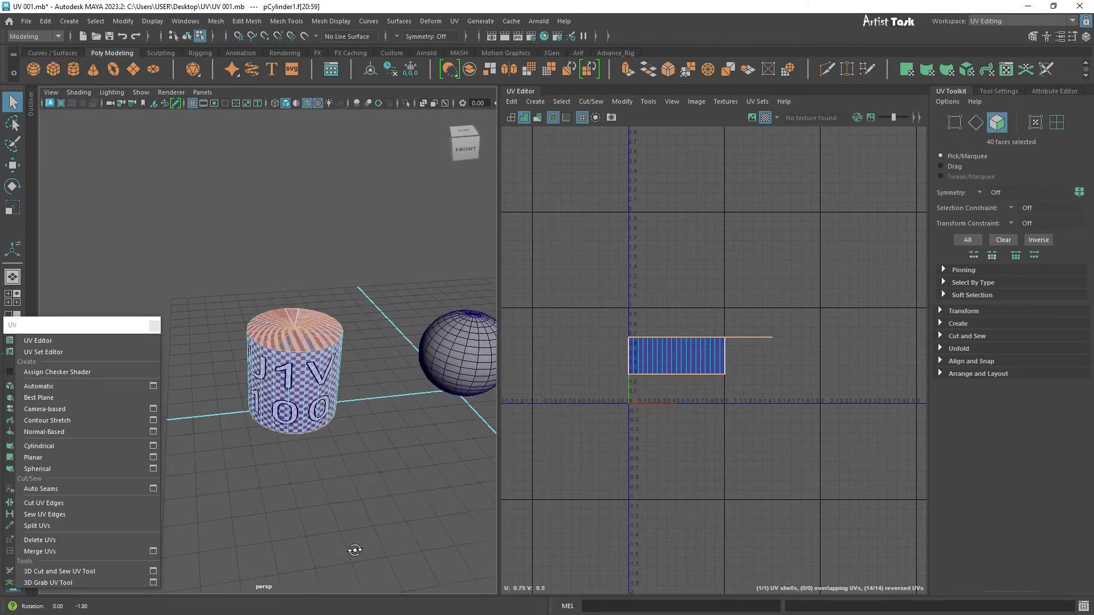
scroll(415, 519, "up", 7)
middle_click_drag(425, 486, 422, 477, "alt")
right_click_drag(422, 484, 415, 461, "alt")
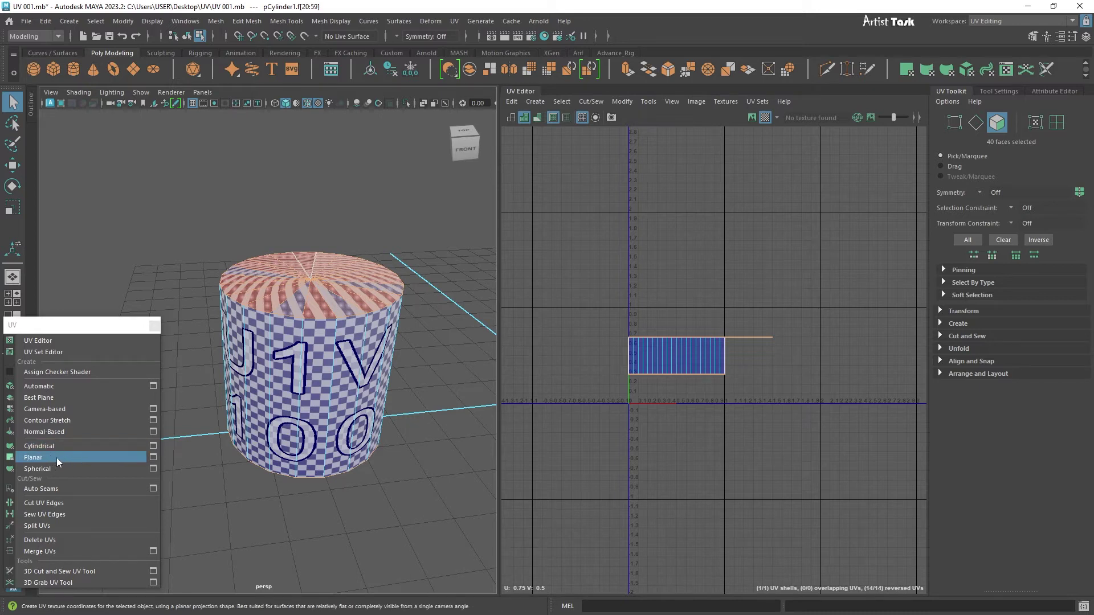
Open the Planar Mapping options, reset the settings, and enable Keep image width/height ratio
left_click(153, 459)
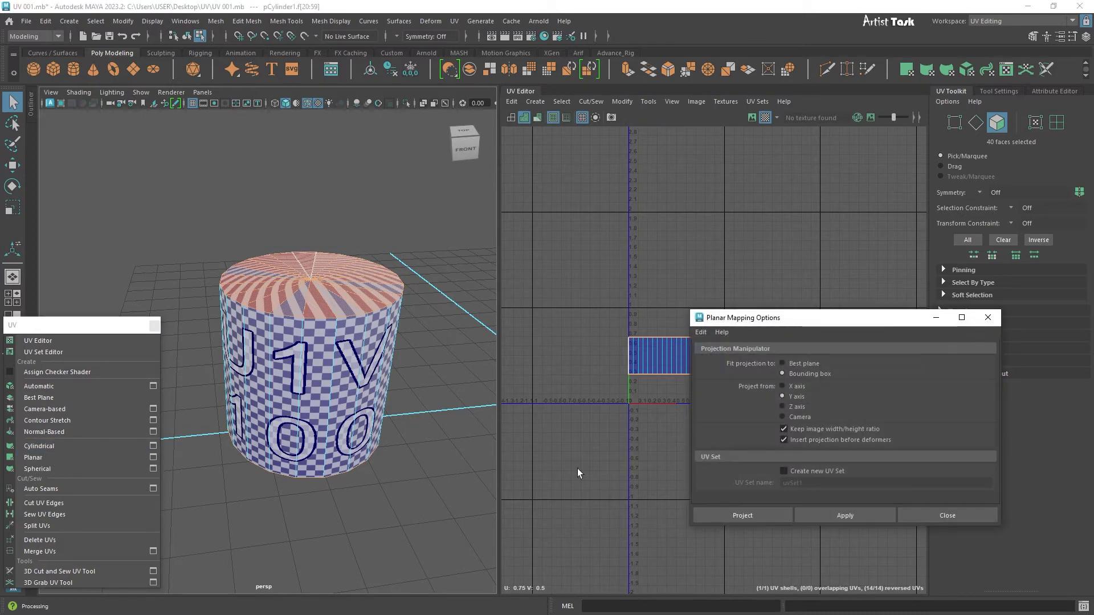
left_click(701, 333)
left_click(721, 355)
left_click_drag(846, 324, 953, 334)
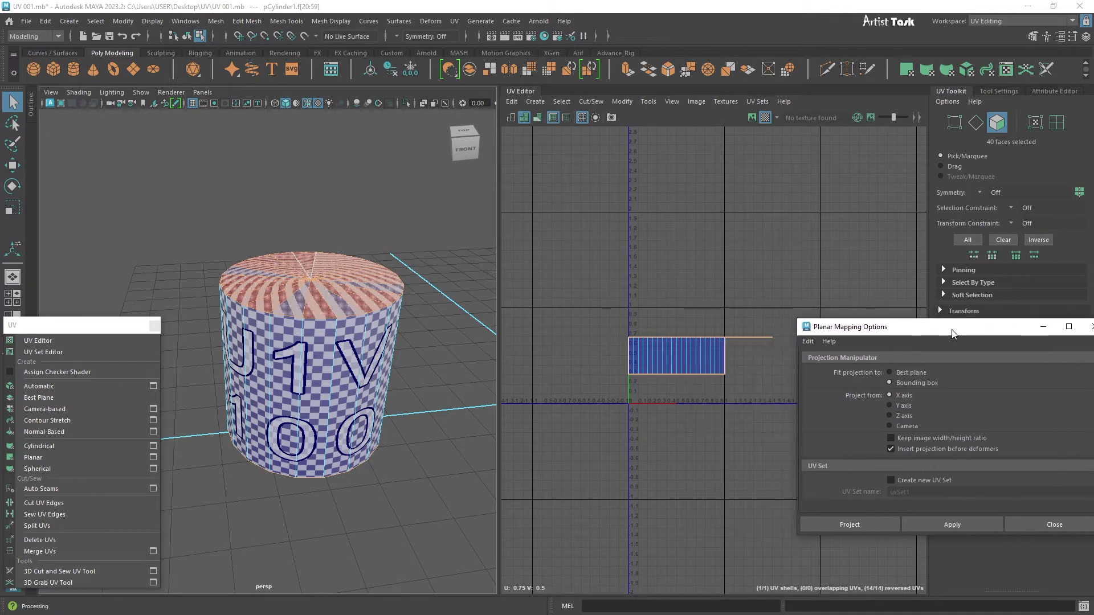
scroll(675, 353, "up", 4)
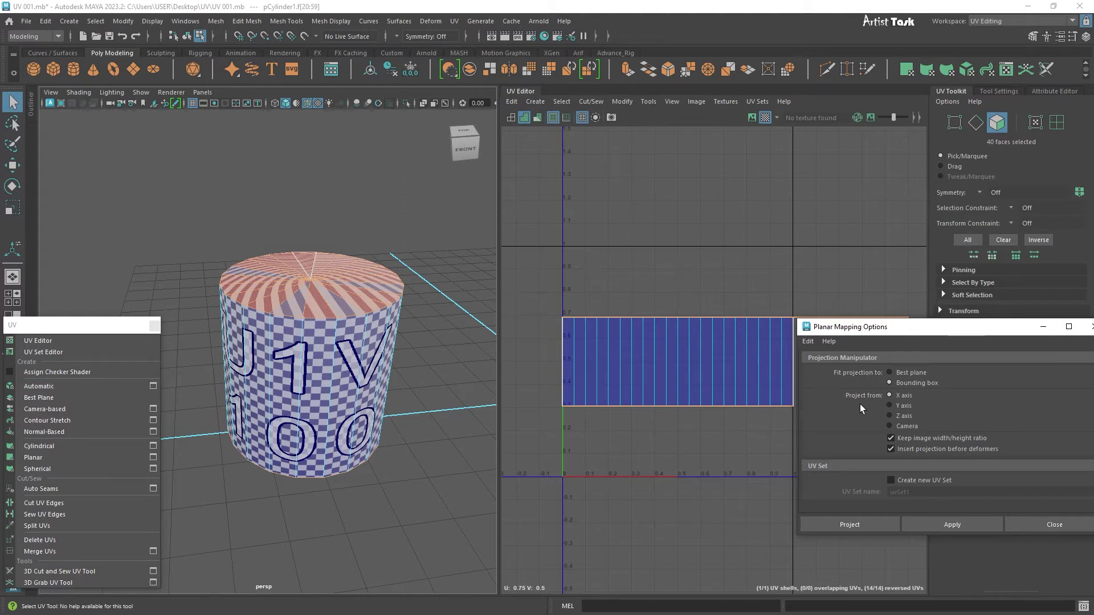
Shift the floating UV menu upward and apply a planar projection from the Y axis to the selected cap faces
right_click_drag(412, 441, 408, 444, "alt")
left_click_drag(408, 443, 437, 471, "alt")
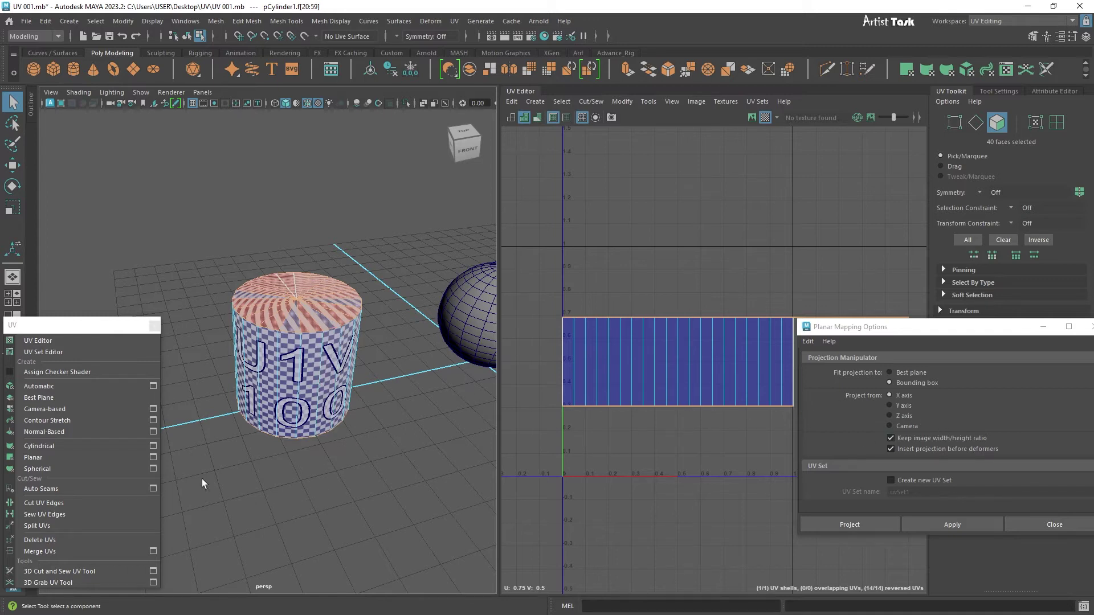
left_click_drag(106, 326, 125, 249)
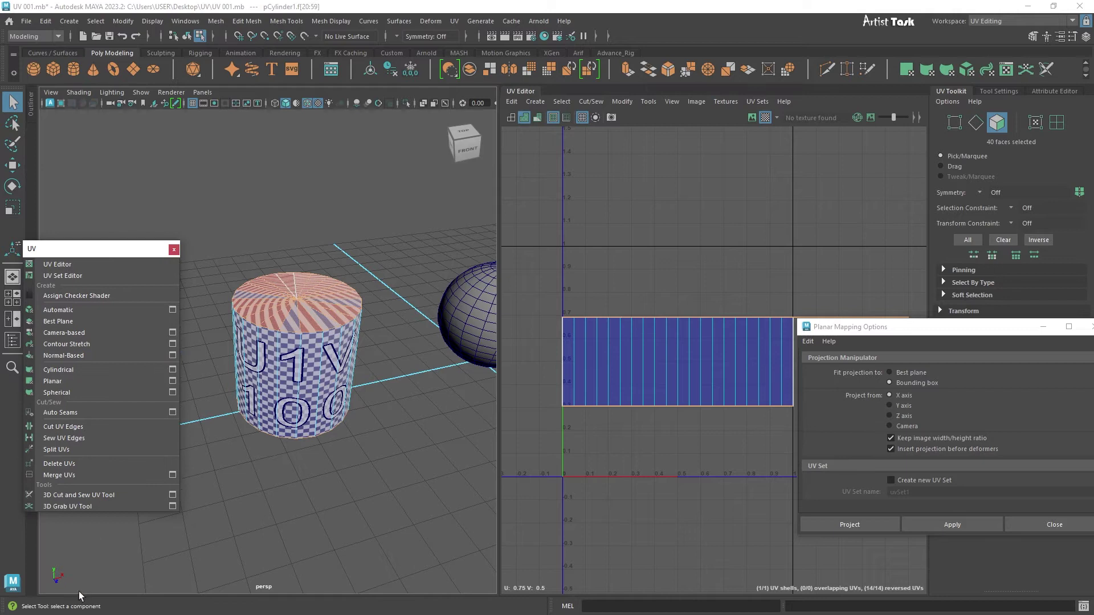
right_click_drag(343, 488, 443, 499, "alt")
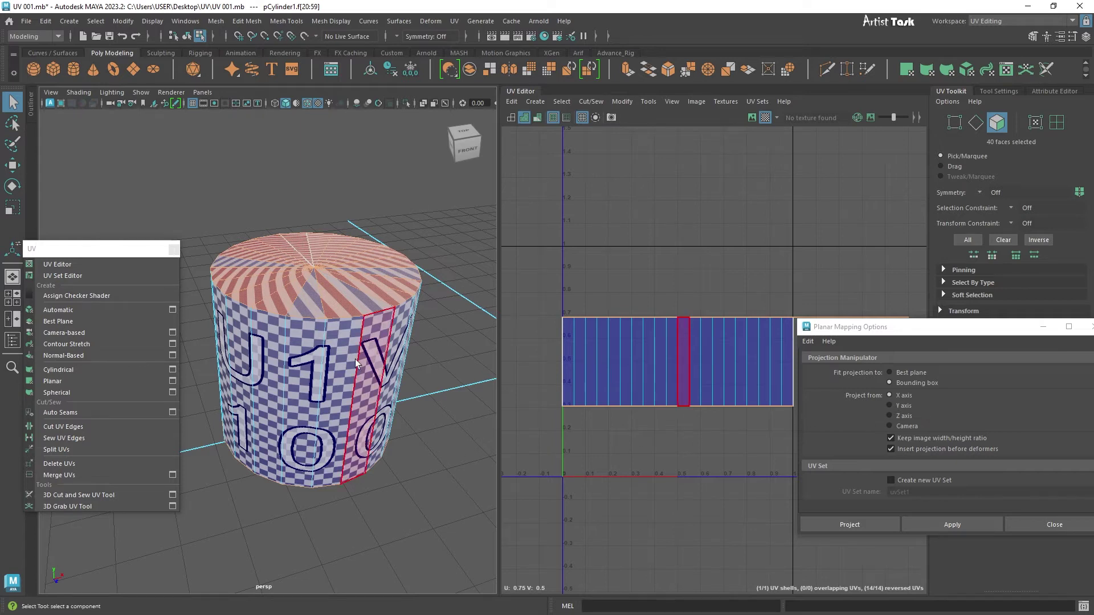
left_click_drag(416, 401, 409, 359, "alt")
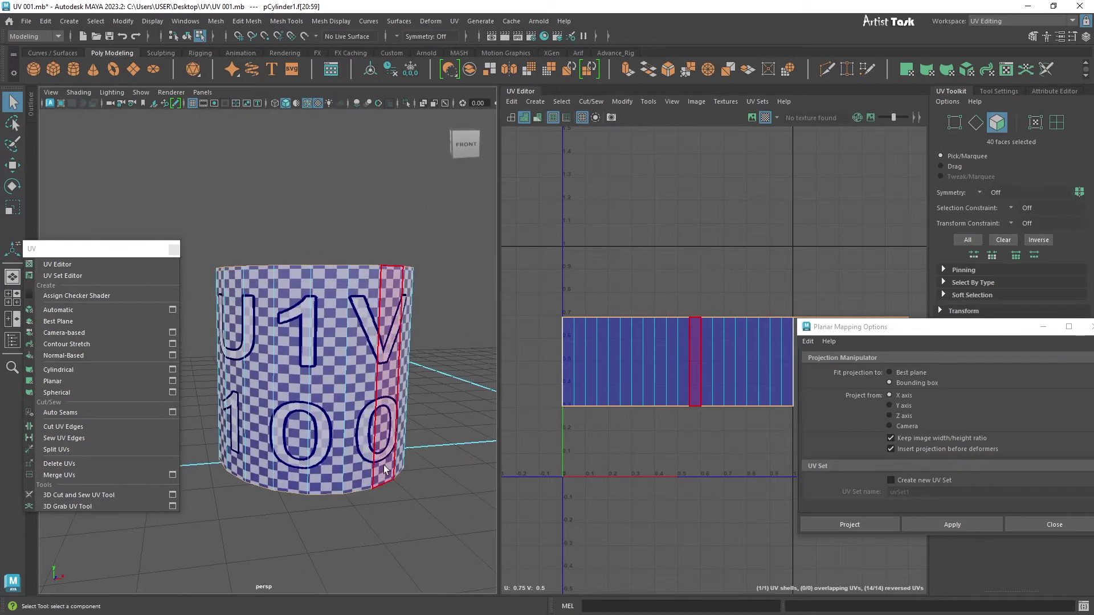
right_click_drag(421, 453, 398, 433, "alt")
left_click_drag(398, 432, 406, 467, "alt")
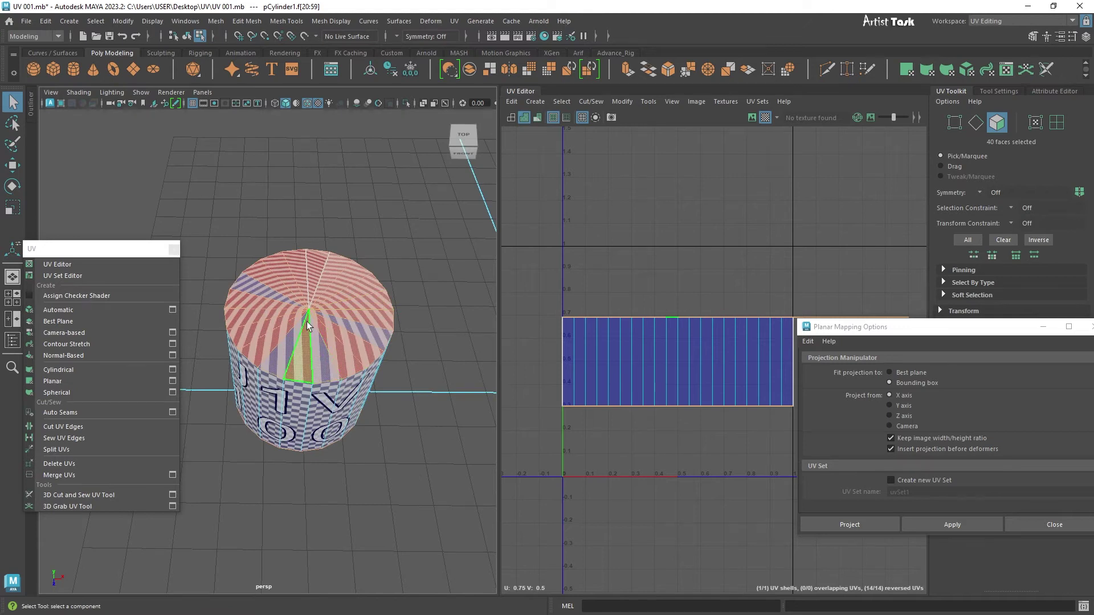
left_click(905, 407)
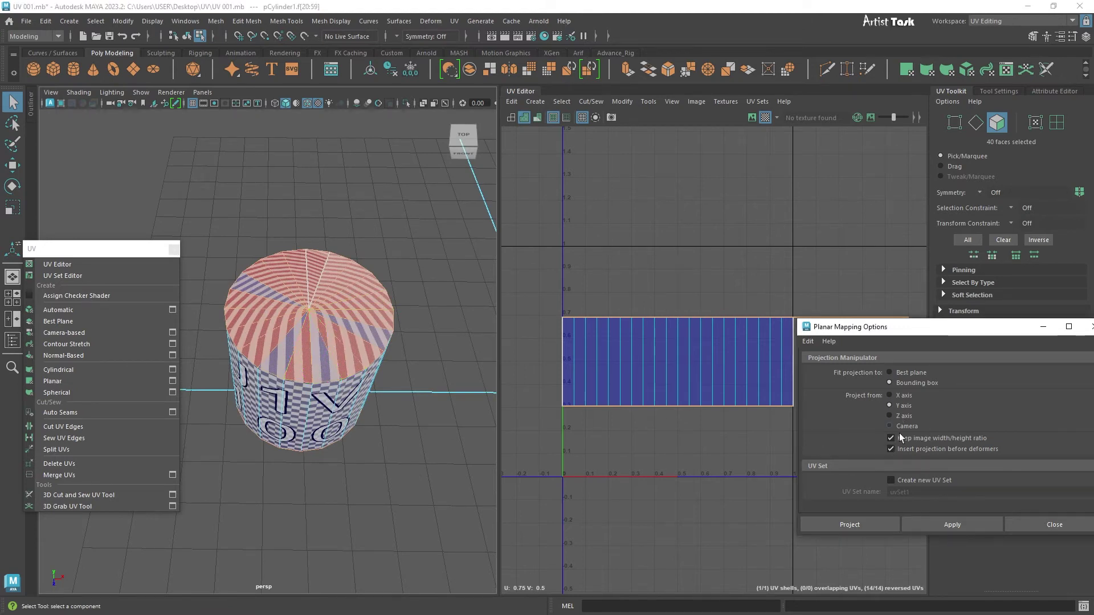
left_click(963, 523)
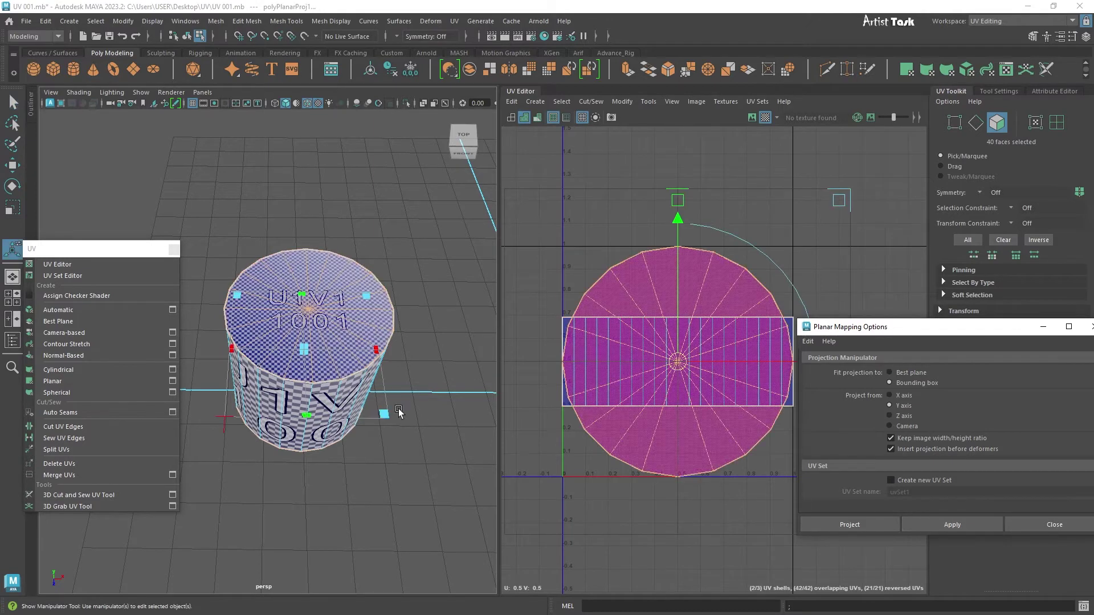
Try moving the planar projection with its centre manipulator on the cylinder's top cap, and undo that move
mouse_move(367, 480)
left_mouse_down("alt")
mouse_move(387, 423)
mouse_move(403, 481)
mouse_move(367, 444)
mouse_move(354, 325)
mouse_move(345, 444)
mouse_move(359, 473)
left_mouse_up("alt")
right_click_drag(330, 471, 383, 456, "alt")
left_click_drag(383, 457, 401, 420, "alt")
right_click_drag(401, 420, 428, 431, "alt")
left_click_drag(428, 431, 375, 409, "alt")
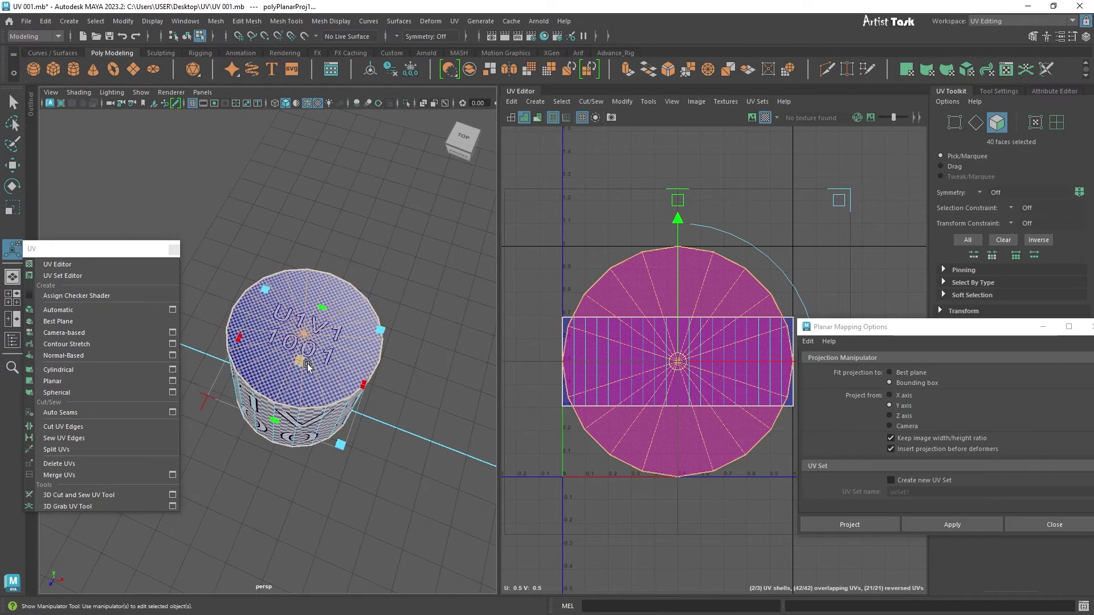
left_click_drag(300, 363, 377, 380)
left_click_drag(299, 350, 392, 383)
key("ctrl+z")
Enlarge the caps' planar projection evenly in both directions, making the cap's checker squares bigger and its UV shells smaller
left_click_drag(387, 490, 399, 459, "alt")
mouse_move(406, 445)
middle_mouse_down("alt")
mouse_move(450, 437)
mouse_move(411, 427)
mouse_move(412, 444)
middle_mouse_up("alt")
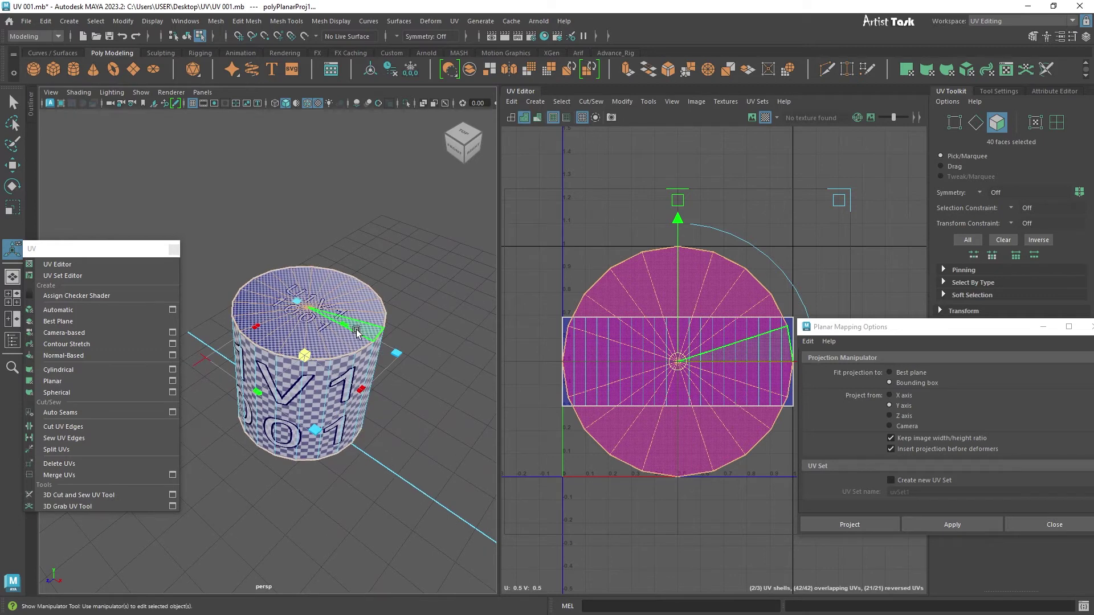
left_click_drag(348, 323, 400, 293)
left_click_drag(361, 390, 470, 455)
scroll(369, 374, "down", 1)
left_click_drag(368, 371, 448, 424, "alt")
scroll(454, 428, "down", 2)
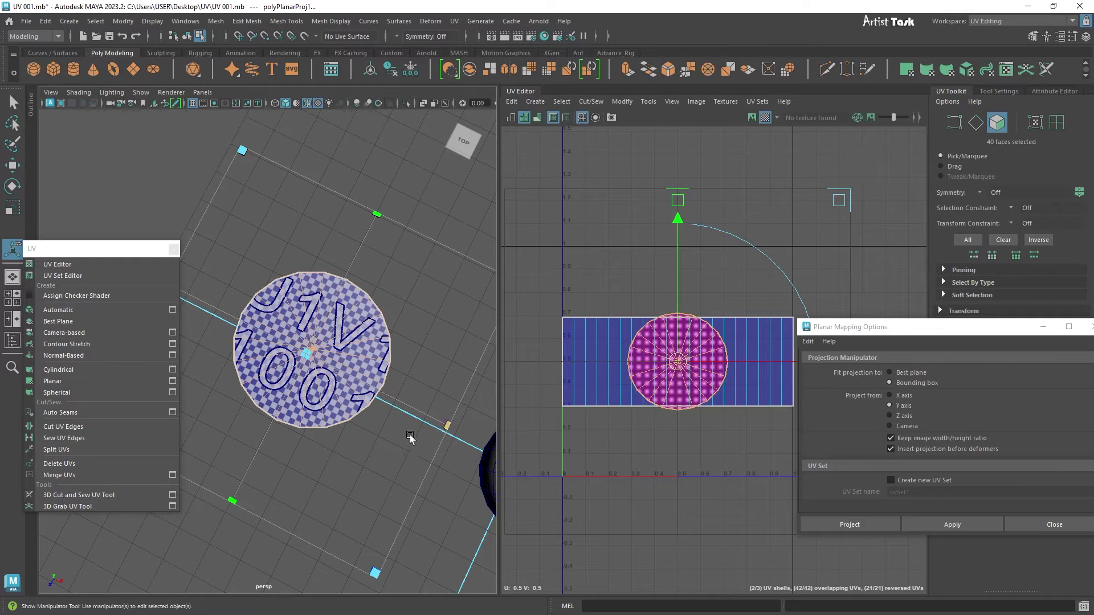
Compare the checker size on the cylinder's top cap with that on its side
left_click_drag(399, 475, 407, 340, "alt")
right_click_drag(337, 462, 455, 484, "alt")
left_click_drag(456, 485, 369, 440, "alt")
right_click_drag(369, 440, 408, 423, "alt")
middle_click_drag(408, 422, 367, 451, "alt")
right_click_drag(367, 451, 412, 449, "alt")
middle_click_drag(412, 449, 422, 414, "alt")
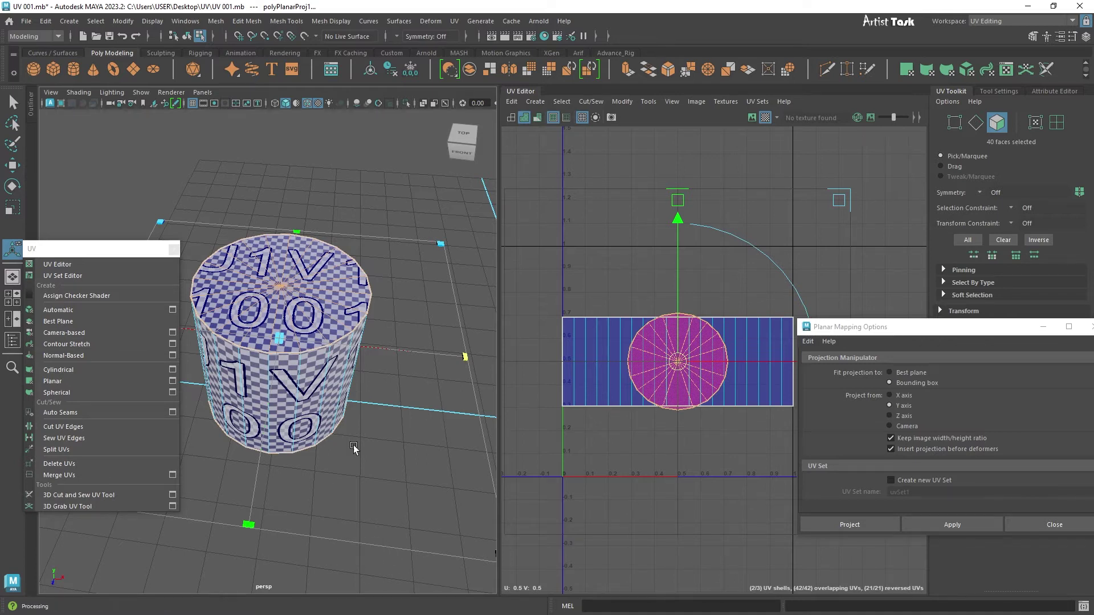
mouse_move(401, 455)
right_mouse_down("alt")
mouse_move(338, 446)
mouse_move(344, 468)
mouse_move(389, 438)
right_mouse_up("alt")
mouse_move(389, 439)
left_mouse_down("alt")
mouse_move(308, 409)
mouse_move(381, 436)
mouse_move(380, 450)
mouse_move(411, 433)
left_mouse_up("alt")
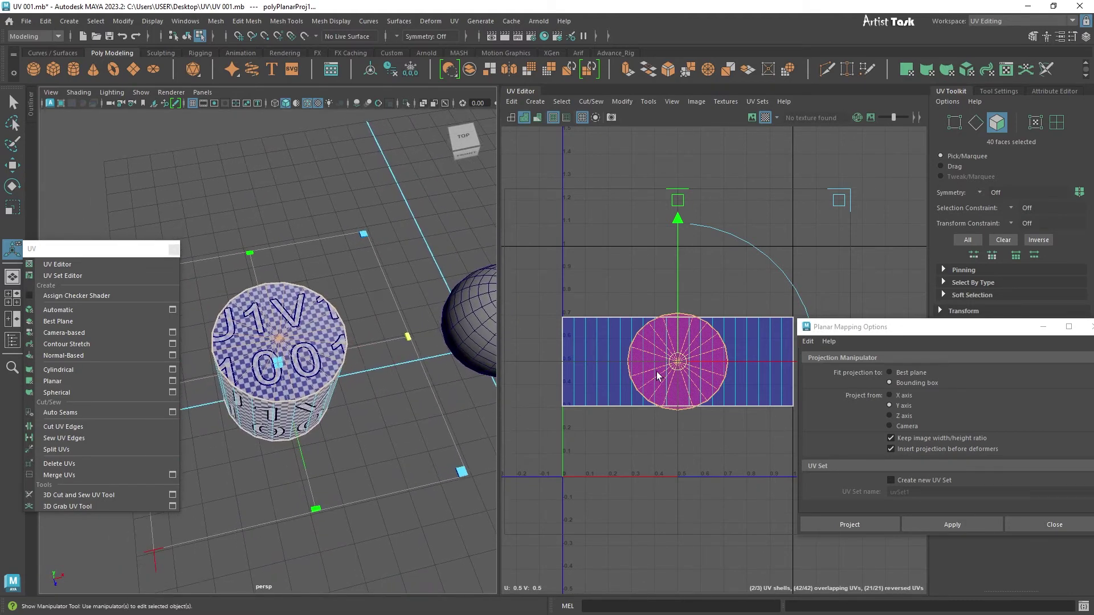
Choose the Face component mode in the UV Editor and close the Planar Mapping Options window
right_click(691, 328)
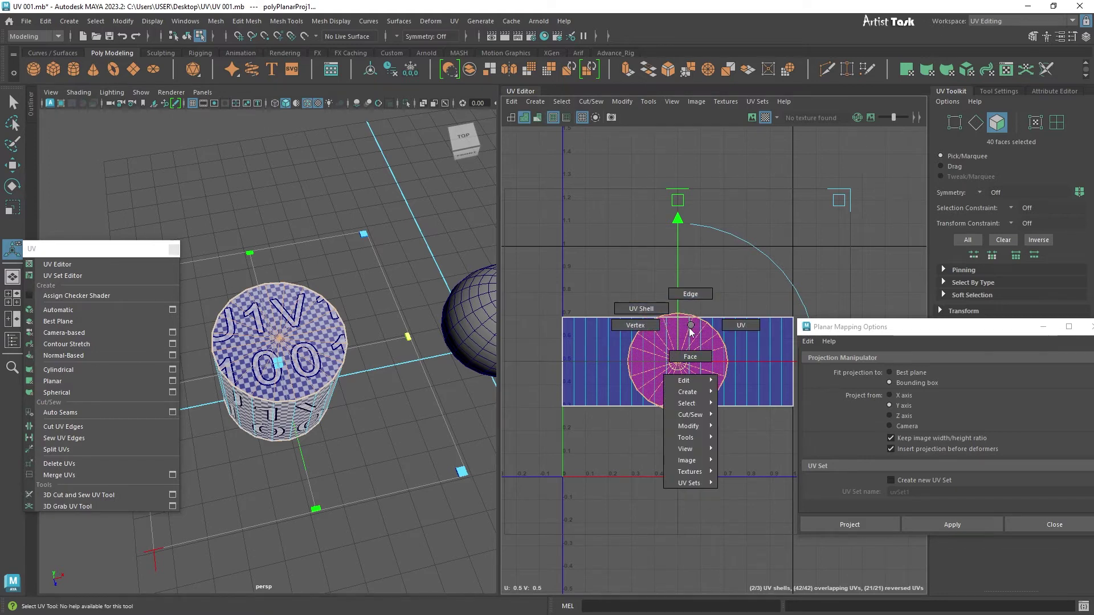
left_click(690, 356)
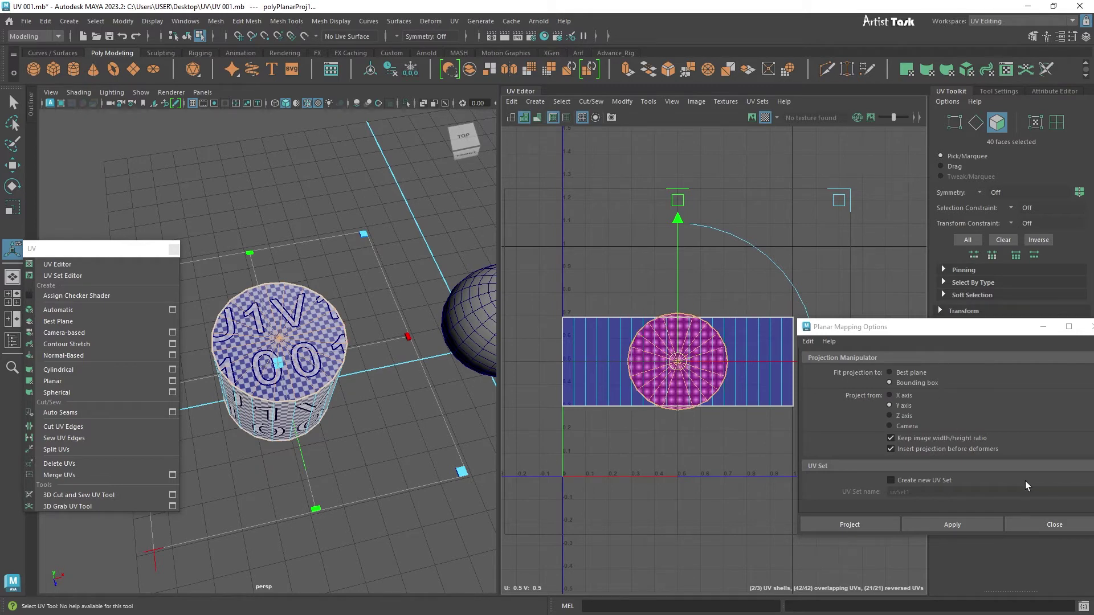
left_click(1058, 525)
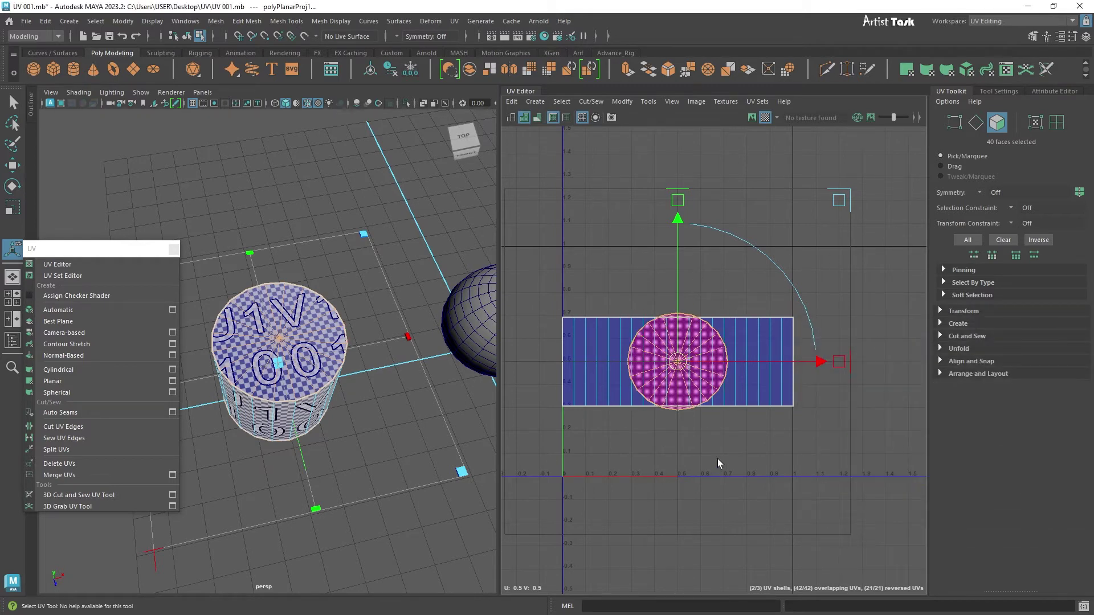
scroll(717, 460, "down", 5)
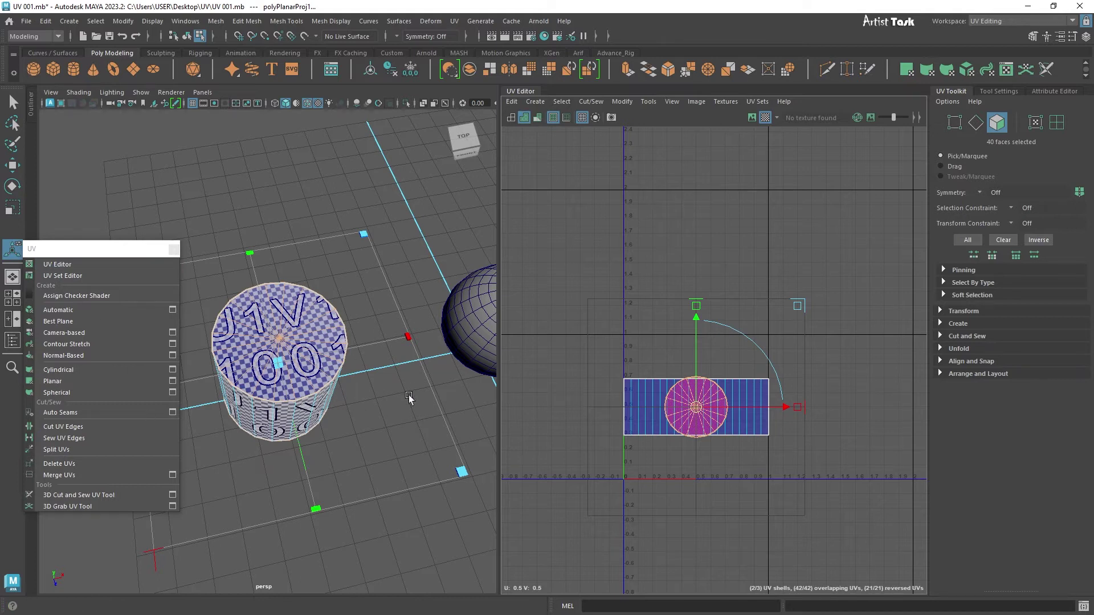
Move the cylinder side's UV shell straight up off the cap shells, to a centre of about V 1.23
right_click_drag(756, 467, 804, 479, "alt")
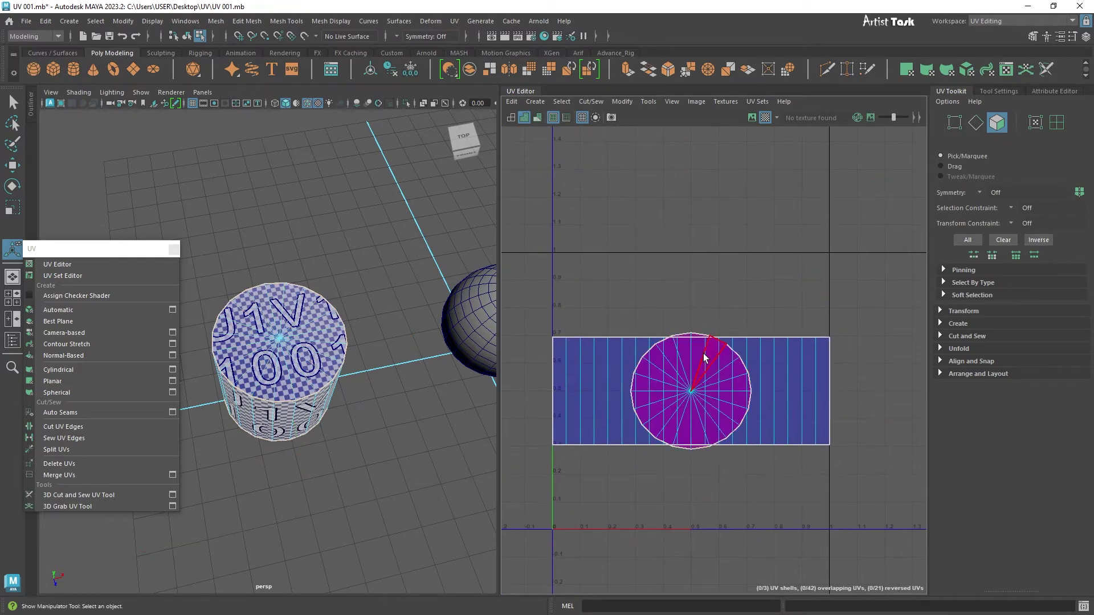
right_click(717, 296)
right_click_drag(718, 301, 780, 303)
double_click(693, 357)
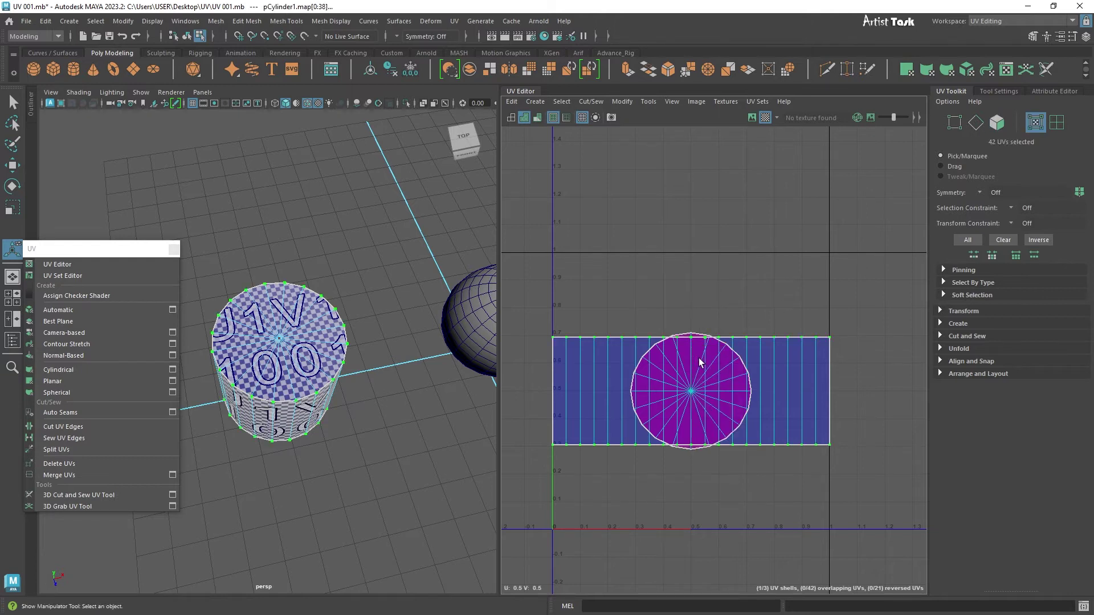
key("w")
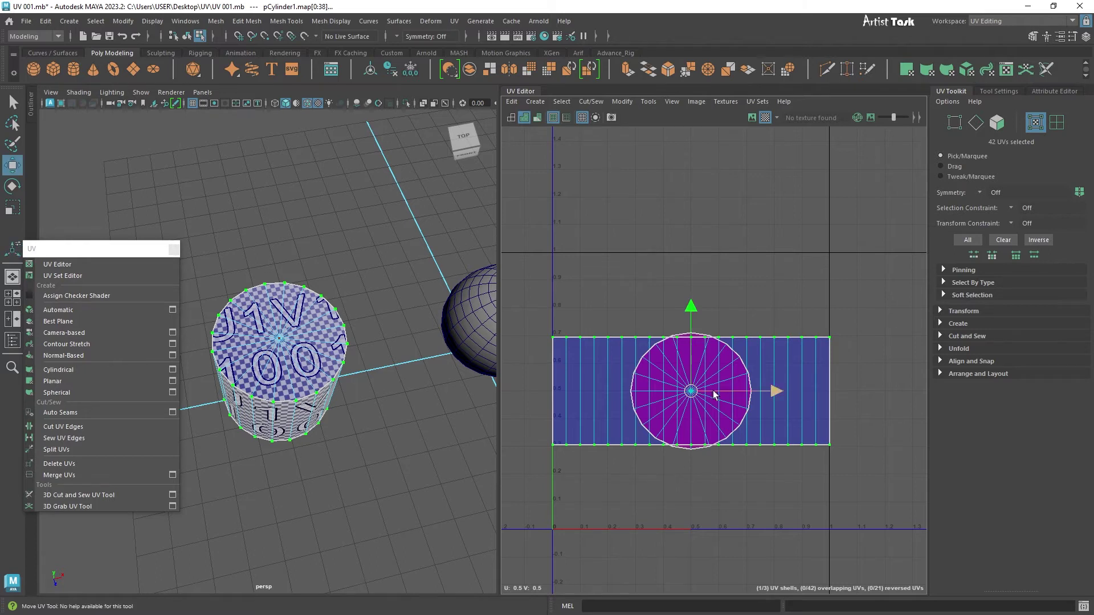
left_click_drag(691, 304, 728, 103)
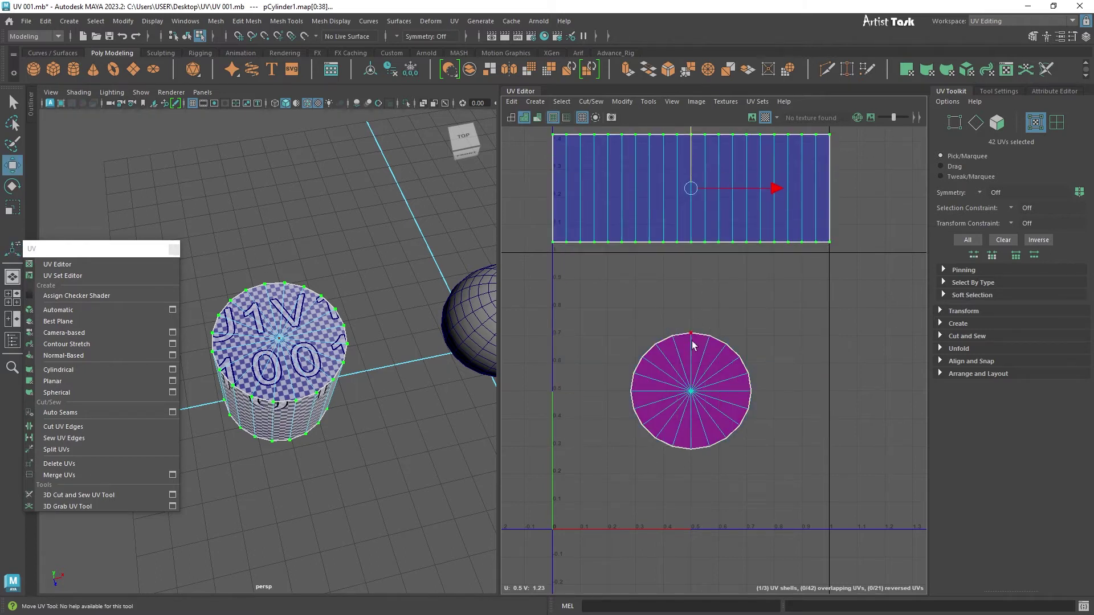
Separate the overlapping cap shells by moving the bottom cap's UVs along U to a centre of about U 1.1
double_click(690, 360)
left_click_drag(774, 386, 934, 395)
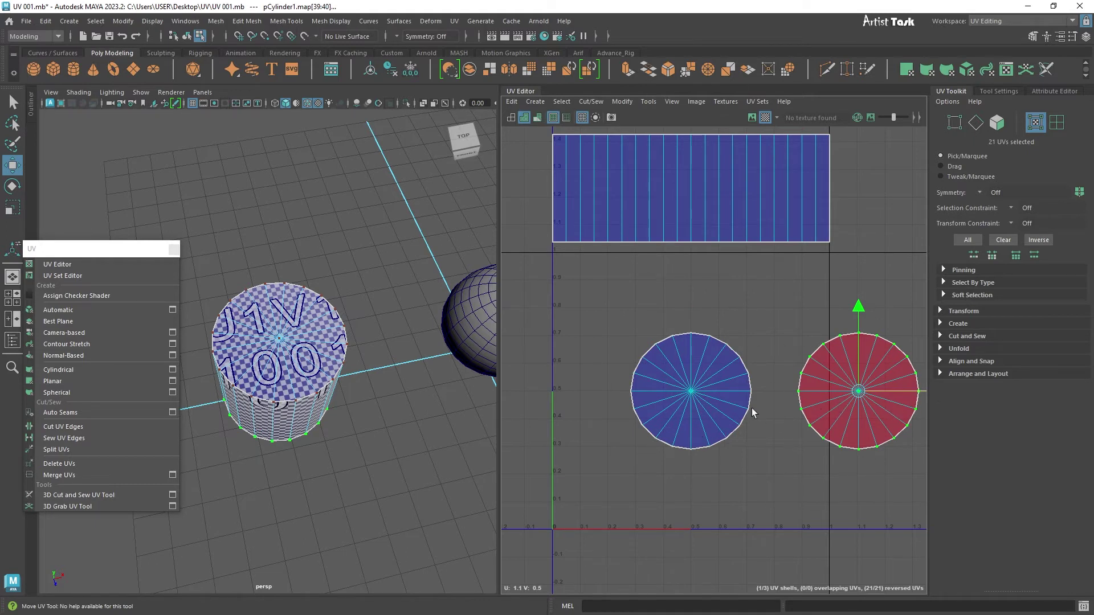
right_click_drag(803, 506, 755, 486, "alt")
middle_click_drag(754, 486, 695, 439, "alt")
right_click_drag(696, 439, 811, 463, "alt")
middle_click_drag(812, 463, 827, 475)
scroll(757, 459, "up", 3)
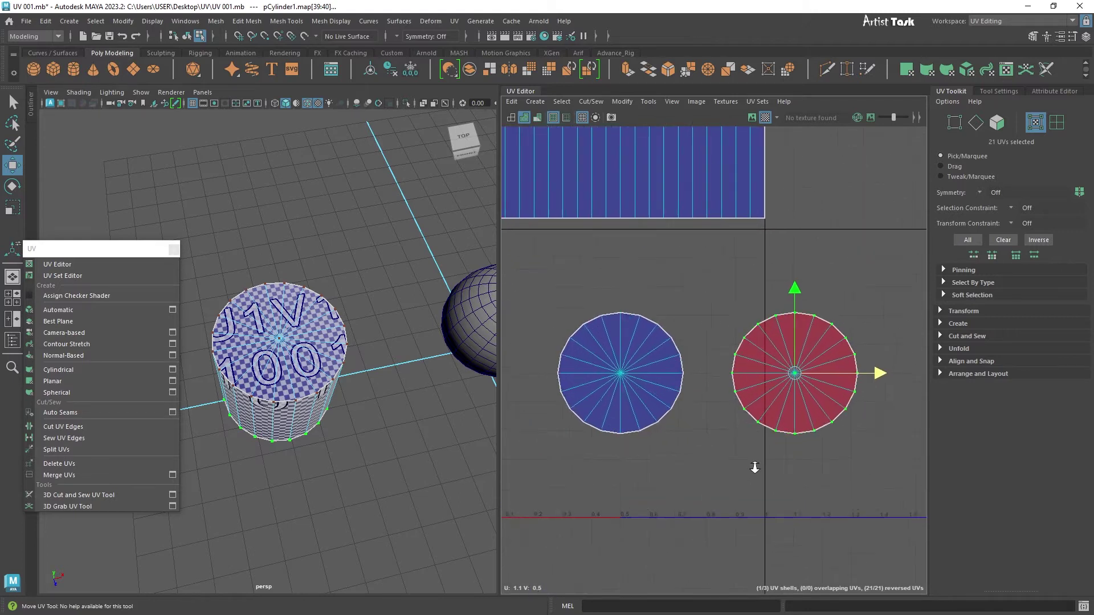
Select one vertex on the bottom cap's border in Vertex mode and examine where its matching UVs lie on the shells
right_click_drag(781, 365, 713, 367)
left_click_drag(744, 334, 759, 353)
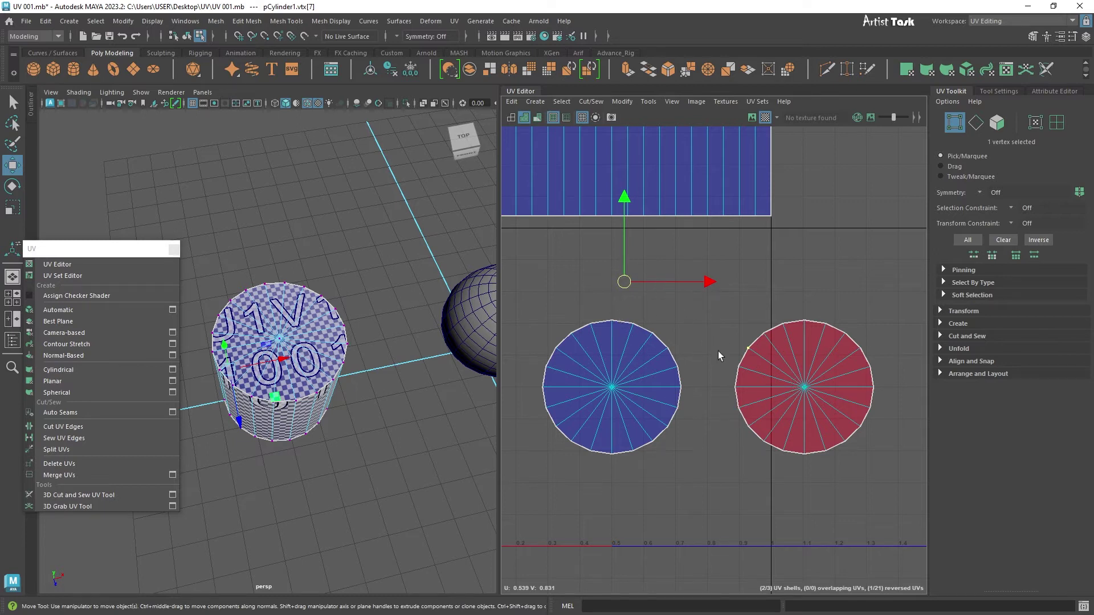
key("a")
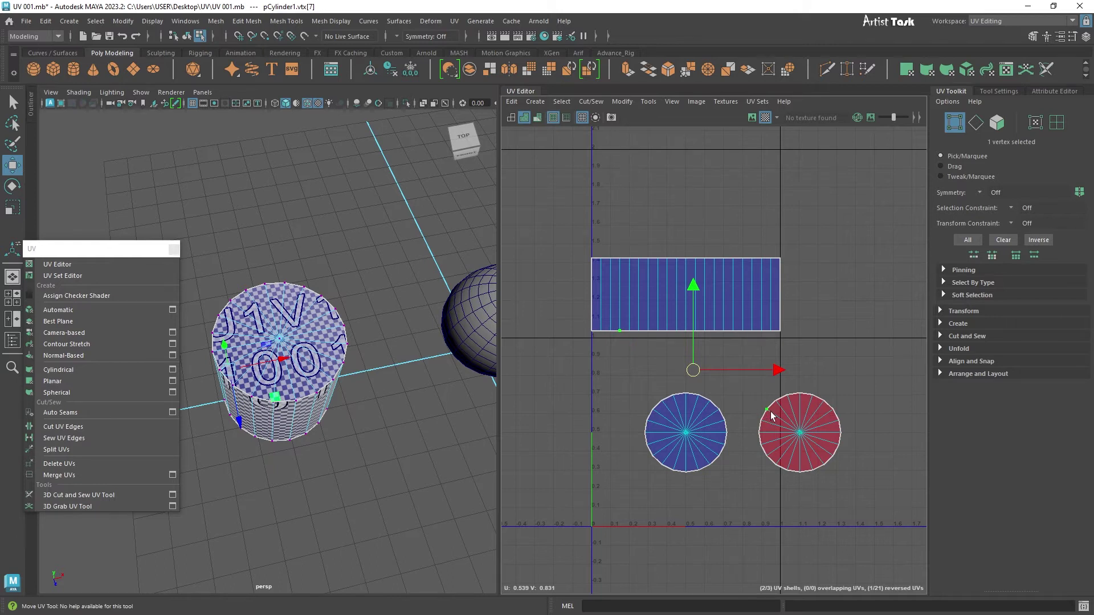
scroll(757, 438, "up", 4)
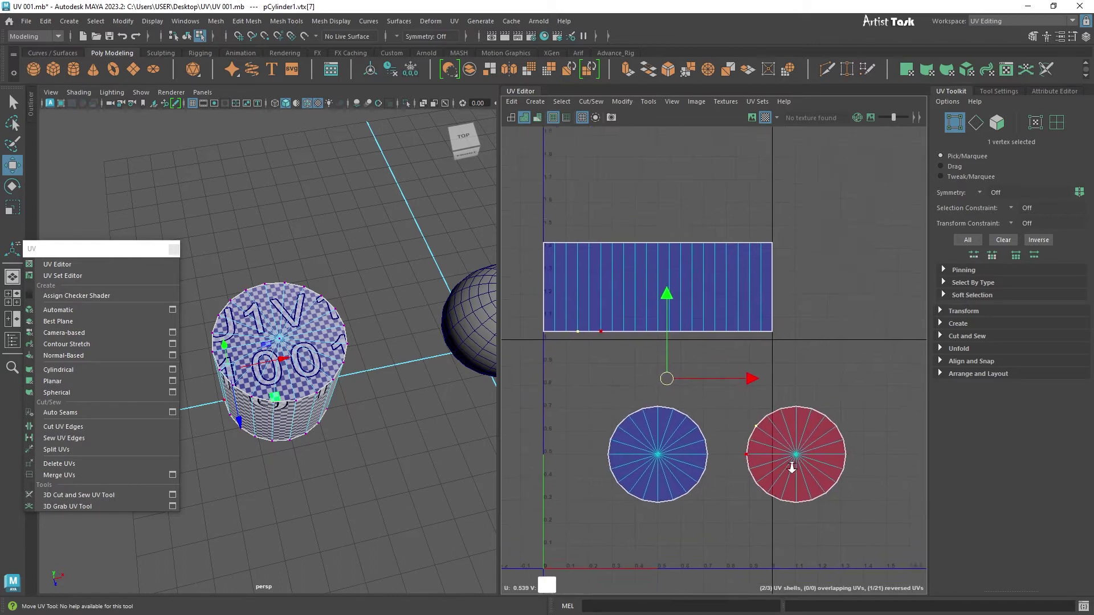
Switch back to UV mode and move the bottom cap's shell further along U, to about U 1.23, outside the 0–1 tile
right_click_drag(752, 439, 809, 435)
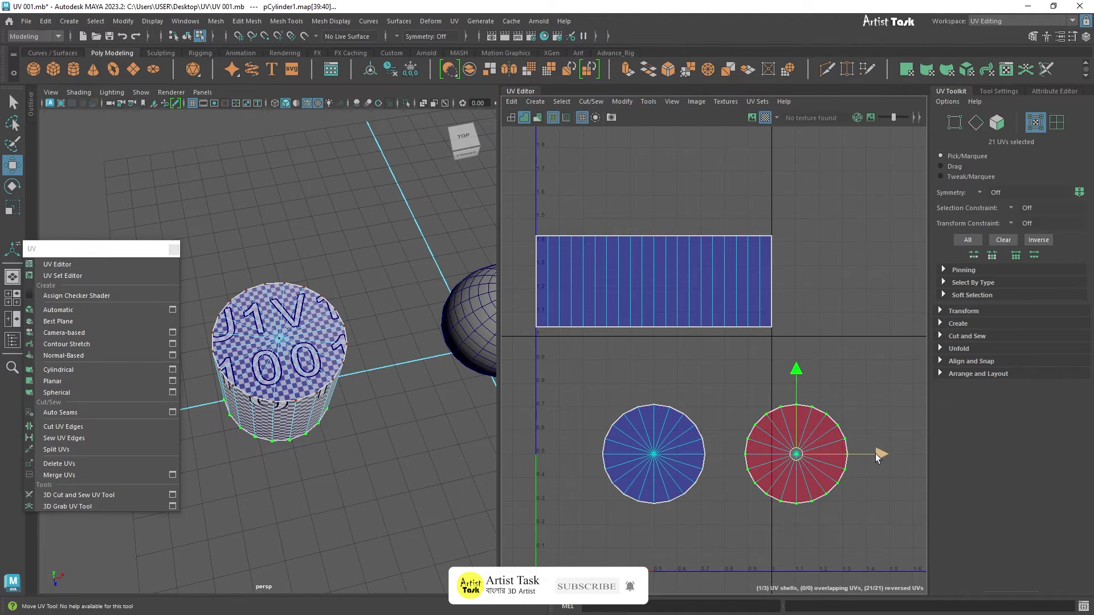
left_click_drag(878, 458, 909, 458)
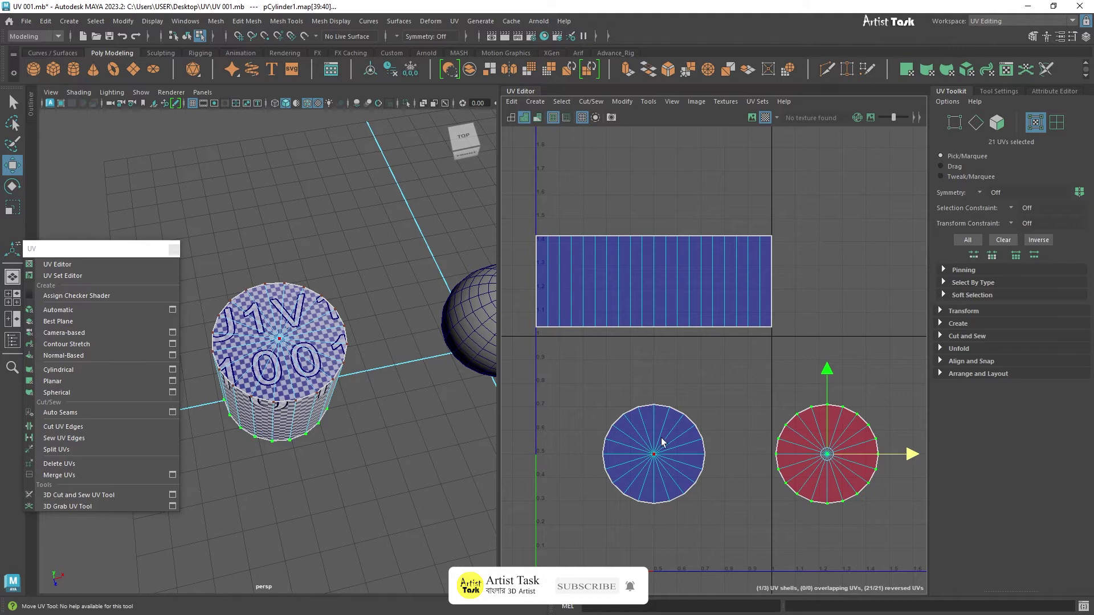
right_click_drag(748, 457, 761, 446, "alt")
middle_click_drag(732, 393, 667, 361, "alt")
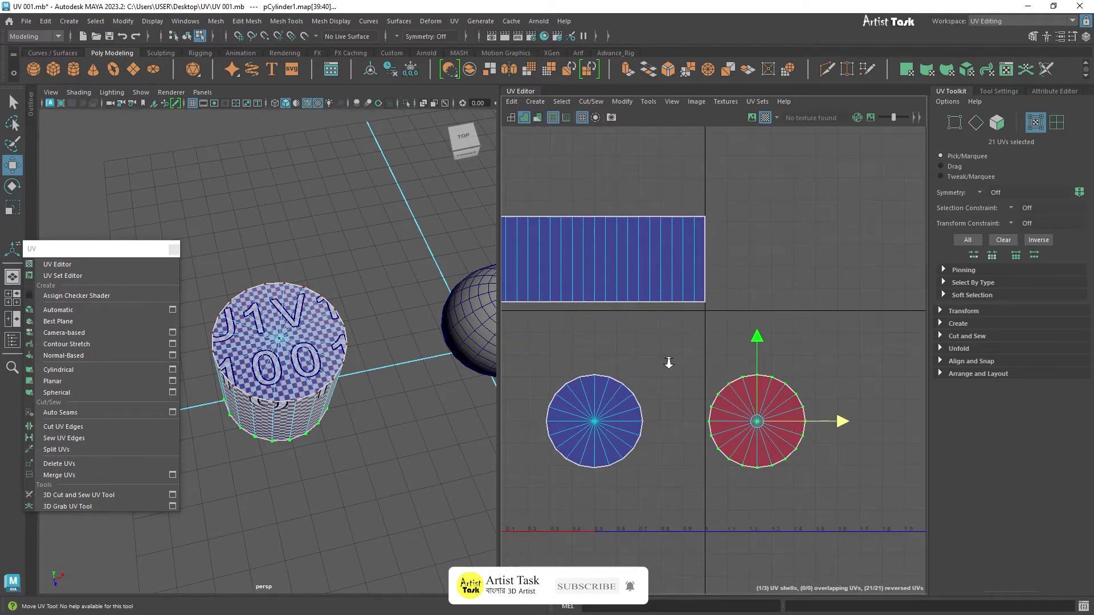
right_click_drag(666, 361, 709, 384, "alt")
Switch to UV Shell selection mode and select the red cap shell
right_click(735, 392)
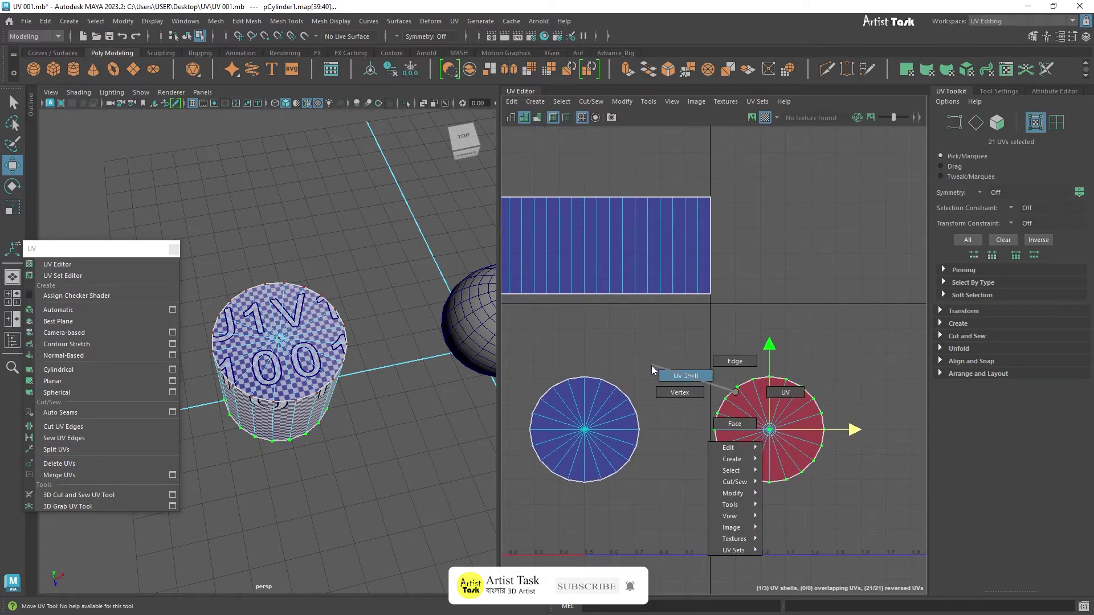
left_click(668, 378)
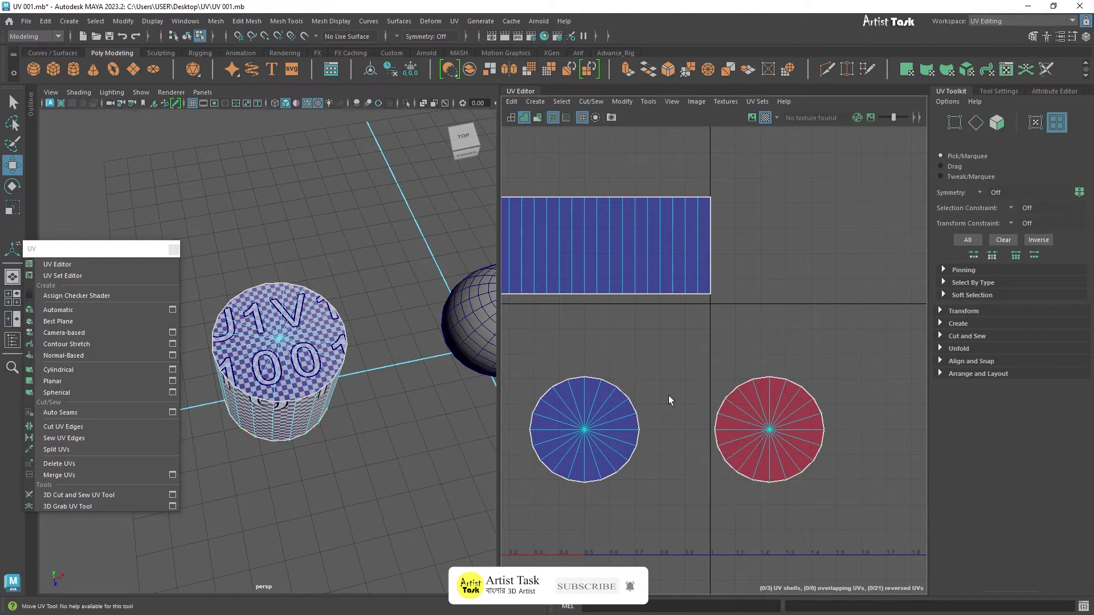
left_click(785, 429)
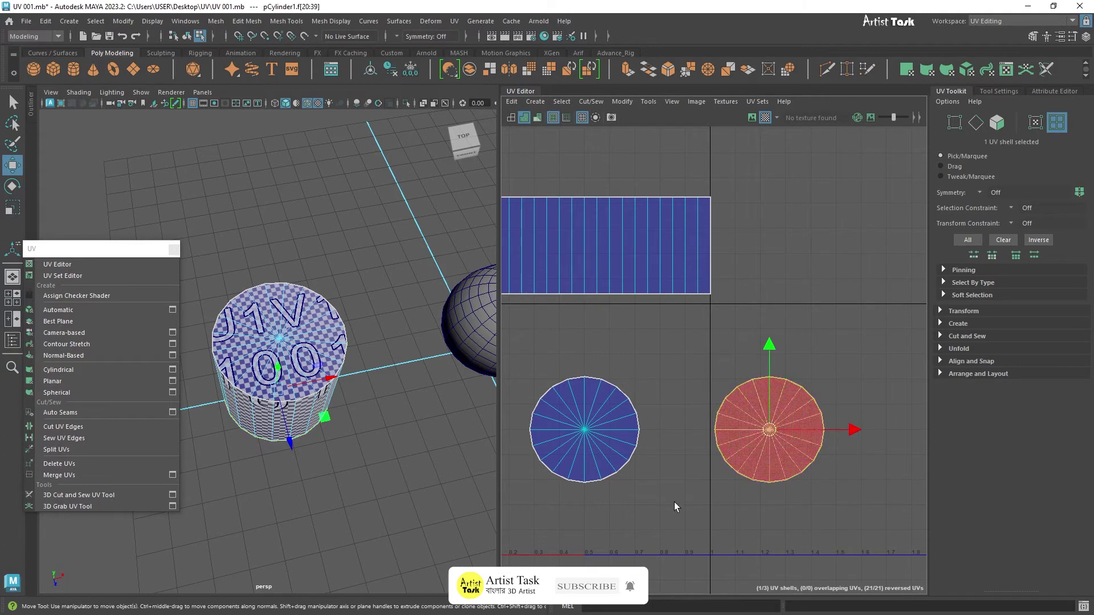
Examine the cylinder from below and above to see which cap the selected UV shell belongs to
left_click_drag(416, 422, 324, 371, "alt")
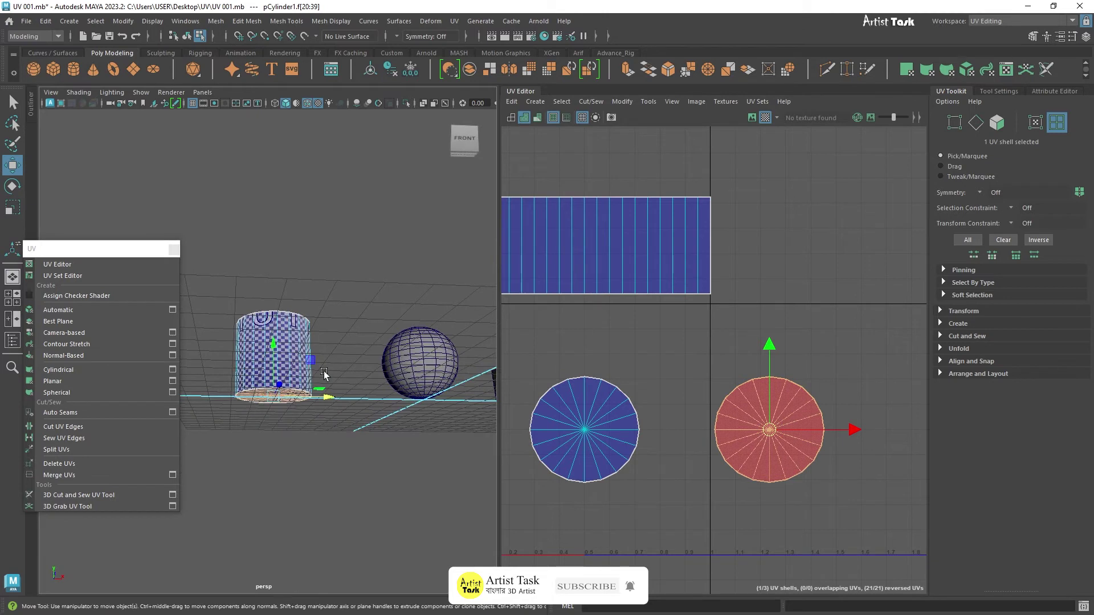
mouse_move(309, 415)
left_mouse_down("alt")
mouse_move(317, 474)
mouse_move(297, 399)
left_mouse_up("alt")
left_click_drag(293, 476, 336, 547, "alt")
scroll(319, 461, "up", 5)
scroll(333, 454, "down", 5)
left_click_drag(338, 379, 340, 435, "alt")
scroll(388, 447, "up", 3)
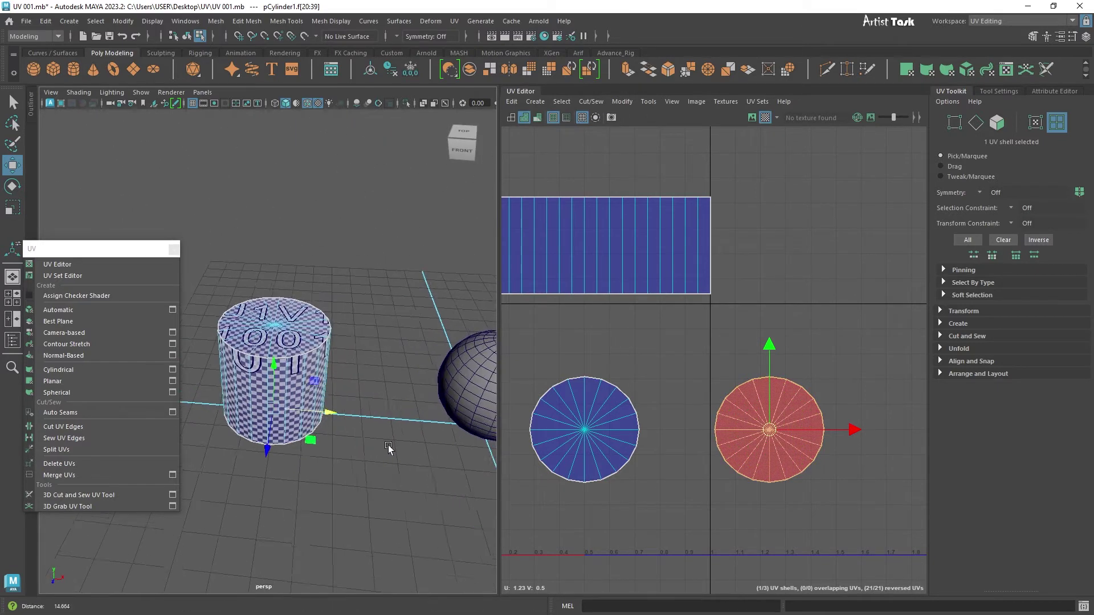
right_click_drag(388, 449, 395, 454, "alt")
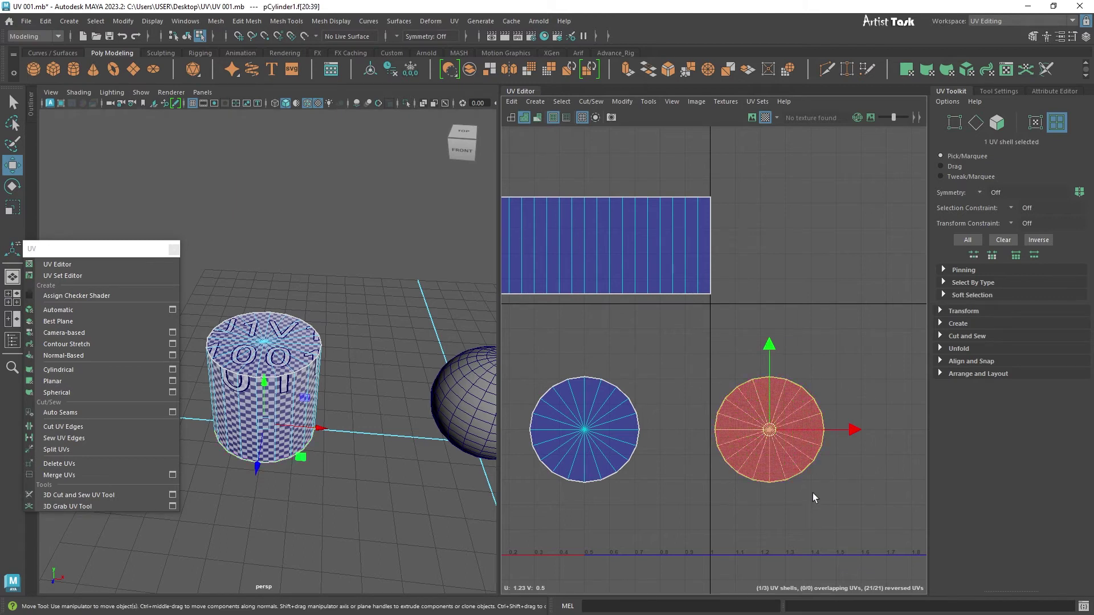
Flip the reversed red cap shell along U, and deselect it
left_click(845, 515)
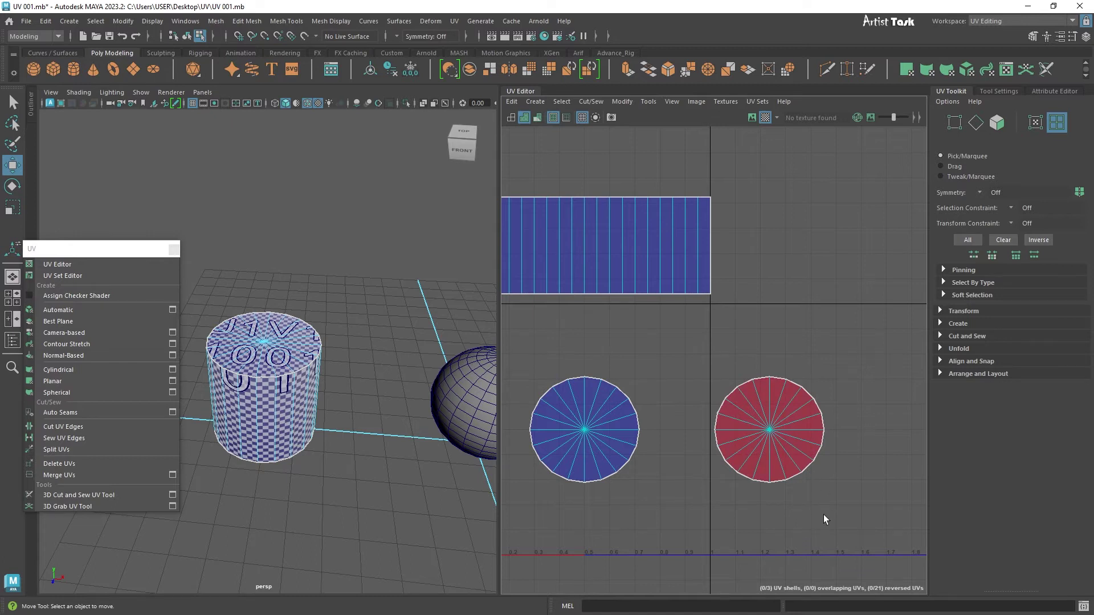
left_click(789, 473)
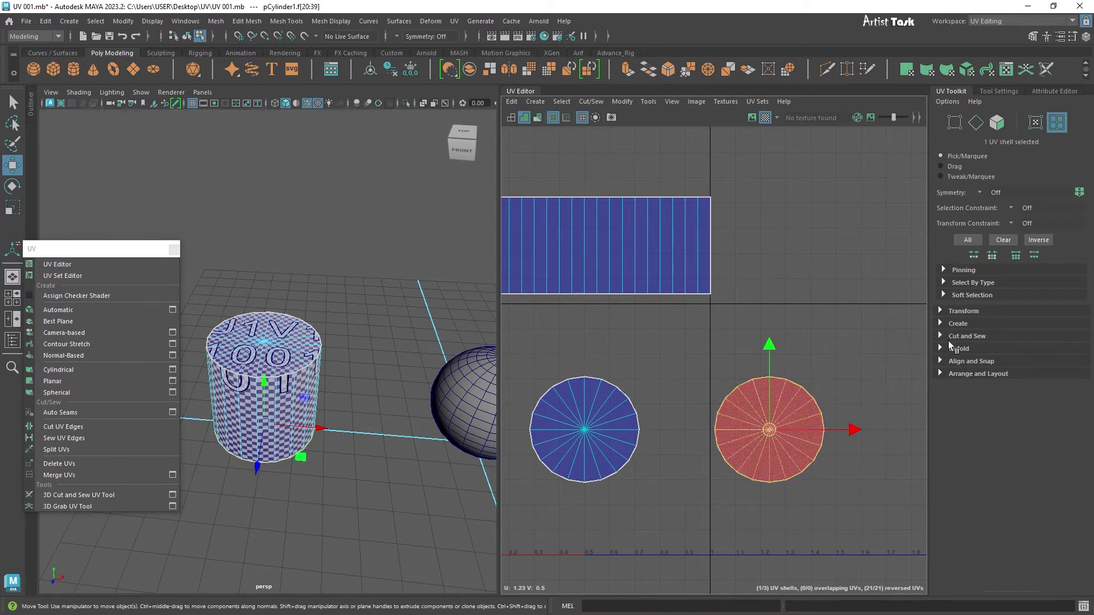
left_click(963, 311)
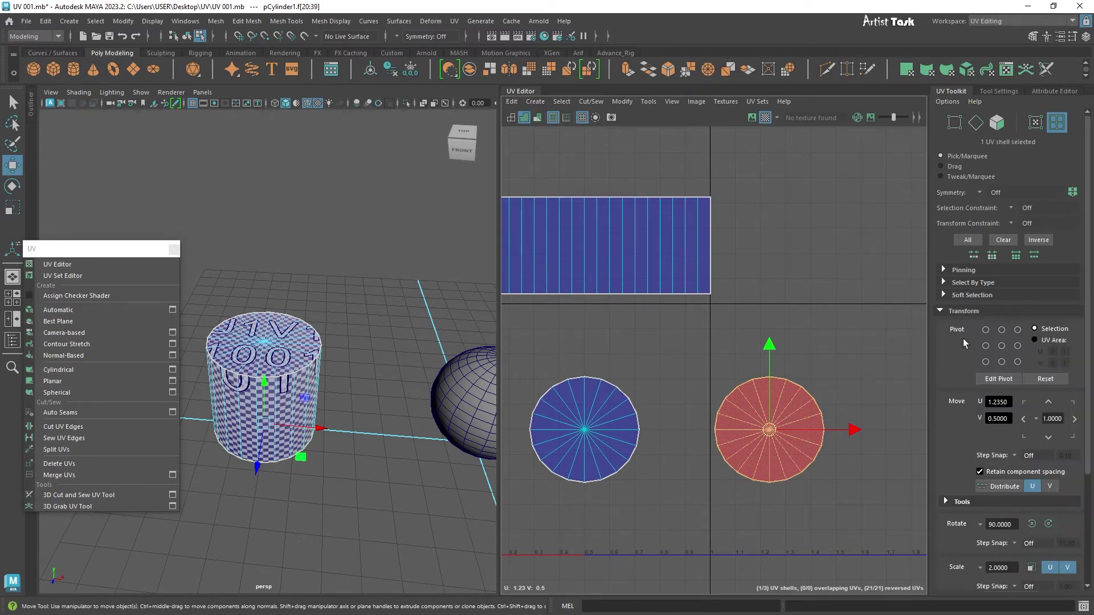
scroll(933, 449, "down", 4)
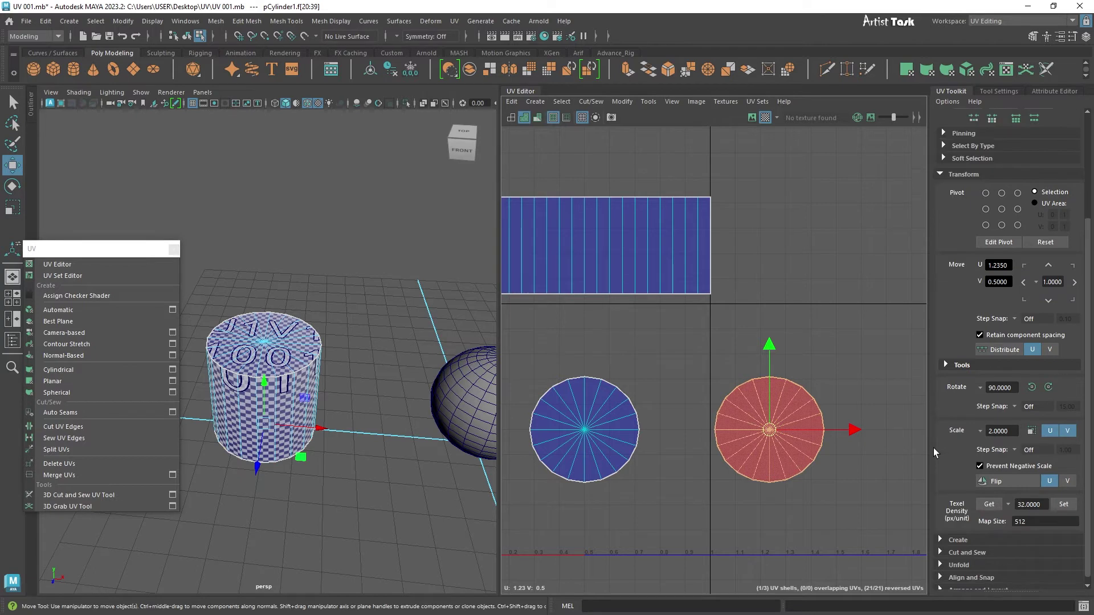
left_click(1010, 480)
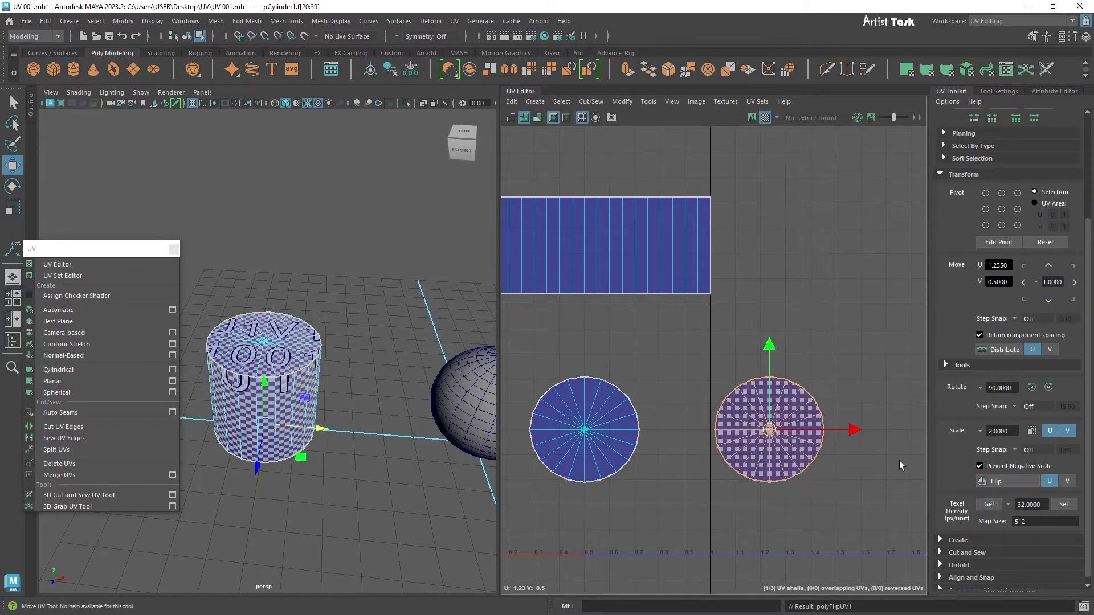
left_click(868, 482)
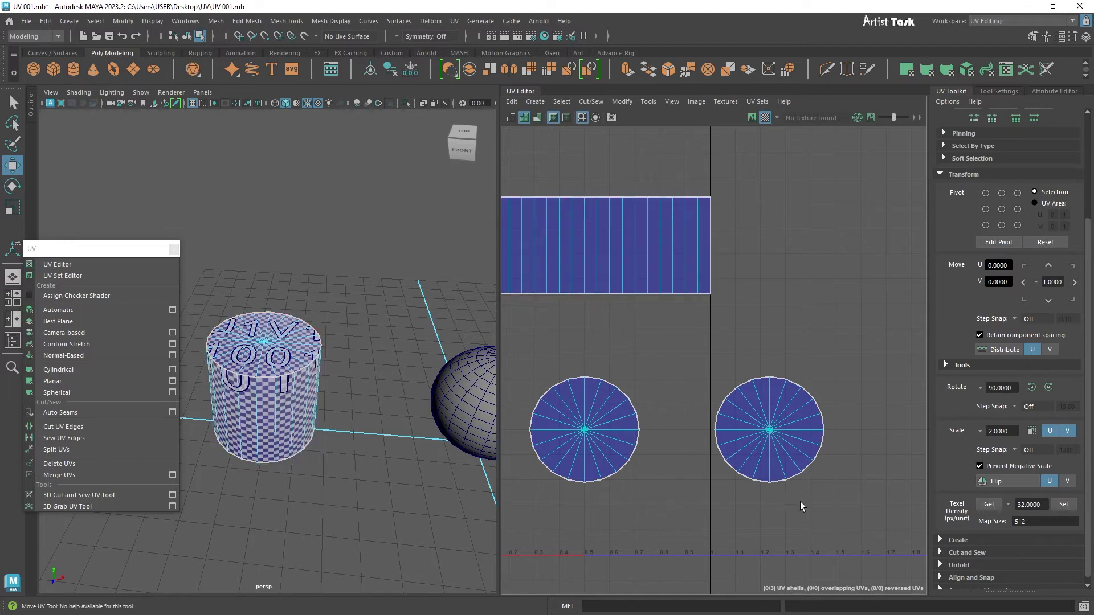
Select all three of the cylinder's UV shells: the side and both caps
left_click(709, 482)
left_click_drag(797, 509, 535, 415)
right_click_drag(752, 531, 570, 499, "alt")
middle_click_drag(693, 527, 702, 485, "alt")
right_click_drag(701, 486, 791, 527, "alt")
middle_click_drag(791, 527, 800, 502, "alt")
left_click(719, 465)
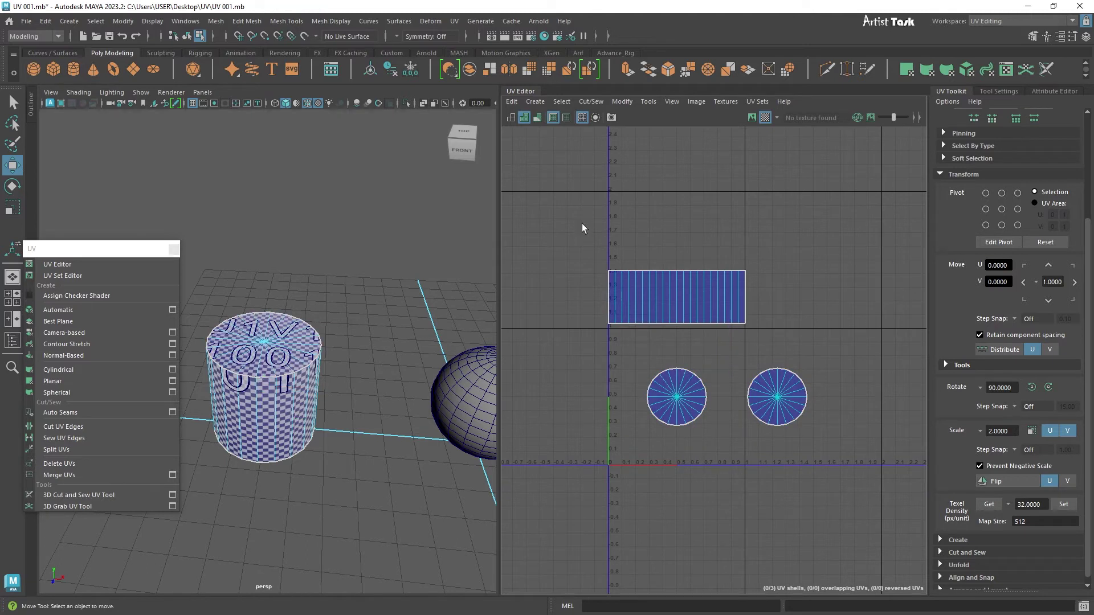
left_click_drag(578, 211, 848, 474)
left_click(848, 474)
left_click_drag(578, 217, 904, 530)
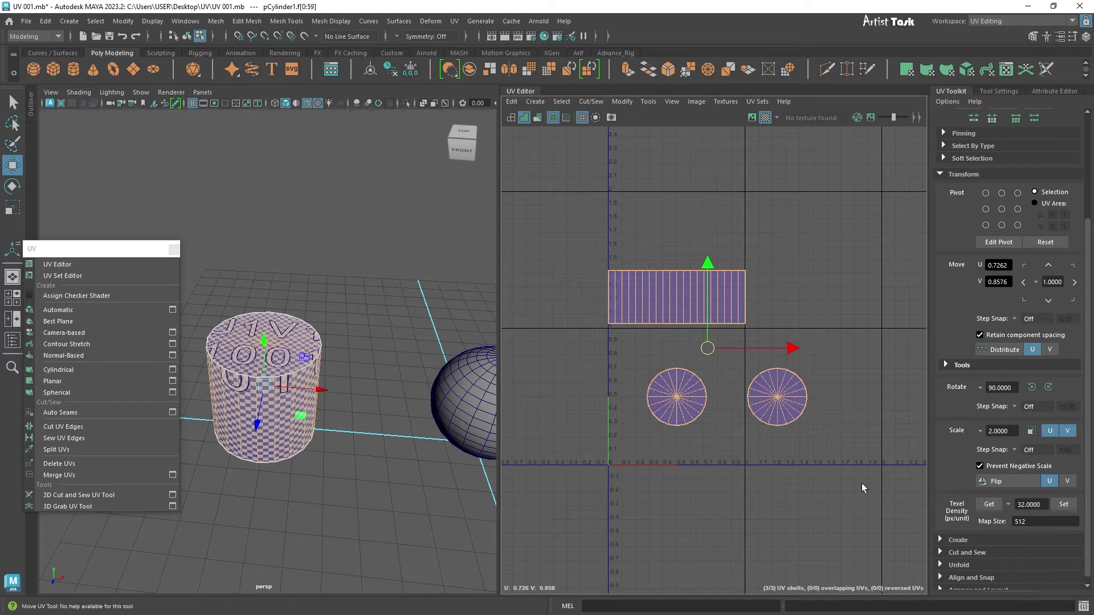
Examine the different places in the UV Toolkit and UV Editor that offer the Unfold command for the selected shells
left_click(959, 175)
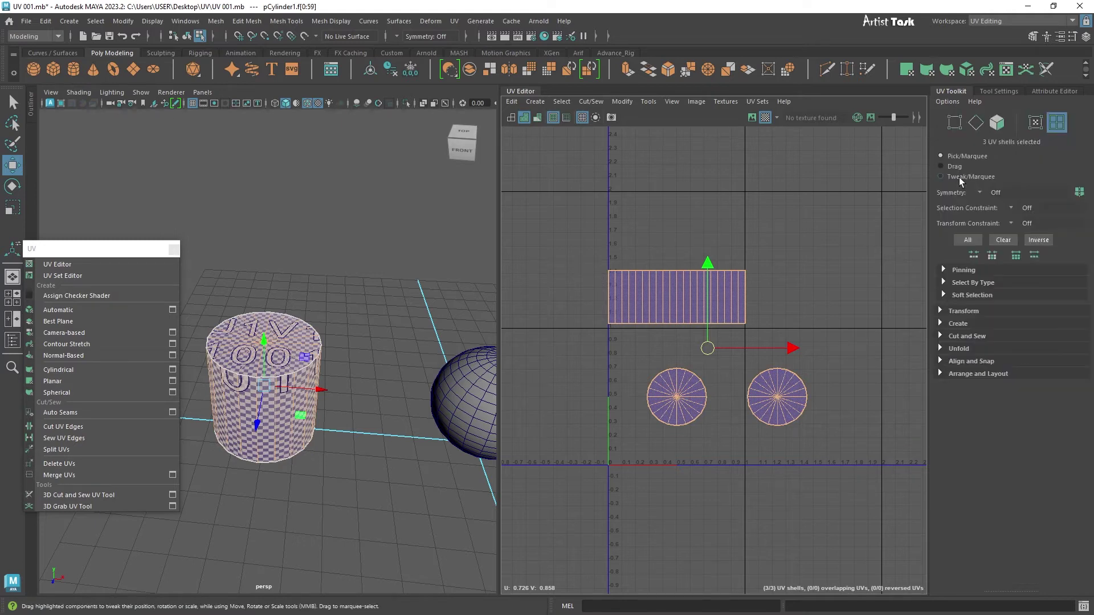
left_click(945, 348)
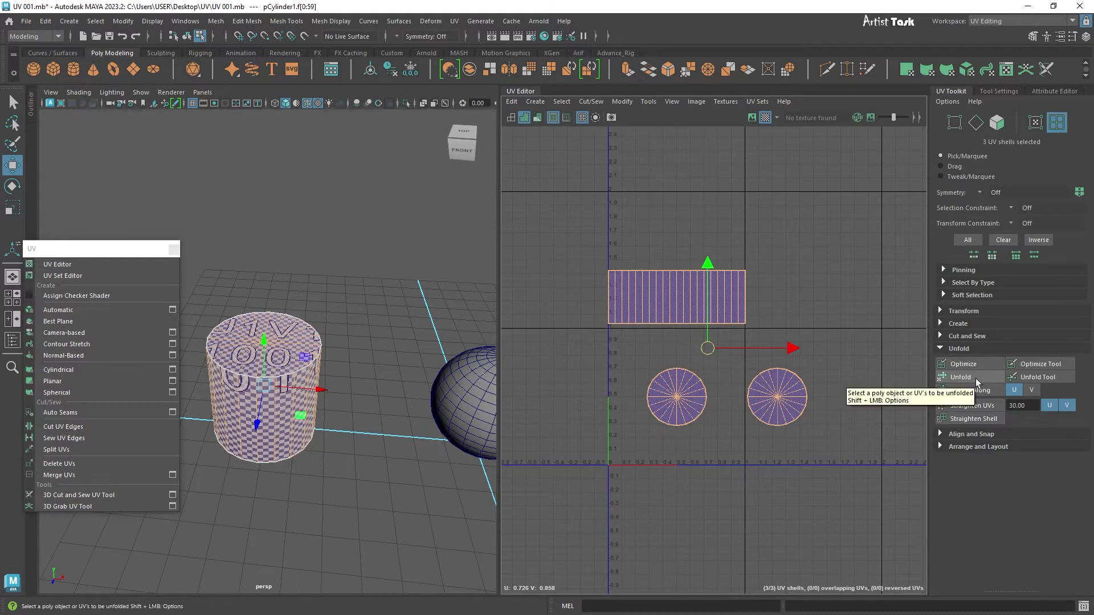
right_click(576, 300, "shift")
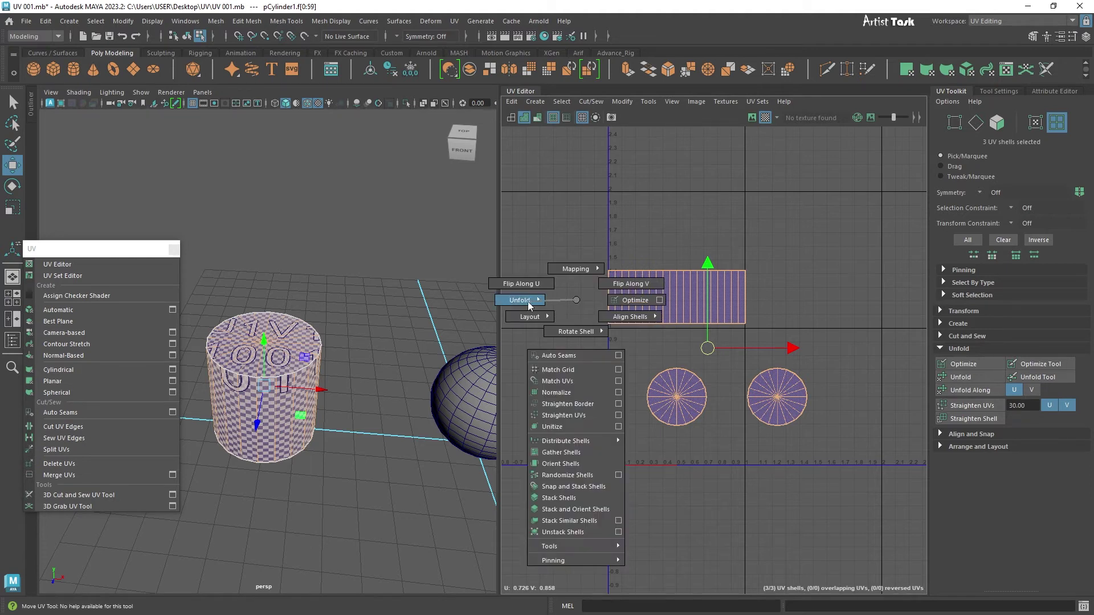
mouse_move(521, 301)
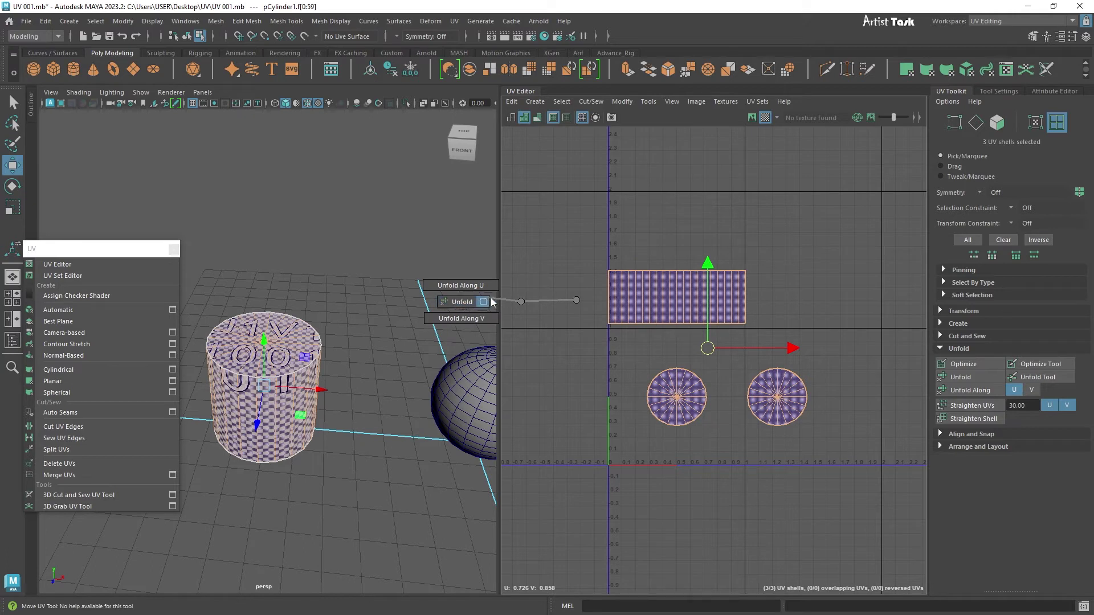
right_click_drag(576, 301, 575, 298, "shift")
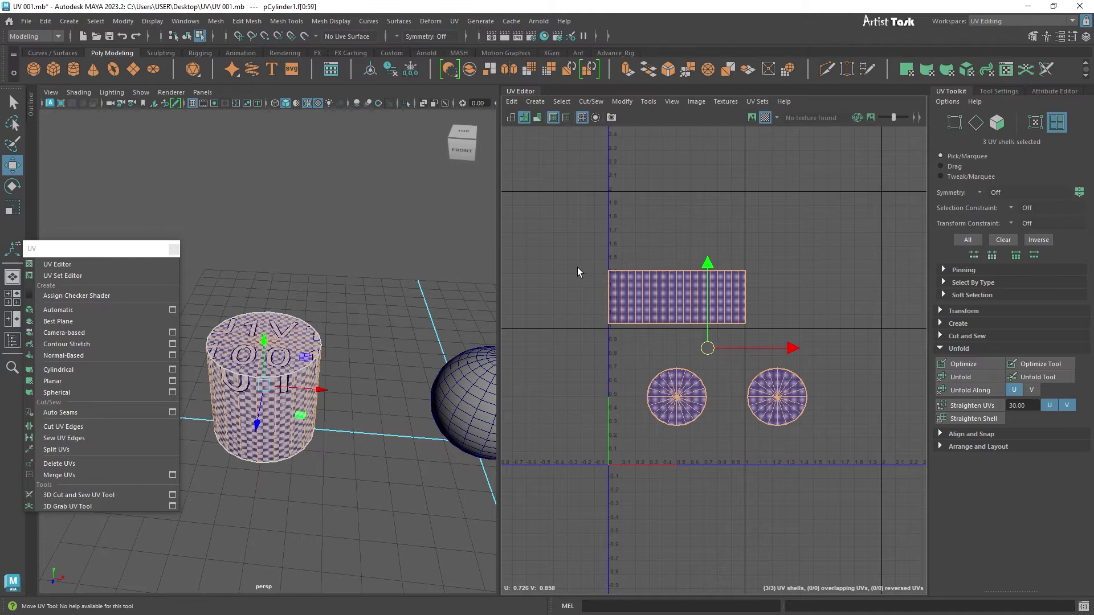
right_click_drag(577, 268, 657, 593)
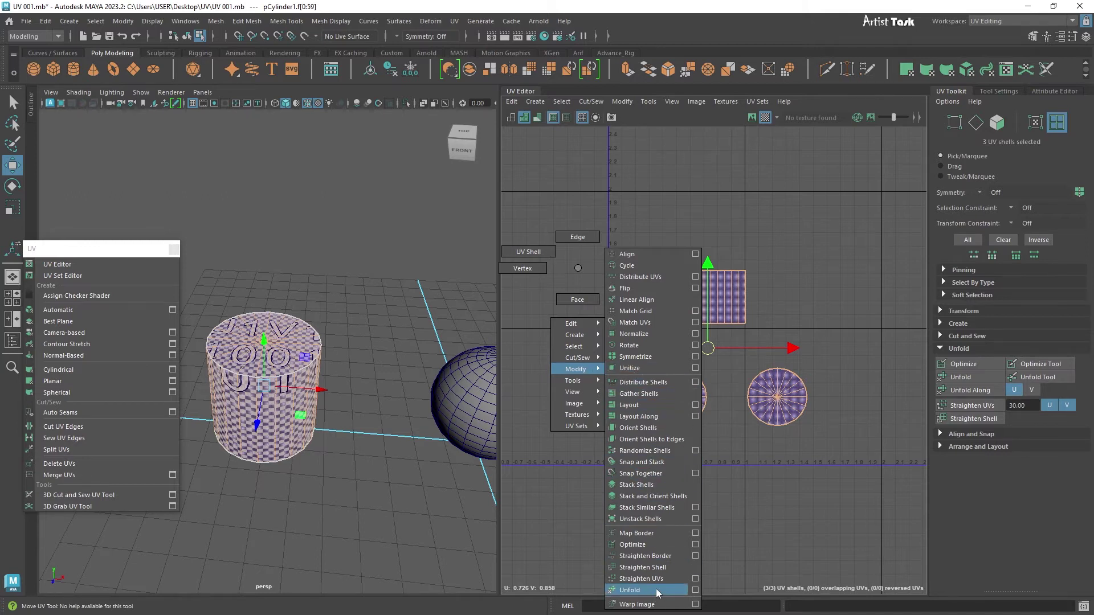
right_click_drag(656, 590, 600, 393)
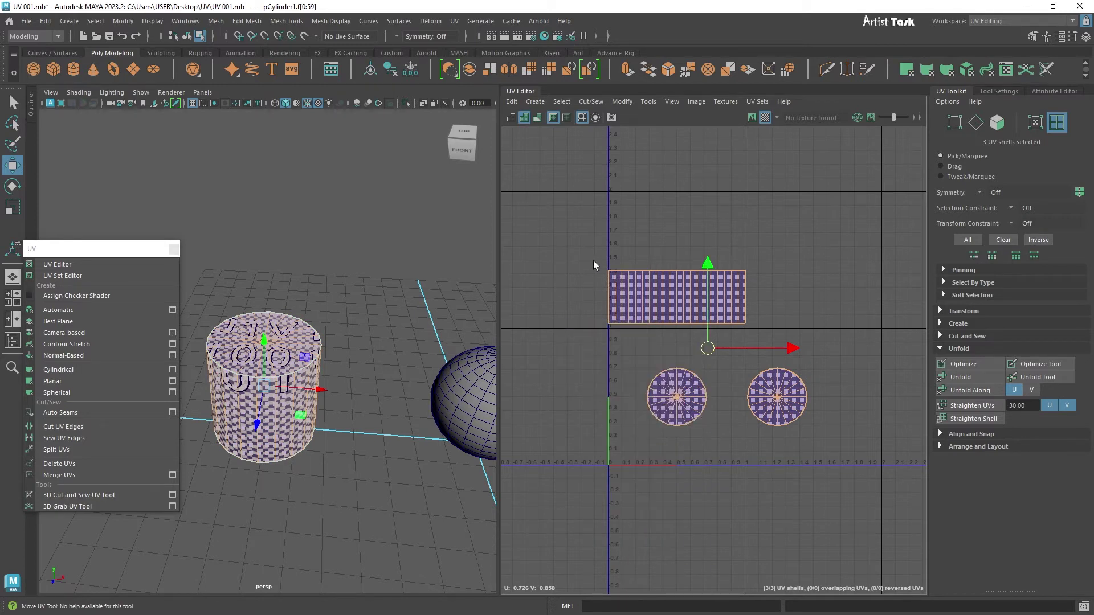
mouse_move(600, 244)
right_mouse_down()
mouse_move(462, 251)
mouse_move(591, 251)
mouse_move(601, 239)
right_mouse_up()
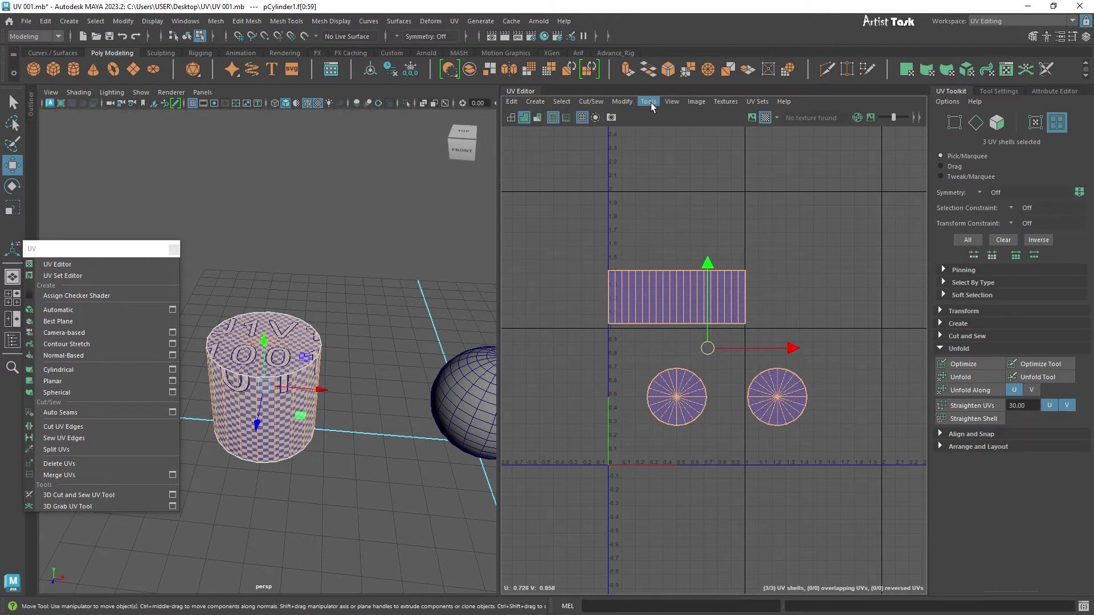
left_click(627, 104)
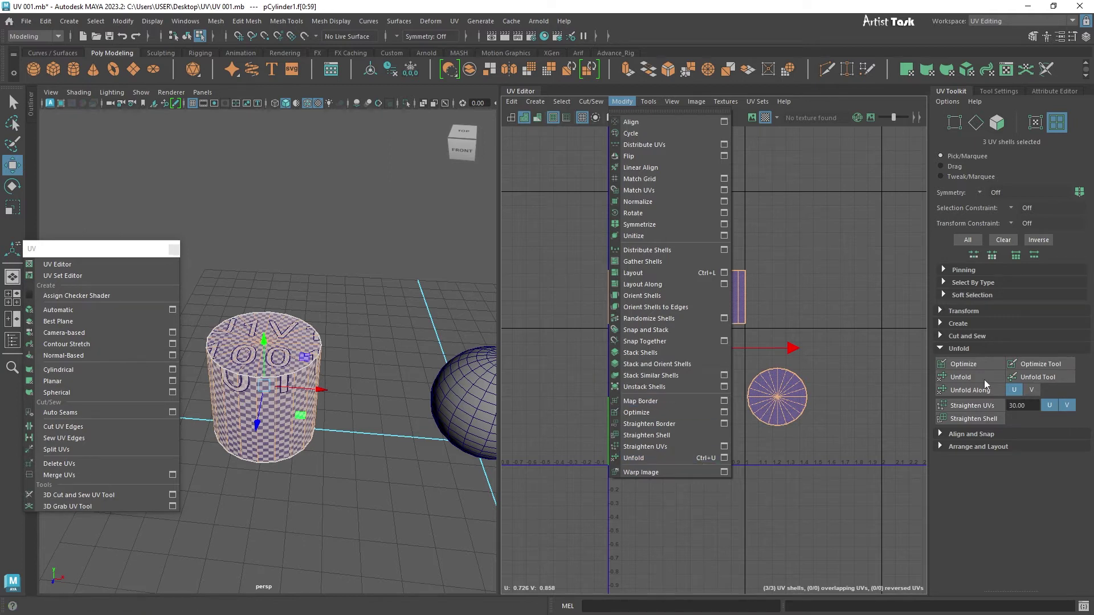
Unfold all three of the cylinder's UV shells, the side and both caps
left_click(705, 457)
left_click_drag(569, 201, 879, 531)
right_click_drag(549, 281, 383, 285, "shift")
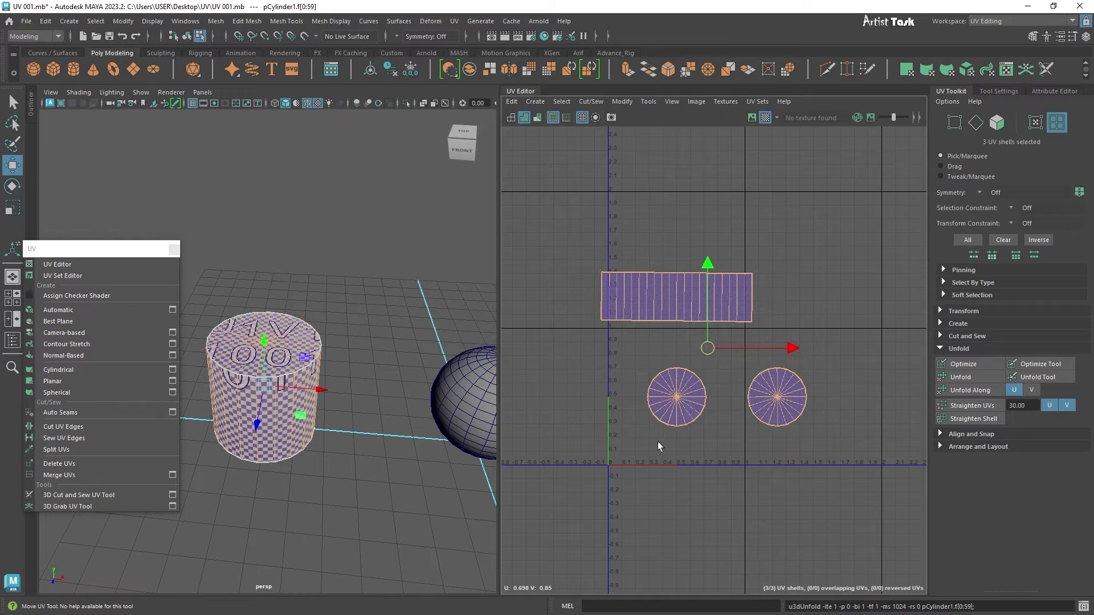
Try the automatic Layout on all three of the cylinder's UV shells, undo it, and deselect the shells
left_click(585, 398)
left_click_drag(516, 190, 907, 541)
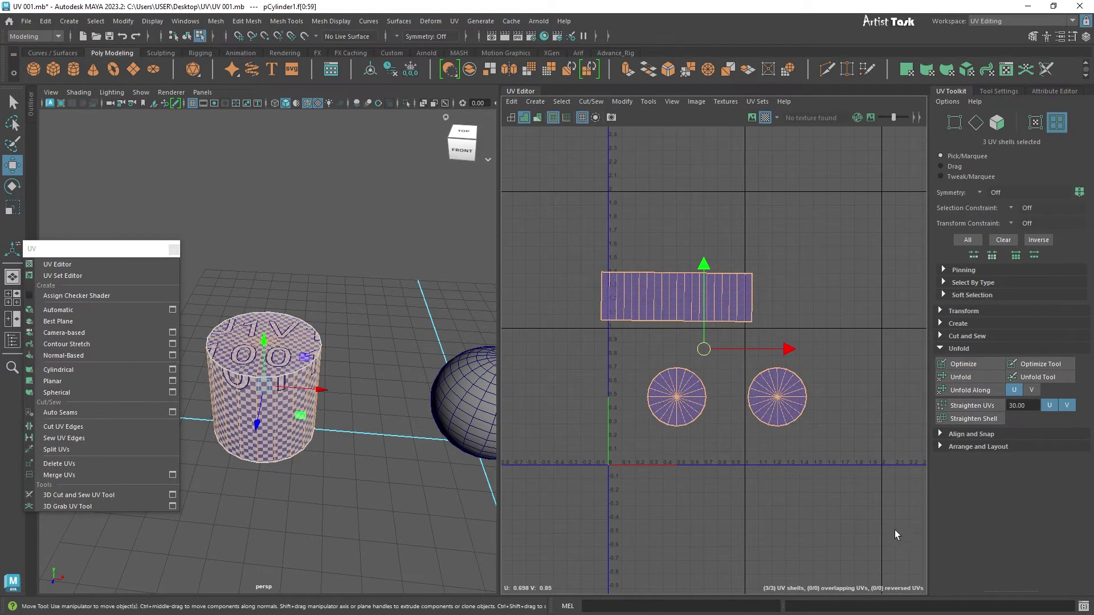
right_click(531, 297, "shift")
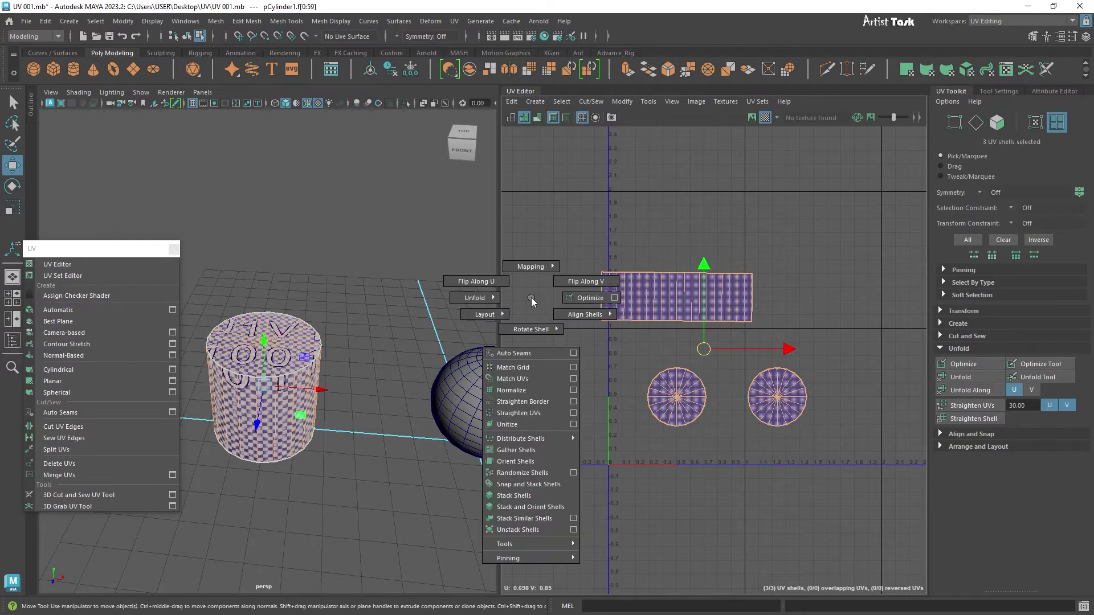
mouse_move(531, 301)
right_mouse_down()
mouse_move(402, 358)
mouse_move(549, 298)
mouse_move(532, 297)
mouse_move(549, 303)
right_mouse_up()
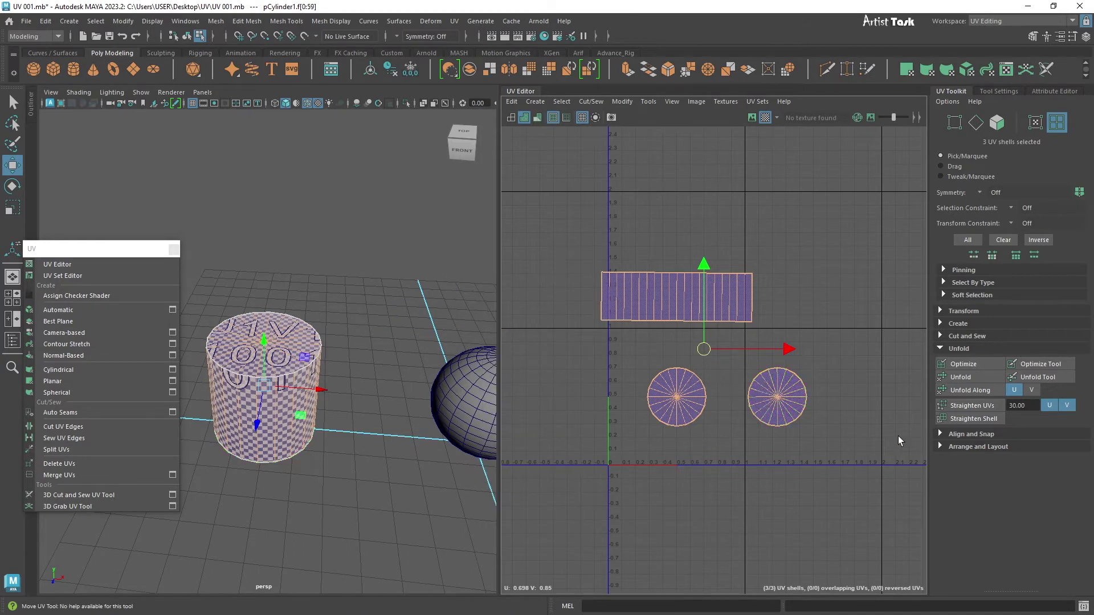
left_click(970, 448)
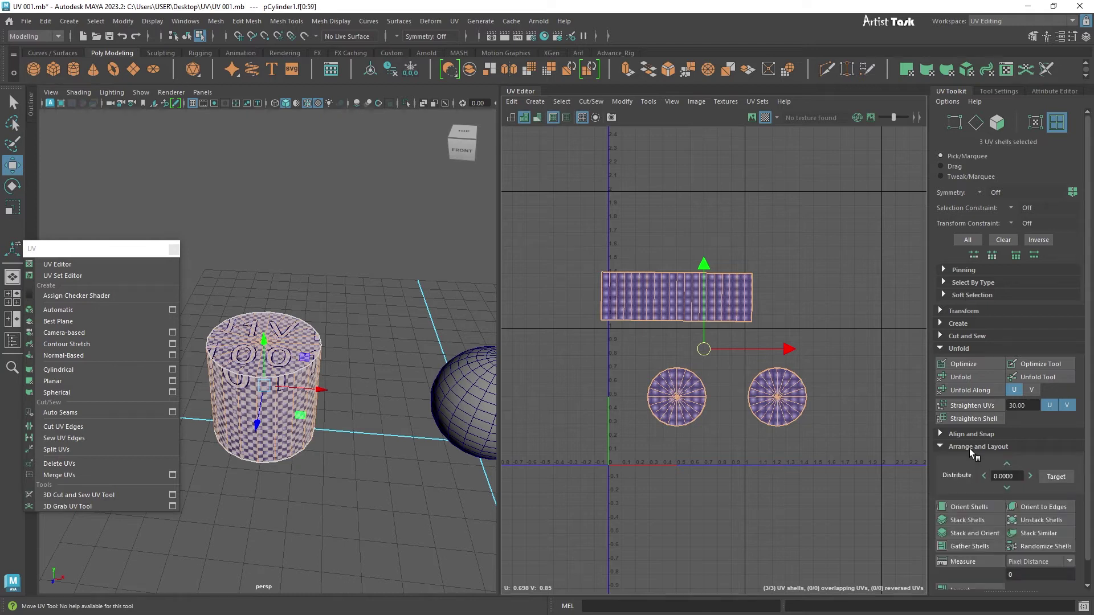
scroll(949, 550, "down", 1)
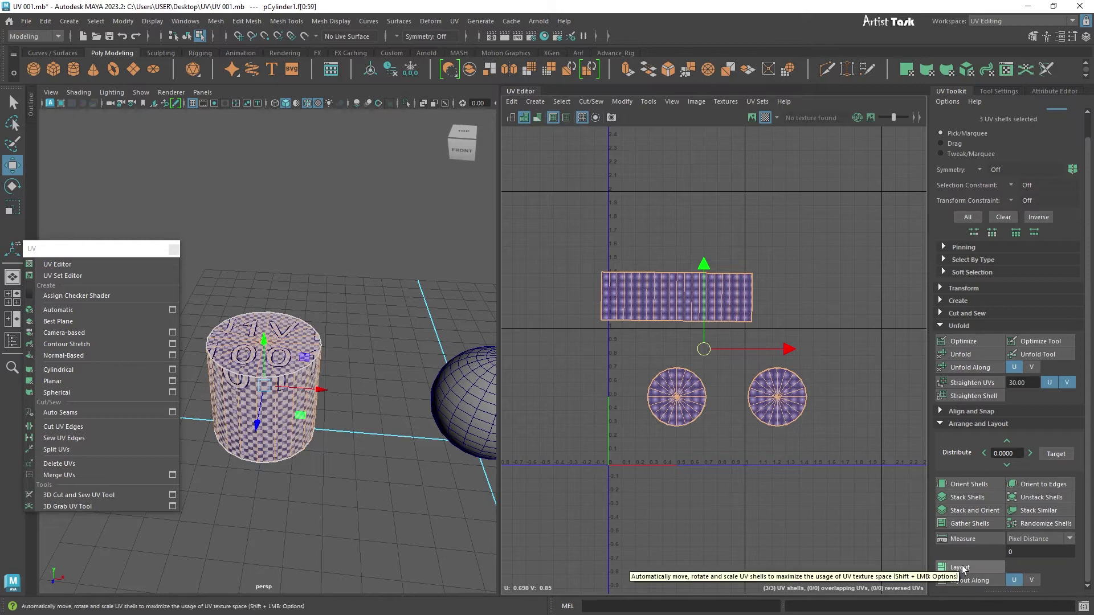
left_click(963, 569)
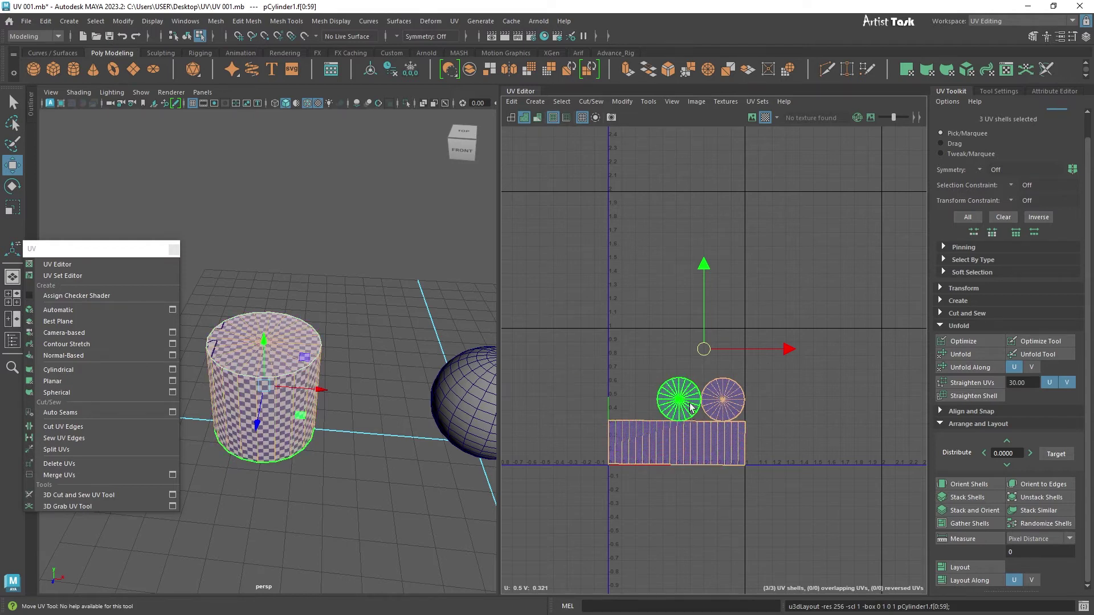
key("ctrl+z")
left_click(689, 459)
Examine the checker pattern on the cylinder's side and top cap to compare the size of the squares
right_click_drag(308, 480, 415, 489, "alt")
left_click_drag(414, 490, 461, 436, "alt")
scroll(404, 422, "up", 2)
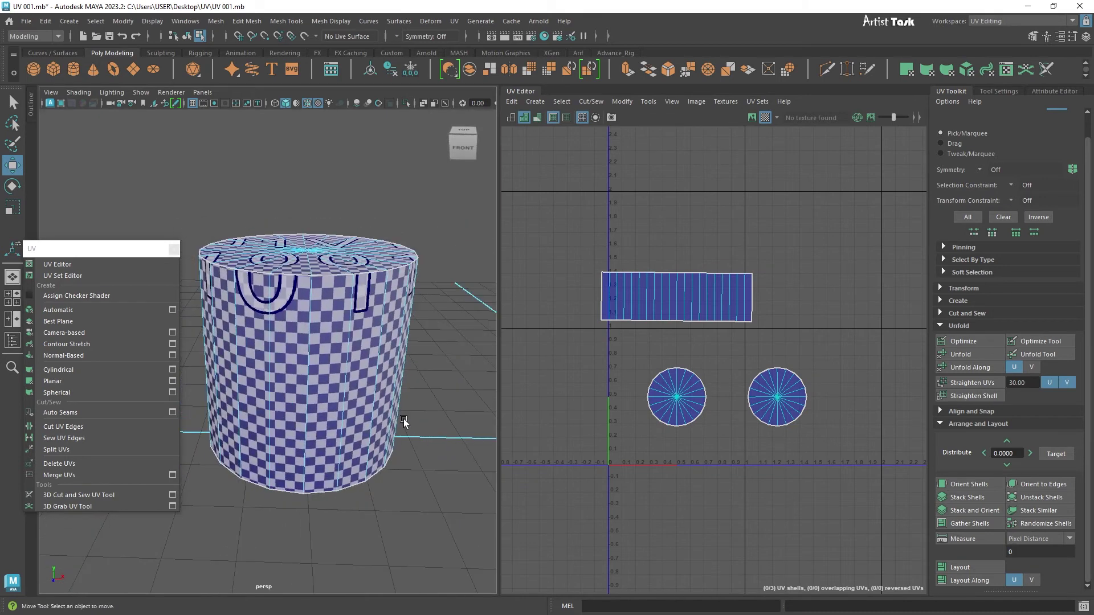
scroll(403, 422, "up", 2)
left_click(277, 367)
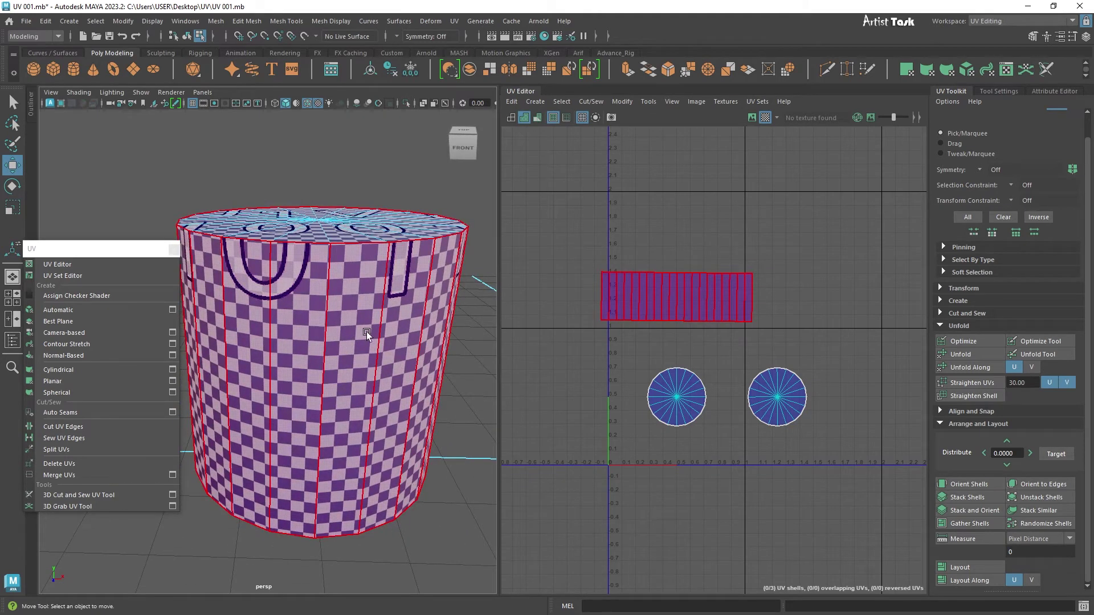
scroll(448, 403, "down", 2)
left_click_drag(440, 392, 413, 443, "alt")
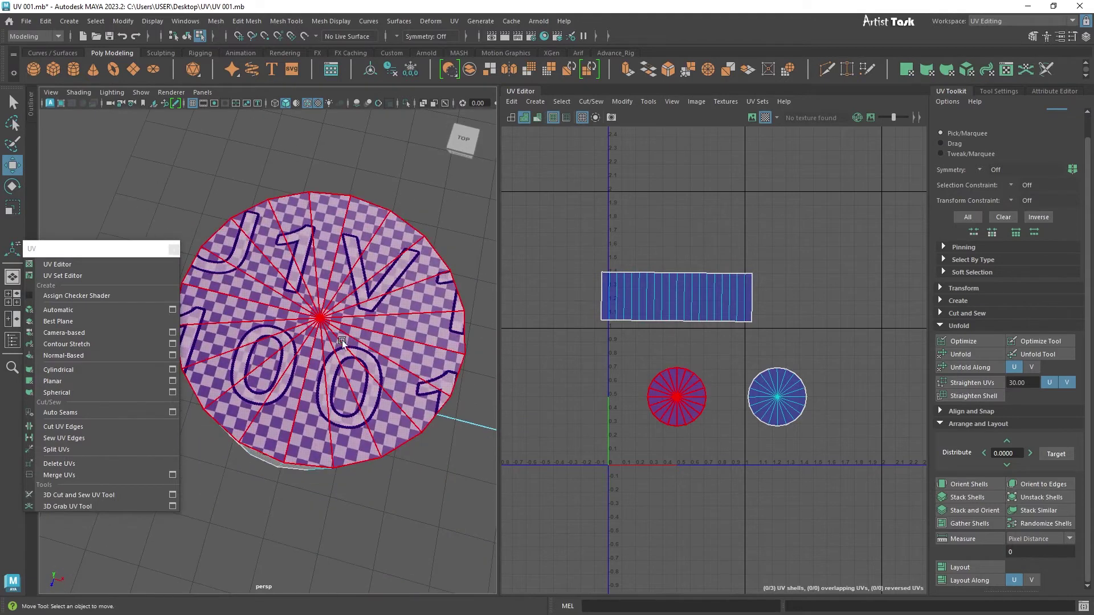
left_click_drag(437, 491, 410, 441, "alt")
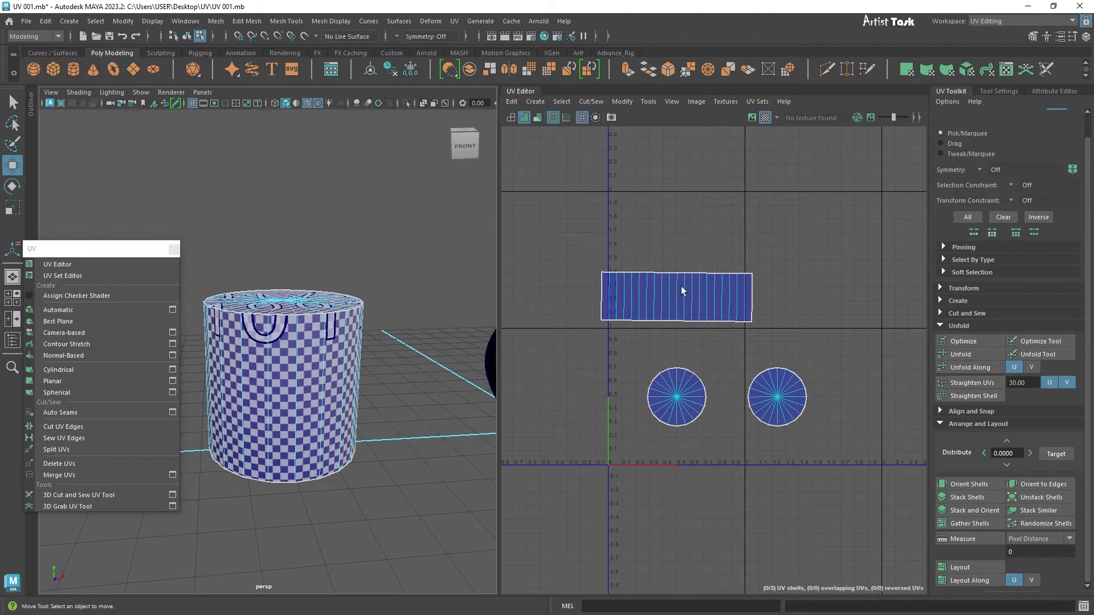
Scale the cylinder's side UV shell up uniformly to more than twice its size, and deselect it
left_click_drag(570, 237, 858, 490)
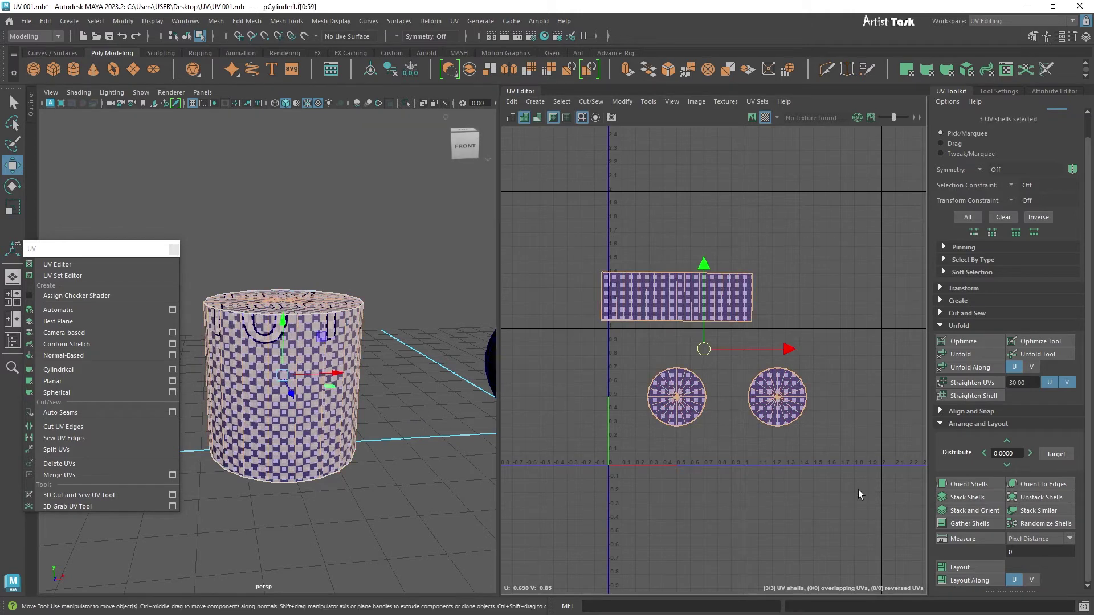
right_click(601, 221, "shift")
left_click(653, 295)
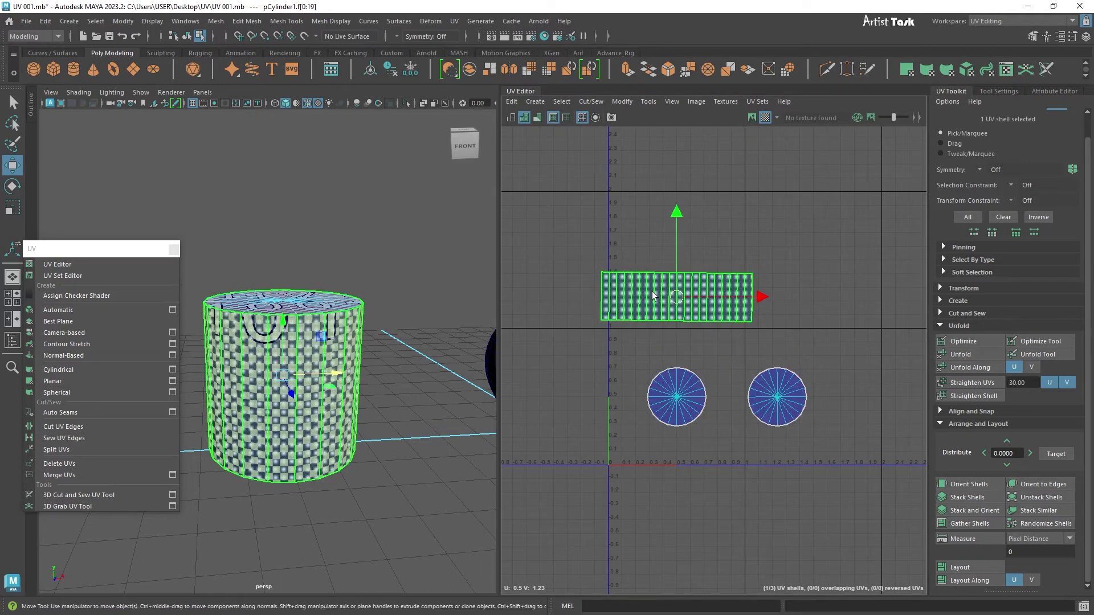
key("r")
left_click_drag(676, 297, 775, 308)
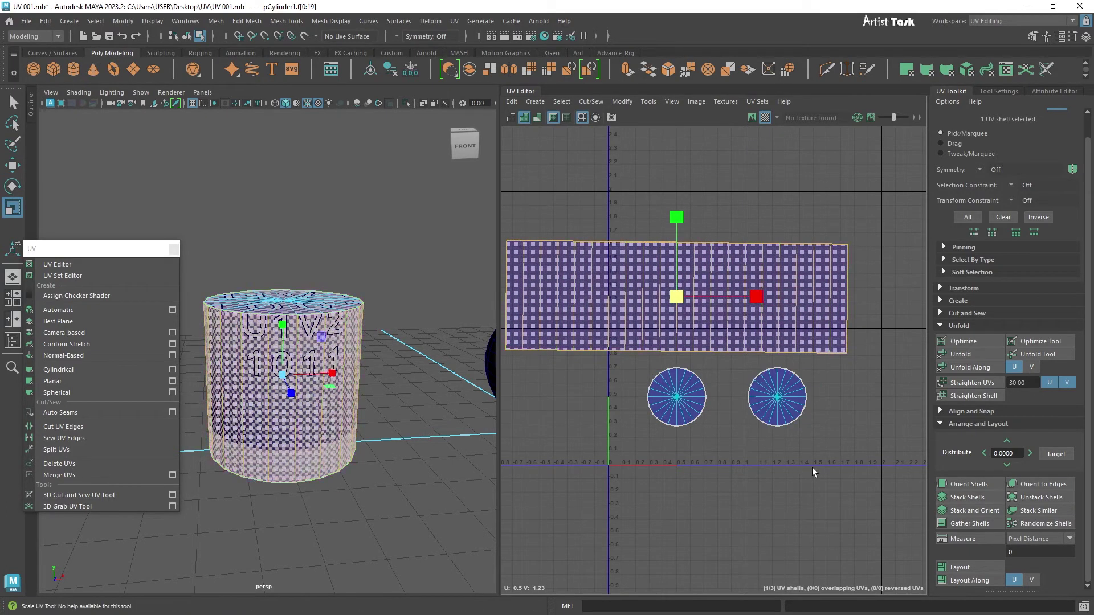
scroll(809, 466, "down", 3)
left_click(477, 437)
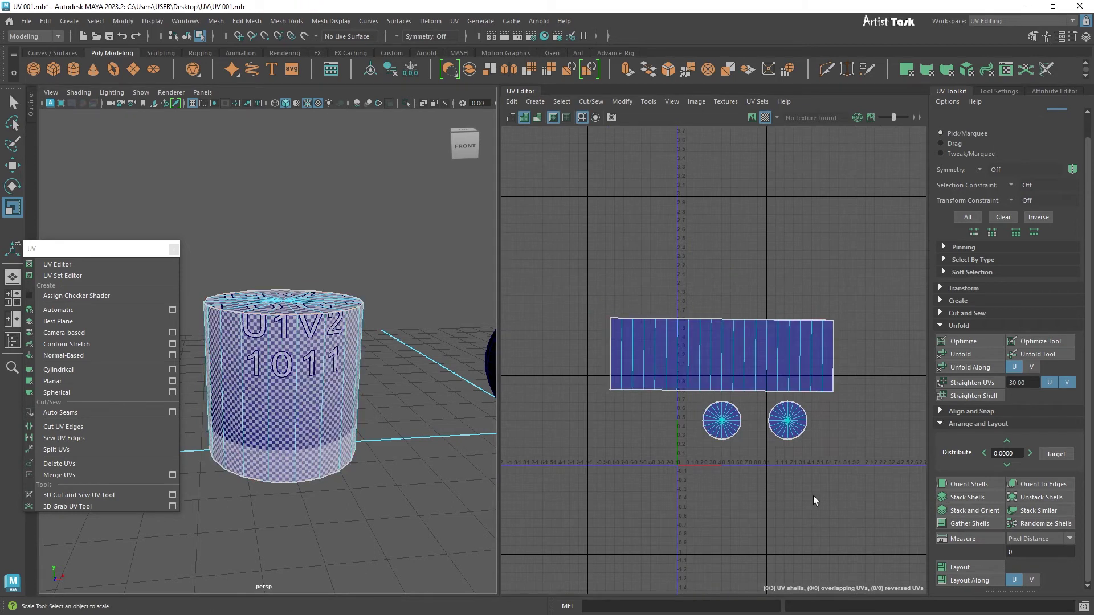
Lay out all three of the cylinder's UV shells automatically, check the checker pattern on the model, and deselect them
left_click_drag(858, 496, 537, 256)
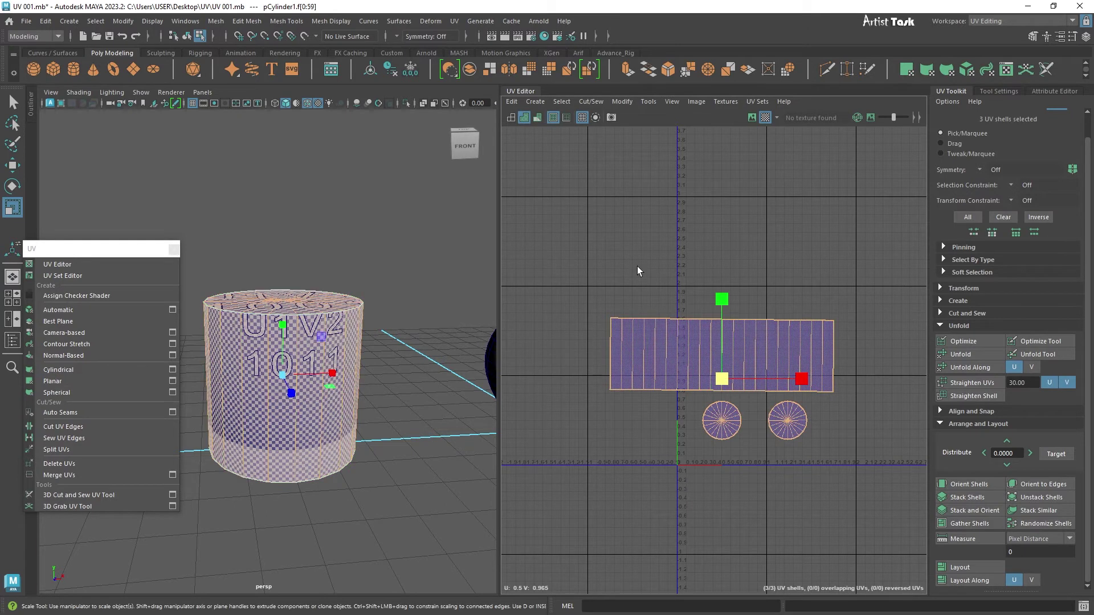
right_click_drag(637, 265, 490, 309, "shift")
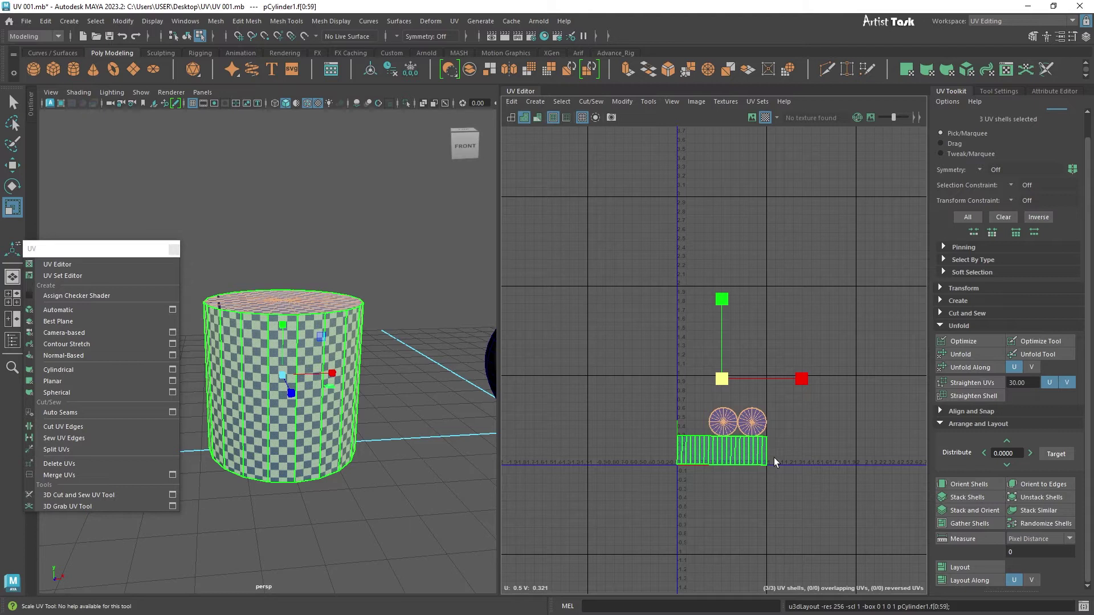
right_click_drag(720, 495, 827, 515, "alt")
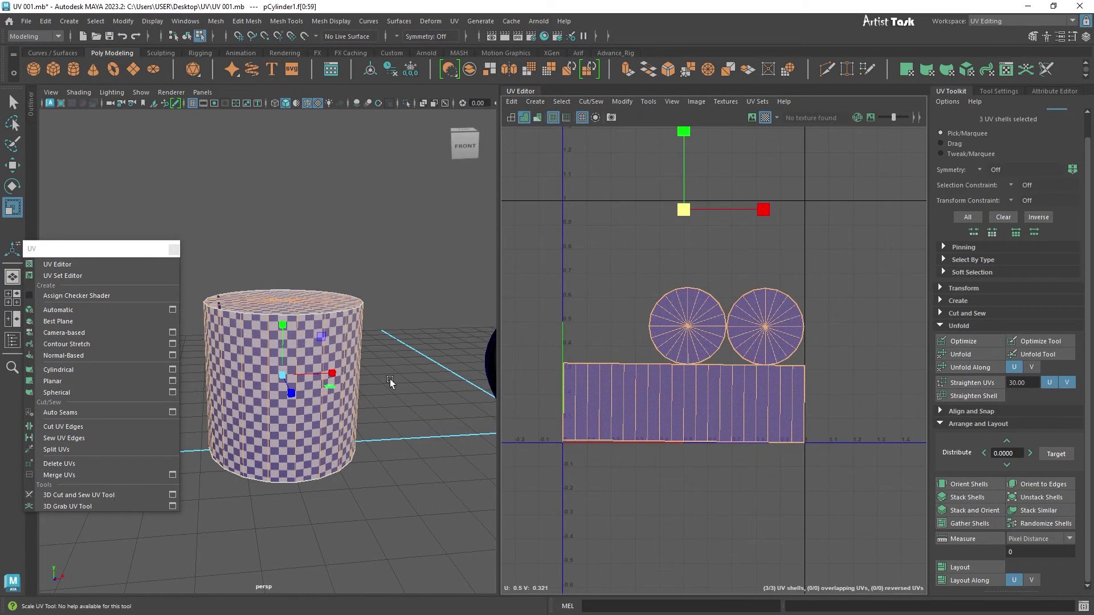
left_click_drag(390, 380, 381, 429, "alt")
right_click_drag(381, 428, 454, 441, "alt")
left_click_drag(454, 442, 373, 399, "alt")
right_click_drag(373, 399, 446, 415, "alt")
left_click(546, 485)
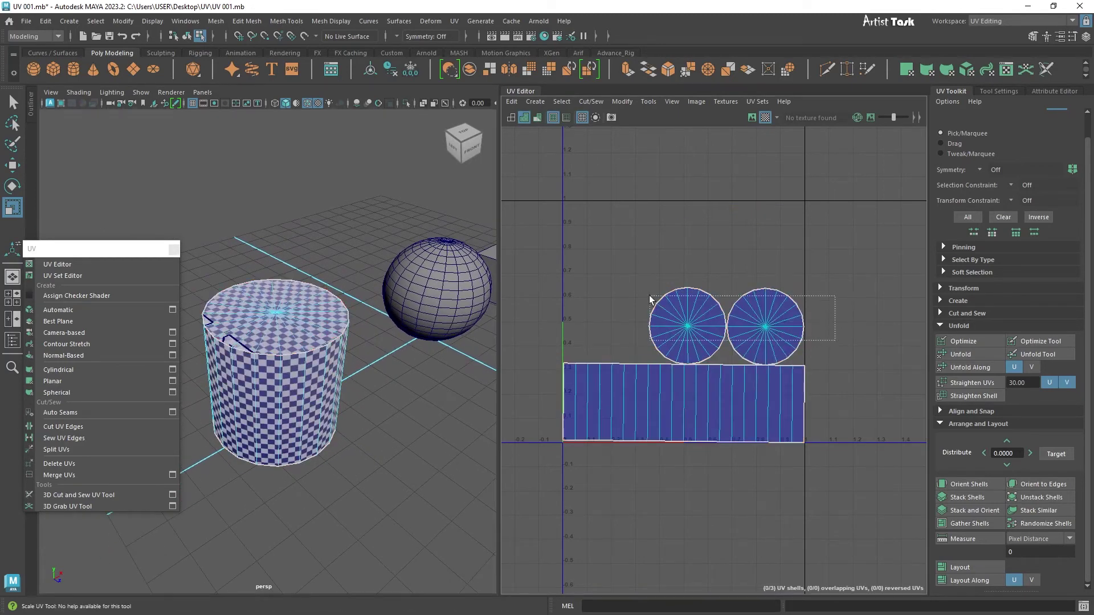
Move the two cap shells together up and away from the side shell in the UV Editor
left_click_drag(828, 345, 655, 302)
key("w")
left_click_drag(726, 326, 685, 245)
Raise the cylinder's side UV shell slightly so it sits just inside the lower edge of the 0–1 UV square
left_click(706, 424)
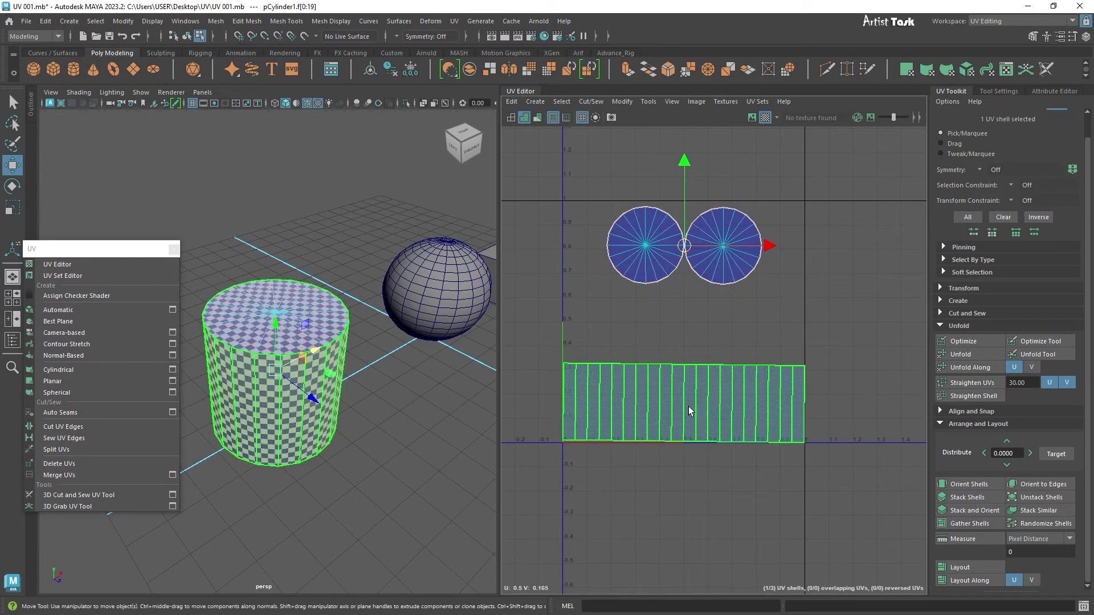
left_click(689, 409)
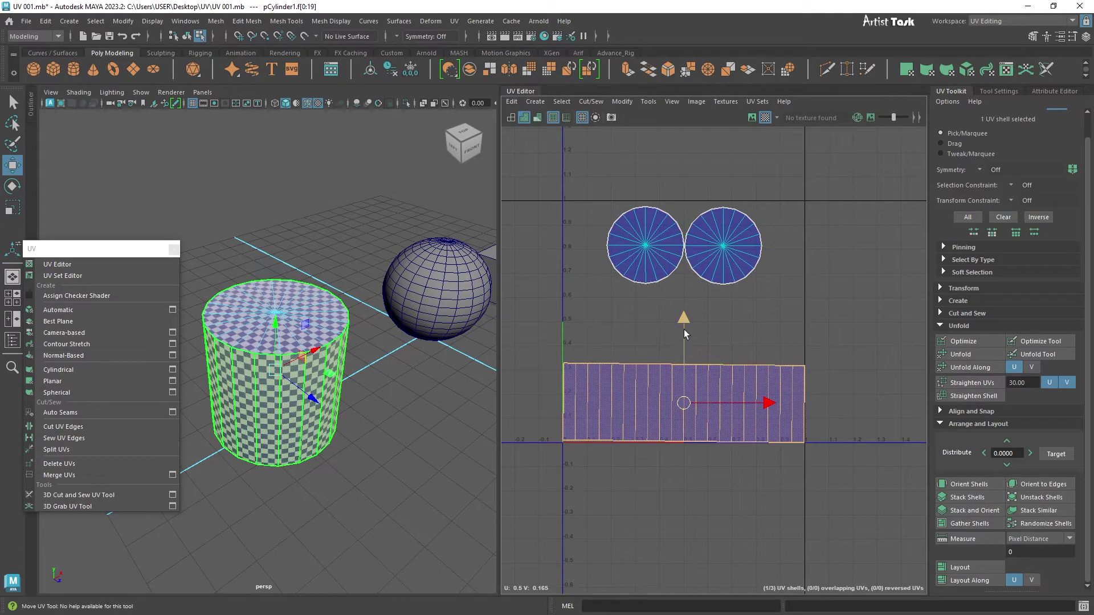
right_click(725, 306)
left_click(676, 291)
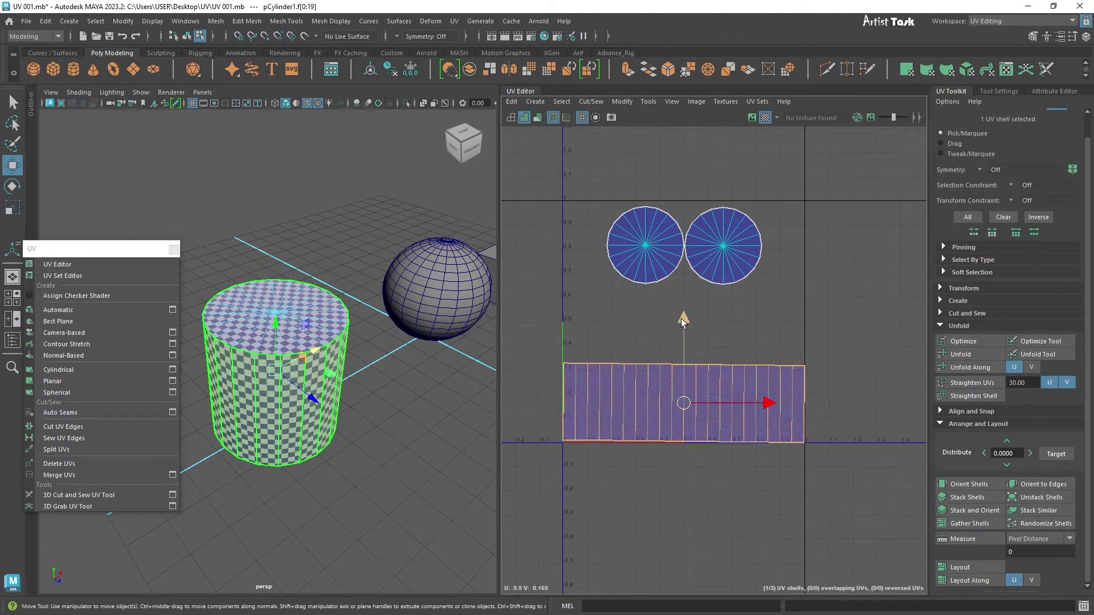
left_click_drag(682, 319, 682, 307)
right_click_drag(712, 324, 760, 326)
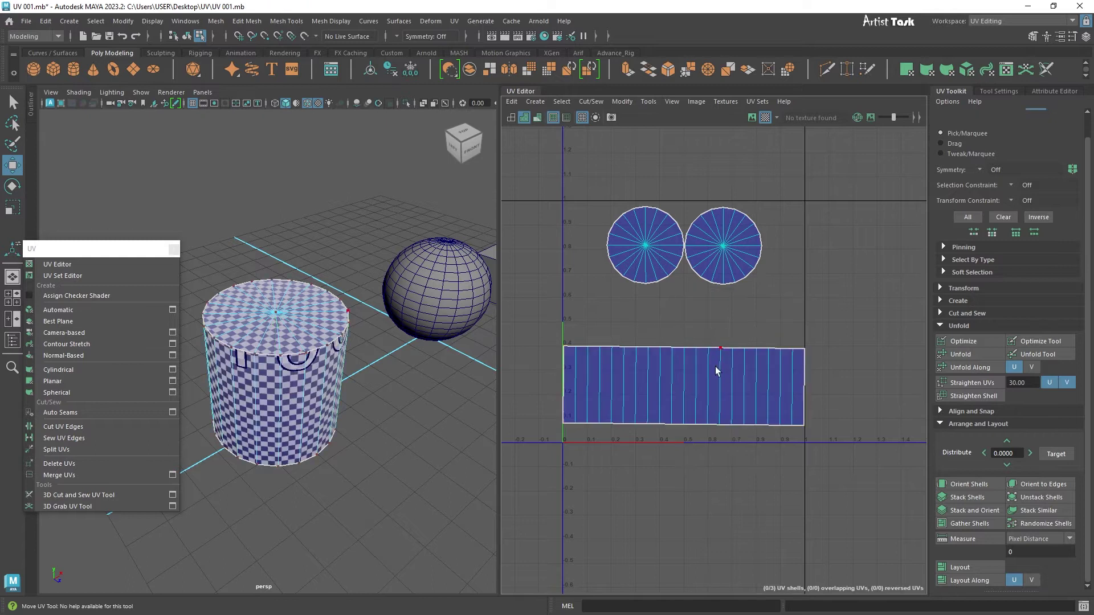
left_click_drag(686, 302, 679, 292)
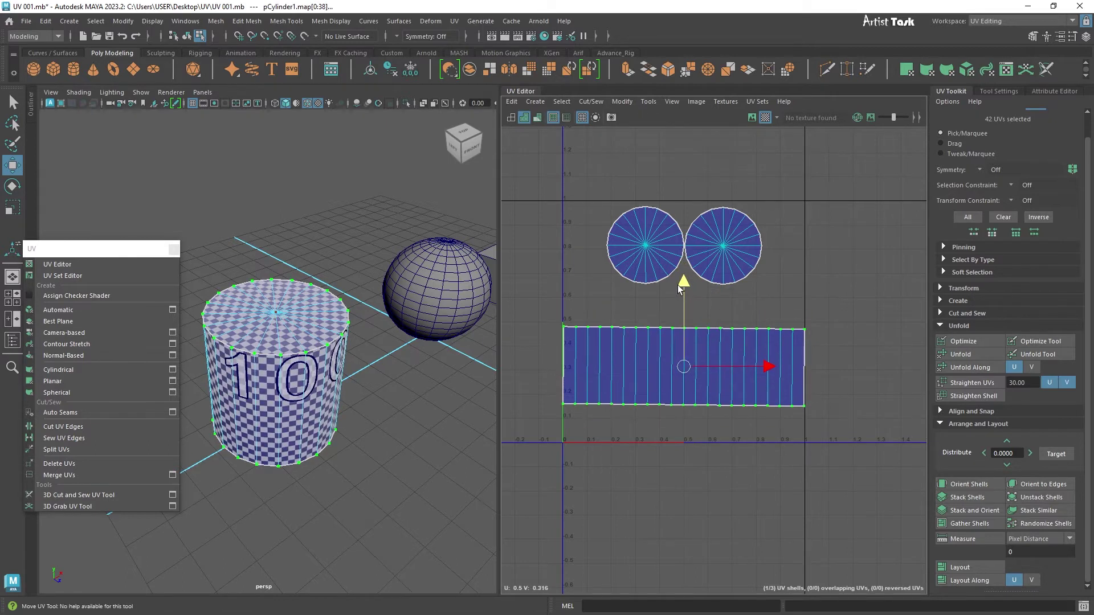
key("ctrl+z")
right_click_drag(736, 317, 686, 314)
left_click(687, 361)
left_click_drag(686, 309, 682, 320)
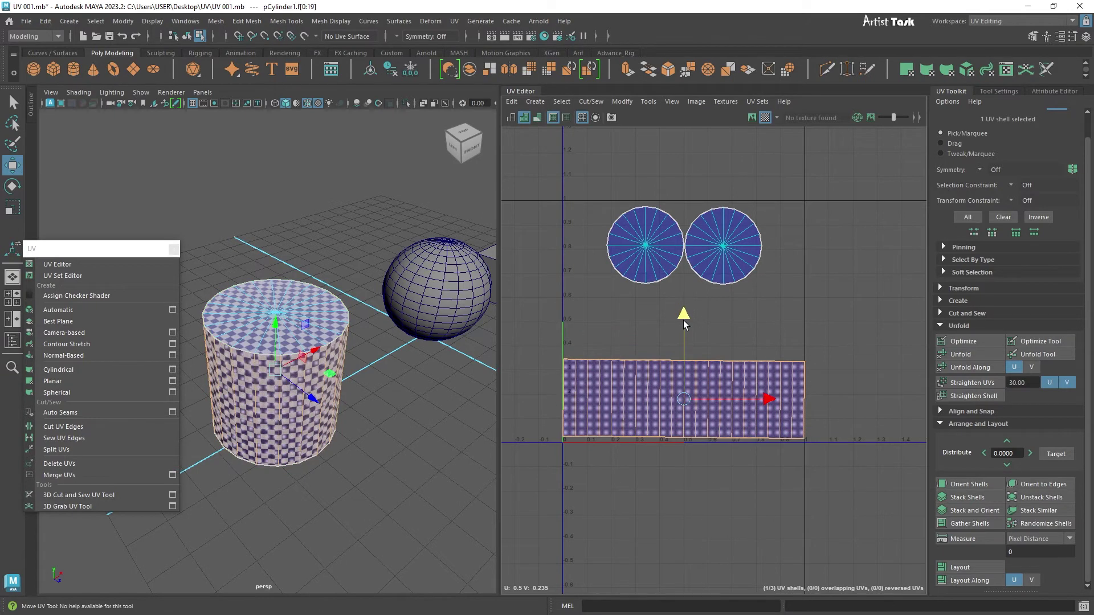
Spread the two cap shells apart, placing them near the upper corners of the 0–1 UV square
mouse_move(770, 301)
left_mouse_down()
mouse_move(646, 236)
mouse_move(680, 249)
mouse_move(680, 294)
mouse_move(760, 295)
left_mouse_up()
left_click(750, 313)
left_click(648, 308)
left_click_drag(646, 292, 604, 247)
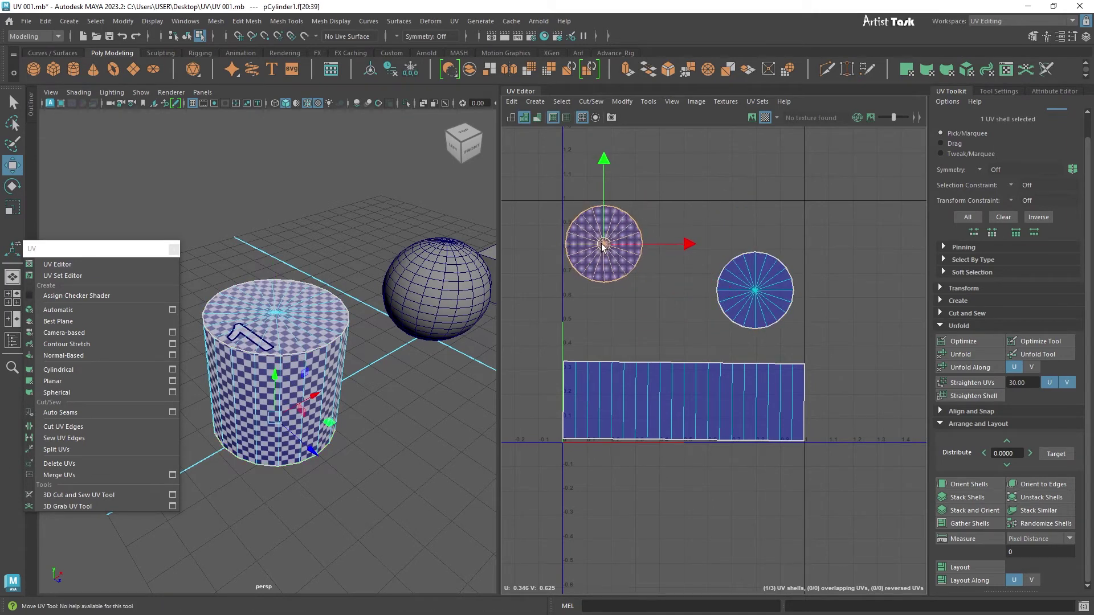
left_click(755, 293)
left_click_drag(755, 293, 755, 254)
left_click(698, 314)
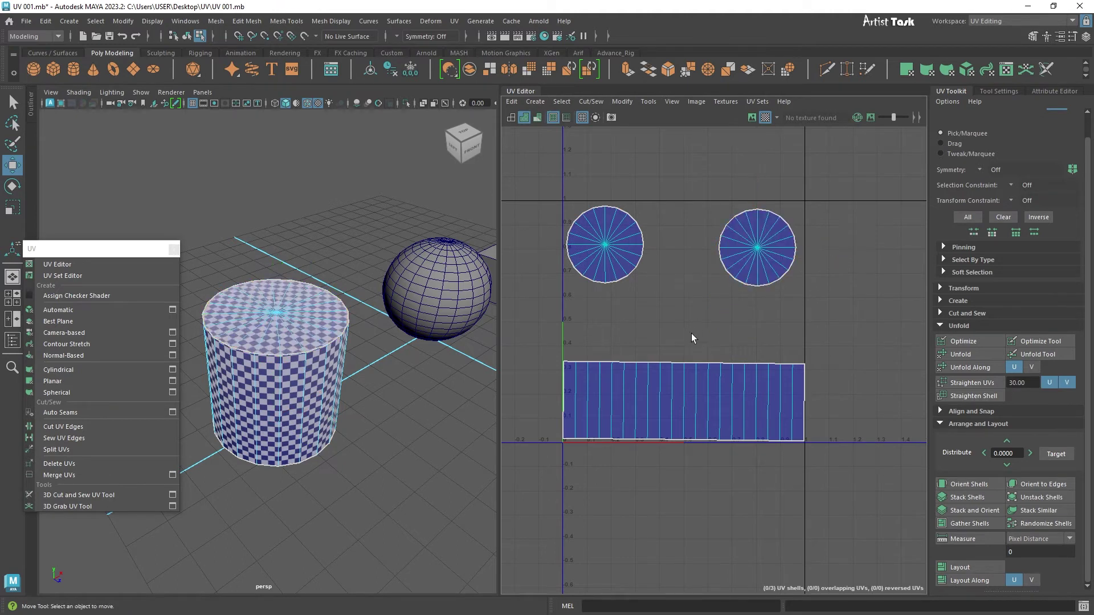
Return the cylinder to object mode, select the sphere, and turn on UV distortion shading in the UV Editor
left_click_drag(395, 441, 330, 400, "alt")
left_click(291, 329)
right_click_drag(292, 325, 350, 274)
left_click(346, 318)
left_click(335, 296)
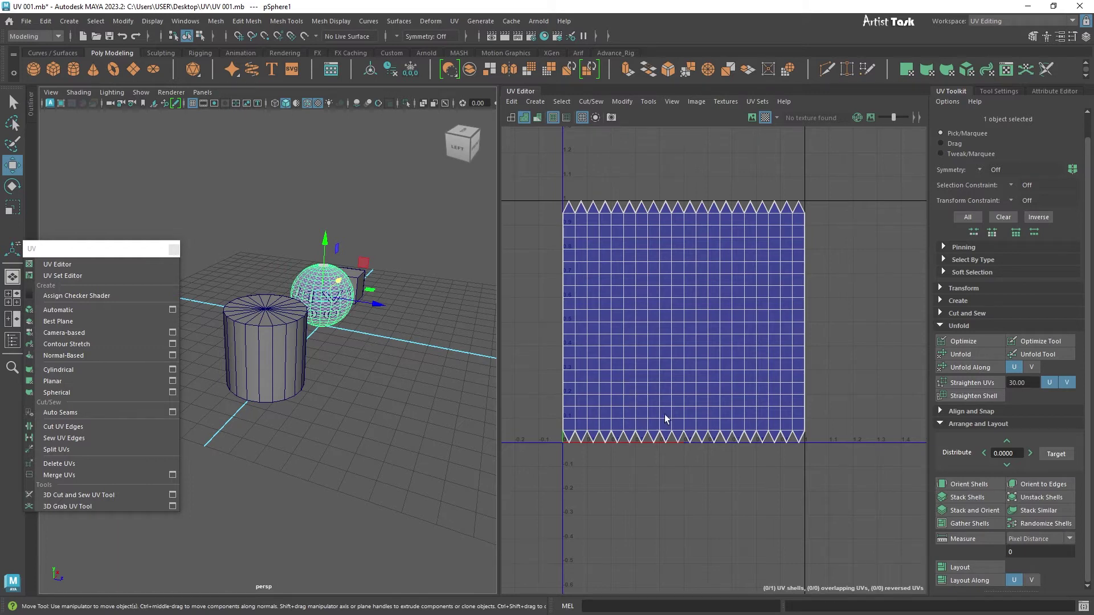
left_click(537, 119)
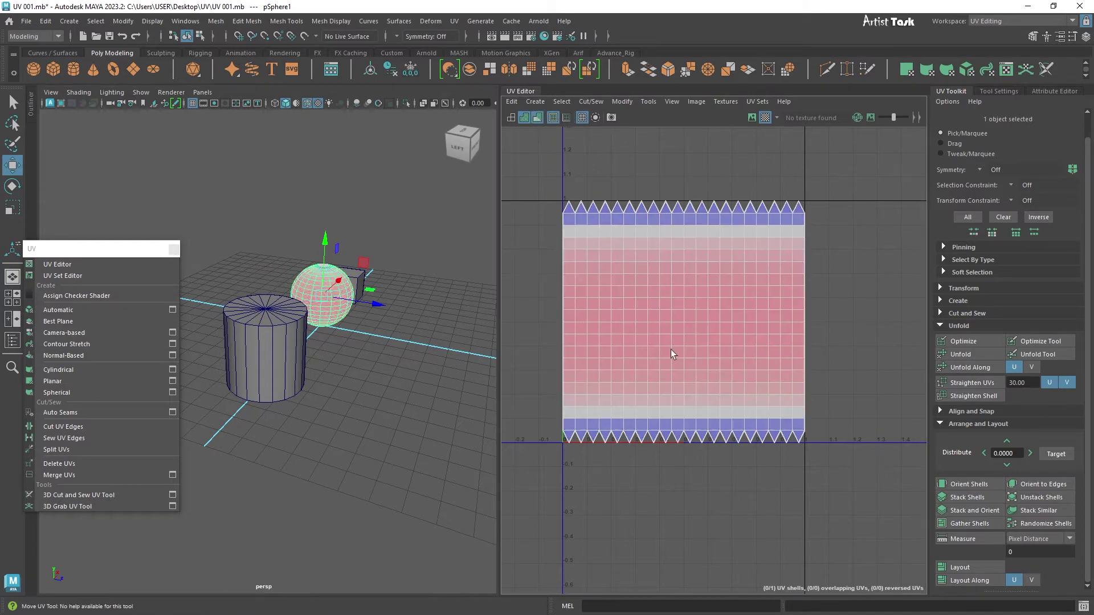
Compare the cylinder's distortion shading with the sphere's, and isolate the sphere in the viewport
left_click(277, 341)
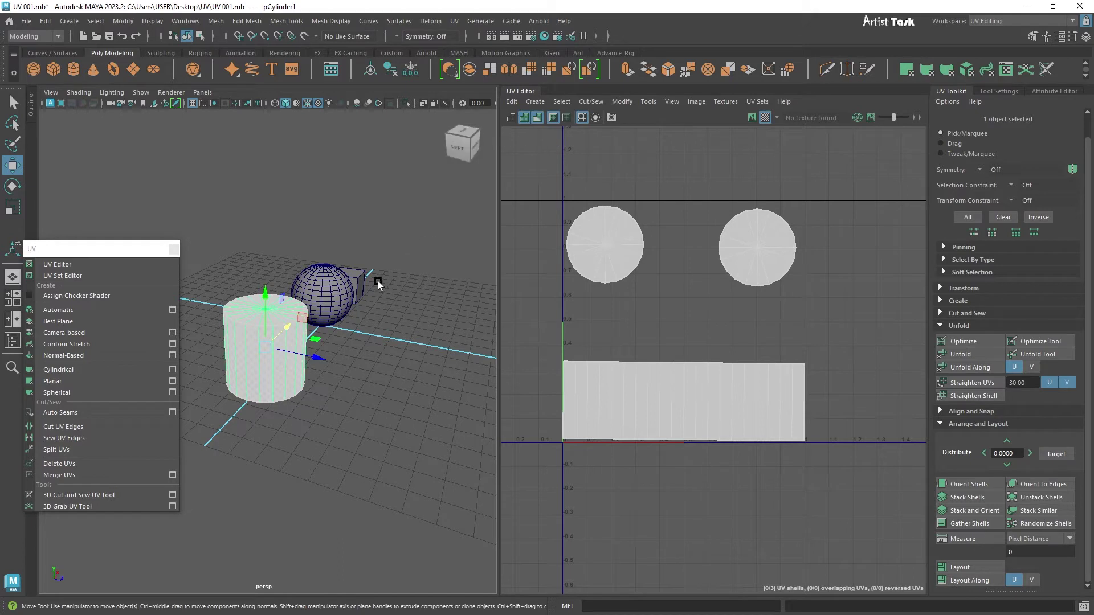
left_click(329, 286)
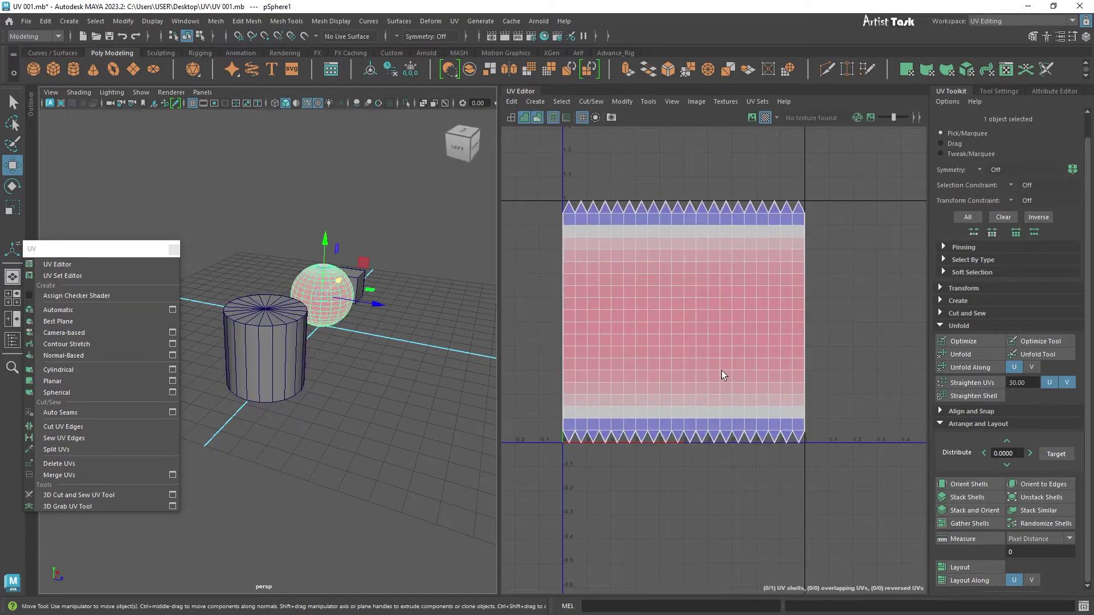
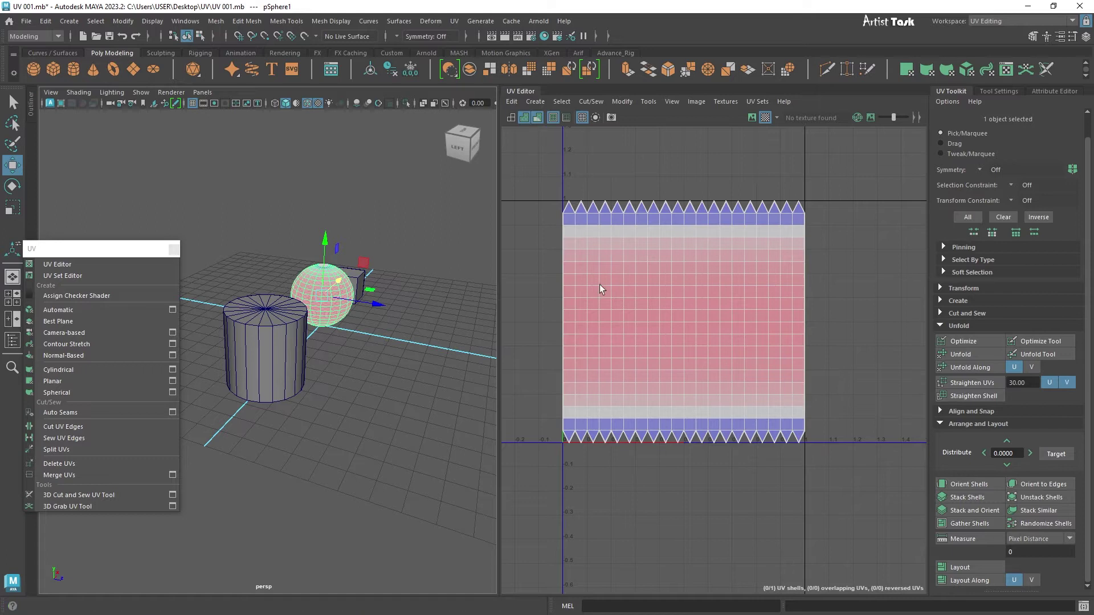
right_click_drag(369, 364, 389, 354, "alt")
middle_click_drag(389, 355, 382, 365, "alt")
key("ctrl+1")
right_click_drag(386, 366, 399, 473, "alt")
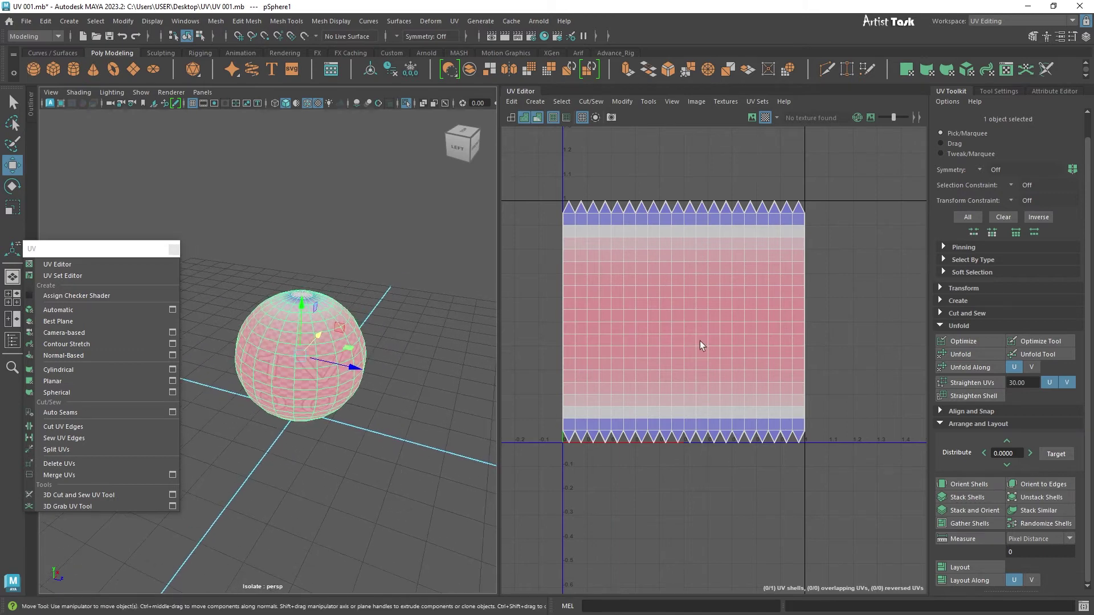
Try an Automatic UV projection on the sphere, inspect its projection planes and shells, and undo it
left_click(73, 308)
left_click_drag(313, 453, 298, 432, "alt")
right_click_drag(298, 433, 400, 464, "alt")
mouse_move(400, 464)
left_mouse_down("alt")
mouse_move(425, 455)
mouse_move(342, 454)
mouse_move(393, 456)
left_mouse_up("alt")
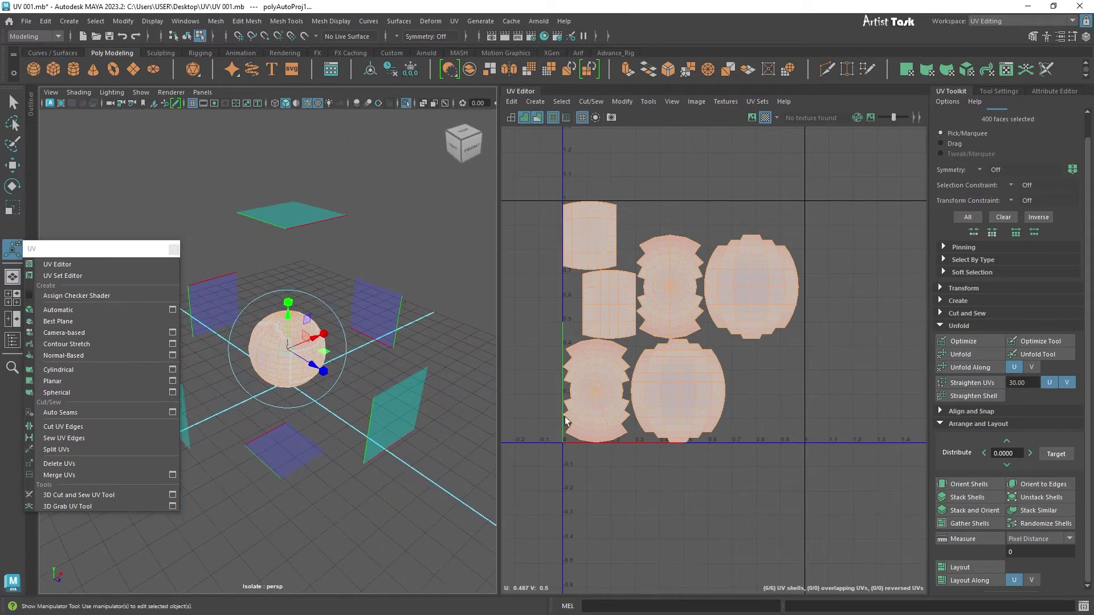
key("ctrl+z")
right_click_drag(268, 477, 407, 471, "alt")
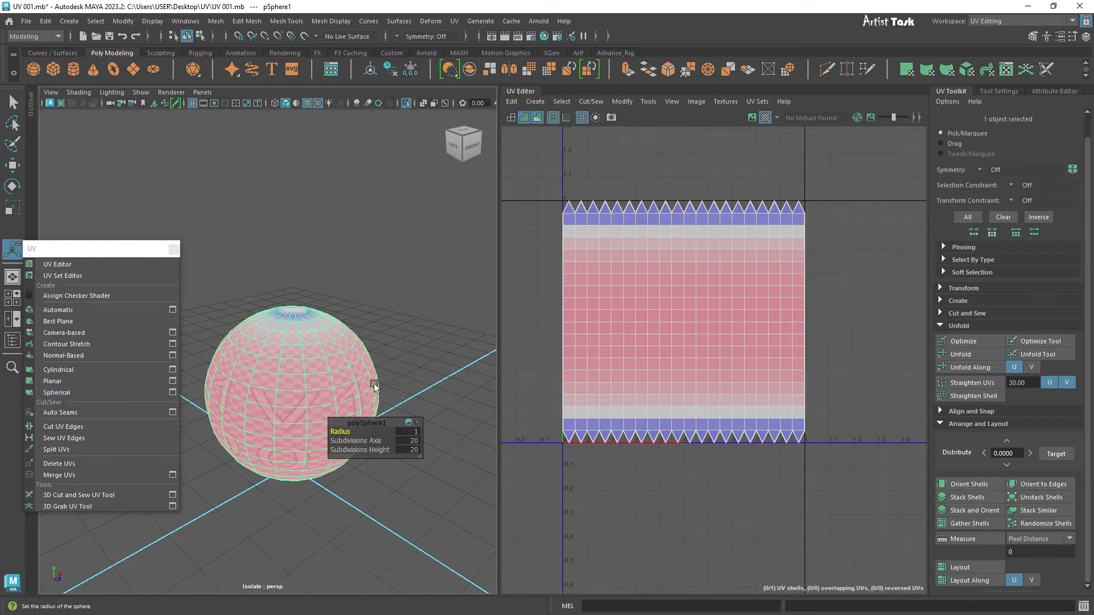
Apply a Spherical UV projection to the isolated sphere and inspect its projection manipulator from several angles
left_click(79, 391)
scroll(659, 441, "down", 3)
scroll(655, 442, "down", 3)
scroll(652, 442, "up", 4)
scroll(403, 491, "down", 3)
mouse_move(319, 478)
left_mouse_down("alt")
mouse_move(333, 514)
mouse_move(305, 476)
left_mouse_up("alt")
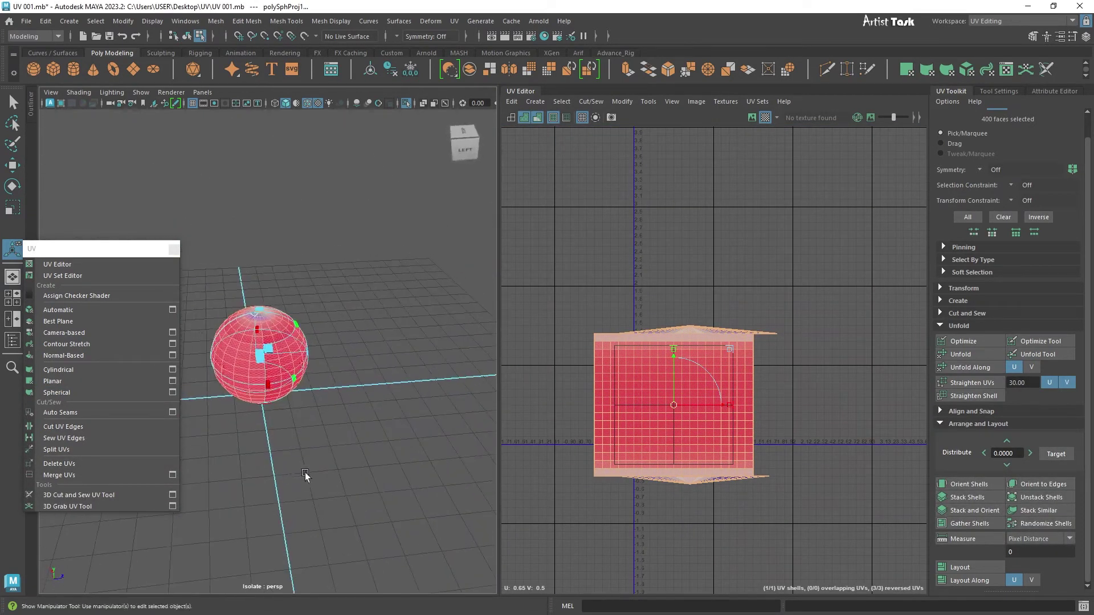
right_click_drag(305, 476, 477, 499, "alt")
right_click_drag(357, 481, 403, 486, "alt")
left_click_drag(404, 475, 355, 472, "alt")
right_click_drag(354, 471, 414, 482, "alt")
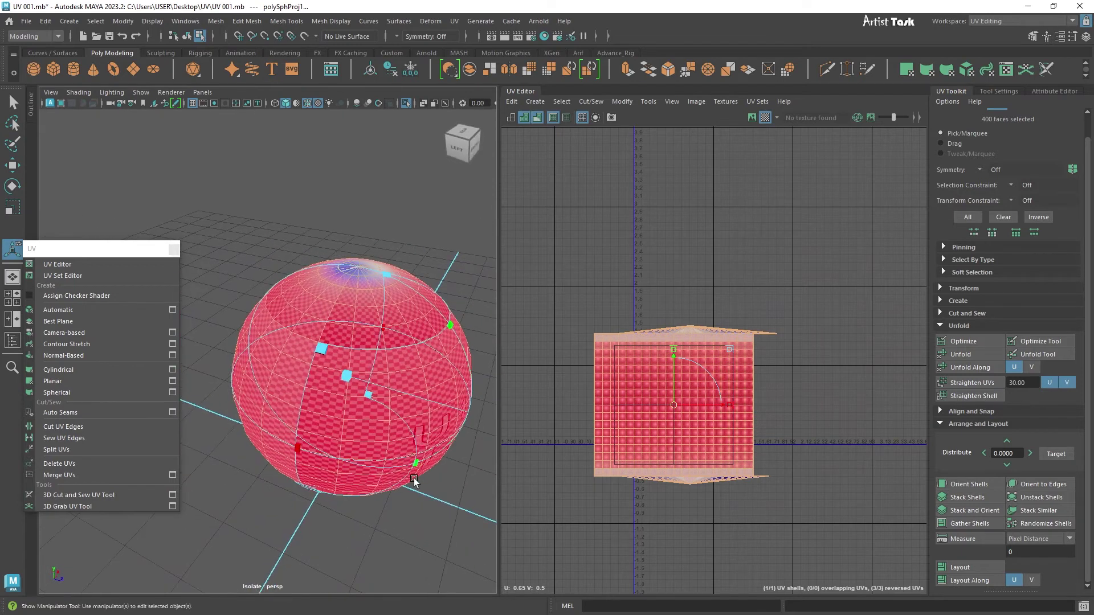
left_click_drag(364, 478, 342, 463, "alt")
right_click_drag(341, 463, 285, 459, "alt")
left_click_drag(371, 504, 378, 461, "alt")
scroll(319, 447, "up", 1)
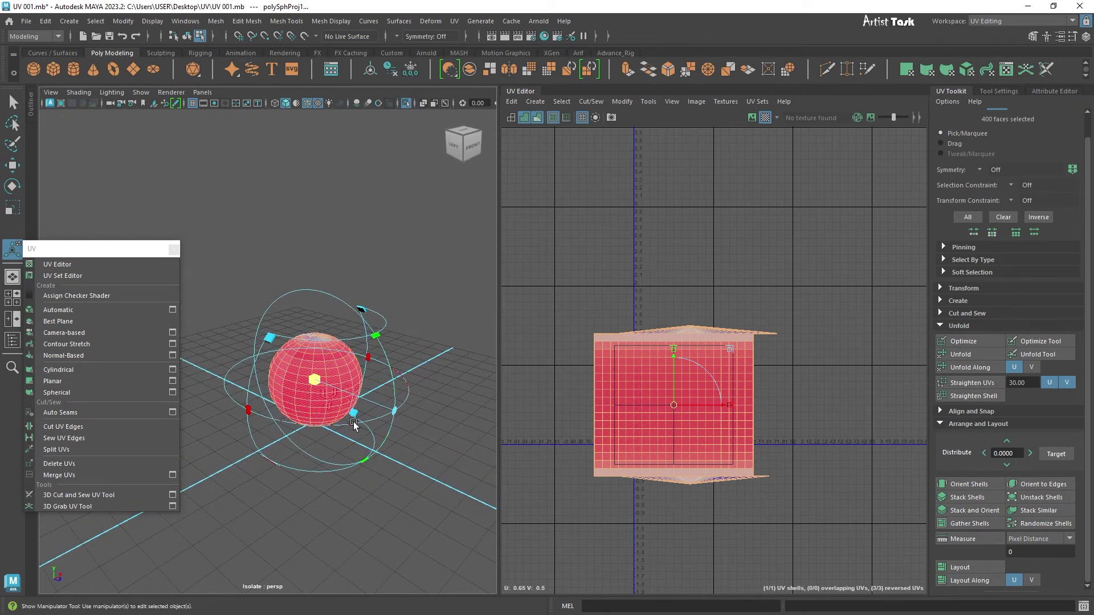
Stretch the spherical projection's horizontal sweep all the way around the sphere so the shell spans the 0–1 width
left_click_drag(363, 436, 366, 476, "alt")
right_click_drag(366, 476, 442, 522, "alt")
left_click_drag(442, 522, 342, 484, "alt")
right_click_drag(342, 484, 391, 463, "alt")
left_click_drag(312, 454, 217, 365)
left_click_drag(429, 500, 357, 476, "alt")
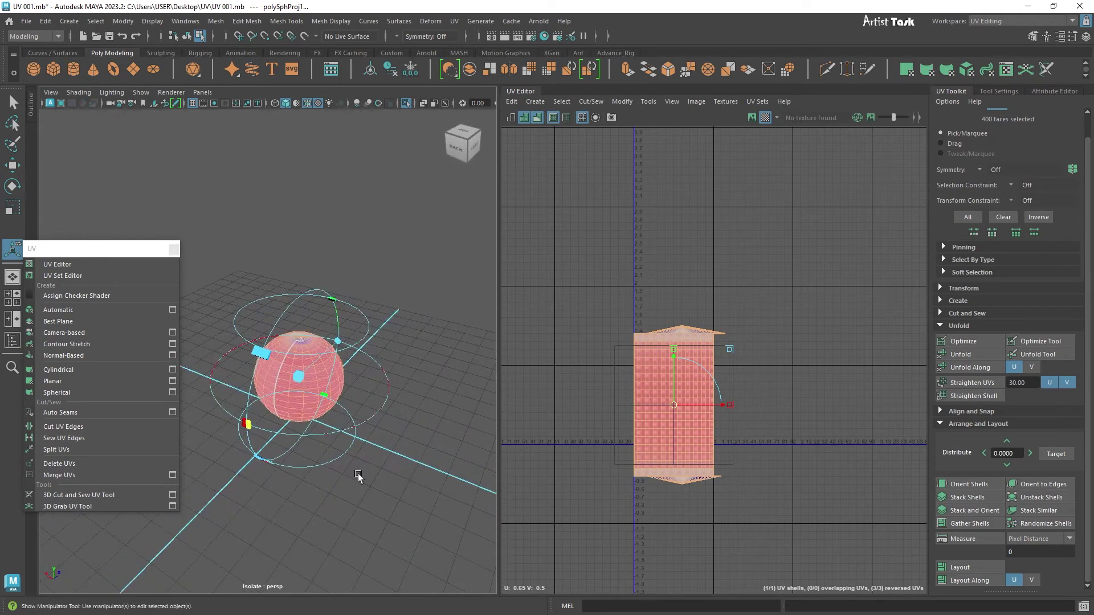
middle_click_drag(357, 475, 361, 467, "alt")
left_click_drag(251, 416, 225, 410)
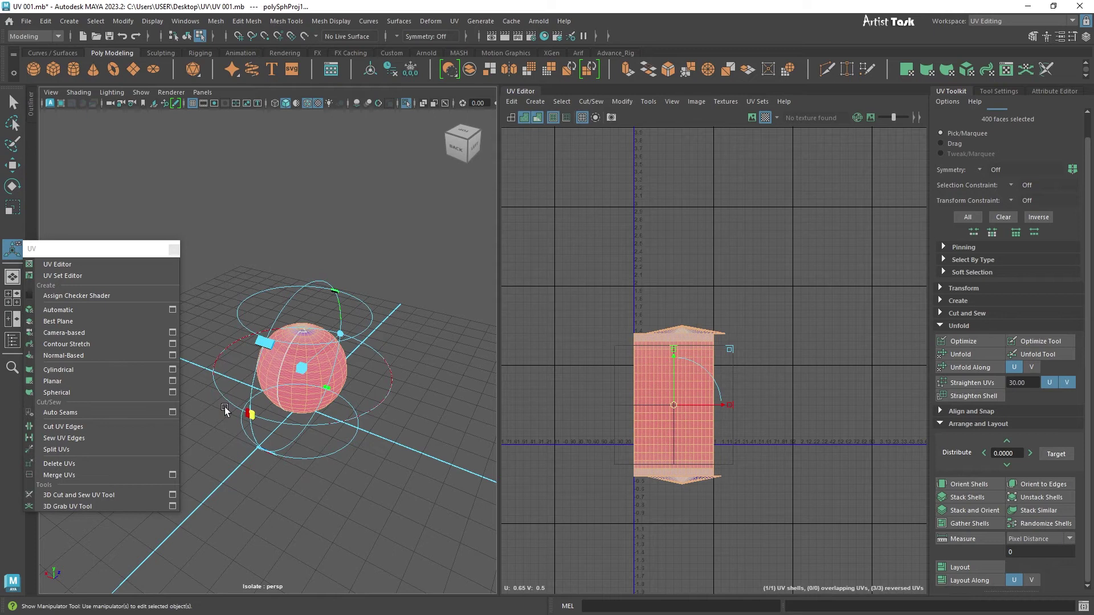
Inspect the adjusted projection manipulator around the sphere and exit it
left_click_drag(387, 495, 368, 480, "alt")
right_click_drag(368, 474, 394, 464, "alt")
middle_click_drag(394, 464, 365, 448, "alt")
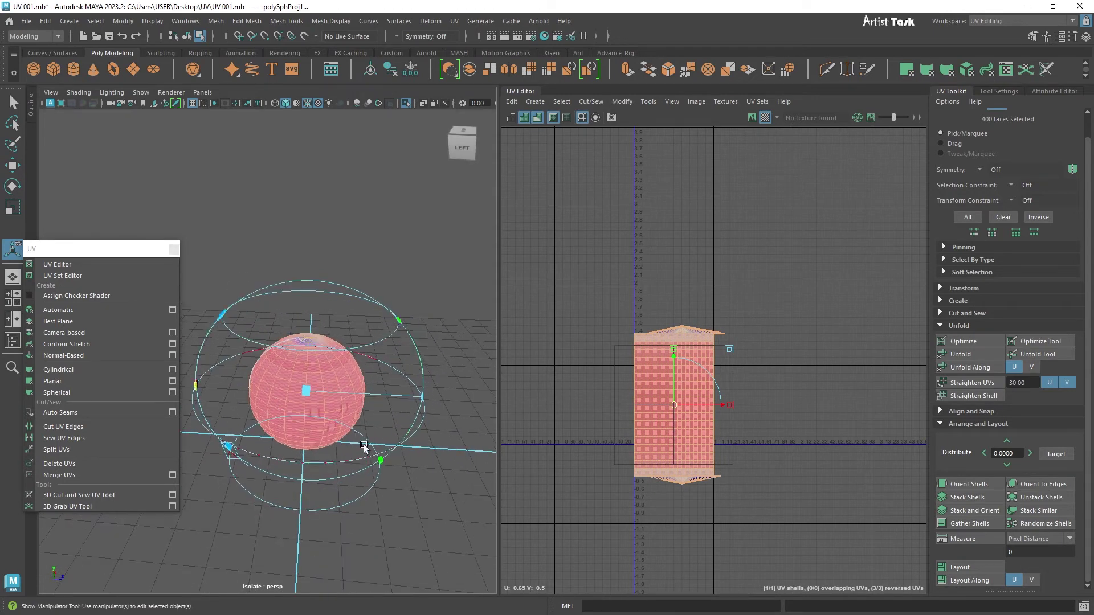
left_click_drag(350, 480, 388, 429, "alt")
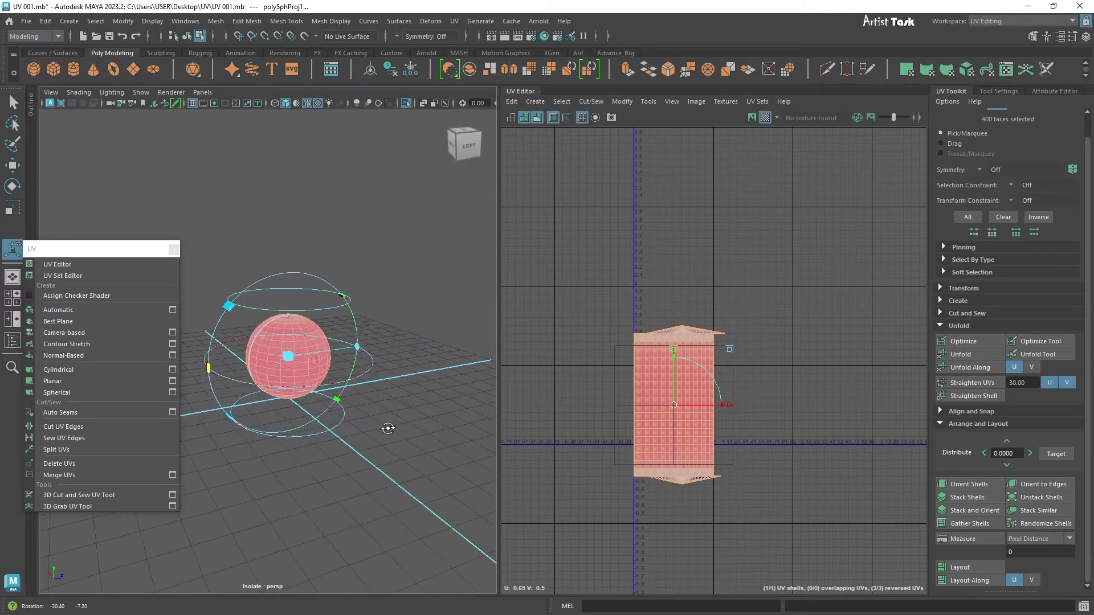
left_click(209, 369)
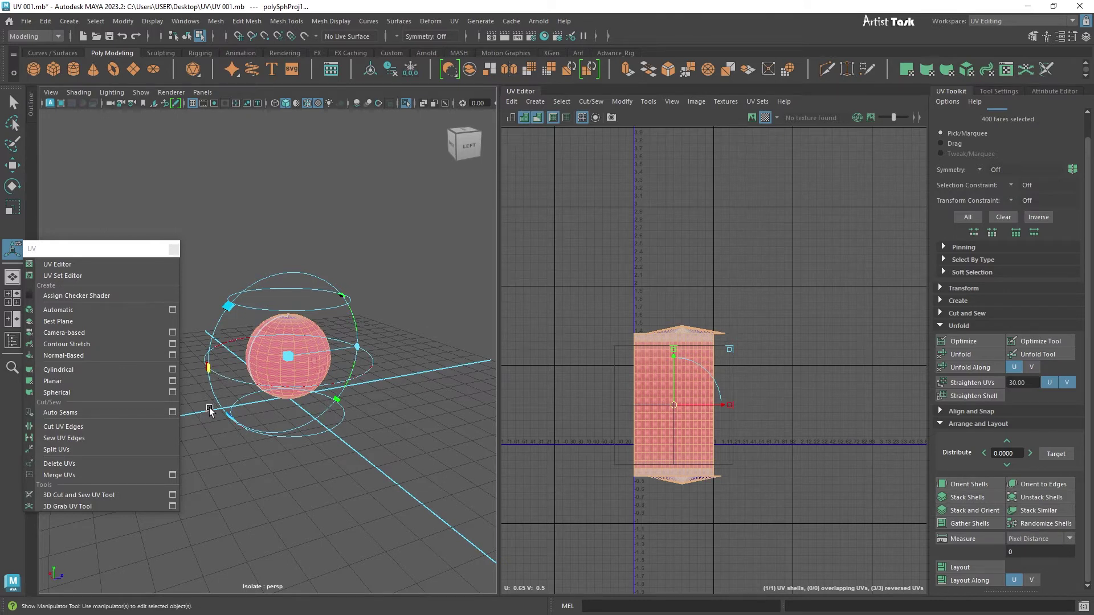
left_click_drag(279, 436, 336, 446, "alt")
right_click_drag(336, 447, 368, 428, "alt")
mouse_move(368, 427)
left_mouse_down("alt")
mouse_move(311, 420)
mouse_move(362, 422)
left_mouse_up("alt")
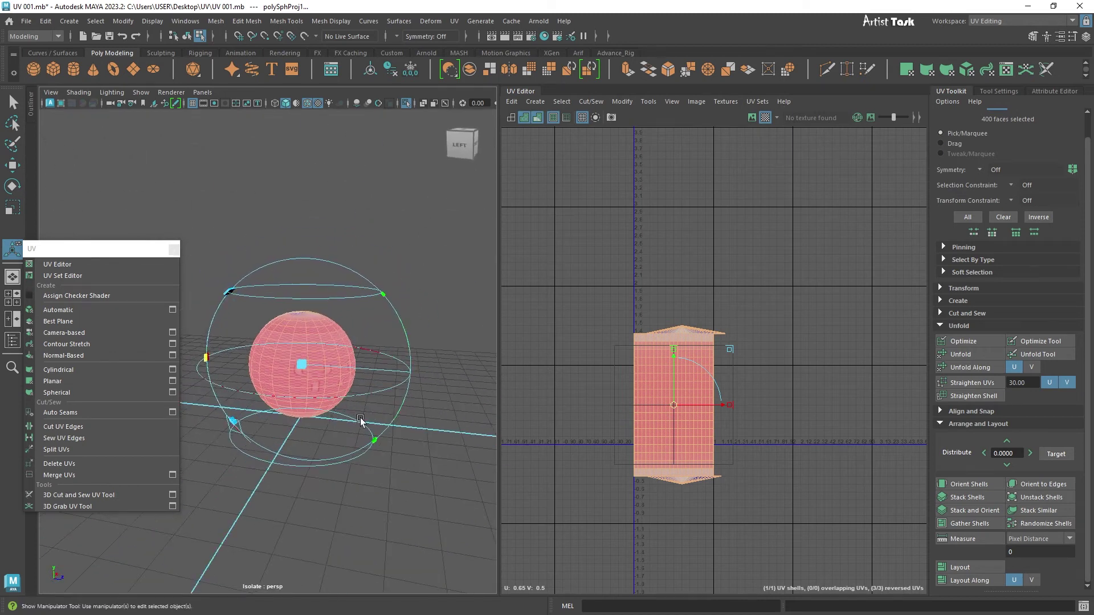
right_click_drag(362, 422, 425, 432, "alt")
left_click_drag(425, 431, 444, 393, "alt")
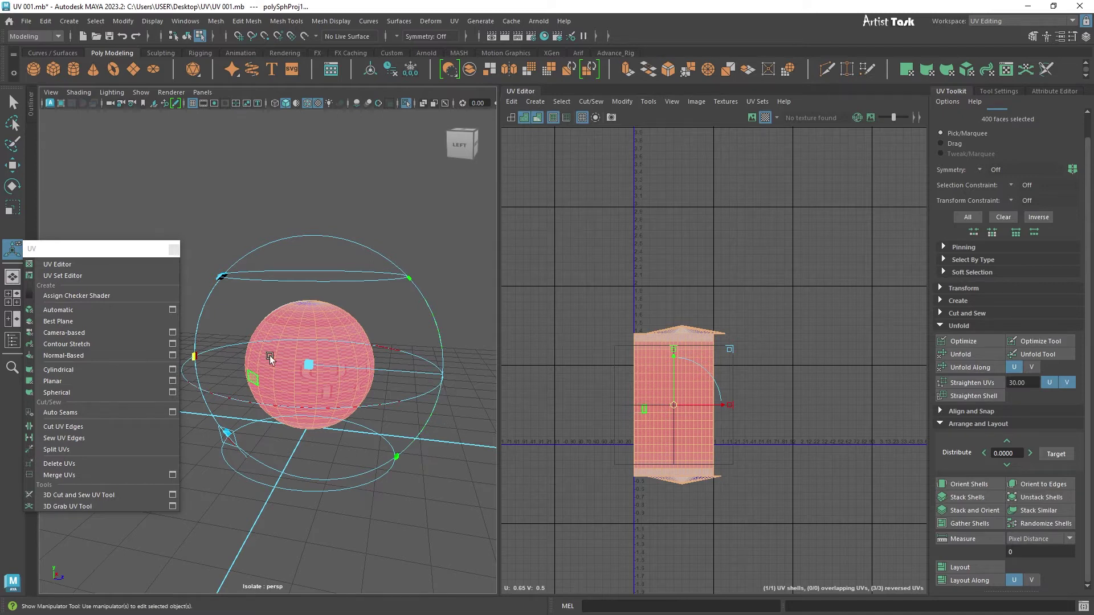
right_click_drag(625, 275, 546, 256)
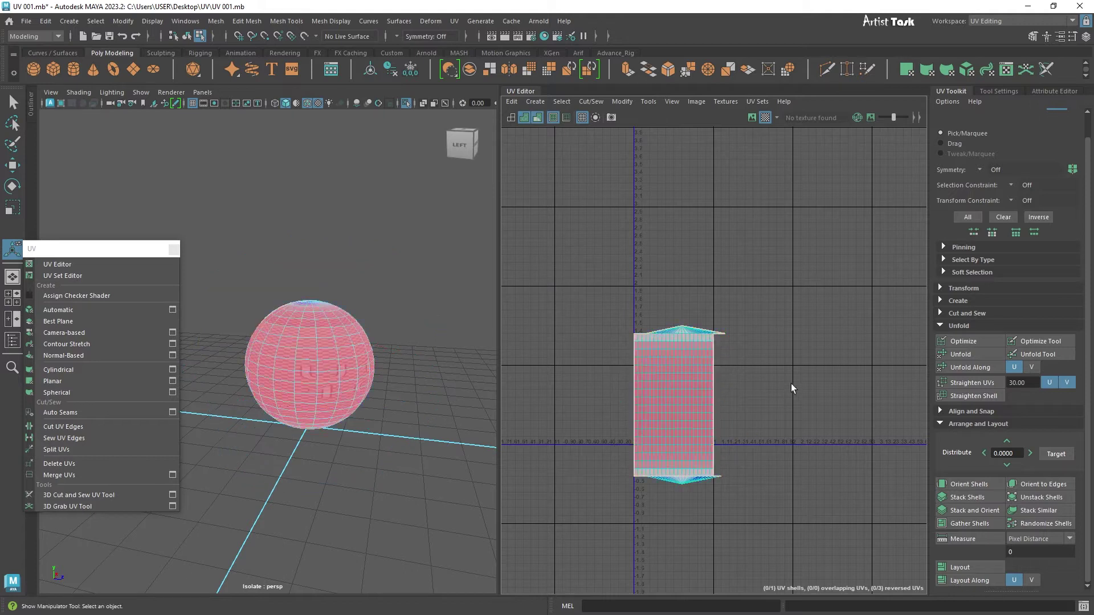
Select the four stepped seam edges around the sphere's top pole and sew them
left_click_drag(397, 381, 401, 461, "alt")
right_click_drag(400, 461, 457, 452, "alt")
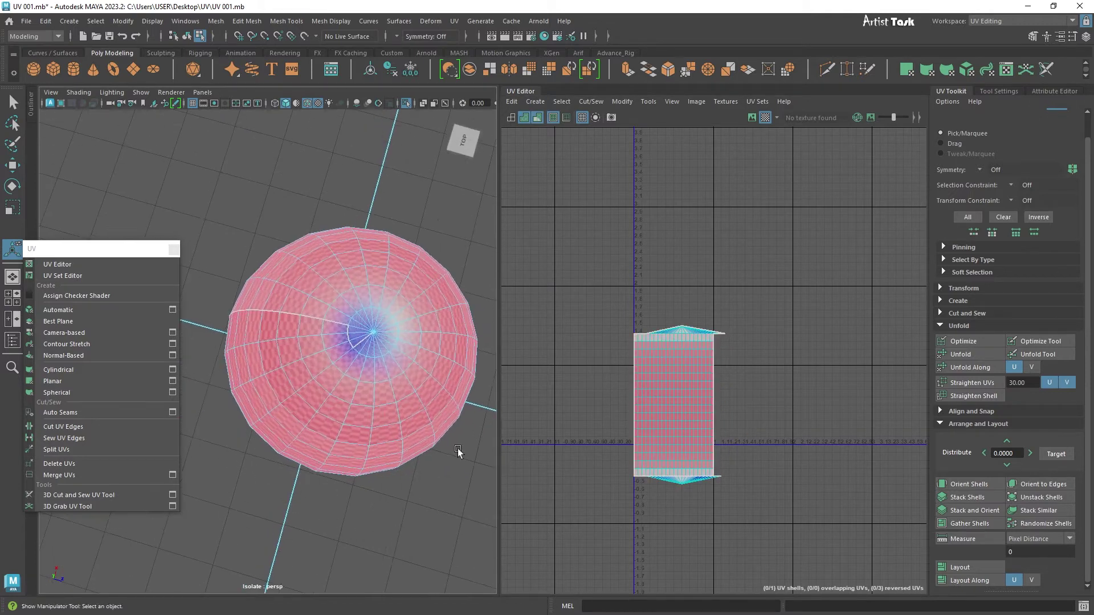
right_click_drag(373, 447, 406, 438, "alt")
left_click_drag(406, 438, 324, 442, "alt")
right_click_drag(325, 443, 425, 451, "alt")
right_click_drag(354, 350, 360, 254)
left_click(314, 422)
left_click(268, 436, "shift")
left_click(256, 407, "shift")
left_click(256, 379, "shift")
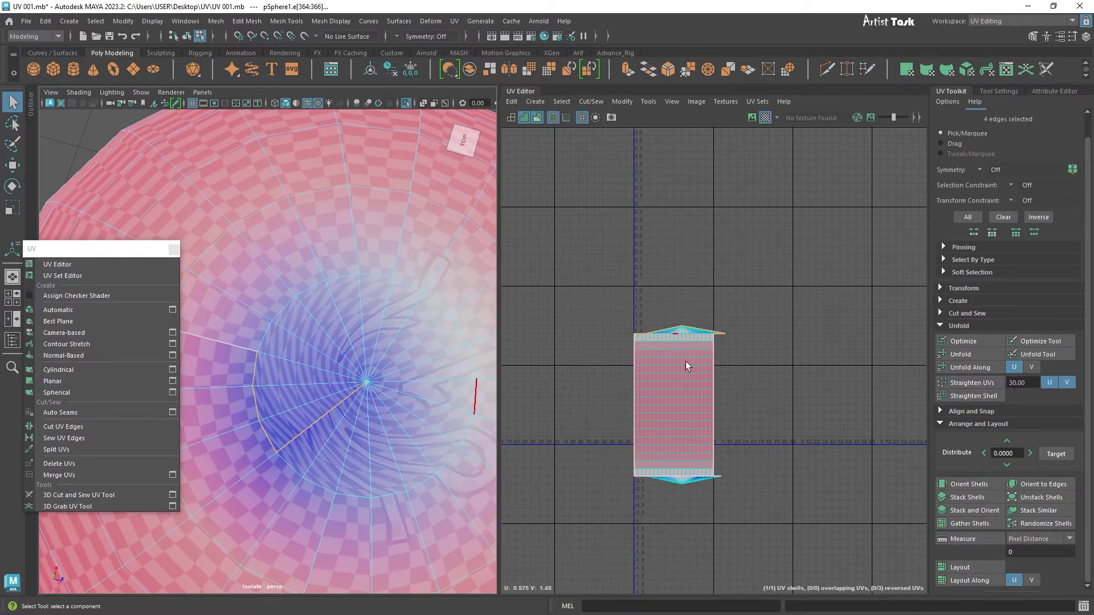
right_click(761, 289, "shift")
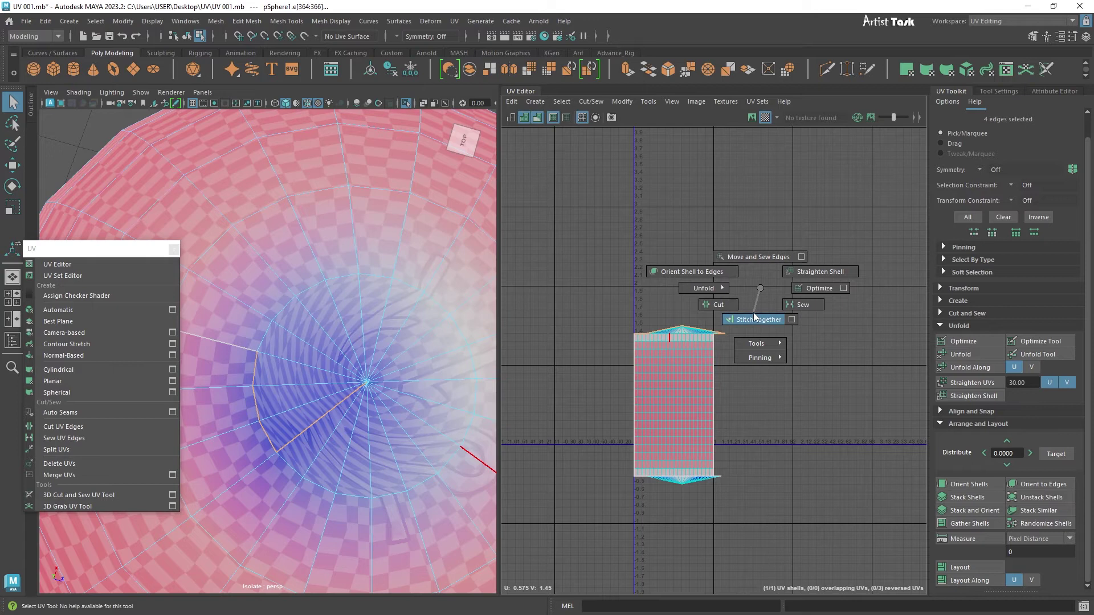
left_click(801, 307)
Examine the sewn edges and the UV distortion around the sphere's top pole
scroll(340, 472, "down", 5)
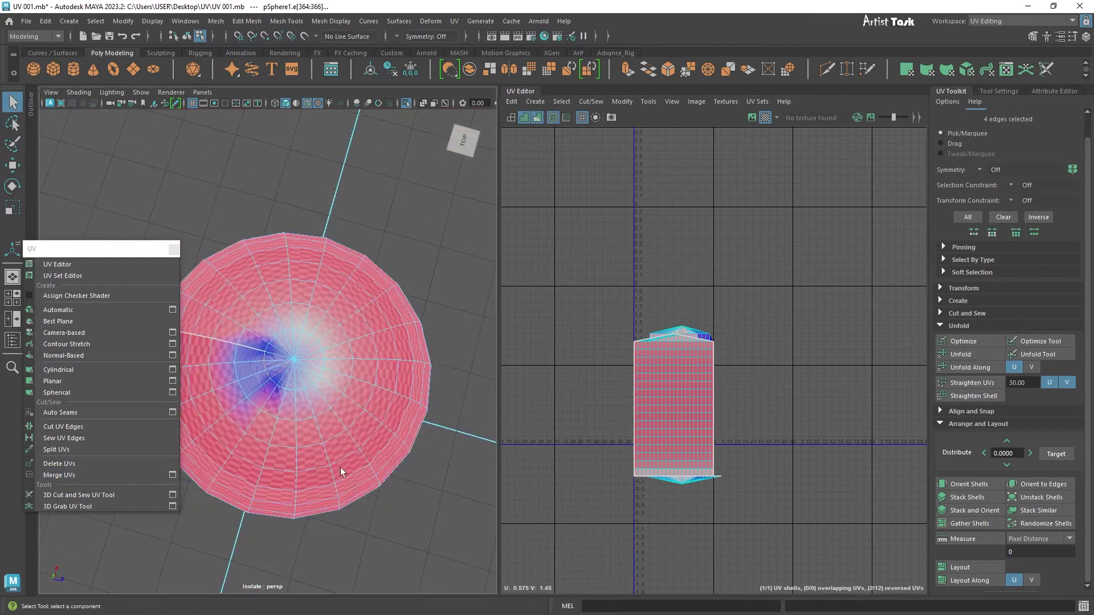
left_click(459, 366)
scroll(390, 474, "down", 5)
left_click_drag(390, 474, 345, 445, "alt")
right_click_drag(262, 419, 378, 435, "alt")
left_click_drag(378, 436, 359, 403, "alt")
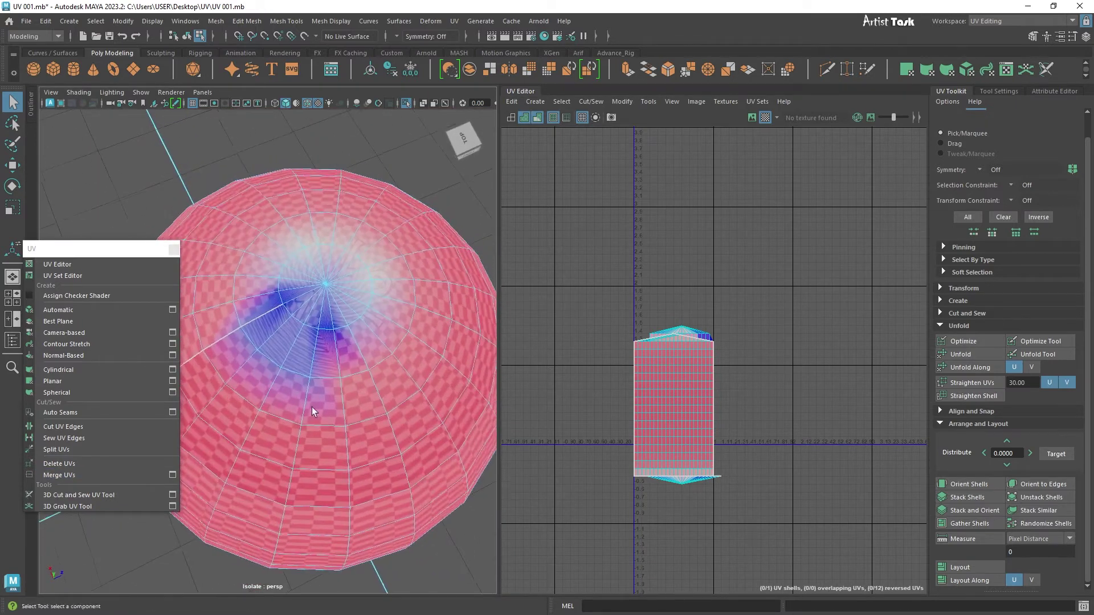
right_click_drag(313, 407, 350, 412, "alt")
middle_click_drag(350, 412, 337, 464, "alt")
right_click_drag(291, 446, 330, 457, "alt")
middle_click_drag(330, 456, 394, 439, "alt")
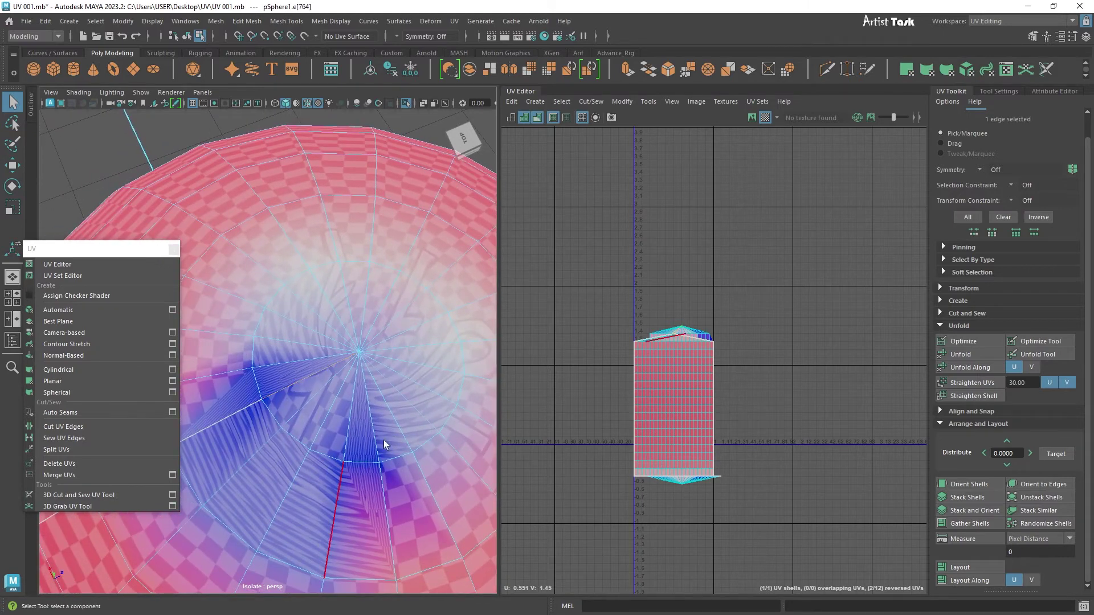
scroll(385, 440, "down", 3)
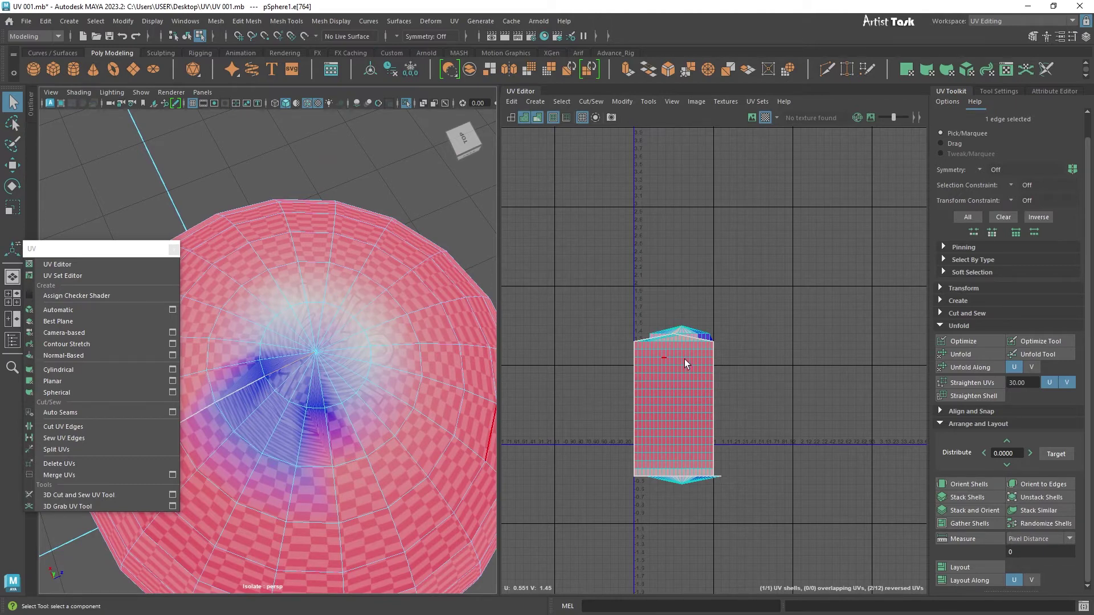
left_click_drag(412, 438, 342, 418, "alt")
mouse_move(342, 418)
right_mouse_down("alt")
mouse_move(217, 385)
mouse_move(349, 416)
right_mouse_up("alt")
scroll(349, 416, "up", 6)
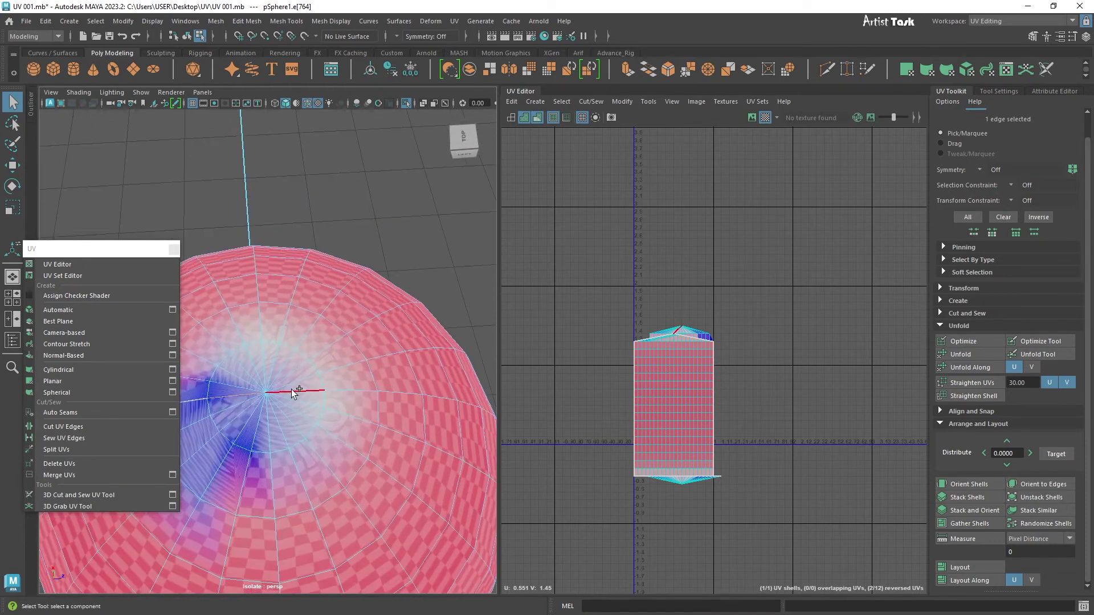
Select the vertical edge loop through the middle of the sphere's shell, running between both poles, and cut its UVs
scroll(359, 459, "down", 5)
left_click_drag(358, 459, 298, 355, "alt")
right_click_drag(298, 354, 268, 496, "alt")
middle_click_drag(268, 496, 518, 310, "alt")
scroll(426, 347, "up", 2)
middle_click_drag(426, 347, 325, 340, "alt")
right_click_drag(355, 381, 368, 323, "alt")
left_click_drag(368, 324, 376, 367, "alt")
right_click_drag(376, 368, 387, 291, "alt")
left_click_drag(388, 290, 393, 315, "alt")
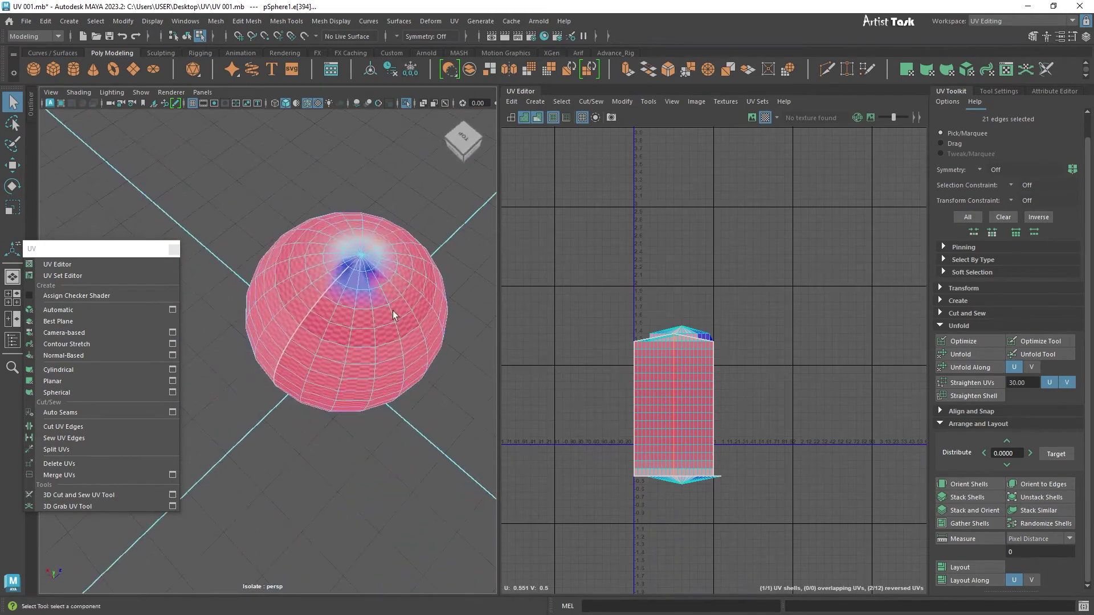
left_click_drag(279, 395, 318, 391, "alt")
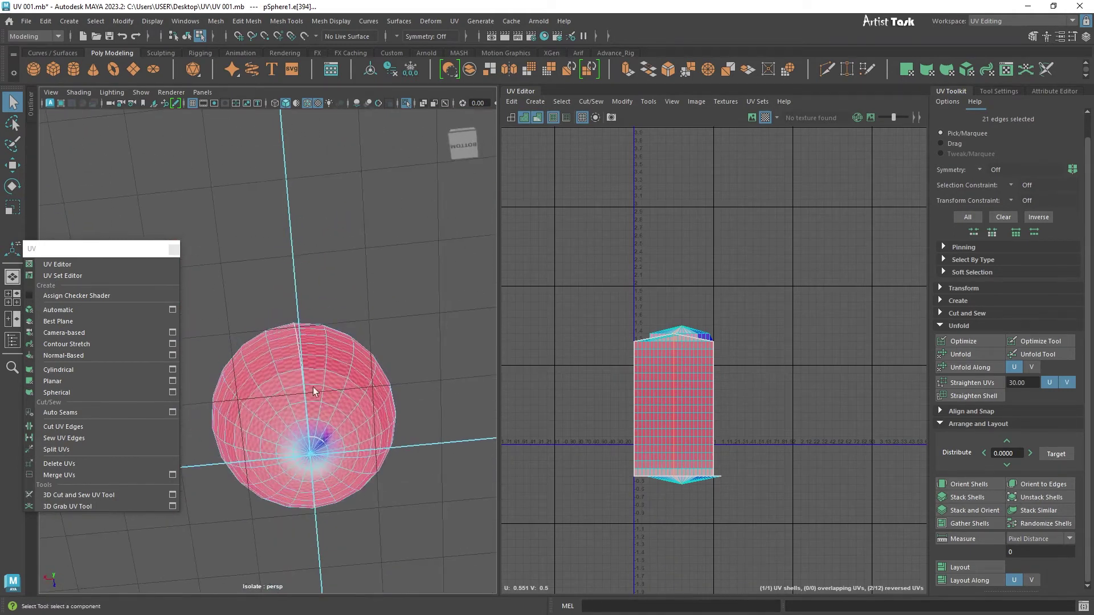
right_click_drag(318, 391, 379, 468, "alt")
left_click_drag(380, 468, 229, 275, "alt")
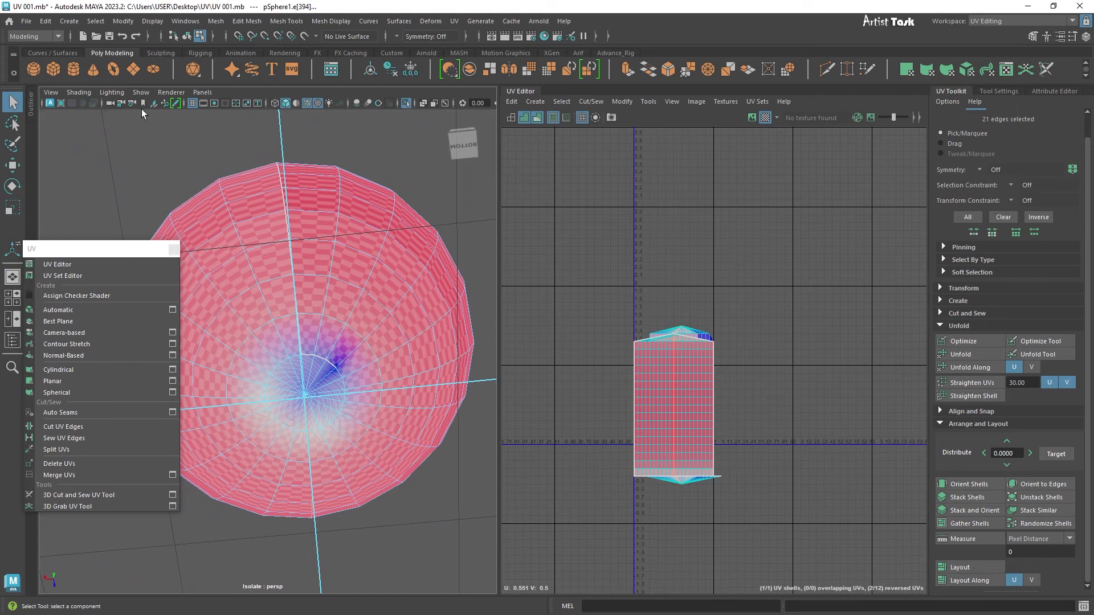
left_click_drag(259, 345, 318, 508, "alt")
right_click_drag(318, 508, 333, 418, "alt")
middle_click_drag(370, 382, 335, 469, "alt")
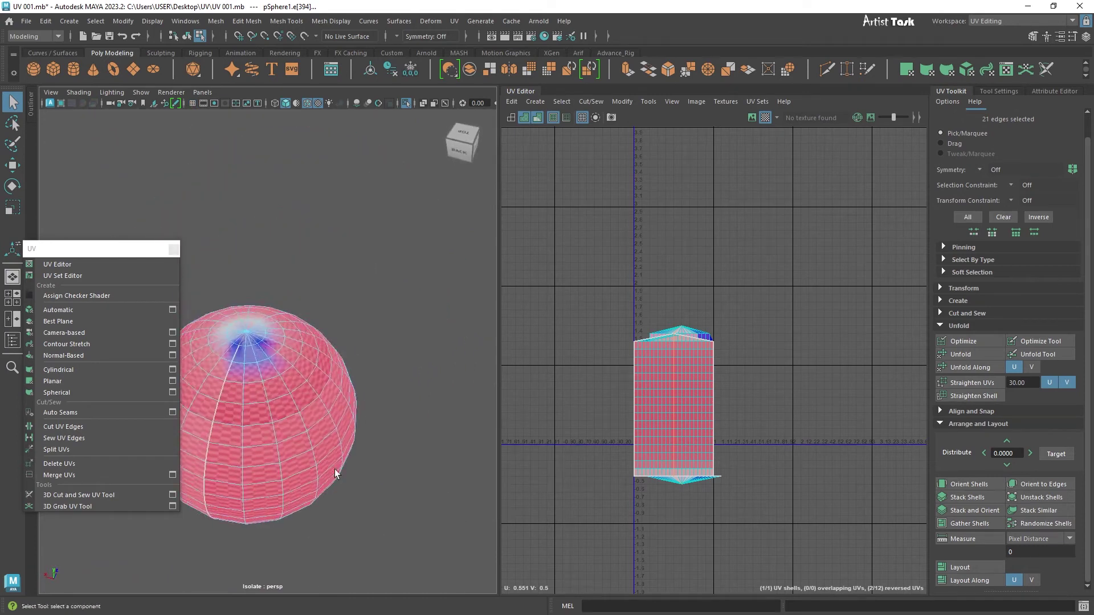
scroll(334, 470, "up", 2)
right_click_drag(653, 270, 600, 286, "shift")
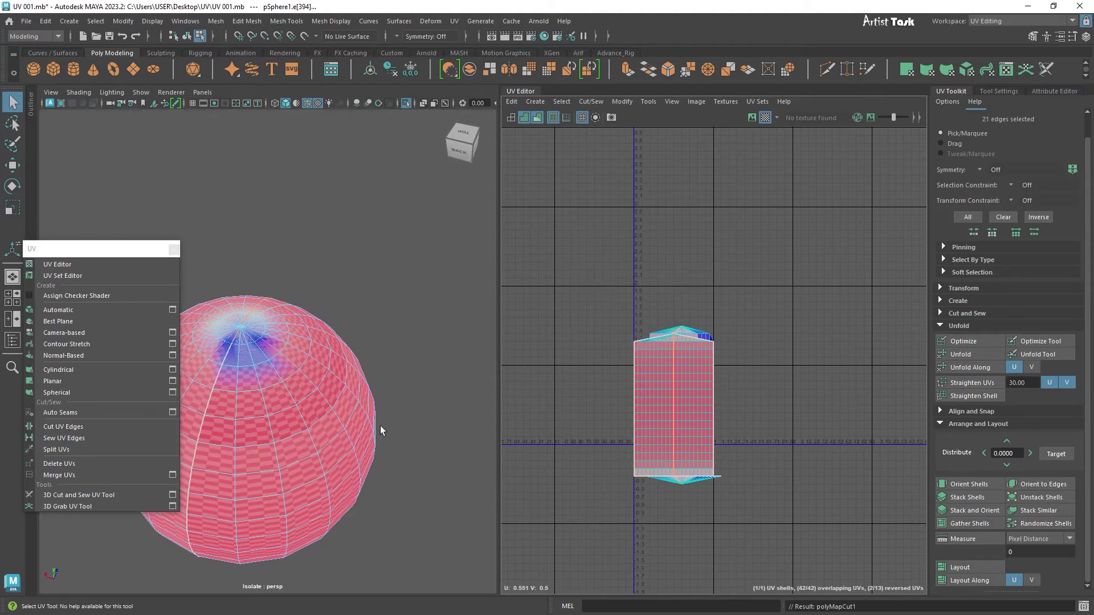
Inspect the new vertical seam on the sphere, toggling the texture border display off and on
left_click_drag(380, 426, 401, 454, "alt")
left_click_drag(425, 380, 306, 371, "alt")
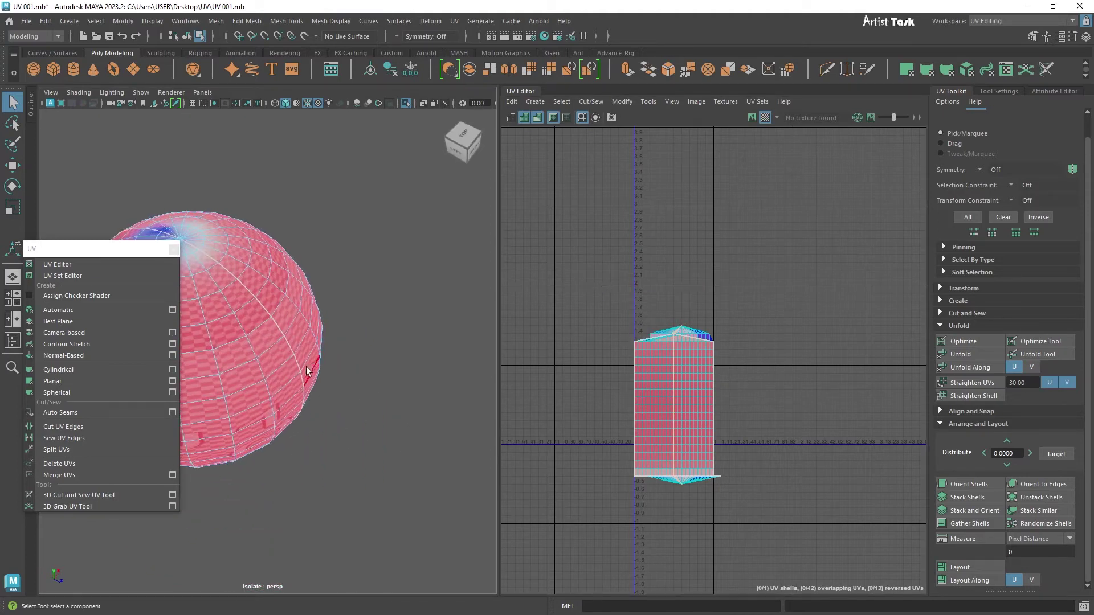
scroll(360, 393, "down", 2)
middle_click_drag(360, 393, 398, 438, "alt")
left_click(554, 118)
left_click(555, 118)
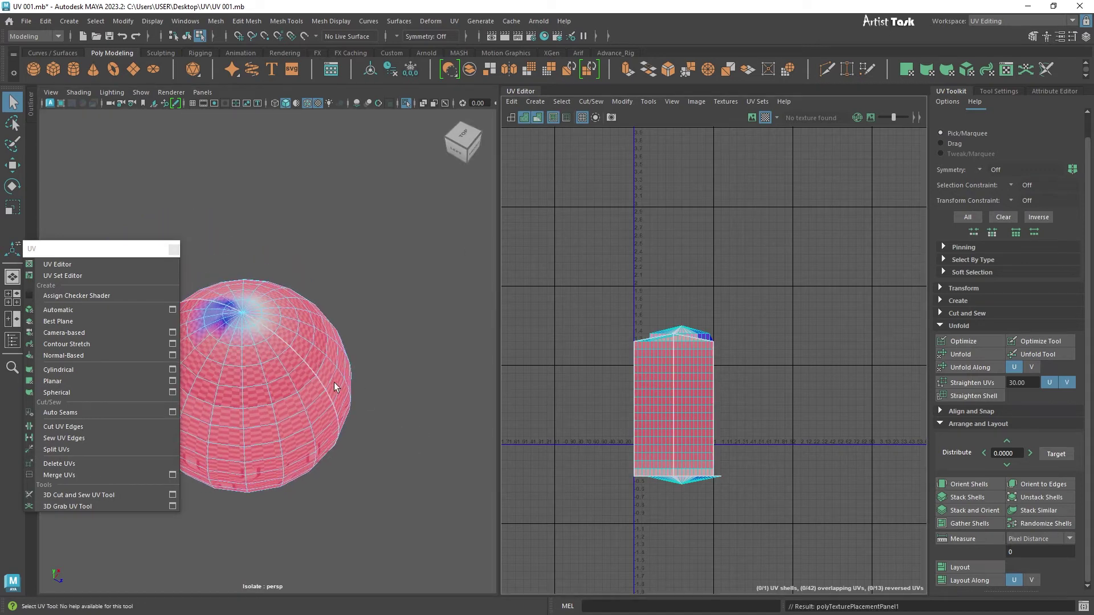
right_click_drag(362, 454, 443, 417, "alt")
middle_click_drag(443, 417, 487, 412, "alt")
Select the sphere's whole UV shell and unfold it
right_click(707, 256)
left_click(653, 239)
left_click_drag(604, 332, 802, 514)
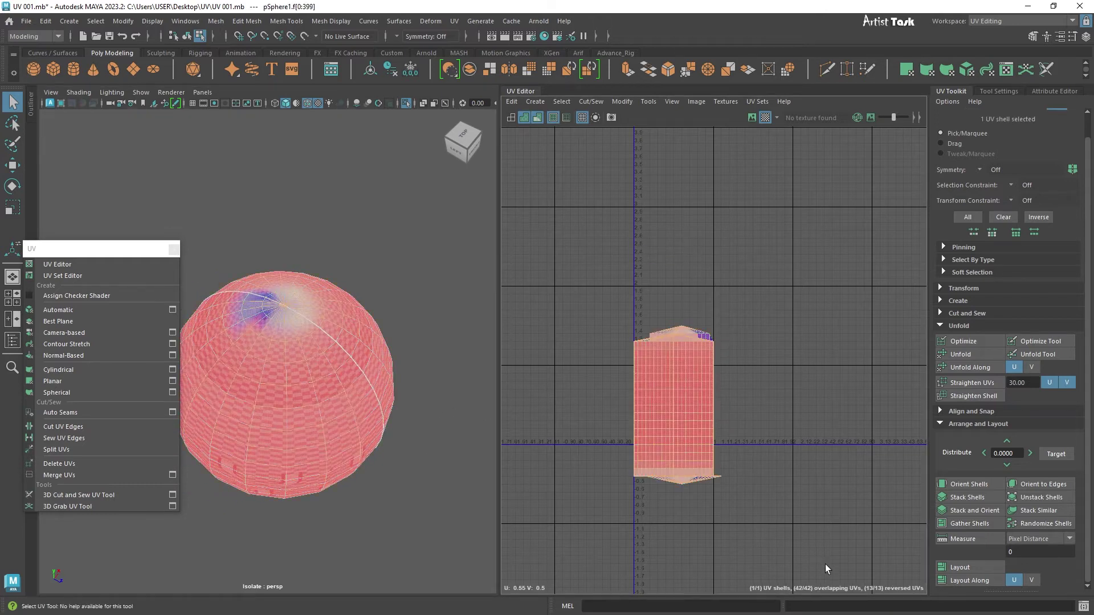
right_click_drag(768, 306, 632, 312, "shift")
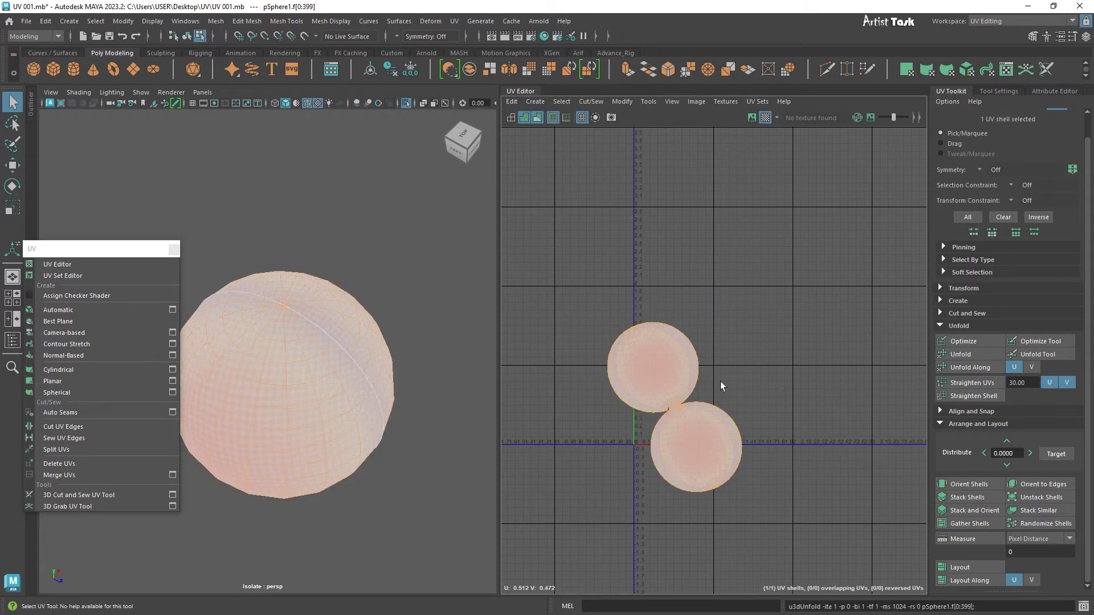
left_click(795, 347)
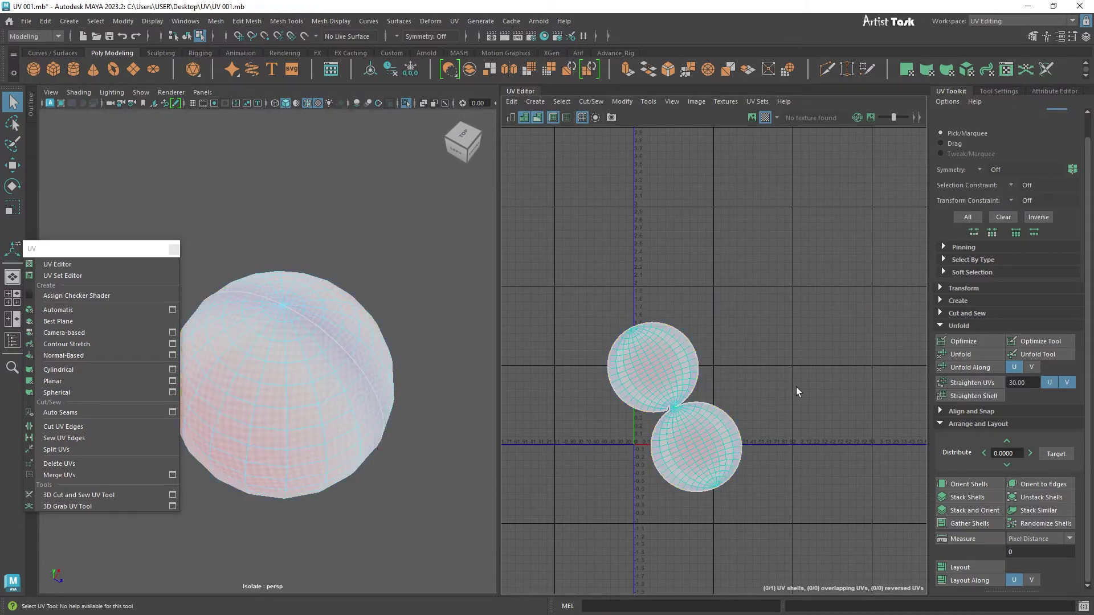
Select three edges near the junction of the two round halves in the UV Editor and sew them
left_click_drag(449, 485, 356, 440, "alt")
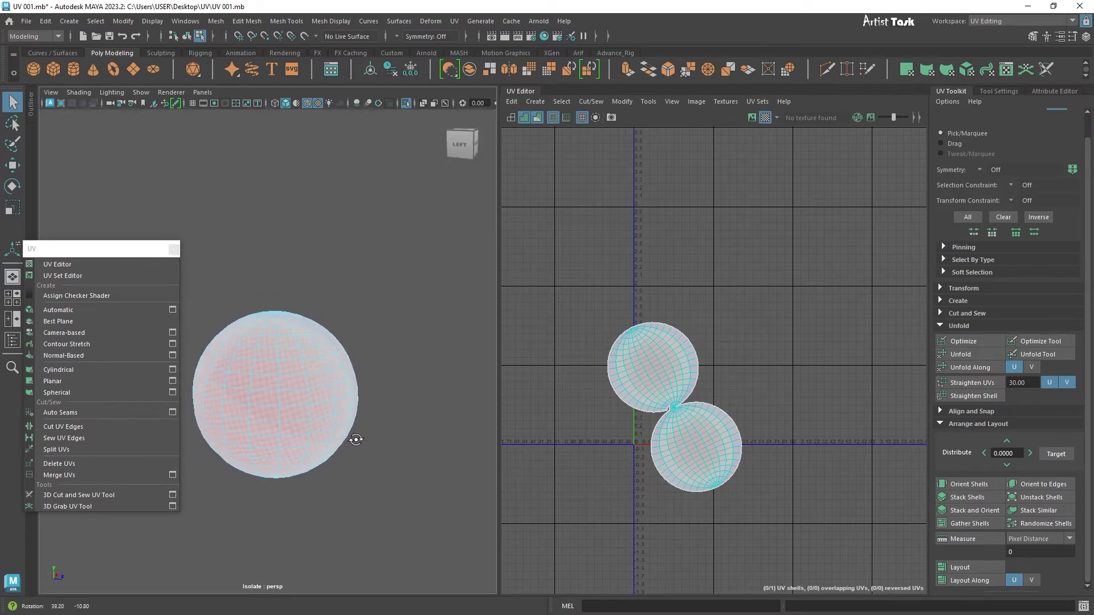
mouse_move(592, 439)
right_mouse_down("alt")
mouse_move(699, 456)
mouse_move(729, 456)
mouse_move(669, 448)
mouse_move(747, 442)
right_mouse_up("alt")
middle_click_drag(703, 423, 529, 470, "alt")
right_click_drag(530, 471, 696, 466, "alt")
middle_click_drag(701, 458, 729, 562, "alt")
right_click_drag(658, 503, 695, 502, "alt")
right_click_drag(581, 465, 641, 466, "alt")
middle_click_drag(644, 456, 665, 437, "alt")
right_click_drag(696, 358, 685, 336)
left_click(664, 385)
left_click(659, 409, "shift")
left_click(664, 446, "shift")
right_click(641, 452, "shift")
right_click_drag(642, 454, 692, 468, "shift")
Cut the remaining UV edge that joins the two round halves, separating them into two shells
scroll(707, 491, "down", 1)
middle_click_drag(808, 495, 658, 373, "alt")
scroll(666, 456, "up", 2)
left_click(601, 427)
scroll(685, 473, "down", 4)
right_click_drag(840, 272, 806, 298, "shift")
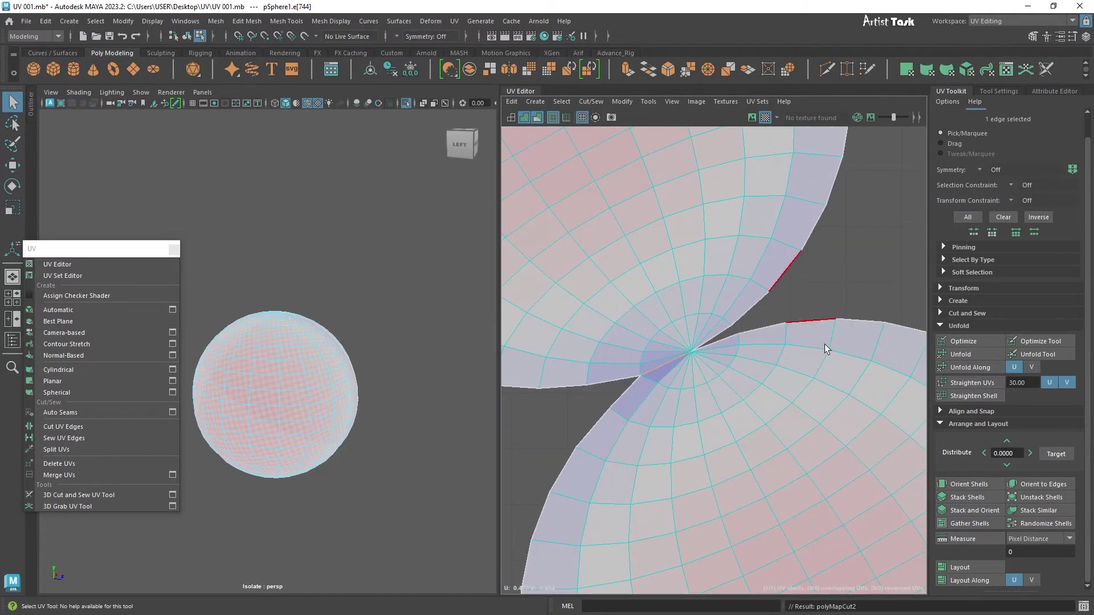
Select both round UV shells, unfold them again, and return to UV shell selection
scroll(826, 344, "down", 6)
right_click_drag(677, 276, 664, 268)
left_click(685, 396)
left_click_drag(685, 401, 559, 310)
right_click_drag(551, 300, 552, 302, "shift")
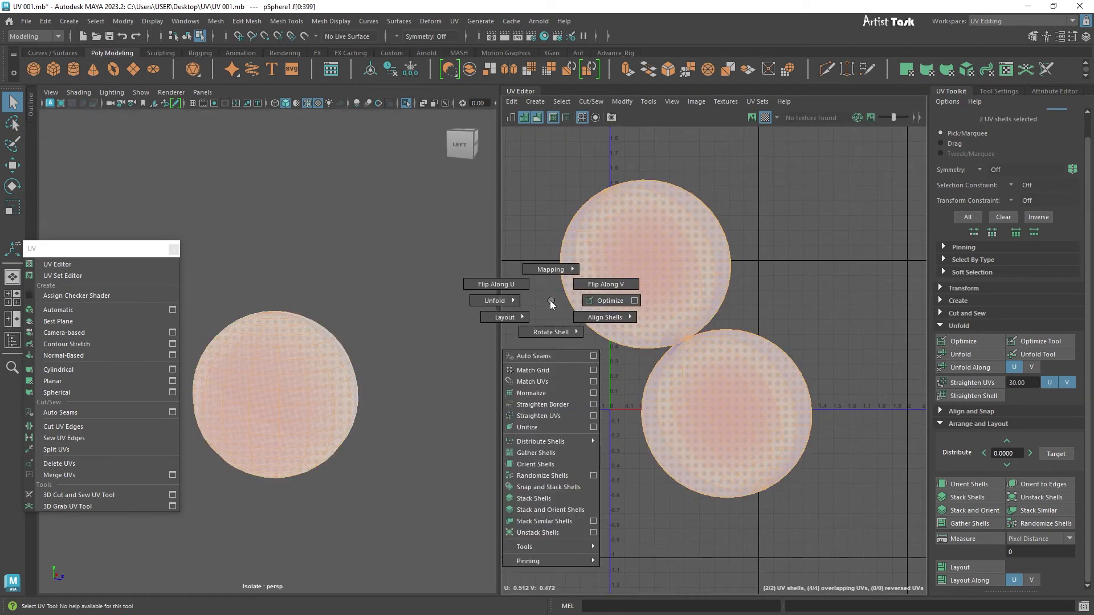
right_click_drag(481, 302, 397, 299, "shift")
left_click(594, 357)
right_click_drag(580, 363, 523, 348)
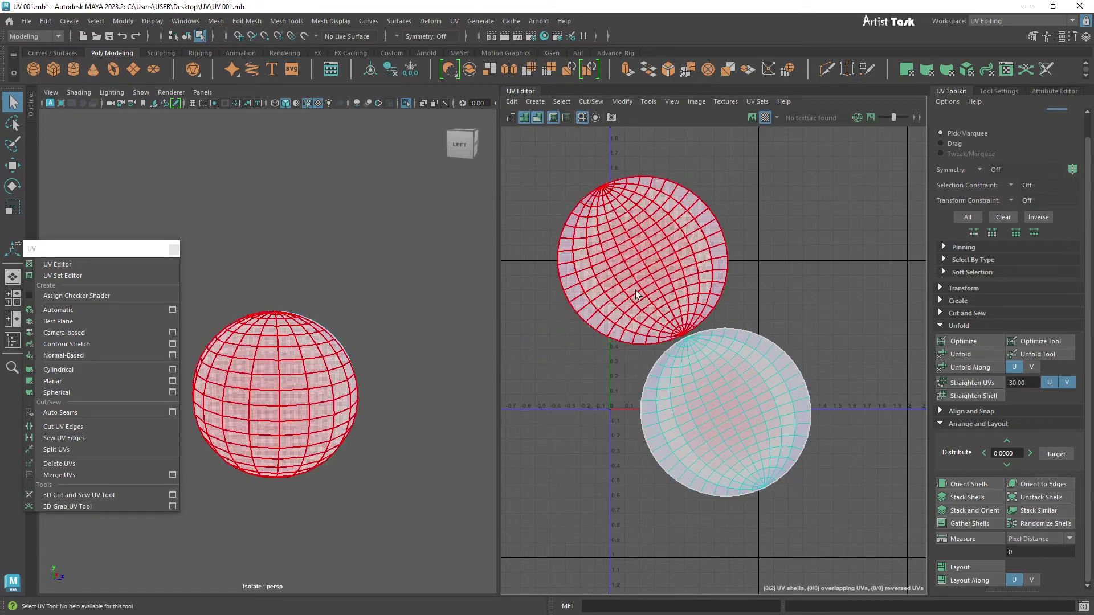
Turn on the checker map and inspect the pattern around the sphere
left_click(751, 117)
right_click_drag(330, 439, 438, 456, "alt")
middle_click_drag(446, 430, 450, 408, "alt")
right_click_drag(450, 408, 314, 436, "alt")
left_click_drag(313, 436, 399, 495, "alt")
right_click_drag(289, 447, 402, 460, "alt")
left_click_drag(365, 465, 459, 447, "alt")
left_click_drag(365, 425, 408, 445, "alt")
mouse_move(319, 447)
right_mouse_down("alt")
mouse_move(469, 464)
mouse_move(324, 456)
right_mouse_up("alt")
middle_click_drag(354, 453, 439, 410, "alt")
Select both round shells and lay them out inside the 0–1 UV square
right_click_drag(812, 251, 761, 231)
left_click_drag(555, 164, 817, 493)
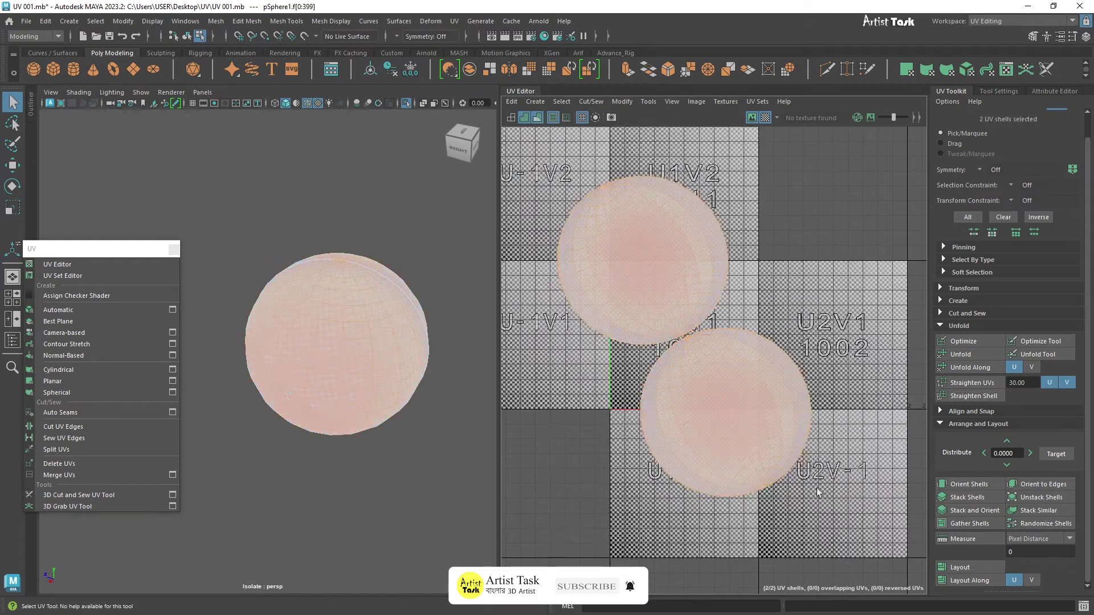
right_click_drag(805, 194, 677, 231, "shift")
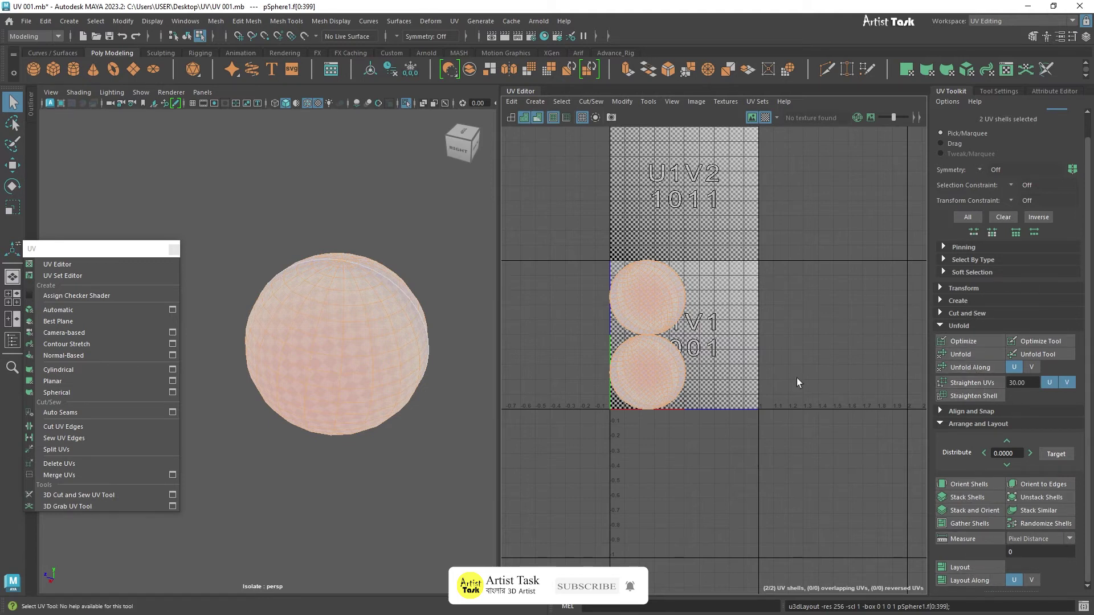
Rotate the upper round UV shell upright and move it to the upper-right area of the 0–1 UV square
scroll(712, 456, "up", 4)
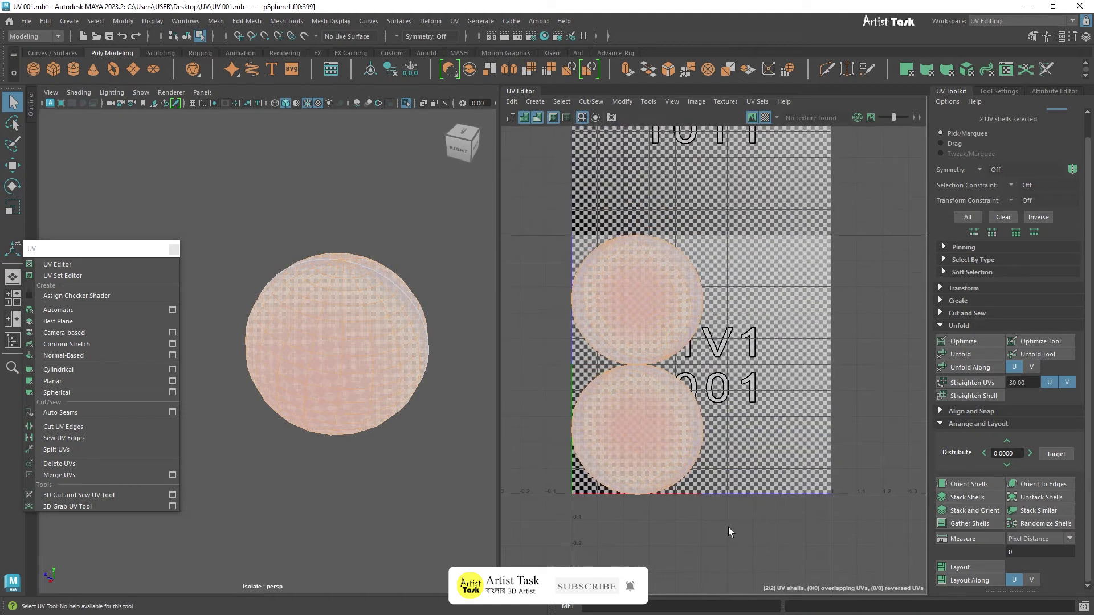
left_click(682, 315)
right_click_drag(676, 302, 644, 290)
left_click(647, 303)
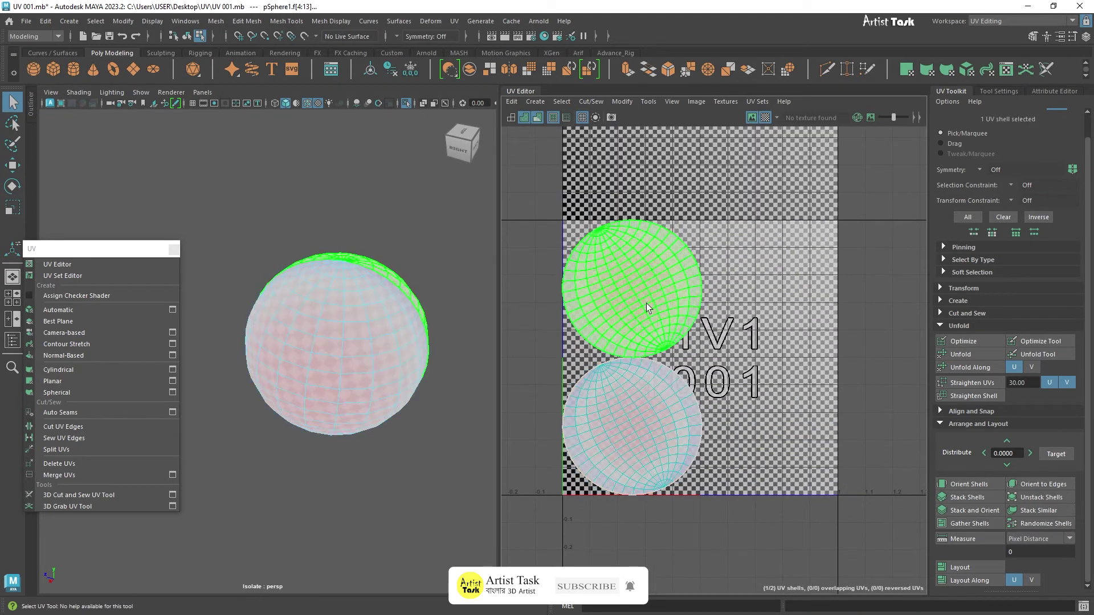
key("w")
left_click_drag(704, 289, 809, 301)
key("e")
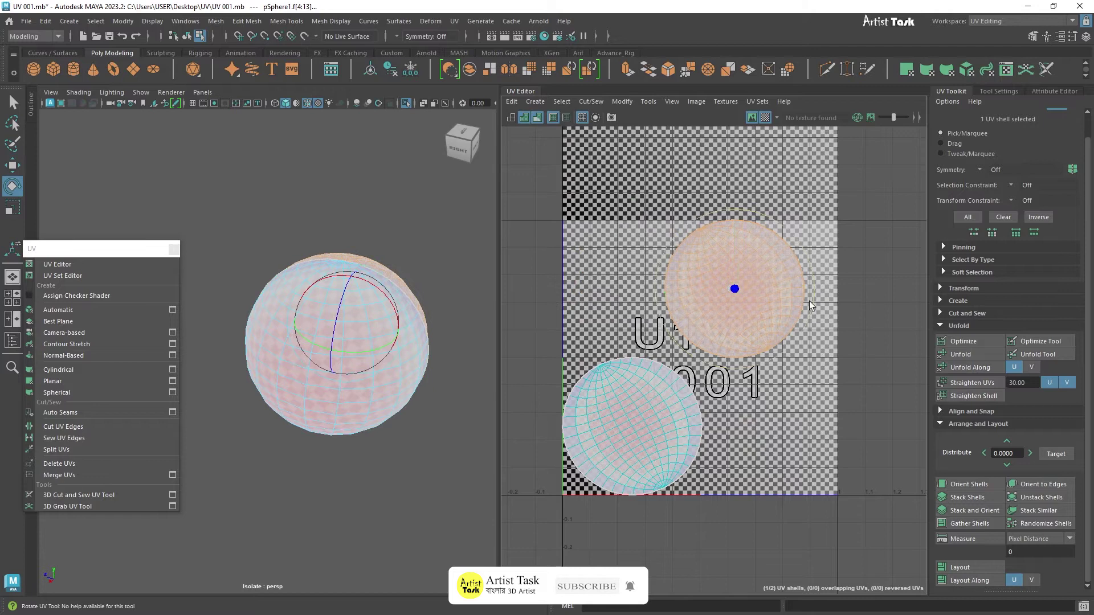
left_click_drag(803, 255, 812, 286)
key("w")
left_click_drag(736, 289, 765, 297)
Rotate the lower round UV shell upright and shift it slightly inward from the 0–1 square's border
left_click(687, 453)
key("e")
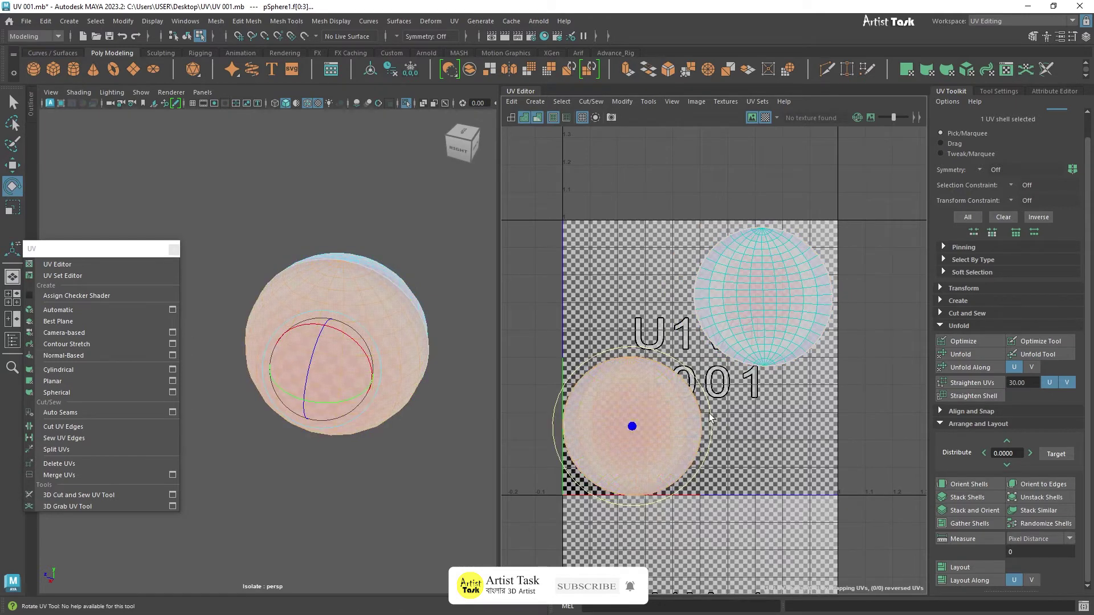
key("w")
mouse_move(624, 425)
left_mouse_down()
mouse_move(655, 422)
mouse_move(640, 420)
left_mouse_up()
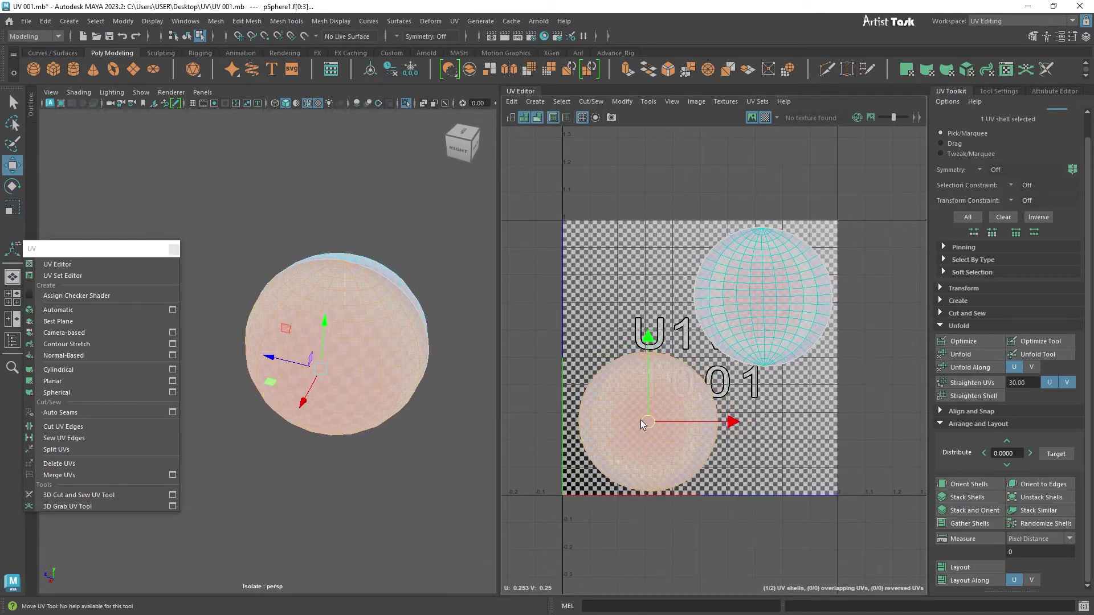
key("e")
left_click_drag(721, 394, 725, 402)
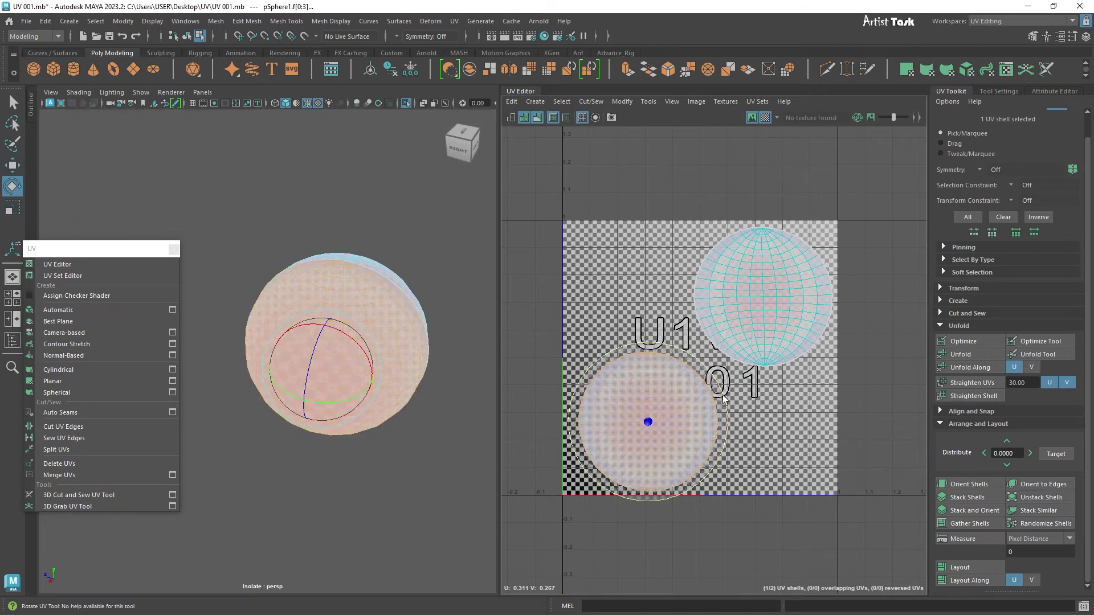
key("w")
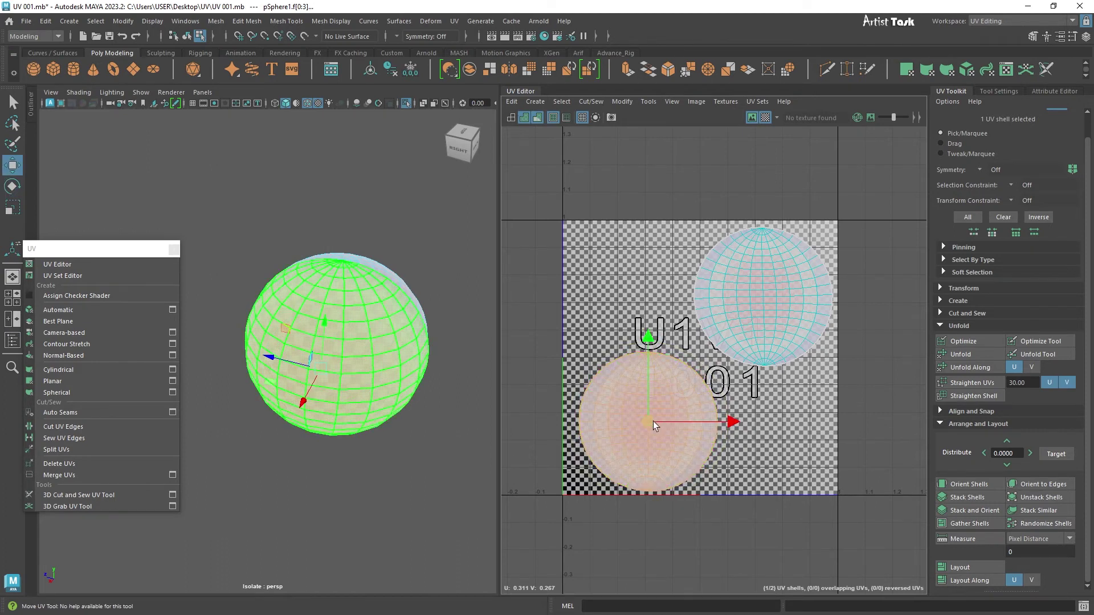
Fine-tune the upper shell's rotation and nudge both round shells into their final positions inside the 0–1 square
left_click(740, 354)
key("e")
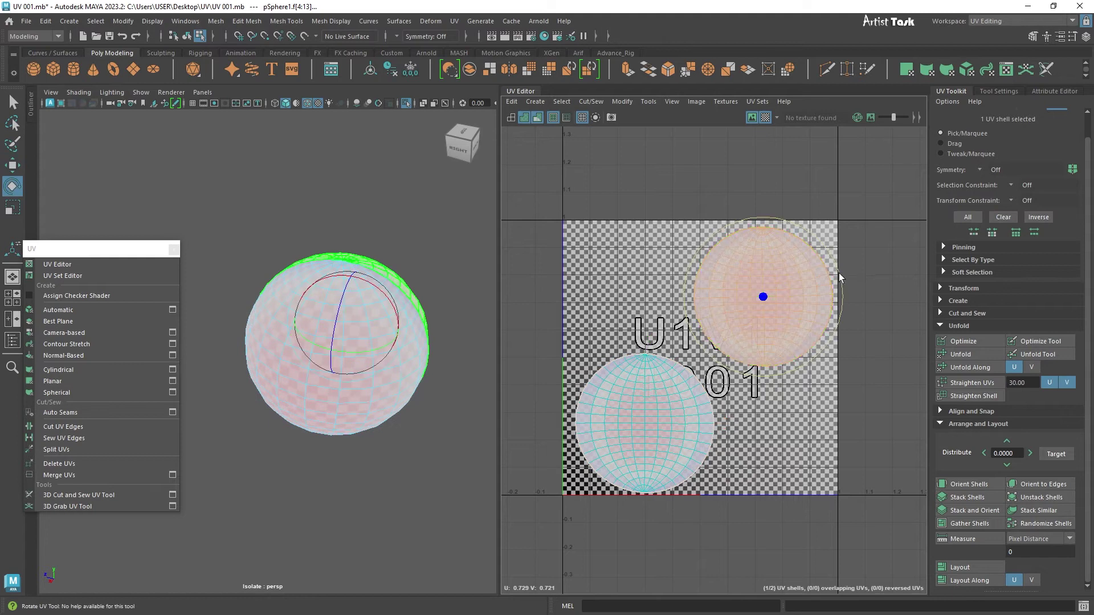
key("w")
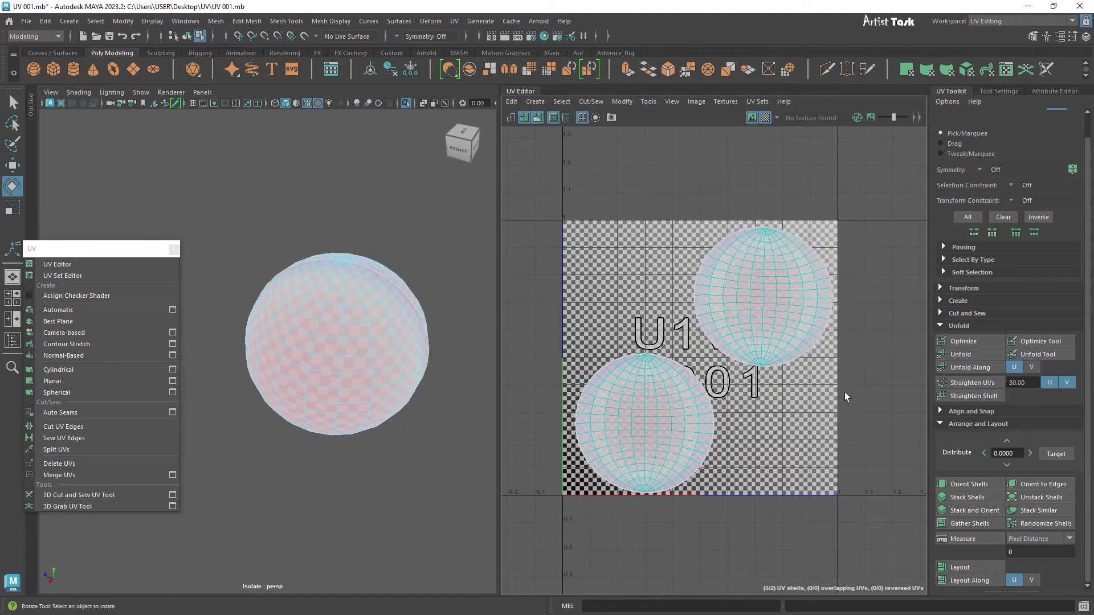
left_click_drag(767, 296, 756, 309)
left_click(665, 420)
left_click(644, 429)
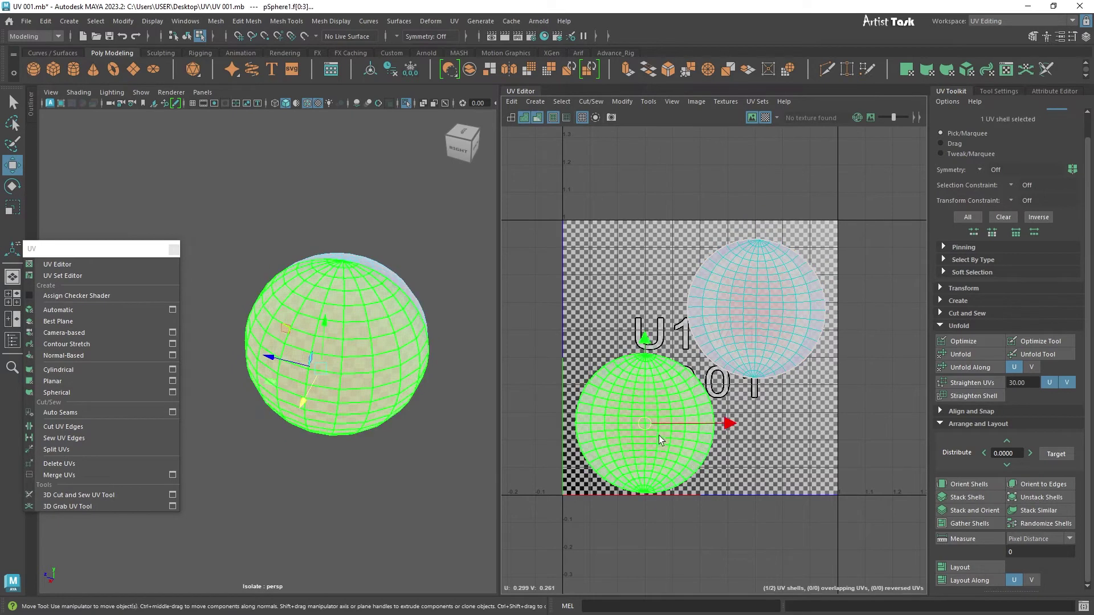
left_click(787, 473)
Exit isolation to show all objects, and check the UV layouts of the cylinder and the sphere
scroll(359, 469, "down", 2)
left_click_drag(367, 451, 159, 399, "alt")
scroll(386, 434, "down", 2)
key("ctrl+1")
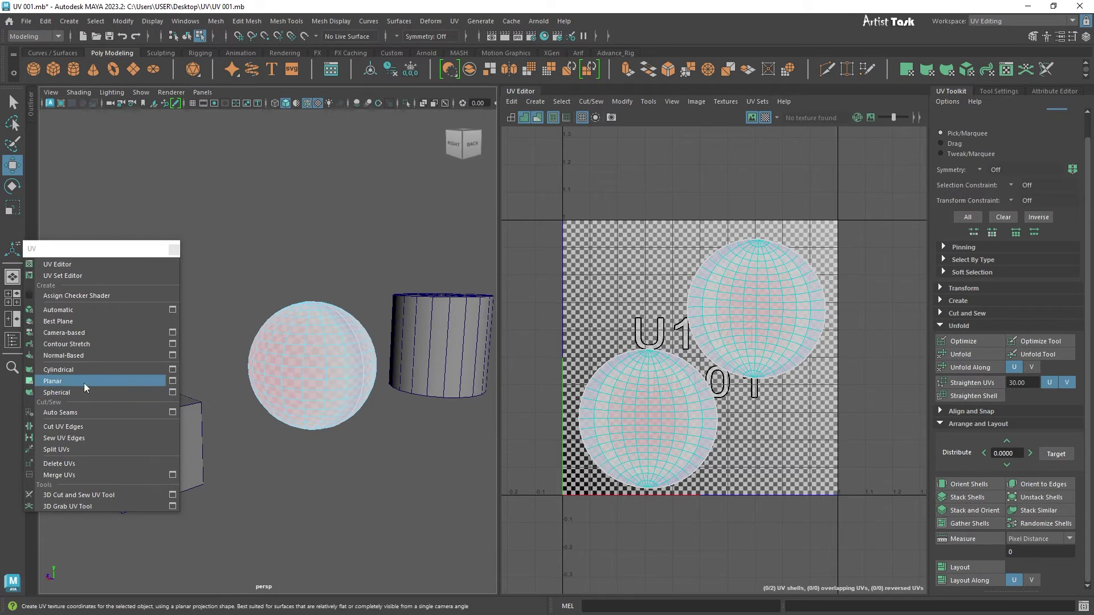
scroll(411, 443, "down", 5)
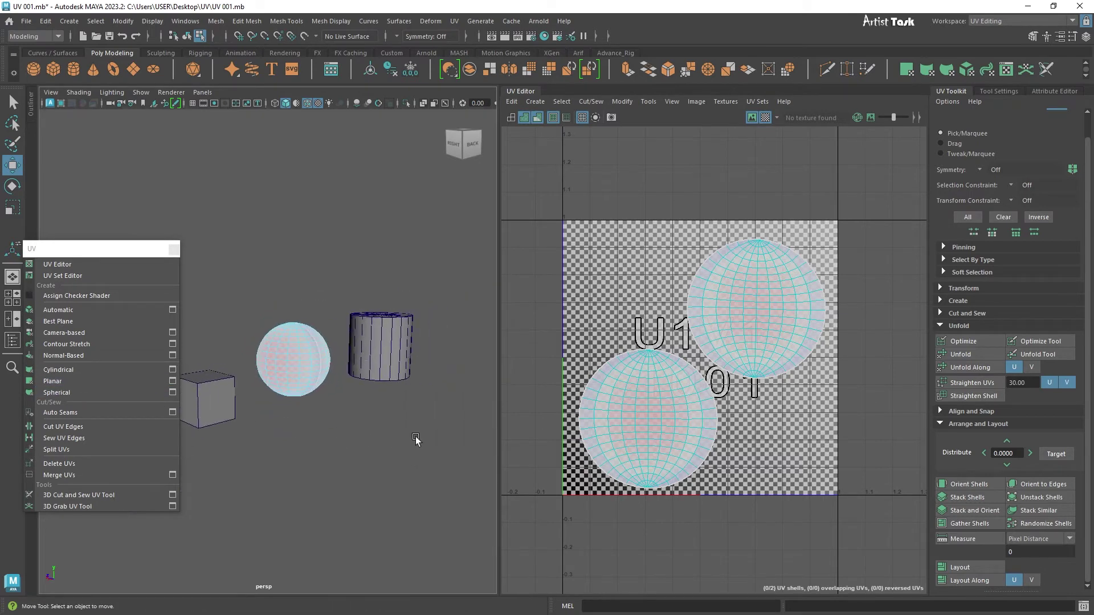
left_click(385, 357)
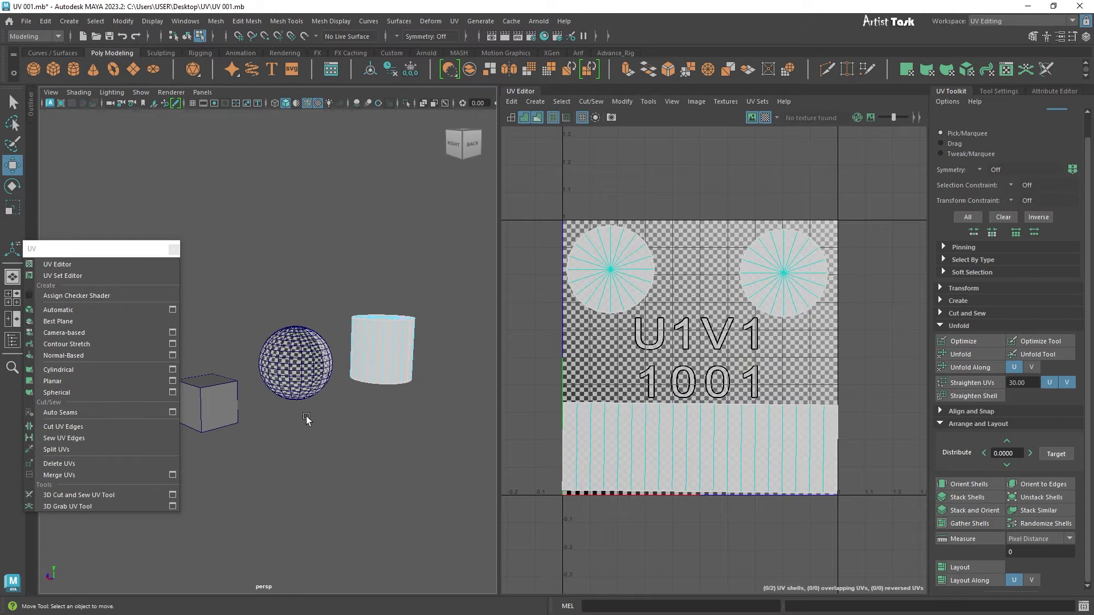
left_click(283, 373)
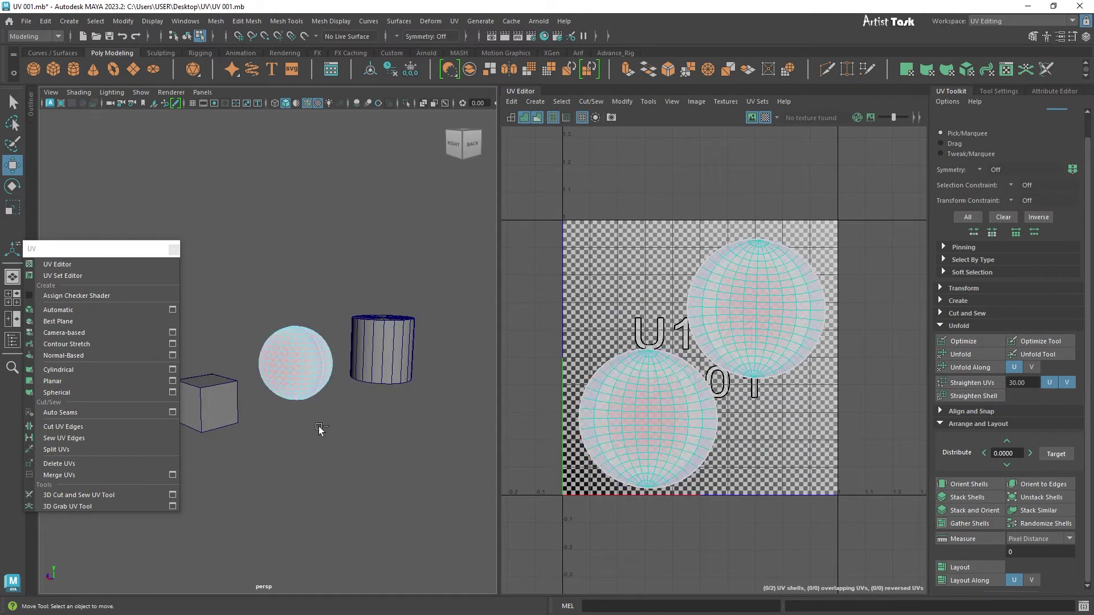
Switch the sphere to object mode, duplicate it, and move the copy away from the original
key("ctrl+d")
left_click(292, 376)
right_click_drag(292, 376, 341, 269)
key("ctrl+d")
left_click_drag(262, 358, 345, 410)
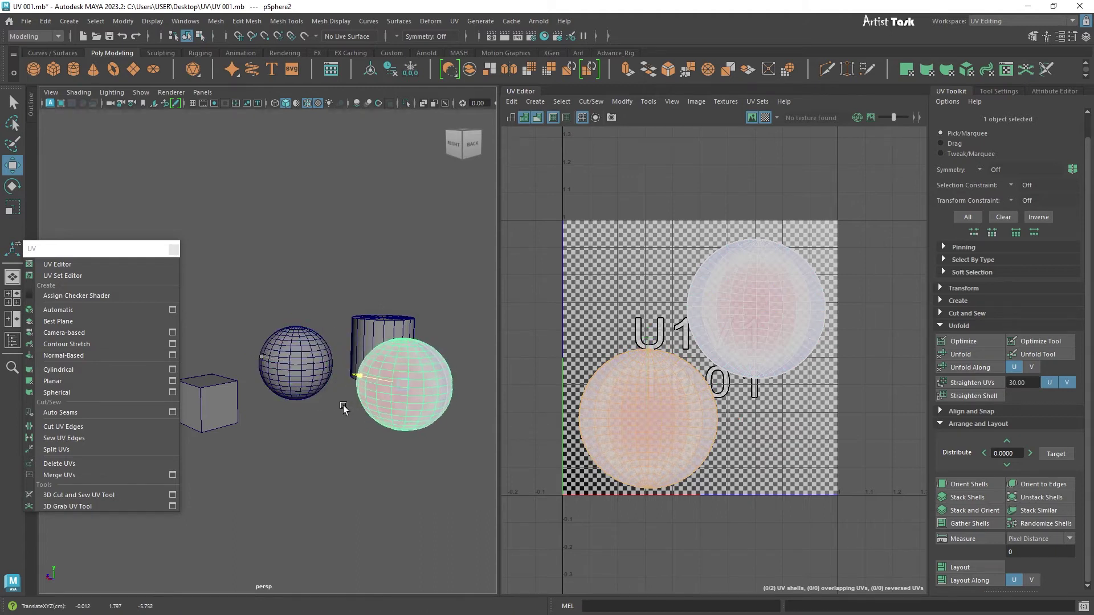
scroll(355, 424, "down", 3)
middle_click_drag(390, 427, 313, 441, "alt")
scroll(324, 444, "up", 4)
middle_click_drag(384, 475, 406, 469, "alt")
scroll(416, 447, "up", 2)
scroll(406, 470, "up", 2)
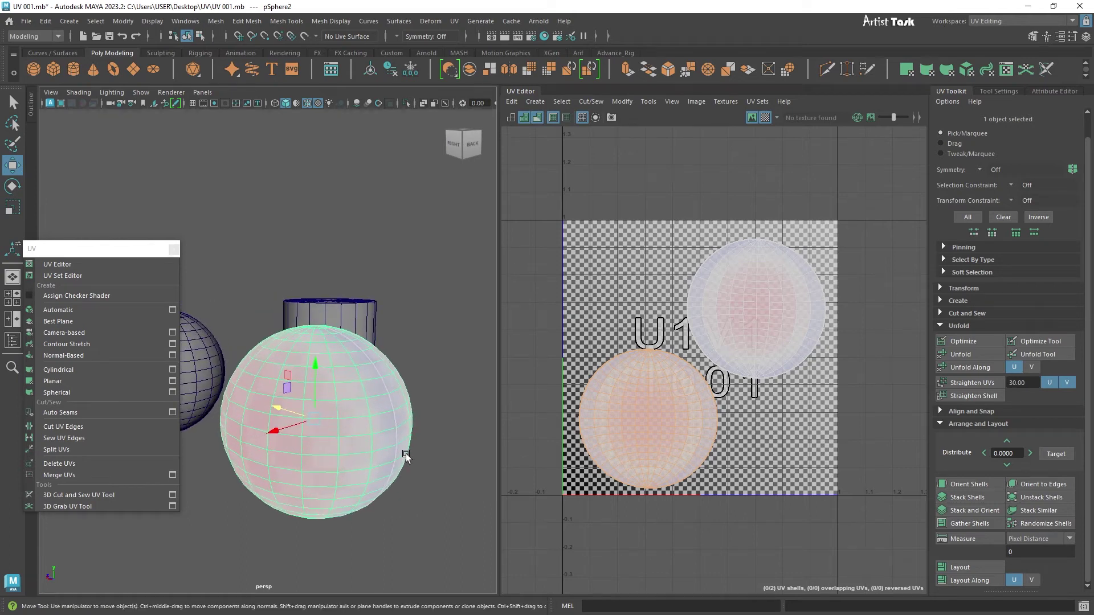
Try a planar projection from the camera, fitted to the bounding box, on the duplicated sphere
left_click(167, 381)
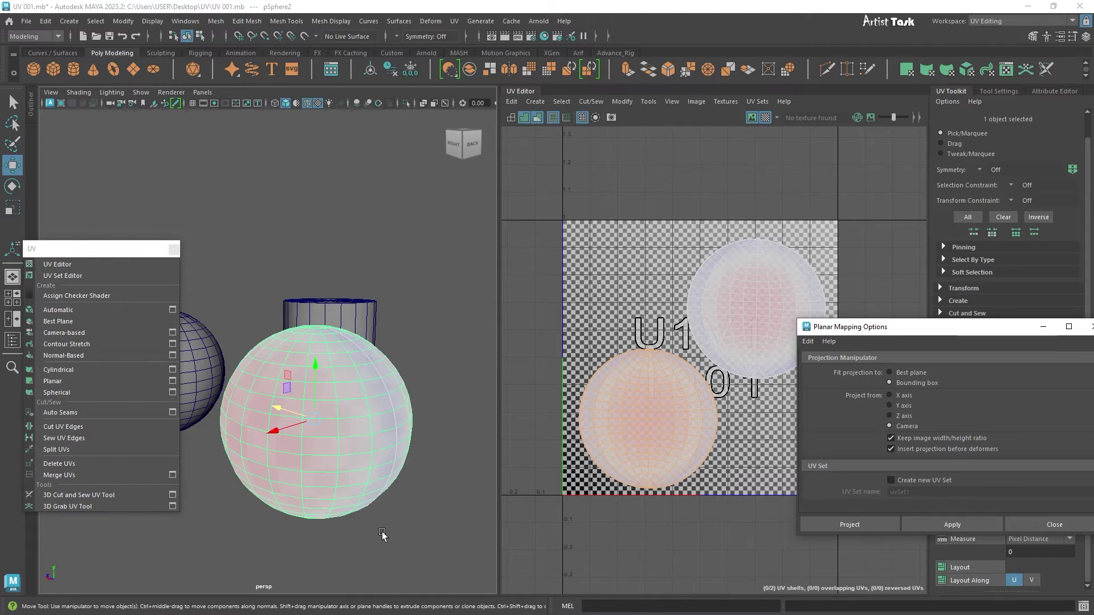
left_click(962, 522)
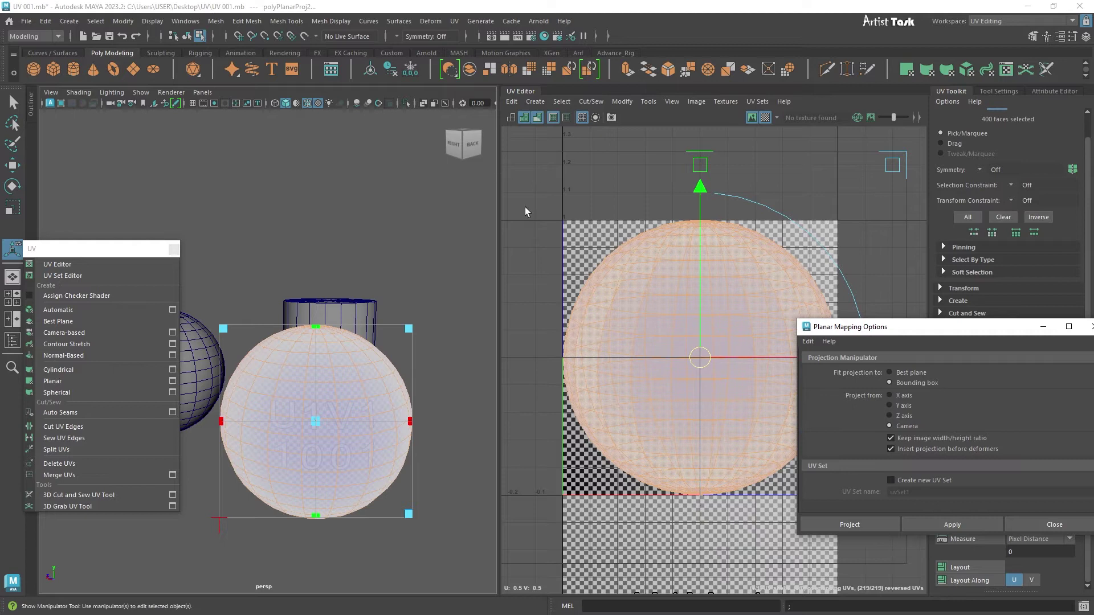
left_click_drag(967, 332, 847, 327)
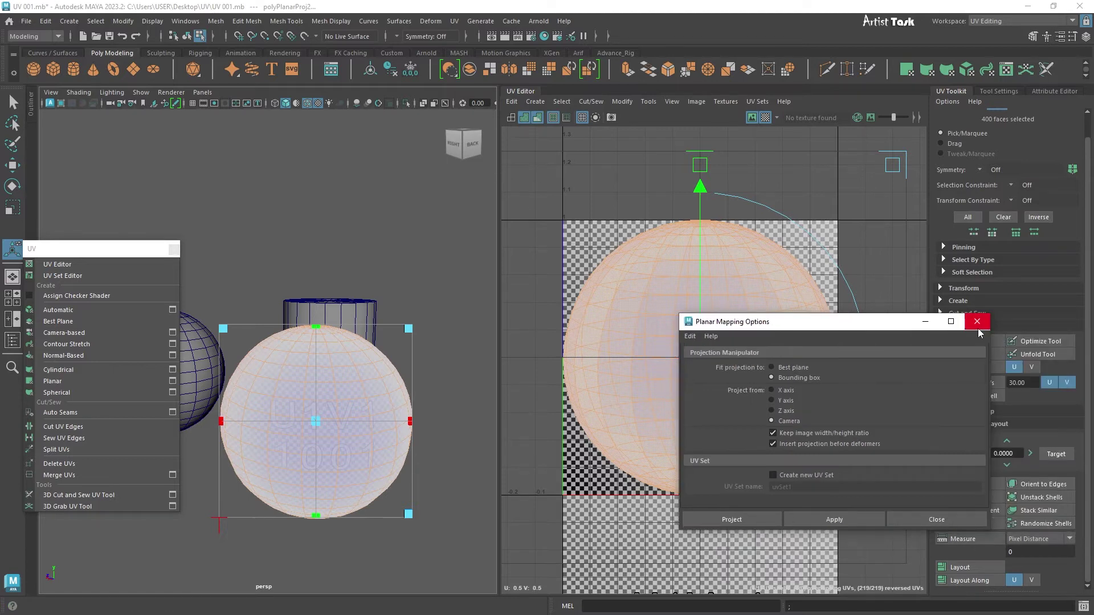
left_click(977, 329)
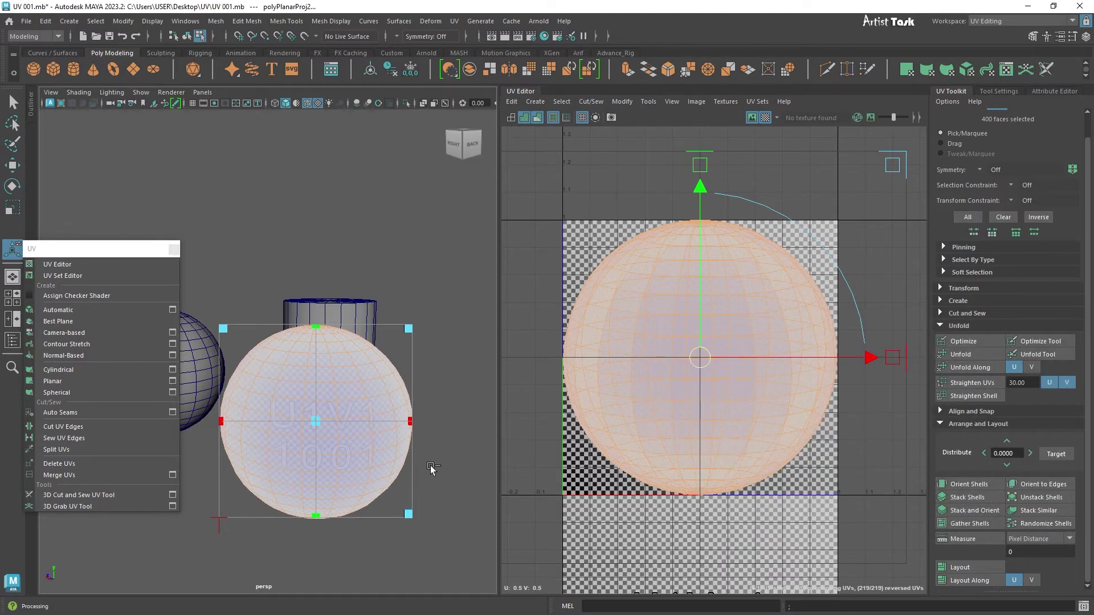
key("ctrl+z")
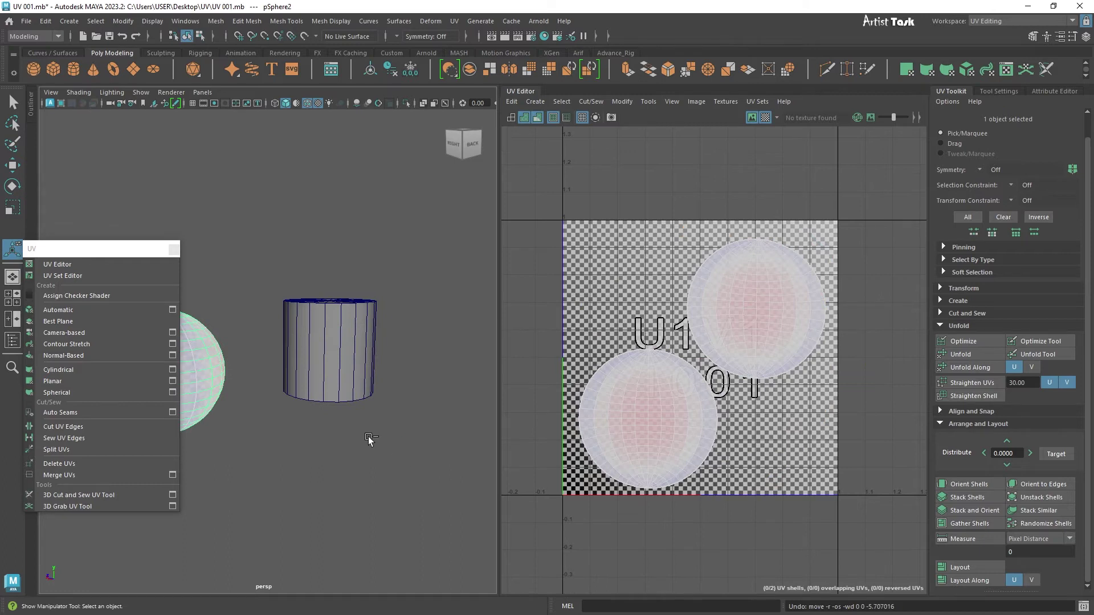
Move the duplicated sphere out past the cylinder, clear of the original sphere
key("w")
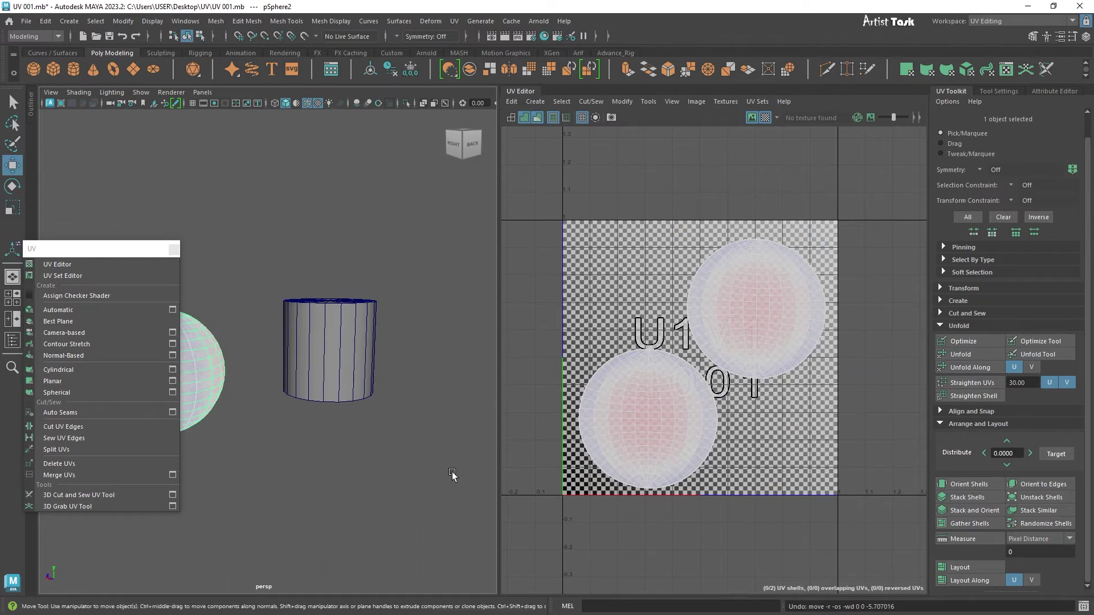
scroll(452, 475, "down", 4)
left_click_drag(233, 360, 345, 392)
right_click_drag(395, 461, 462, 465, "alt")
middle_click_drag(463, 465, 351, 449, "alt")
right_click_drag(351, 449, 391, 459, "alt")
scroll(386, 471, "up", 5)
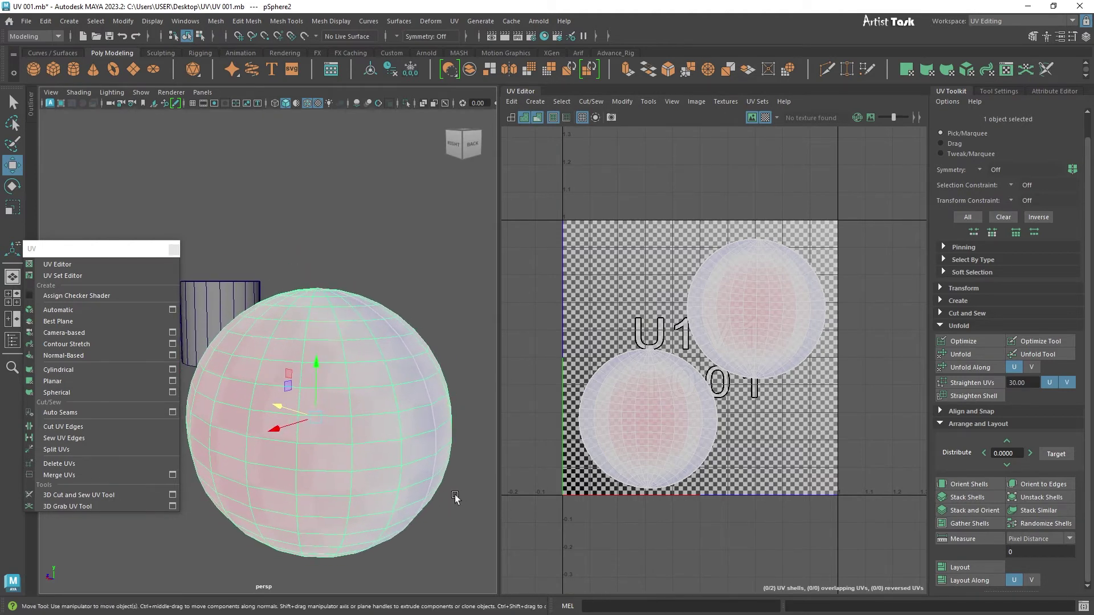
scroll(450, 507, "down", 2)
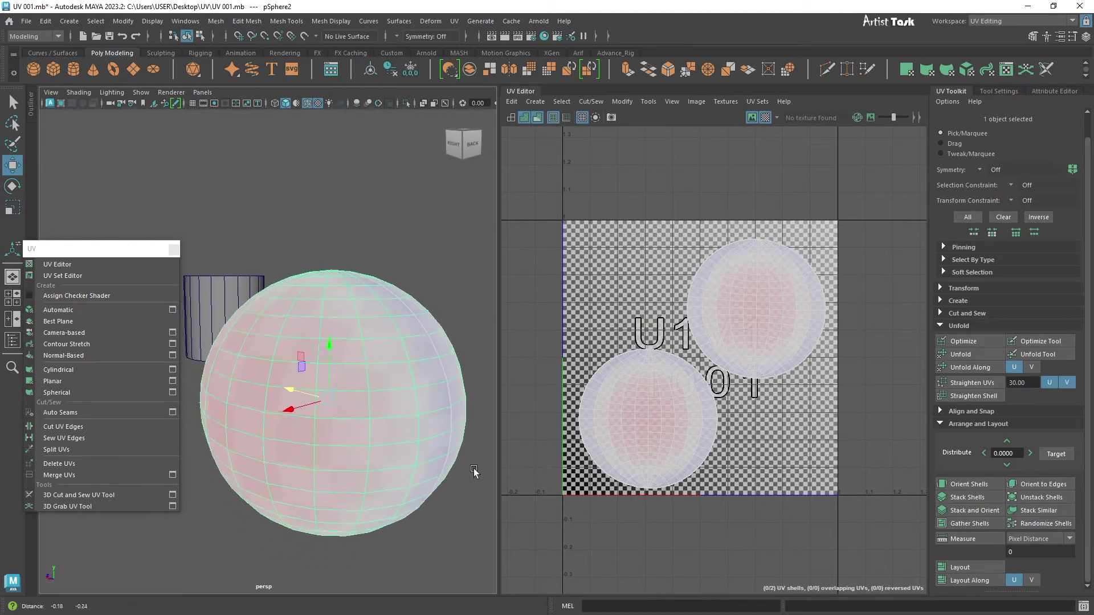
Delete all UVs from the duplicated sphere
left_click(456, 22)
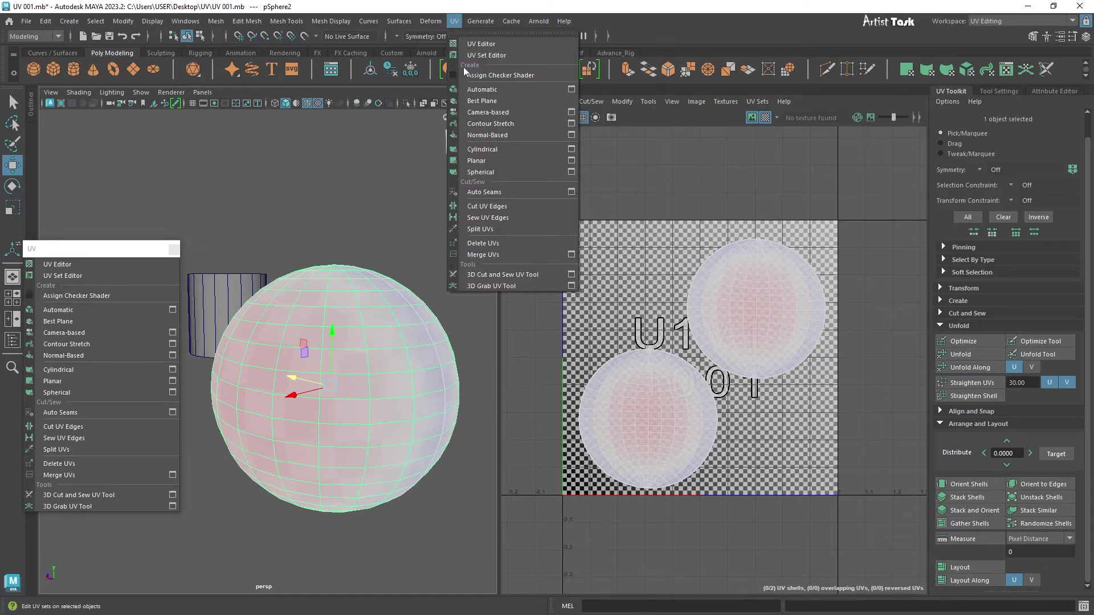
left_click(487, 243)
left_click(411, 396)
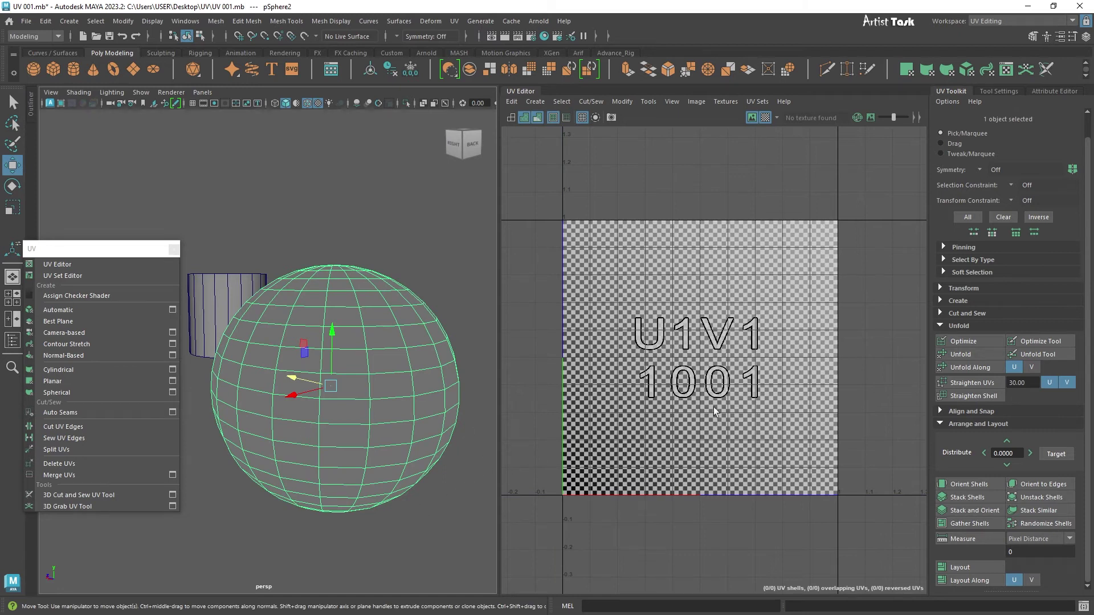
From a side view, apply a planar projection from the camera, fitted to the bounding box, to the duplicated sphere
scroll(424, 464, "down", 4)
left_click_drag(368, 452, 421, 458, "alt")
left_click(392, 490)
scroll(422, 431, "up", 4)
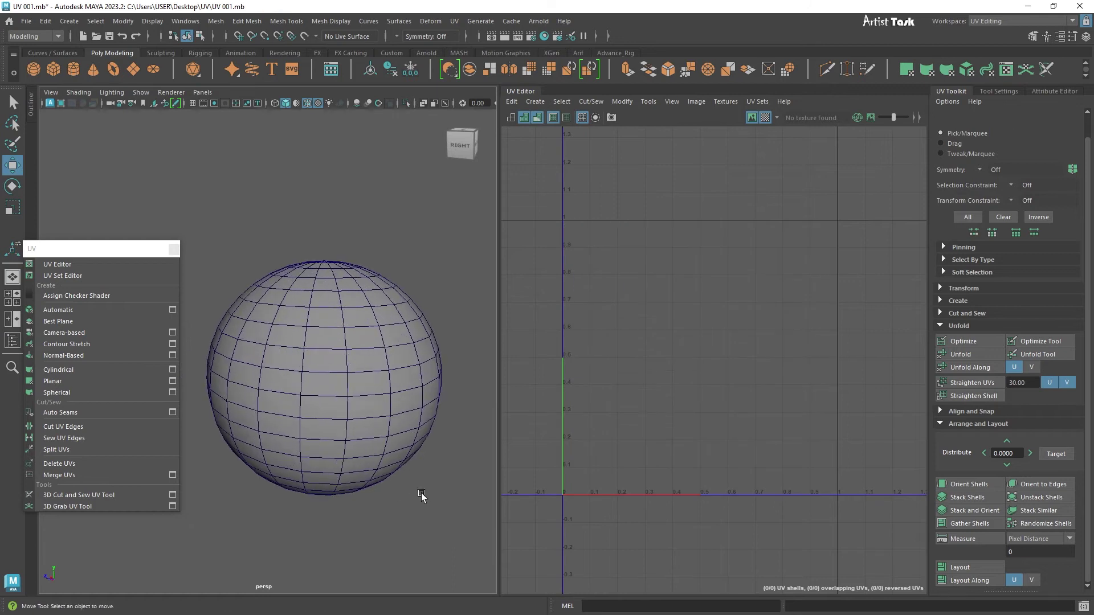
left_click(340, 432)
scroll(453, 496, "down", 3)
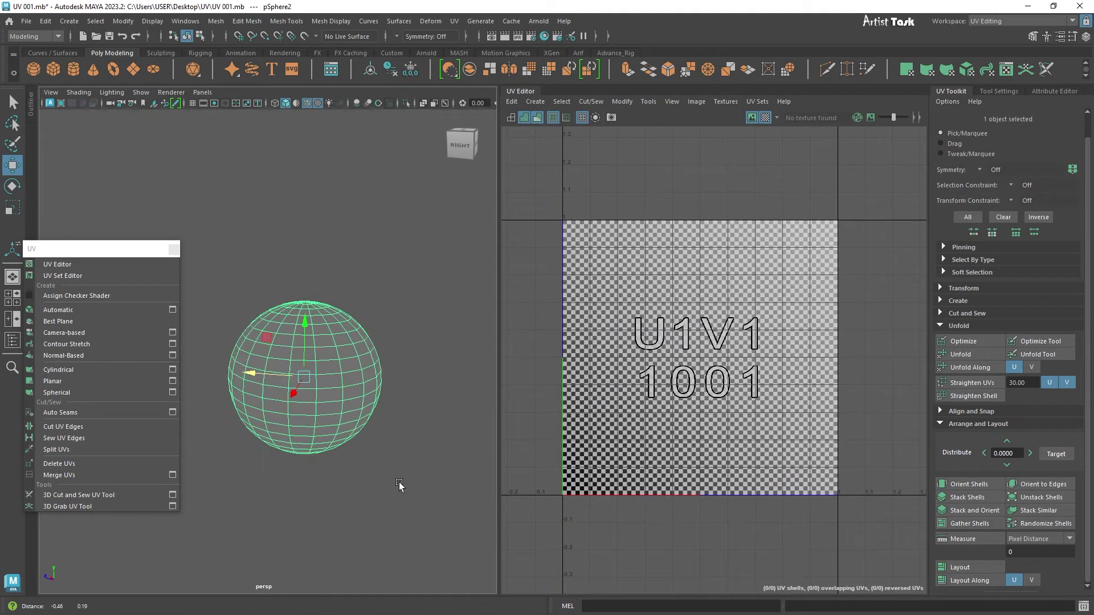
scroll(322, 402, "up", 2)
left_click(172, 383)
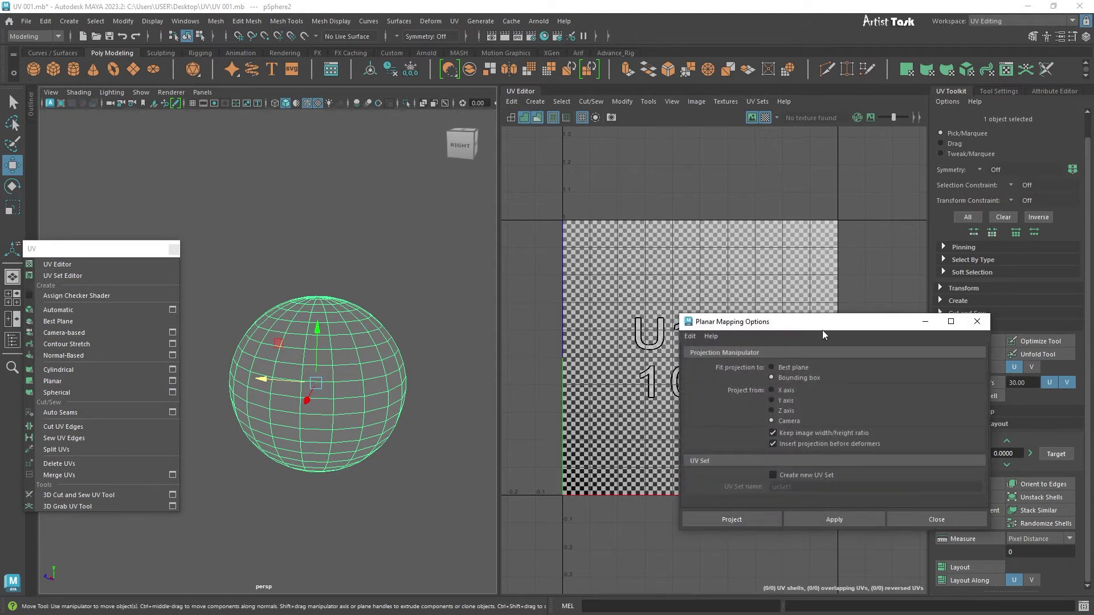
left_click_drag(822, 330, 911, 297)
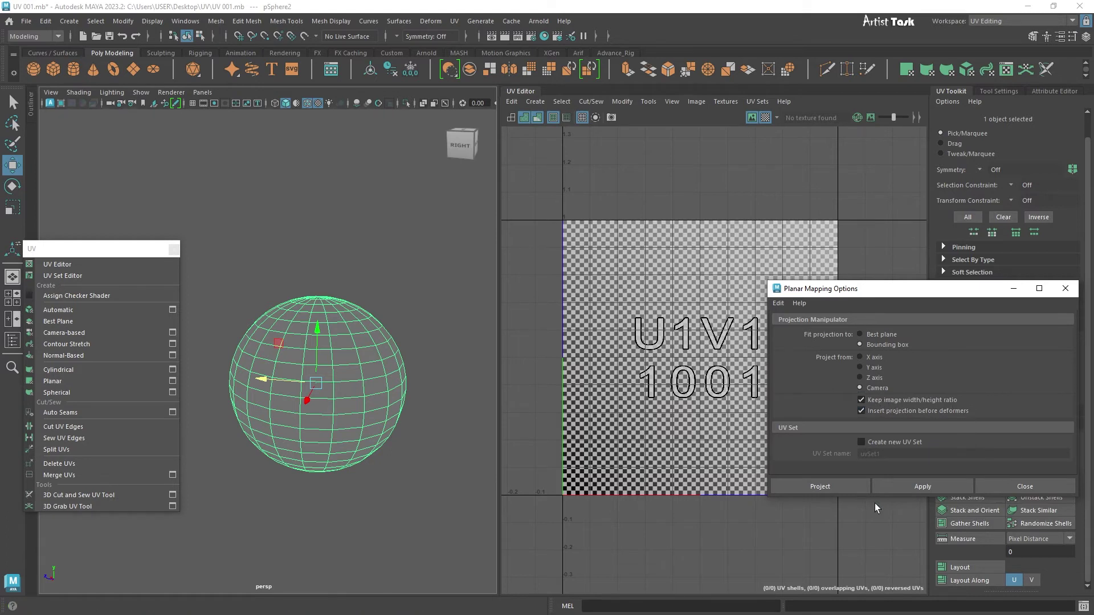
left_click(902, 489)
left_click(993, 489)
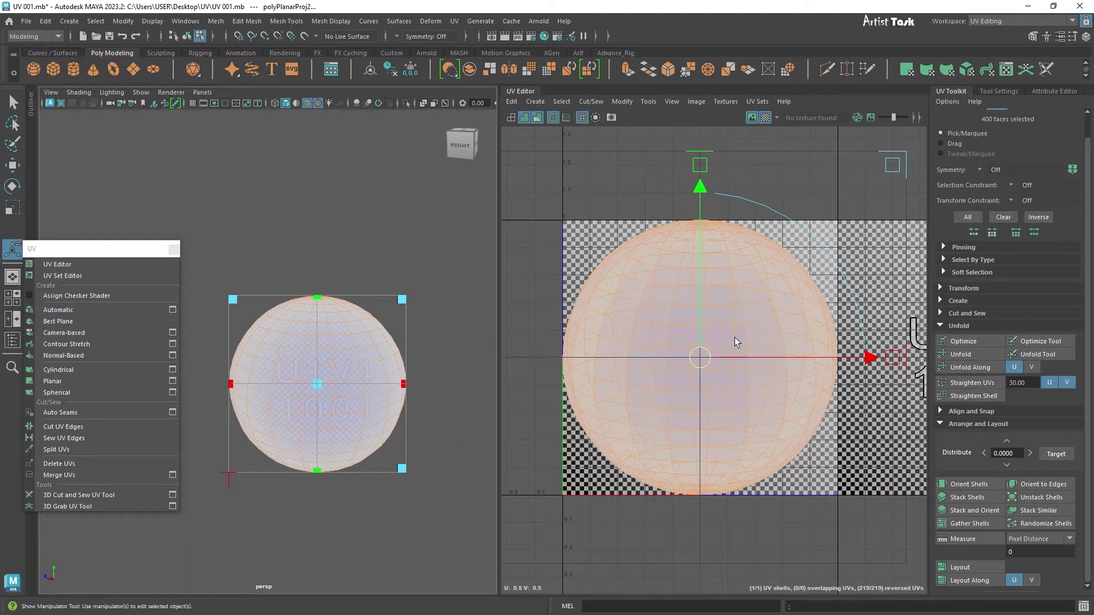
Select the pole-to-pole edge loop dividing the duplicated sphere in half and cut the UVs along it
left_click_drag(436, 425, 410, 432, "alt")
right_click_drag(355, 341, 360, 309)
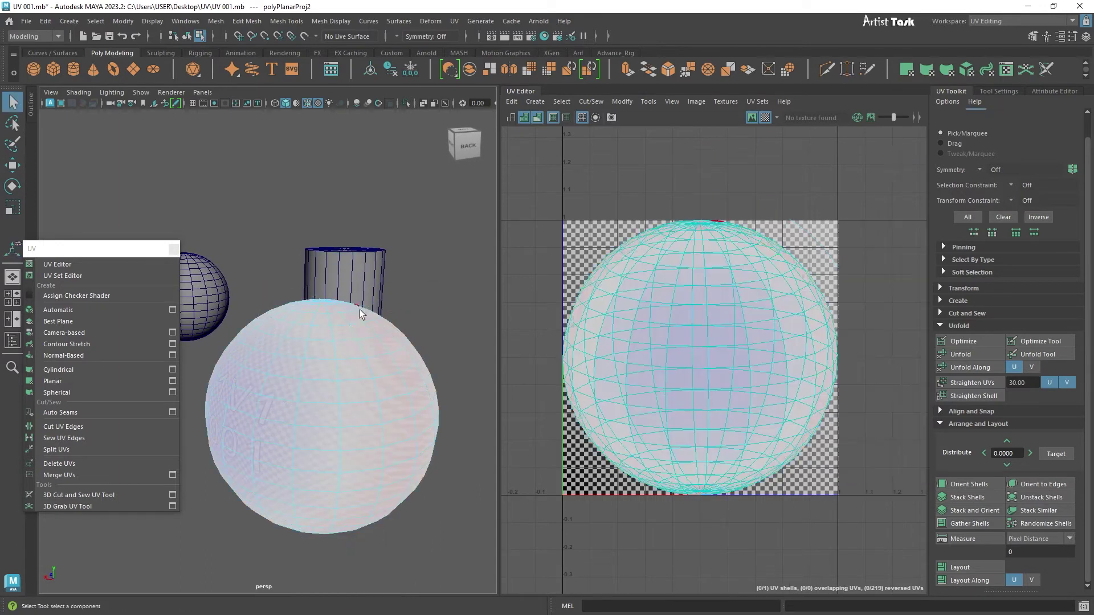
double_click(357, 347)
right_click_drag(357, 346, 312, 354, "alt")
left_click_drag(313, 354, 306, 414, "alt")
right_click_drag(306, 413, 357, 426, "alt")
left_click_drag(357, 425, 433, 419, "alt")
right_click_drag(433, 419, 399, 459, "alt")
right_click_drag(648, 197, 525, 226, "shift")
Select both half-sphere UV shells, unfold them, and lay them out in the 0–1 UV square
left_click_drag(520, 185, 889, 586)
right_click_drag(809, 245, 697, 282, "shift")
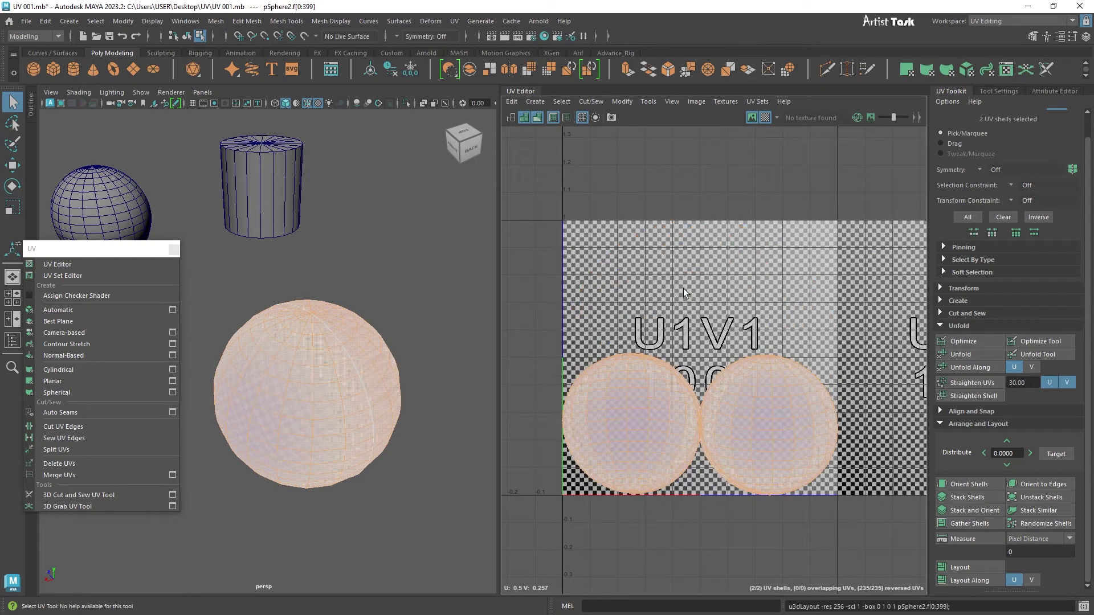
Move the first half-sphere UV shell up about 0.4 units and the second one up about 0.18 units
left_click(645, 393)
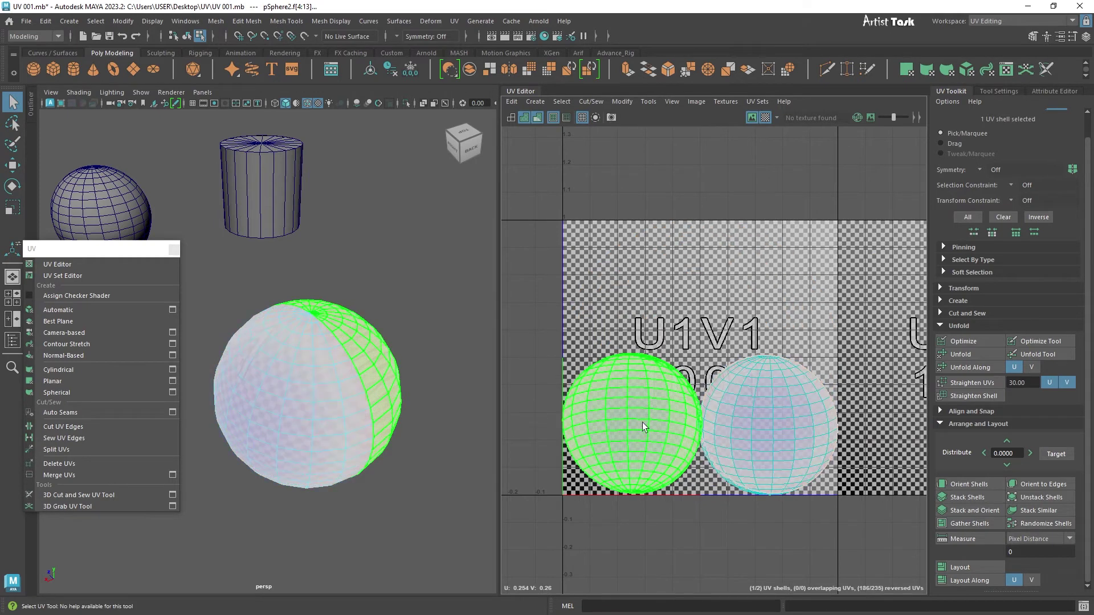
key("w")
left_click_drag(632, 341, 632, 232)
left_click(730, 357)
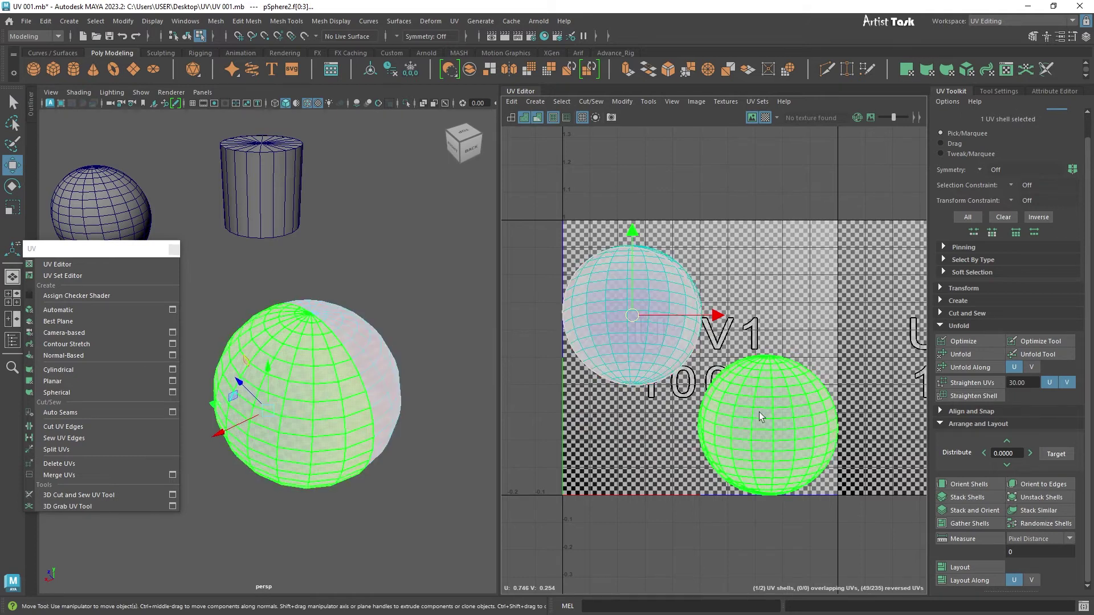
left_click(761, 378)
left_click_drag(769, 349, 770, 300)
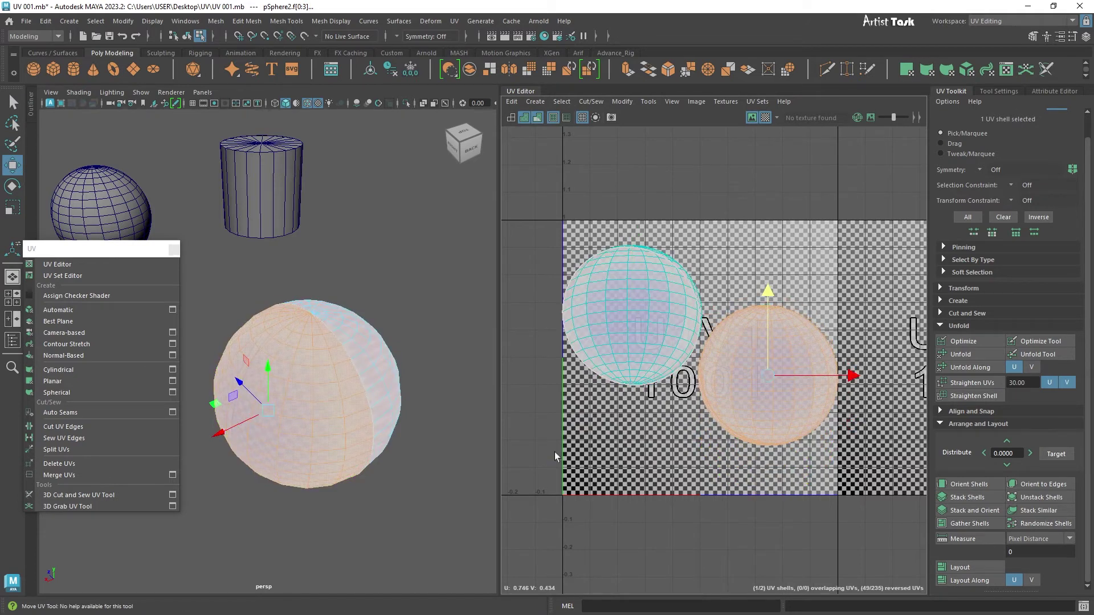
Examine the duplicated sphere from several sides to match each half of its surface with its UV shell
left_click(429, 511)
scroll(426, 513, "up", 3)
left_click_drag(427, 513, 322, 473, "alt")
right_click_drag(322, 473, 405, 489, "alt")
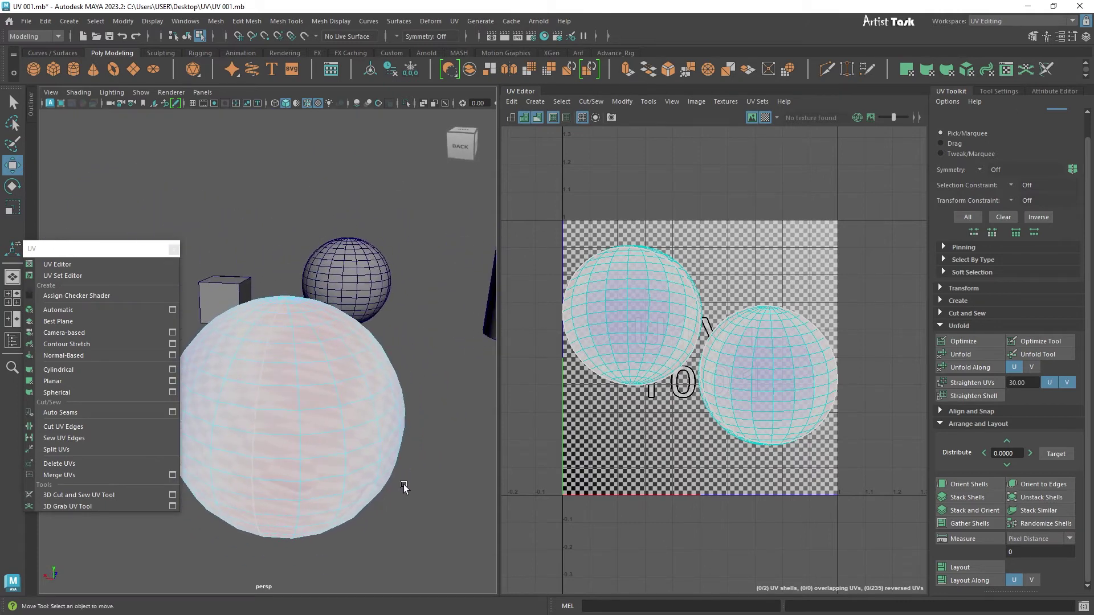
left_click_drag(405, 488, 371, 490, "alt")
right_click_drag(371, 490, 437, 504, "alt")
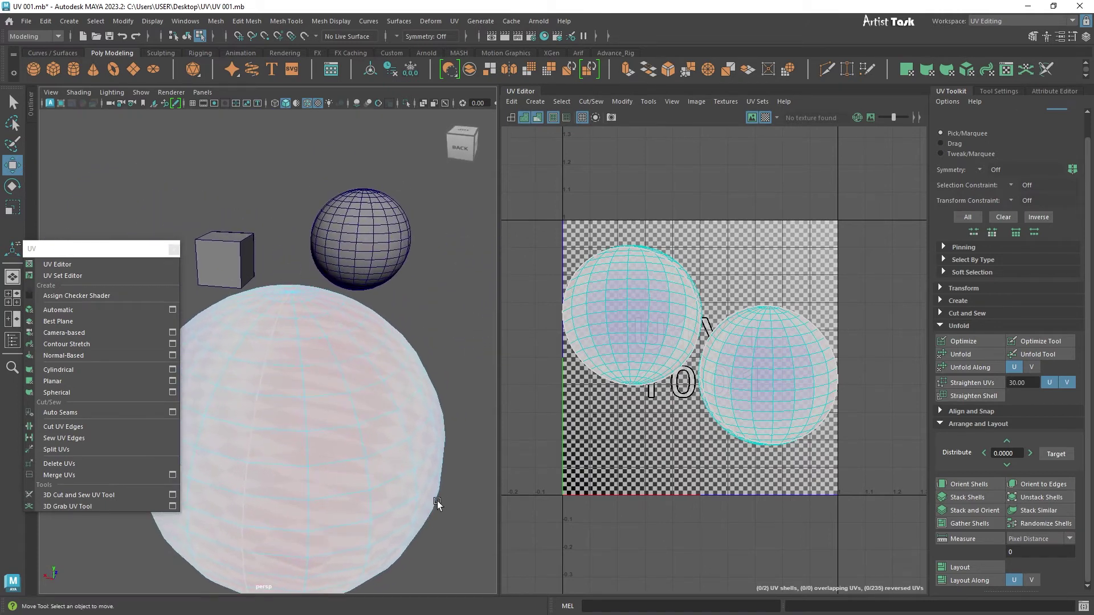
scroll(437, 504, "down", 3)
left_click_drag(296, 463, 467, 453, "alt")
left_click(318, 390)
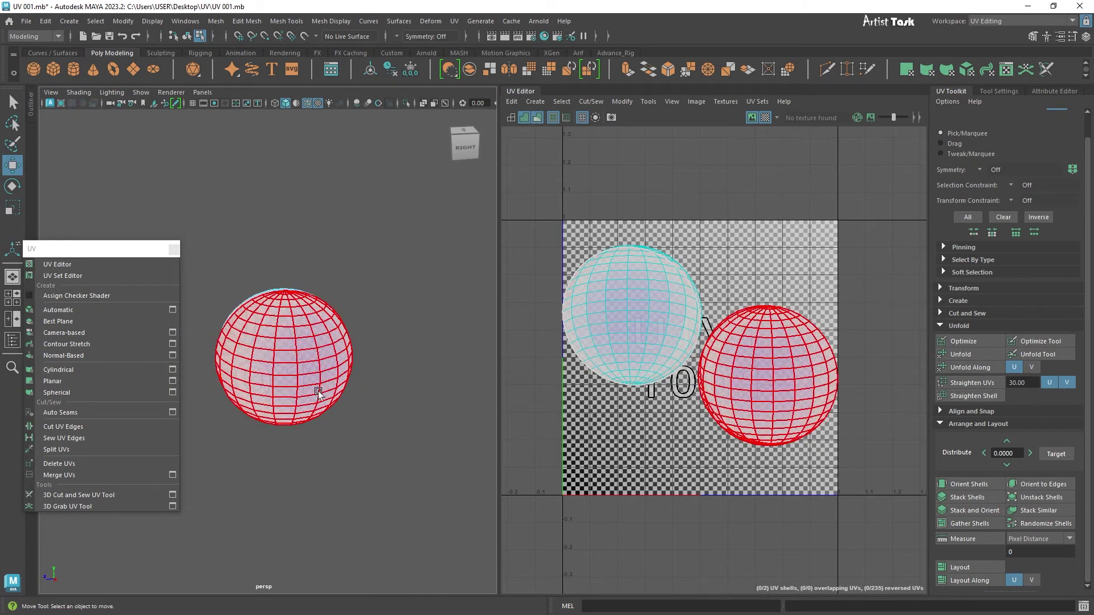
left_click(380, 490)
scroll(413, 478, "up", 2)
left_click_drag(412, 477, 289, 509, "alt")
left_click(302, 463)
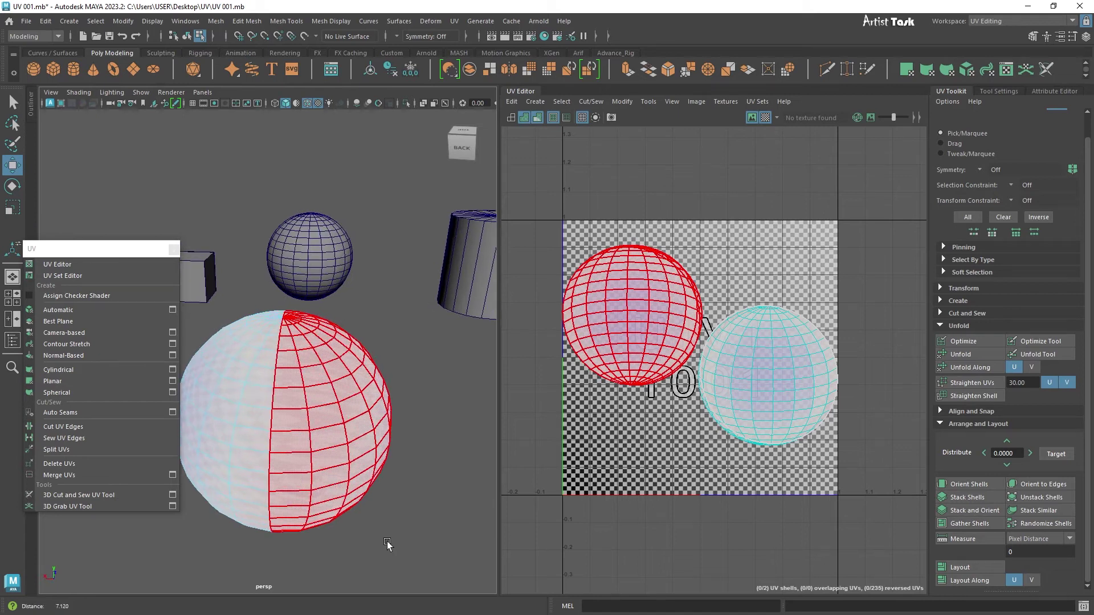
left_click(346, 540)
scroll(346, 540, "up", 2)
Select the upper half-sphere UV shell and examine the corresponding half of the duplicated sphere from the side
left_click(673, 330)
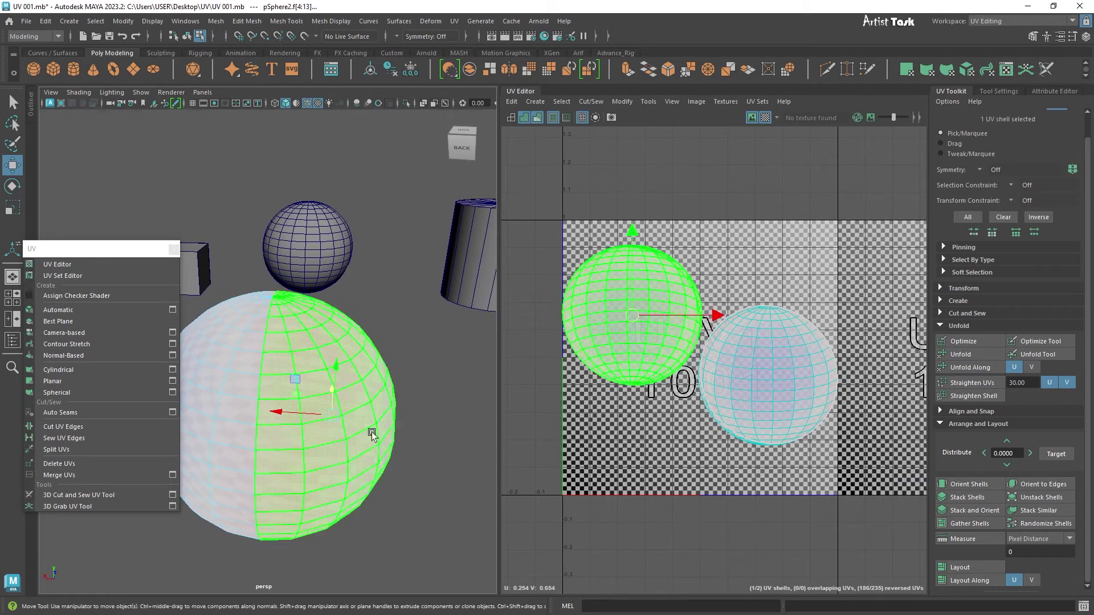
left_click_drag(398, 488, 315, 479, "alt")
right_click_drag(315, 478, 379, 479, "alt")
middle_click_drag(379, 478, 412, 475, "alt")
right_click_drag(412, 475, 397, 474, "alt")
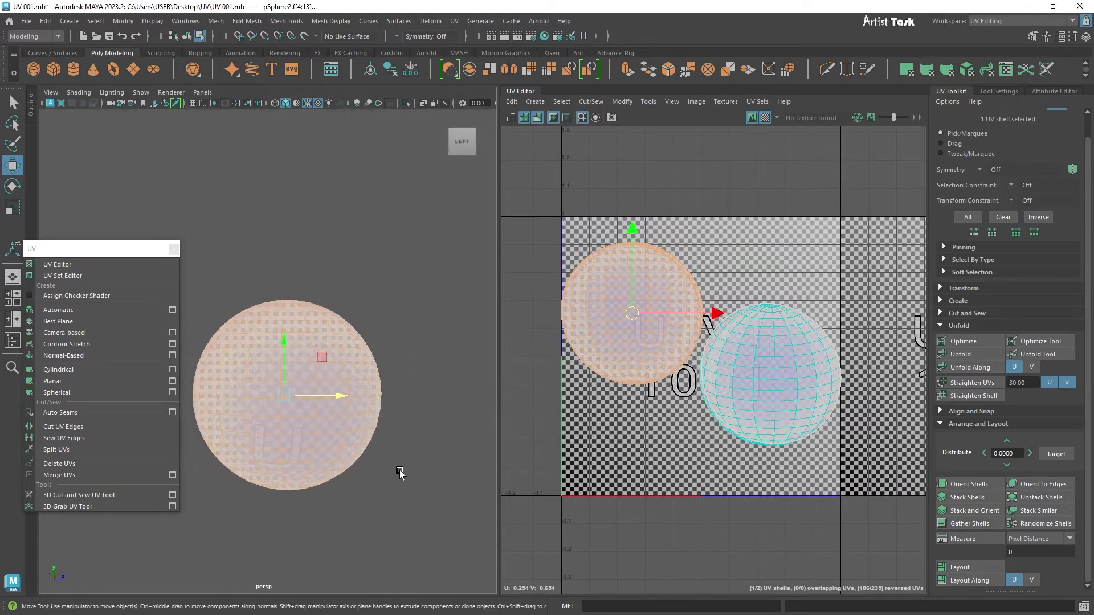
Try a planar UV projection from the Z axis on the selected half of the sphere
middle_click_drag(400, 474, 411, 474, "alt")
right_click_drag(411, 474, 369, 474, "alt")
left_click_drag(369, 474, 363, 475, "alt")
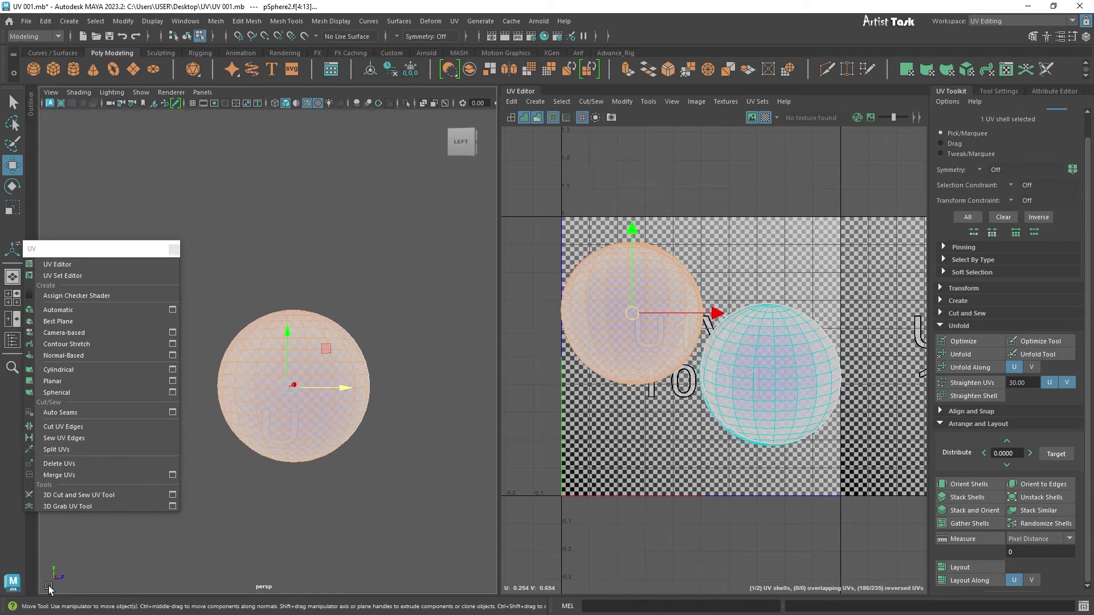
right_click_drag(214, 540, 454, 495, "alt")
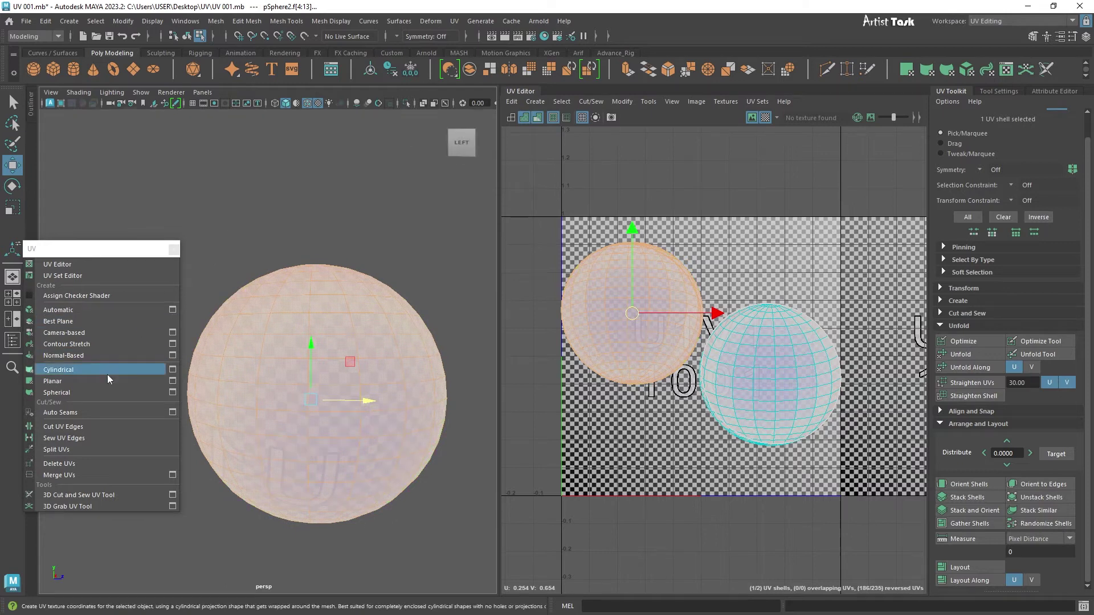
left_click(173, 382)
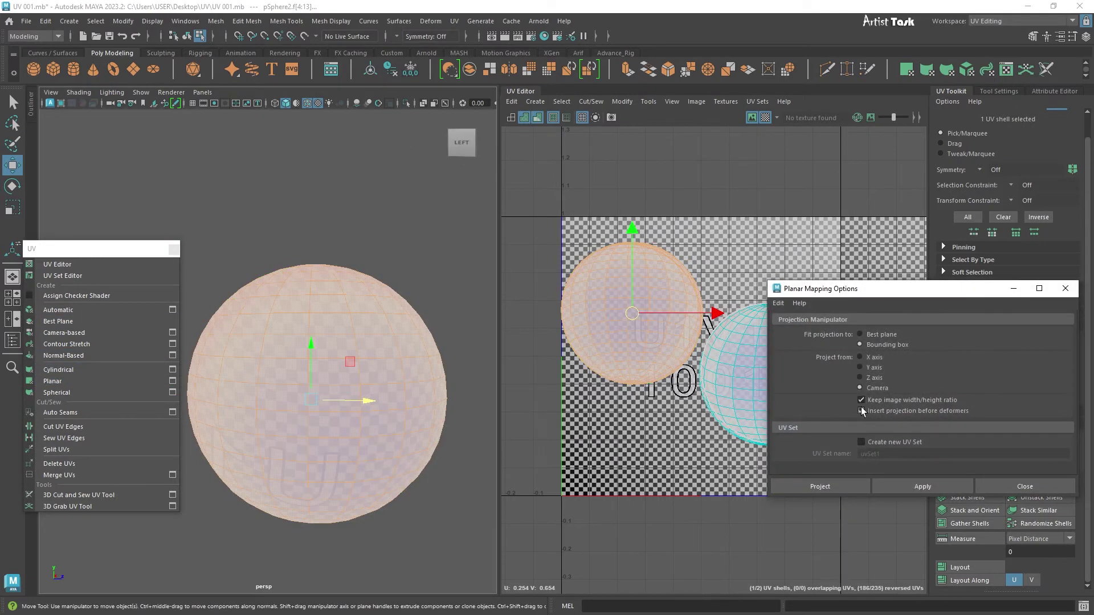
left_click(927, 488)
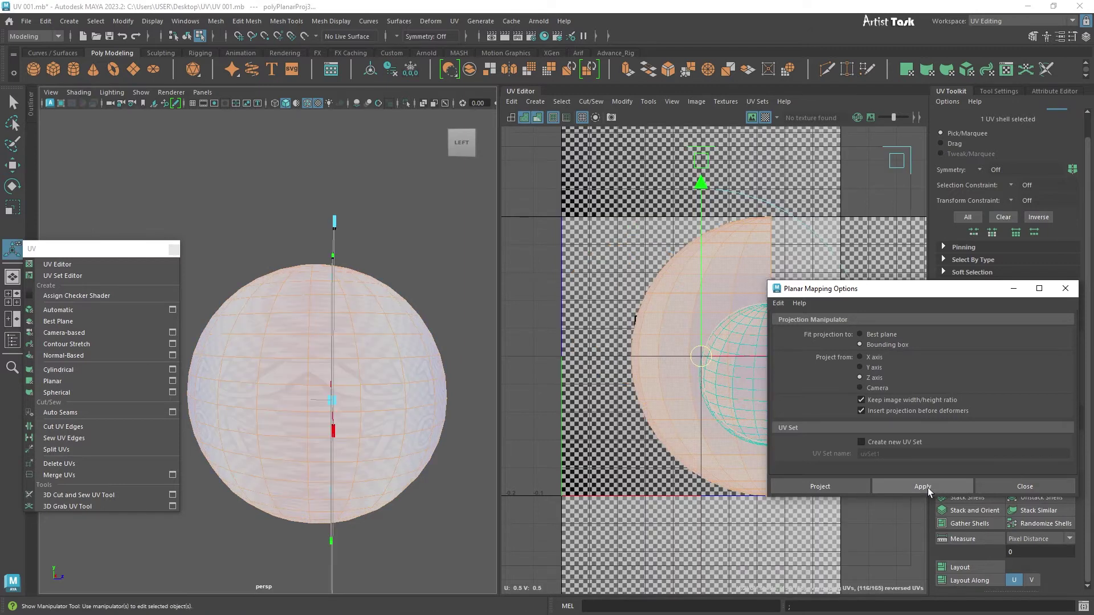
key("ctrl+z")
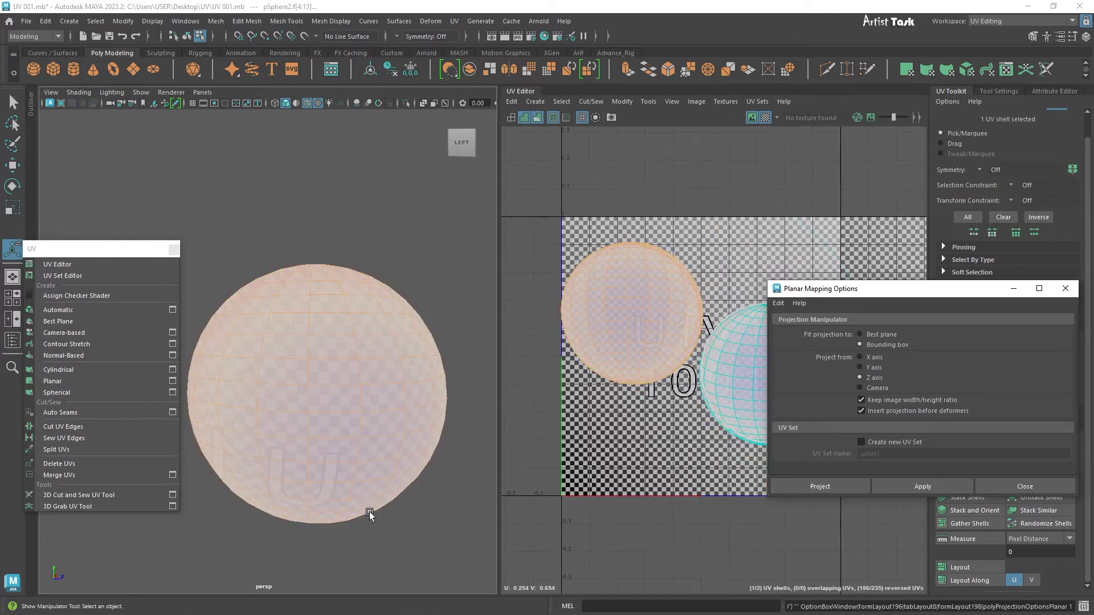
Planar-map the selected sphere half from the camera, fitted to the bounding box, and close the mapping options
left_click_drag(439, 553, 450, 530, "alt")
left_click(860, 388)
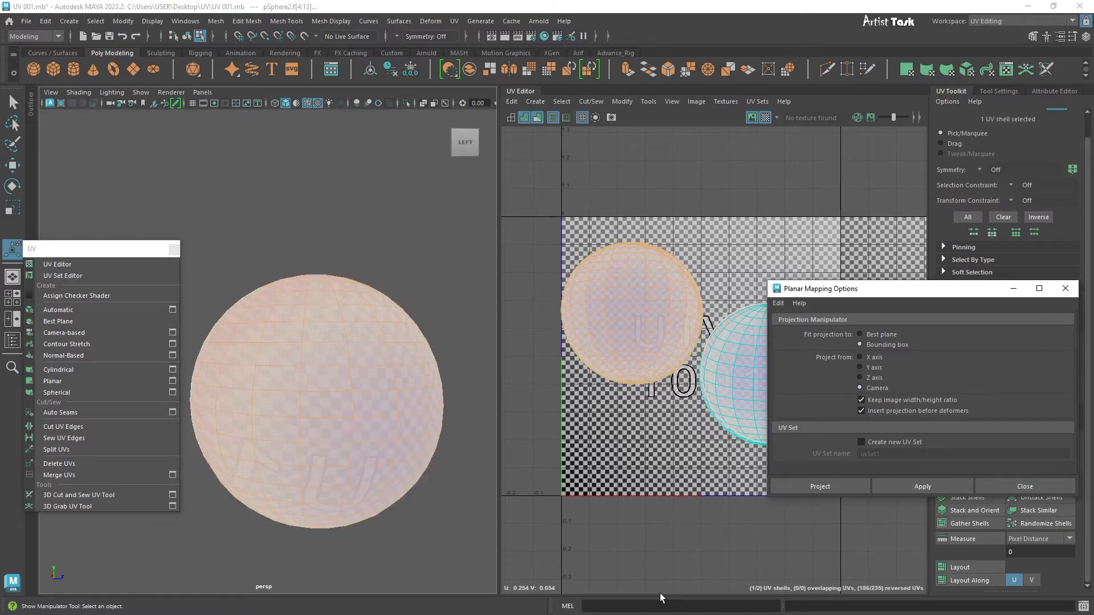
left_click(921, 484)
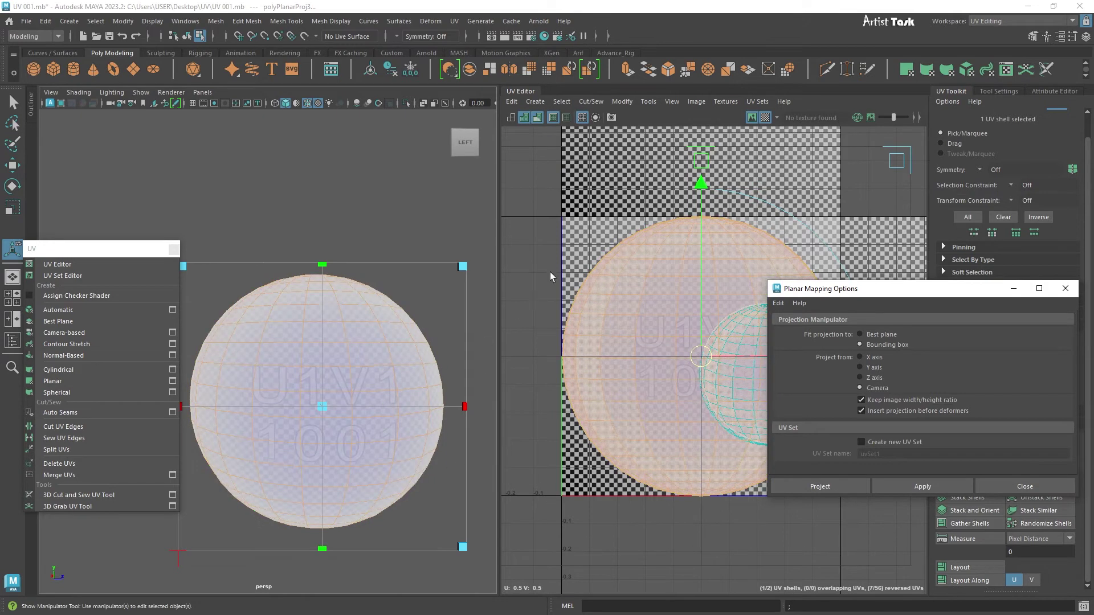
left_click(524, 332)
left_click_drag(320, 443, 322, 371, "alt")
scroll(391, 453, "down", 3)
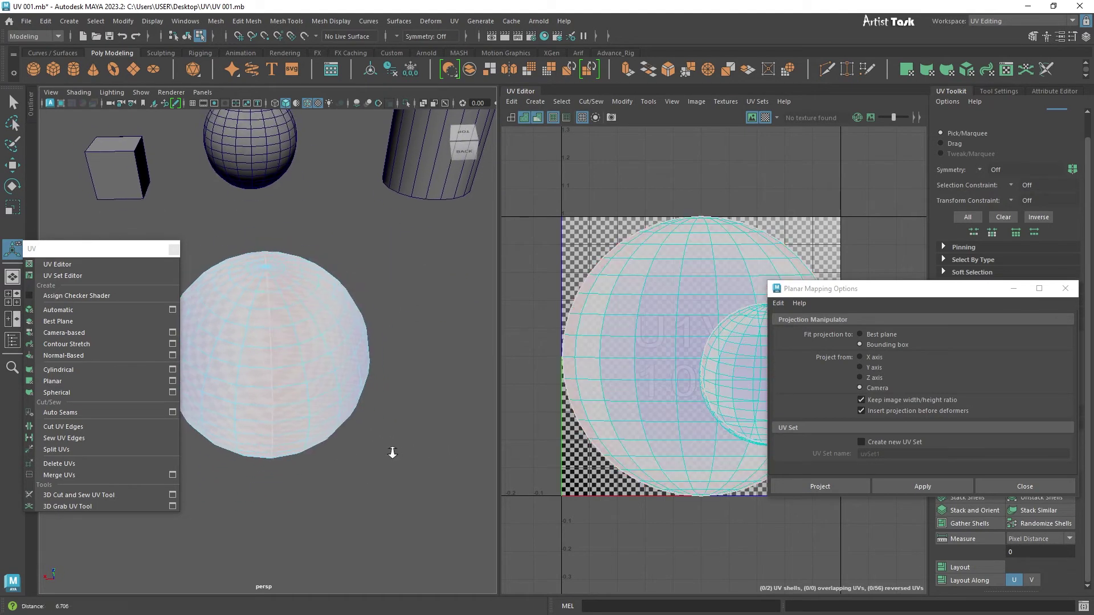
scroll(621, 456, "down", 2)
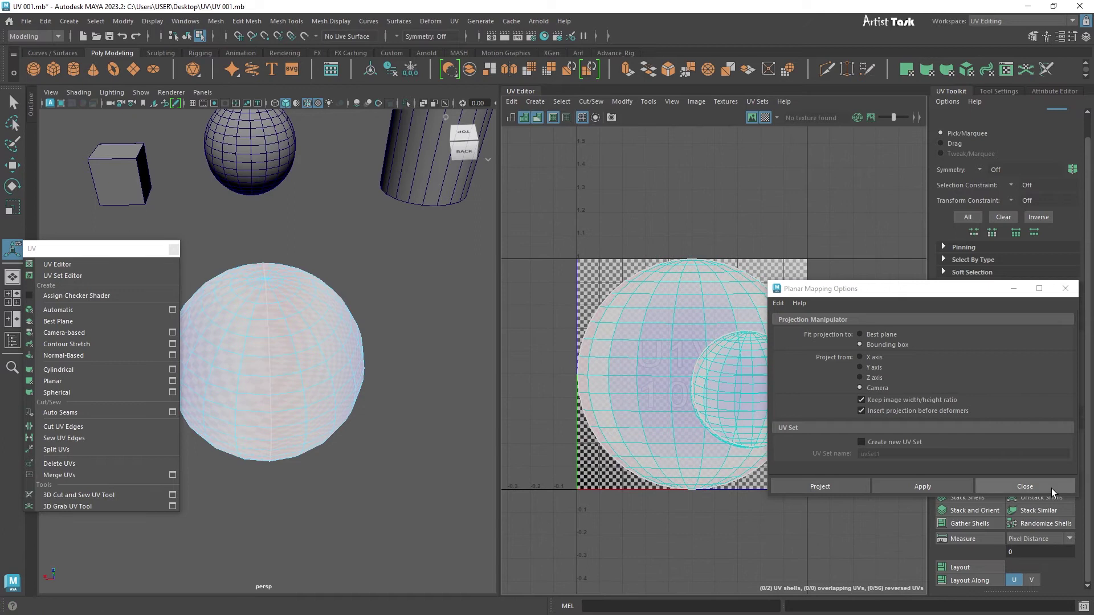
left_click(1024, 486)
Unfold both UV shells of the sphere
scroll(794, 506, "down", 1)
right_click(717, 305)
right_click_drag(717, 302, 669, 284)
left_click_drag(528, 205, 862, 530)
right_click(820, 247, "shift")
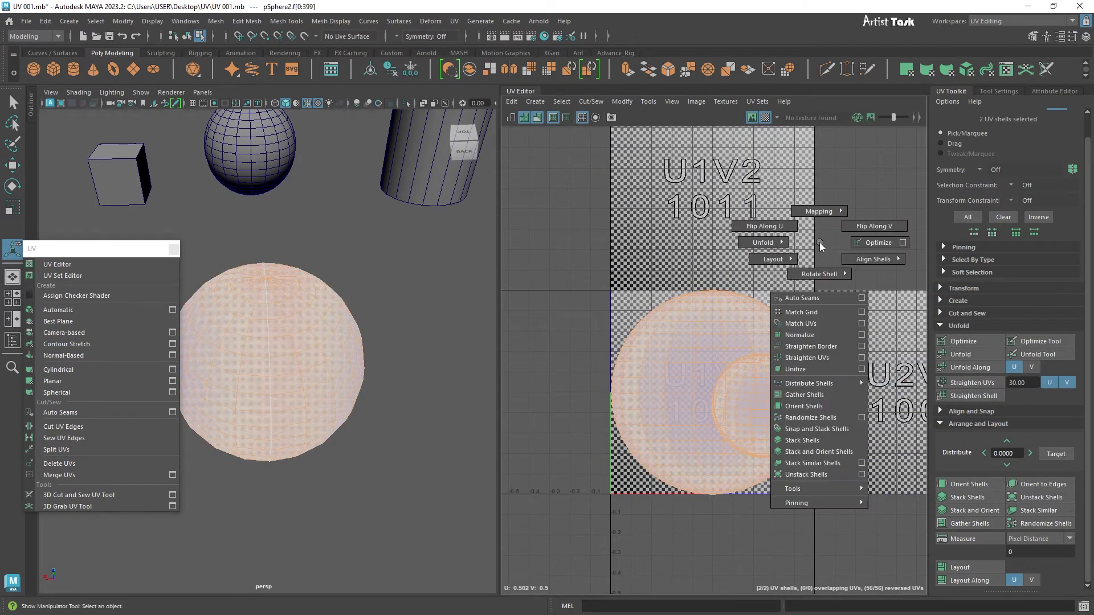
right_click_drag(812, 246, 750, 246, "shift")
right_click_drag(674, 245, 674, 245, "shift")
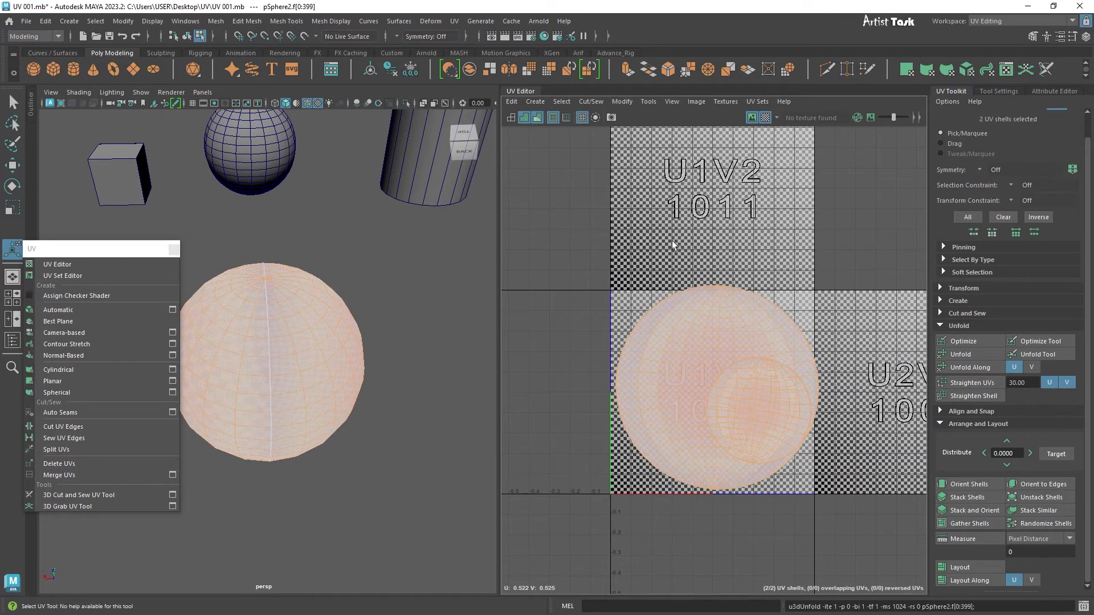
Lay out the two unfolded sphere shells side by side in the first UV tile
left_click(817, 494)
left_click_drag(608, 277, 609, 277)
left_click(848, 234)
right_click_drag(848, 235, 747, 266, "shift")
right_click_drag(626, 418, 792, 441, "alt")
middle_click_drag(820, 428, 793, 379, "alt")
left_click(536, 416)
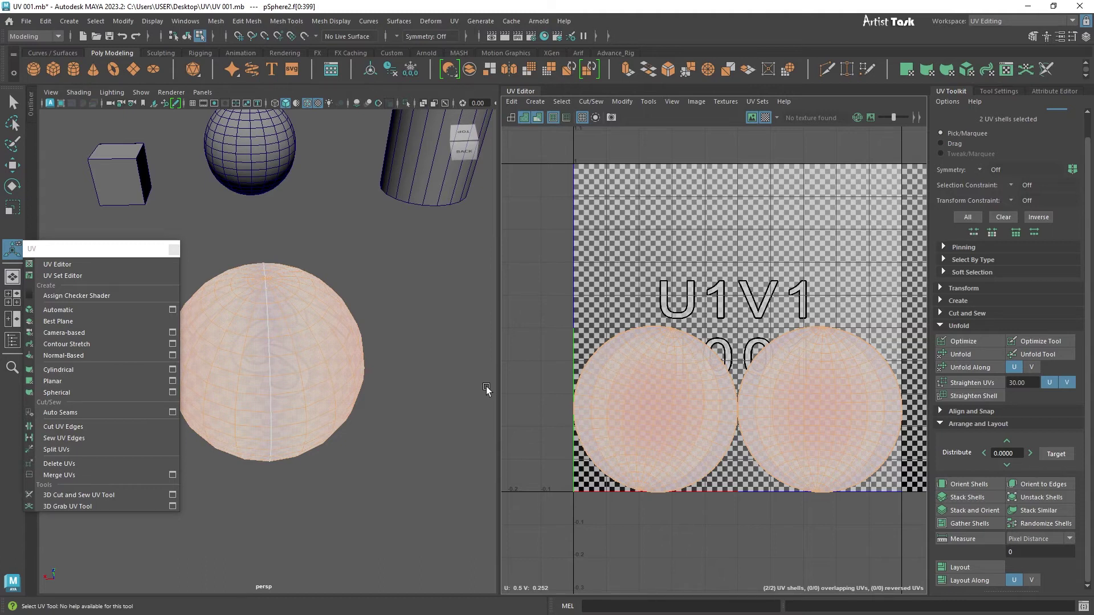
Optimize both sphere shells and lay them out again
left_click(802, 437)
left_click(725, 467)
left_click_drag(580, 203, 611, 238)
left_click_drag(814, 457, 916, 529)
left_click(758, 269)
left_click(979, 343)
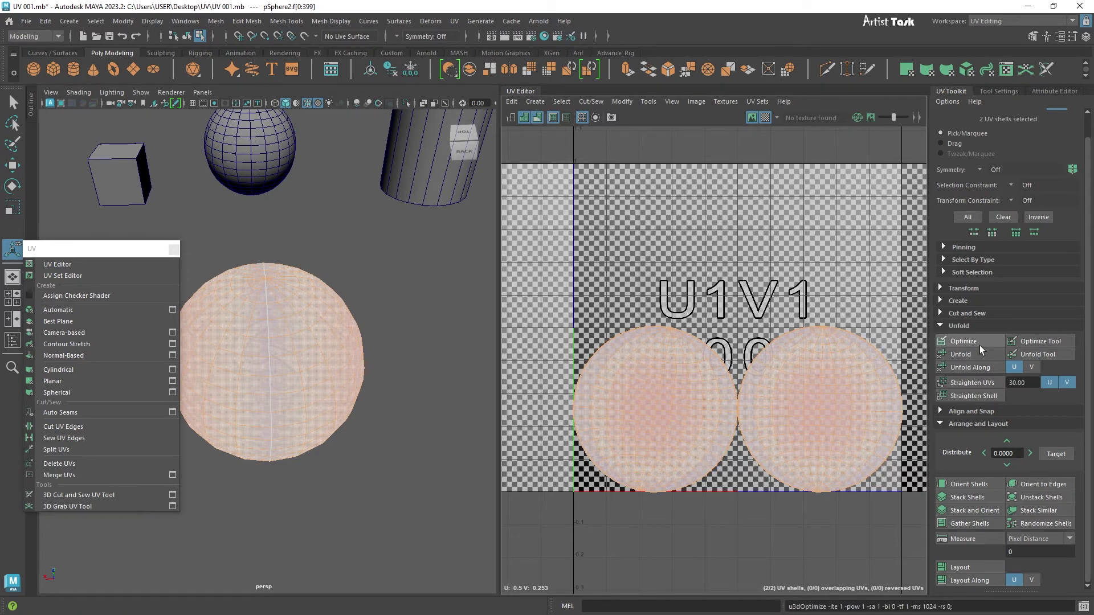
right_click_drag(714, 301, 662, 290)
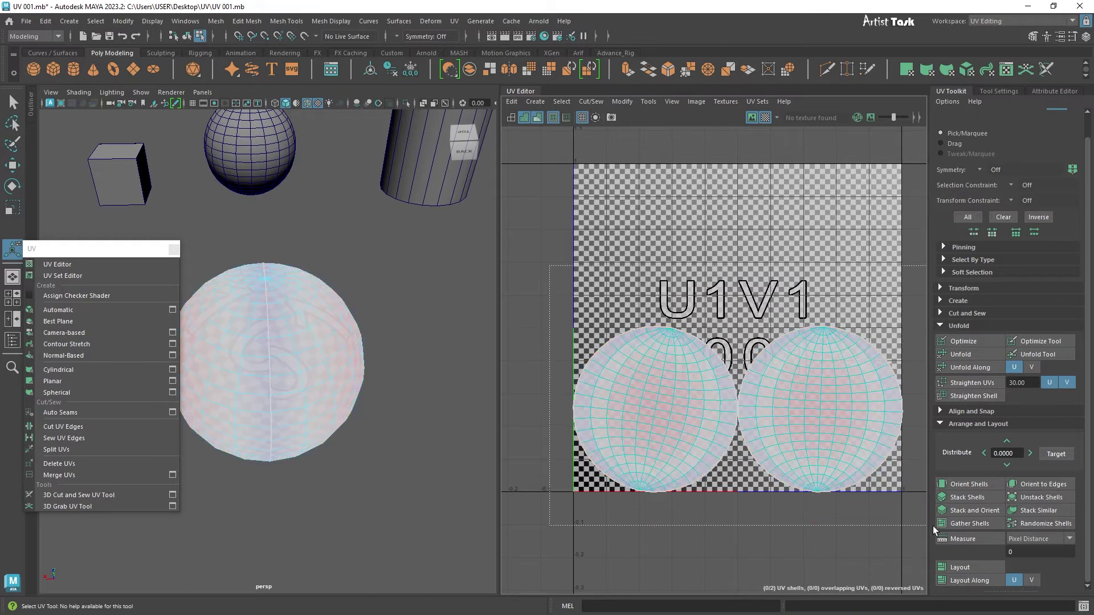
right_click(704, 208, "shift")
right_click_drag(653, 227, 572, 247, "shift")
Move one shell to the upper left of the UV tile and the other to the lower right
left_click(666, 399)
key("w")
left_click_drag(661, 410, 677, 261)
left_click(802, 410)
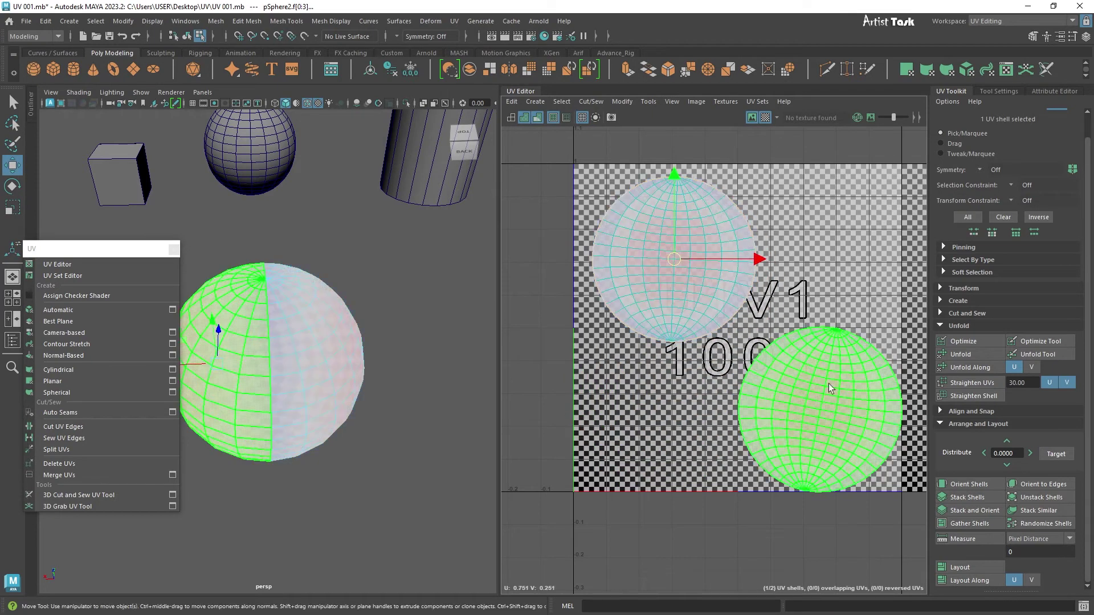
left_click_drag(824, 423, 843, 301)
key("e")
key("w")
left_click_drag(832, 302, 807, 408)
Review the projection axis choices in the Planar Mapping options for the selected sphere half
left_click_drag(417, 410, 466, 452, "alt")
right_click_drag(402, 437, 452, 427, "alt")
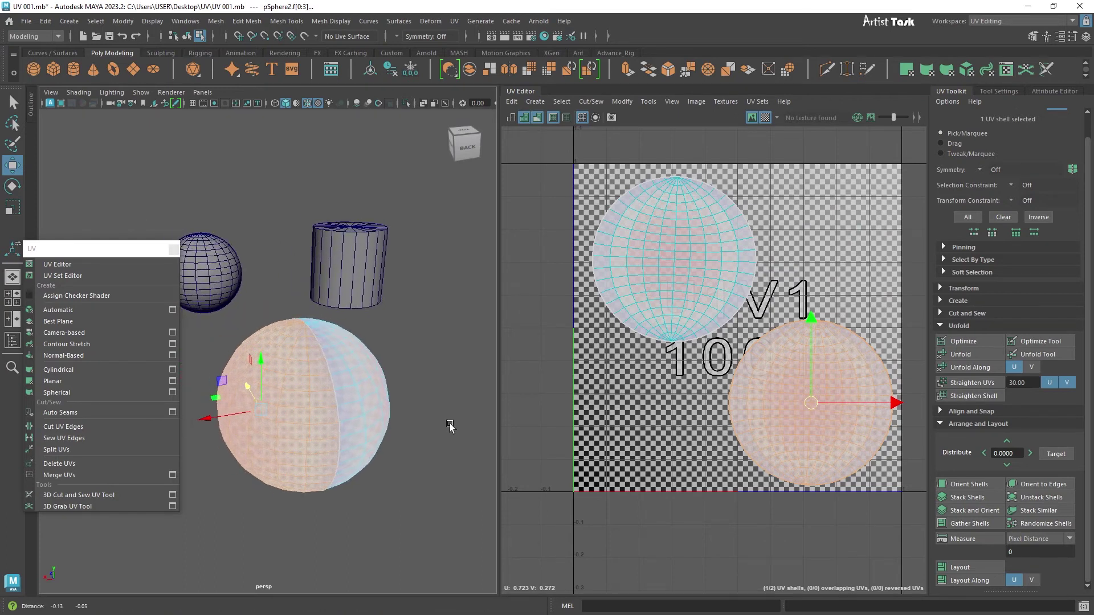
middle_click_drag(452, 427, 483, 419, "alt")
left_click(172, 381)
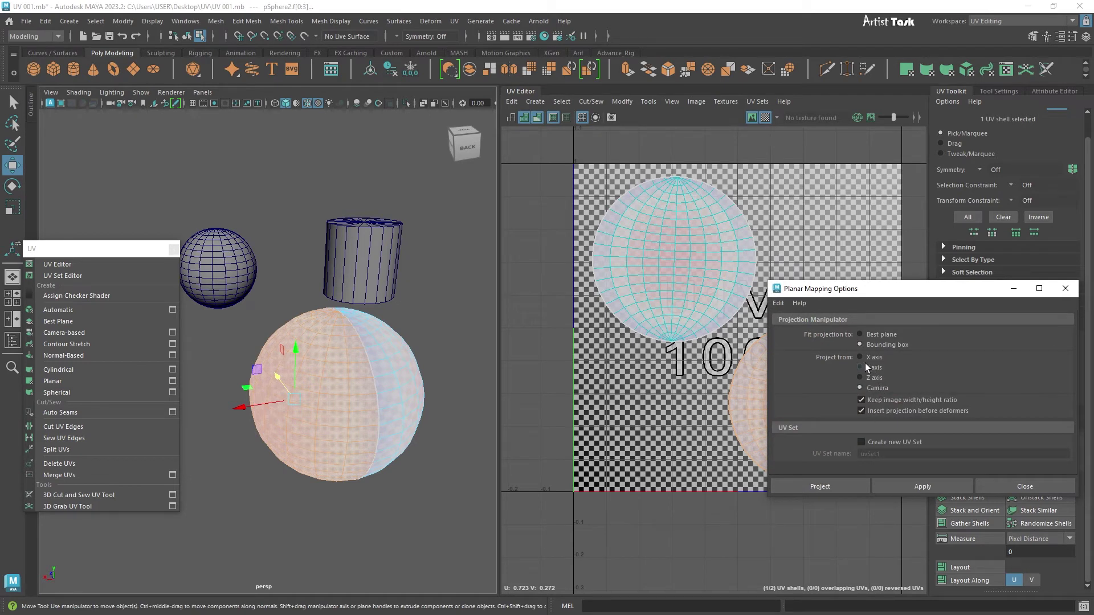
left_click(1074, 292)
Return the sphere to object mode, and replace the floating UV menu with the Outliner beside a wider viewport
scroll(359, 364, "down", 4)
right_click_drag(359, 349, 408, 383)
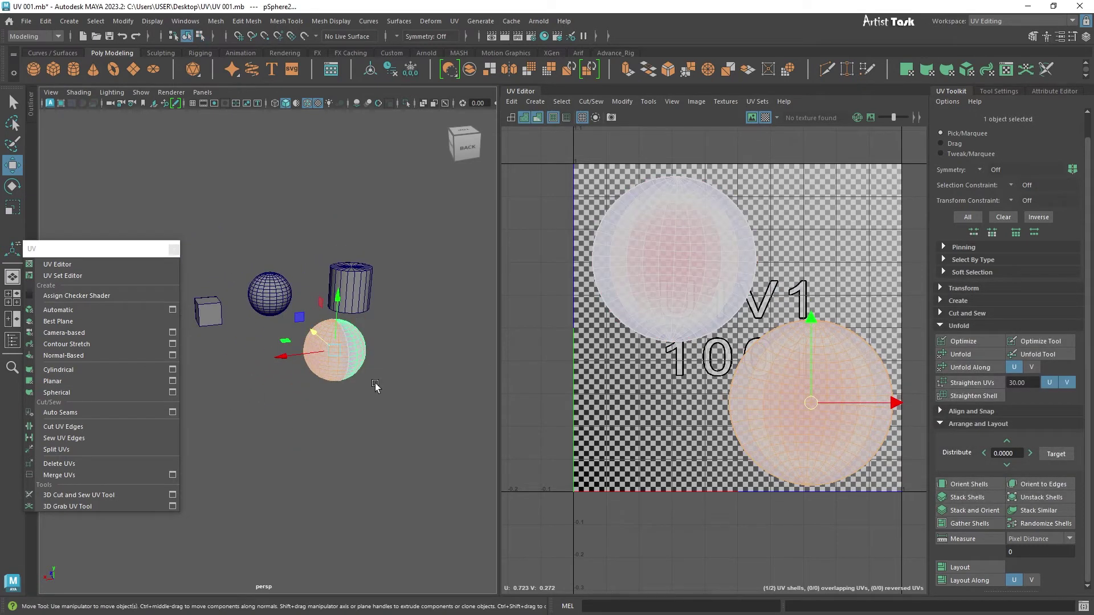
left_click_drag(501, 221, 584, 224)
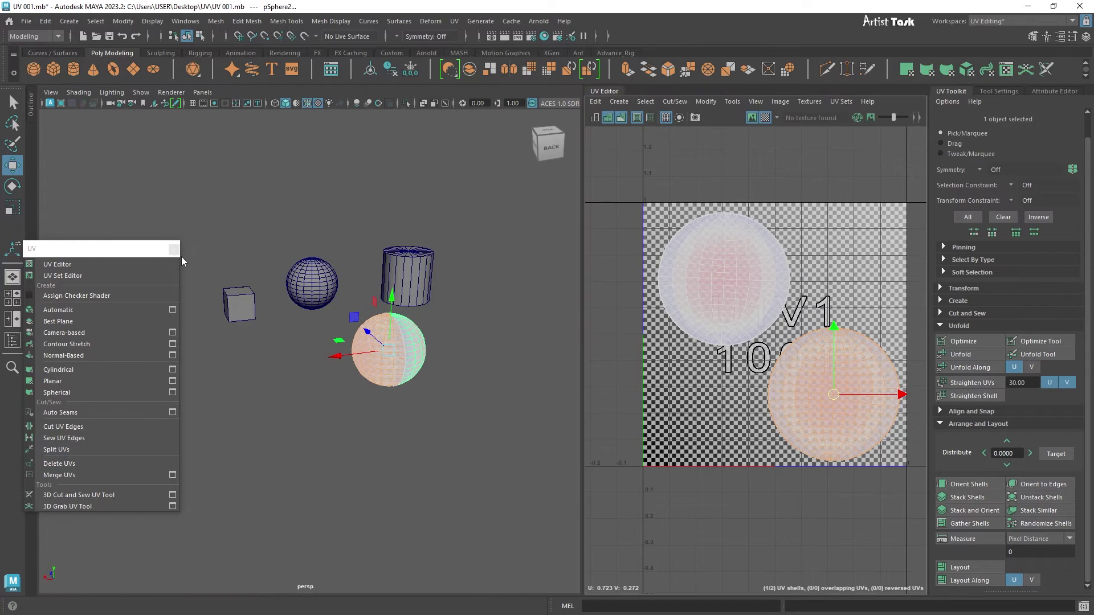
left_click(177, 251)
left_click(33, 107)
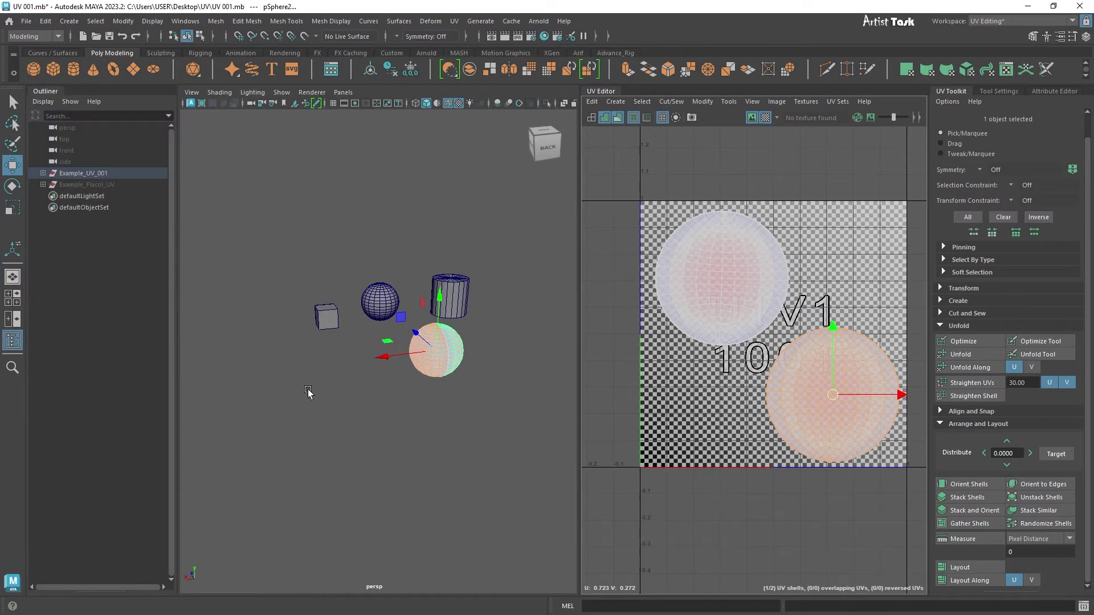
right_click_drag(212, 388, 281, 401, "alt")
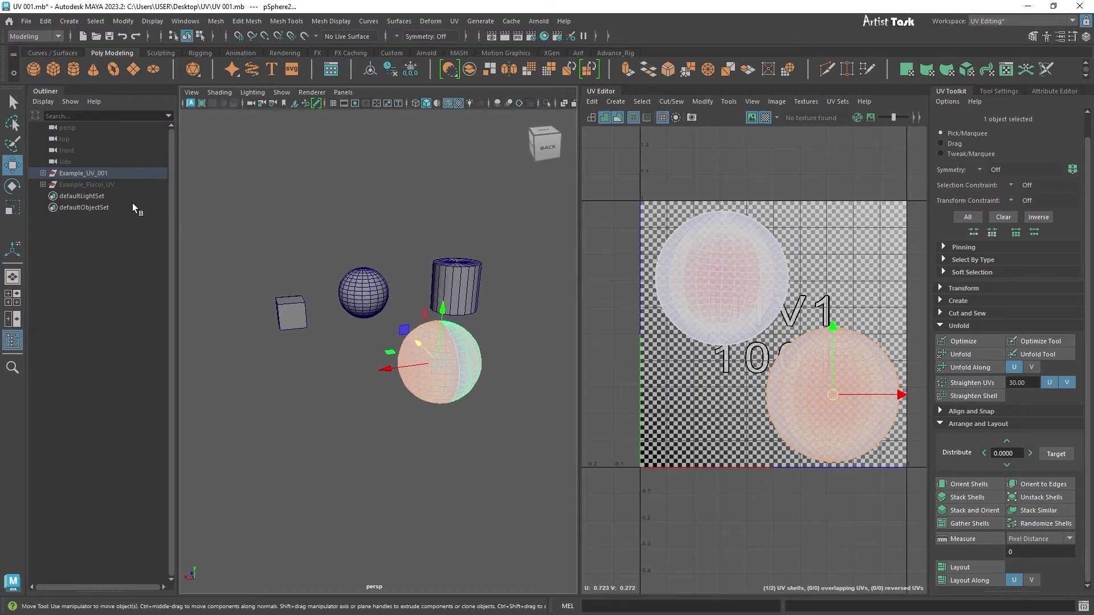
Hide the Example_UV_001 group and show Example_Flacol_UV instead, with the viewport grid on
left_click(114, 173)
left_click(334, 103)
key("ctrl+h")
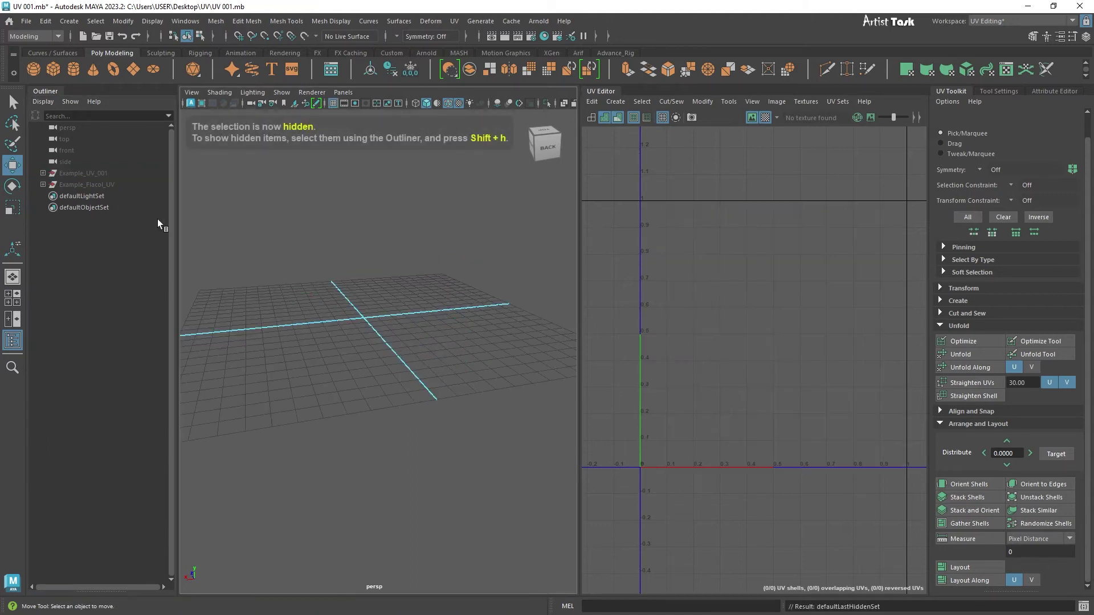
left_click(102, 184)
key("shift+h")
Enlarge the perspective viewport to full screen with the row of Flacol boxes in view
scroll(426, 376, "down", 2)
right_click_drag(426, 376, 355, 399, "alt")
left_click_drag(354, 398, 408, 408, "alt")
right_click_drag(408, 408, 419, 408, "alt")
middle_click_drag(418, 407, 438, 407, "alt")
left_click(459, 372)
right_click_drag(459, 372, 434, 418, "alt")
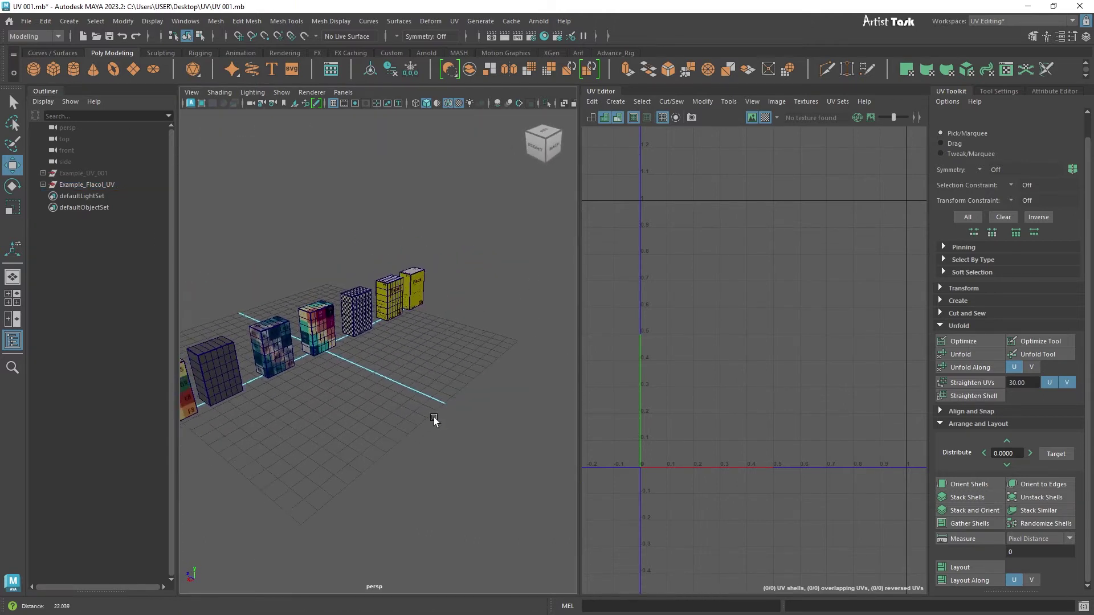
middle_click_drag(433, 417, 500, 430, "alt")
right_click_drag(500, 430, 460, 421, "alt")
left_click_drag(459, 419, 434, 404, "alt")
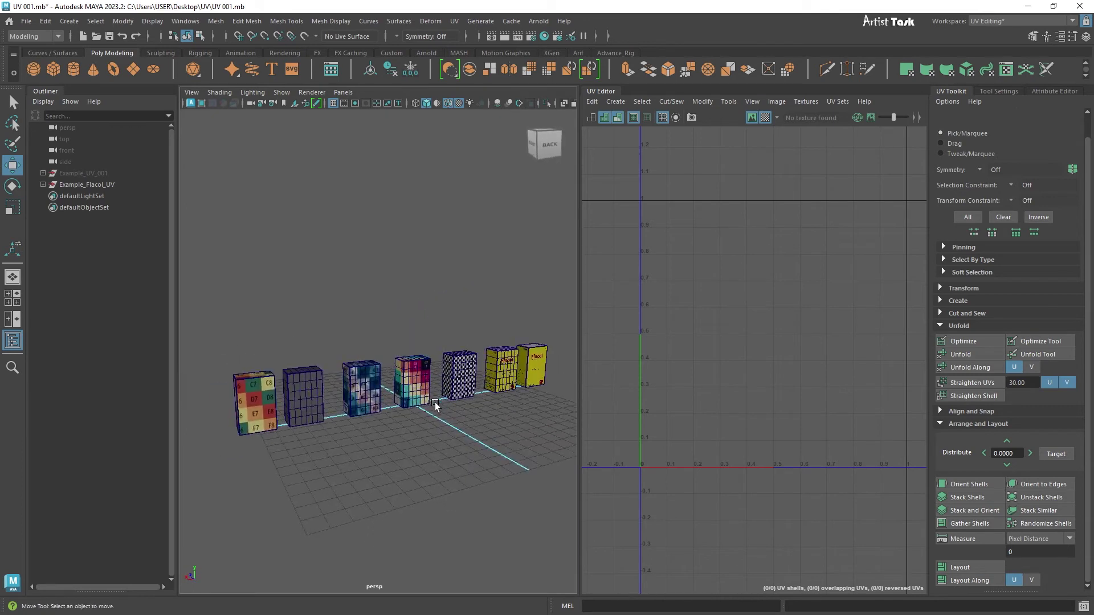
left_click_drag(579, 249, 702, 268)
key("ctrl+space")
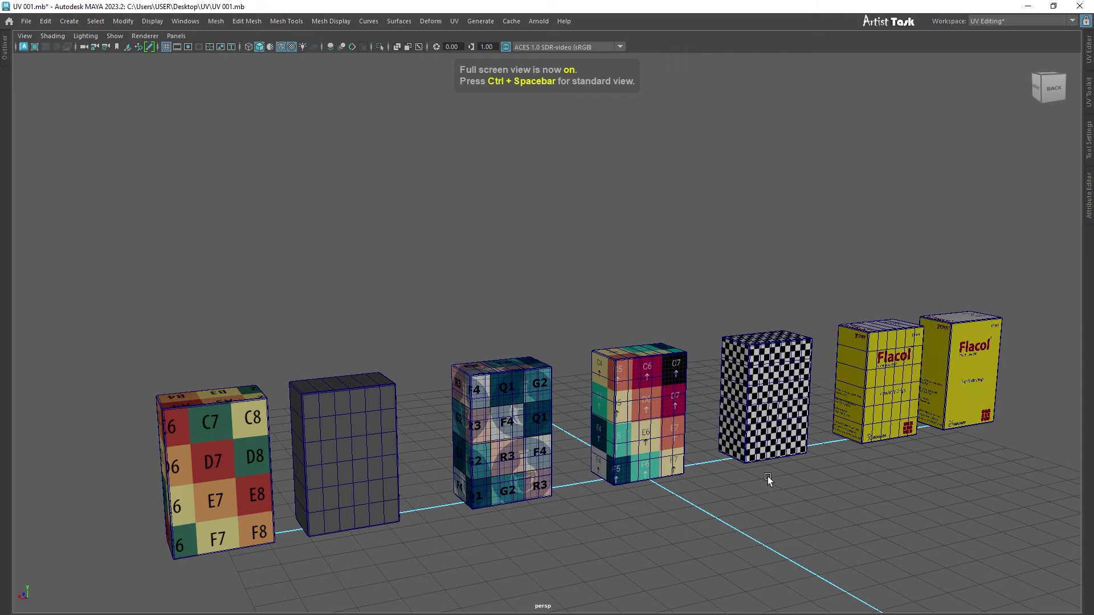
Examine the row of Flacol boxes, picking the differently textured checker versions one by one
right_click_drag(767, 476, 698, 470, "alt")
middle_click_drag(698, 470, 634, 411, "alt")
left_click_drag(633, 411, 638, 418, "alt")
right_click_drag(638, 418, 812, 447, "alt")
mouse_move(812, 448)
middle_mouse_down("alt")
mouse_move(766, 445)
mouse_move(815, 429)
middle_mouse_up("alt")
left_click(148, 352)
left_click_drag(286, 452, 650, 506, "alt")
left_click(449, 398)
left_click(522, 380)
left_click(392, 423)
left_click(235, 453)
left_click(422, 431)
left_click(499, 395)
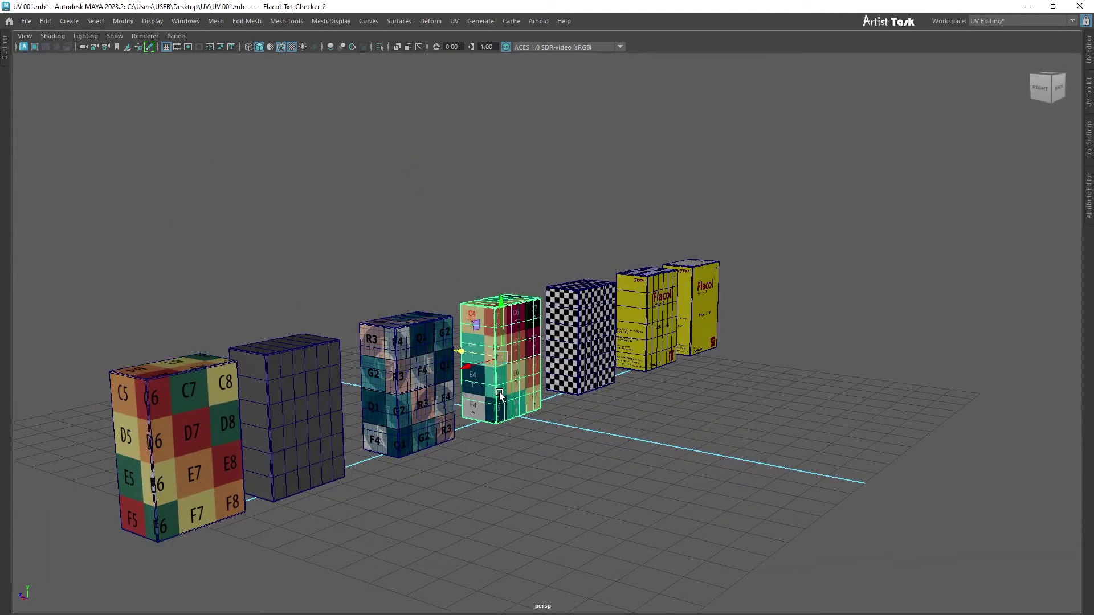
left_click(577, 386)
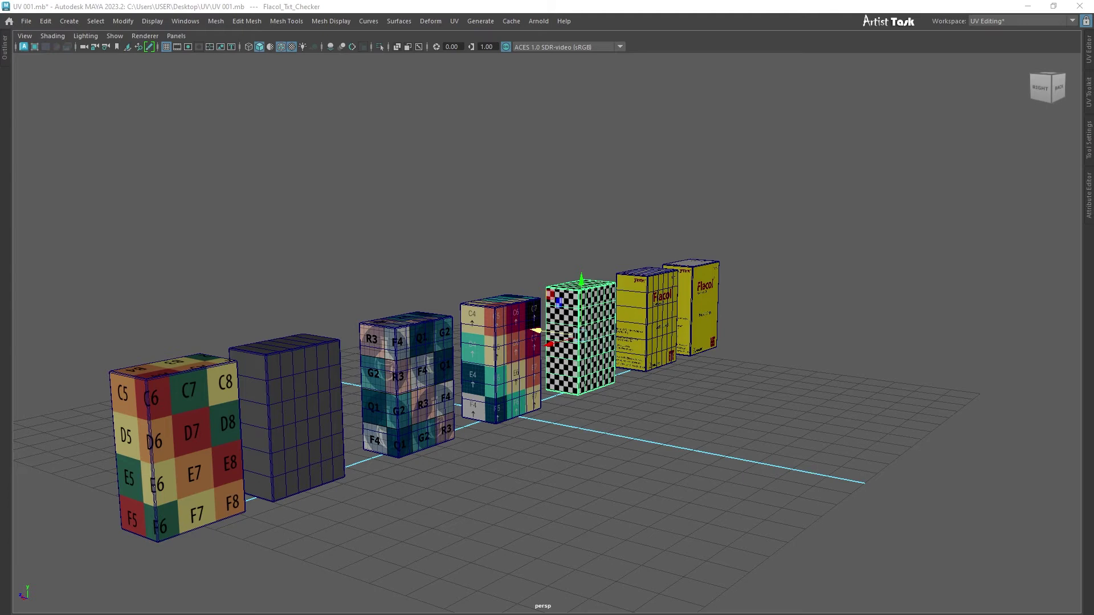
Switch to Chrome and preview the first UV checker map in the Google Images results
key("alt+Tab")
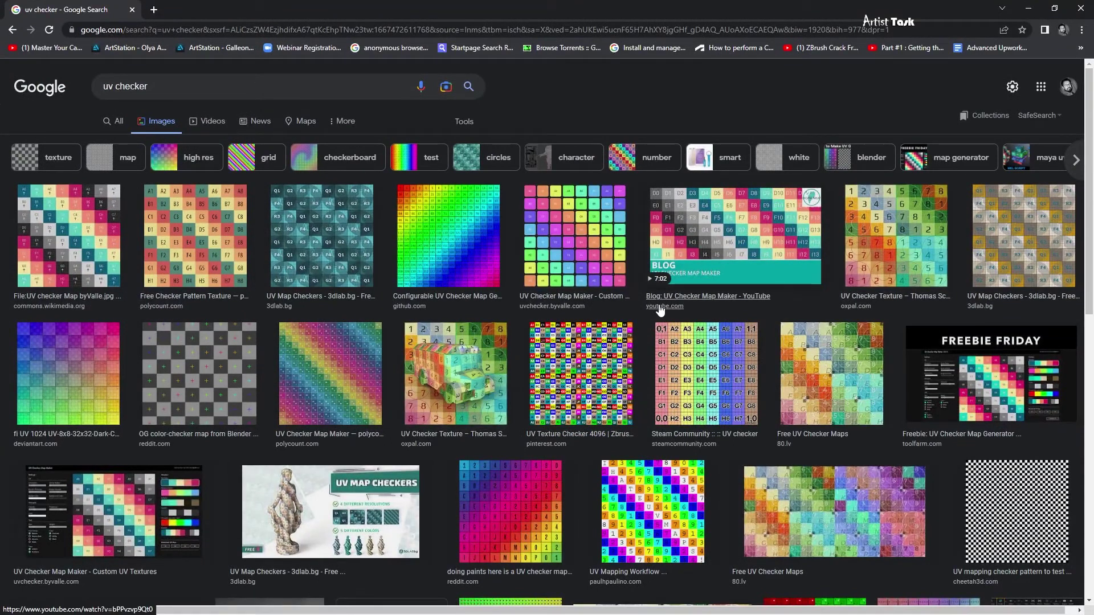
left_click(109, 245)
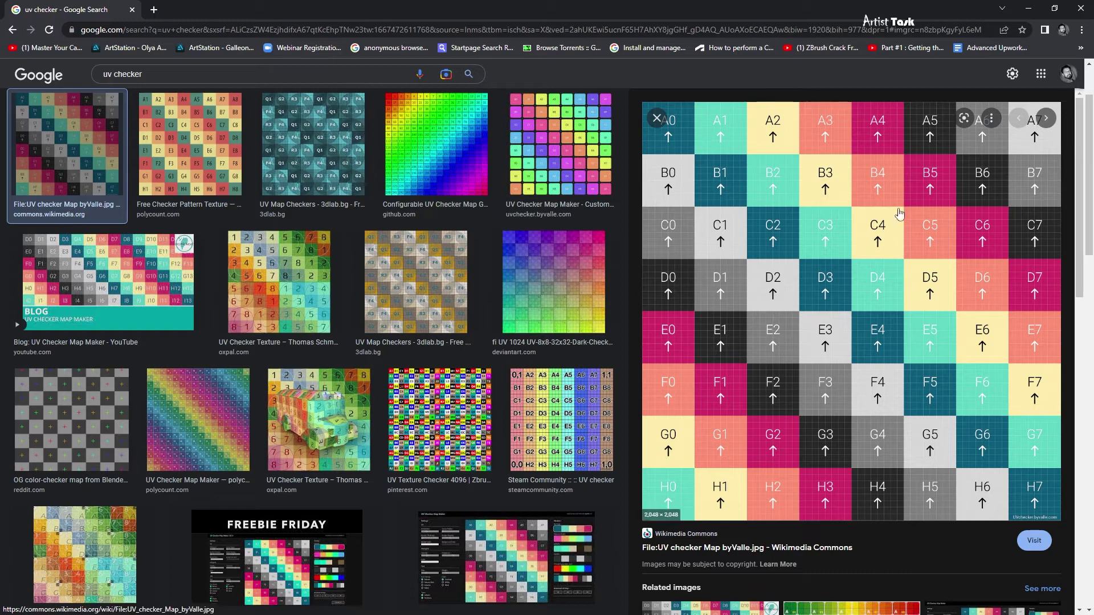
left_click(1029, 11)
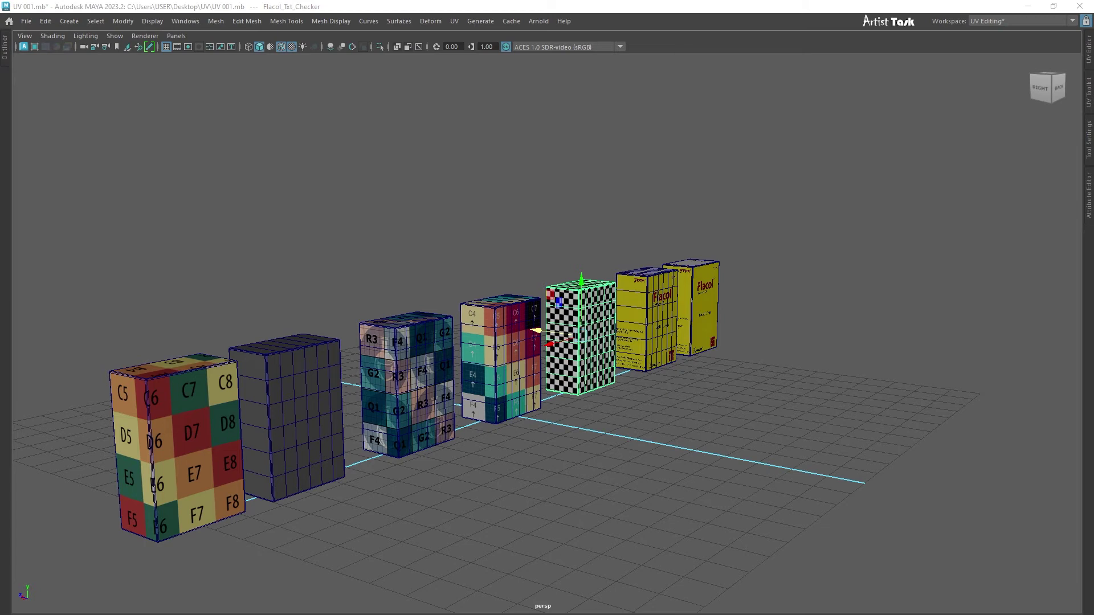
Look over the four UV checker images, 001 to 004, in the UV folder in File Explorer
left_click_drag(0, 371, 584, 123)
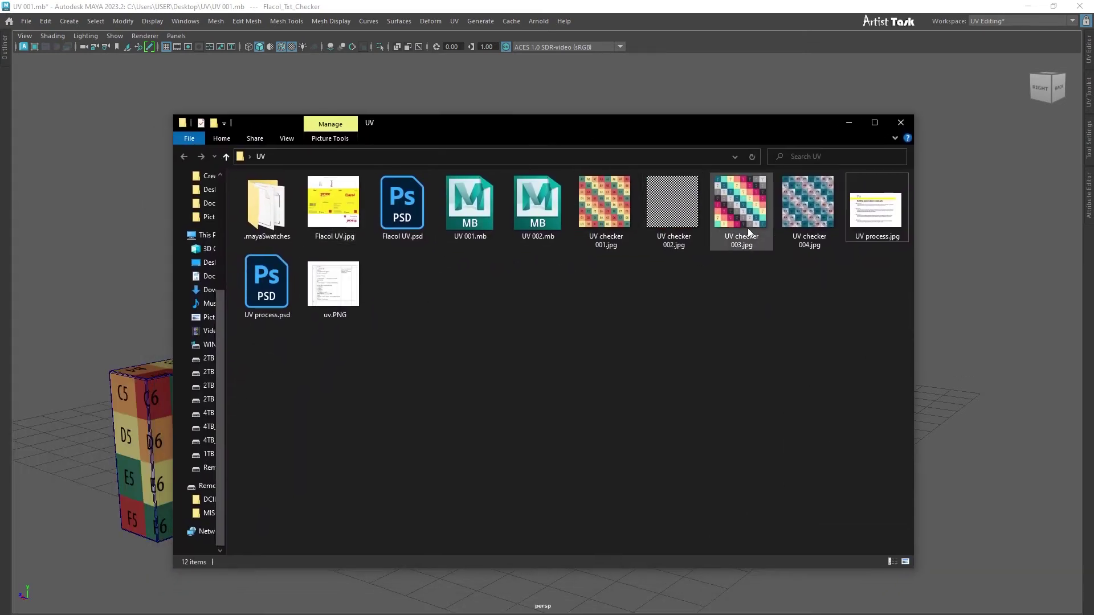
left_click_drag(827, 270, 620, 208)
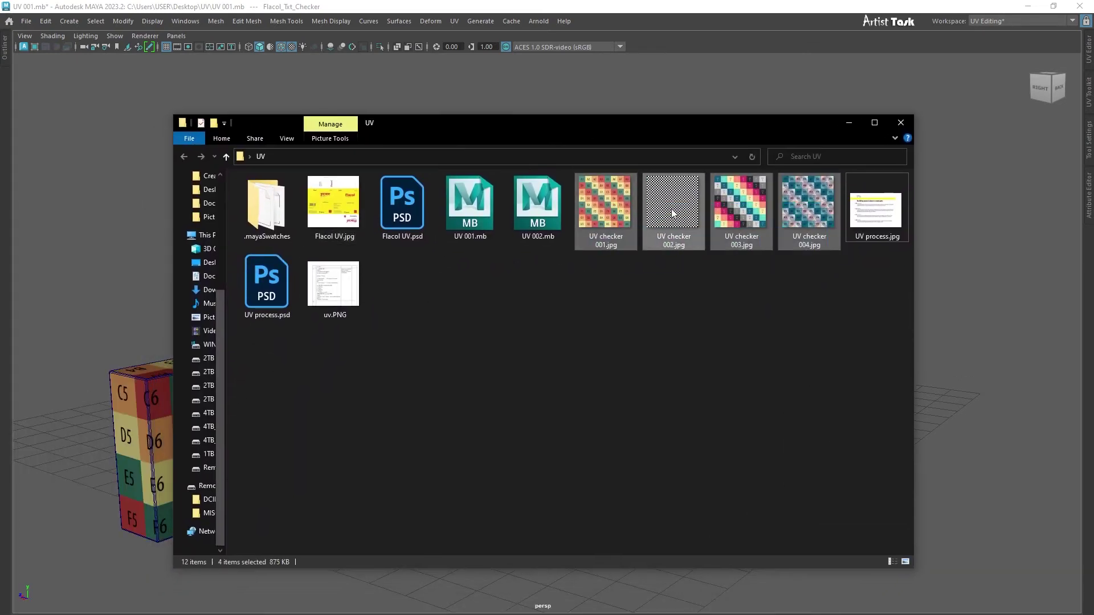
left_click(725, 340)
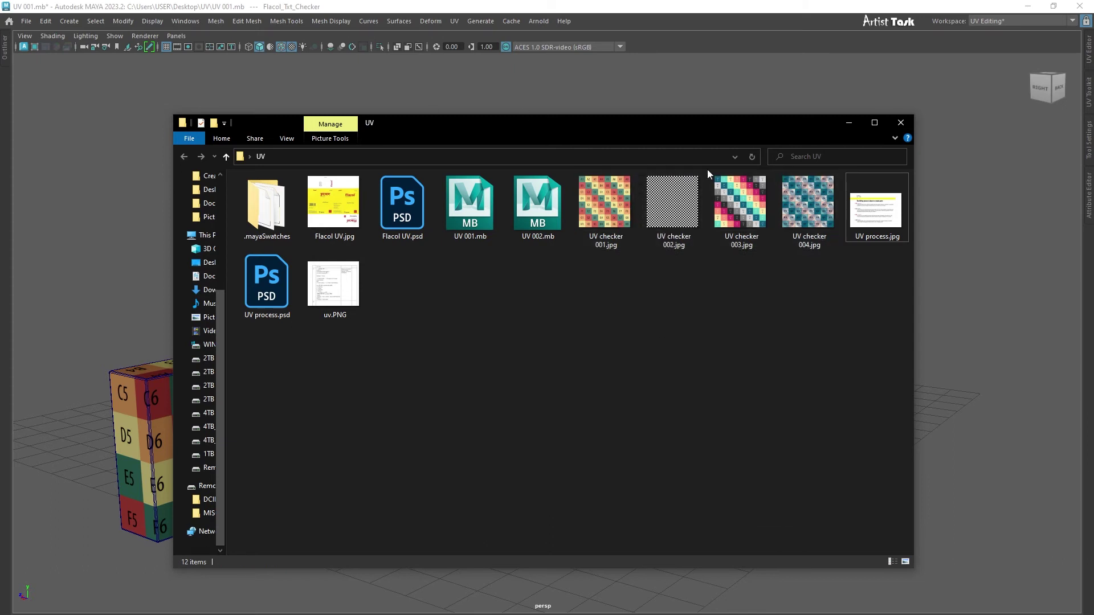
left_click_drag(774, 125, 0, 79)
Examine the low-poly checker box and the neighbouring untextured box up close, and return to the whole row
right_click_drag(672, 523, 620, 523, "alt")
middle_click_drag(682, 519, 877, 480, "alt")
right_click_drag(485, 470, 678, 480, "alt")
middle_click_drag(678, 481, 774, 480, "alt")
left_click(406, 401)
left_click_drag(631, 513, 615, 455, "alt")
right_click_drag(616, 454, 684, 471, "alt")
middle_click_drag(684, 472, 664, 418, "alt")
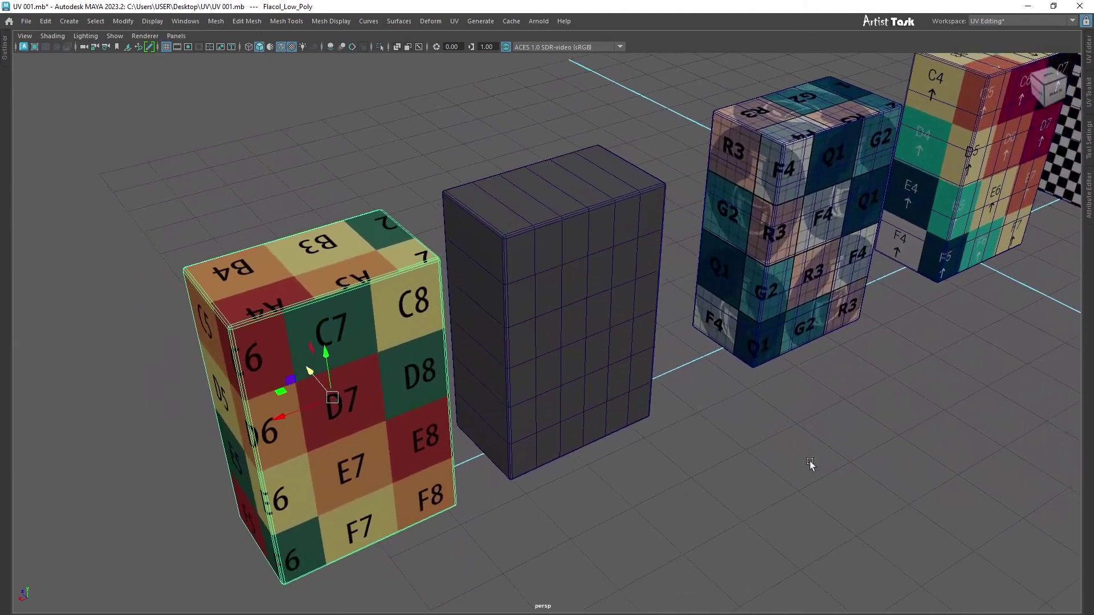
right_click_drag(810, 460, 658, 425, "alt")
middle_click_drag(657, 425, 588, 403, "alt")
left_click(588, 403)
right_click_drag(575, 403, 598, 405, "alt")
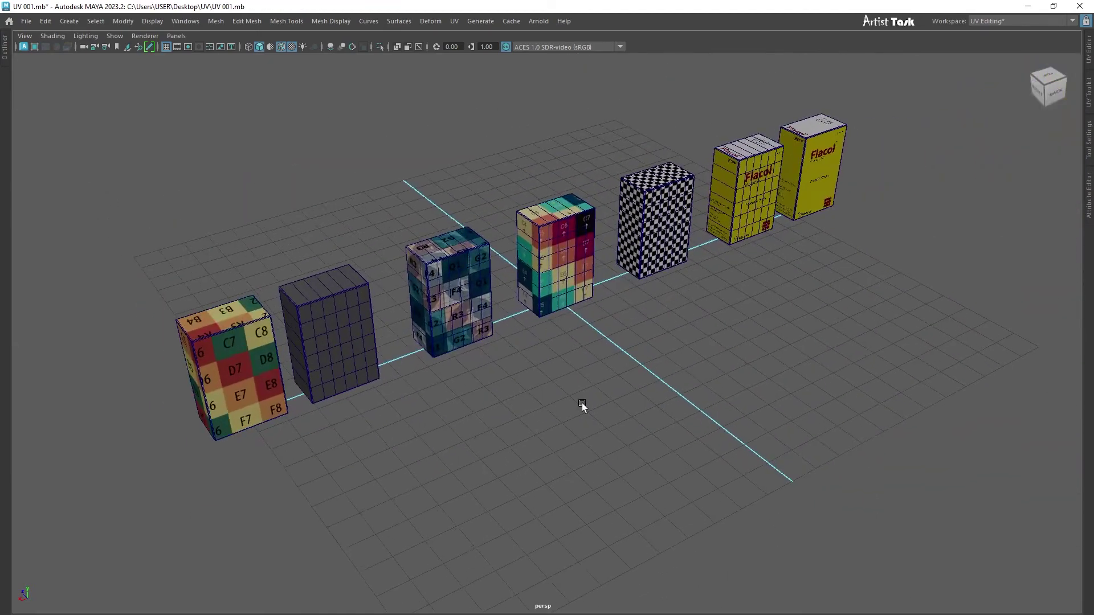
Create a polygon cube in front of the row of boxes and scale it into a tall, narrow box
left_click_drag(787, 423, 795, 403, "alt")
right_click_drag(794, 405, 813, 445, "alt")
middle_click_drag(947, 460, 932, 446, "alt")
right_click_drag(932, 446, 735, 404, "alt")
right_click_drag(665, 351, 644, 378, "shift")
left_click_drag(488, 316, 733, 412)
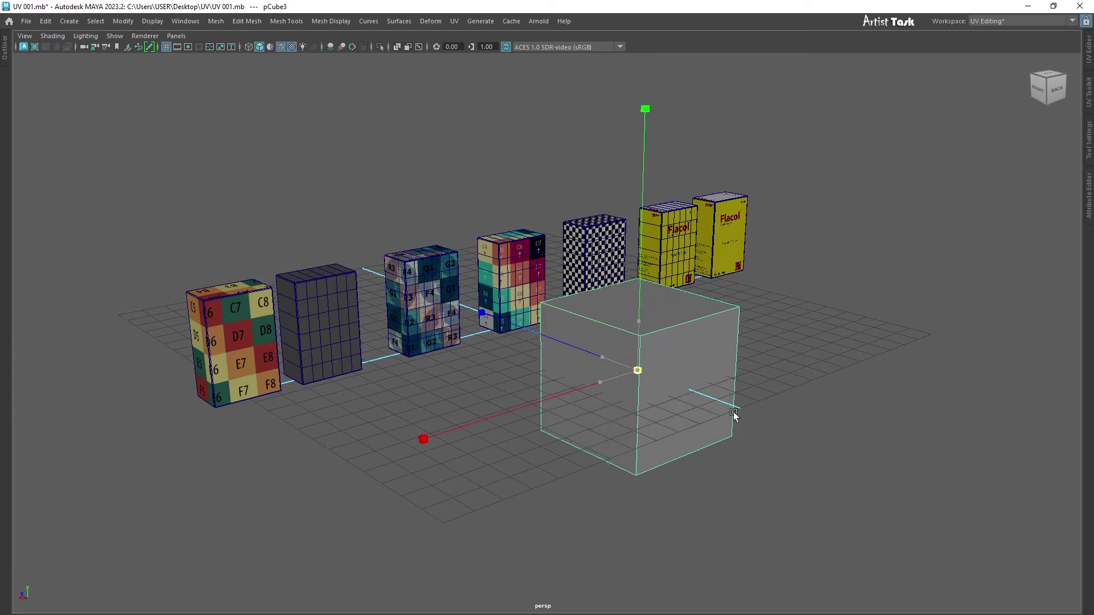
left_click_drag(639, 322, 642, 286)
left_click_drag(603, 357, 628, 370)
left_click_drag(793, 359, 678, 408, "alt")
right_click_drag(678, 408, 735, 420, "alt")
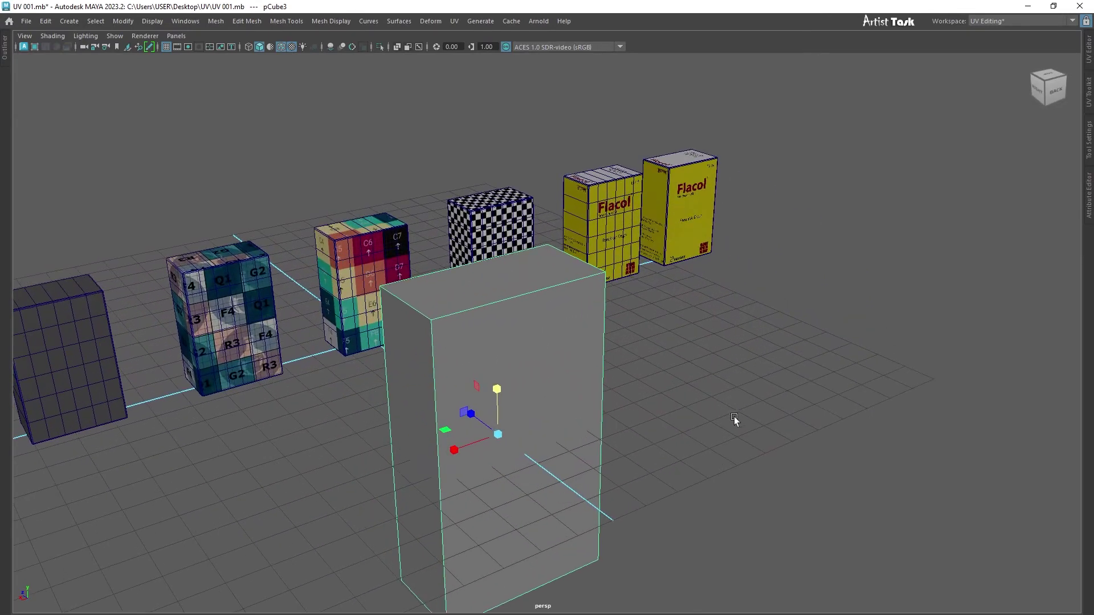
right_click_drag(950, 431, 738, 389, "alt")
middle_click_drag(738, 388, 908, 425, "alt")
right_click_drag(908, 425, 937, 443, "alt")
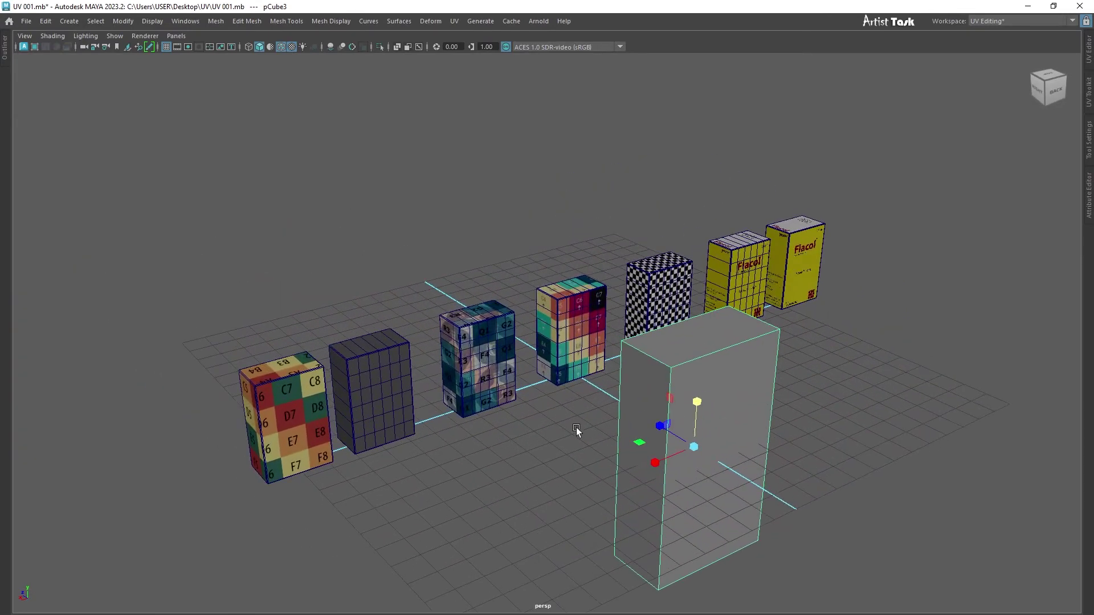
Bevel all edges of the new box with 2 segments, adjusting the bevel fraction
right_click_drag(719, 350, 722, 263)
right_click_drag(866, 576, 762, 503, "alt")
left_click_drag(763, 504, 767, 523, "alt")
left_click_drag(802, 552, 601, 353)
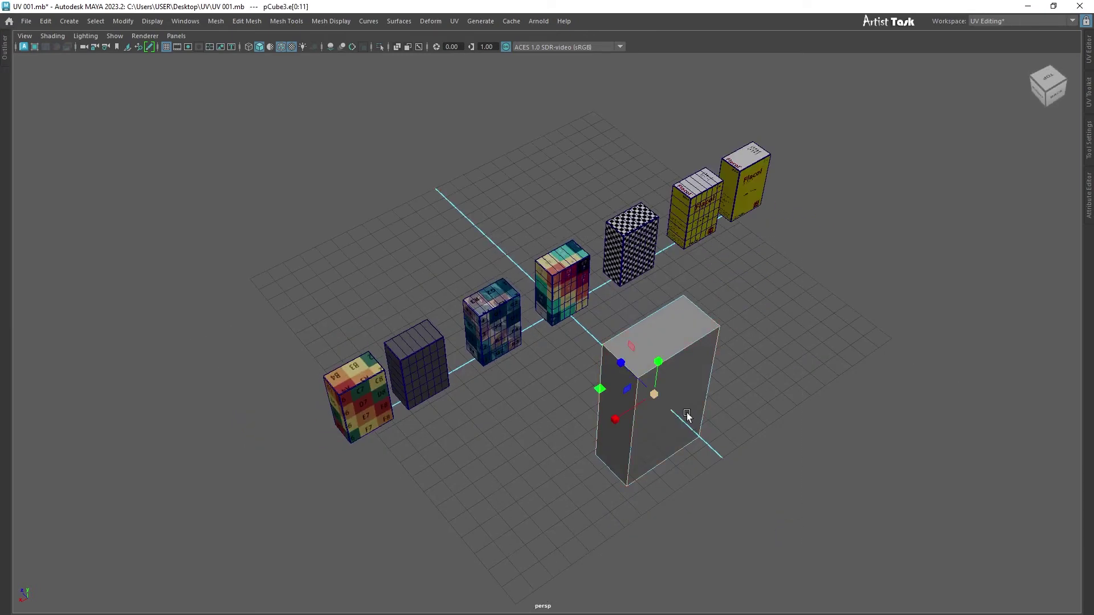
right_click_drag(686, 418, 819, 454, "alt")
left_click_drag(917, 448, 915, 420, "alt")
middle_click_drag(915, 421, 791, 361, "alt")
right_click(784, 338, "shift")
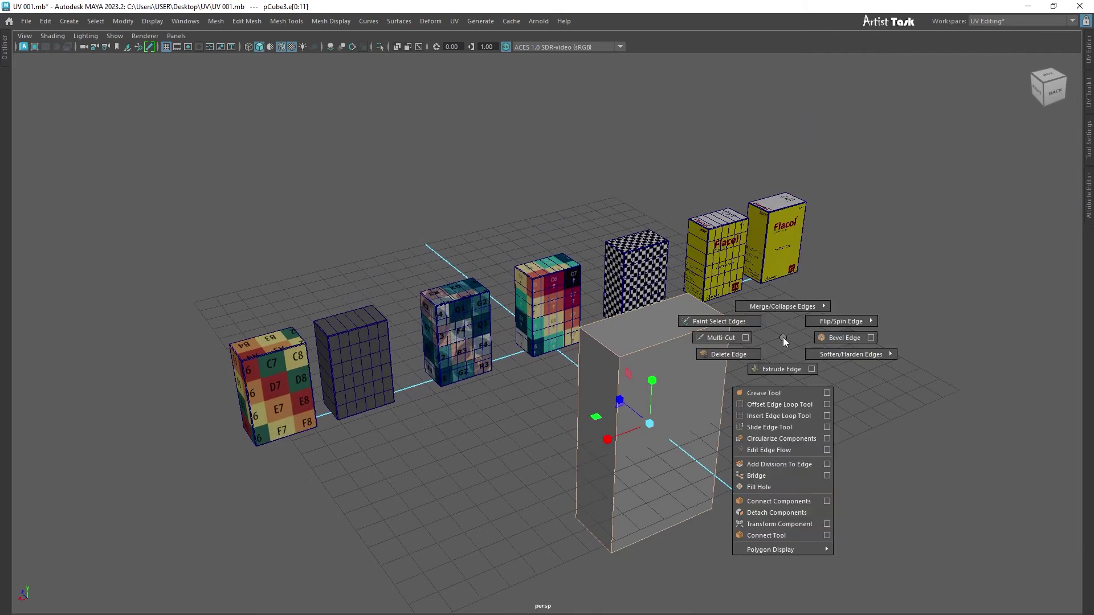
right_click_drag(784, 338, 839, 363, "shift")
middle_click_drag(839, 362, 788, 352, "alt")
right_click_drag(788, 351, 837, 362, "alt")
left_click_drag(763, 437, 768, 426)
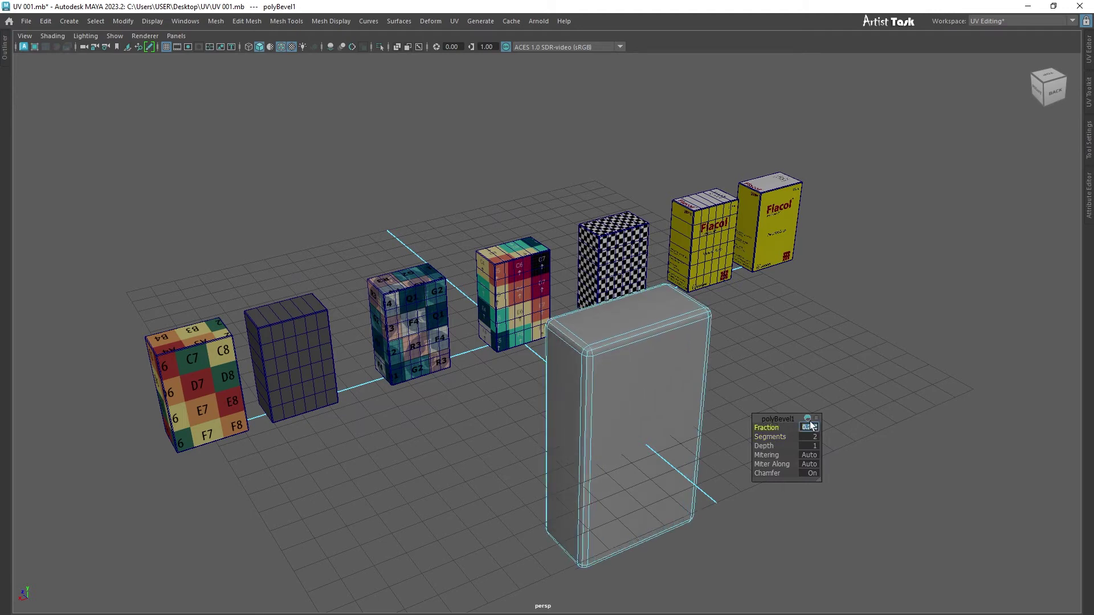
key("Return")
left_click_drag(596, 427, 837, 370, "alt")
Return the bevelled box to object selection and delete it
left_click_drag(974, 329, 828, 327, "alt")
middle_click_drag(828, 326, 854, 309, "alt")
key("q")
right_click_drag(614, 344, 670, 273)
key("Delete")
Compare the untextured box with the low-poly checker box, picking them in turn
left_click(303, 402)
middle_click_drag(365, 406, 571, 383, "alt")
left_click(463, 336)
right_click_drag(482, 381, 783, 409, "alt")
middle_click_drag(783, 409, 858, 410, "alt")
left_click(360, 351)
right_click_drag(360, 351, 737, 422, "alt")
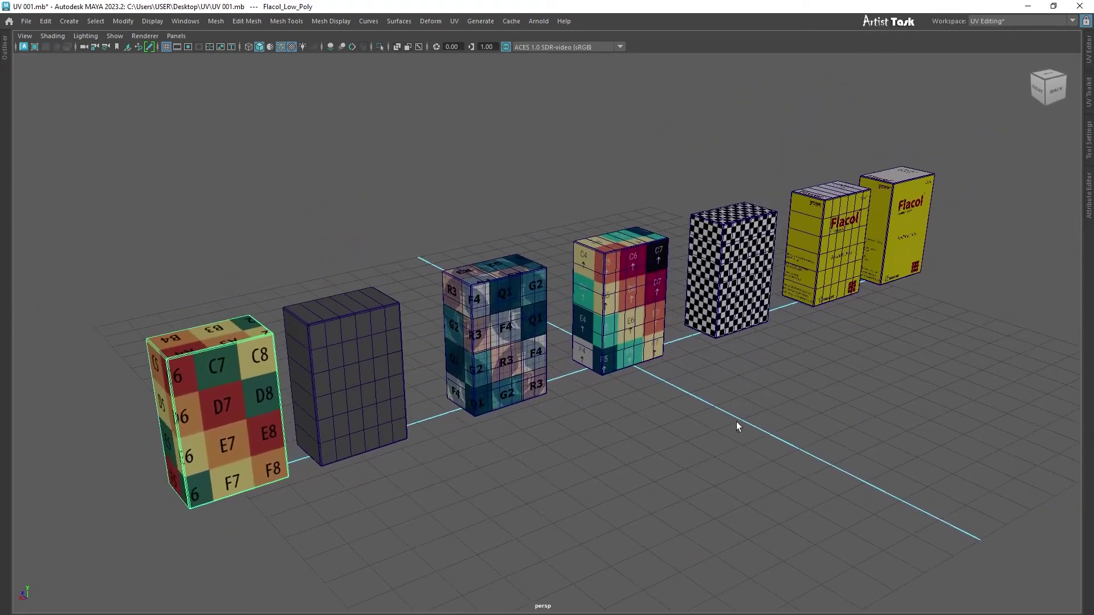
Turn off the wireframe overlay on the shaded boxes and clear the selection
left_click(281, 47)
left_click_drag(725, 435, 862, 389, "alt")
right_click_drag(861, 389, 801, 401, "alt")
left_click(782, 440)
right_click_drag(782, 440, 819, 430, "alt")
middle_click_drag(819, 431, 872, 401, "alt")
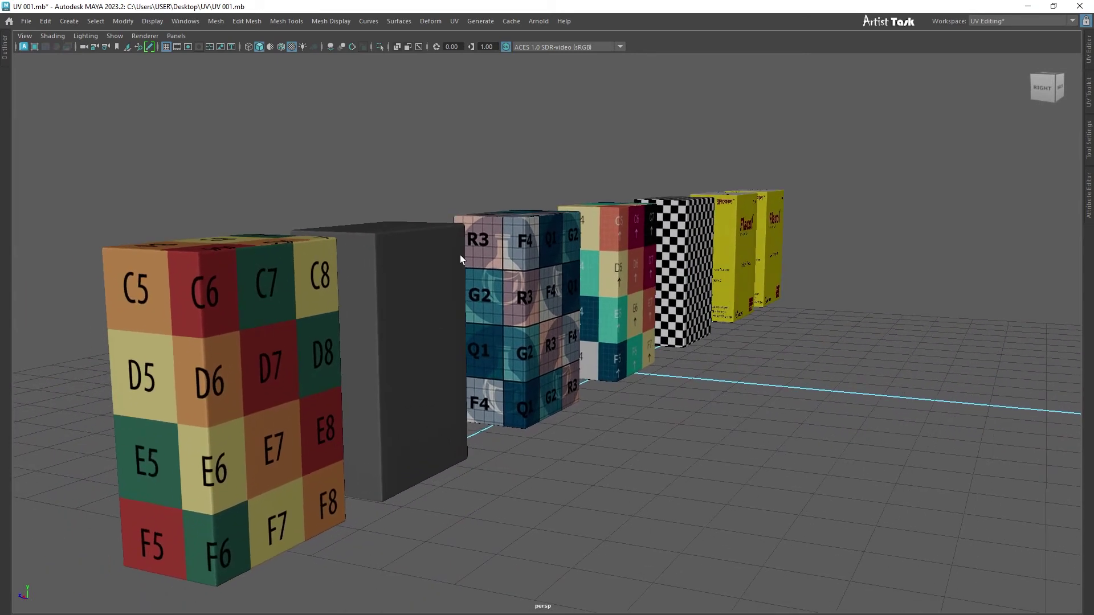
Compare the two yellow Flacol boxes at the far end of the row, picking them alternately
right_click_drag(738, 365, 684, 355, "alt")
middle_click_drag(885, 323, 416, 439, "alt")
right_click_drag(416, 440, 735, 428, "alt")
middle_click_drag(735, 429, 733, 444, "alt")
left_click(409, 344)
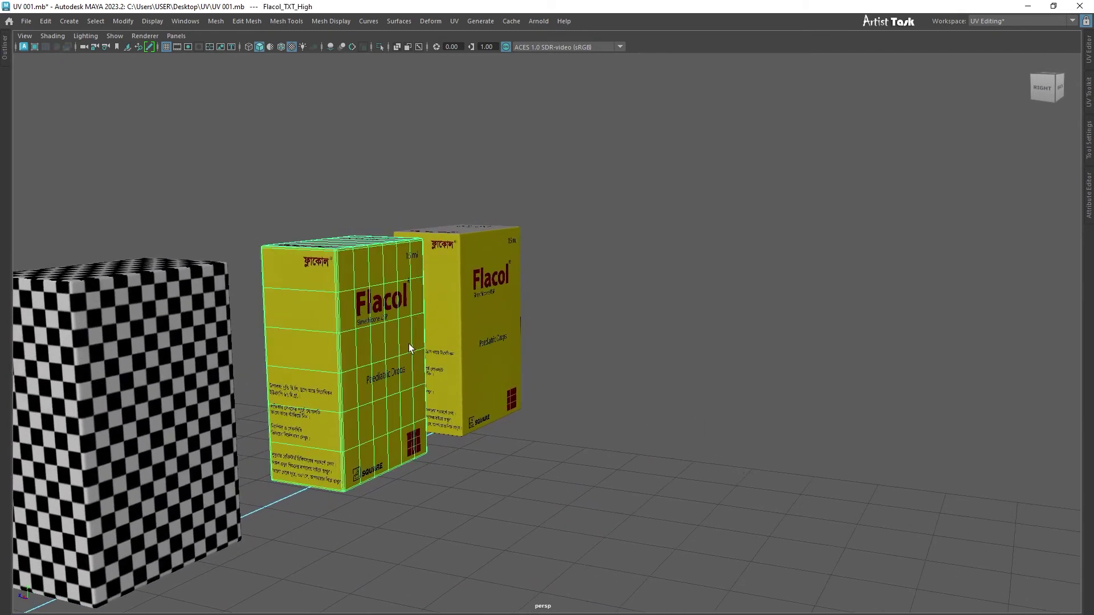
left_click(457, 280)
left_click(396, 364)
left_click(522, 369)
left_click(421, 341)
left_click(488, 286)
left_click(404, 331)
left_click(466, 320)
left_click(368, 315)
Duplicate the untextured high-poly box and move the copy out in front of the row
right_click_drag(747, 411, 490, 444, "alt")
left_click_drag(491, 444, 506, 469, "alt")
right_click_drag(730, 483, 566, 436, "alt")
left_click_drag(495, 434, 484, 413, "alt")
left_click(368, 412)
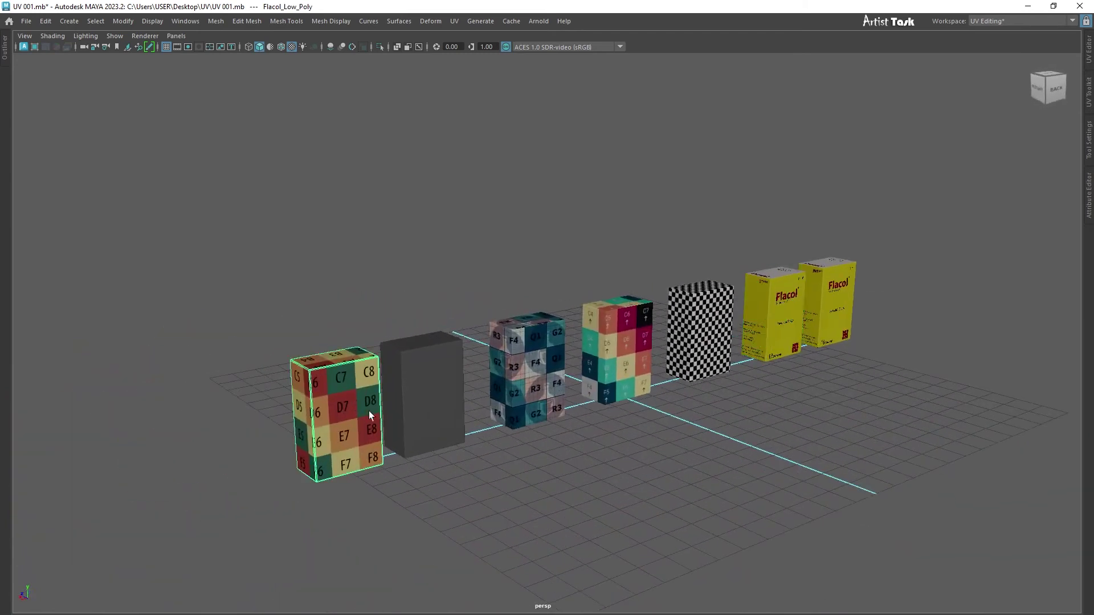
left_click(448, 448)
key("ctrl+d")
key("w")
left_click_drag(395, 381, 535, 448)
right_click_drag(699, 456, 676, 450, "alt")
left_click_drag(676, 450, 733, 427, "alt")
middle_click_drag(733, 428, 706, 403, "alt")
Restore the full UV Editing interface and widen the UV Editor beside the viewport
key("ctrl+space")
right_click_drag(477, 419, 768, 392, "alt")
middle_click_drag(768, 392, 745, 406, "alt")
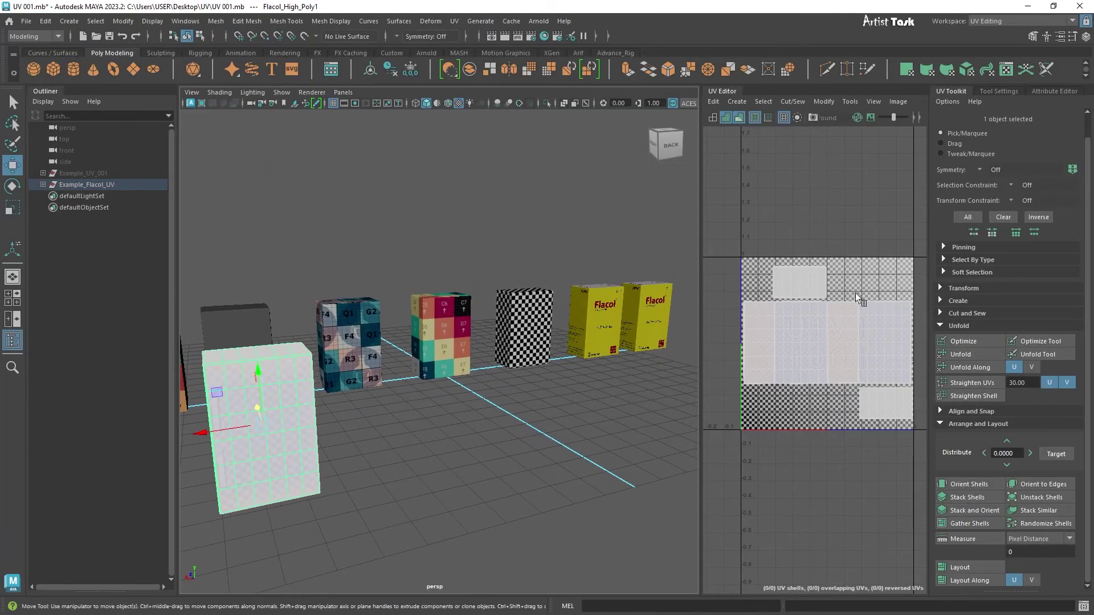
scroll(804, 374, "up", 5)
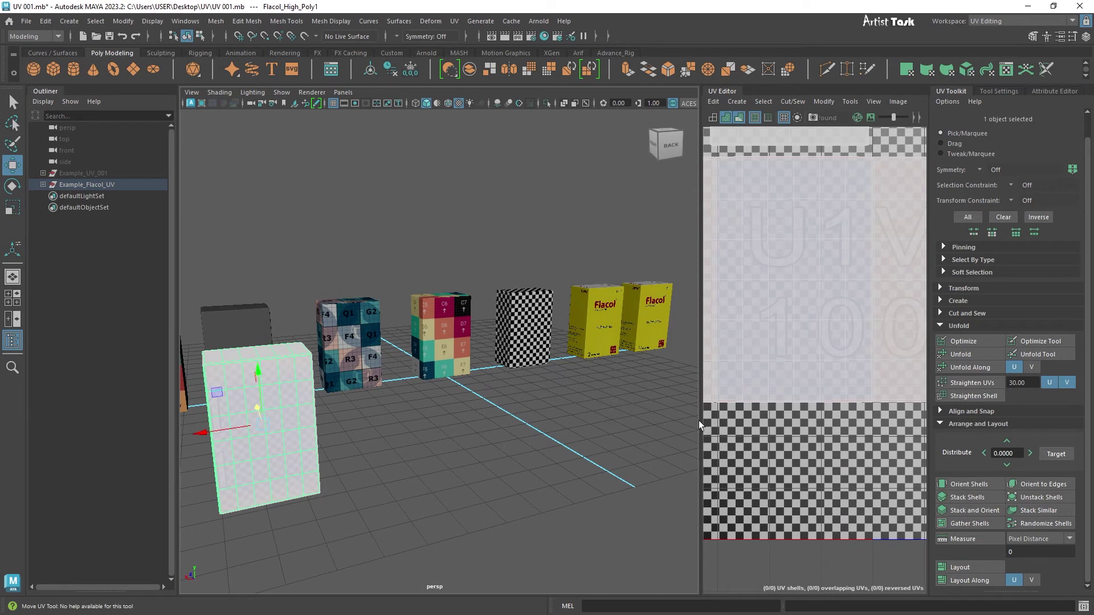
left_click_drag(702, 416, 564, 419)
scroll(737, 413, "down", 4)
scroll(741, 412, "up", 4)
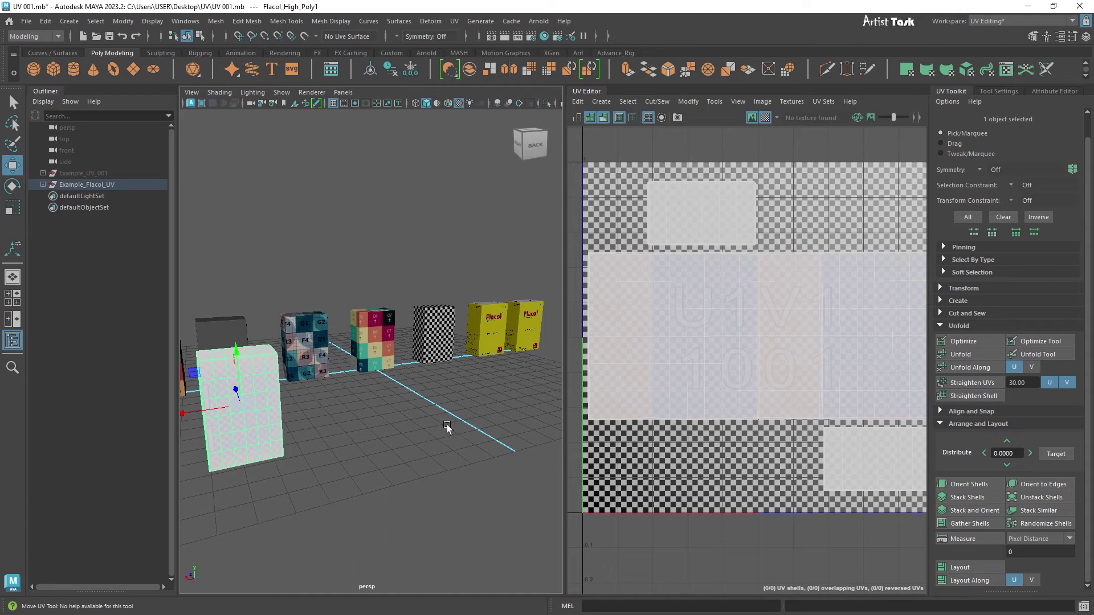
Turn off the UV distortion display and examine the checker pattern on the duplicated box from several sides
left_click(601, 116)
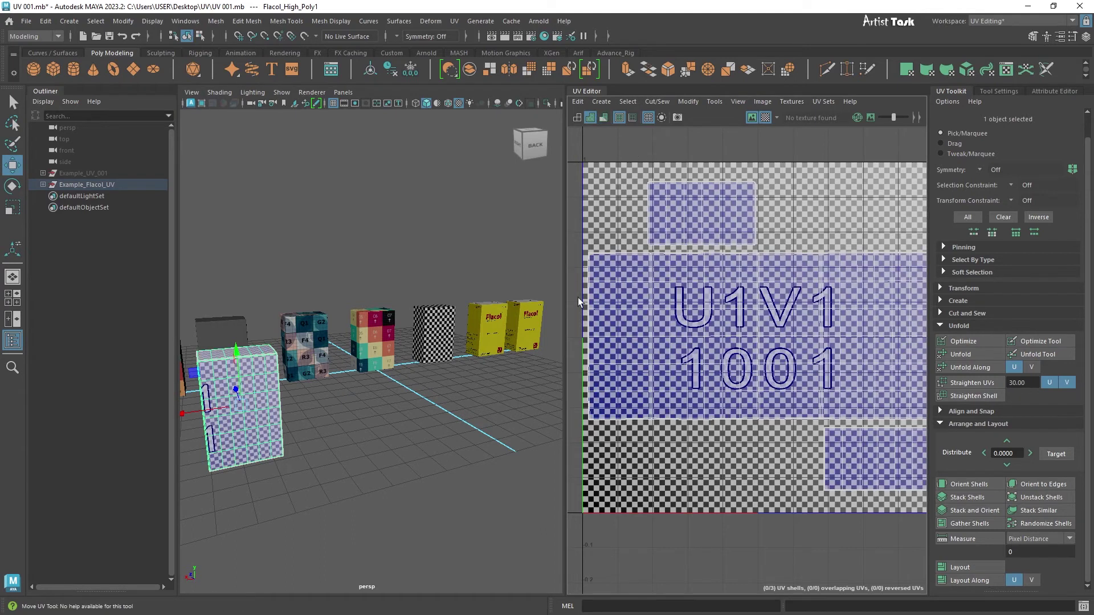
scroll(417, 440, "up", 2)
middle_click_drag(328, 451, 512, 383, "alt")
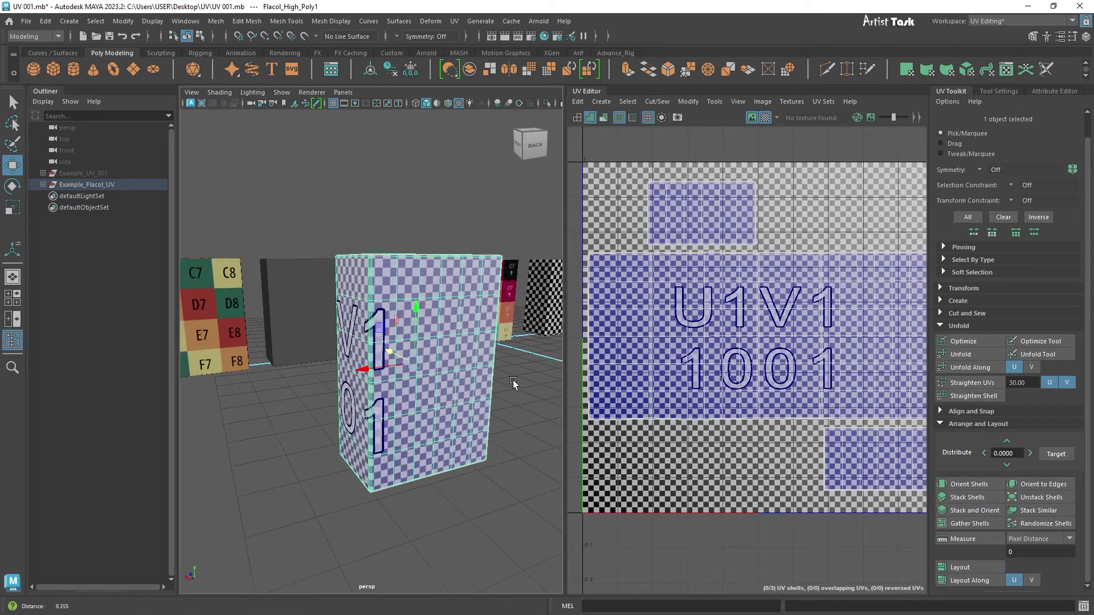
scroll(513, 383, "down", 3)
left_click_drag(490, 383, 457, 403, "alt")
scroll(477, 408, "up", 6)
scroll(485, 408, "down", 3)
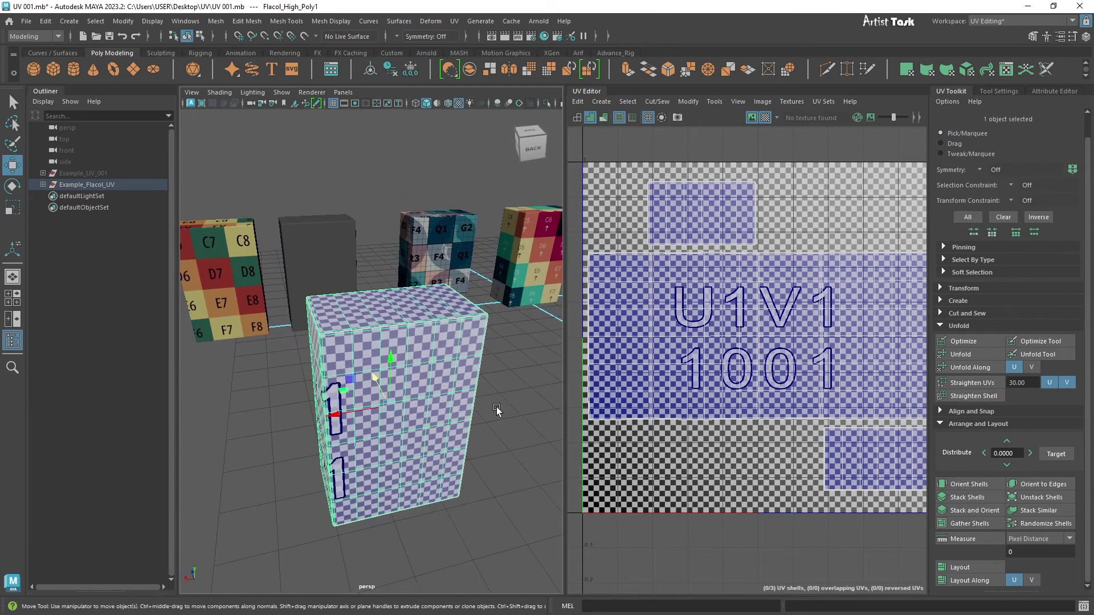
mouse_move(407, 404)
left_mouse_down("alt")
mouse_move(312, 391)
mouse_move(419, 412)
left_mouse_up("alt")
scroll(744, 409, "up", 2)
scroll(743, 409, "down", 6)
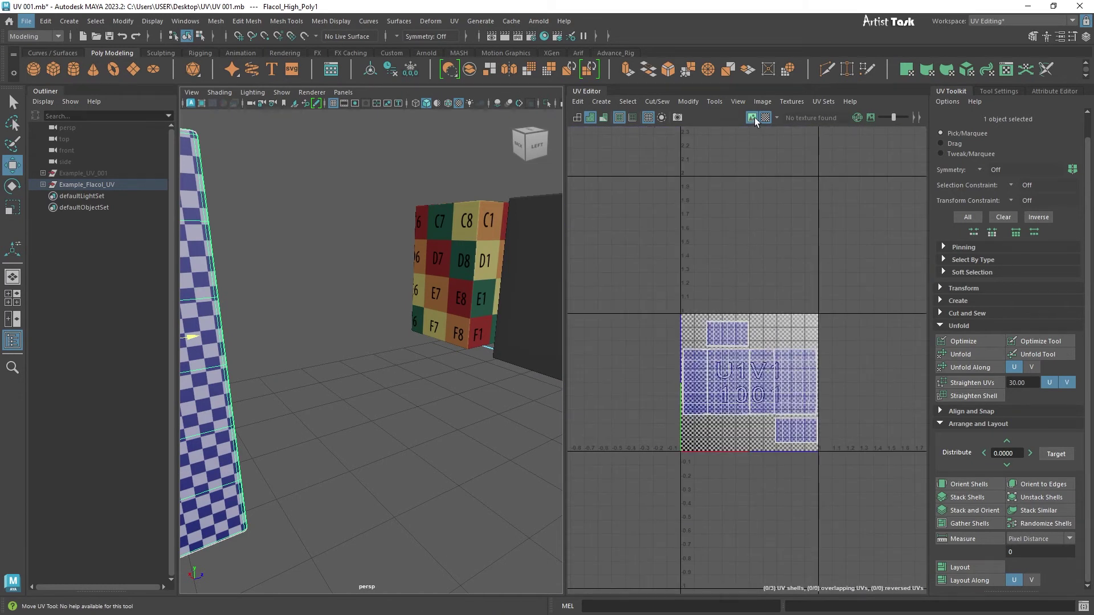
Hide the checker map, select the border edges of the UV shells and examine the matching seams on the box
left_click(770, 117)
scroll(747, 360, "up", 4)
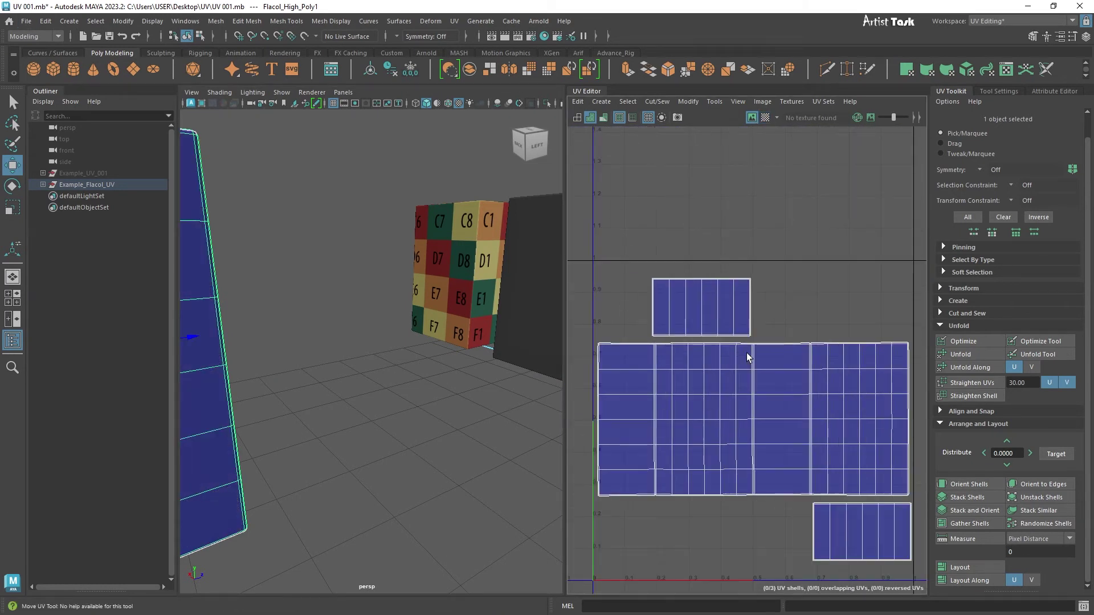
right_click_drag(776, 342, 777, 324)
left_click(771, 333)
double_click(771, 334)
scroll(689, 462, "down", 5)
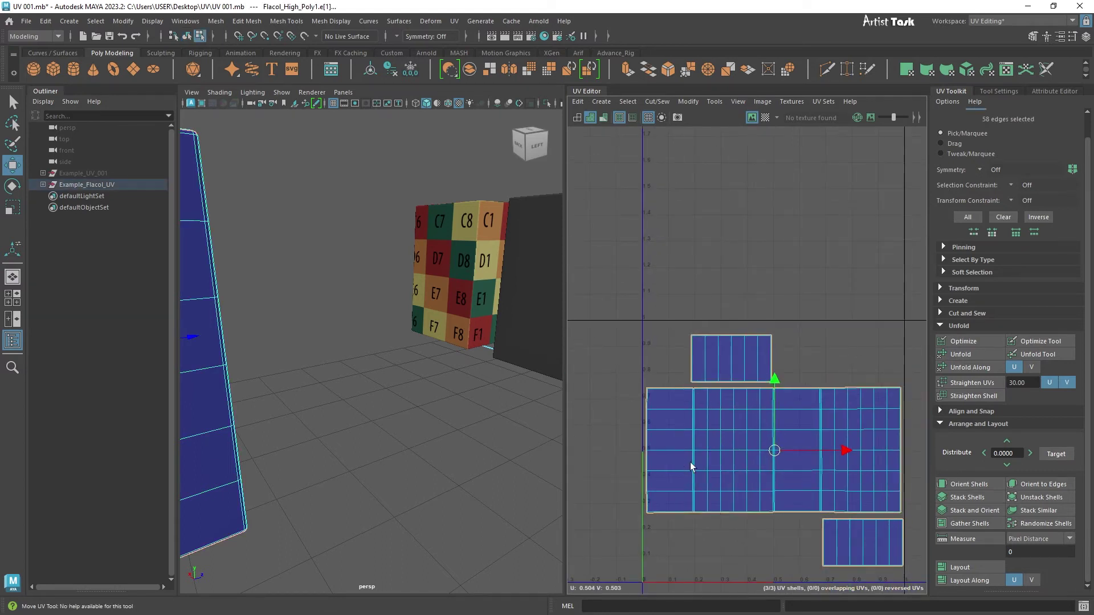
scroll(367, 391, "down", 5)
left_click_drag(367, 391, 409, 392, "alt")
right_click_drag(409, 392, 480, 422, "alt")
left_click_drag(481, 421, 526, 412, "alt")
right_click_drag(525, 411, 404, 398, "alt")
left_click_drag(403, 398, 422, 412, "alt")
right_click_drag(422, 412, 571, 402, "alt")
middle_click_drag(571, 401, 510, 428, "alt")
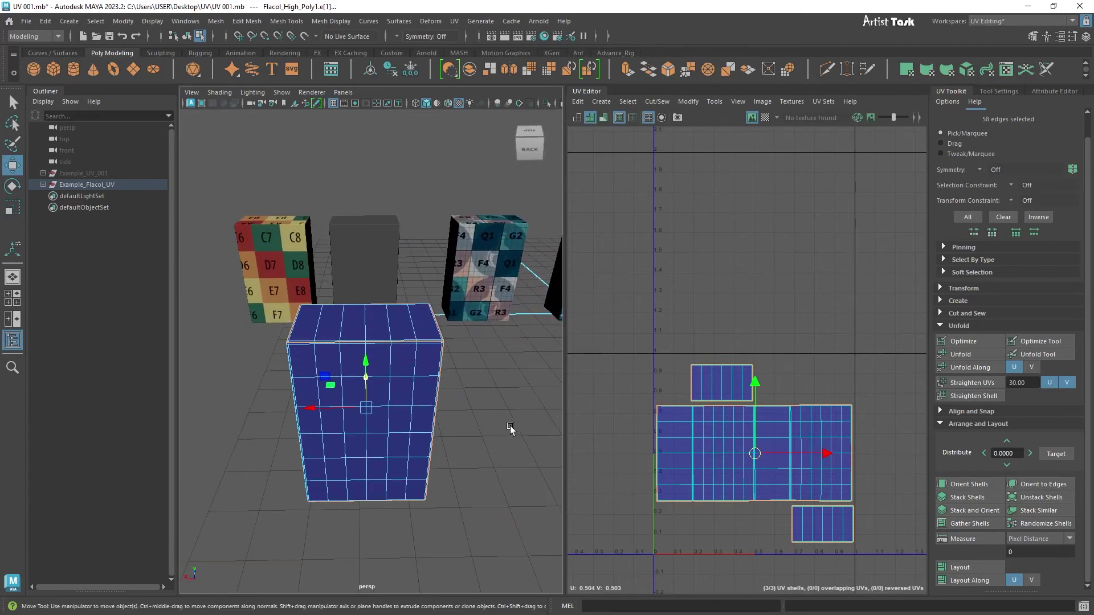
Apply planar UV mapping to the whole duplicated box, projected from the X axis and fitted to the bounding box
right_click_drag(439, 349, 474, 302)
right_click_drag(474, 406, 430, 409, "alt")
left_click_drag(430, 409, 471, 403, "alt")
right_click_drag(471, 403, 419, 403, "alt")
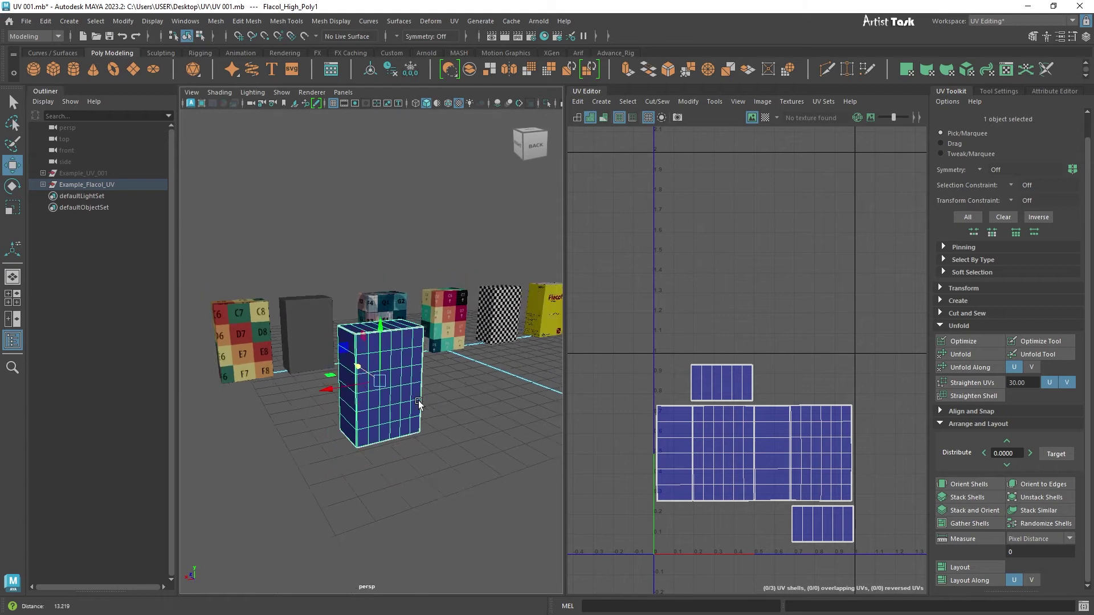
left_click_drag(485, 280, 475, 411, "alt")
key("f")
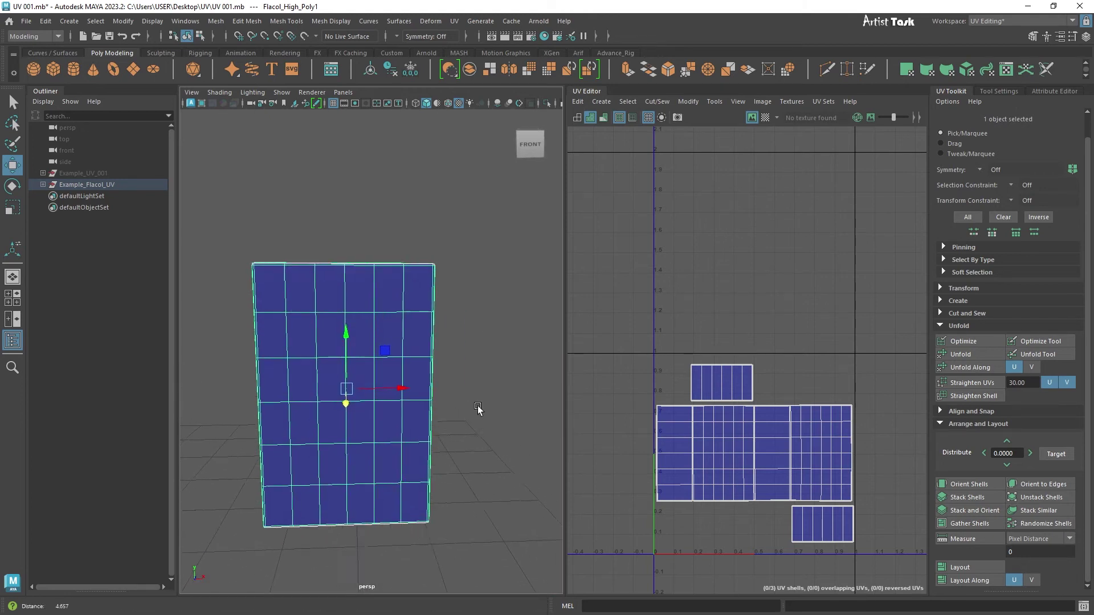
right_click_drag(479, 408, 490, 405, "alt")
middle_click_drag(490, 406, 483, 413, "alt")
left_click(454, 21)
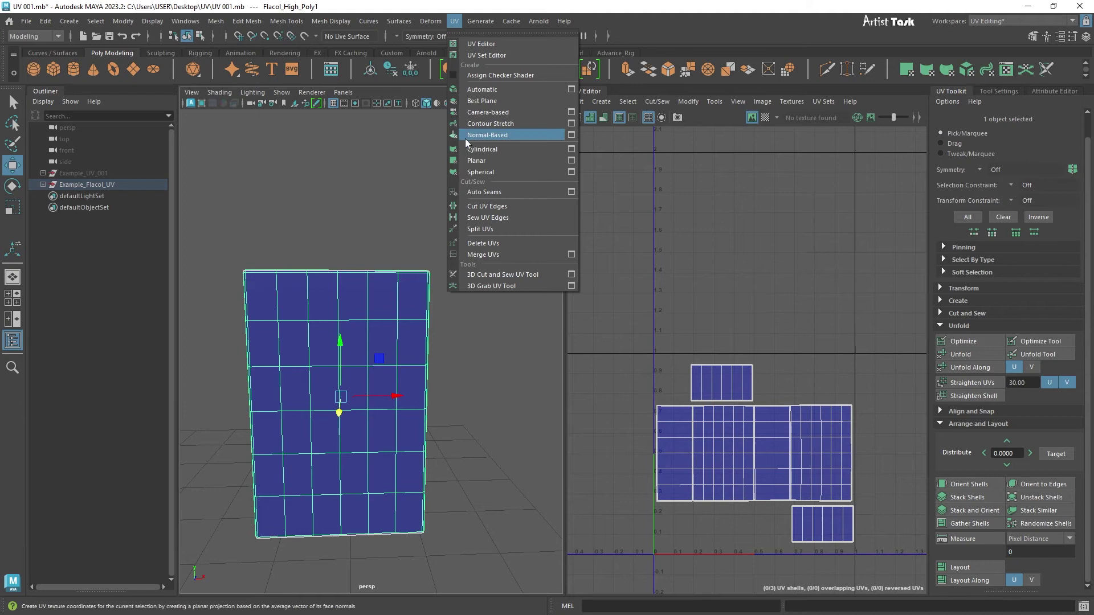
left_click(570, 161)
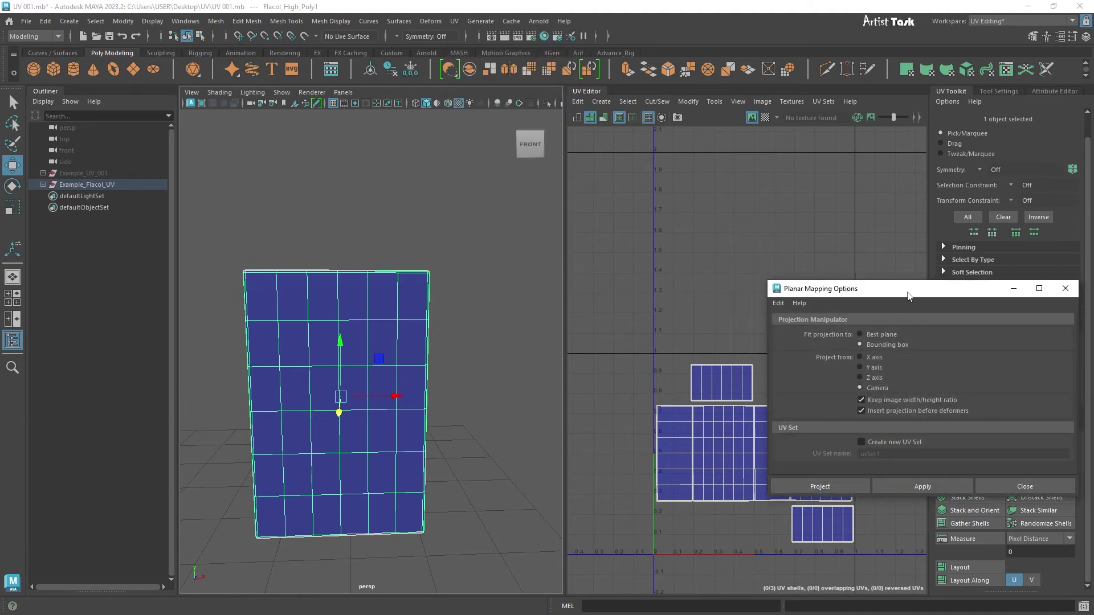
left_click_drag(908, 292, 902, 186)
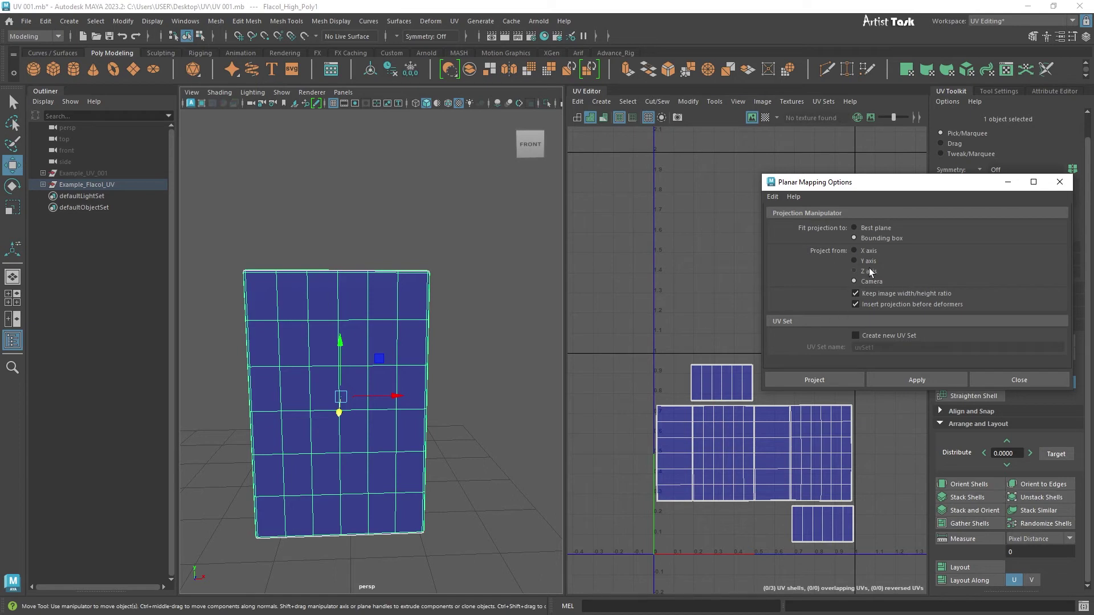
left_click(942, 379)
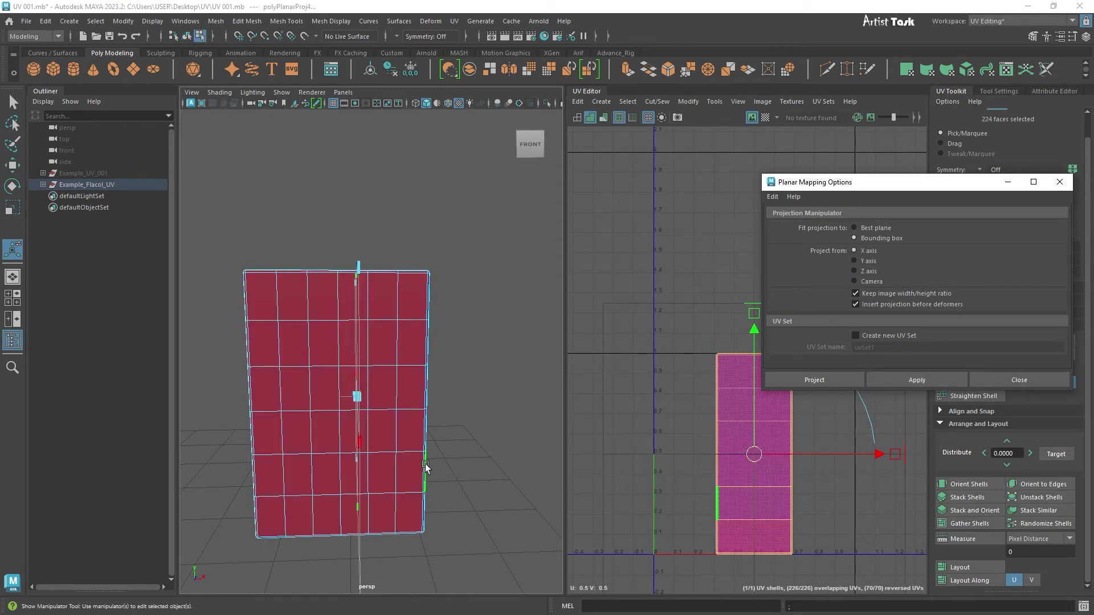
Display the checker map again and inspect the planar projection on the box's narrow and wide sides
left_click(768, 118)
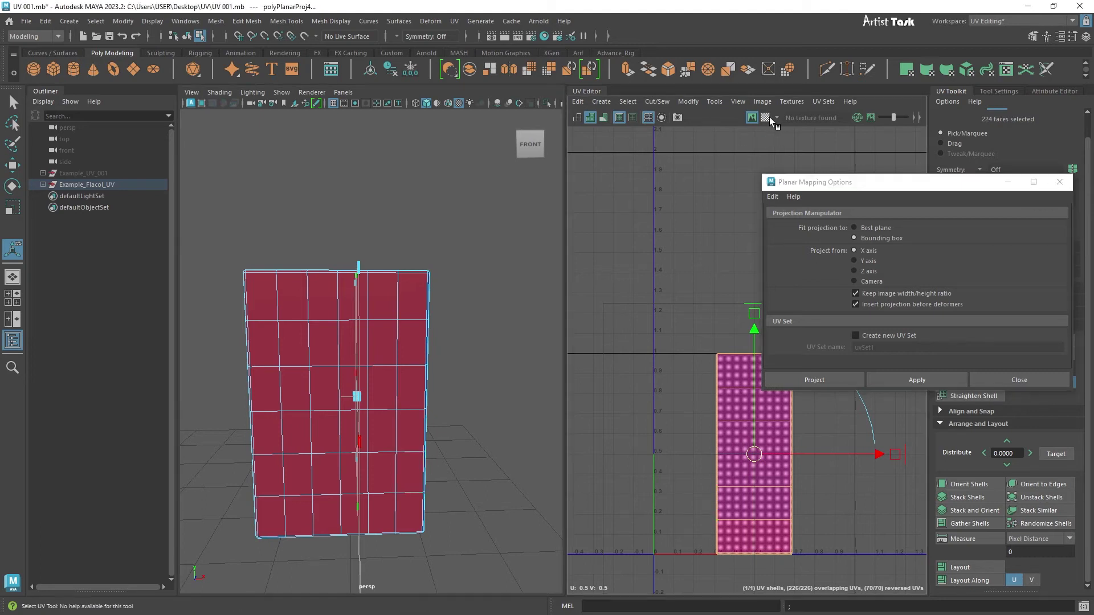
left_click_drag(503, 438, 456, 433, "alt")
right_click_drag(394, 429, 481, 454, "alt")
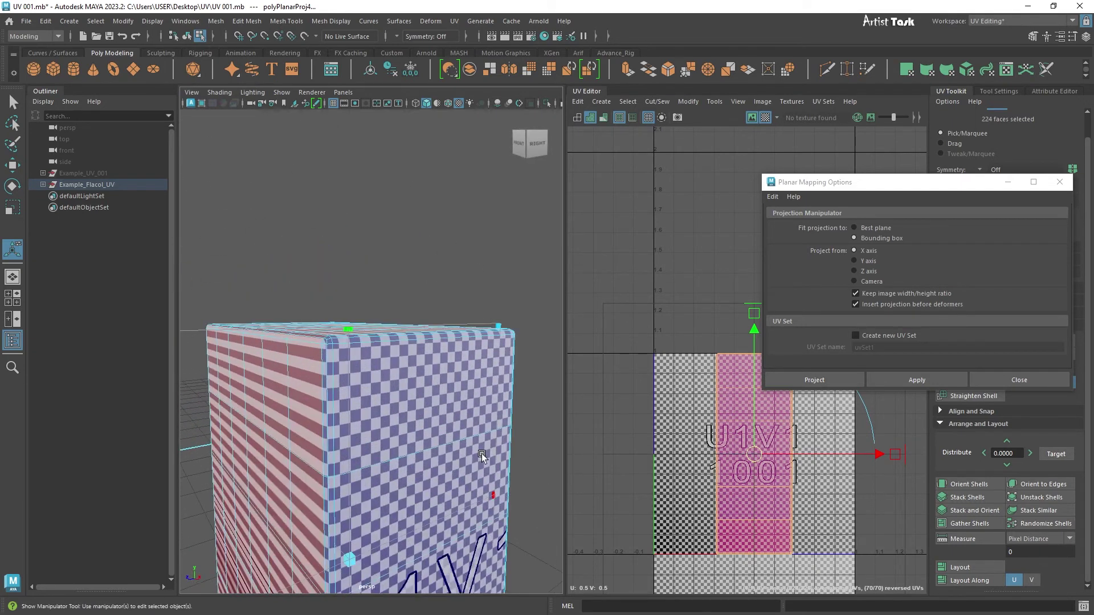
left_click_drag(458, 443, 496, 449, "alt")
right_click_drag(496, 450, 518, 451, "alt")
Select the edges outlining the narrow right face of the box as UV seams
right_click_drag(428, 370, 432, 265)
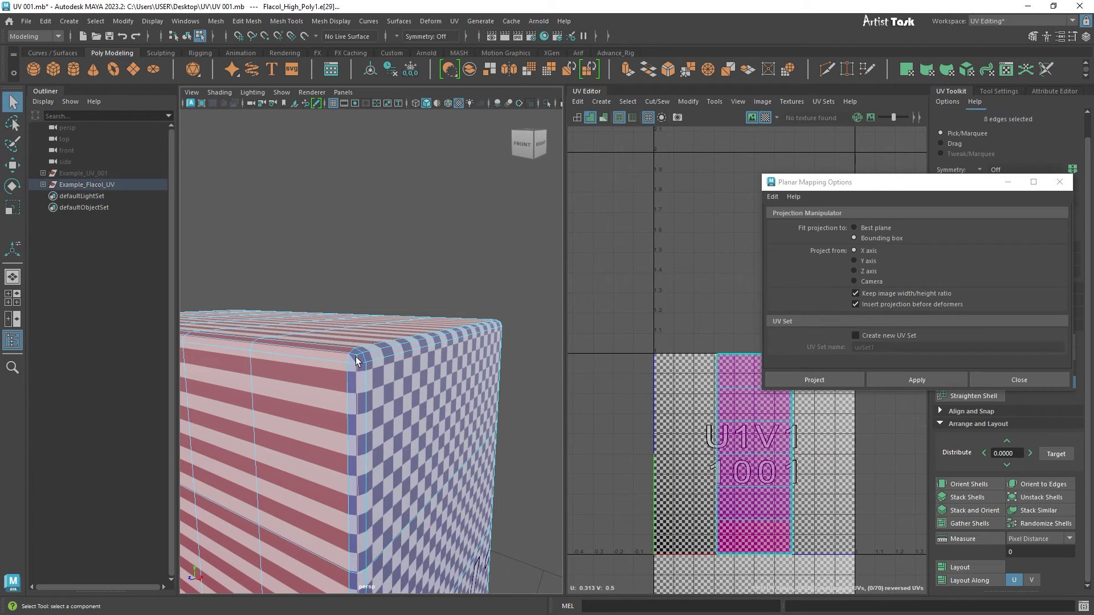
left_click_drag(402, 391, 436, 365, "alt")
right_click_drag(436, 365, 473, 353, "alt")
middle_click_drag(472, 353, 477, 379, "alt")
double_click(367, 214, "shift")
right_click_drag(404, 319, 345, 337, "alt")
left_click_drag(346, 336, 485, 351, "alt")
double_click(455, 435, "shift")
mouse_move(459, 435)
left_mouse_down("alt")
mouse_move(453, 416)
mouse_move(462, 439)
mouse_move(443, 436)
left_mouse_up("alt")
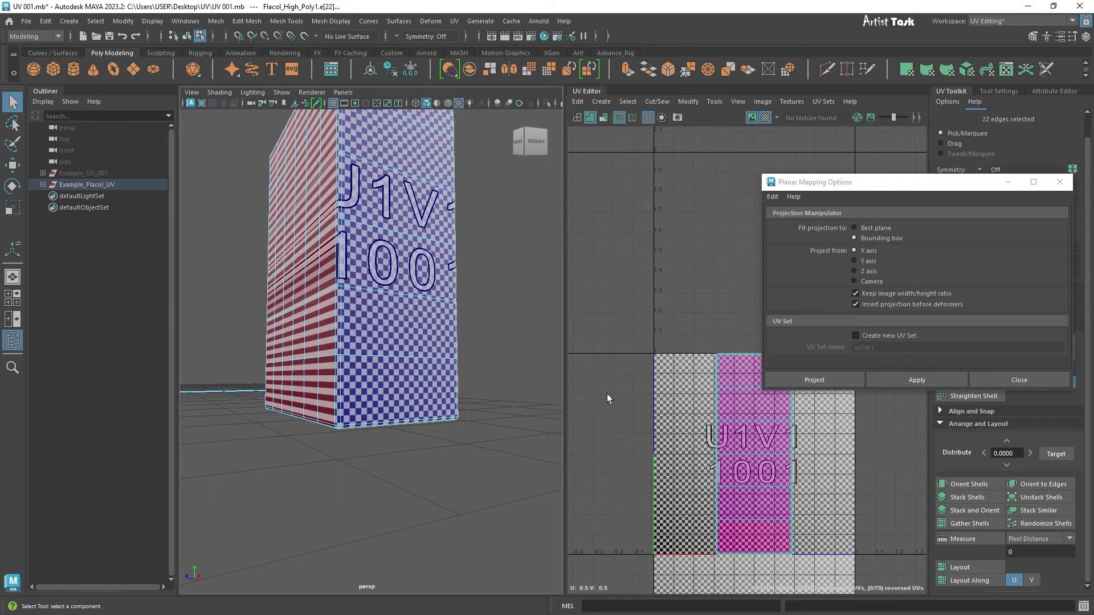
Add the top edge of the opposite, narrow left face to the seam selection
right_click_drag(442, 376, 371, 361, "alt")
left_click_drag(371, 361, 467, 383, "alt")
right_click_drag(416, 365, 464, 379, "alt")
middle_click_drag(464, 379, 502, 453, "alt")
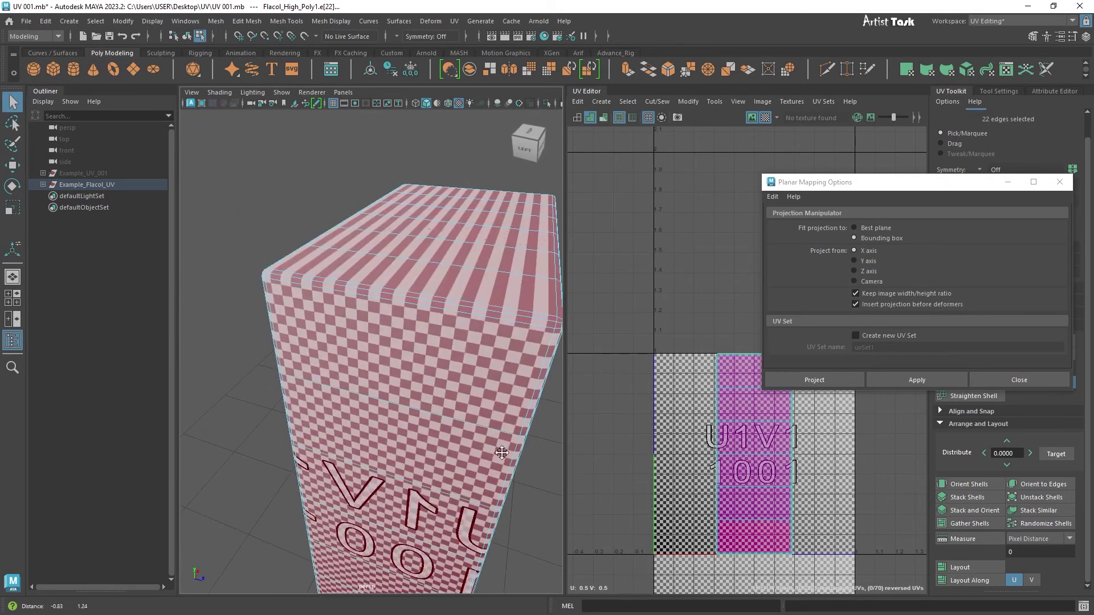
scroll(445, 337, "up", 1)
double_click(442, 292, "shift")
right_click_drag(439, 296, 399, 329, "alt")
left_click_drag(399, 329, 457, 335, "alt")
middle_click_drag(457, 335, 396, 328, "alt")
right_click_drag(396, 328, 439, 343, "alt")
middle_click_drag(439, 343, 453, 350, "alt")
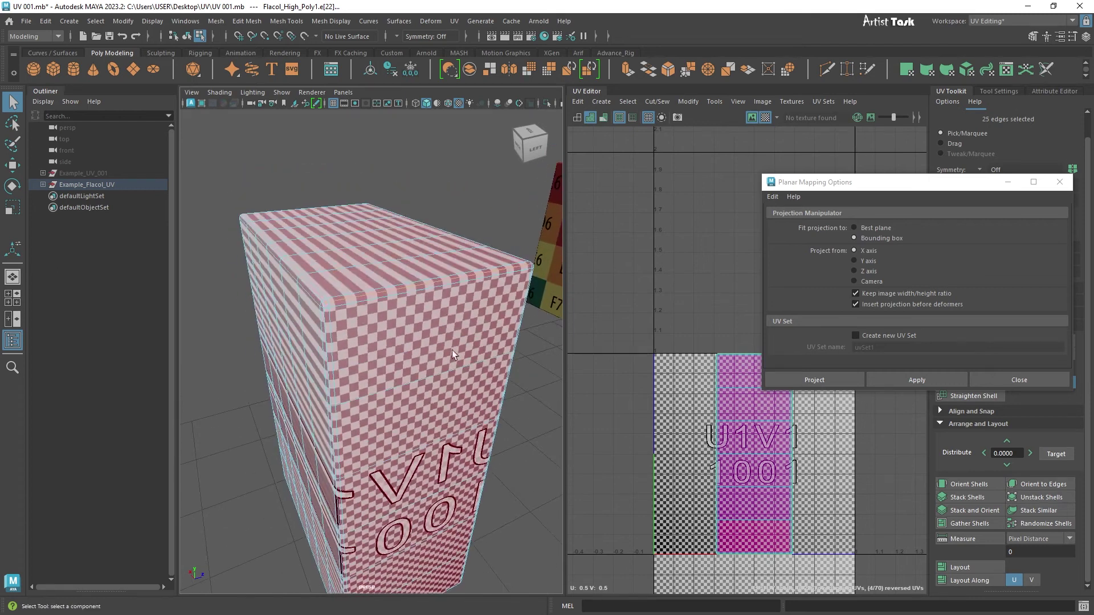
Add the two vertical edges and the bottom edge of the narrow left face to the seam selection
left_click_drag(452, 350, 358, 326, "alt")
double_click(313, 317, "shift")
right_click_drag(400, 376, 364, 367, "alt")
left_click_drag(365, 367, 293, 337, "alt")
right_click_drag(368, 351, 405, 361, "alt")
left_click_drag(405, 360, 464, 378, "alt")
double_click(352, 241, "shift")
double_click(414, 386, "shift")
right_click_drag(521, 407, 416, 380, "alt")
left_click_drag(399, 383, 443, 412, "alt")
right_click_drag(443, 412, 484, 371, "alt")
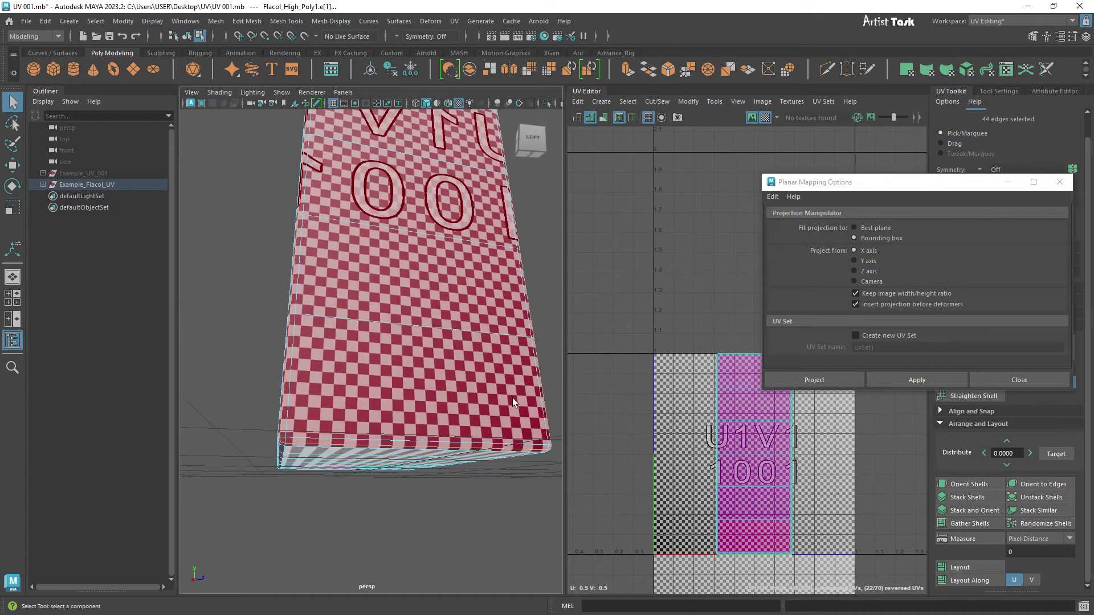
Cut the UVs along the selected outlines of both narrow faces
left_click_drag(484, 372, 464, 404, "alt")
right_click_drag(464, 403, 429, 373, "alt")
middle_click_drag(429, 373, 410, 411, "alt")
right_click_drag(410, 410, 535, 401, "alt")
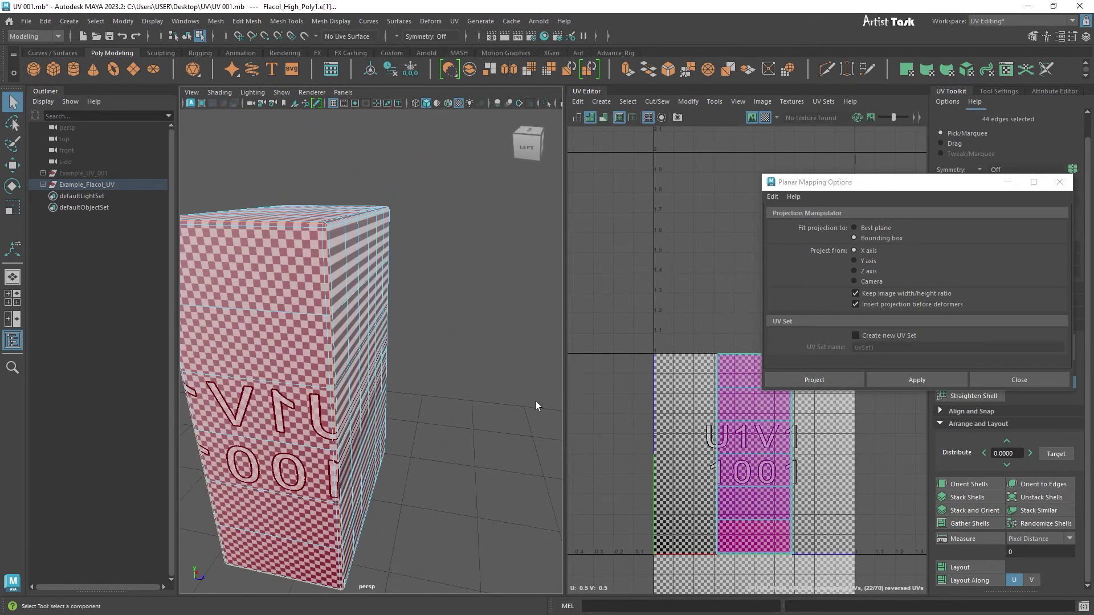
right_click_drag(683, 243, 647, 261, "shift")
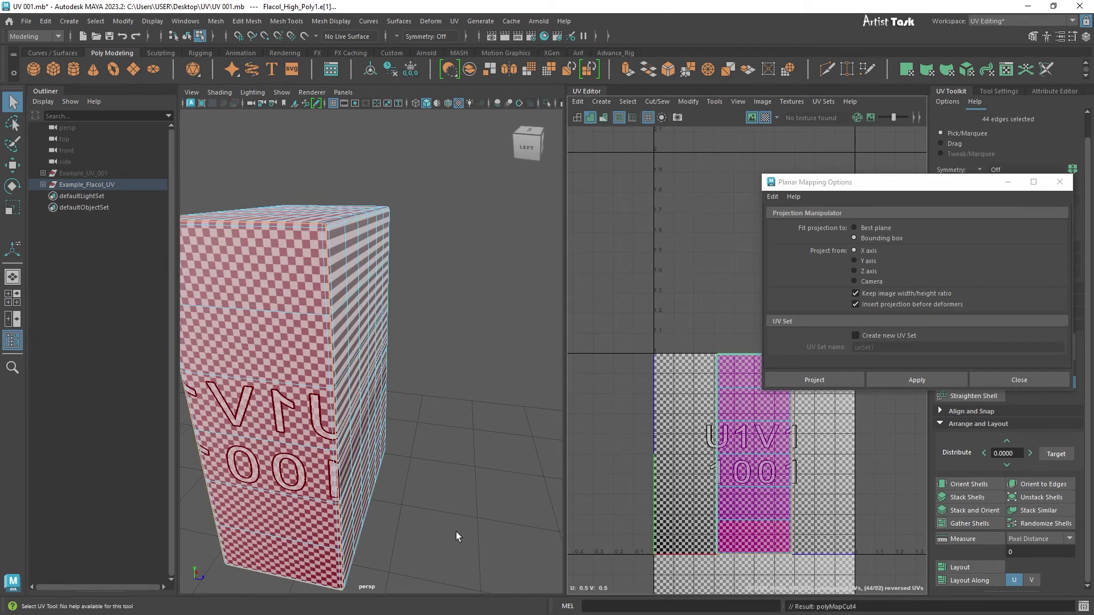
Switch the box from edge selection to face selection
left_click_drag(472, 341, 403, 340, "alt")
right_click_drag(403, 340, 442, 309, "alt")
middle_click_drag(442, 309, 456, 347, "alt")
left_click_drag(456, 347, 421, 371, "alt")
right_click_drag(422, 370, 573, 336, "alt")
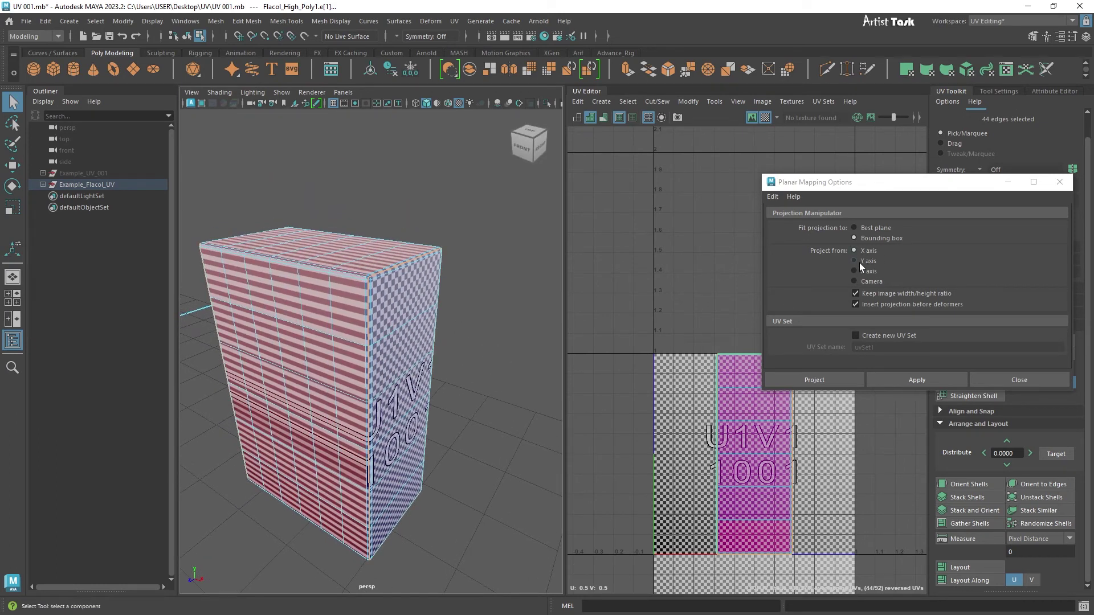
scroll(508, 375, "up", 4)
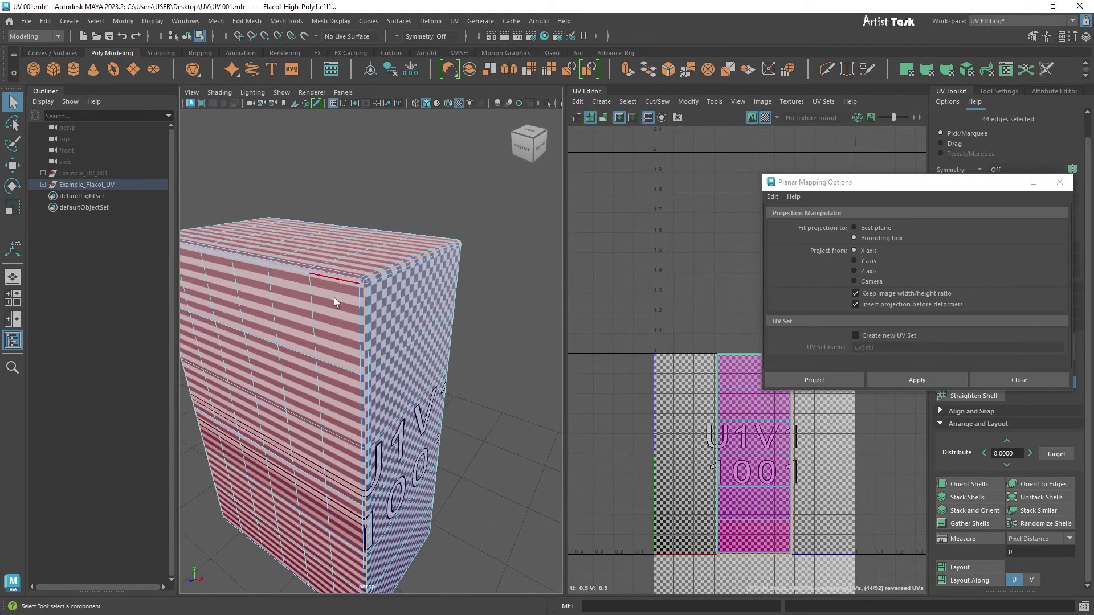
right_click(335, 290)
left_click(334, 321)
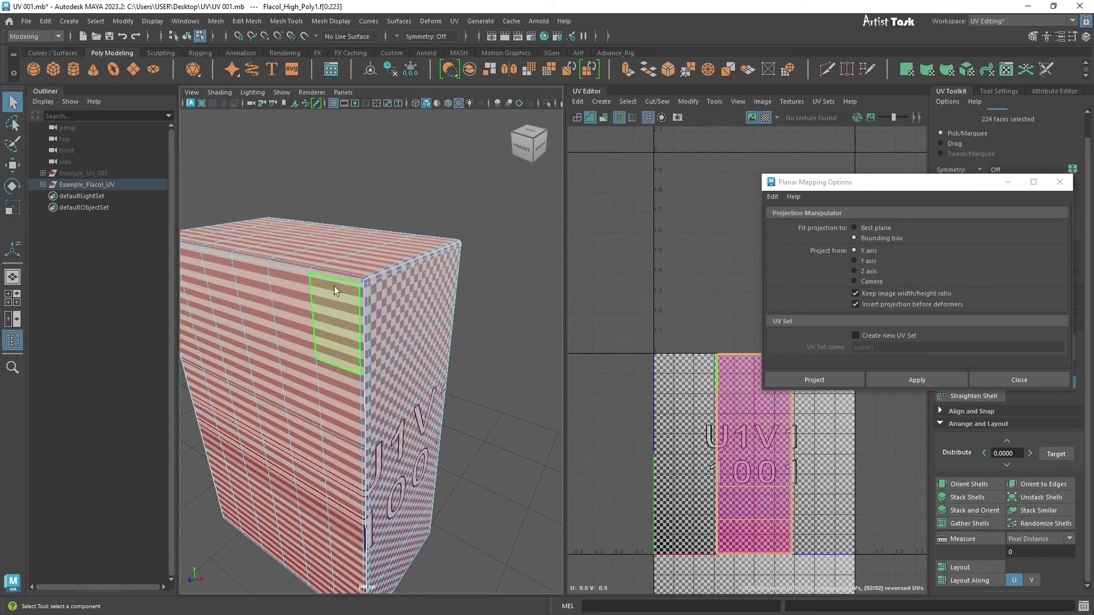
Isolate the box in the perspective view and return to face selection
scroll(415, 365, "down", 3)
left_click_drag(415, 360, 464, 335, "alt")
right_click_drag(464, 335, 454, 329, "alt")
scroll(450, 344, "up", 5)
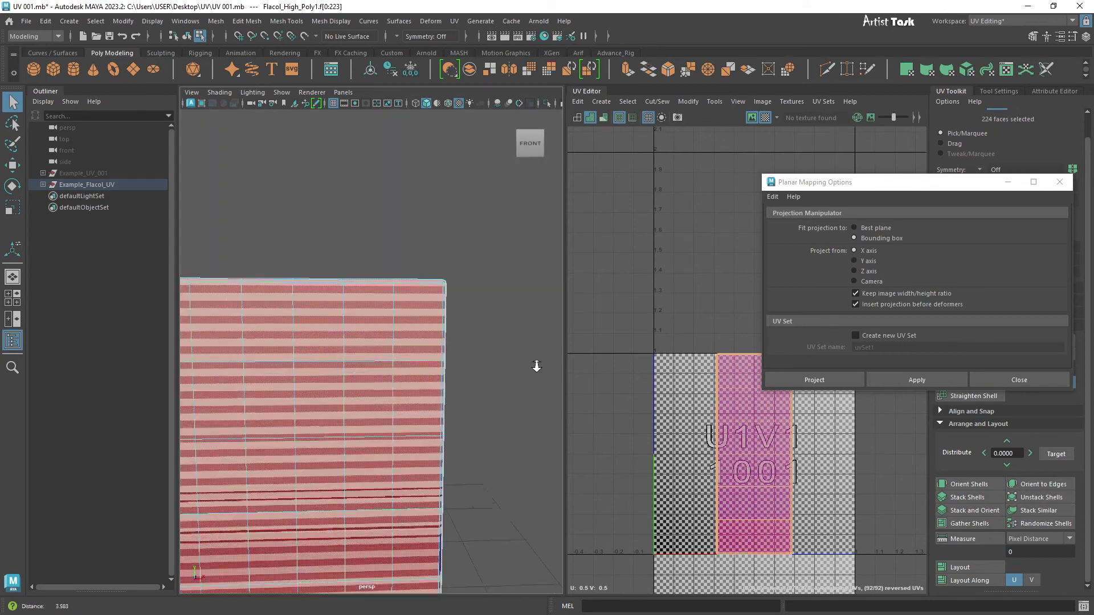
right_click_drag(379, 292, 429, 268)
key("ctrl+1")
right_click_drag(397, 336, 306, 322, "alt")
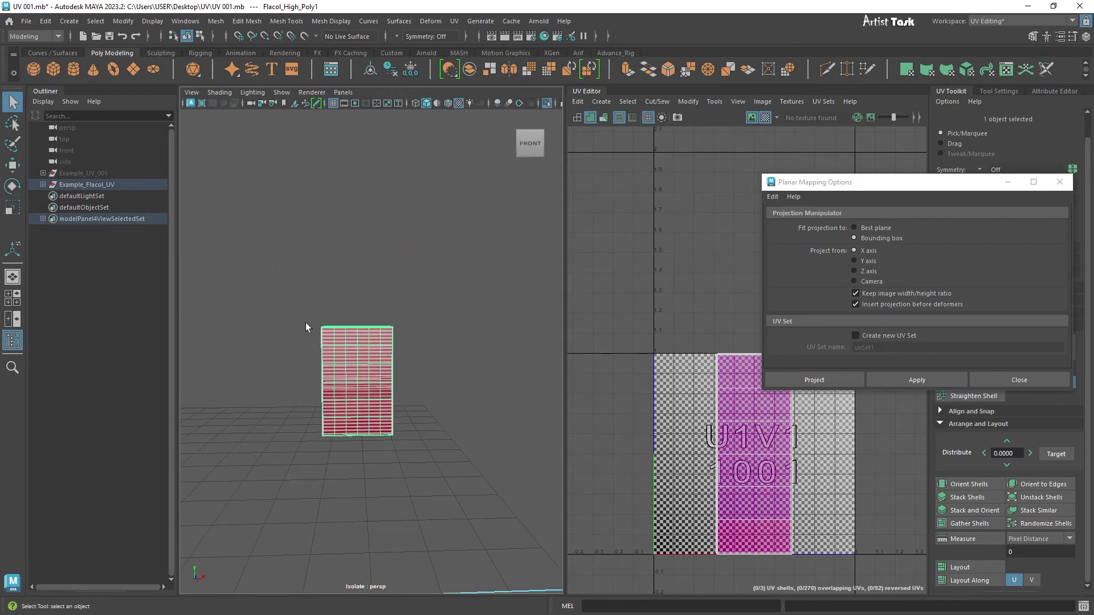
right_click_drag(366, 293, 322, 299)
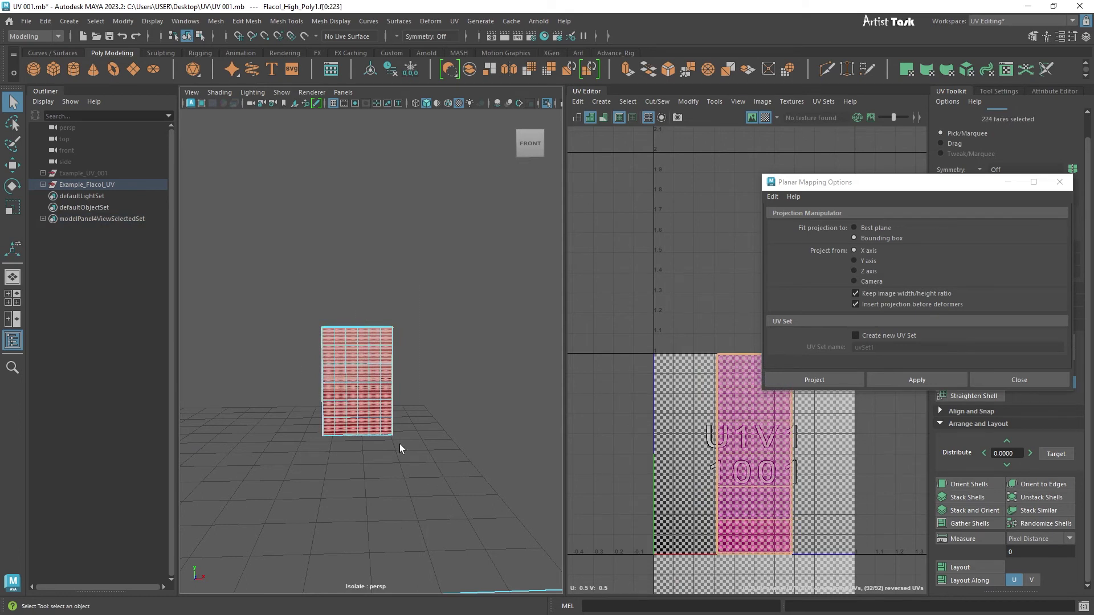
Isolate the box in the orthographic side view and frame it
key("space")
key("space")
right_click_drag(395, 433, 483, 453, "alt")
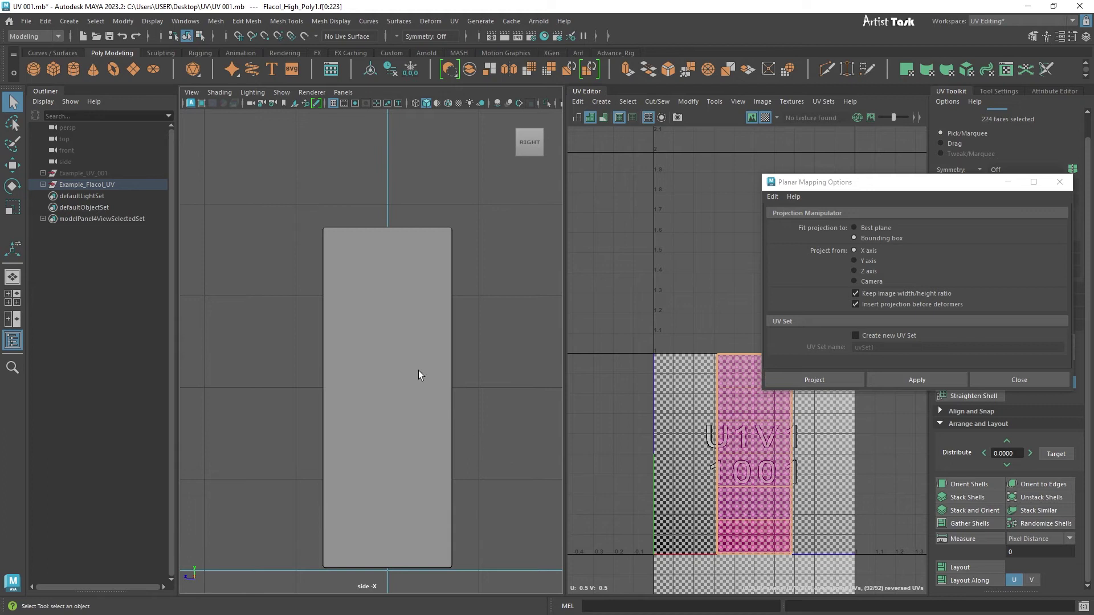
key("ctrl+1")
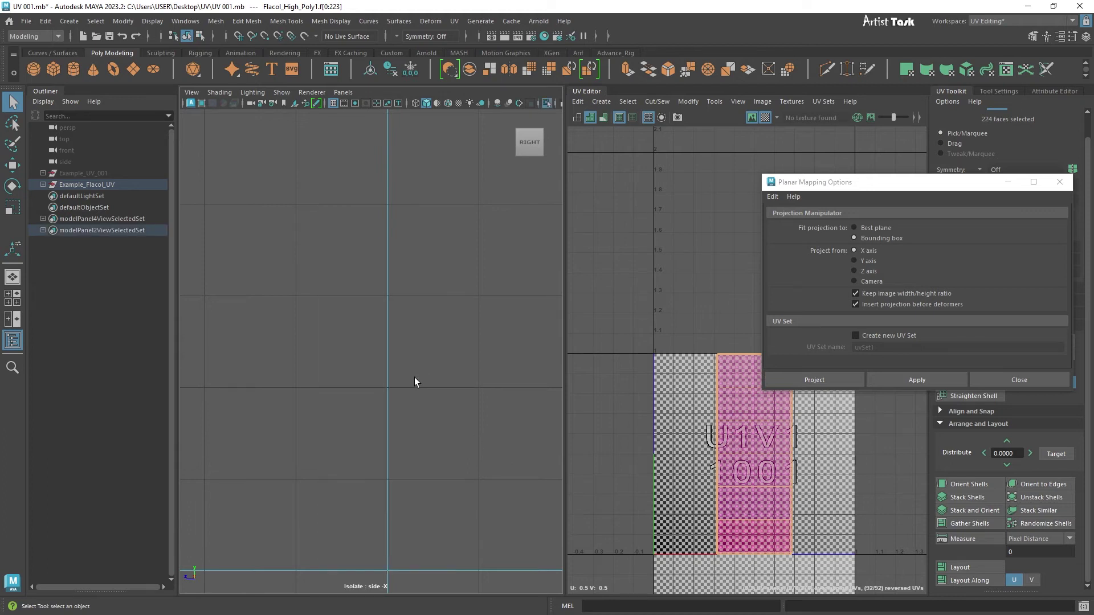
key("f")
Deselect the box's side faces in the side view, leaving only the top and bottom faces selected
right_click_drag(428, 397, 394, 388, "alt")
middle_click_drag(423, 381, 421, 448, "alt")
right_click_drag(420, 448, 466, 454, "alt")
middle_click_drag(466, 454, 474, 427, "alt")
right_click_drag(429, 427, 470, 439, "alt")
middle_click_drag(469, 439, 469, 417, "alt")
right_click_drag(445, 476, 459, 483, "alt")
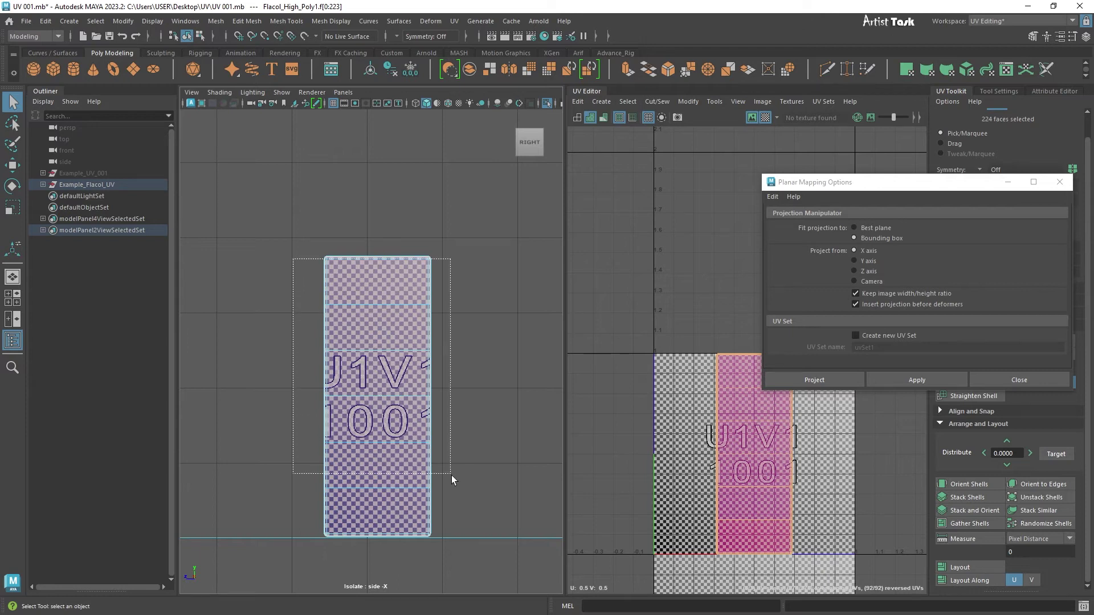
left_click_drag(500, 535, 500, 534)
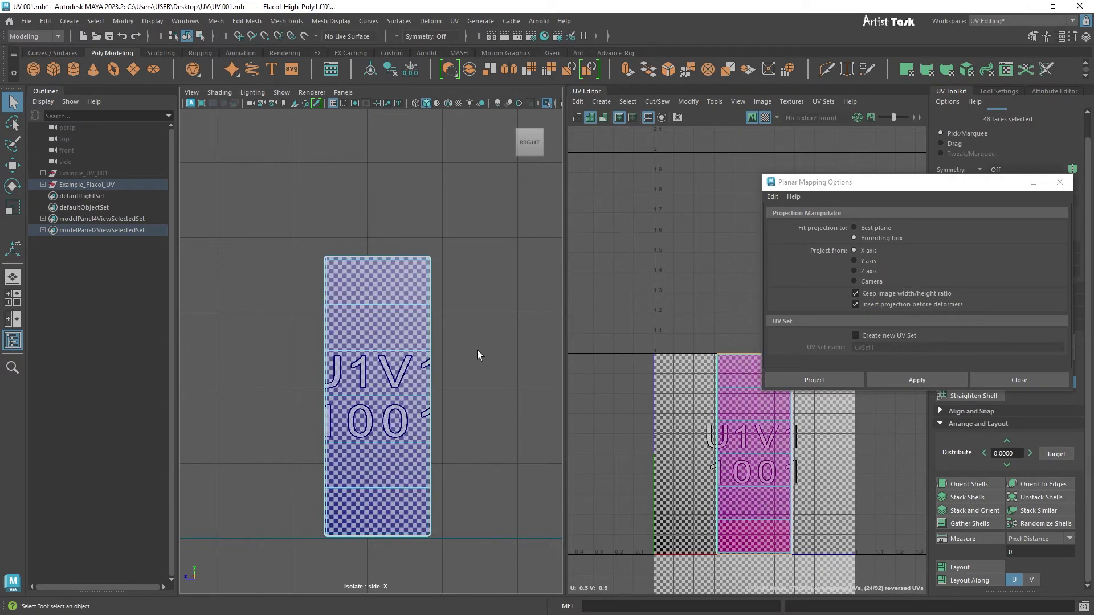
Return to the perspective view and examine the remaining face selection and checker texture around the box
key("space")
key("space")
right_click_drag(380, 422, 478, 434, "alt")
left_click_drag(477, 434, 443, 494, "alt")
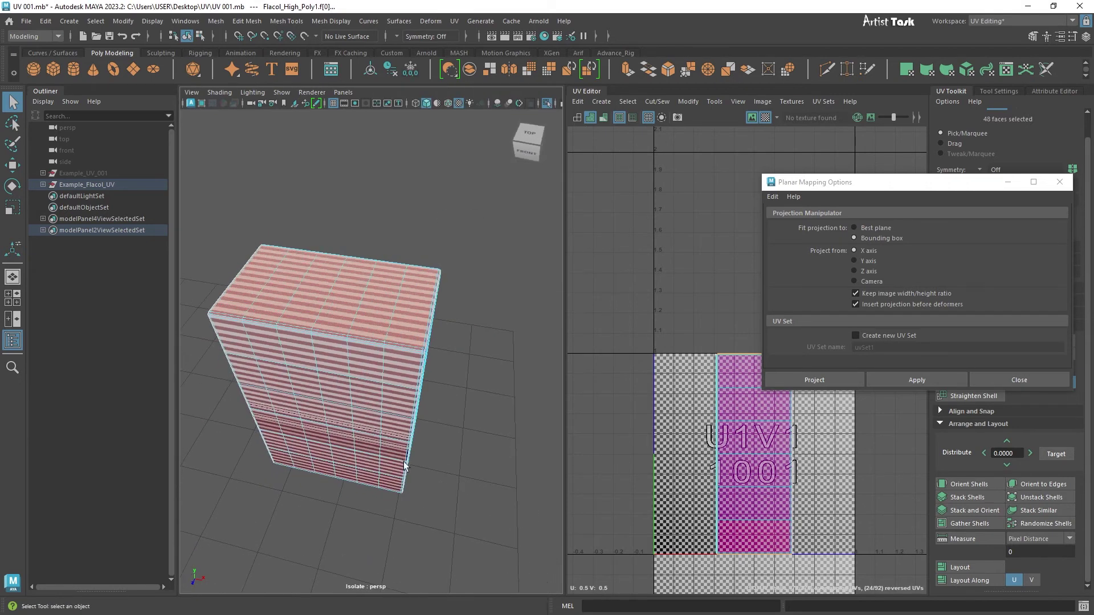
right_click_drag(444, 495, 486, 456, "alt")
scroll(487, 460, "up", 4)
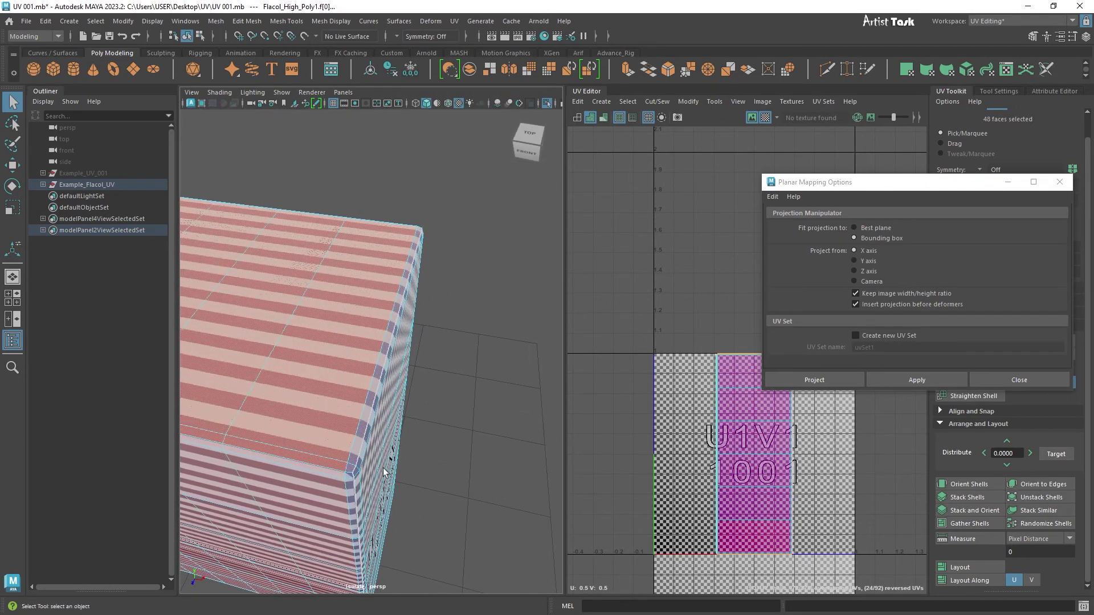
left_click_drag(478, 342, 469, 352, "alt")
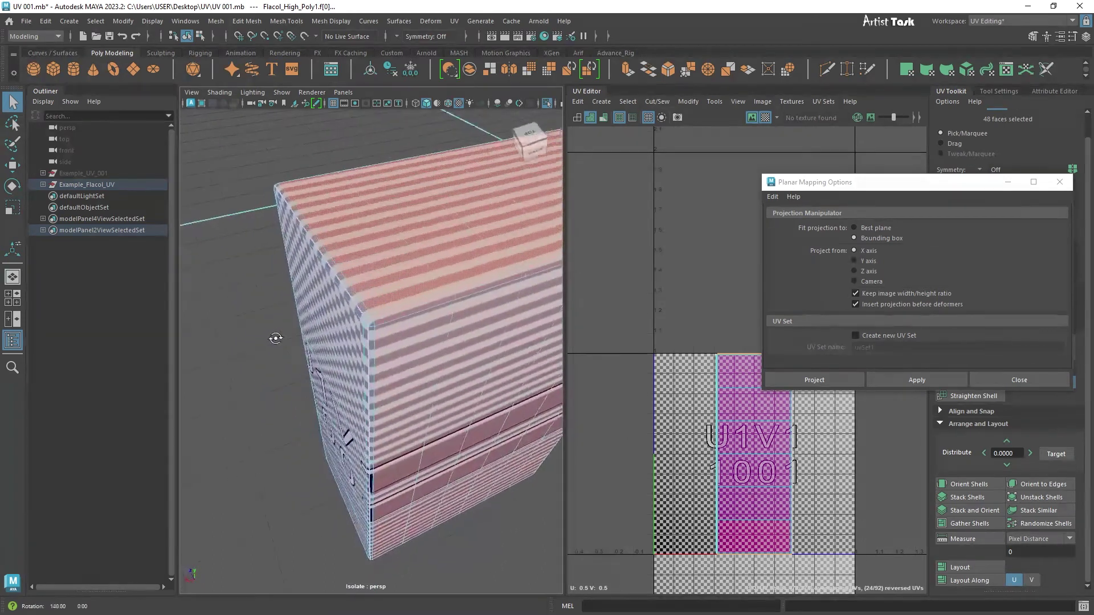
scroll(467, 354, "up", 4)
right_click_drag(466, 353, 391, 333, "alt")
left_click_drag(410, 350, 425, 319, "alt")
right_click_drag(421, 342, 423, 356, "alt")
left_click_drag(423, 356, 488, 348, "alt")
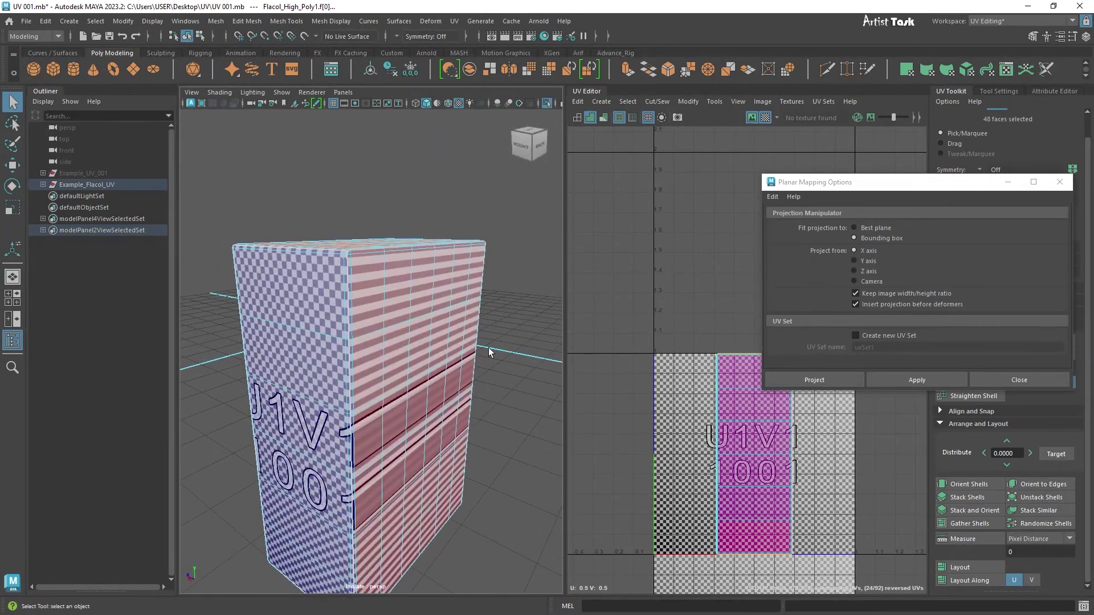
Hide the checker texture and examine the UV shell colours and selected faces from all sides of the box
left_click(765, 117)
scroll(356, 299, "up", 5)
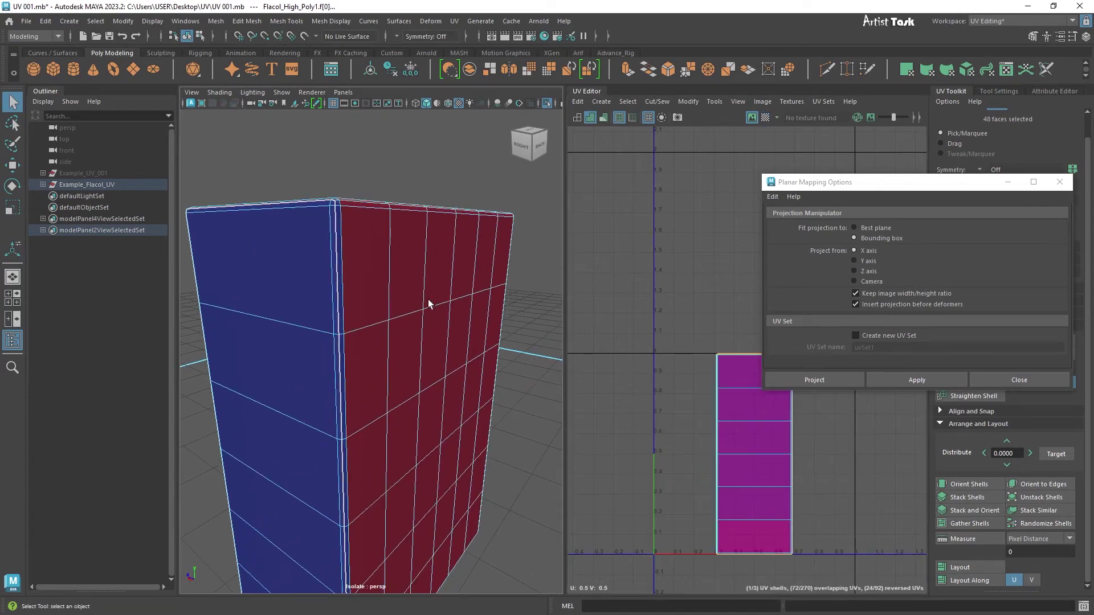
scroll(423, 340, "down", 3)
left_click_drag(384, 357, 494, 392, "alt")
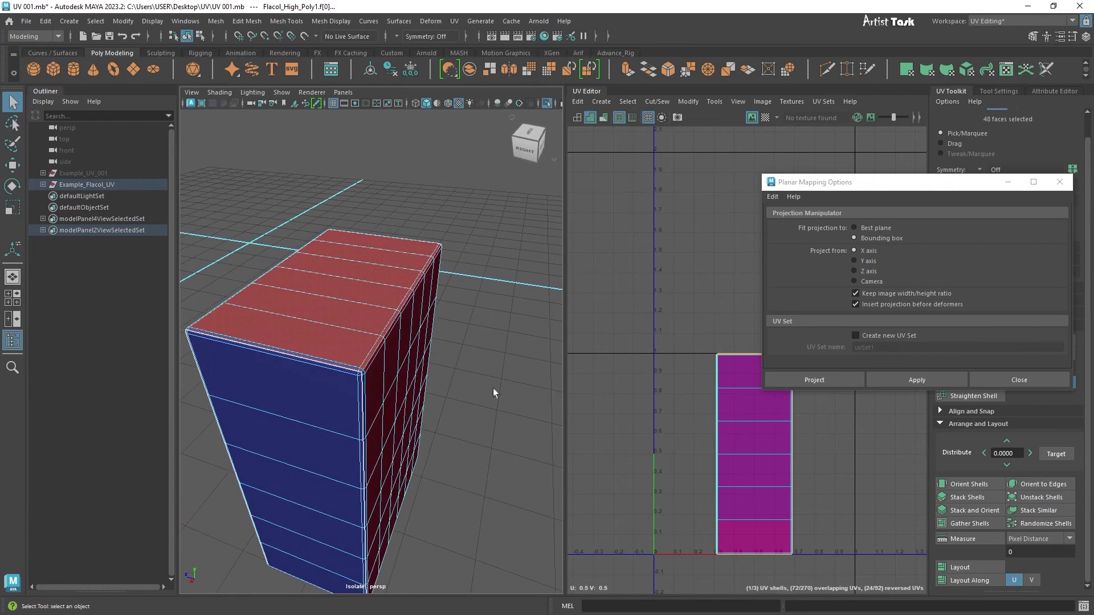
scroll(376, 419, "down", 3)
left_click_drag(379, 420, 302, 400, "alt")
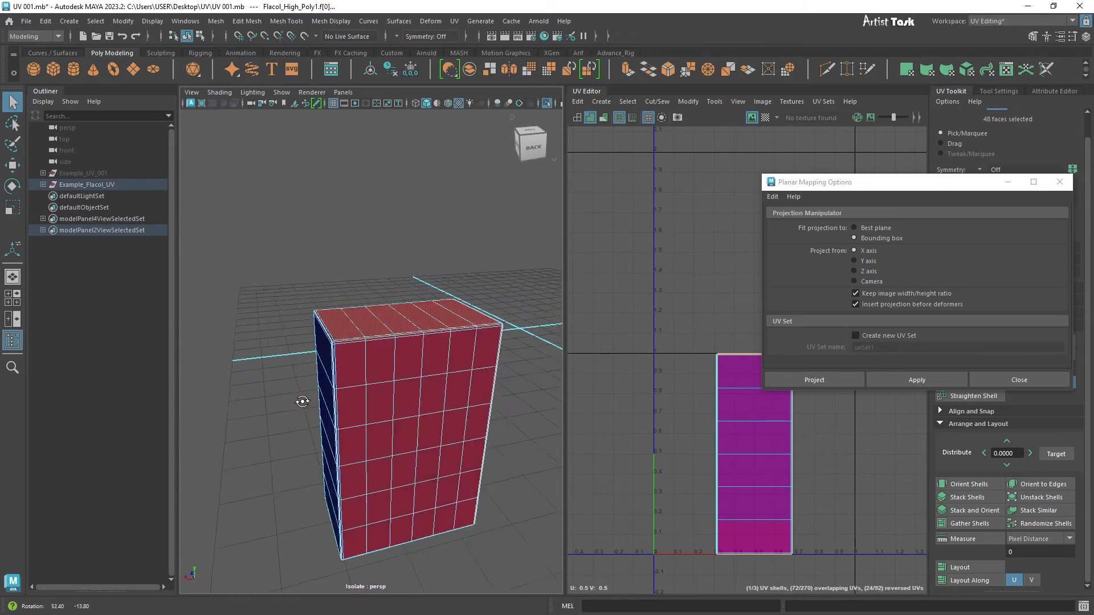
scroll(440, 427, "up", 5)
middle_click_drag(439, 428, 358, 436, "alt")
scroll(427, 415, "down", 3)
left_click_drag(428, 416, 323, 412, "alt")
right_click_drag(322, 413, 508, 445, "alt")
middle_click_drag(507, 445, 363, 428, "alt")
scroll(473, 439, "up", 2)
left_click_drag(473, 440, 479, 440, "alt")
right_click_drag(479, 440, 303, 405, "alt")
middle_click_drag(302, 405, 307, 293, "alt")
right_click_drag(306, 293, 433, 401, "alt")
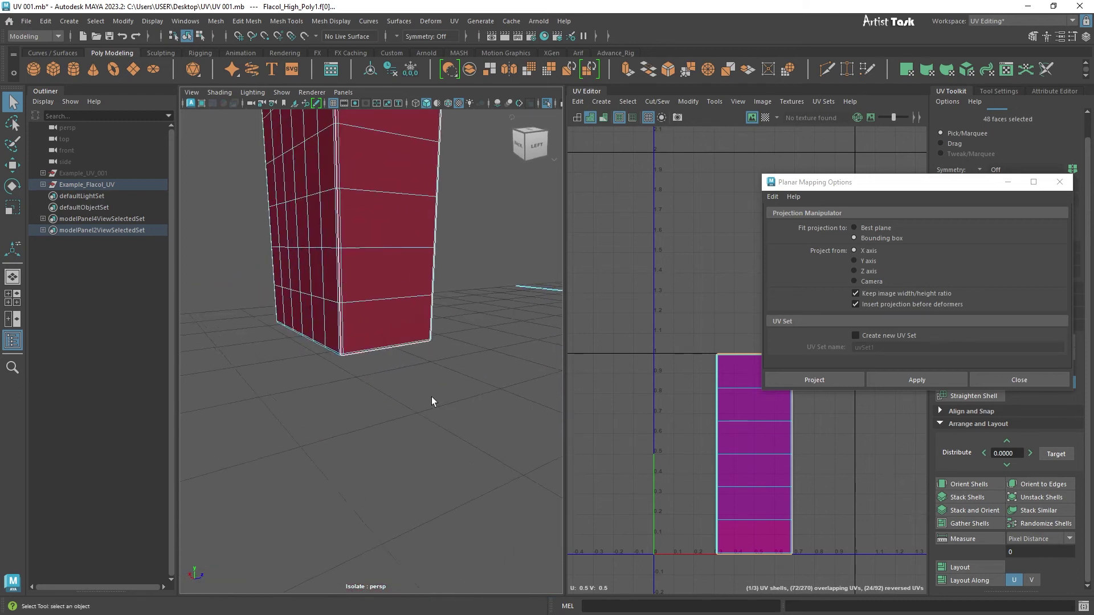
left_click_drag(433, 400, 338, 377, "alt")
right_click_drag(338, 376, 462, 417, "alt")
middle_click_drag(463, 417, 493, 371, "alt")
right_click_drag(494, 371, 279, 368, "alt")
left_click_drag(279, 368, 403, 382, "alt")
right_click_drag(402, 381, 376, 368, "alt")
middle_click_drag(376, 368, 505, 442, "alt")
right_click_drag(506, 443, 465, 416, "alt")
left_click_drag(466, 416, 622, 420, "alt")
right_click_drag(474, 358, 432, 352, "alt")
middle_click_drag(432, 352, 381, 470, "alt")
right_click_drag(380, 470, 370, 367, "alt")
left_click_drag(370, 367, 368, 411, "alt")
right_click_drag(369, 411, 488, 417, "alt")
middle_click_drag(486, 412, 486, 442, "alt")
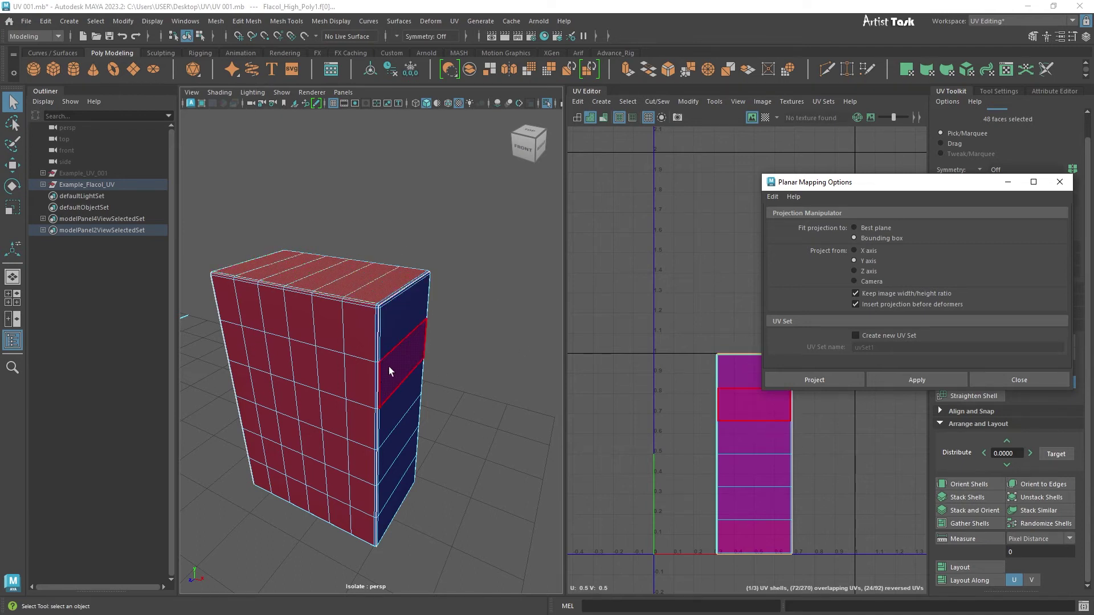
Apply a planar projection from the Y axis to the top and bottom faces, and show the checker texture again
left_click(901, 381)
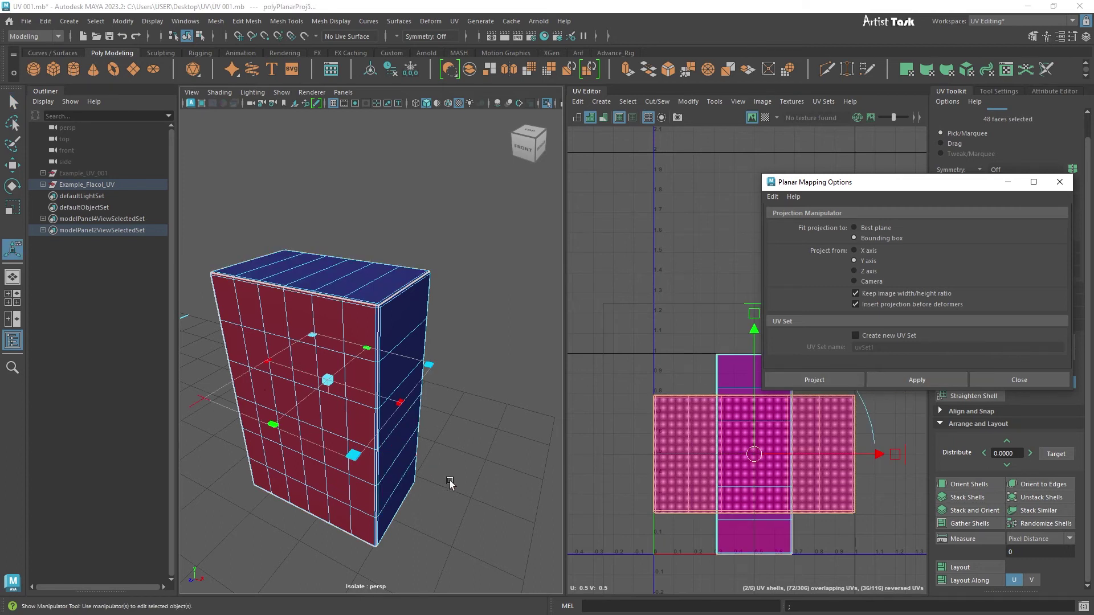
scroll(450, 484, "down", 5)
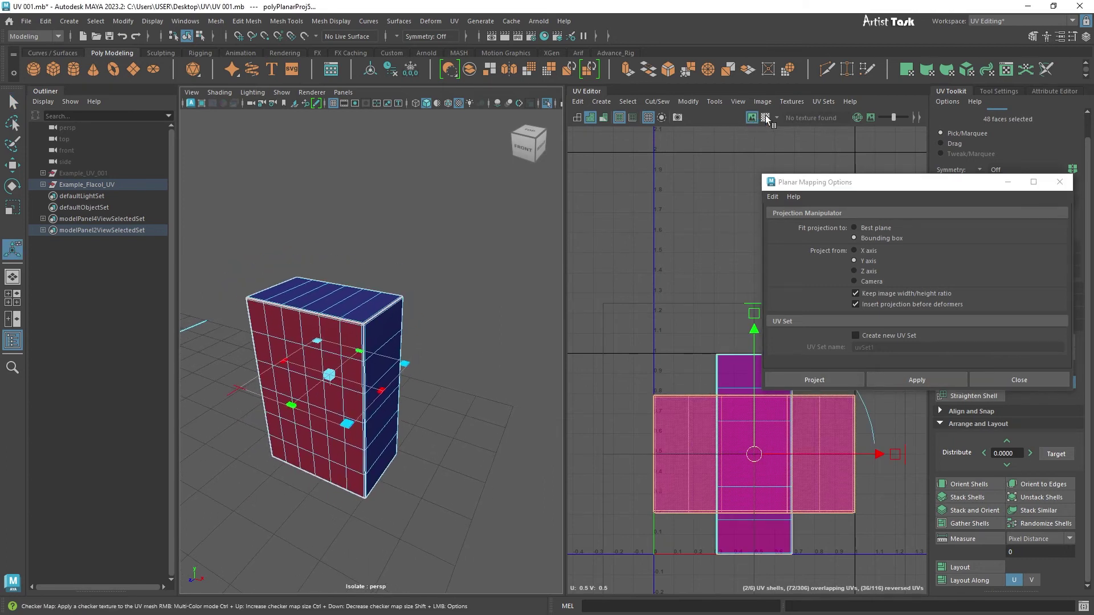
left_click(766, 117)
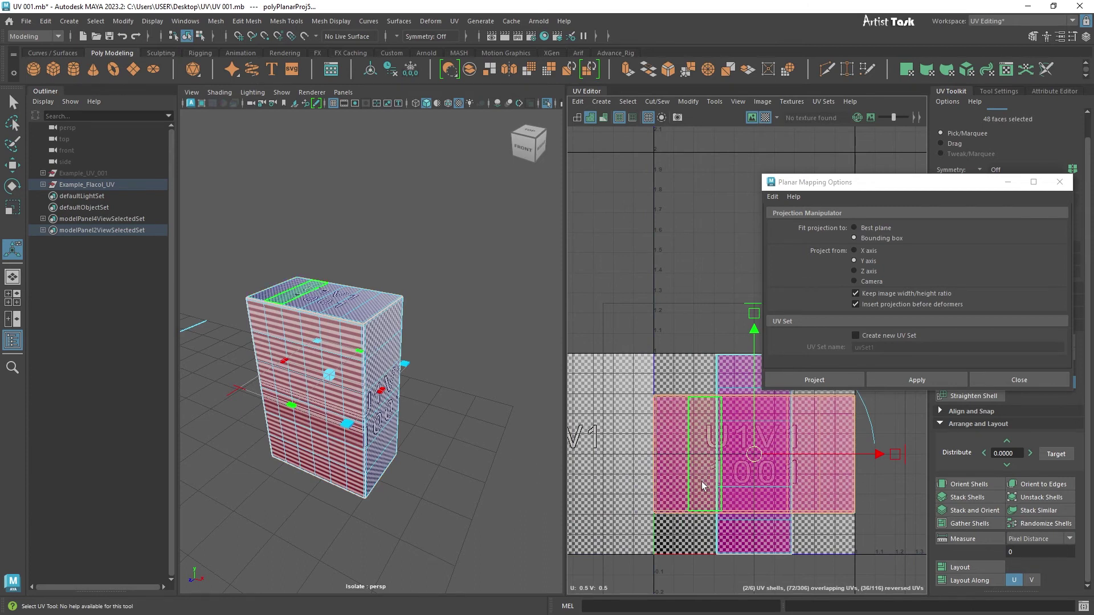
scroll(654, 374, "down", 3)
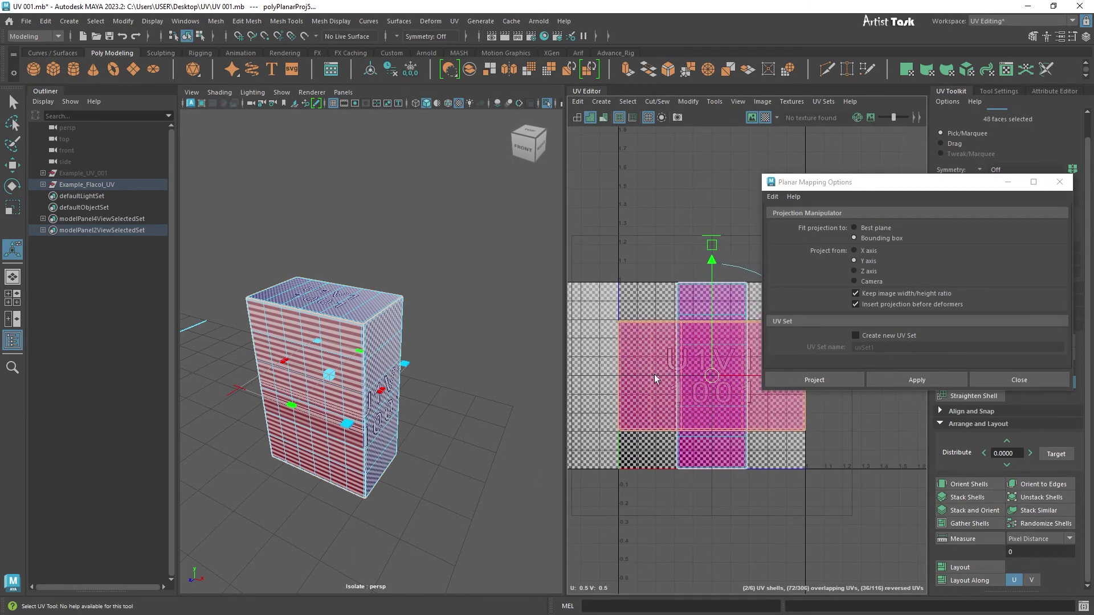
Separate the overlapping top and bottom face shells by moving them up to about V 1.48 and V 2.12
left_click_drag(980, 182, 67, 469)
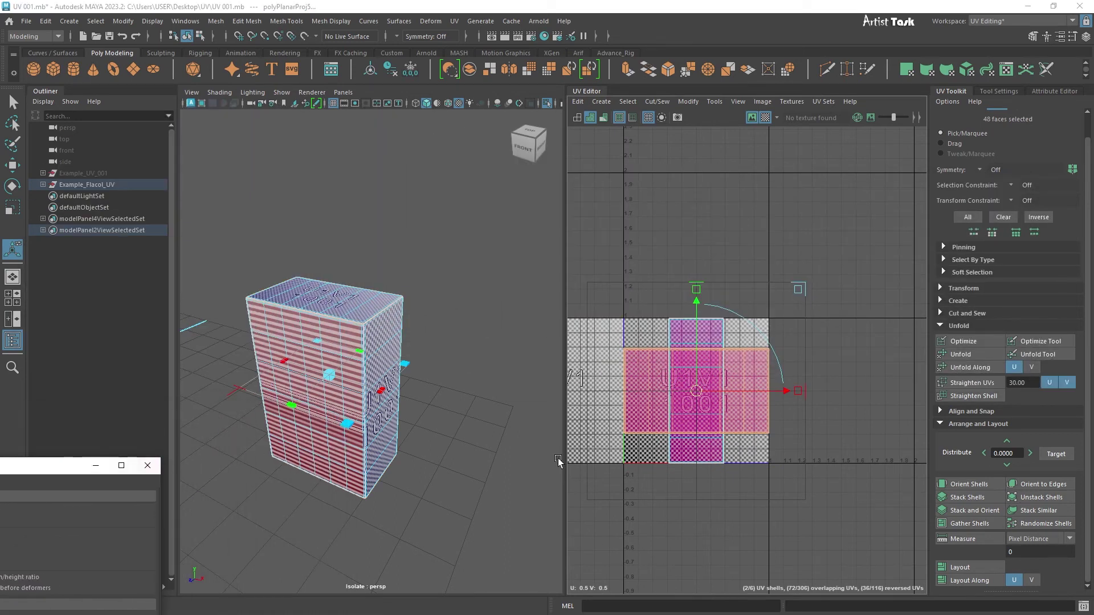
scroll(570, 458, "up", 2)
right_click_drag(849, 441, 782, 431, "alt")
middle_click_drag(782, 431, 826, 455, "alt")
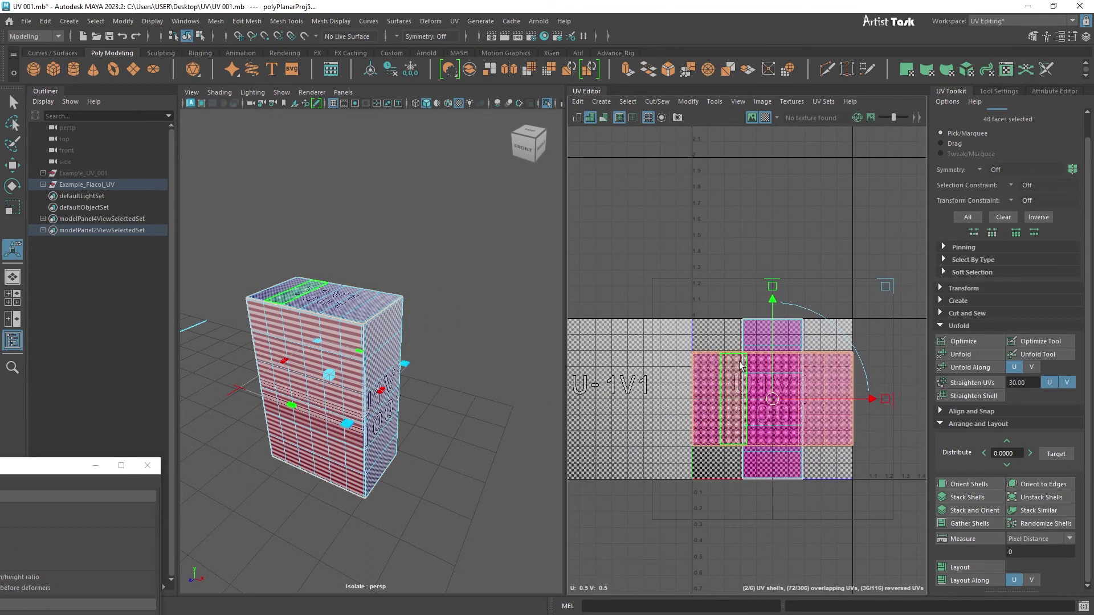
right_click_drag(704, 302, 753, 302)
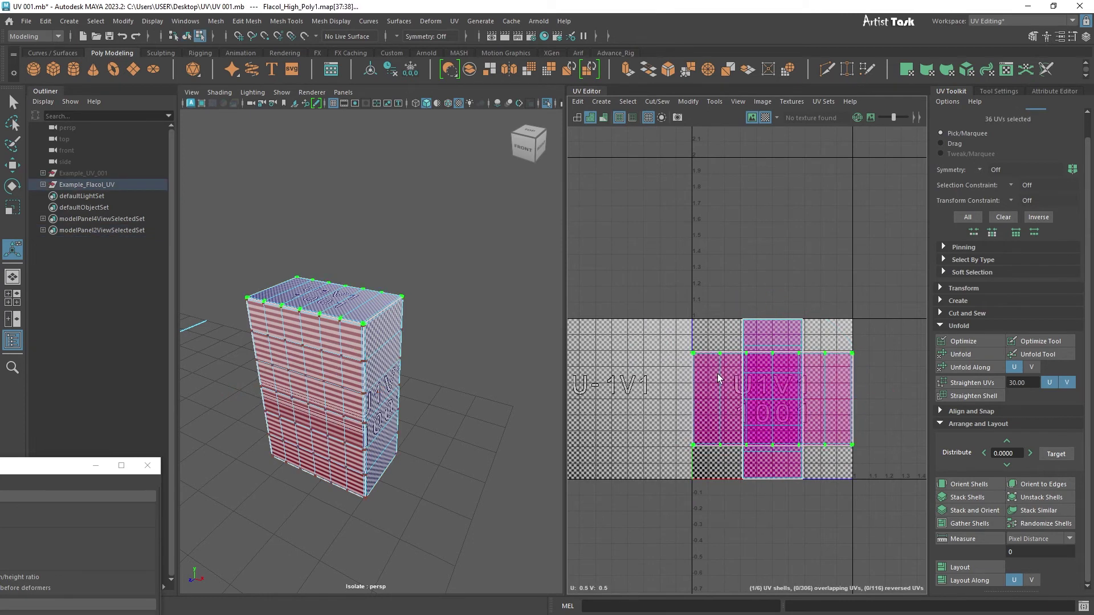
key("w")
left_click_drag(770, 335, 774, 177)
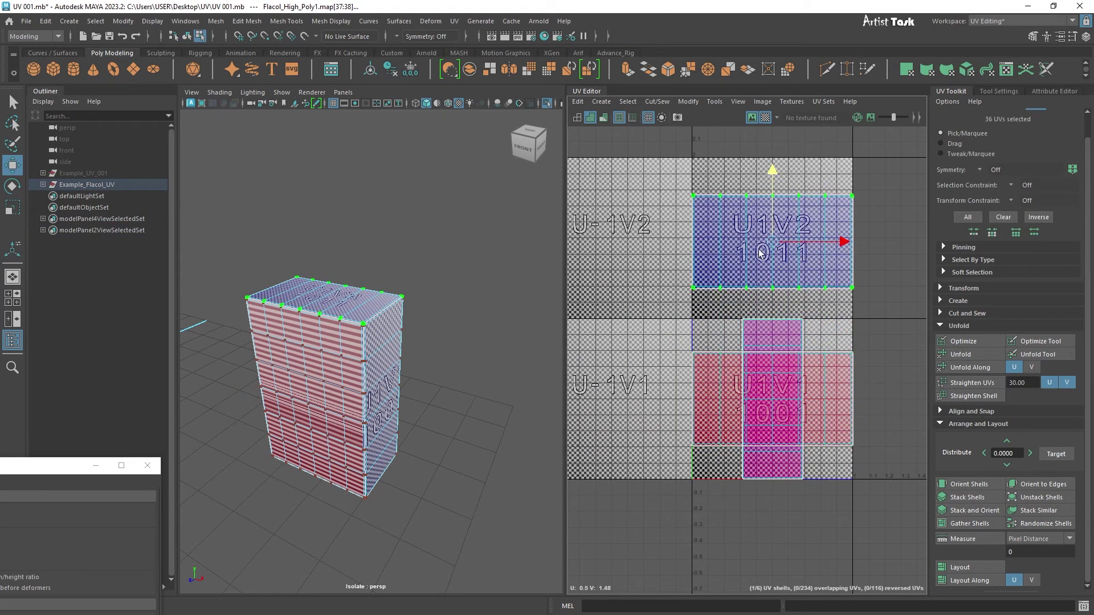
left_click_drag(773, 336, 811, 84)
scroll(810, 357, "down", 3)
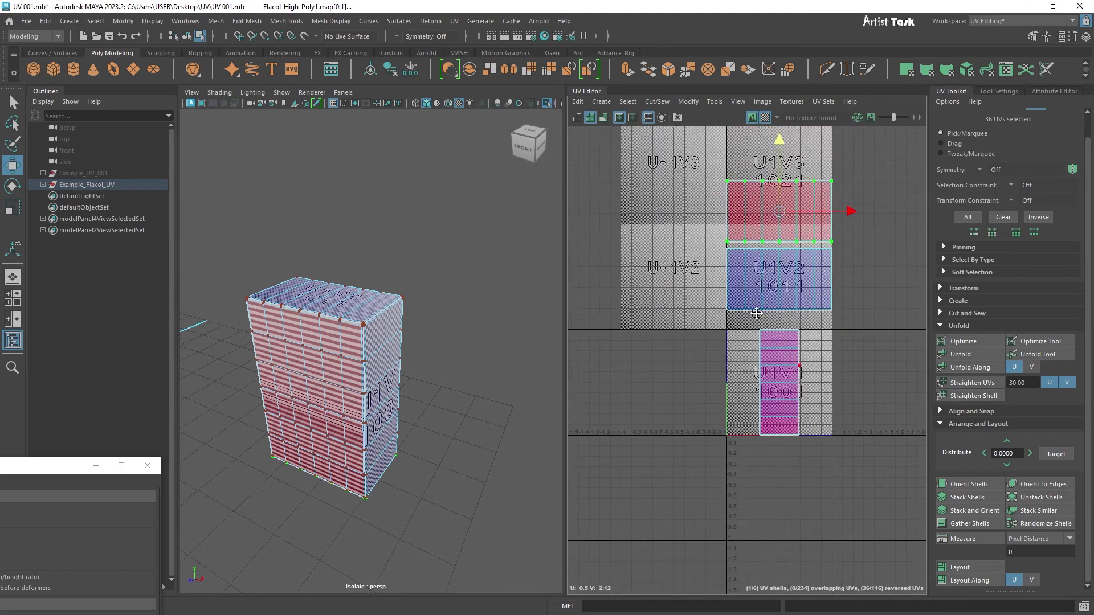
Flip the uppermost, reversed UV shell in the U direction
middle_click_drag(775, 254, 708, 330, "alt")
right_click_drag(655, 255, 612, 249)
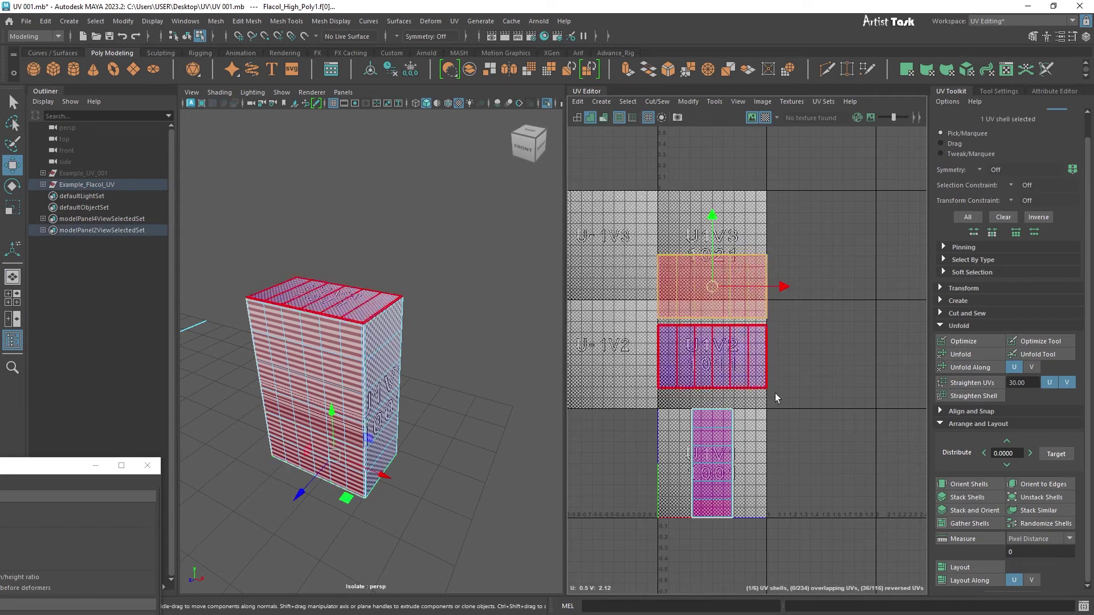
left_click(943, 328)
left_click(945, 311)
scroll(1003, 470, "down", 3)
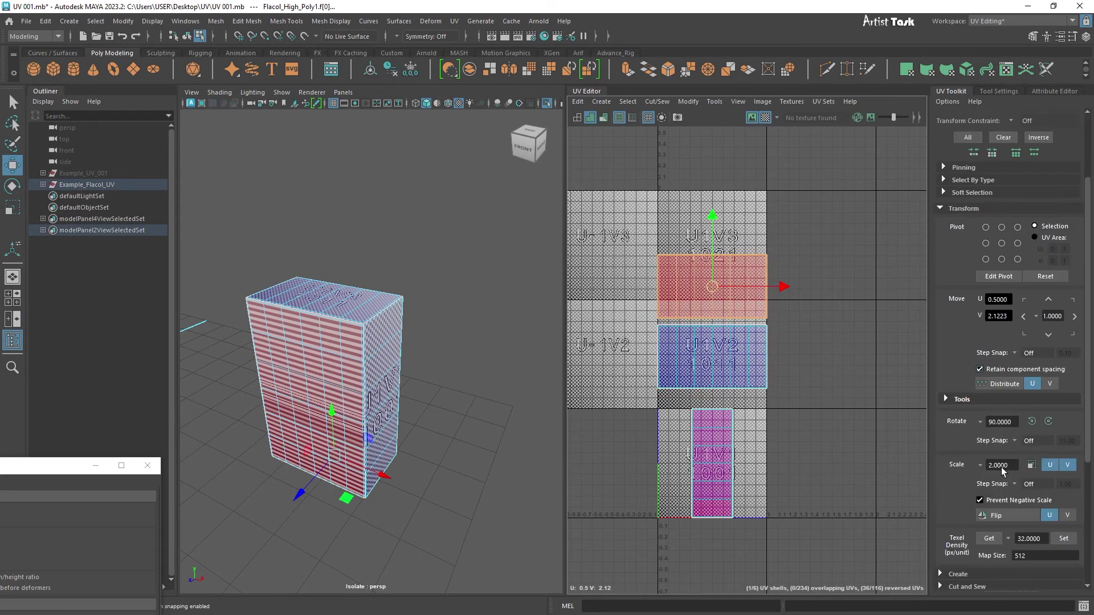
left_click(1010, 514)
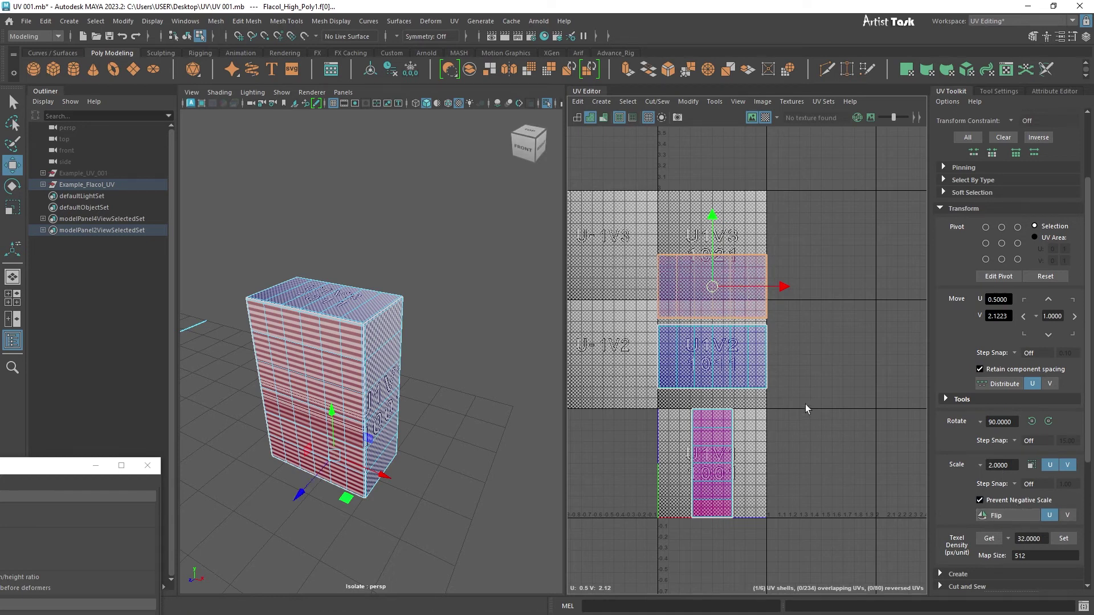
Move the reversed one of the two stacked narrow side-face shells to about U 1.20 and flip it in U
left_click(779, 443)
left_click(710, 443)
left_click_drag(770, 469, 859, 478)
left_click(819, 505)
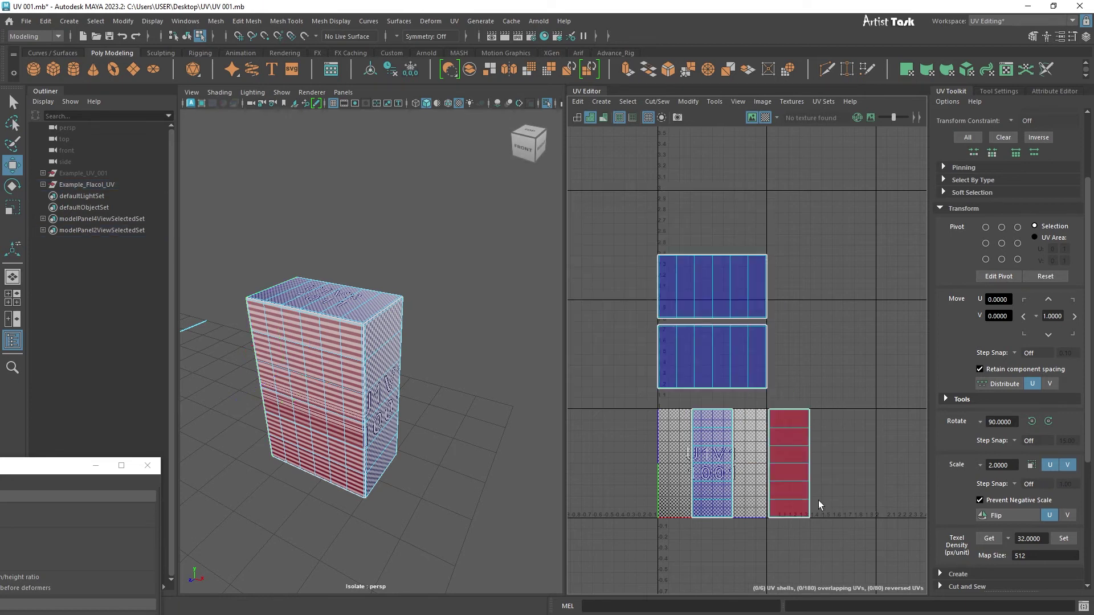
left_click(804, 470)
left_click(1011, 517)
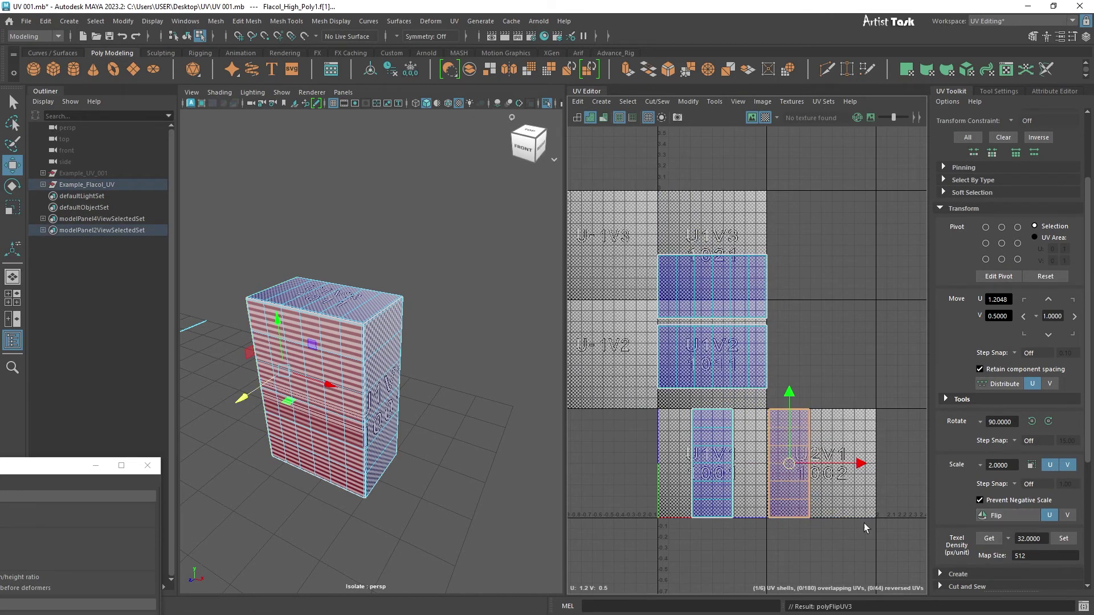
Select all the UV shells and examine the checker texture on the sides of the box
left_click(863, 501)
left_click_drag(624, 205, 836, 569)
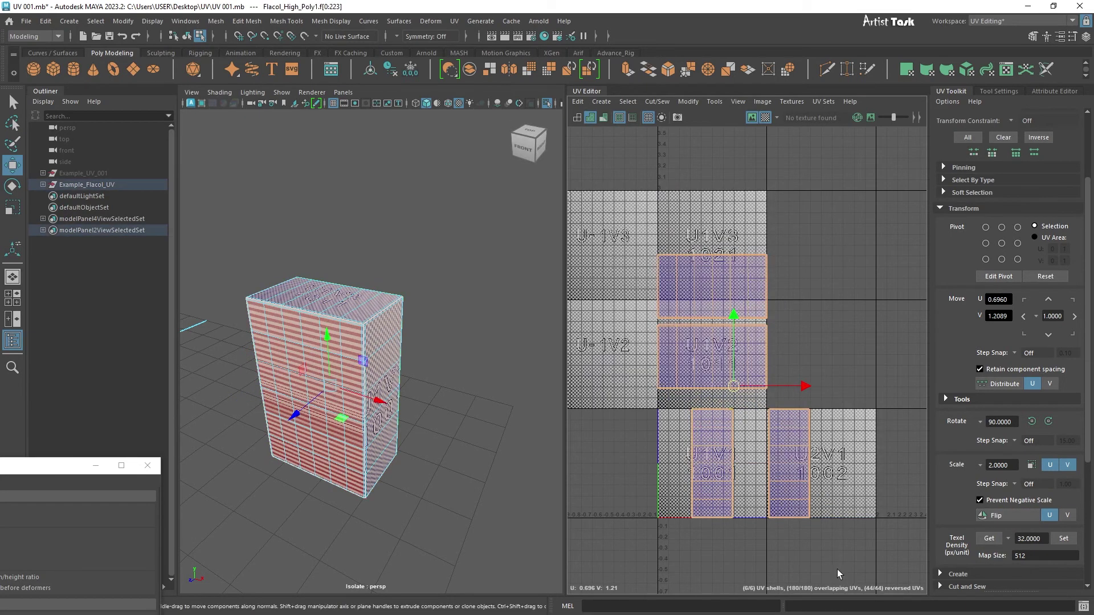
left_click_drag(454, 444, 264, 379, "alt")
scroll(462, 427, "down", 5)
left_click_drag(413, 406, 449, 460, "alt")
scroll(449, 460, "up", 4)
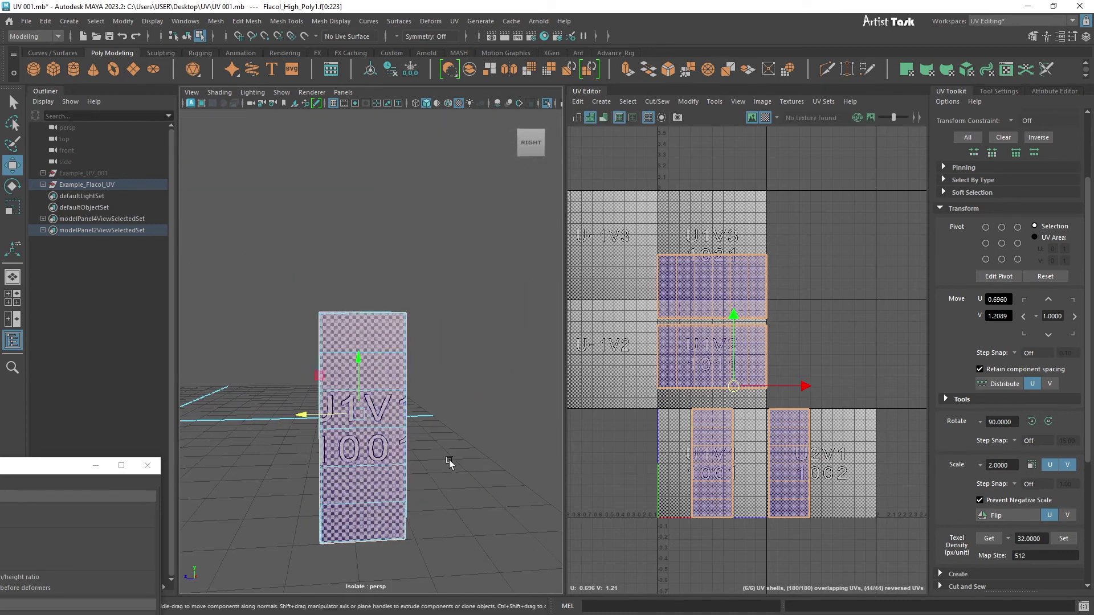
Hide the checker texture and select all faces of the box
right_click_drag(377, 362, 378, 336)
left_click(766, 117)
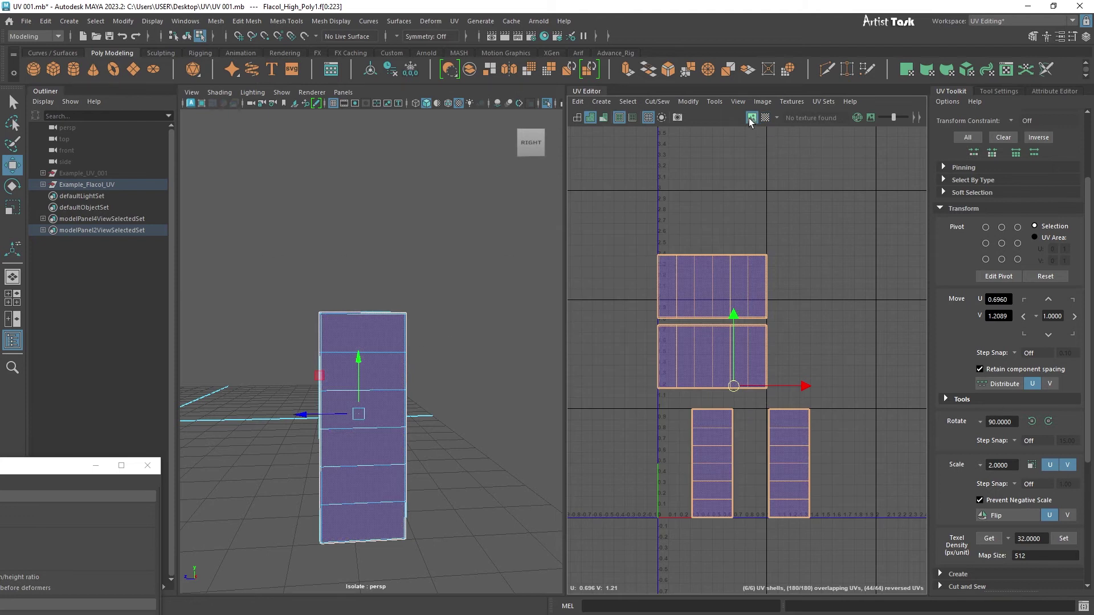
left_click_drag(242, 220, 531, 587)
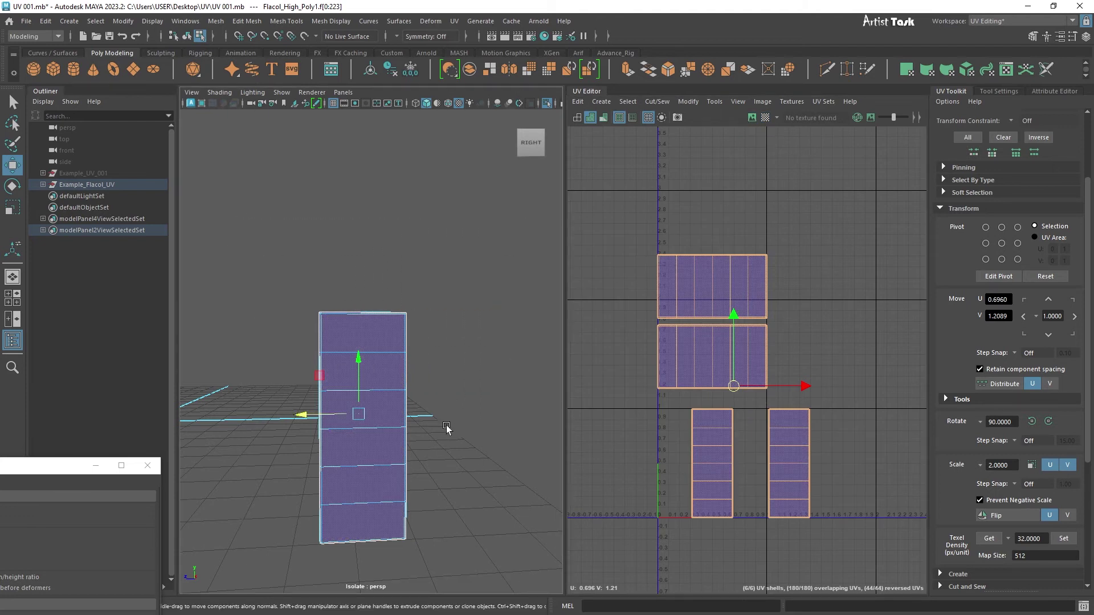
In the side view, deselect the X-facing, top and bottom faces, keeping the front and back faces selected
key("space")
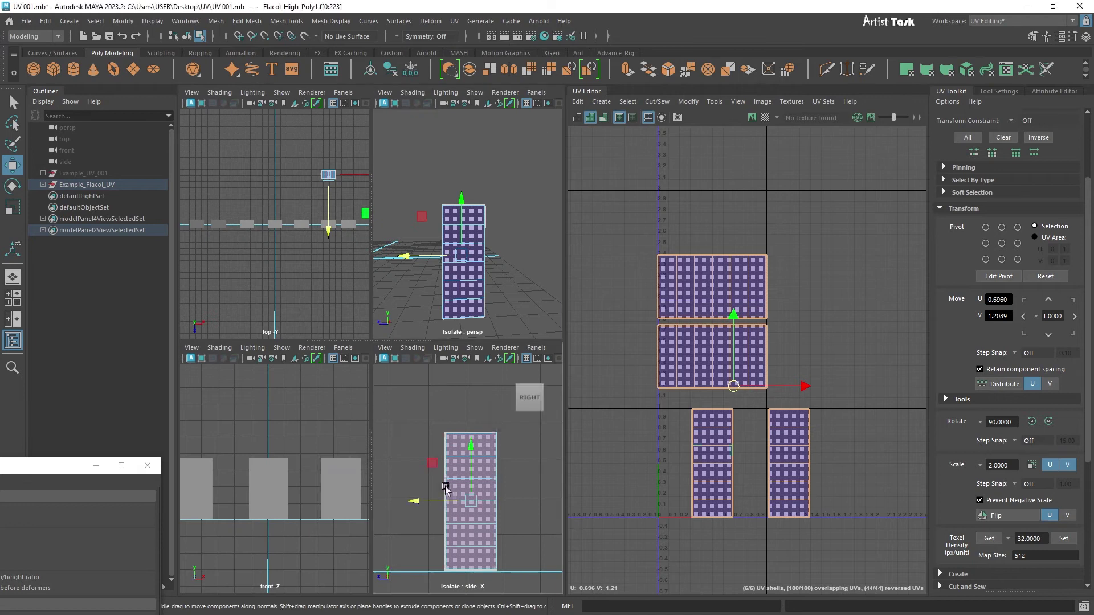
key("space")
key("f")
right_click_drag(345, 170, 354, 167, "alt")
middle_click_drag(354, 167, 356, 149, "alt")
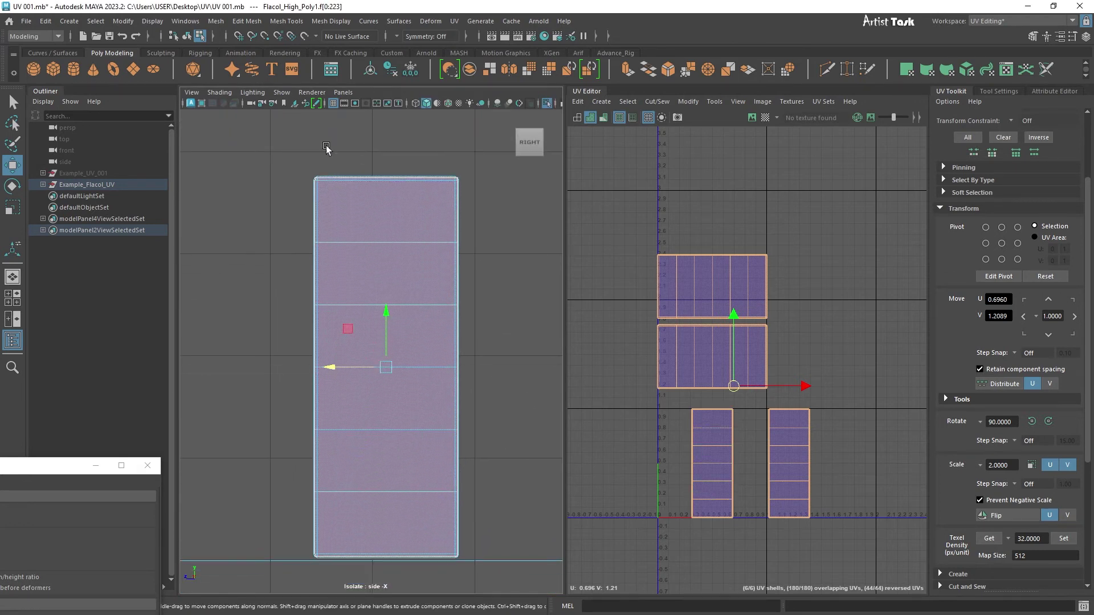
left_click_drag(431, 530, 451, 570)
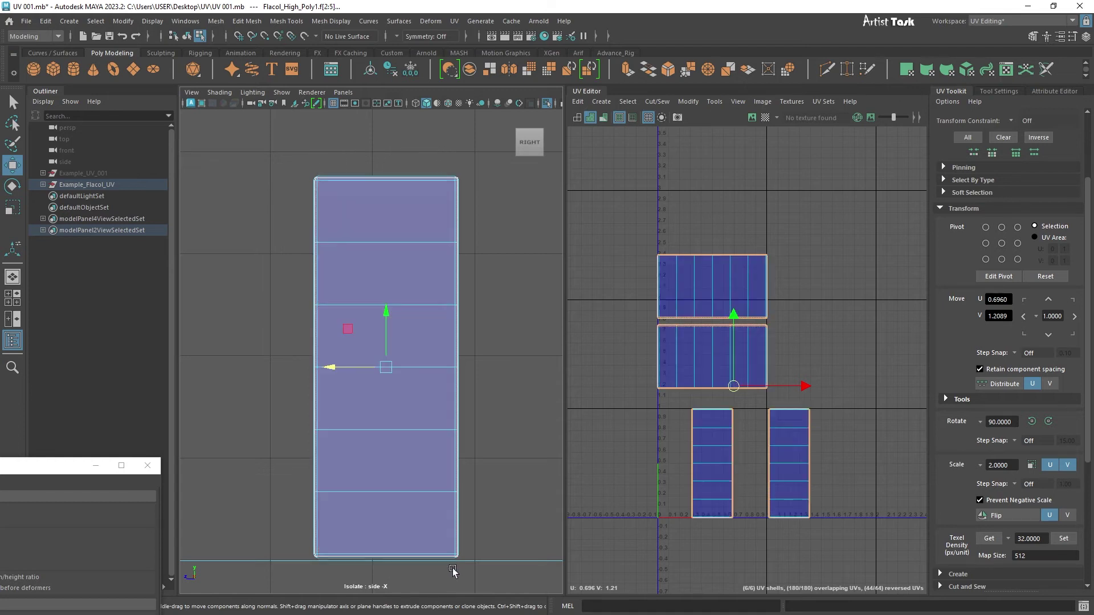
key("space")
key("space")
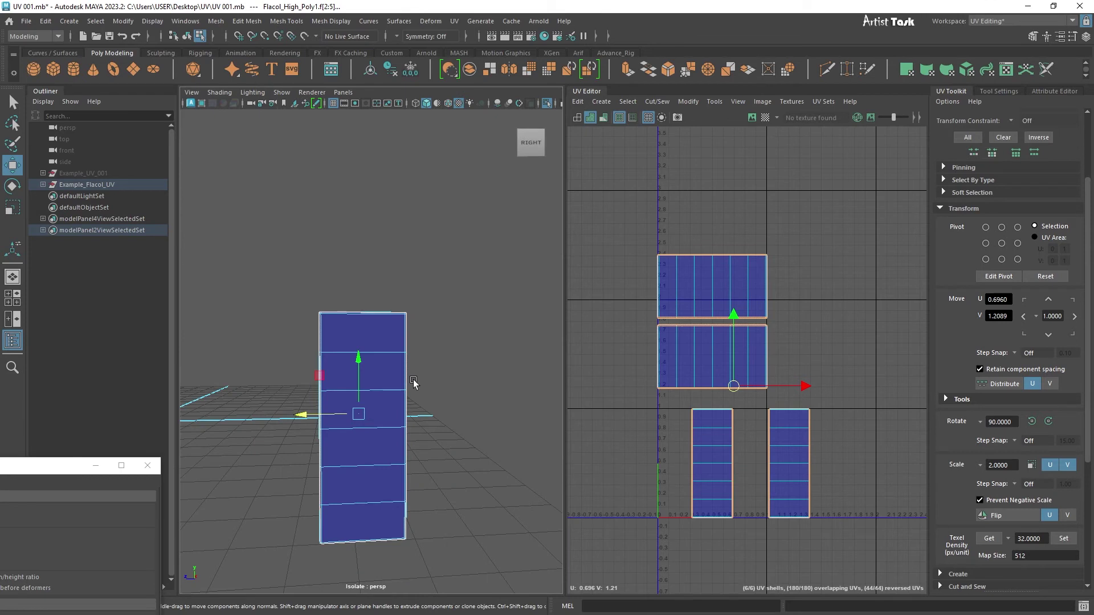
Try to deselect the leftover bevel faces with a region selection in the side view
left_click_drag(466, 405, 504, 425, "alt")
right_click_drag(504, 424, 530, 429, "alt")
middle_click_drag(530, 429, 530, 443, "alt")
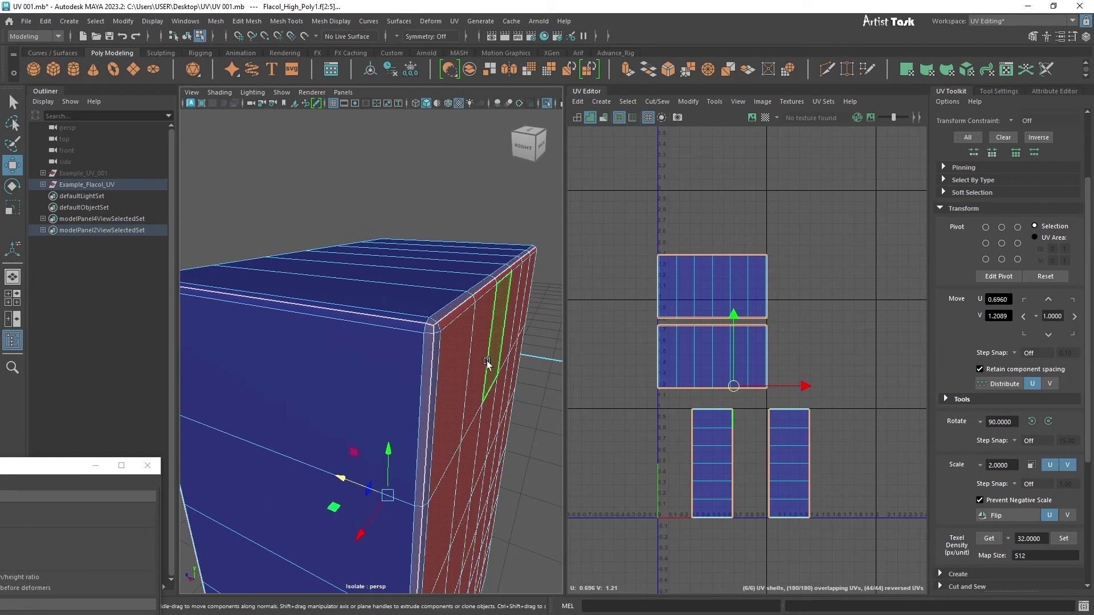
left_click(429, 349)
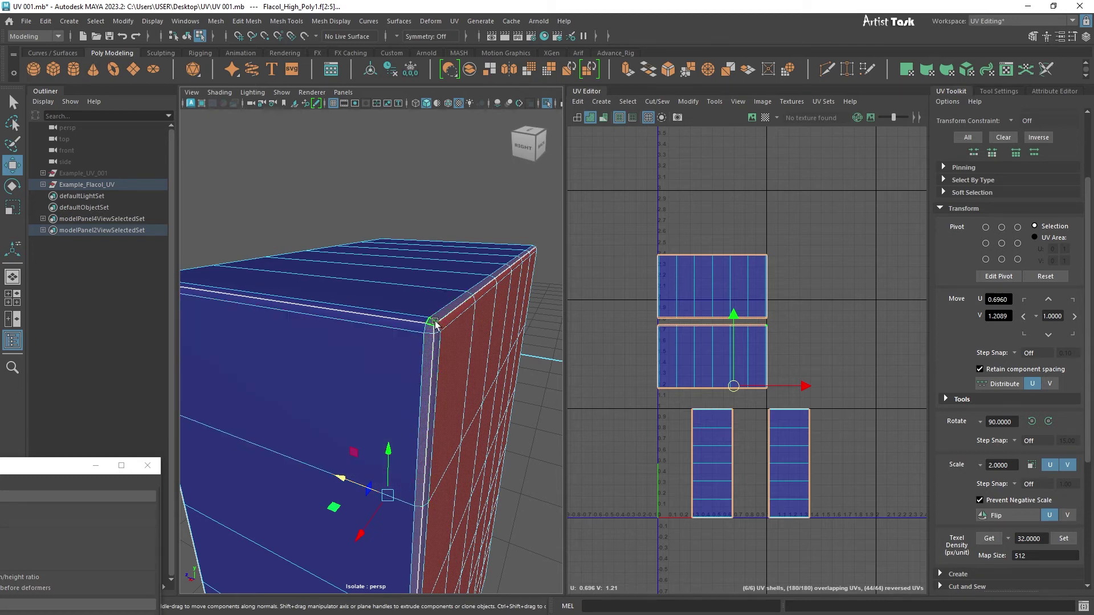
key("space")
key("space")
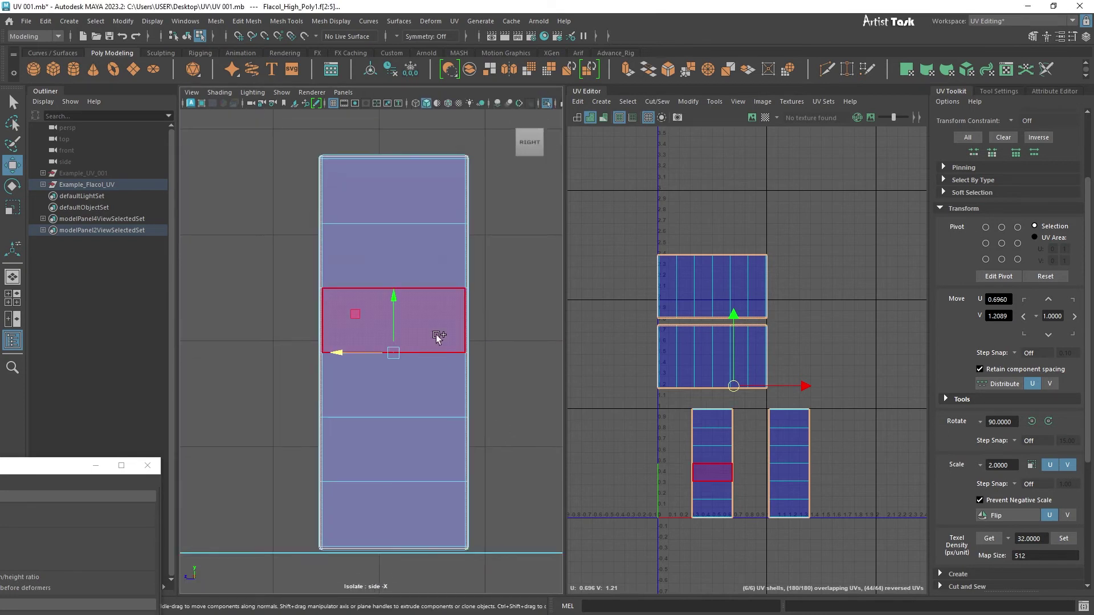
left_click_drag(424, 427, 471, 564)
key("ctrl+z")
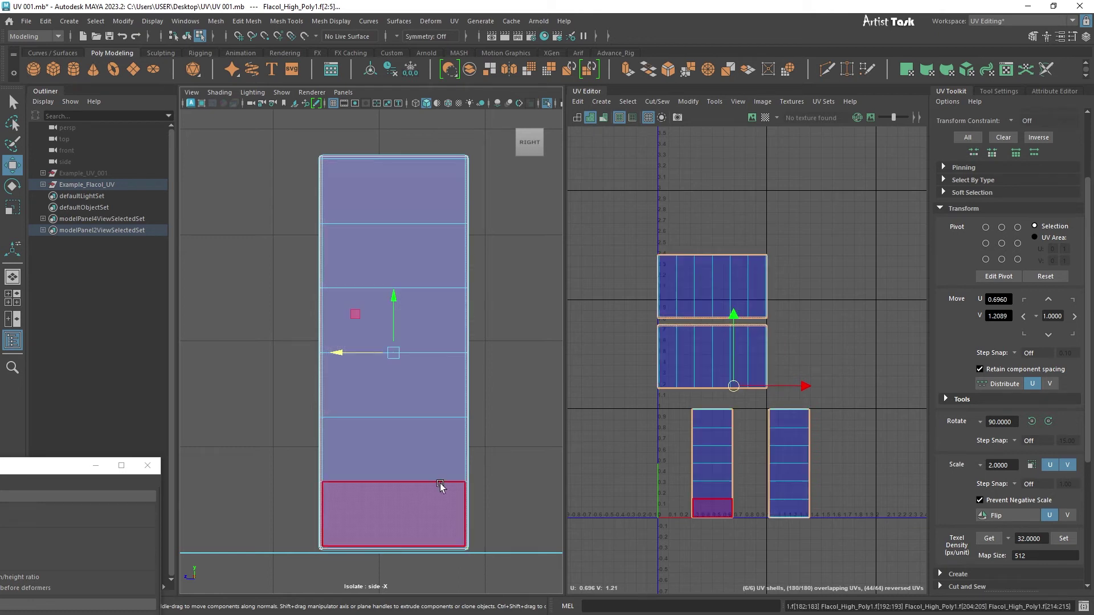
Deselect the bevel faces along the vertical edge between the right and back sides of the box
key("space")
key("space")
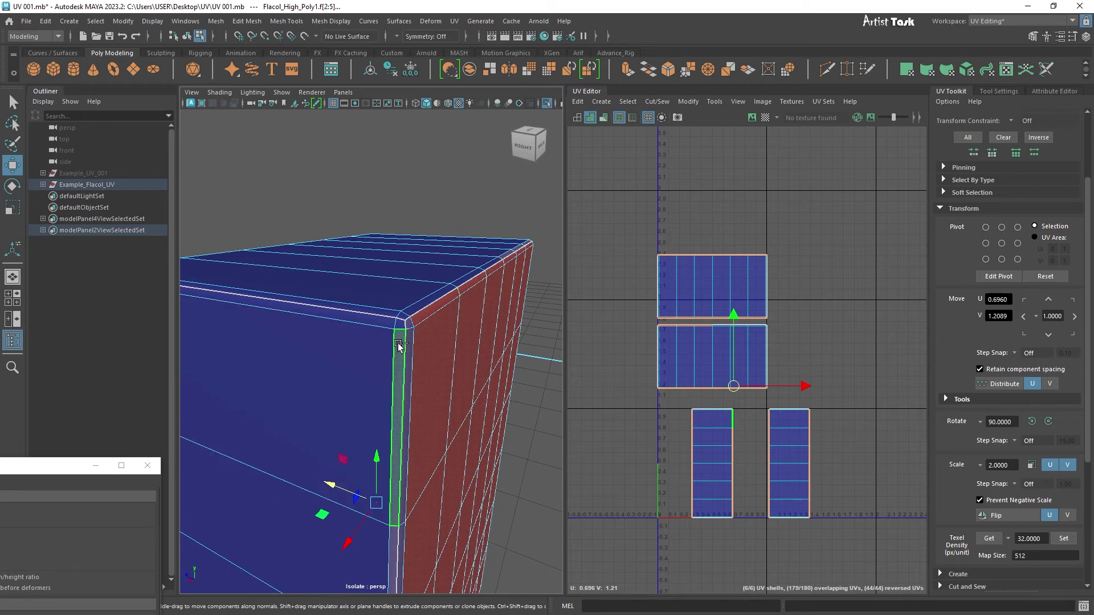
middle_click_drag(436, 370, 426, 283, "alt")
middle_click_drag(409, 345, 421, 265, "alt")
right_click_drag(422, 265, 428, 402, "alt")
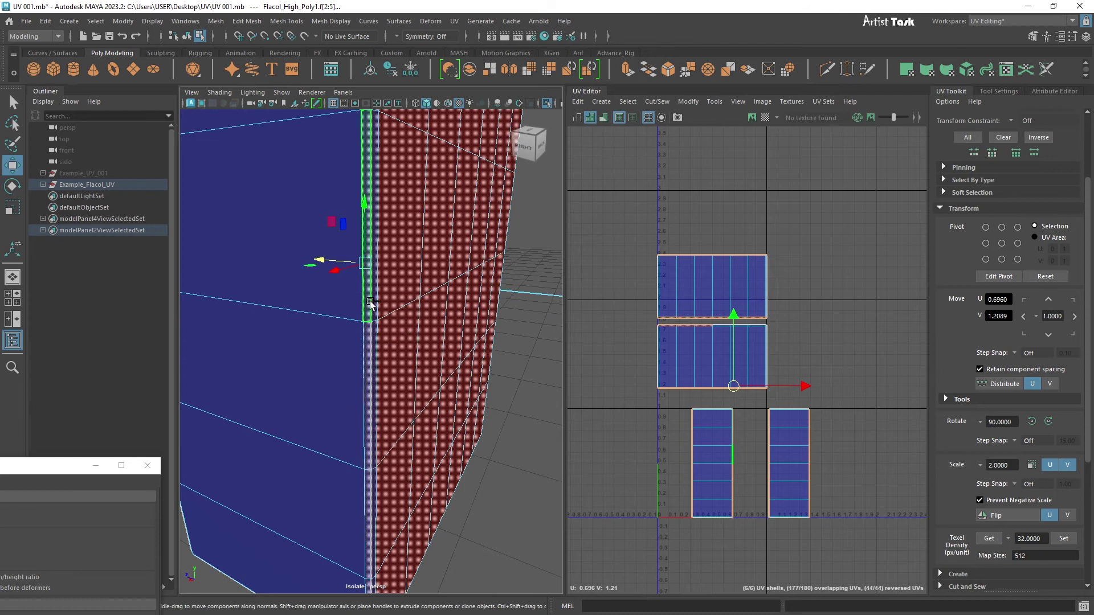
left_click(360, 356, "ctrl")
left_click(351, 366, "shift")
left_click(367, 370, "shift")
Deselect the bevel faces along the vertical edge between the left and front sides of the box
left_click_drag(367, 489, 438, 312, "alt")
left_click_drag(344, 442, 365, 280, "alt")
left_click_drag(450, 520, 369, 453, "alt")
scroll(433, 308, "down", 8)
left_click_drag(436, 228, 452, 254, "alt")
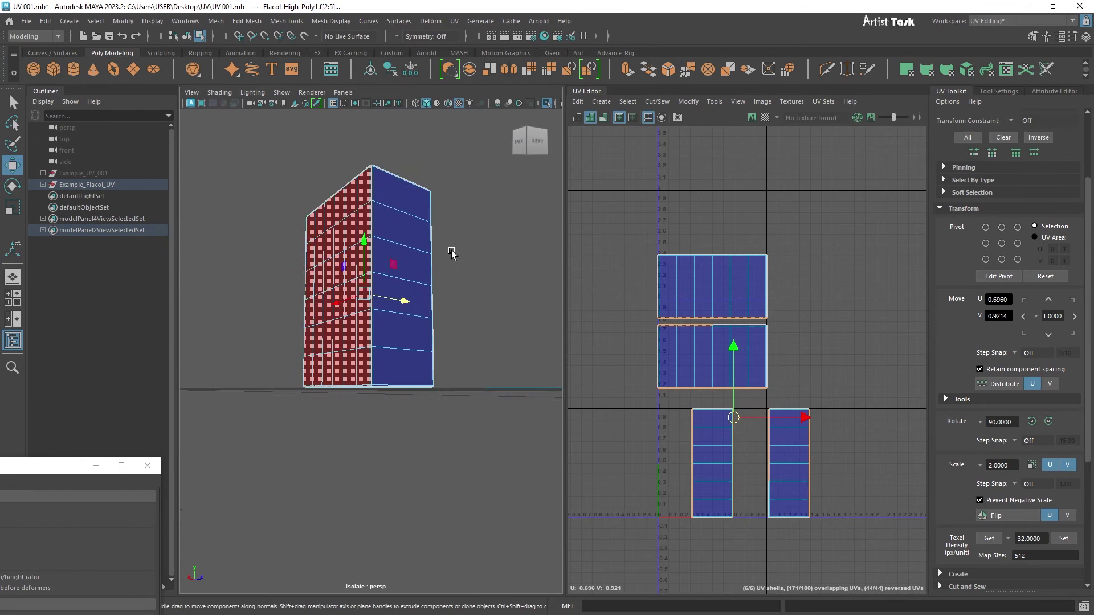
middle_click_drag(452, 254, 430, 391, "alt")
scroll(354, 319, "up", 5)
key("Caps_Lock")
key("q")
right_click_drag(338, 414, 418, 412, "alt")
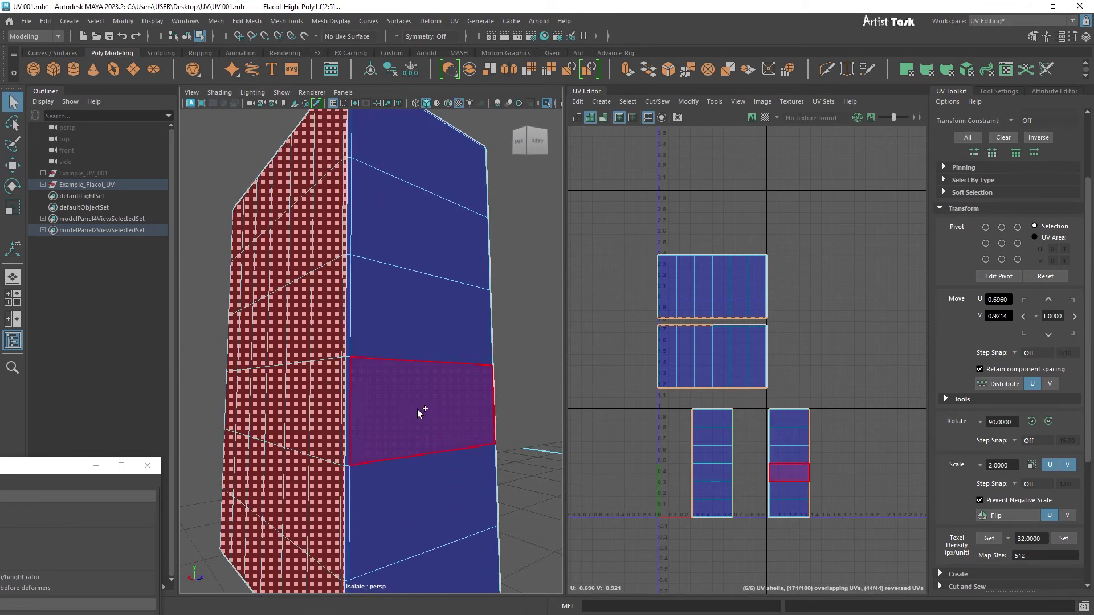
left_click_drag(418, 413, 495, 408, "alt")
right_click_drag(496, 408, 626, 408, "alt")
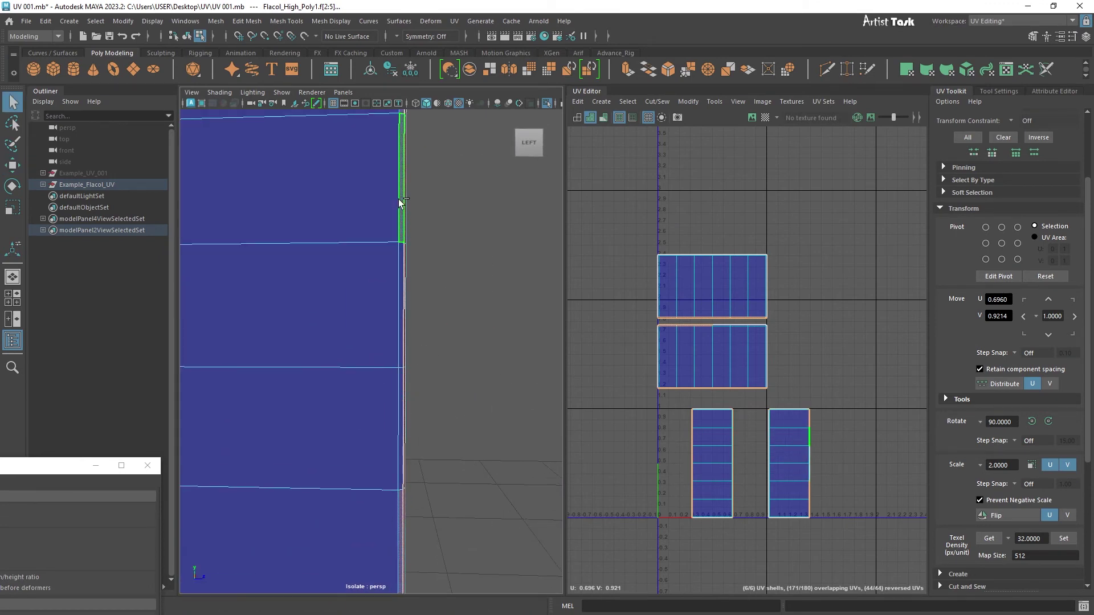
left_click(399, 203, "shift")
left_click(405, 405, "shift")
Deselect the bevel faces along the bottom edge of the box's front side
scroll(405, 405, "down", 7)
left_click_drag(405, 405, 371, 319, "alt")
right_click_drag(371, 319, 481, 310, "alt")
middle_click_drag(481, 310, 489, 204, "alt")
left_click(302, 414, "shift")
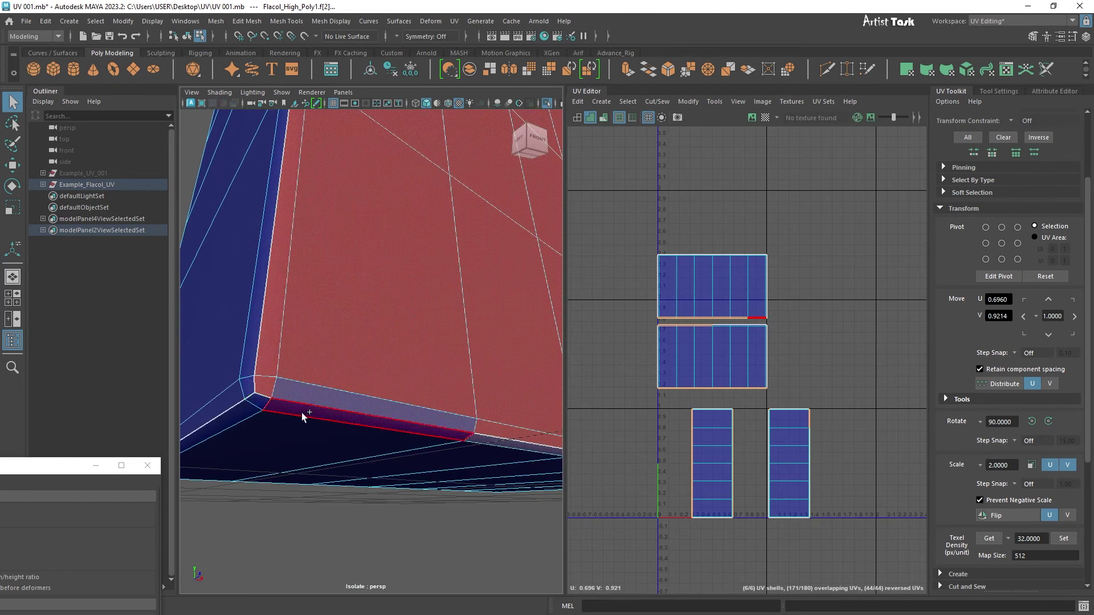
scroll(479, 441, "down", 7)
left_click_drag(478, 442, 445, 471, "alt")
right_click_drag(444, 471, 512, 456, "alt")
double_click(407, 417, "shift")
Deselect the bevel faces along the vertical edge between the front and right sides, up to the top corner
scroll(407, 417, "down", 7)
left_click_drag(407, 418, 317, 437, "alt")
right_click_drag(316, 437, 433, 433, "alt")
middle_click_drag(433, 433, 411, 256, "alt")
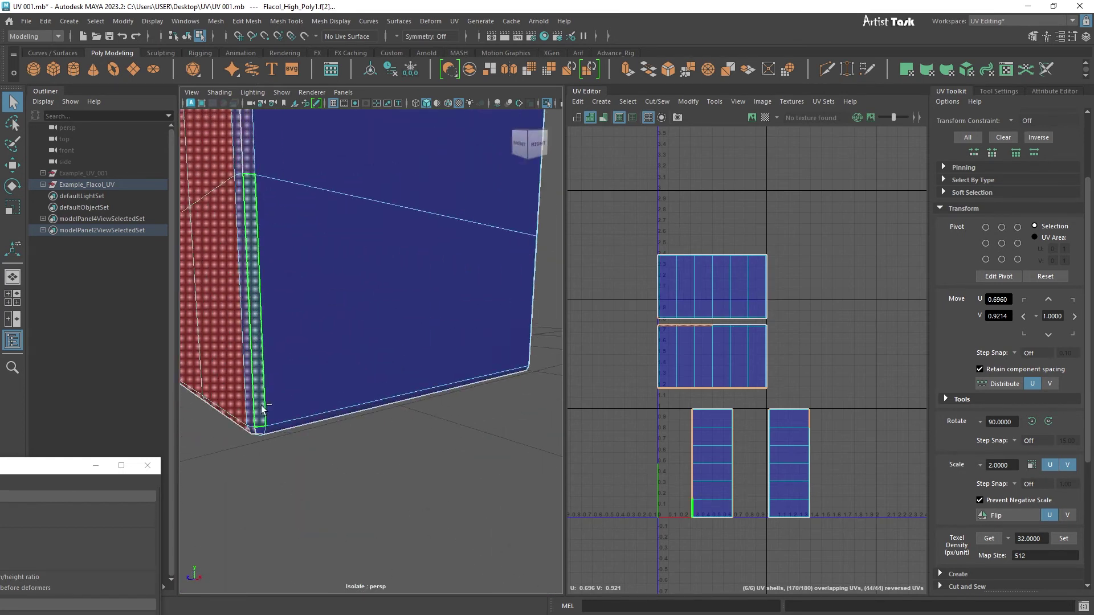
left_click(261, 410, "ctrl")
scroll(261, 409, "down", 5)
middle_click_drag(261, 409, 264, 535, "alt")
scroll(311, 337, "down", 3)
middle_click_drag(310, 337, 293, 513, "alt")
left_click_drag(291, 371, 364, 419, "alt")
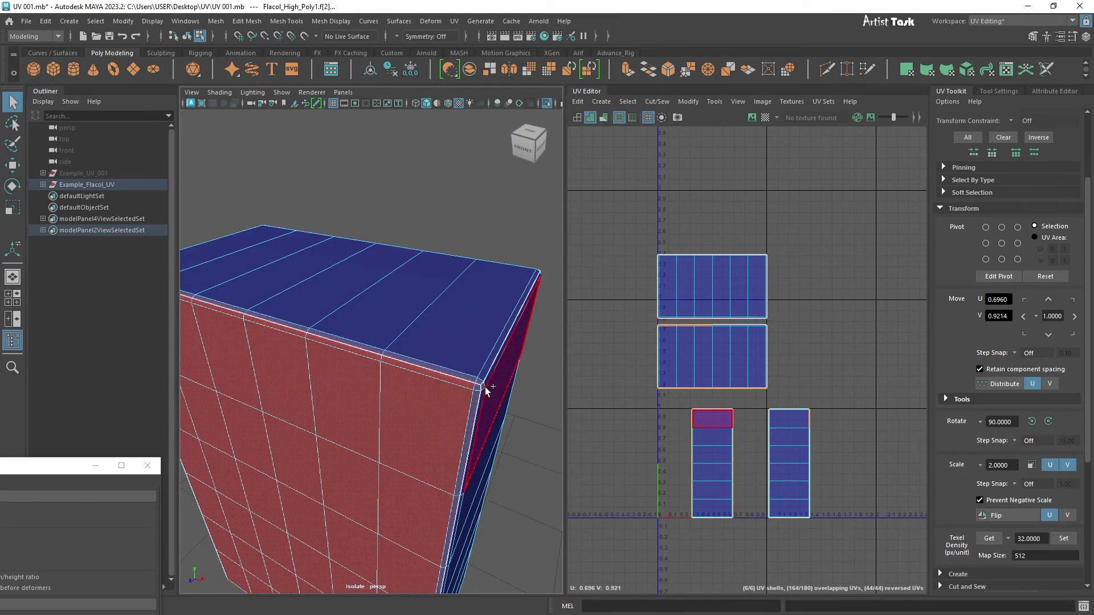
middle_click_drag(274, 367, 433, 418, "alt")
left_click(327, 342, "ctrl")
left_click(282, 327, "ctrl")
Deselect the stray bevel faces at the top corner of the left side and check the remaining edges
left_click_drag(296, 342, 460, 381, "alt")
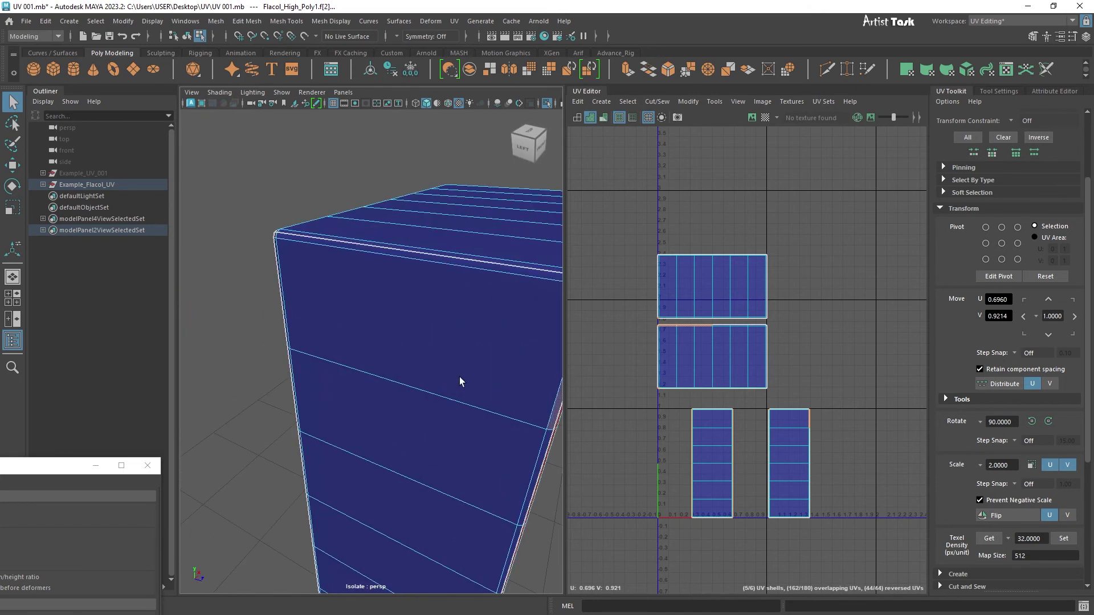
middle_click_drag(460, 381, 274, 365, "alt")
left_click(378, 242, "ctrl")
scroll(378, 242, "down", 5)
left_click_drag(387, 433, 308, 316, "alt")
left_click_drag(442, 383, 442, 471, "alt")
scroll(378, 439, "up", 5)
left_click_drag(378, 439, 485, 332, "alt")
scroll(502, 420, "down", 1)
scroll(498, 380, "up", 2)
scroll(497, 380, "down", 2)
scroll(456, 352, "up", 1)
Show the checker texture and planar-map the selected front and back faces from the Z axis, fitted to the bounding box with the image ratio kept
left_click(765, 118)
scroll(485, 331, "down", 4)
left_click_drag(402, 311, 524, 306, "alt")
scroll(439, 337, "up", 3)
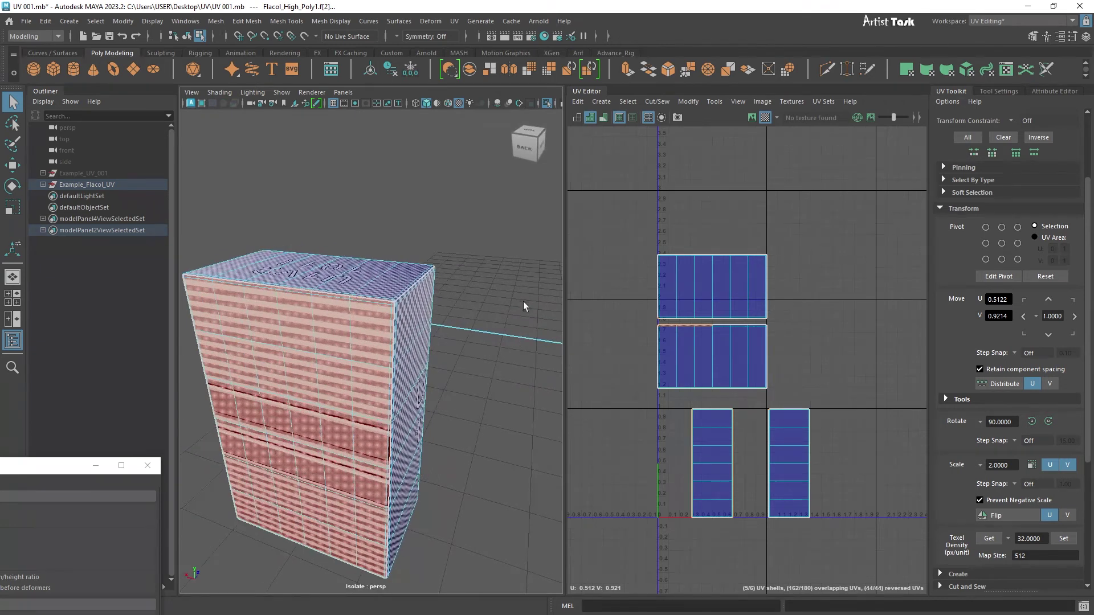
left_click_drag(66, 468, 856, 142)
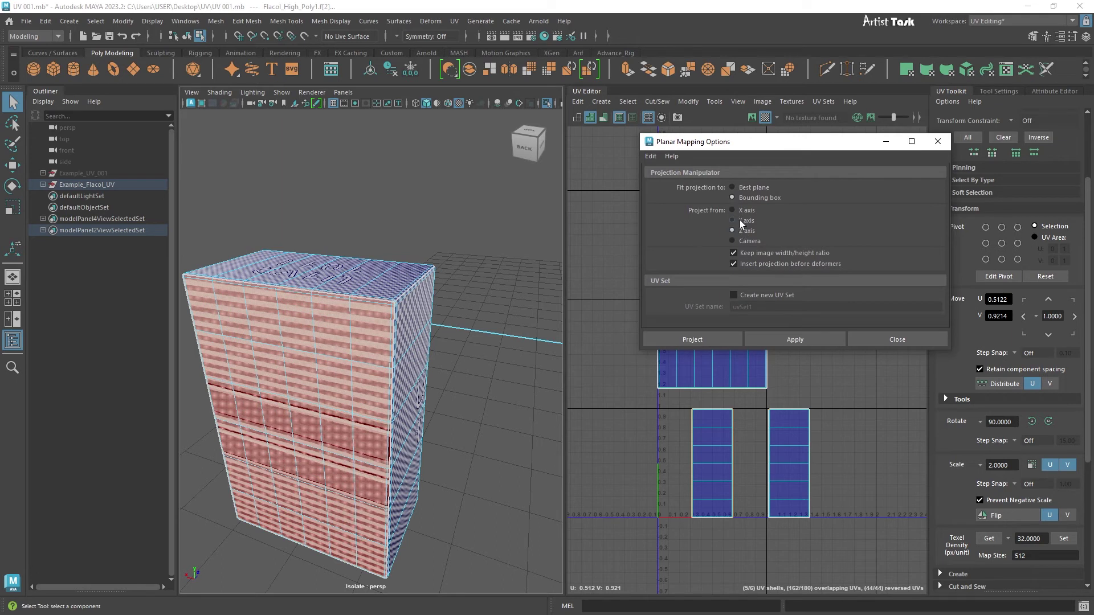
left_click(800, 341)
left_click_drag(476, 473, 416, 430, "alt")
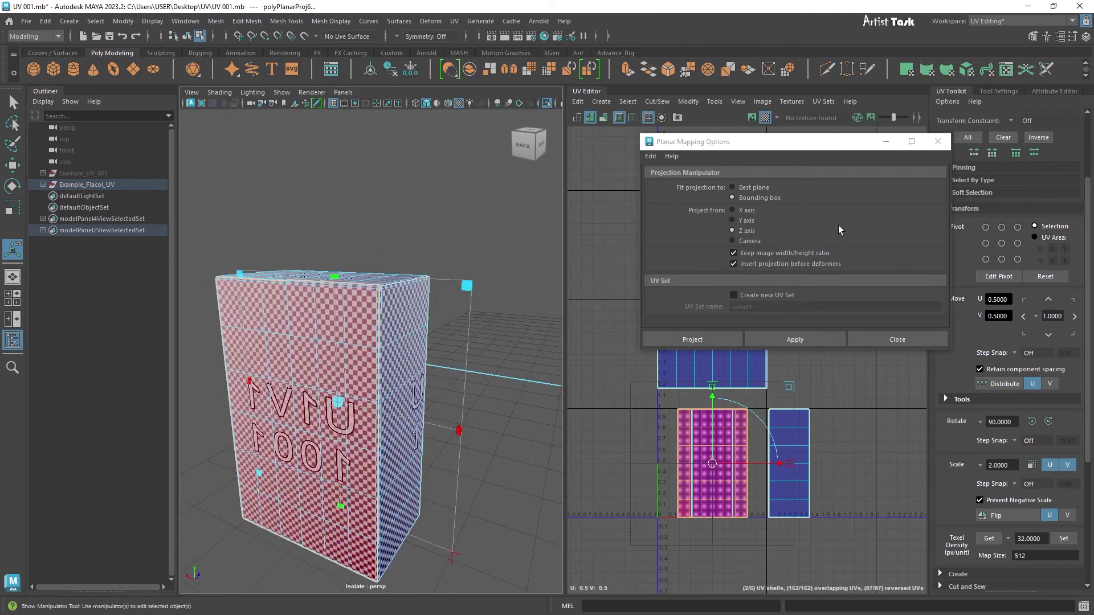
left_click(930, 144)
Move the reversed back-face UV shell out of the stack to about U -0.56
middle_click_drag(700, 384, 734, 303, "alt")
right_click_drag(733, 303, 797, 279, "alt")
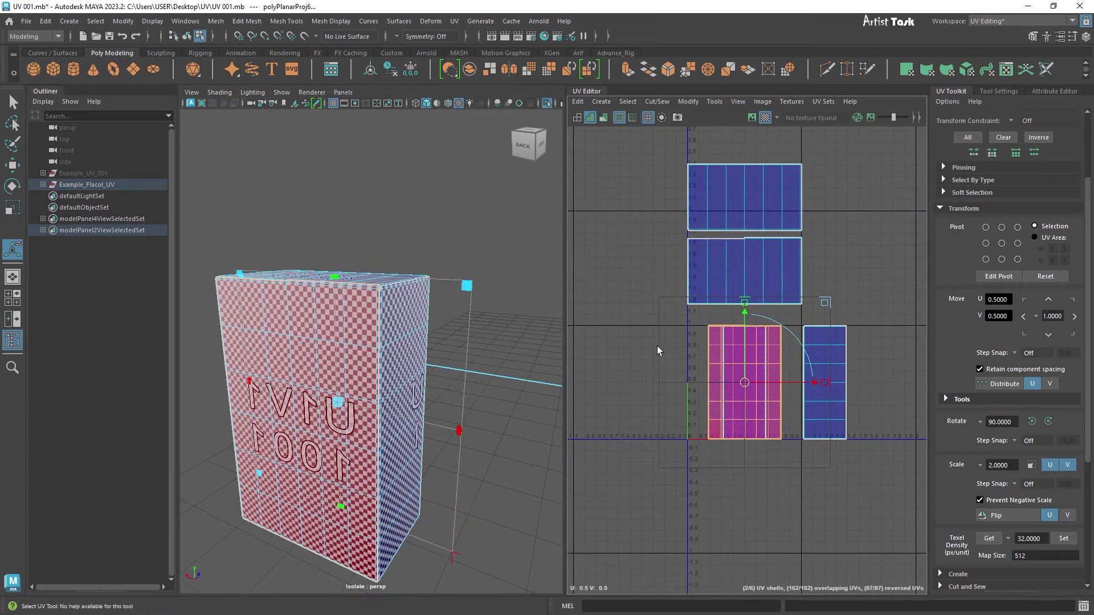
right_click(661, 346)
left_click(611, 329)
left_click(762, 347)
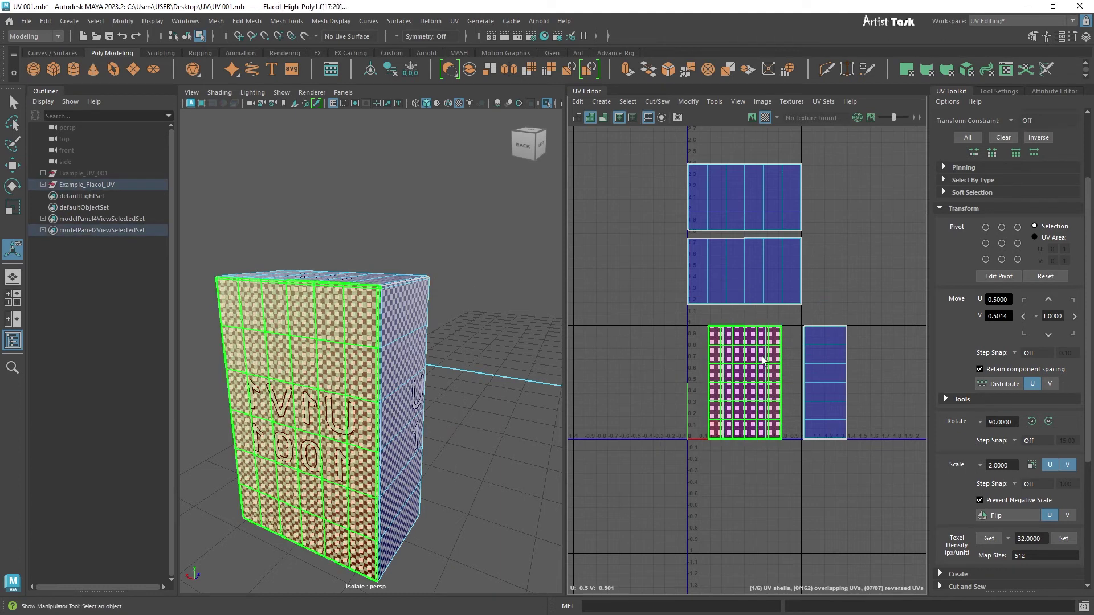
key("w")
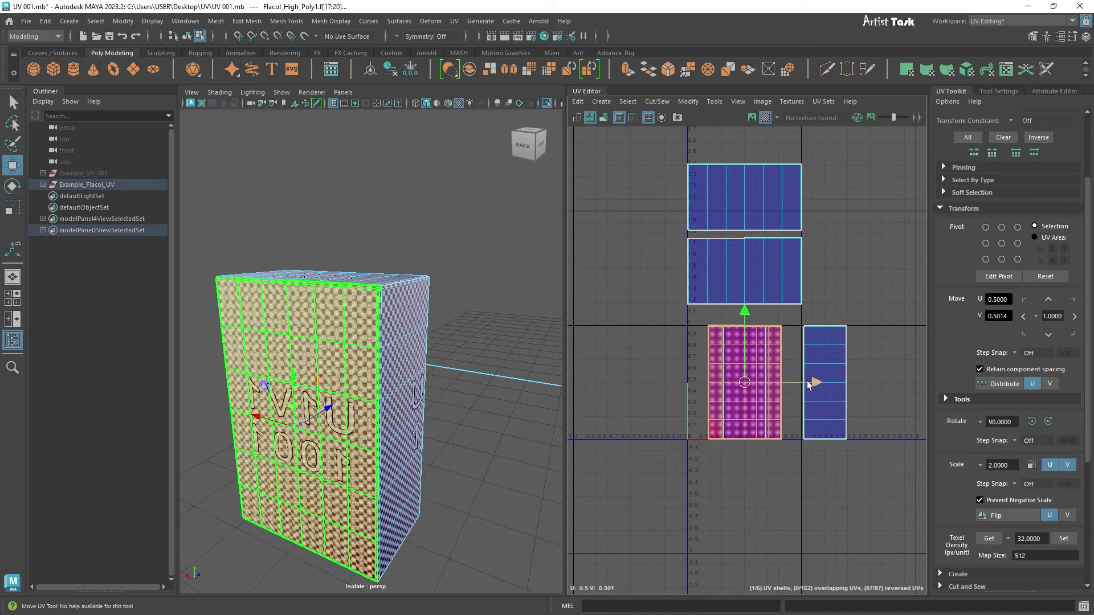
left_click_drag(812, 383, 692, 381)
left_click(759, 465)
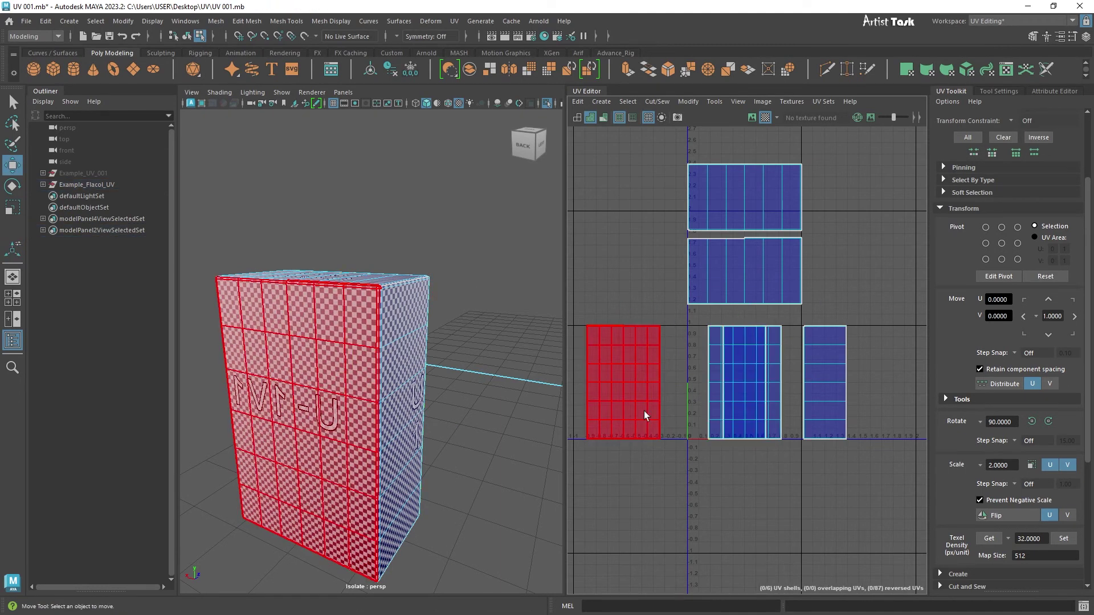
Flip the back-face UV shell in the U direction
left_click(644, 410)
left_click(996, 515)
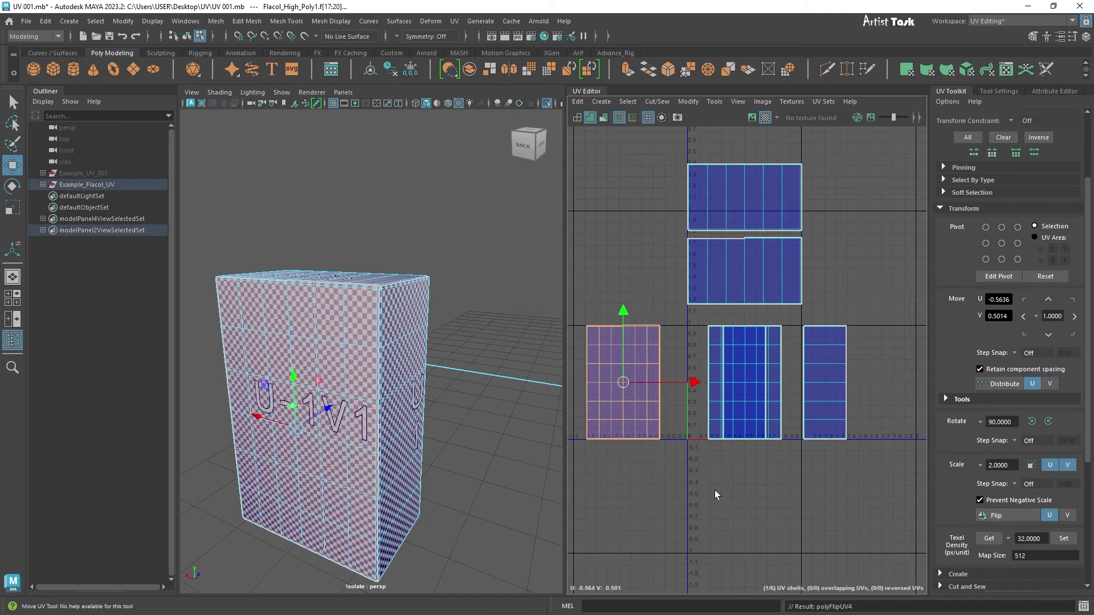
left_click(715, 490)
Move the front-face UV shell off the narrow side-face shell to about U 1.78
scroll(741, 481, "down", 3)
middle_click_drag(760, 476, 739, 424, "alt")
right_click_drag(671, 303, 637, 287)
left_click_drag(588, 200, 891, 546)
scroll(809, 487, "up", 5)
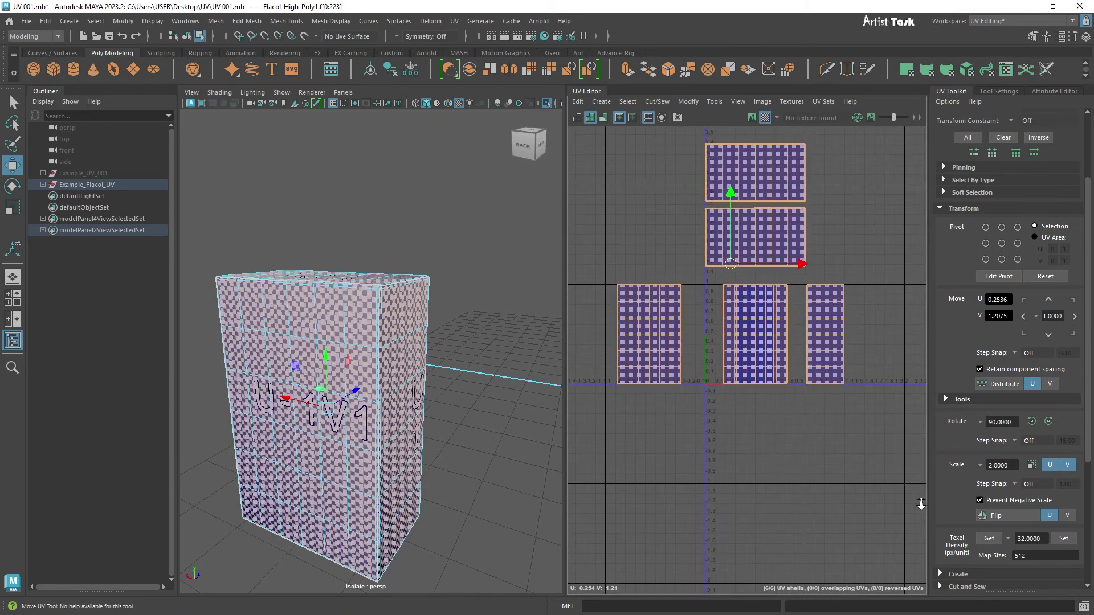
left_click(725, 483)
right_click_drag(725, 513, 799, 517, "alt")
middle_click_drag(798, 516, 810, 507, "alt")
right_click_drag(811, 507, 687, 411, "alt")
left_click_drag(780, 383, 1003, 381)
right_click_drag(833, 399, 682, 439, "alt")
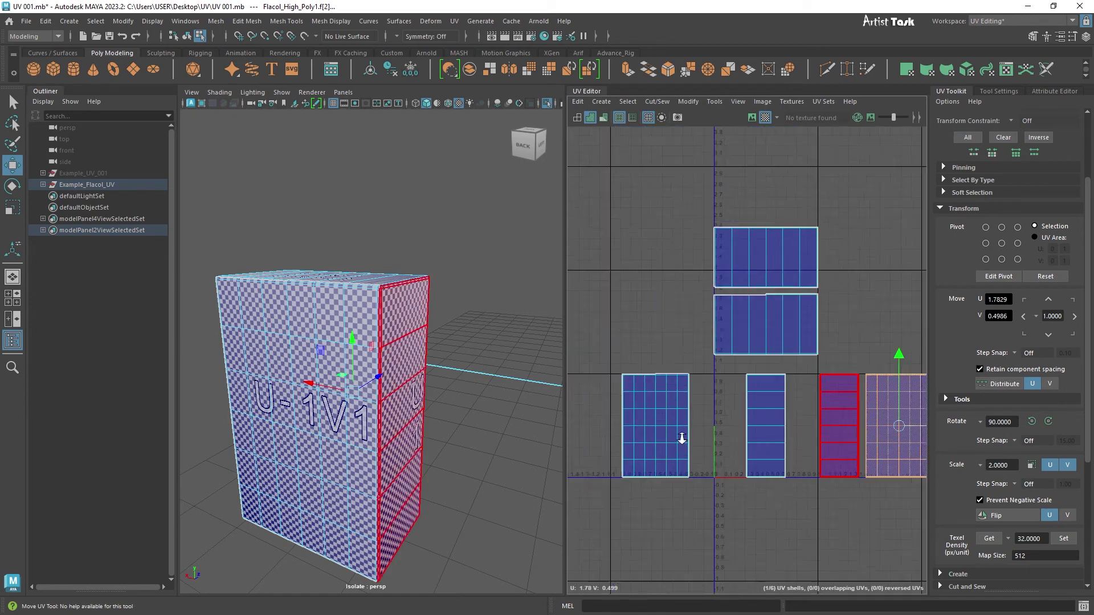
Select all the UV shells and examine the checker texture around the sides of the box
right_click_drag(828, 447, 764, 449, "alt")
middle_click_drag(764, 450, 711, 370, "alt")
right_click_drag(710, 370, 753, 378, "alt")
left_click_drag(861, 432, 576, 156)
left_click_drag(471, 397, 446, 414, "alt")
right_click_drag(446, 414, 547, 434, "alt")
left_click_drag(509, 424, 482, 376, "alt")
right_click_drag(481, 377, 380, 372, "alt")
left_click_drag(380, 372, 487, 401, "alt")
right_click_drag(697, 446, 772, 446, "alt")
middle_click_drag(782, 440, 792, 461, "alt")
right_click_drag(792, 460, 746, 447, "alt")
middle_click_drag(748, 447, 759, 425, "alt")
right_click_drag(759, 425, 811, 450, "alt")
right_click_drag(739, 441, 750, 440, "alt")
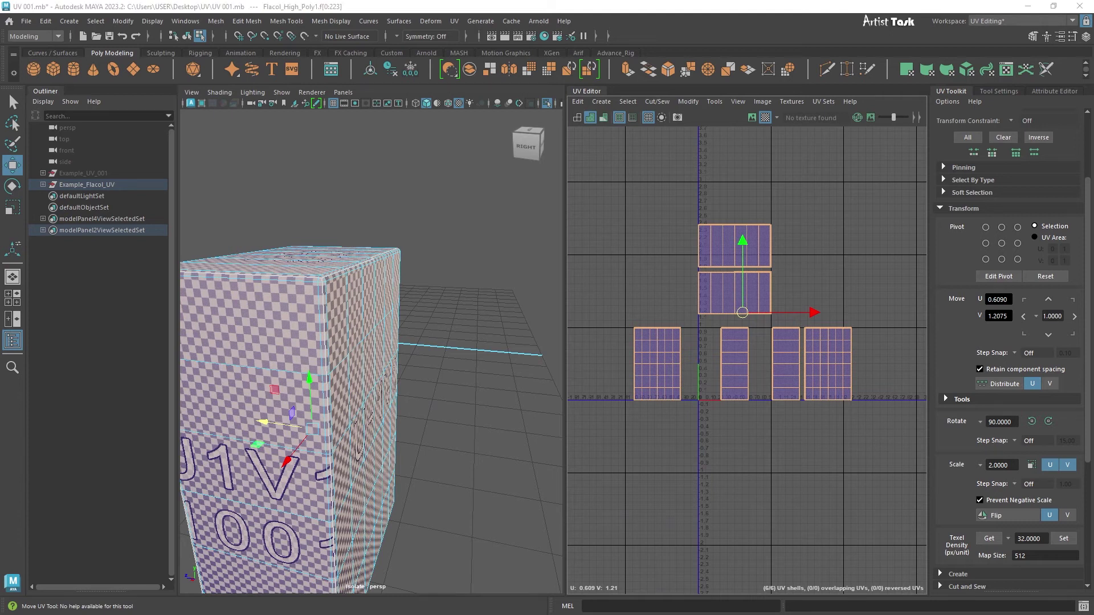
Switch to the image viewer and study the package layout in Flacol UV.jpg
left_click_drag(0, 214, 694, 55)
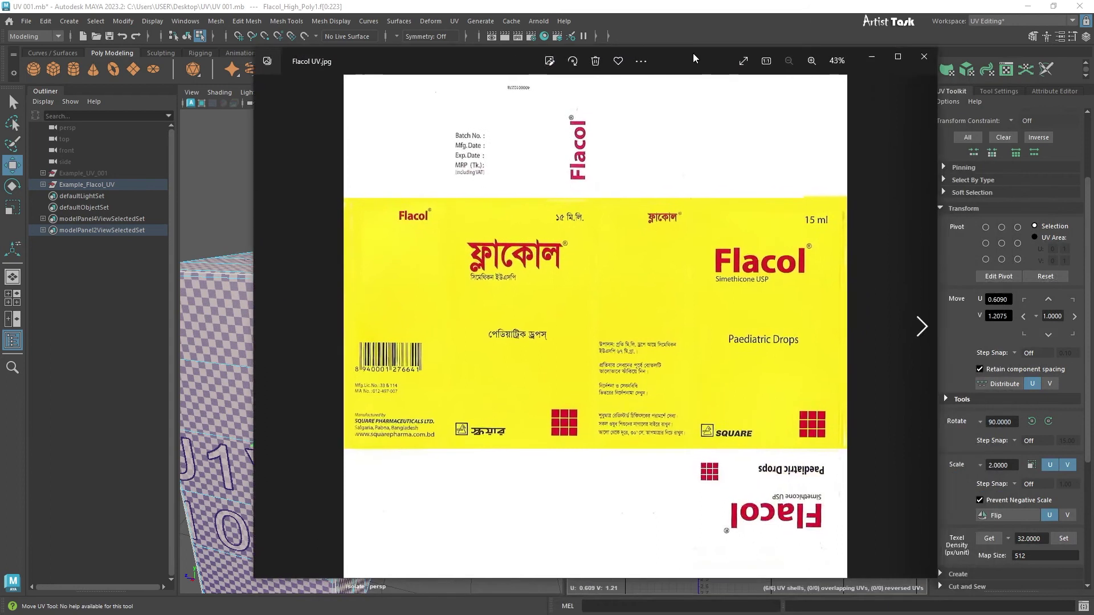
left_click(898, 59)
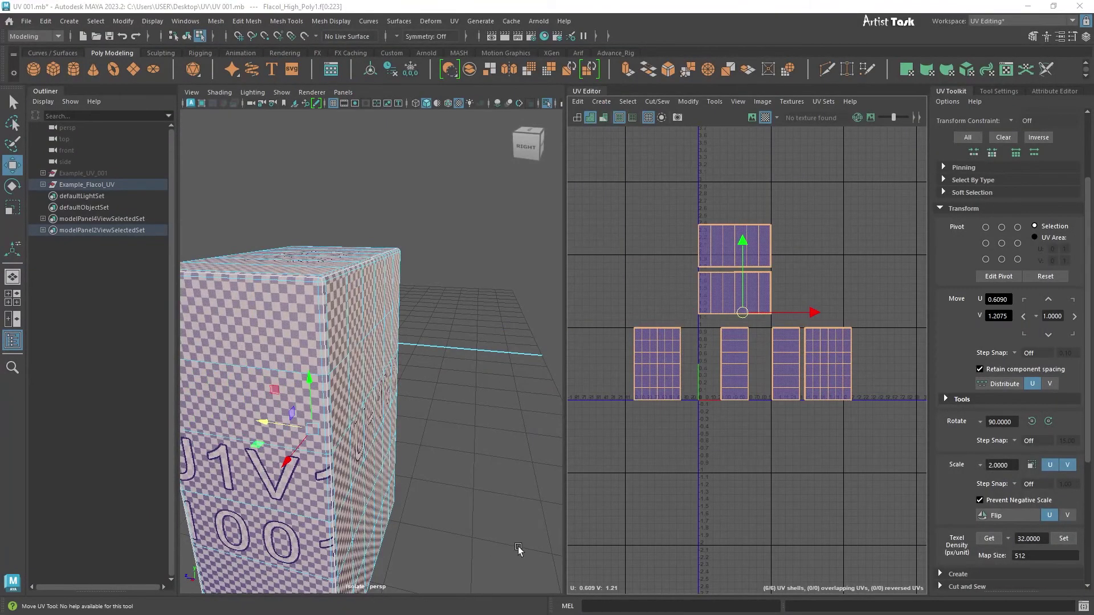
Select the front-face UV shell of the box and move it below the other shells to about U 0.44, V -1.20
right_click_drag(485, 502, 149, 404, "alt")
left_click_drag(245, 418, 393, 446, "alt")
right_click_drag(393, 446, 296, 462, "alt")
left_click_drag(393, 484, 394, 462, "alt")
scroll(417, 505, "up", 8)
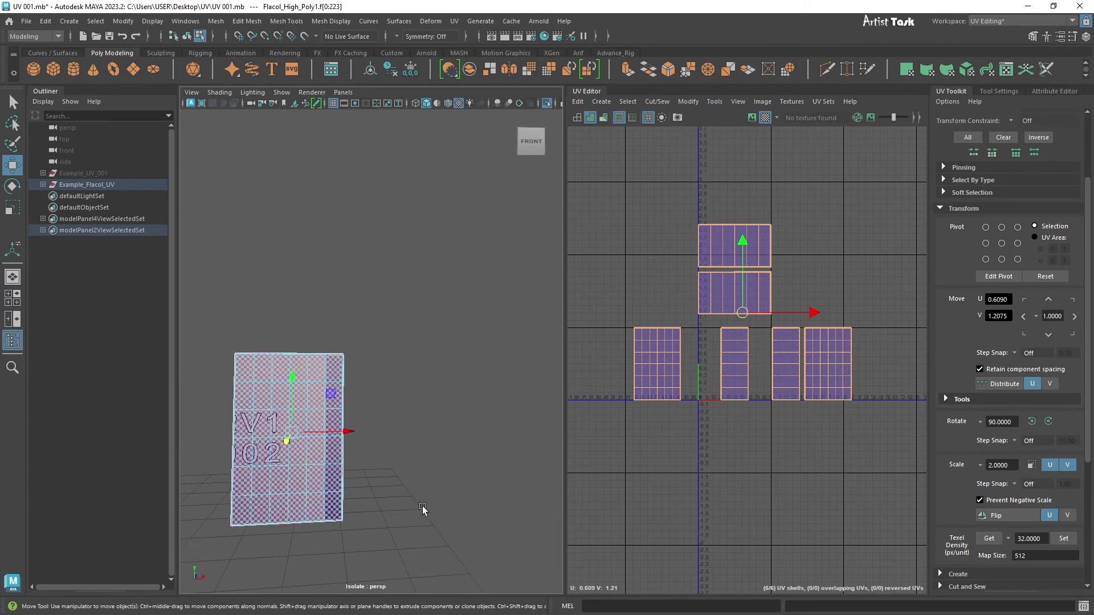
middle_click_drag(423, 508, 457, 489, "alt")
left_click_drag(457, 489, 456, 496, "alt")
scroll(456, 496, "up", 3)
middle_click_drag(456, 496, 515, 470, "alt")
left_click(450, 421)
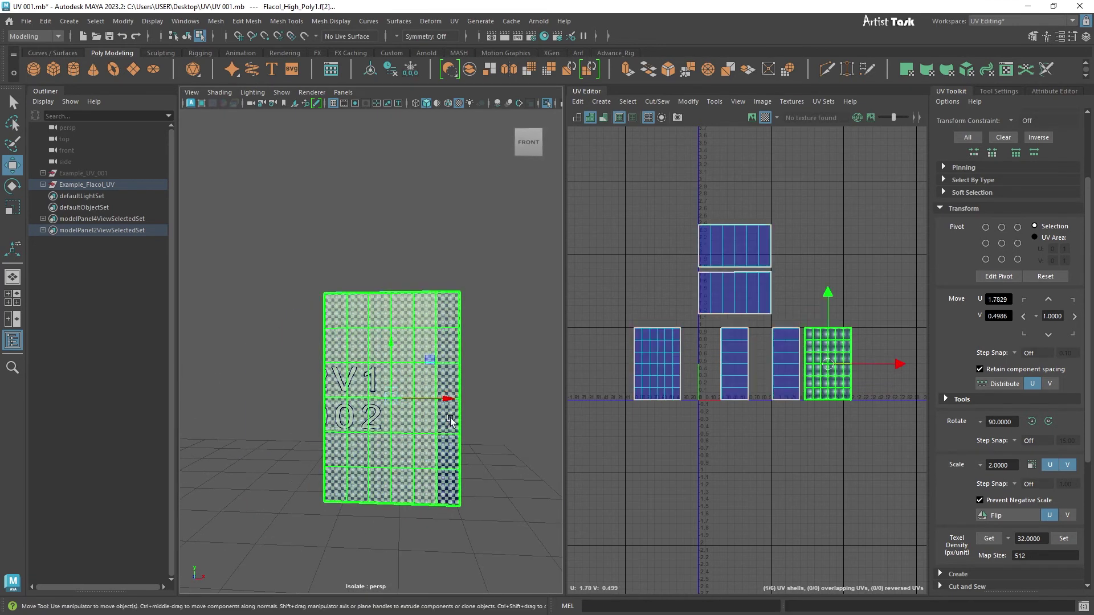
right_click_drag(799, 258, 704, 231)
left_click(822, 351)
left_click(741, 522)
left_click(830, 382)
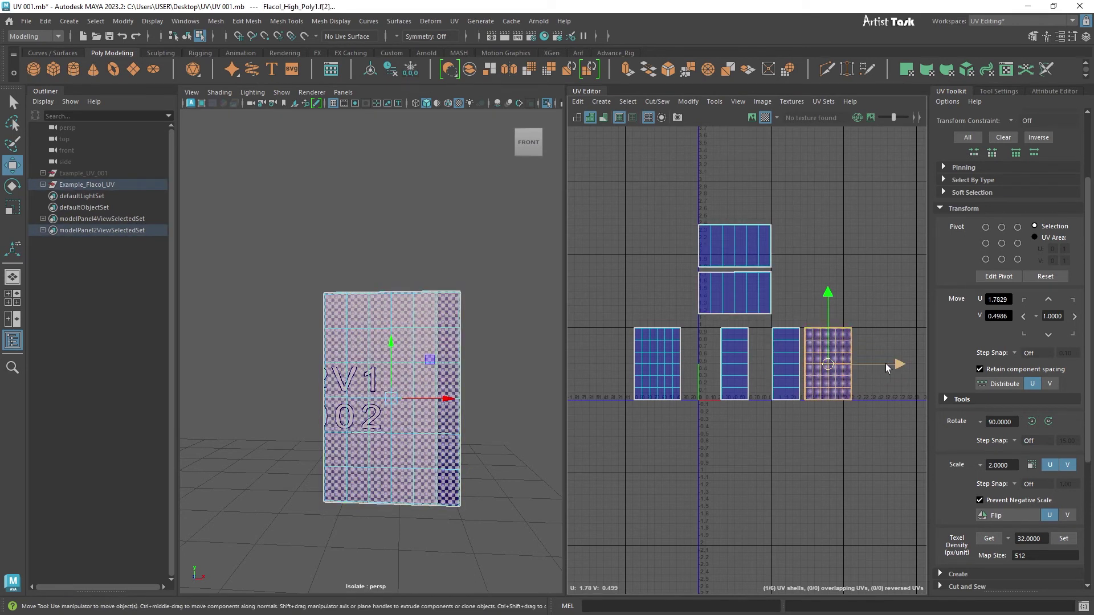
scroll(789, 463, "down", 2)
middle_click_drag(696, 446, 698, 402, "alt")
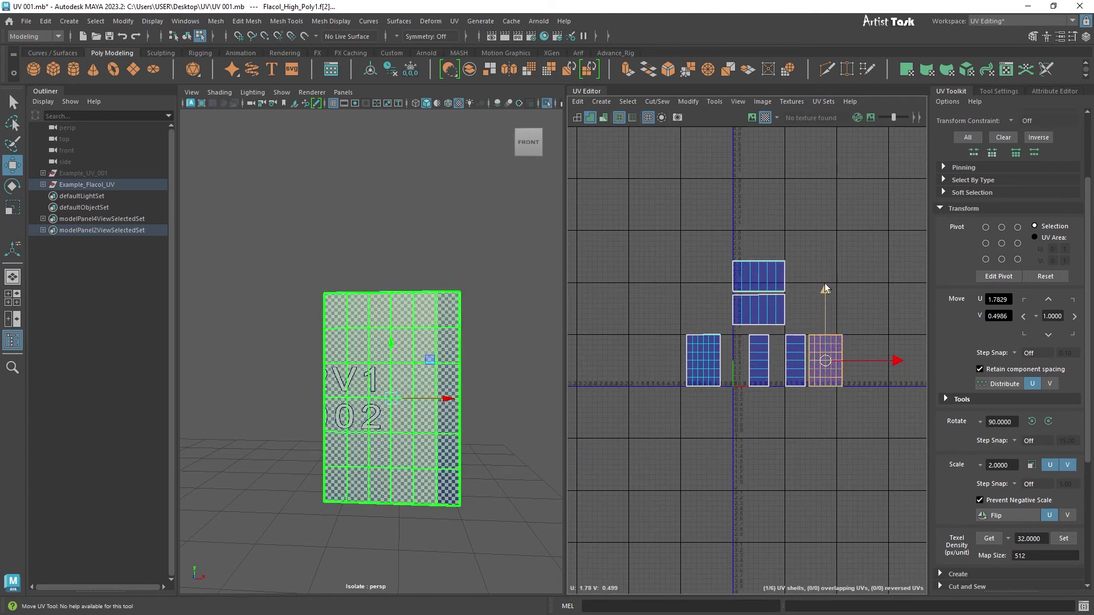
left_click_drag(825, 285, 824, 413)
left_click_drag(894, 476, 813, 468)
left_click_drag(748, 428, 741, 384)
left_click_drag(815, 447, 828, 446)
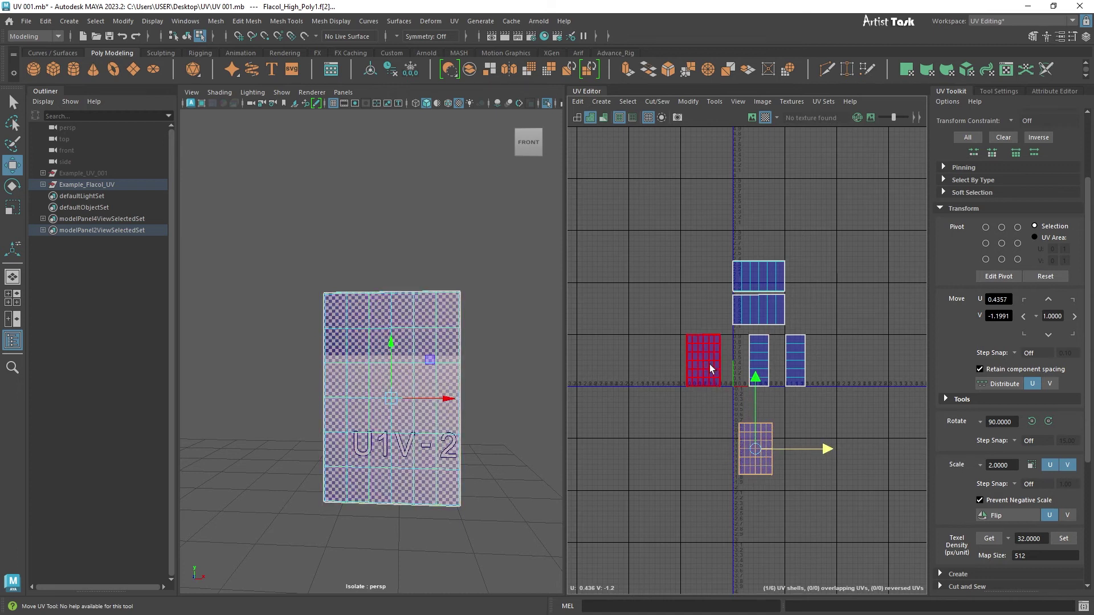
Select the UV shell of the box's left side and move it to the left of the front-face shell
left_click_drag(402, 457, 432, 456, "alt")
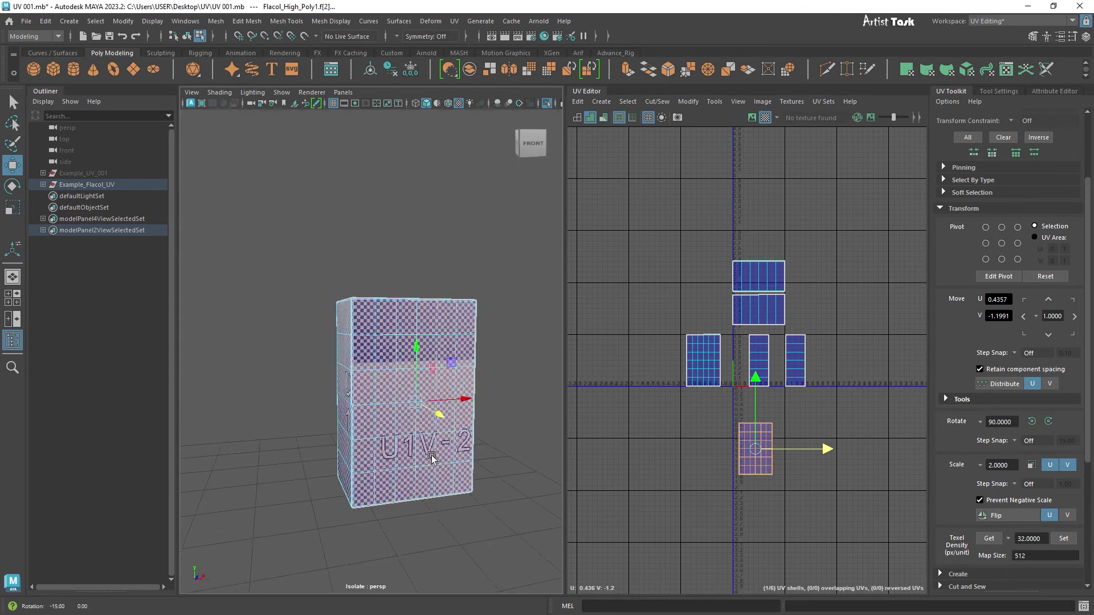
left_click(344, 386)
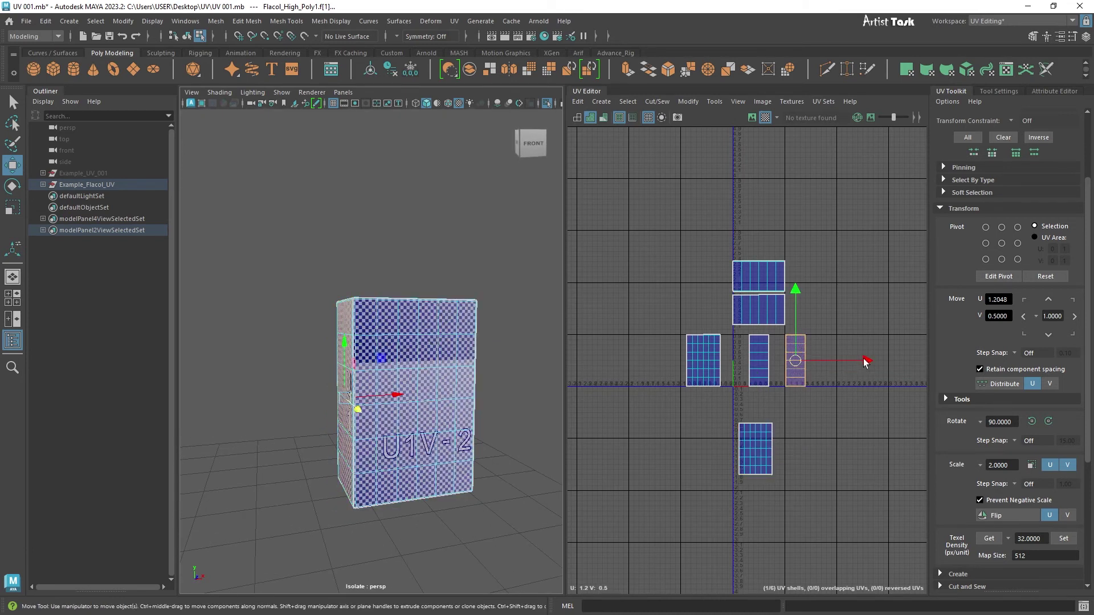
left_click_drag(865, 362, 783, 362)
left_click_drag(713, 293, 700, 386)
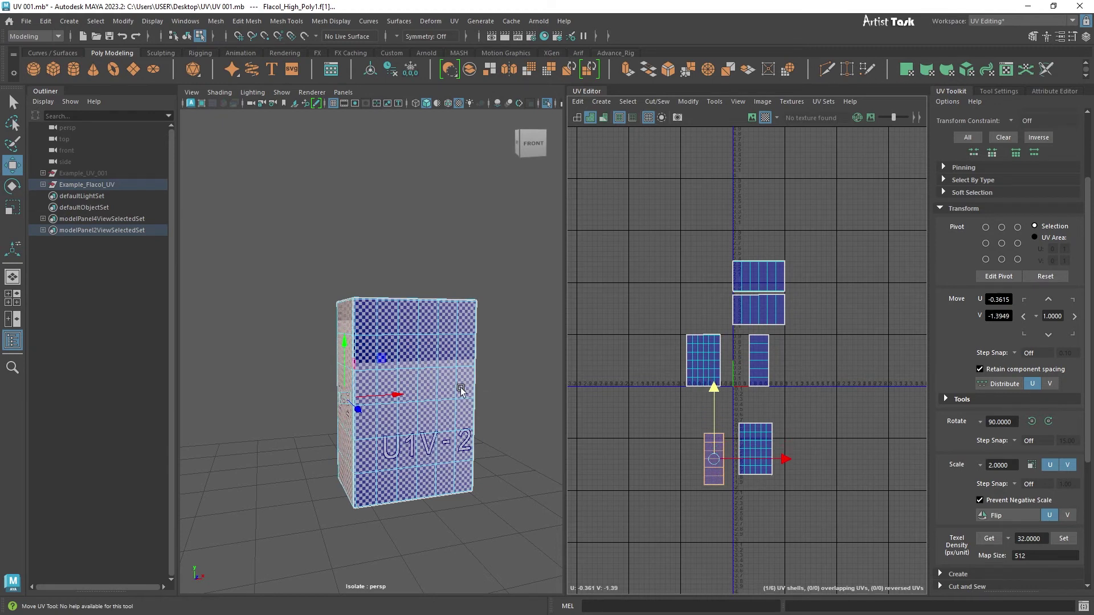
Move the other narrow side shell to the right of the front-face shell and raise the left side shell to about V -1.13
left_click(762, 374)
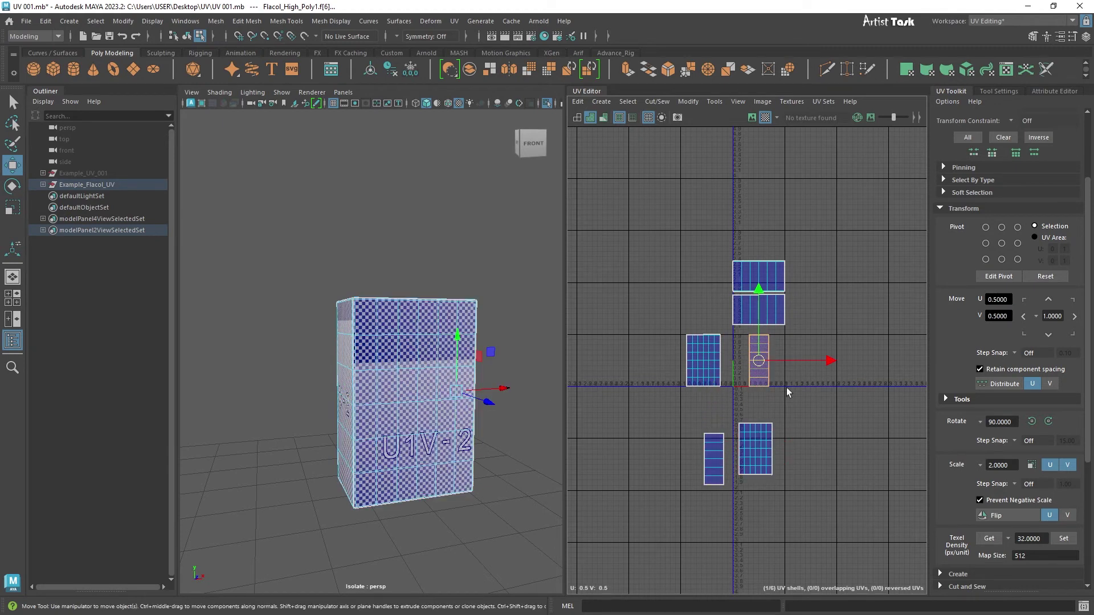
left_click_drag(830, 360, 859, 361)
left_click_drag(795, 291, 792, 374)
left_click(714, 453)
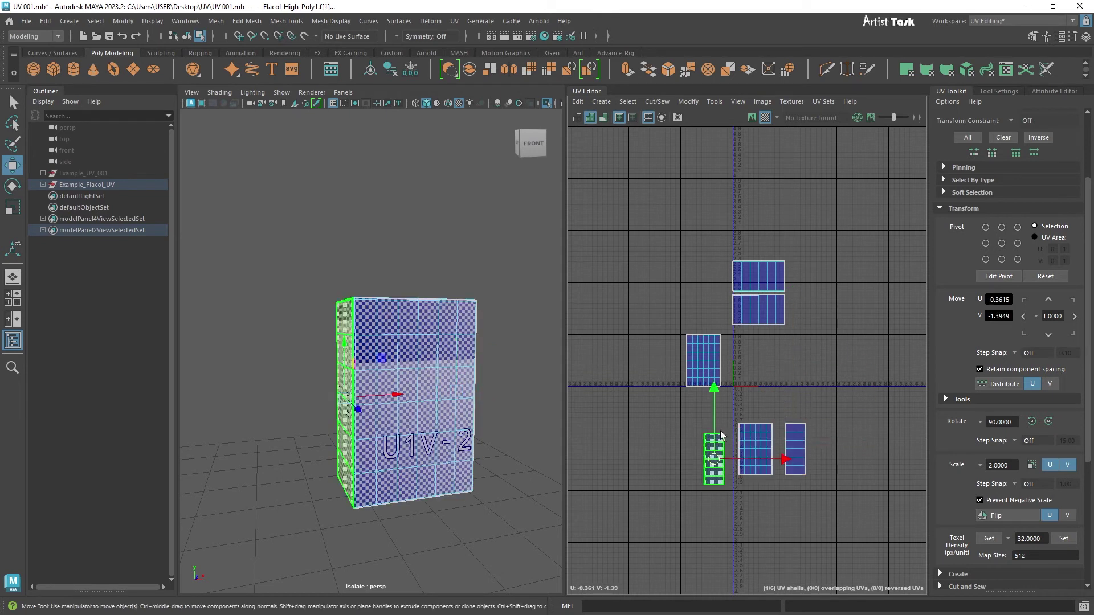
left_click_drag(714, 388, 714, 374)
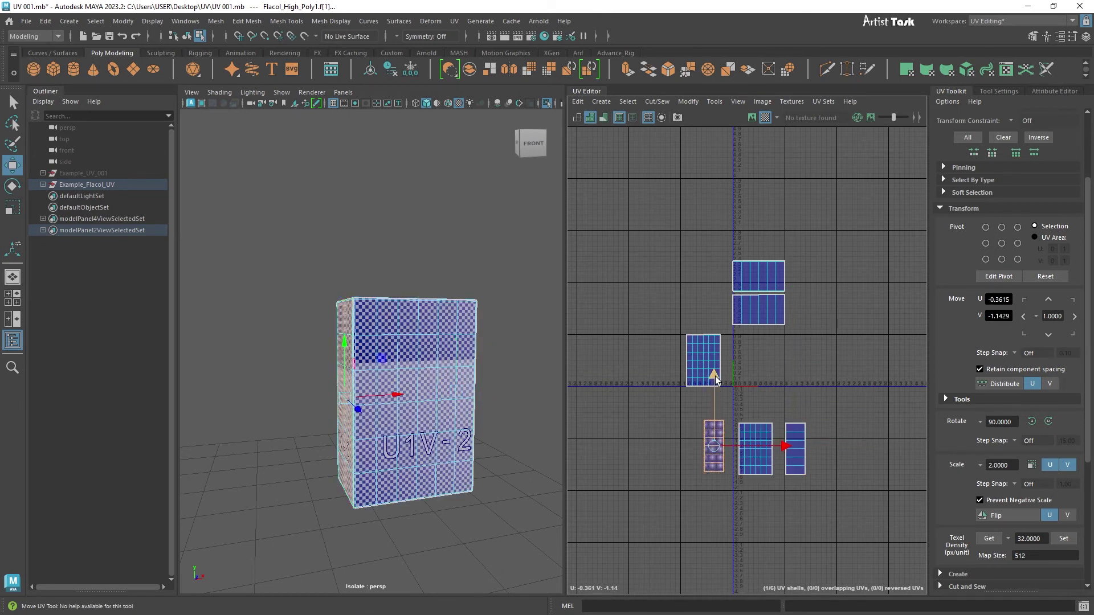
Move the back-face UV shell to the right end of the row of side shells, at about U 1.87
left_click(715, 355)
mouse_move(459, 384)
left_mouse_down("alt")
mouse_move(464, 505)
mouse_move(463, 418)
mouse_move(476, 437)
mouse_move(457, 425)
mouse_move(460, 401)
left_mouse_up("alt")
left_click_drag(784, 362, 902, 375)
left_click_drag(832, 296, 813, 378)
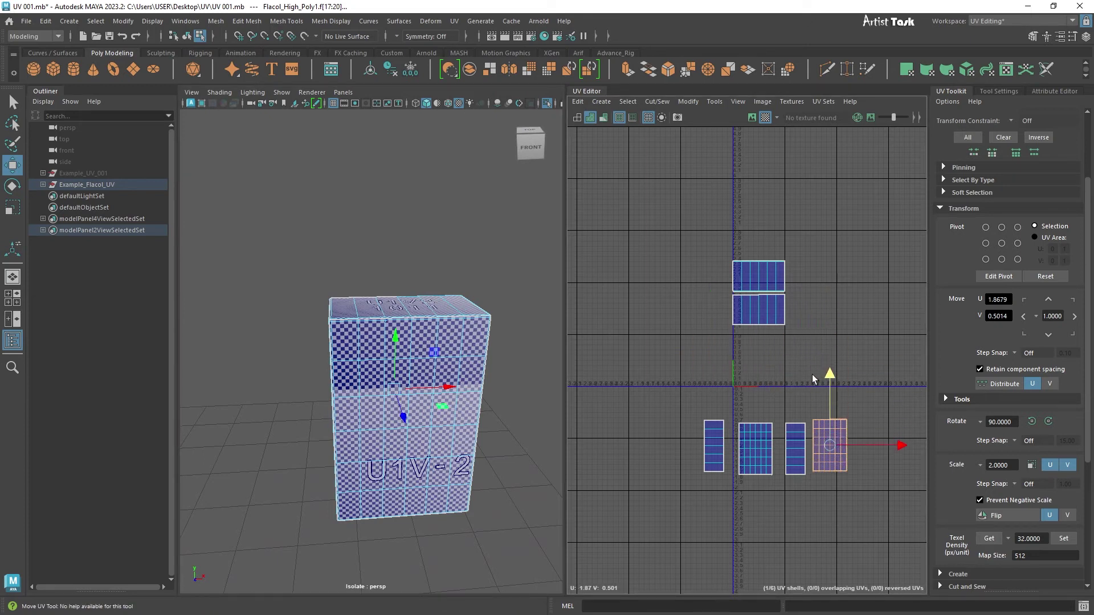
Switch to the image viewer and compare the panel order in Flacol UV.jpg with the UV shell row, returning to Maya
left_click(711, 453)
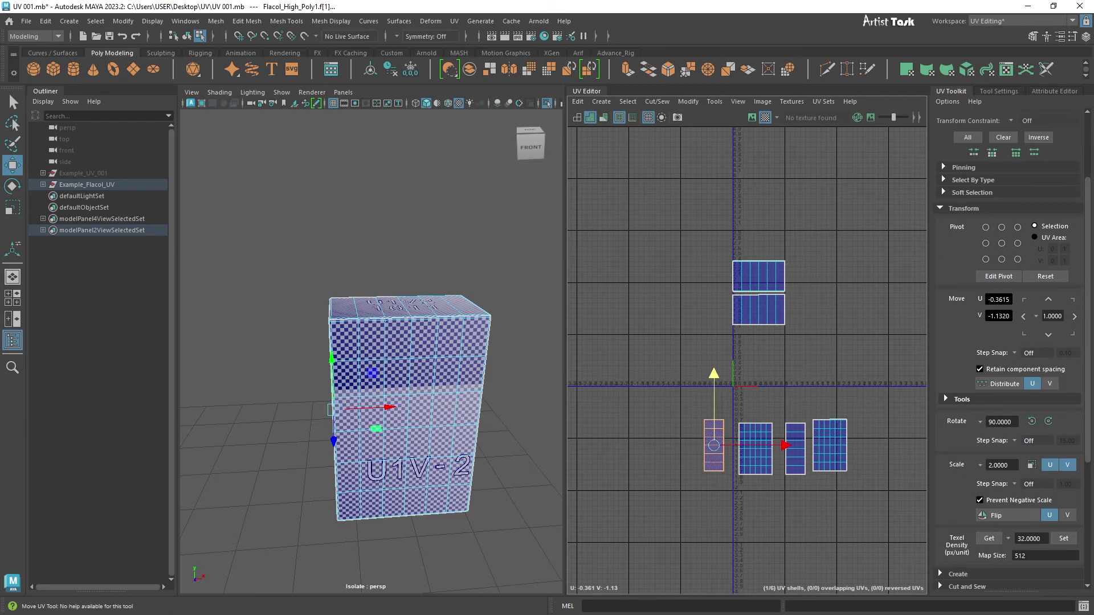
key("alt+Tab")
left_click_drag(483, 179, 755, 78)
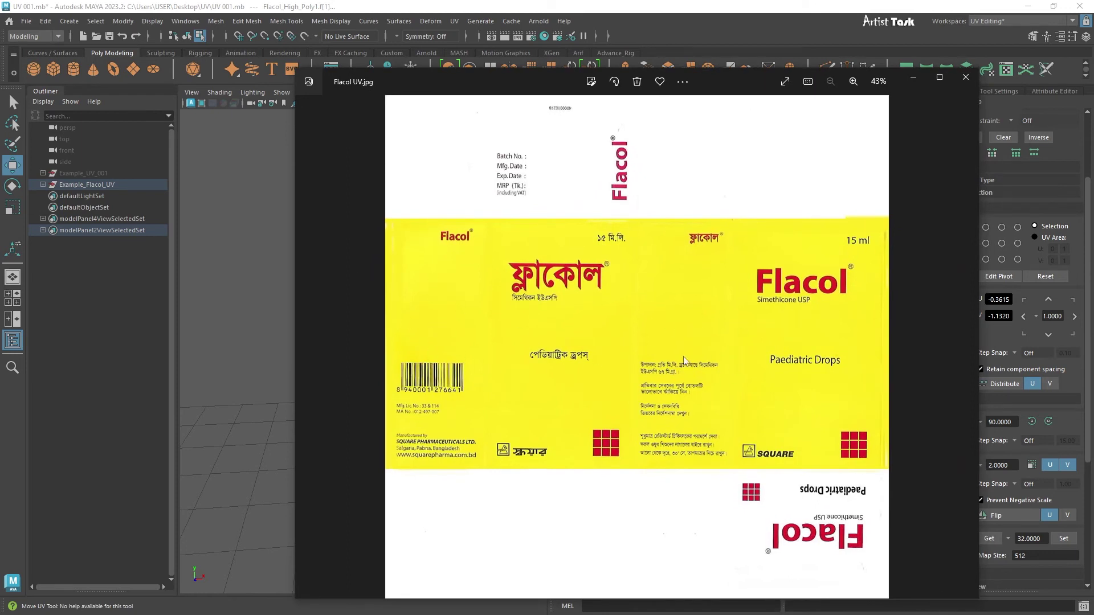
left_click_drag(755, 79, 0, 39)
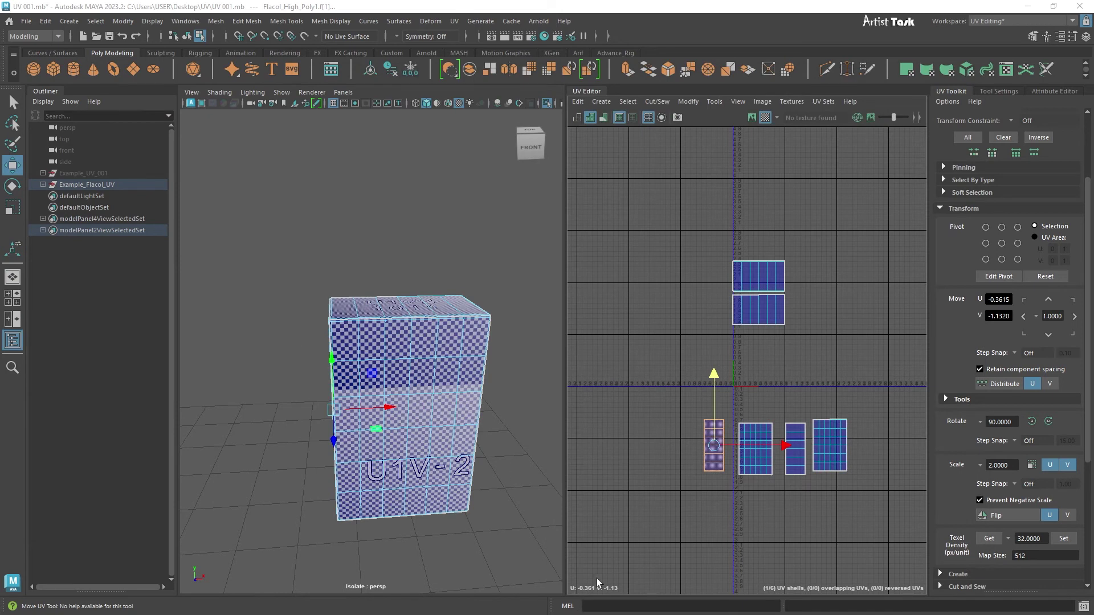
Select the two remaining wide UV shells to identify which one covers the top and which the bottom of the box
scroll(793, 532, "up", 2)
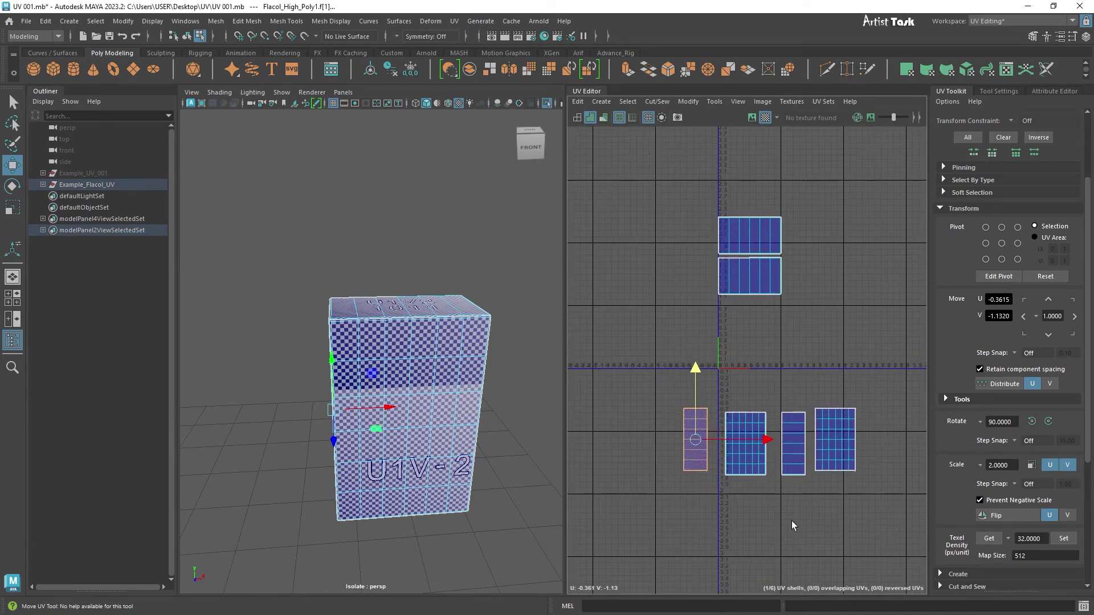
left_click_drag(750, 312, 755, 242)
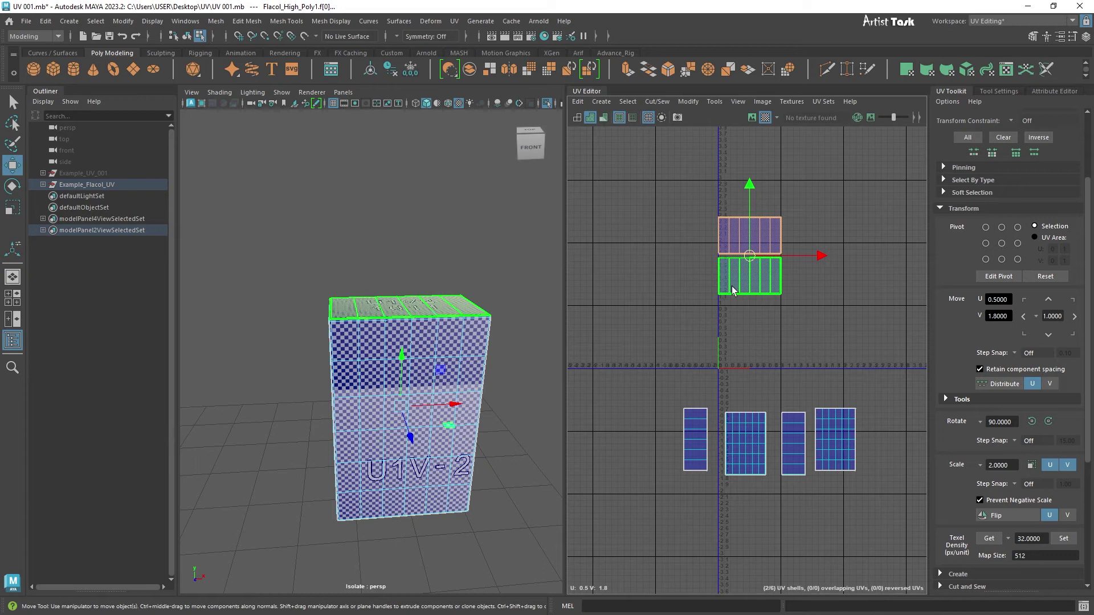
left_click(761, 233)
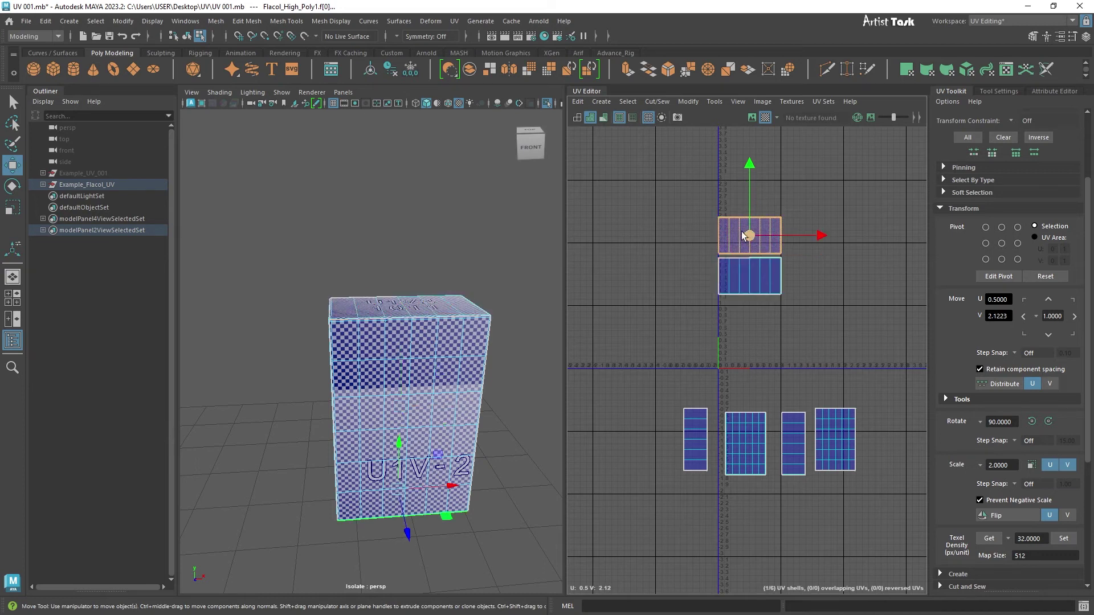
left_click_drag(522, 380, 510, 377, "alt")
right_click_drag(510, 377, 506, 381, "alt")
middle_click_drag(505, 381, 486, 397, "alt")
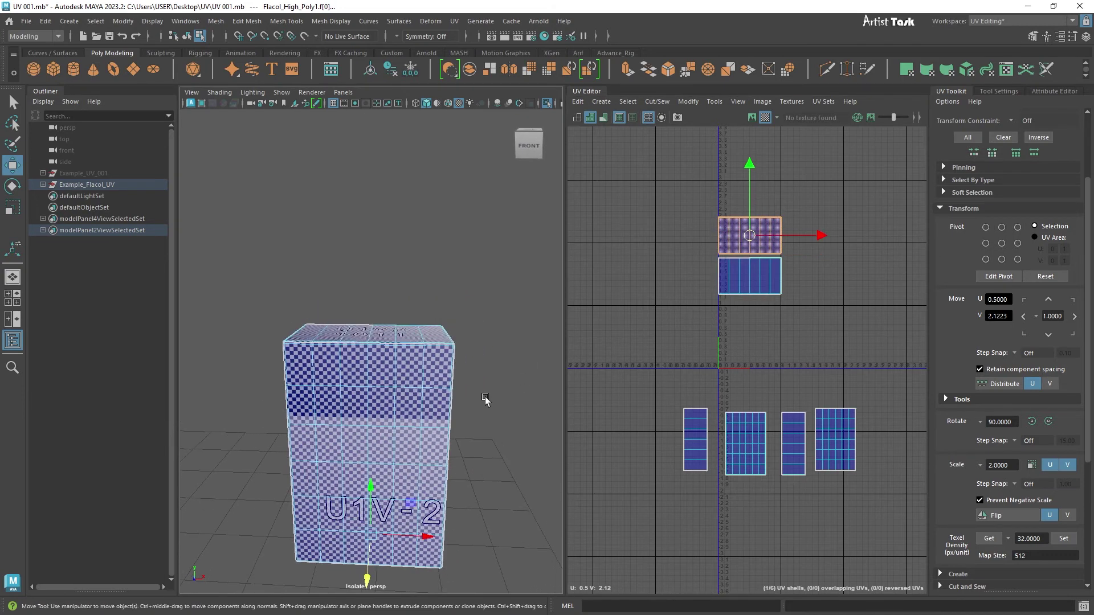
right_click(736, 239)
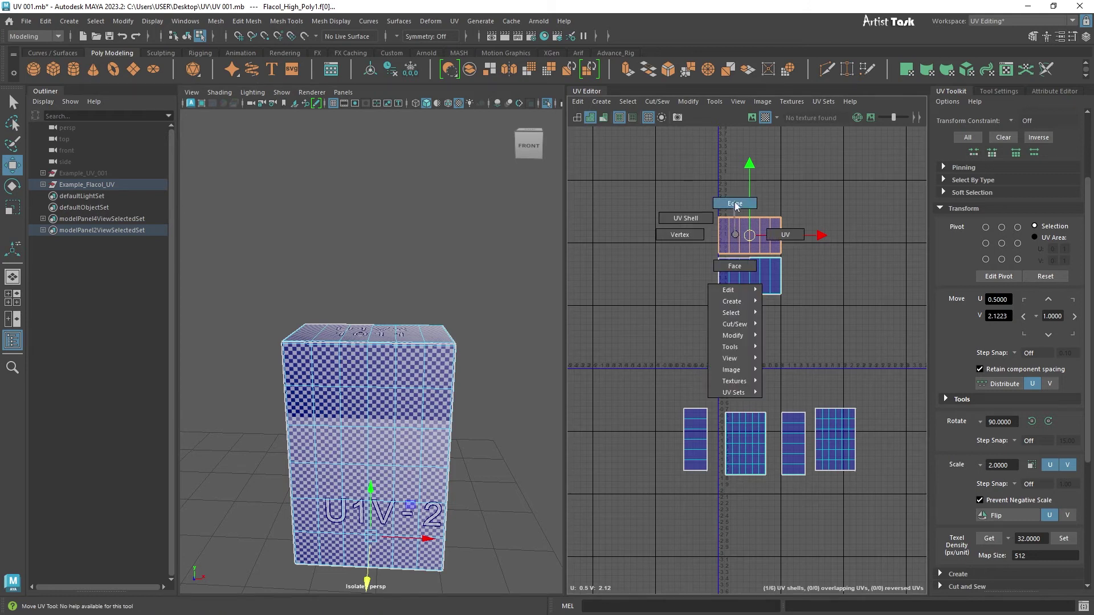
left_click(735, 204)
left_click(737, 213)
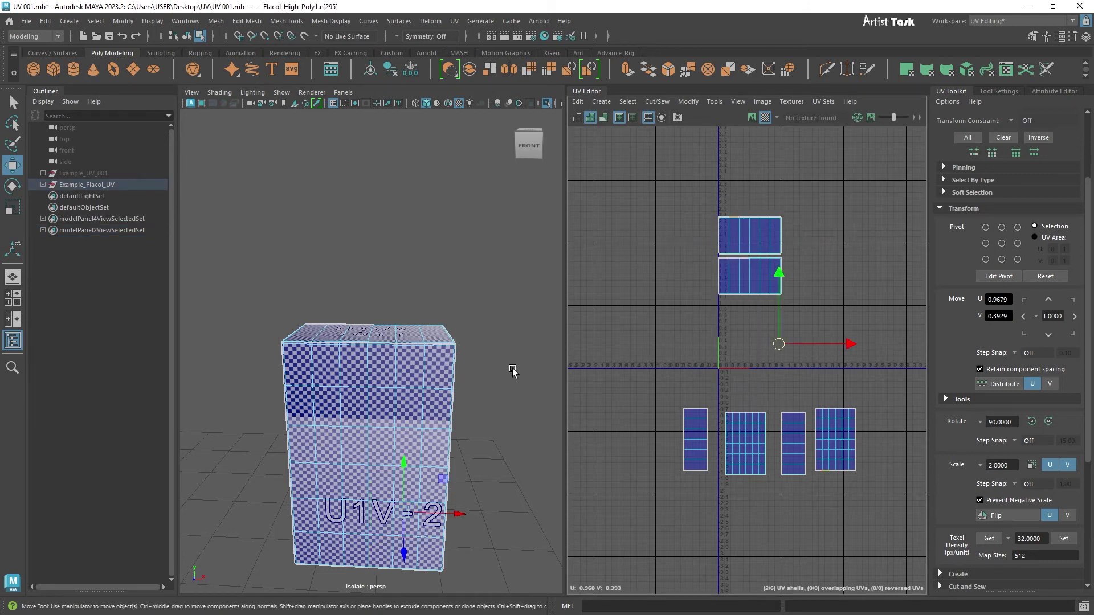
left_click_drag(472, 581, 602, 469, "alt")
left_click(729, 287)
right_click_drag(743, 279, 694, 263)
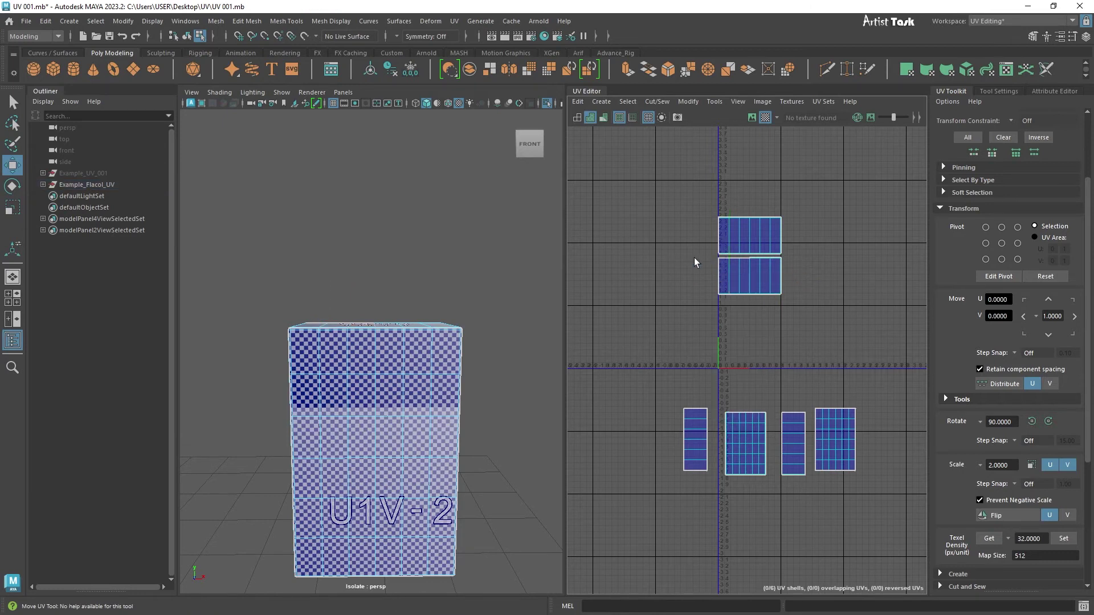
Move the top-face UV shell directly above the front-face shell, to about U 0.42, V -0.29
left_click(741, 279)
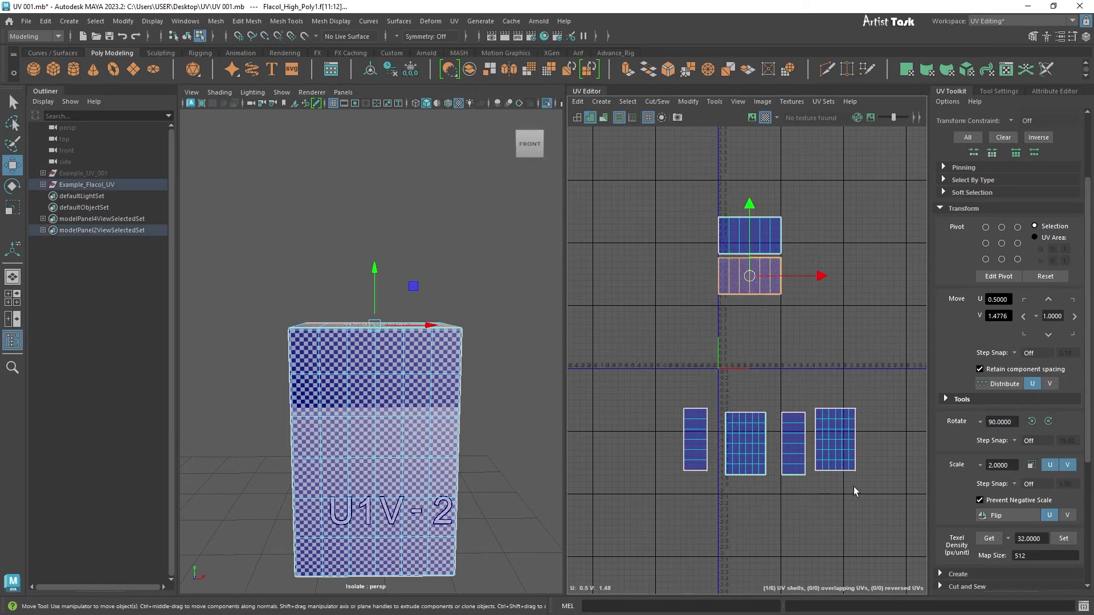
left_click_drag(750, 278, 745, 390)
right_click_drag(492, 392, 459, 390, "alt")
left_click_drag(459, 389, 457, 426, "alt")
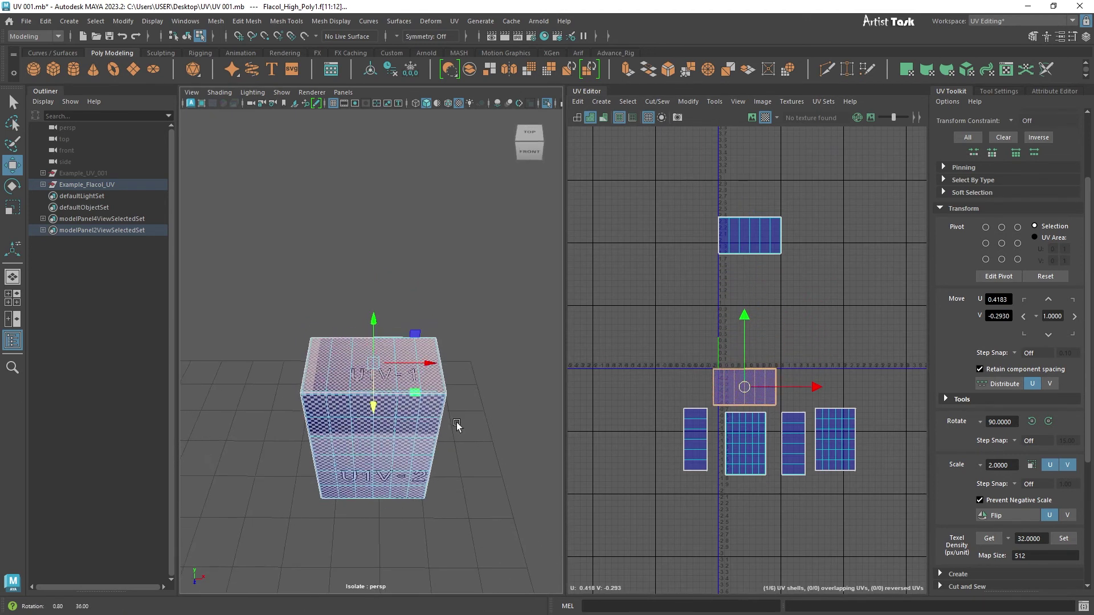
Move the bottom-face UV shell directly below the back-face shell
right_click_drag(472, 427, 546, 448, "alt")
right_click_drag(488, 504, 438, 498, "alt")
left_click_drag(439, 498, 488, 438, "alt")
middle_click_drag(488, 438, 496, 443, "alt")
right_click_drag(496, 442, 527, 431, "alt")
middle_click_drag(527, 431, 484, 420, "alt")
right_click_drag(484, 420, 509, 418, "alt")
left_click(753, 237)
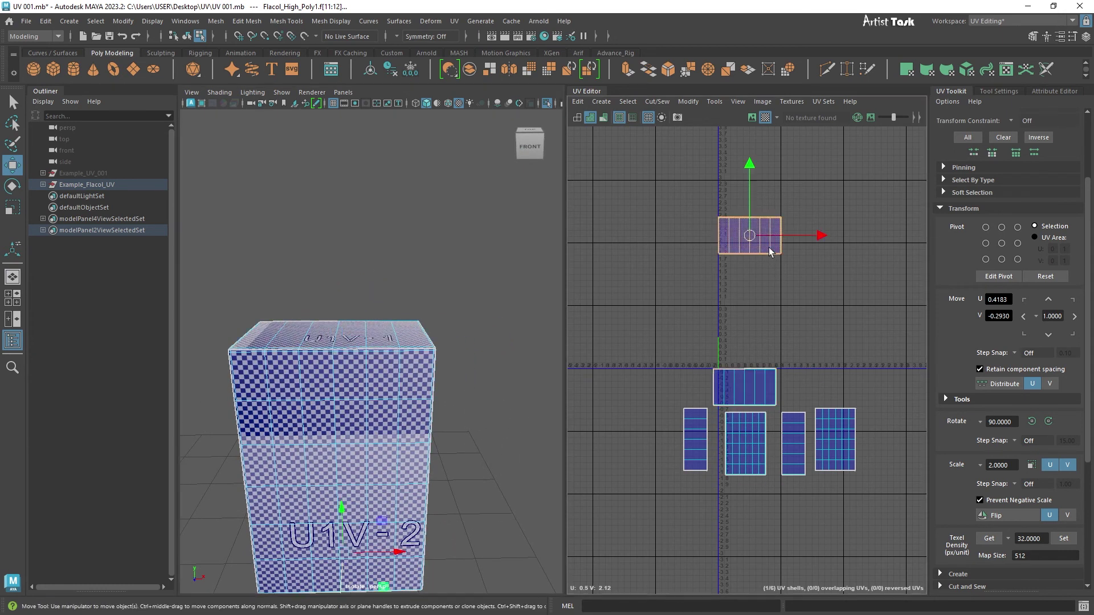
left_click_drag(753, 237, 835, 502)
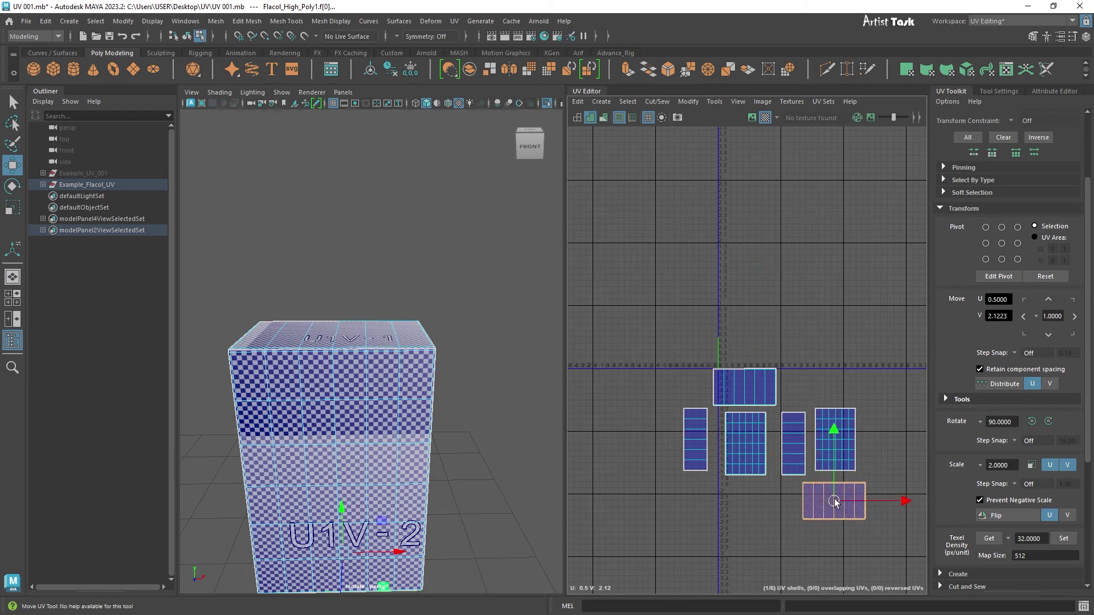
Select all six UV shells and unfold them
right_click_drag(677, 482, 644, 486, "alt")
right_click_drag(720, 339, 635, 306)
left_click_drag(636, 311, 913, 539)
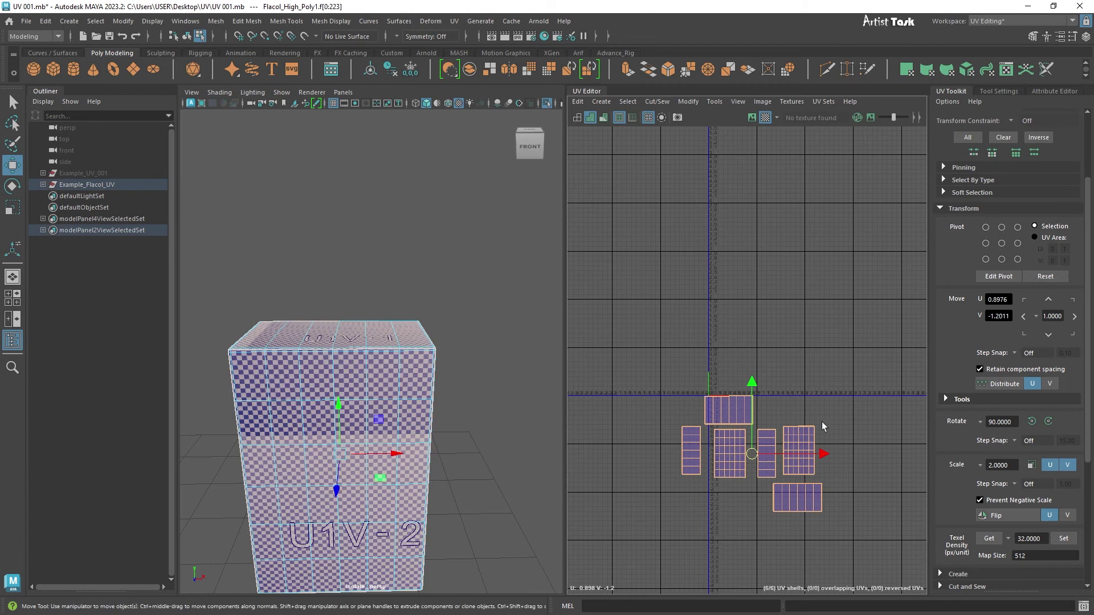
right_click_drag(825, 334, 826, 337, "shift")
left_click(770, 334)
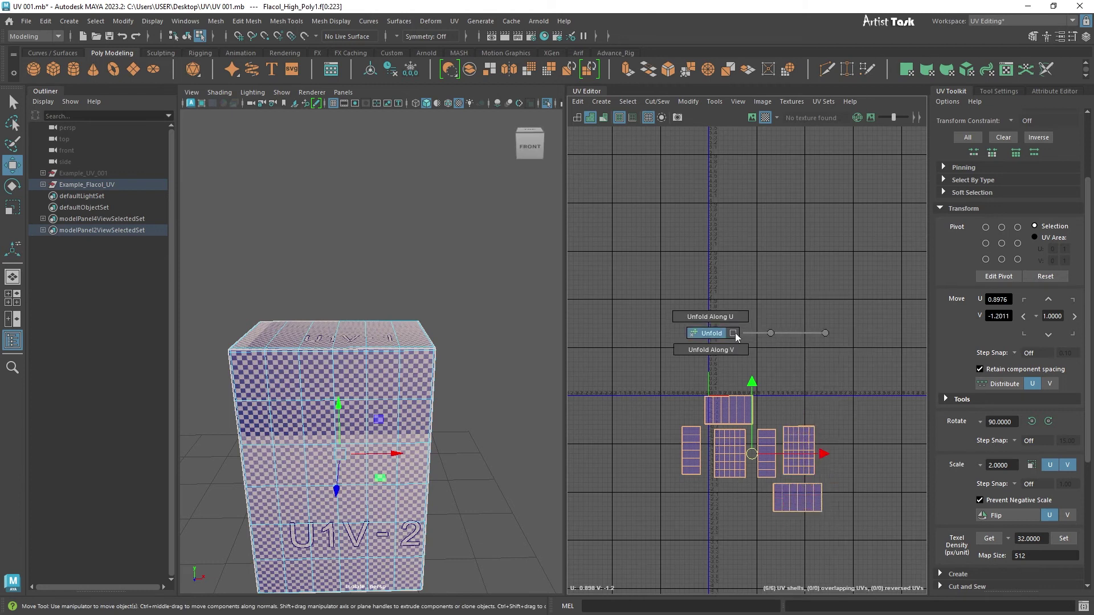
right_click_drag(707, 319, 618, 353, "shift")
Examine the checker texture on the box and the unfolded UV shell layout
left_click_drag(347, 460, 473, 417, "alt")
middle_click_drag(473, 418, 489, 391, "alt")
right_click_drag(487, 390, 524, 393, "alt")
scroll(692, 405, "up", 5)
middle_click_drag(776, 398, 728, 489, "alt")
right_click_drag(728, 489, 786, 484, "alt")
middle_click_drag(805, 471, 828, 507, "alt")
right_click_drag(828, 508, 742, 463, "alt")
mouse_move(791, 481)
middle_mouse_down("alt")
mouse_move(805, 476)
mouse_move(791, 483)
middle_mouse_up("alt")
Pull the back-face UV shell away from the front-face shell, and move the front-face shell down to about U 0.29, V -0.47
left_click(736, 428)
left_click_drag(786, 426, 718, 427)
left_click(768, 445)
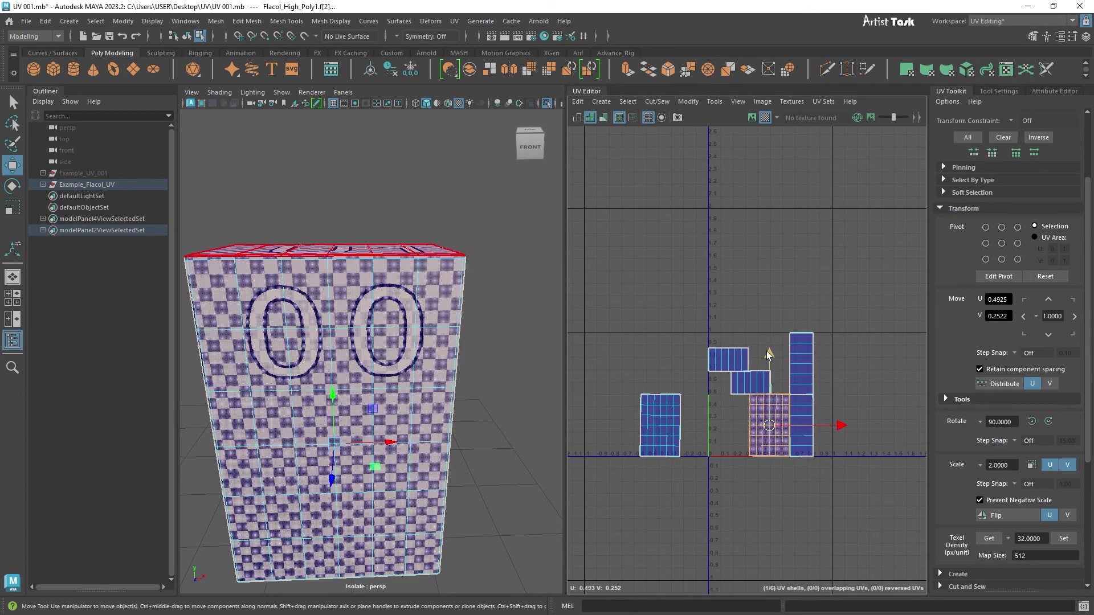
middle_click_drag(773, 401, 769, 490)
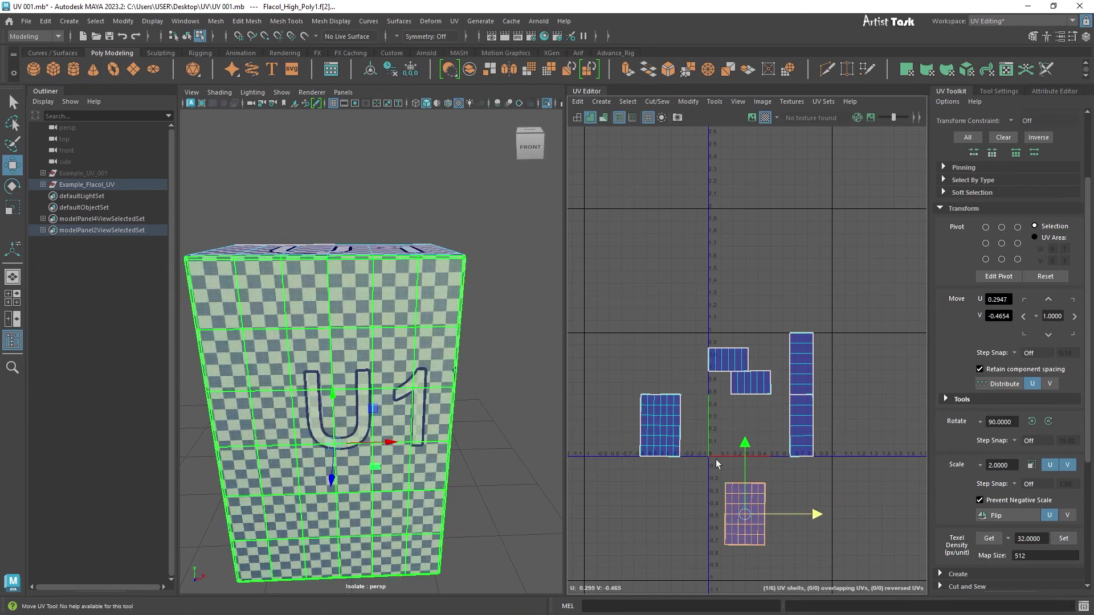
Move the back-face UV shell past the narrow side shells to about U 1.11 and lower it below the U axis
left_click(690, 453)
left_click_drag(740, 433, 918, 463)
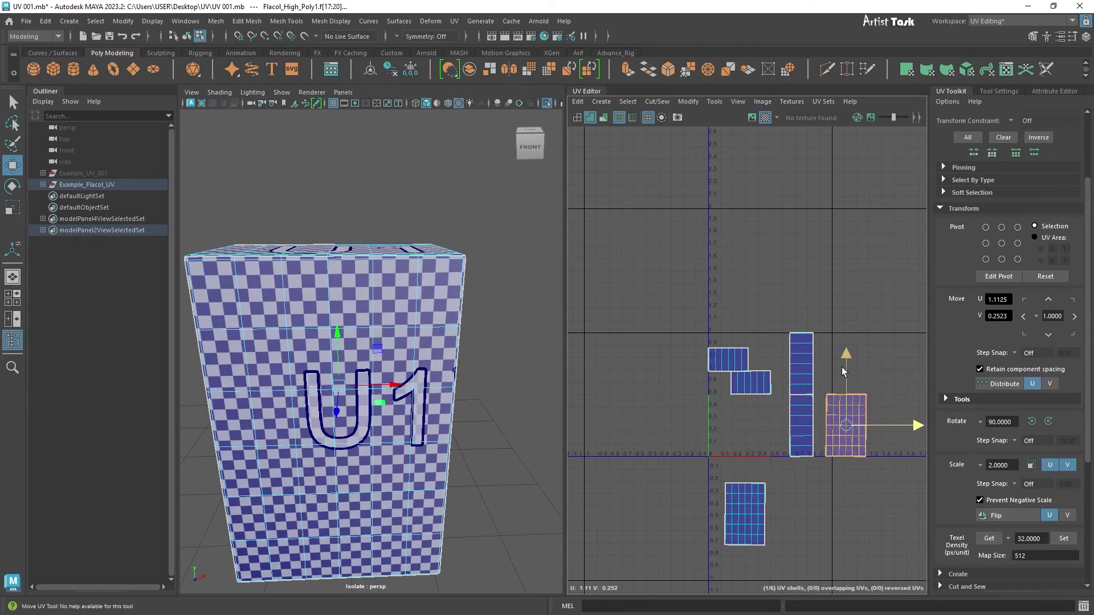
left_click_drag(843, 350, 834, 426)
Place the two narrow side-face UV shells on either side of the front-face shell, below the U axis
left_click(801, 424)
left_click_drag(777, 370, 775, 451)
left_click(804, 389)
left_click_drag(857, 367, 725, 366)
left_click_drag(674, 303, 674, 457)
Place the top-face UV shell above the front-face shell at about U 0.29, V -0.05, and the bottom-face shell below the back-face shell
left_click(749, 392)
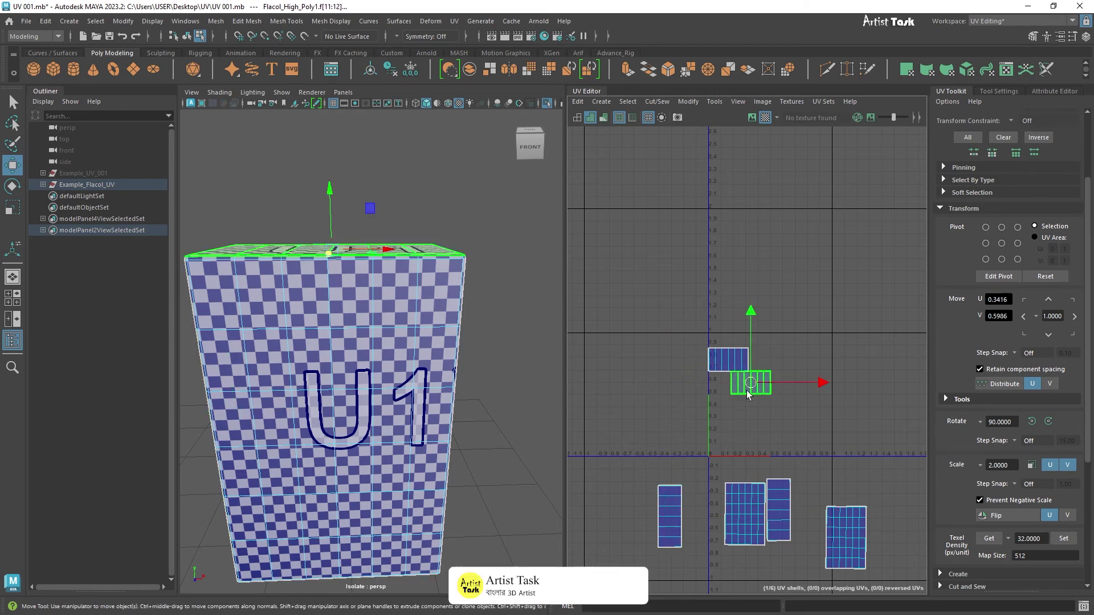
left_click_drag(750, 322, 735, 402)
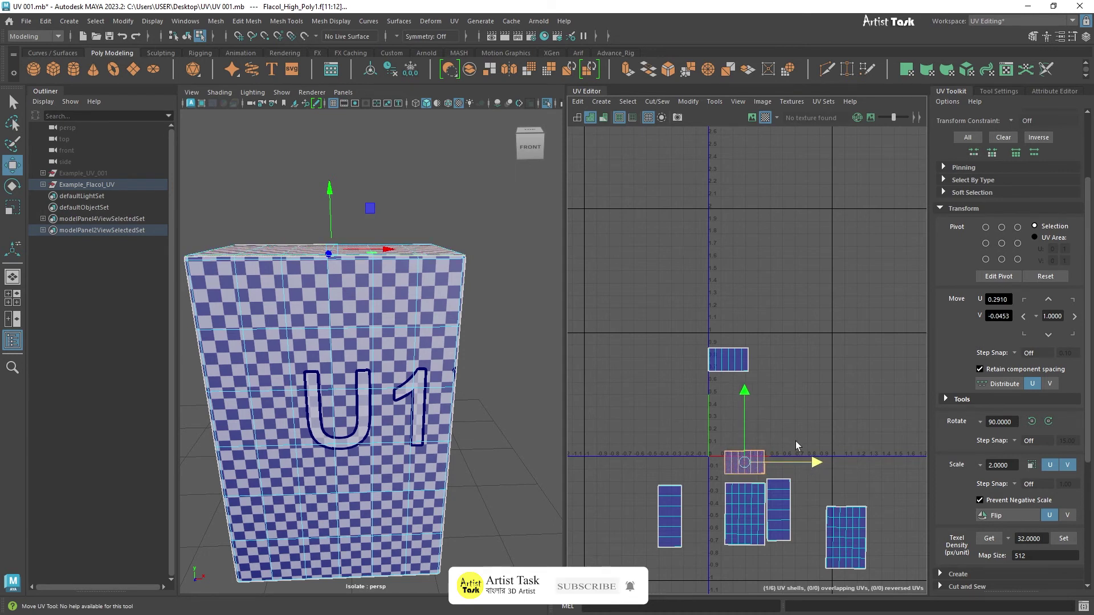
left_click(742, 364)
left_click_drag(731, 314, 729, 474)
right_click_drag(834, 433, 736, 371, "alt")
middle_click_drag(737, 370, 730, 301, "alt")
left_click_drag(724, 357, 724, 411)
left_click_drag(791, 481, 863, 489)
scroll(821, 471, "up", 3)
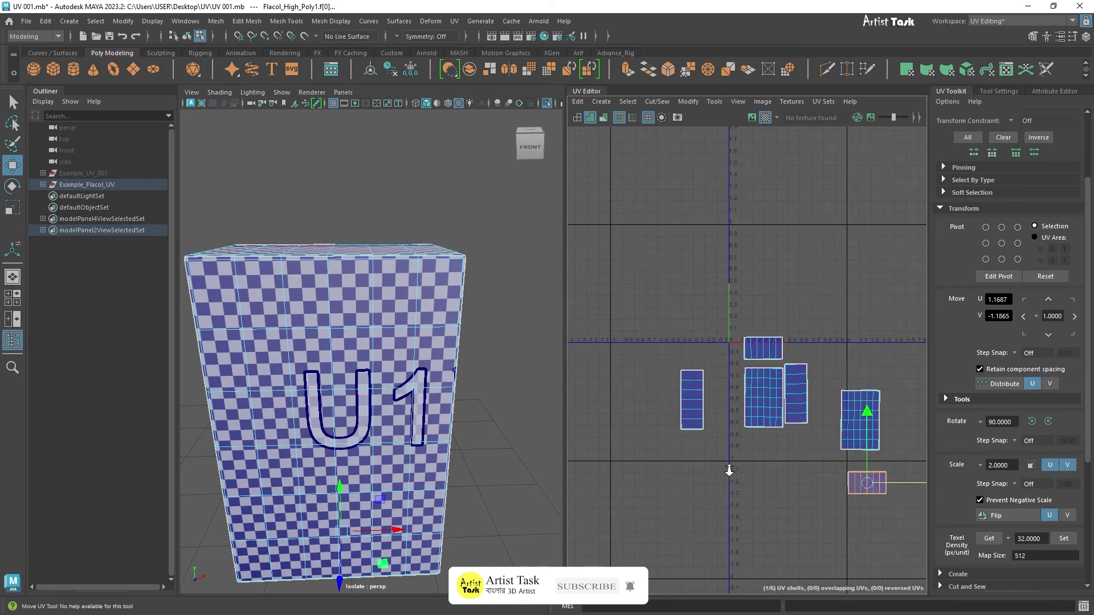
scroll(323, 401, "down", 5)
right_click_drag(345, 378, 466, 407, "alt")
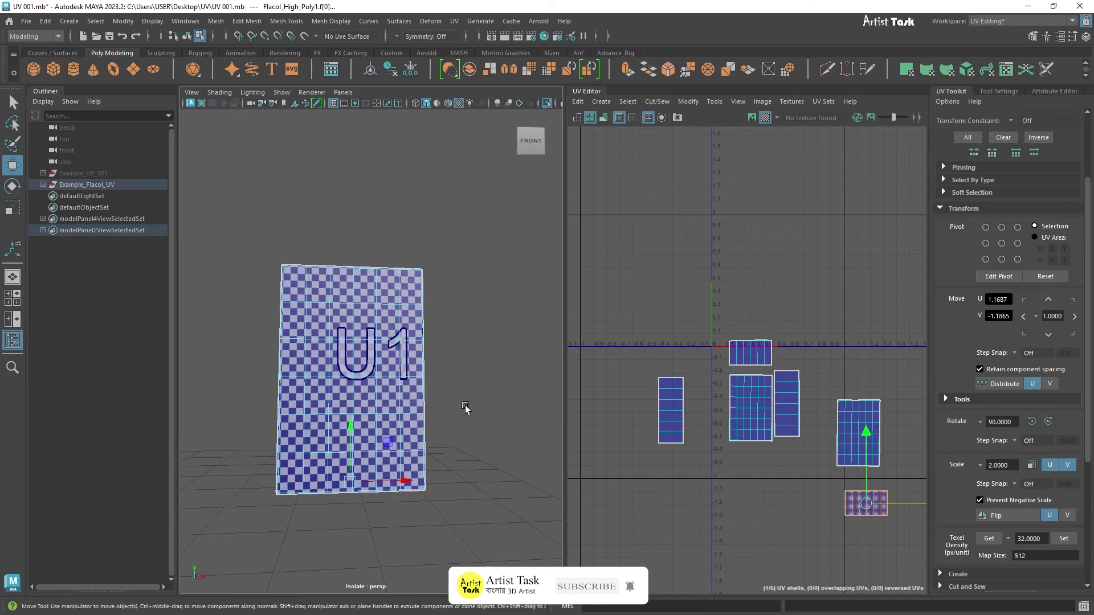
Move the front-face UV shell beside the left-hand narrow side shell, at about U 0.02, V -0.50
middle_click_drag(466, 407, 437, 425, "alt")
right_click_drag(438, 425, 531, 421, "alt")
left_click(739, 428)
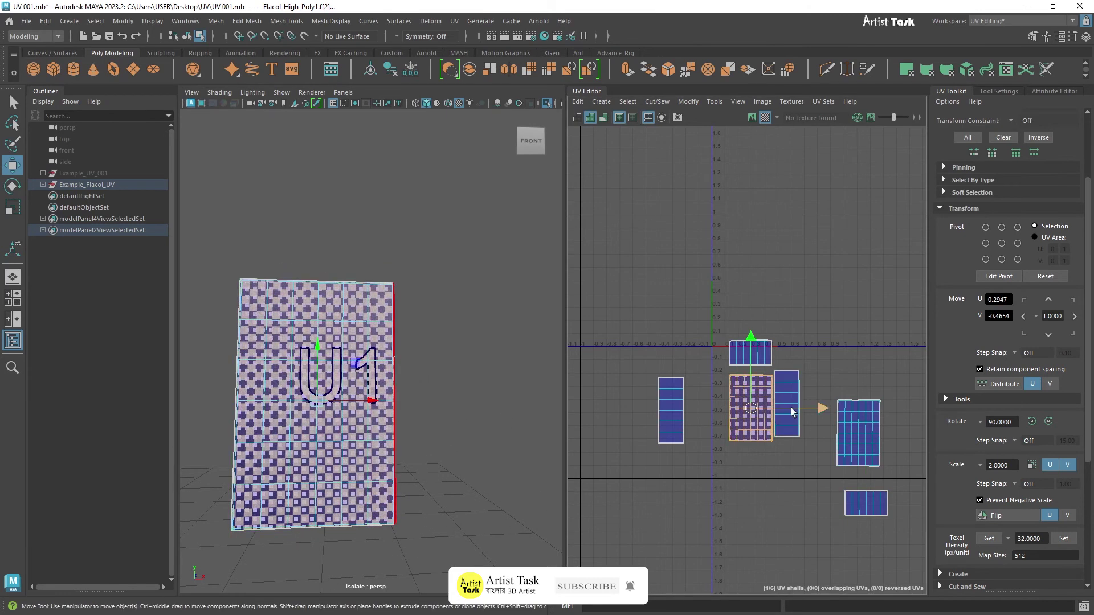
left_click_drag(824, 408, 786, 408)
left_click_drag(713, 342, 712, 347)
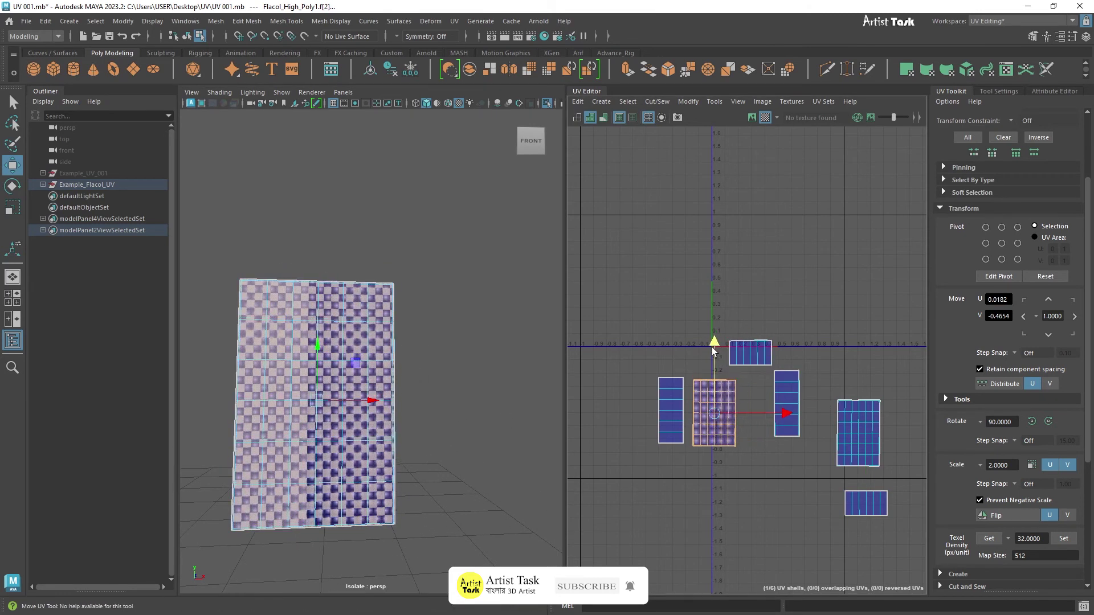
left_click_drag(366, 385, 376, 410, "alt")
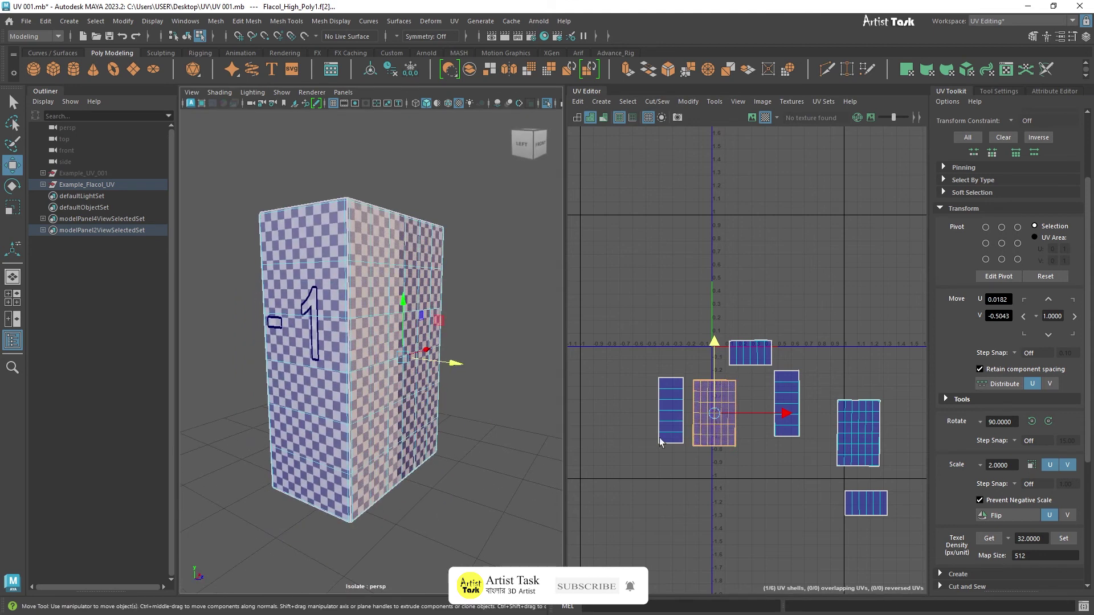
Bring the right-hand narrow side shell closer to the front-face shell, and place the top-face shell directly above the front-face shell
left_click(664, 425)
scroll(767, 499, "up", 2)
left_click(782, 418)
left_click_drag(785, 413, 759, 427)
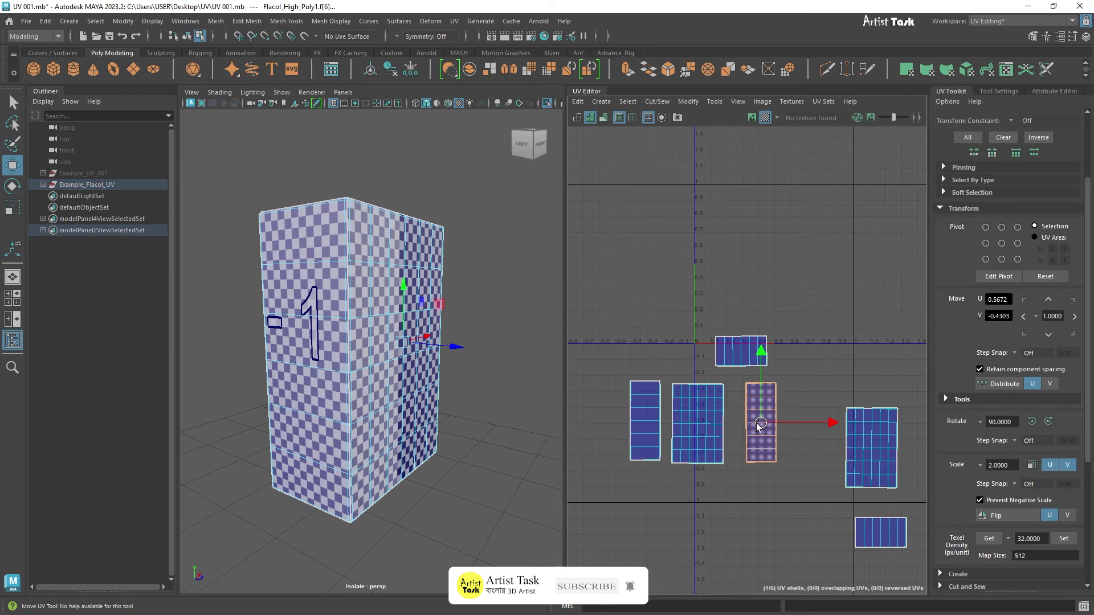
left_click(735, 352)
left_click_drag(736, 352, 694, 361)
Move the back-face UV shell beside the right-hand narrow side shell and place the bottom-face shell directly beneath it
left_click(872, 447)
left_click_drag(874, 449, 810, 422)
left_click(880, 532)
left_click_drag(881, 533, 813, 484)
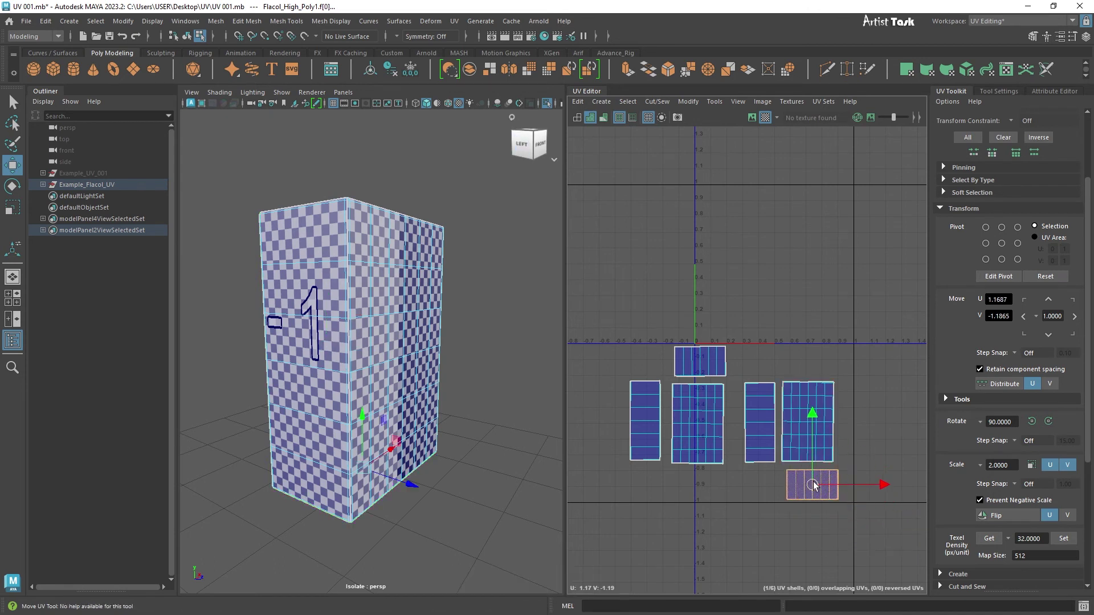
Tighten the gaps between the front, back and narrow side shells in one row, keeping the bottom-face shell under the back-face shell
left_click(759, 425)
left_click_drag(760, 424, 786, 432)
left_click(797, 439)
left_click(813, 486)
left_click_drag(814, 485, 794, 486)
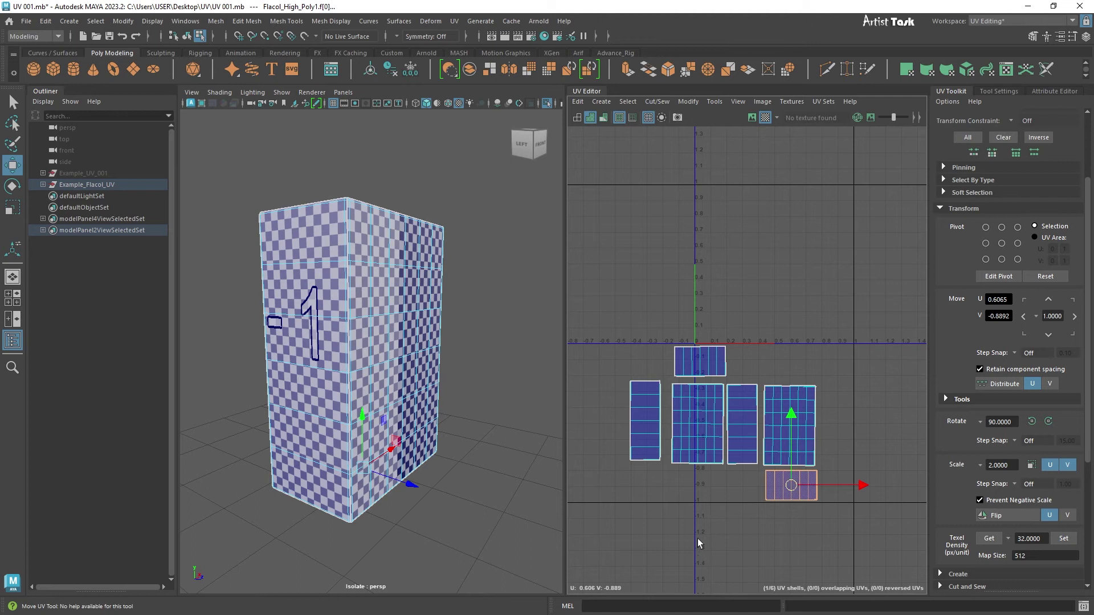
left_click(642, 431)
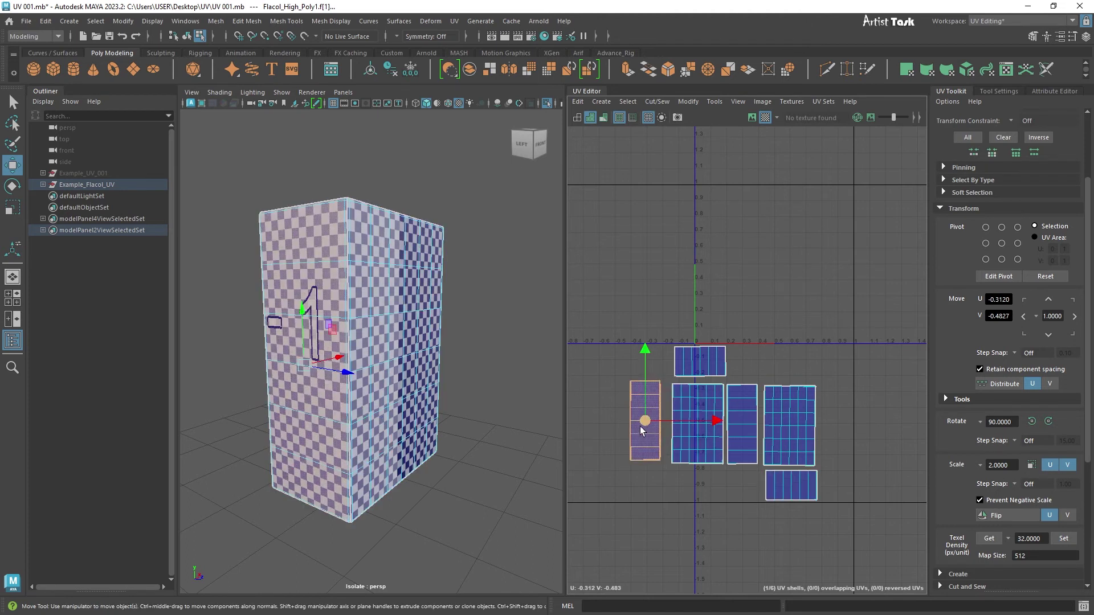
left_click_drag(644, 422, 653, 429)
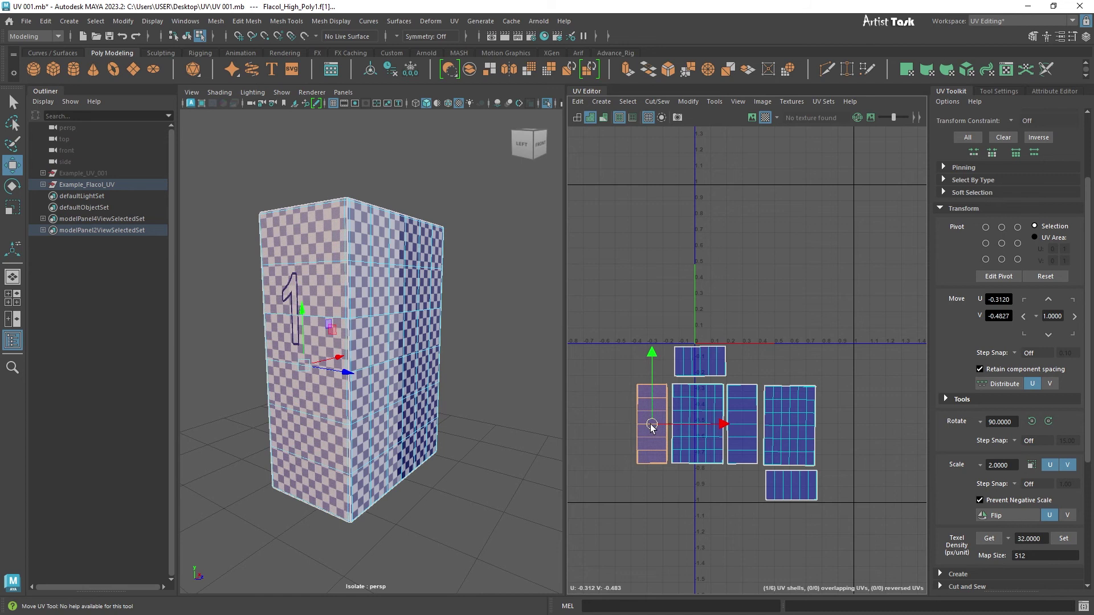
Select the full column of border edges shared by the left-hand side shell and the front-face shell
left_click(811, 444)
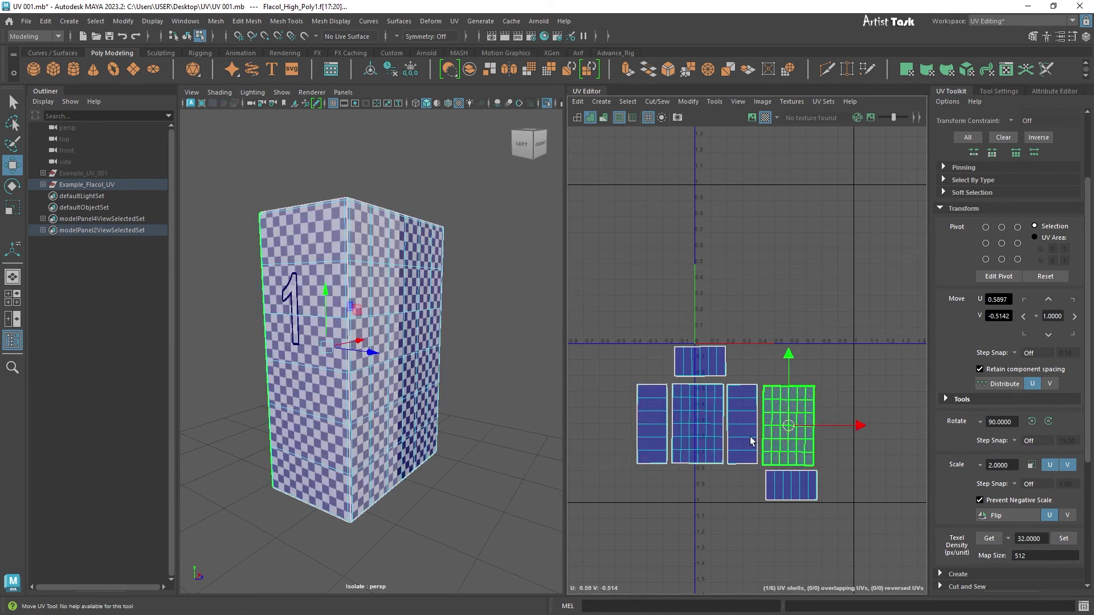
scroll(750, 447, "up", 4)
scroll(740, 459, "up", 2)
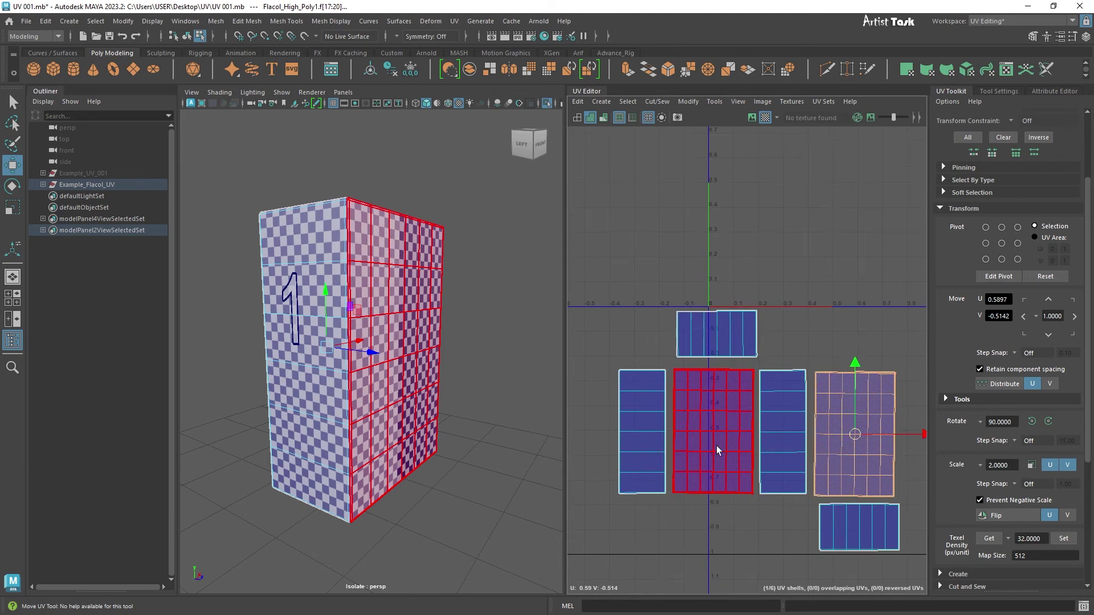
left_click(645, 389)
right_click_drag(645, 388, 671, 389)
left_click(670, 396)
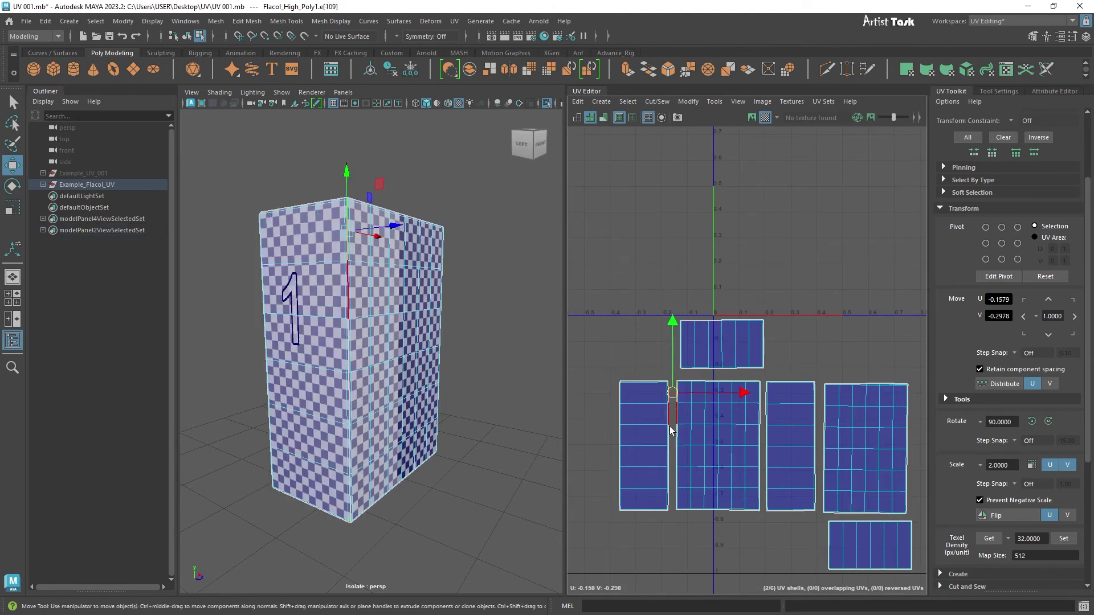
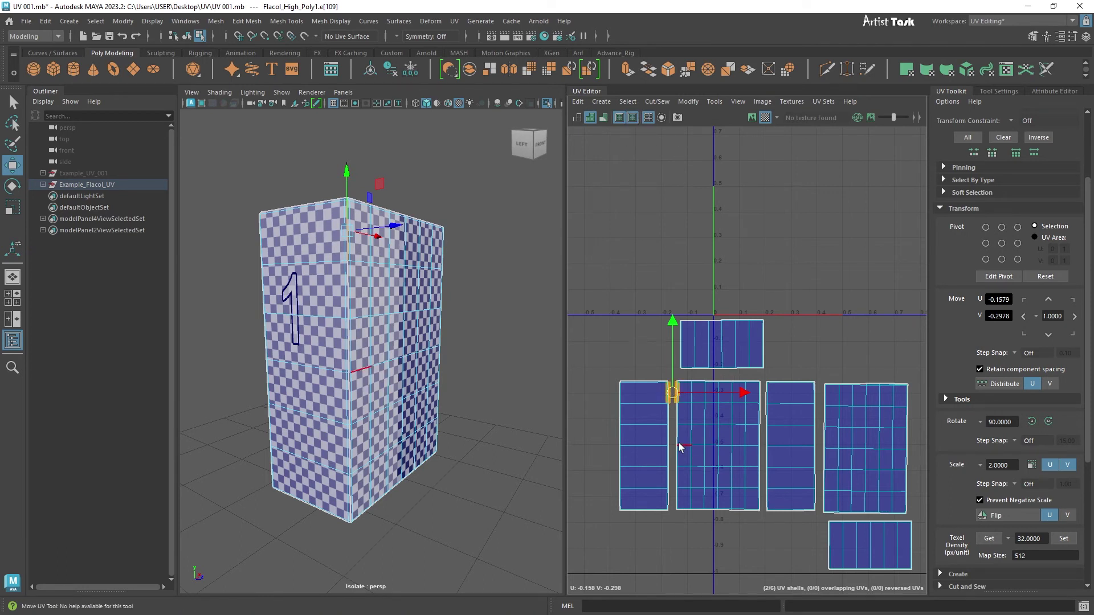
double_click(671, 504)
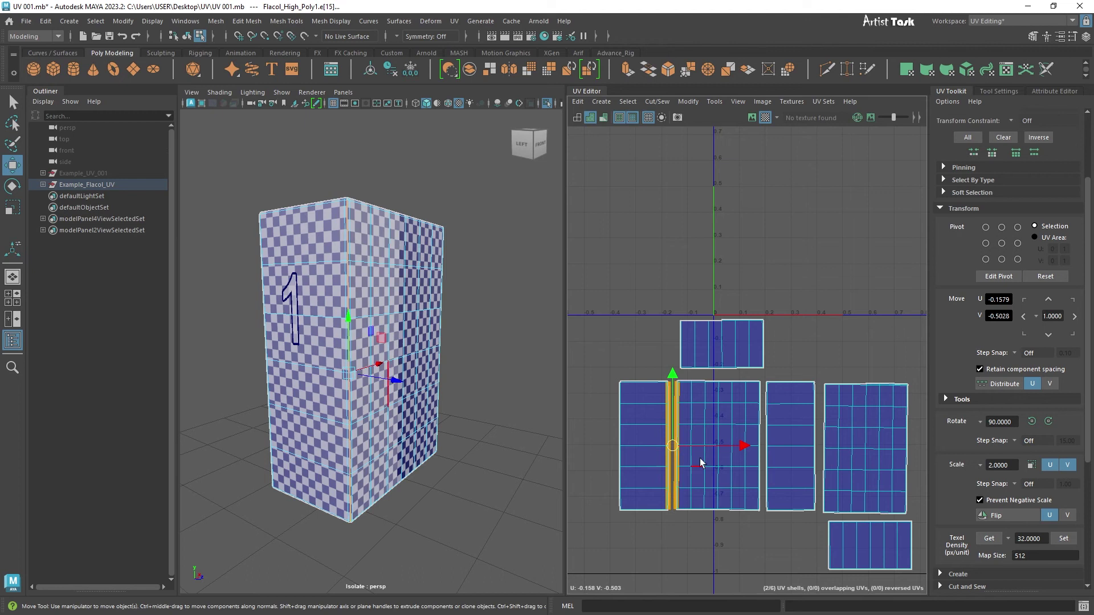
Join the left-hand side shell to the front-face shell with Move and Sew Edges
right_click(654, 331, "shift")
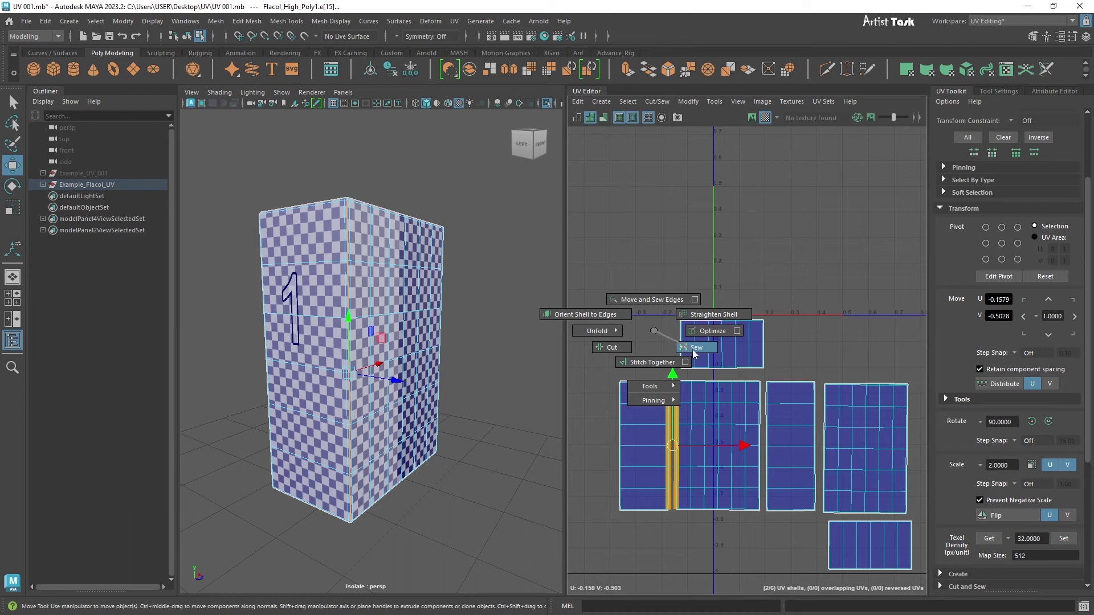
right_click_drag(649, 333, 658, 330, "shift")
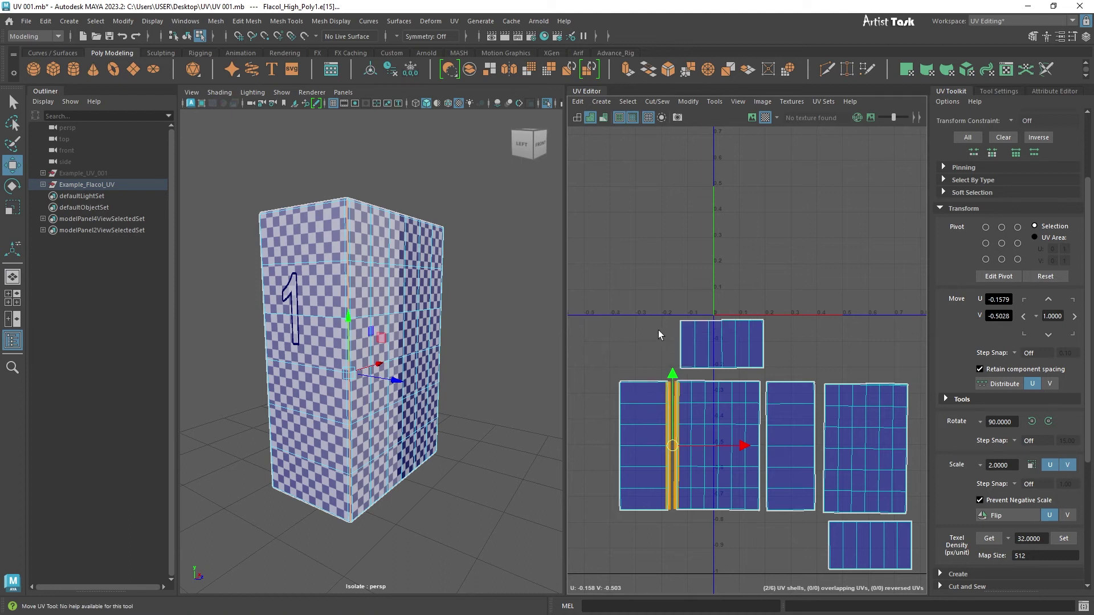
scroll(1007, 447, "down", 5)
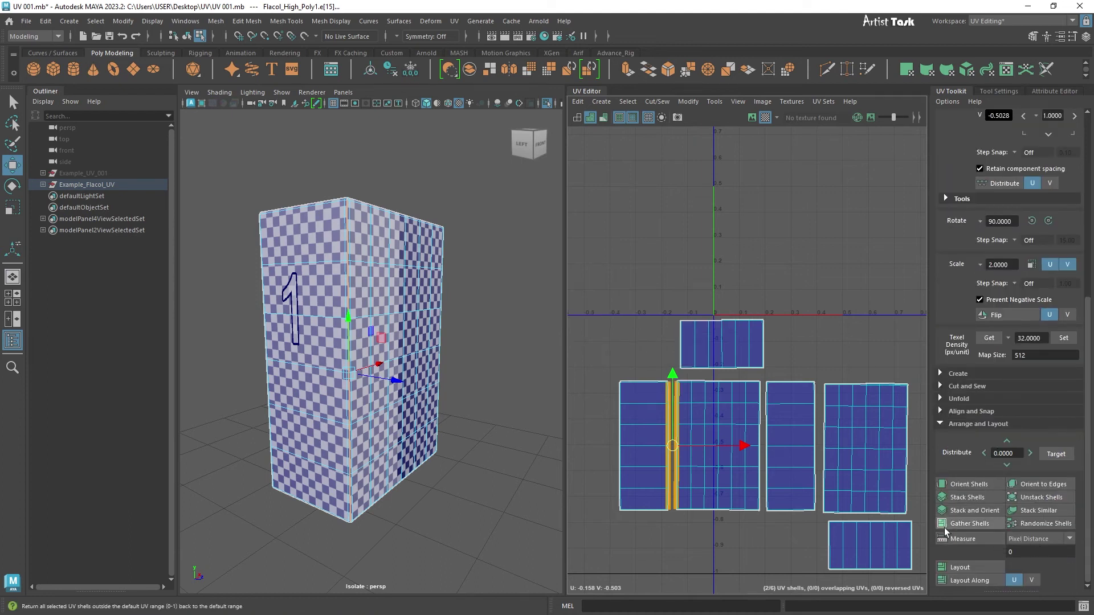
left_click(951, 424)
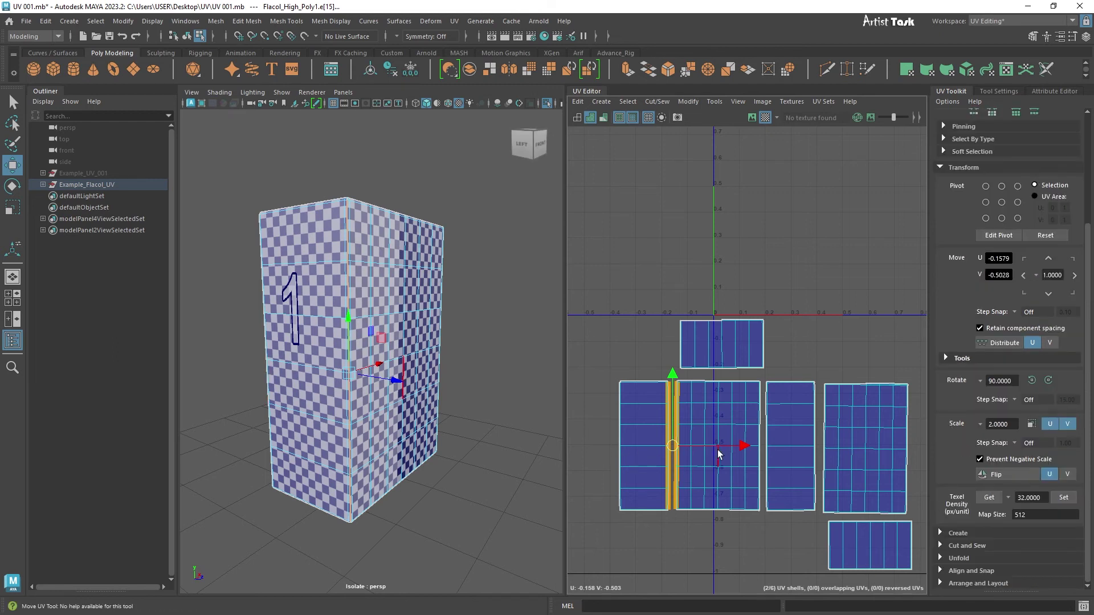
left_click(944, 582)
left_click(943, 582)
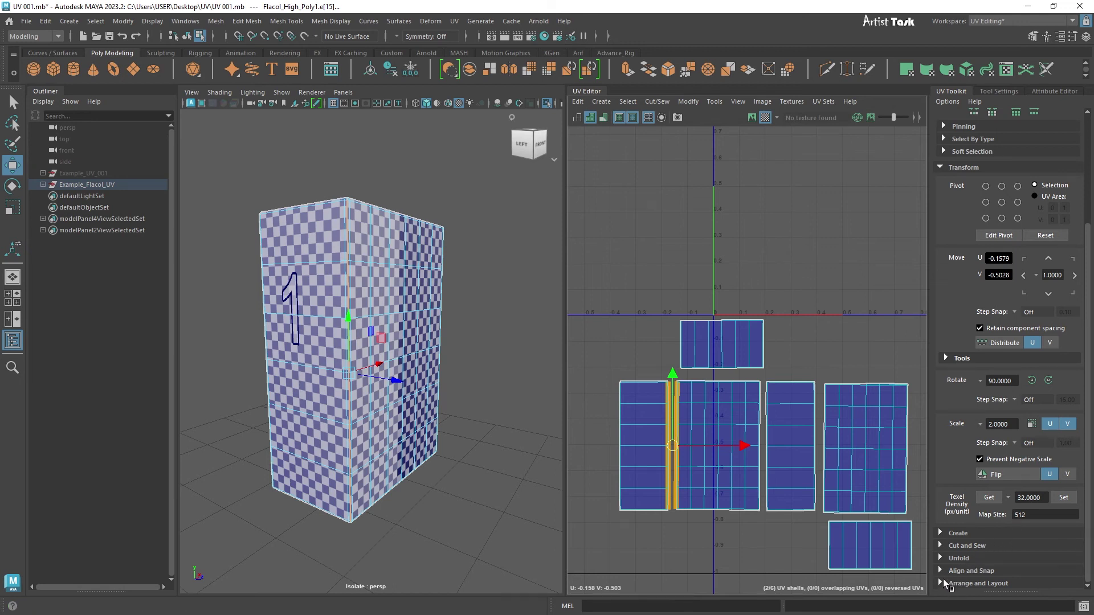
right_click(660, 373, "shift")
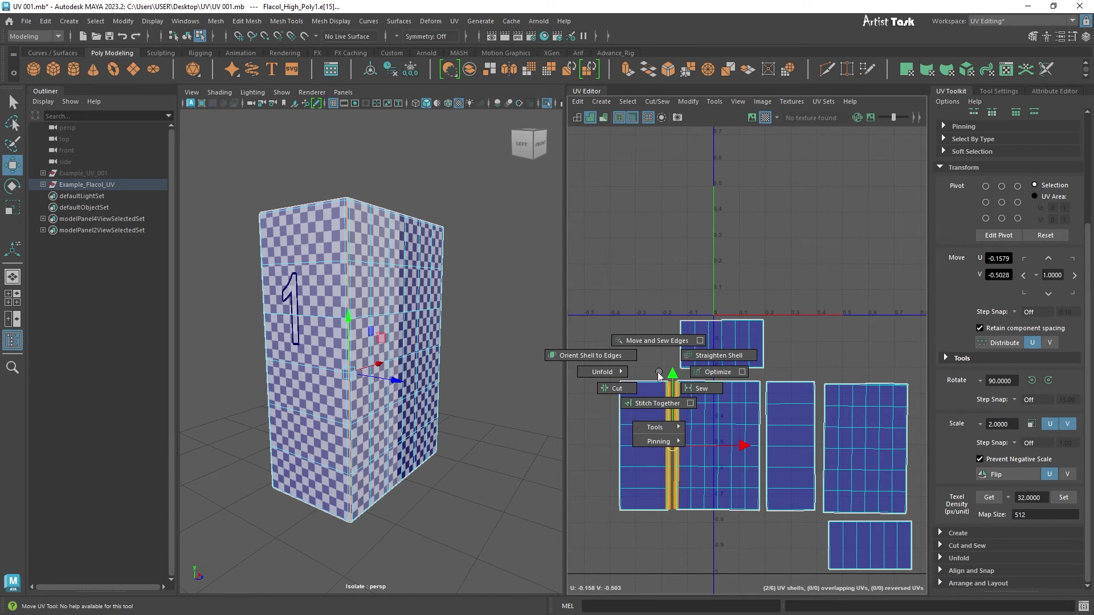
left_click(660, 340)
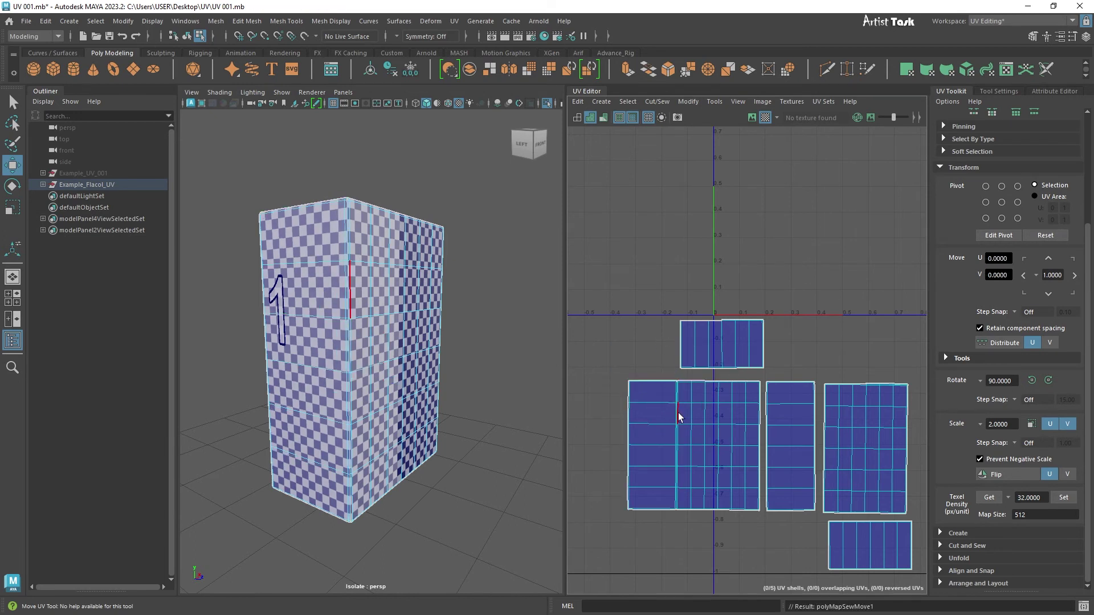
Select a border edge between the front-face and right-hand side shells, and turn off the checker pattern to inspect that box corner
left_click(763, 407)
left_click(764, 491)
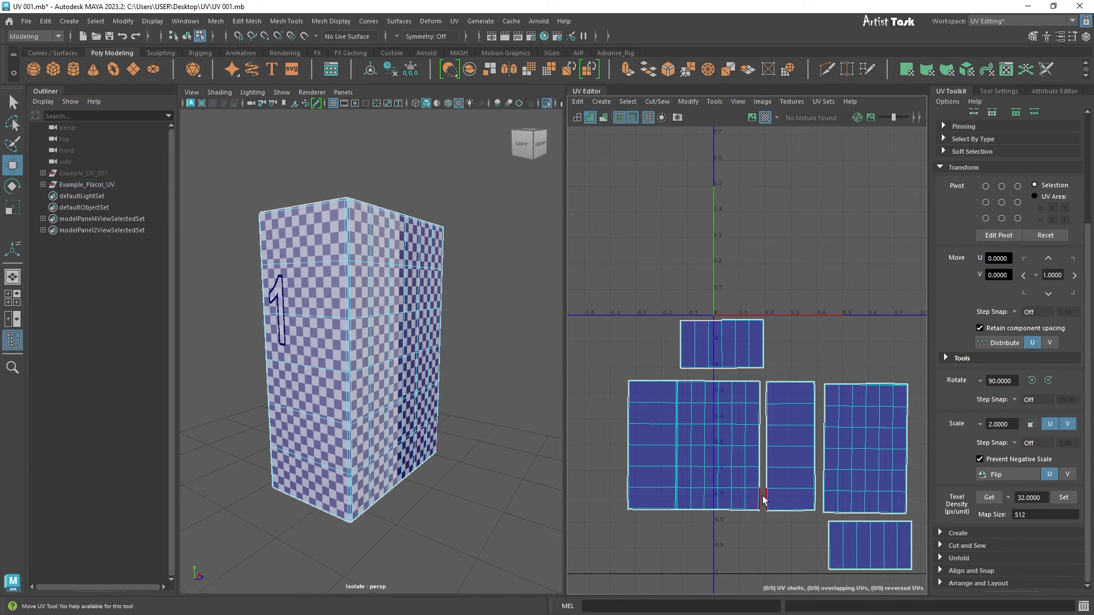
left_click(763, 392)
left_click_drag(520, 391, 494, 393, "alt")
left_click_drag(397, 367, 251, 335, "alt")
left_click_drag(458, 351, 350, 335, "alt")
right_click_drag(450, 372, 502, 359, "alt")
left_click(765, 118)
left_click_drag(496, 319, 460, 325, "alt")
right_click_drag(460, 324, 524, 342, "alt")
middle_click_drag(524, 336, 511, 361, "alt")
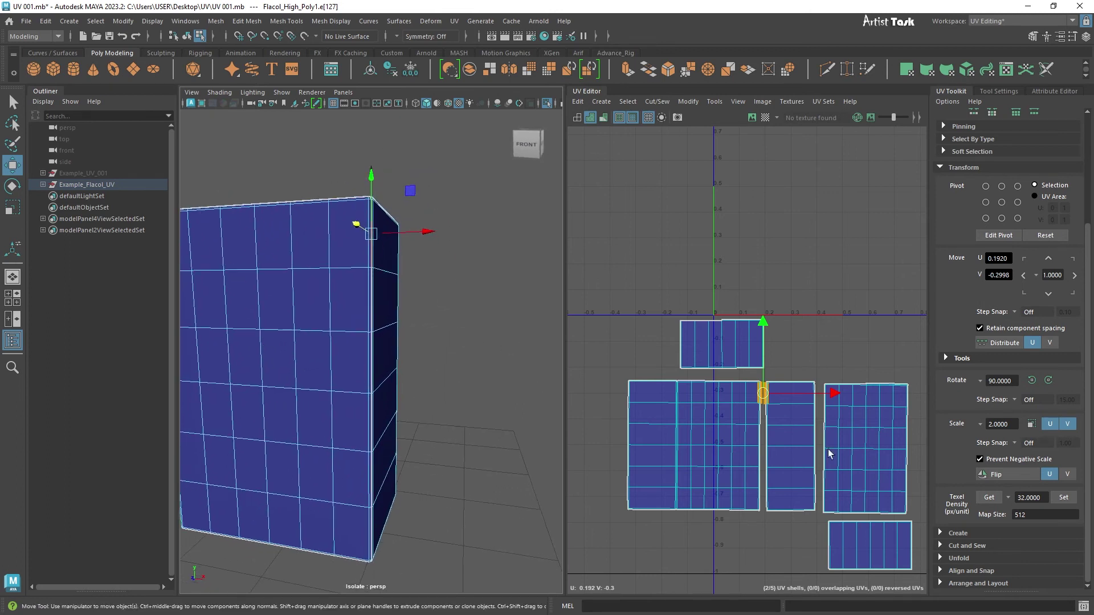
Select the full border between the front-face and right-hand side shells and join them with Move and Sew Edges
left_click(760, 501)
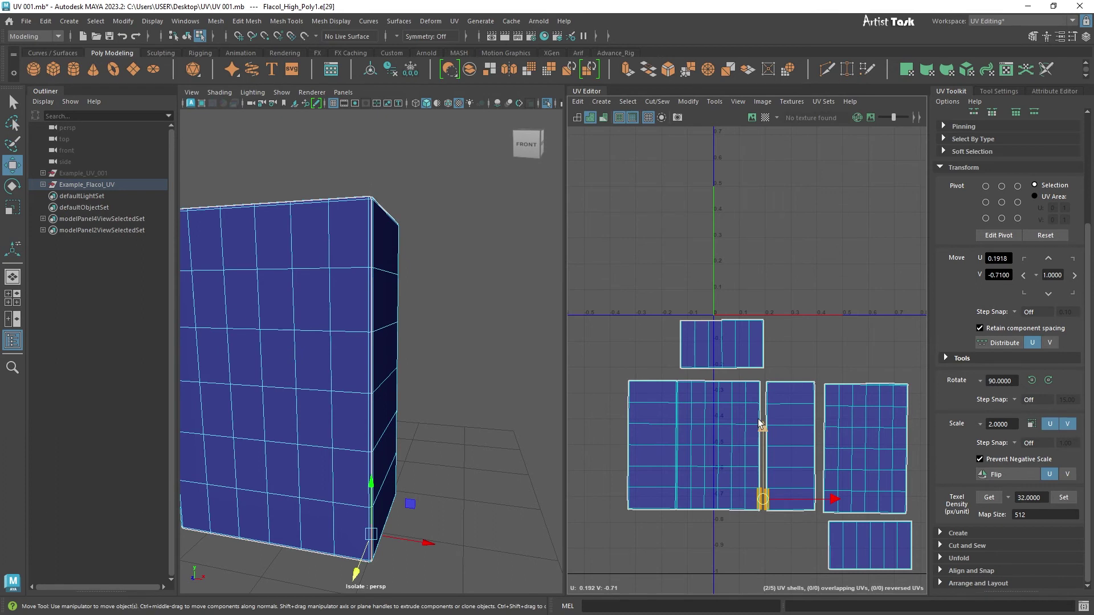
double_click(762, 397)
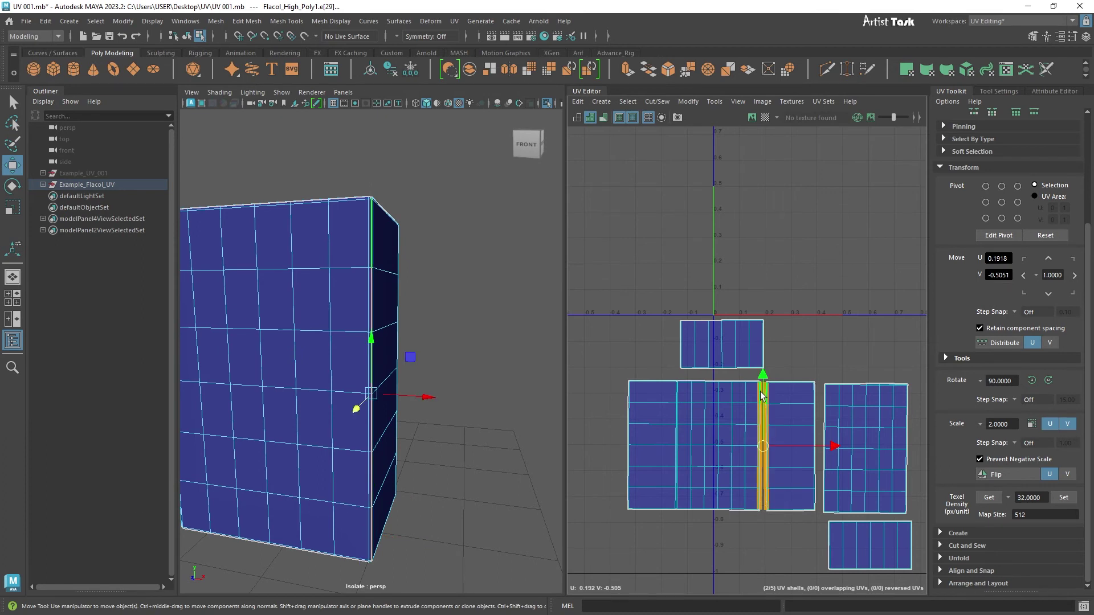
right_click(637, 288, "shift")
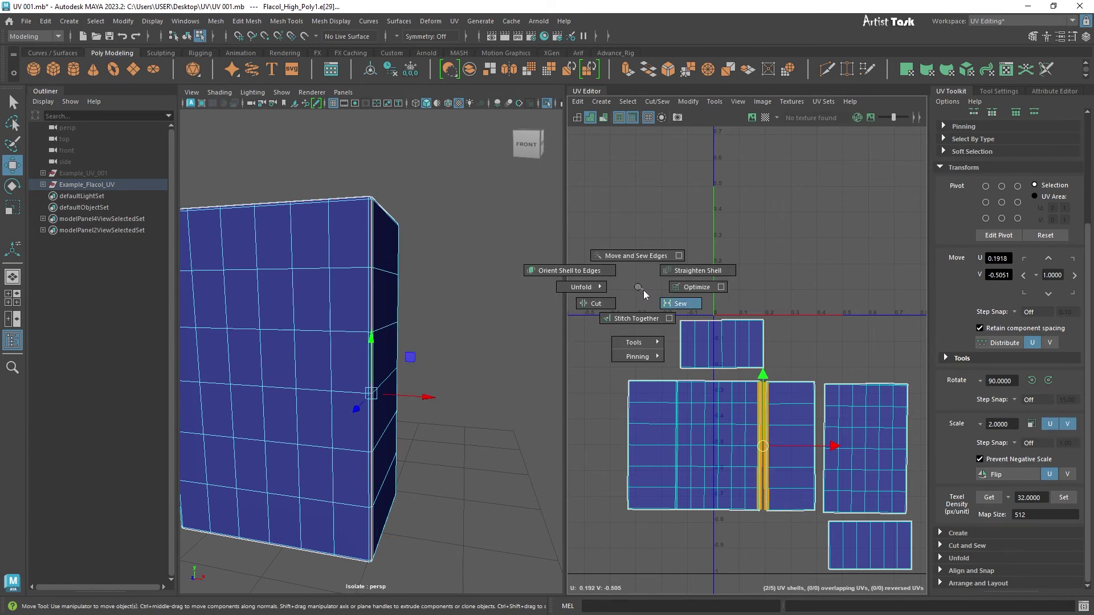
left_click(641, 258)
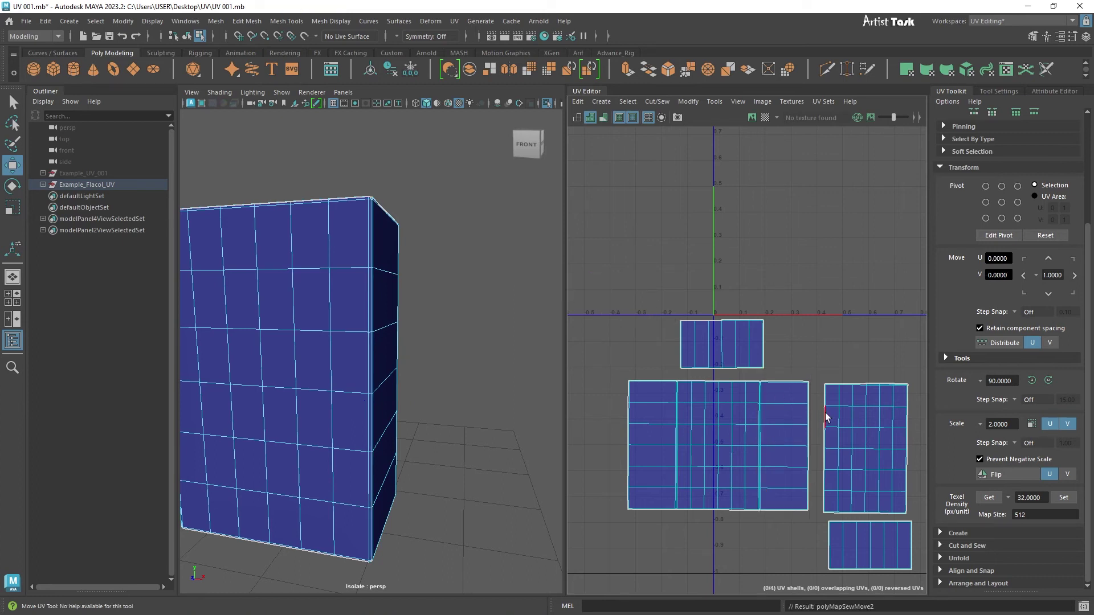
Select the full border between the right-hand side and back-face shells and join them with Move and Sew Edges
left_click(808, 399)
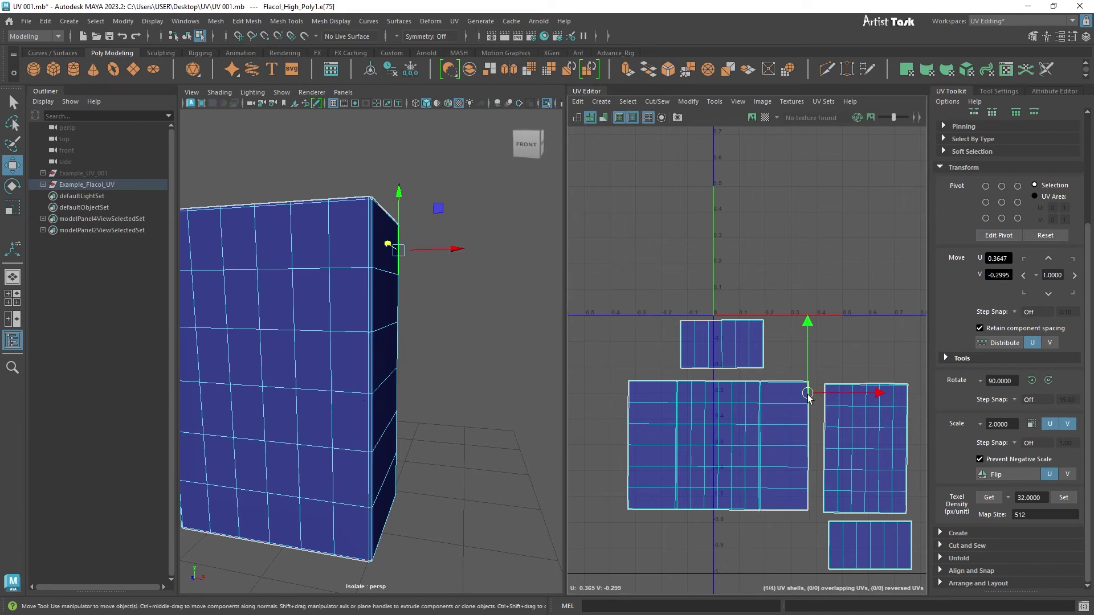
left_click(811, 496)
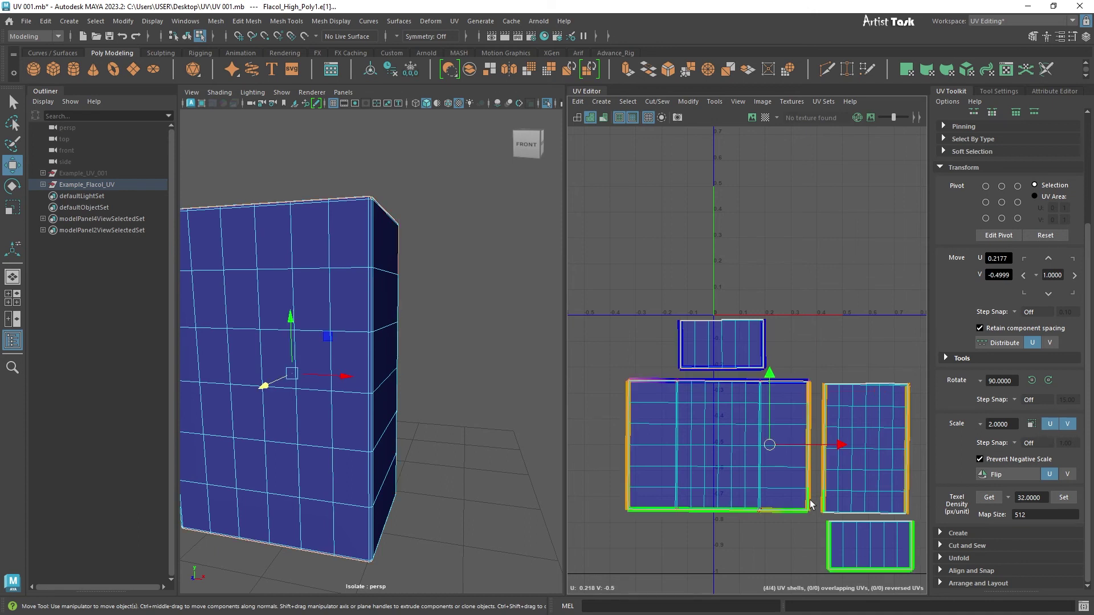
double_click(809, 401)
right_click_drag(795, 308, 801, 263, "shift")
Move the top-face UV shell down to about U 0.03, V -0.13, just above the joined strip of side faces
mouse_move(467, 381)
right_mouse_down("alt")
mouse_move(434, 373)
mouse_move(488, 387)
right_mouse_up("alt")
left_click_drag(488, 386, 513, 399, "alt")
left_click(714, 366)
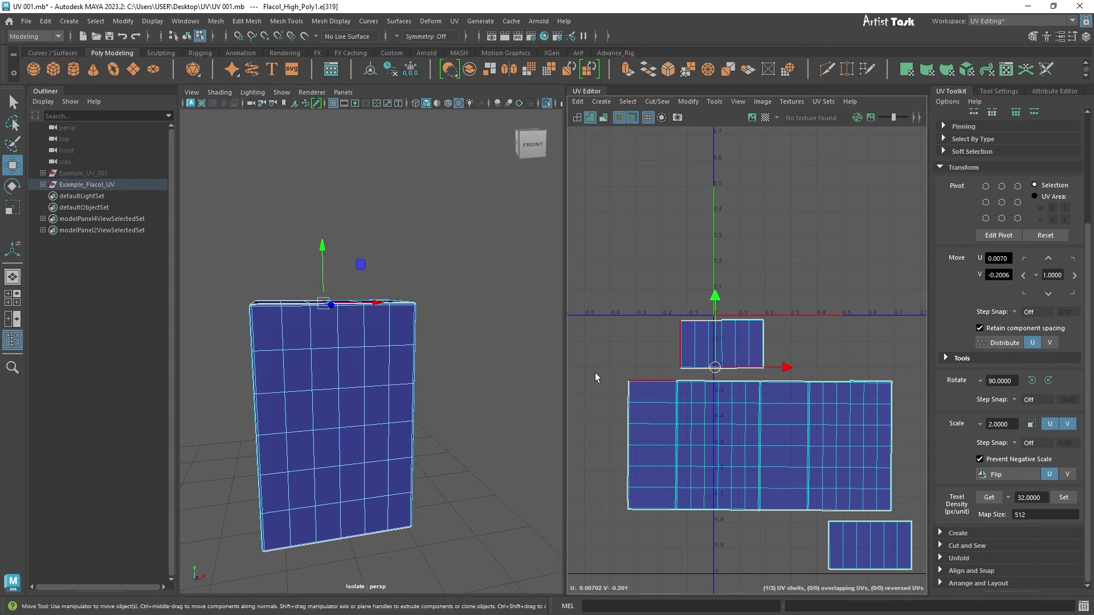
left_click_drag(413, 353, 436, 399, "alt")
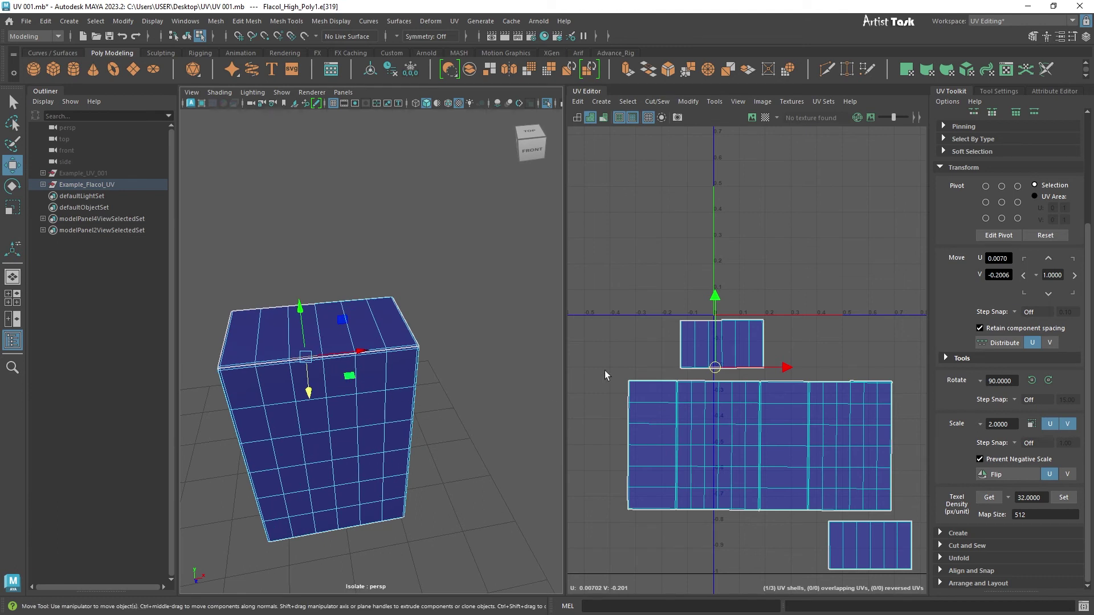
right_click_drag(748, 334, 703, 317)
left_click(720, 348)
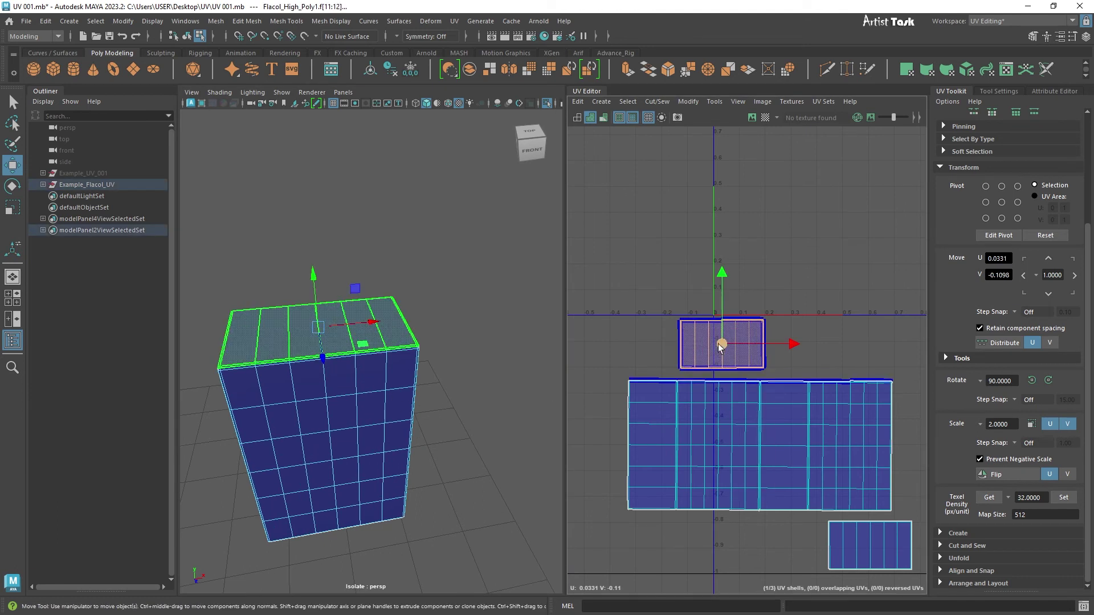
left_click_drag(722, 346, 722, 352)
right_click_drag(762, 291, 682, 293, "shift")
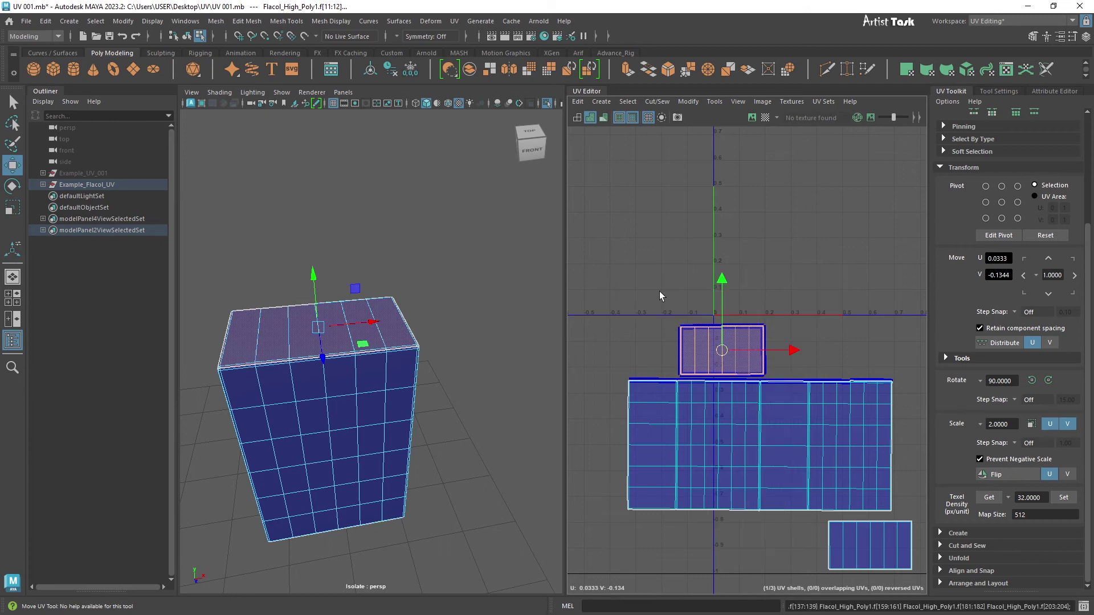
right_click_drag(720, 375, 882, 413, "alt")
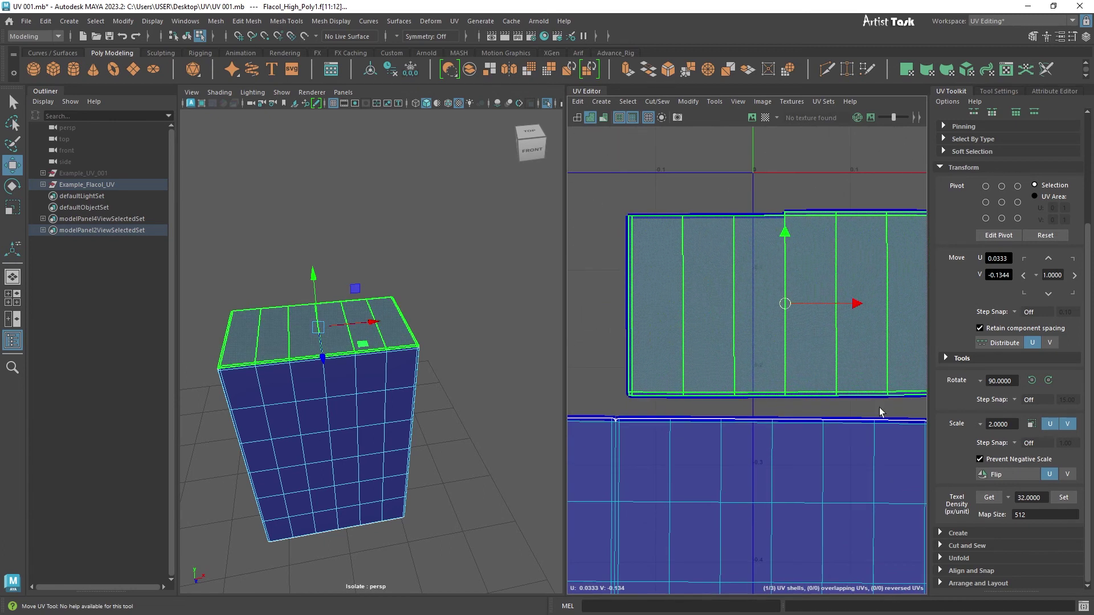
left_click(733, 191)
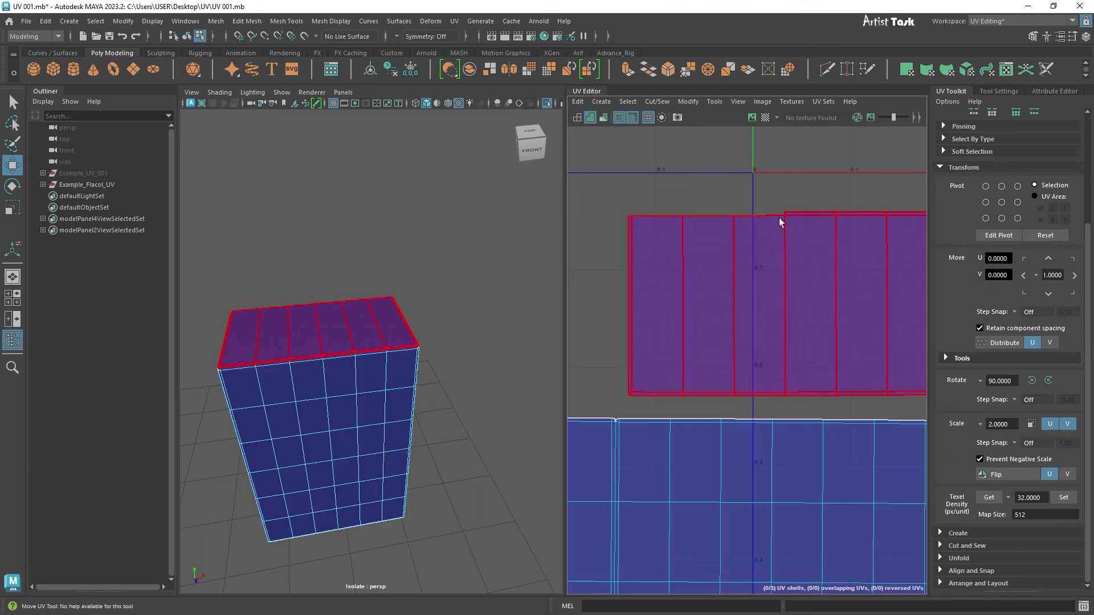
Select the full border between the top face and the back face and sew those edges together
right_click_drag(459, 354, 347, 357, "alt")
left_click_drag(347, 357, 397, 373, "alt")
right_click_drag(396, 373, 510, 381, "alt")
left_click_drag(510, 382, 457, 385, "alt")
right_click_drag(457, 386, 486, 388, "alt")
mouse_move(485, 386)
left_mouse_down("alt")
mouse_move(454, 366)
mouse_move(476, 303)
mouse_move(491, 388)
left_mouse_up("alt")
right_click_drag(395, 398, 383, 273)
left_click(374, 418)
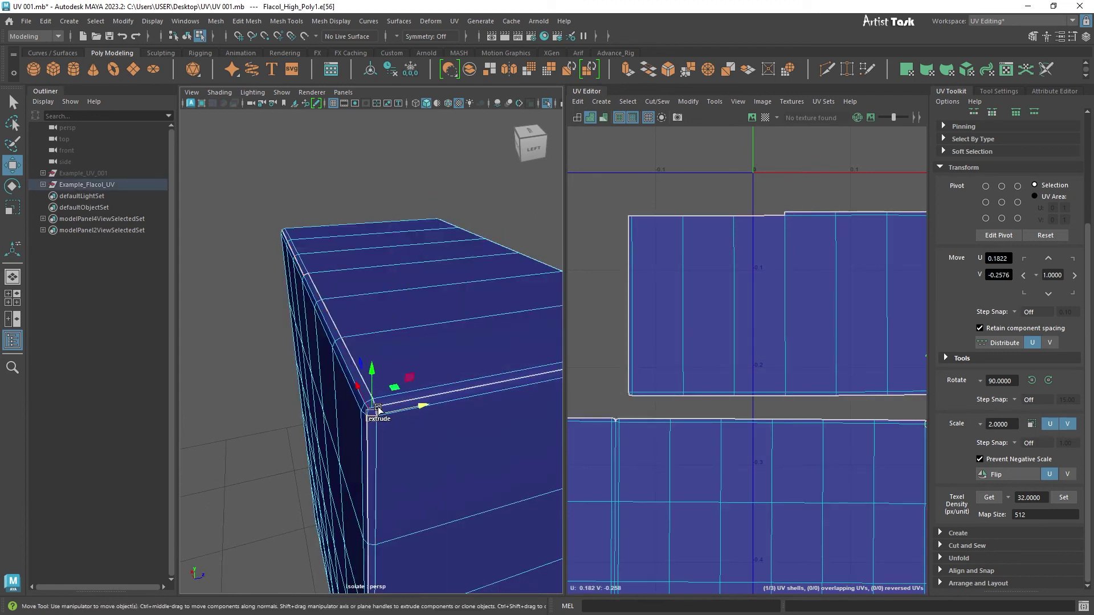
key("q")
left_click(314, 290)
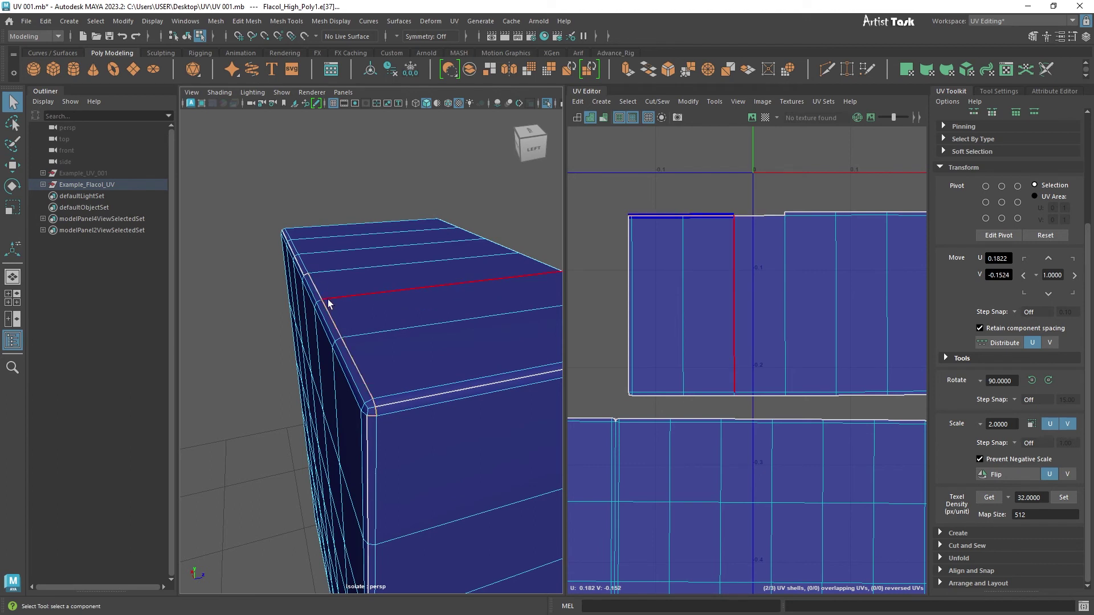
scroll(341, 307, "up", 3)
middle_click_drag(344, 310, 392, 347, "alt")
left_click(397, 335)
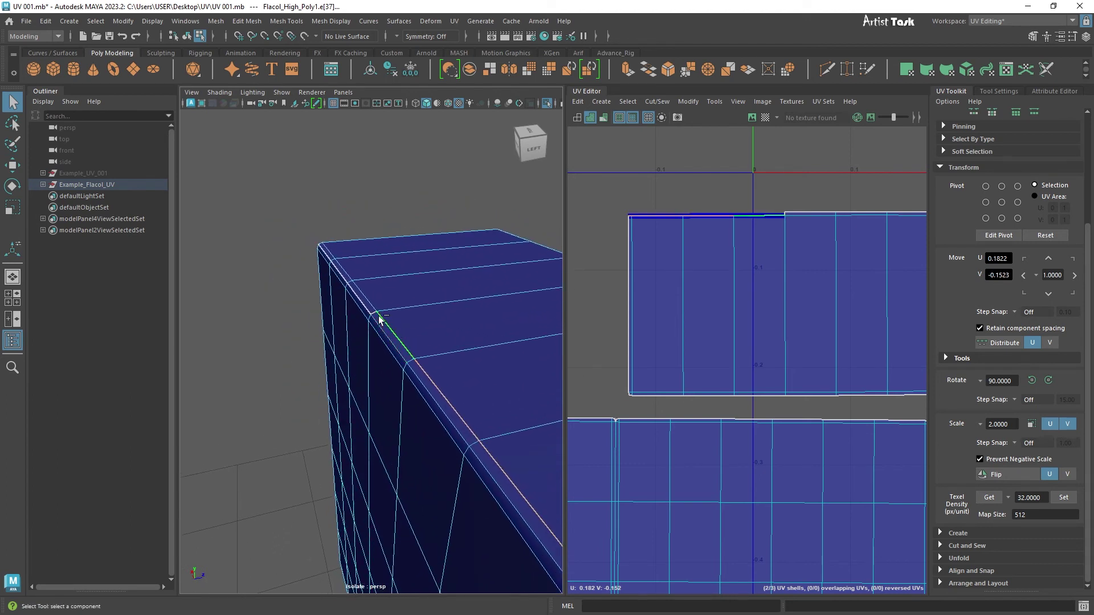
right_click_drag(628, 177, 668, 195, "shift")
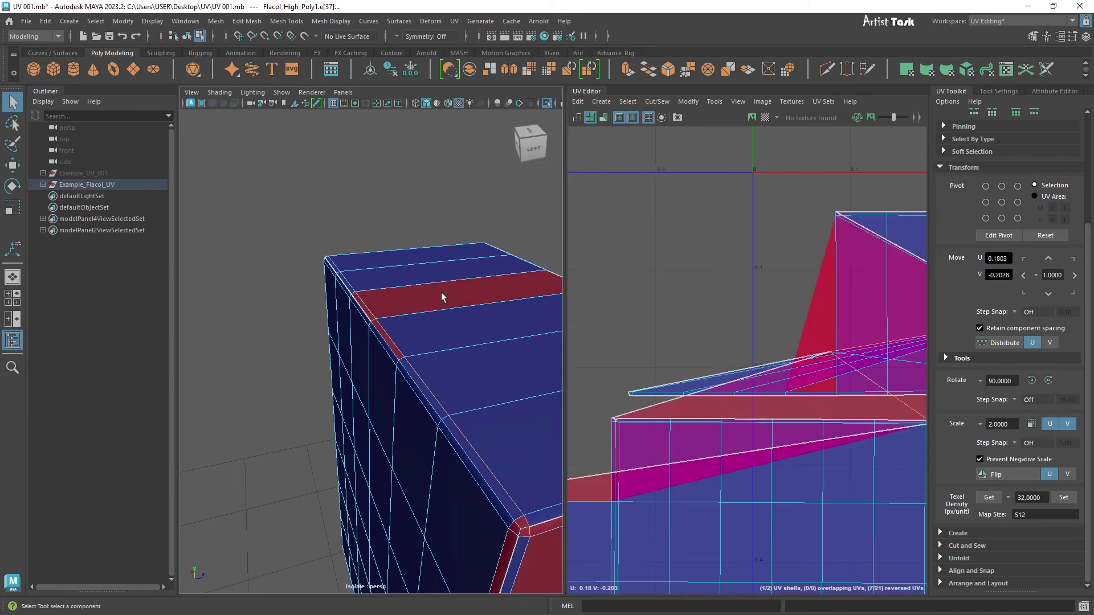
Add the remaining border edge at the top face's back corner to the selection and sew it
middle_click_drag(441, 293, 428, 245, "alt")
right_click_drag(358, 210, 358, 178)
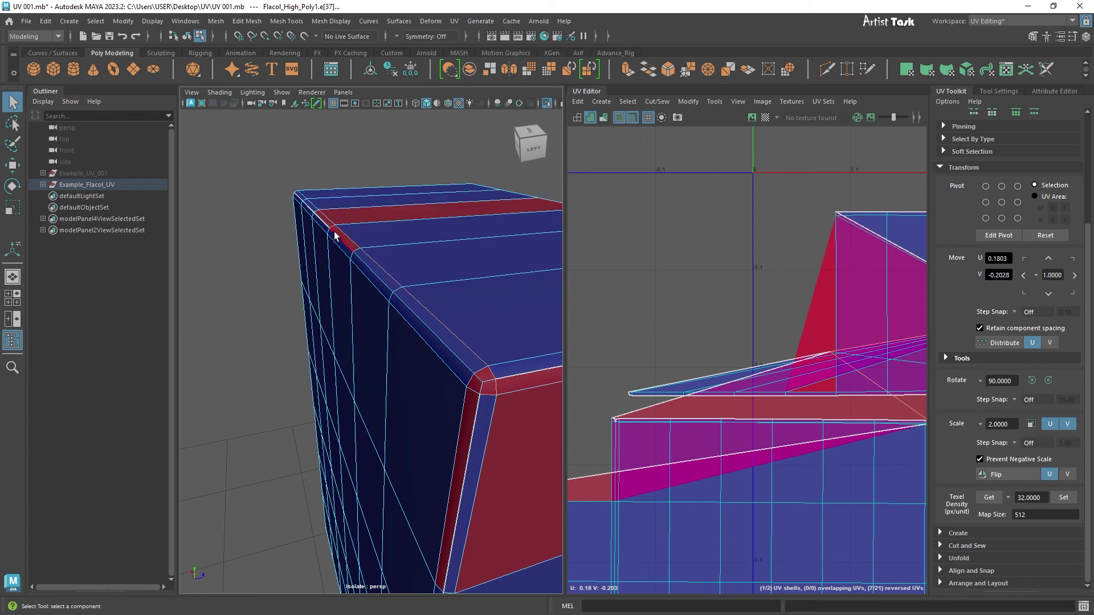
left_click(459, 358, "shift")
right_click_drag(668, 258, 688, 274, "shift")
scroll(730, 336, "down", 3)
scroll(703, 370, "down", 5)
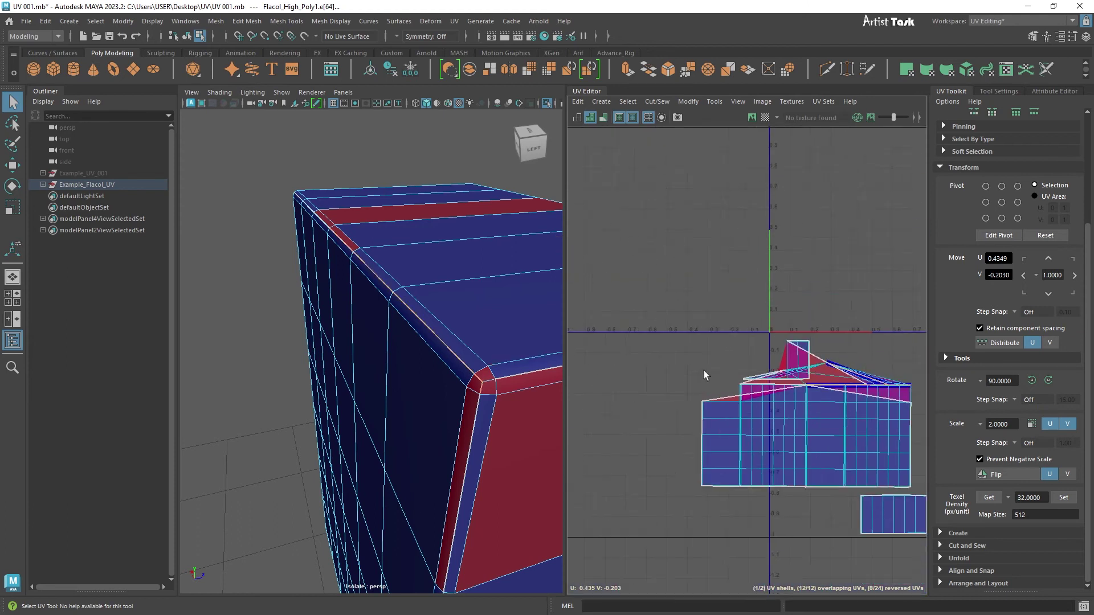
Select all UVs of the box and unfold them to clear the distortion around the sewn top face
right_click_drag(655, 265, 617, 245)
left_click_drag(605, 232, 873, 520)
right_click_drag(786, 282, 664, 277, "shift")
Select the border edges around the top face and cut them to separate it from the side-face strip
right_click_drag(833, 356, 678, 383, "alt")
right_click_drag(496, 395, 526, 399, "alt")
scroll(527, 398, "down", 4)
right_click_drag(381, 290, 380, 259)
left_click(498, 354)
right_click_drag(702, 254, 665, 270, "shift")
Move the top-face shell up and the bottom-face shell down, clear of the side-face strip
right_click_drag(708, 314, 659, 298)
left_click(698, 320)
key("w")
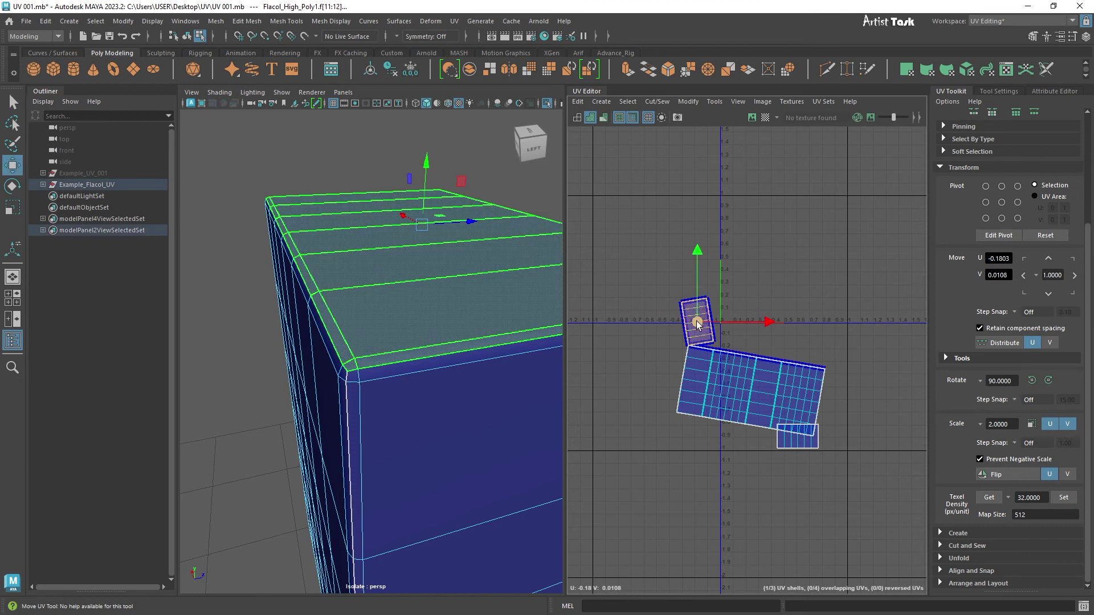
left_click_drag(699, 324, 708, 283)
left_click(790, 440)
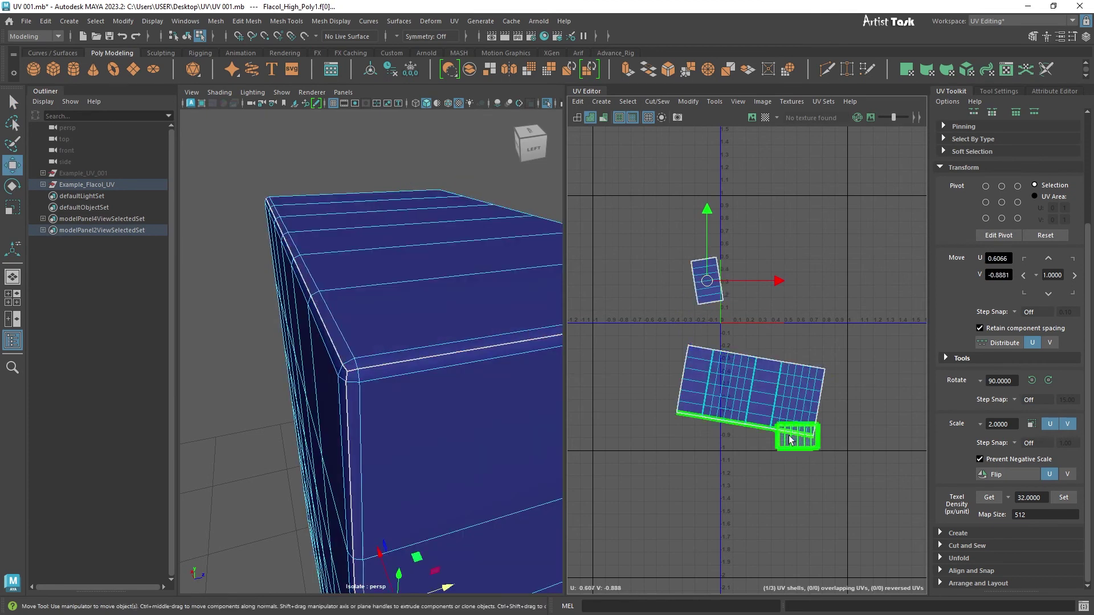
left_click(799, 445)
left_click_drag(799, 437, 835, 513)
Rotate the side-face strip about 10 degrees to level it and shift it sideways into the 0–1 U range
left_click(794, 418)
key("e")
left_click_drag(816, 379, 812, 369)
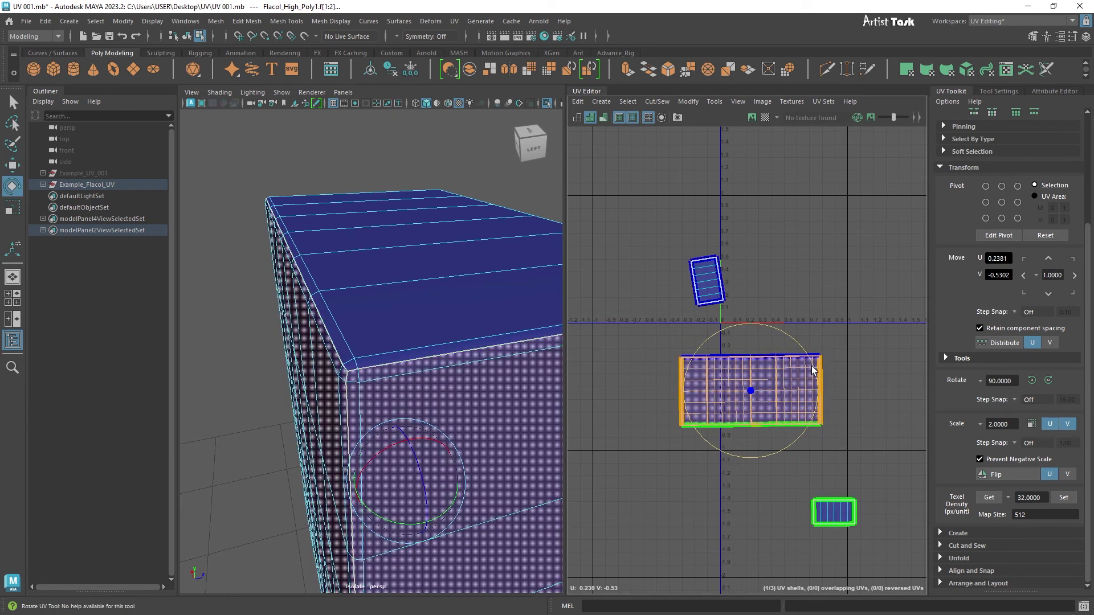
key("w")
left_click_drag(750, 393, 778, 392)
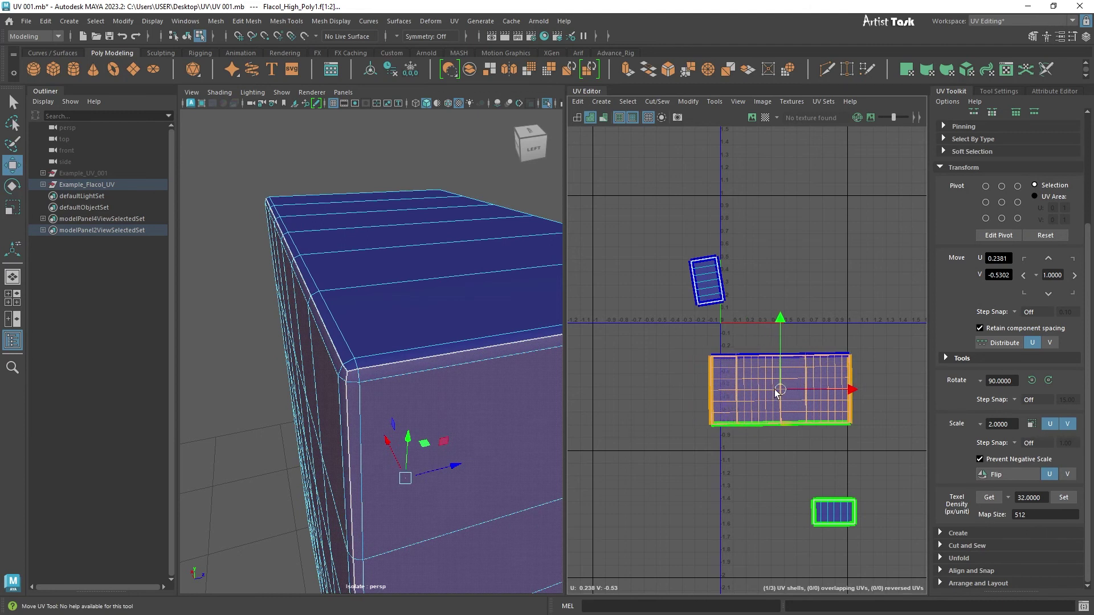
Select all three UV shells and lay them out within the 0–1 tile
left_click_drag(872, 550, 660, 228)
right_click(642, 201, "shift")
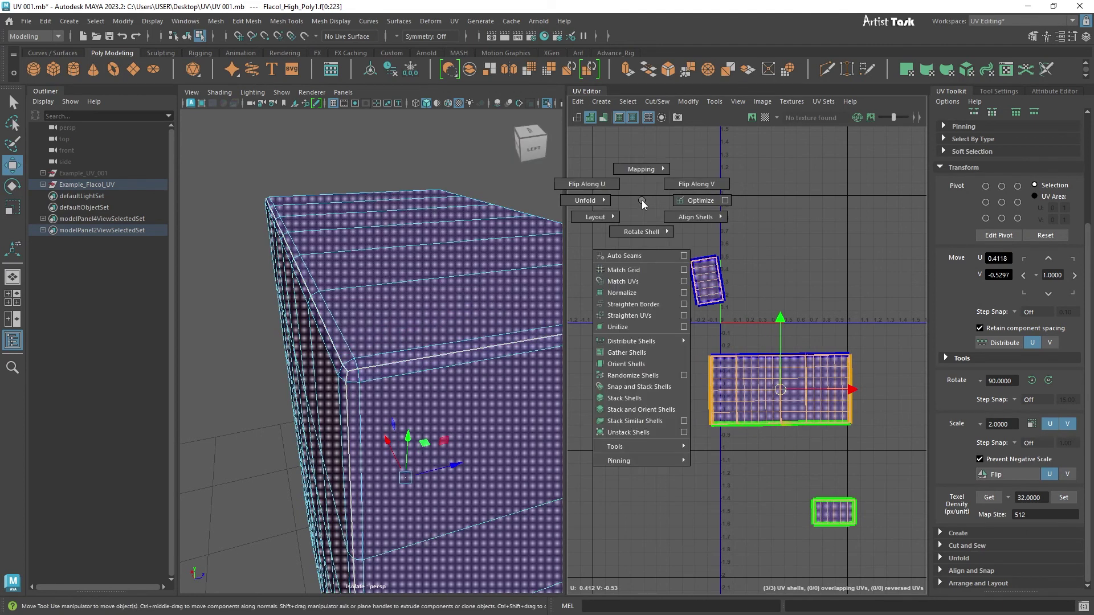
right_click_drag(593, 220, 525, 233, "shift")
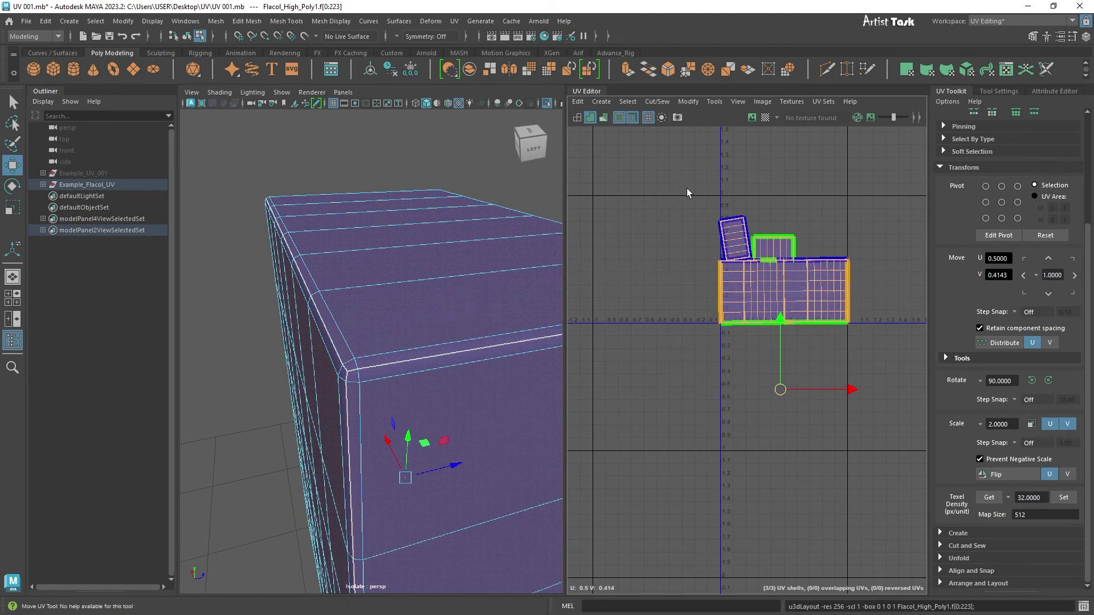
Spread the top-face and bottom-face shells apart above the side-face strip
left_click(777, 253)
left_click_drag(778, 251, 738, 227)
left_click(652, 193)
left_click(735, 239)
Facing the front of the box, rotate the top-face shell about 90 degrees so its long sides run horizontally
scroll(425, 417, "down", 5)
left_click_drag(336, 396, 467, 408, "alt")
left_click_drag(326, 420, 428, 420, "alt")
scroll(440, 428, "up", 3)
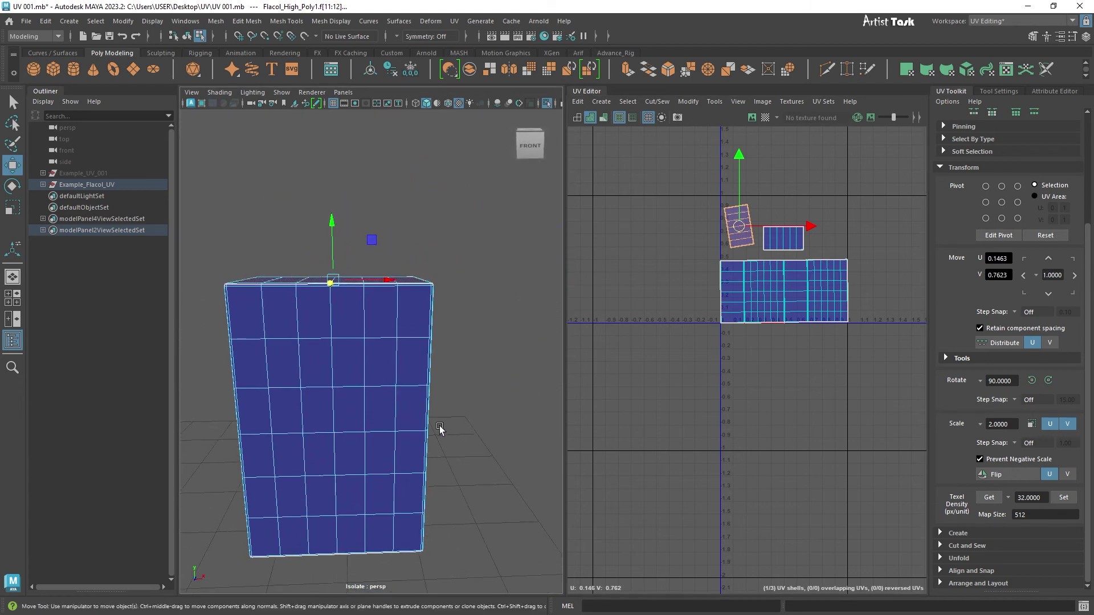
scroll(440, 429, "up", 2)
key("e")
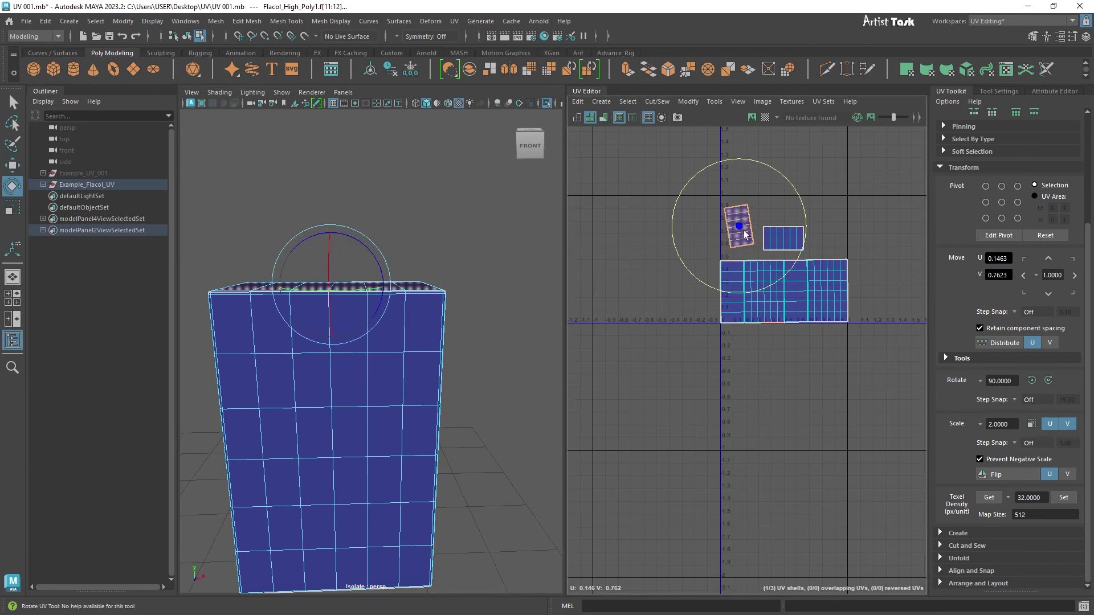
left_click_drag(790, 199, 713, 175)
Check the top-face shell's edges against the box and rotate the shell about 180 degrees
right_click_drag(749, 216, 731, 225)
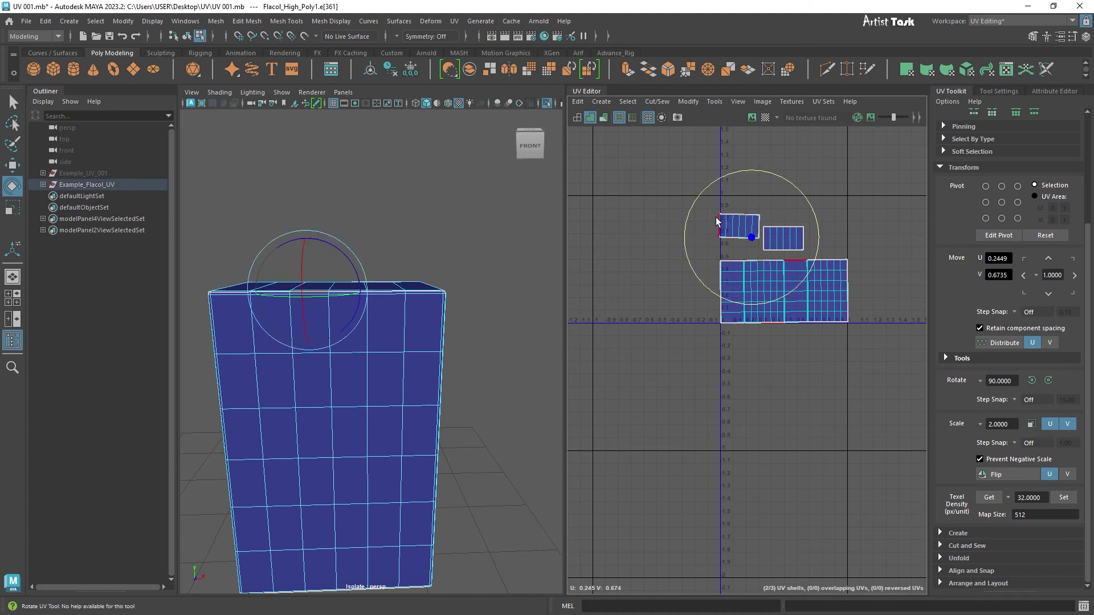
right_click_drag(742, 227, 713, 203)
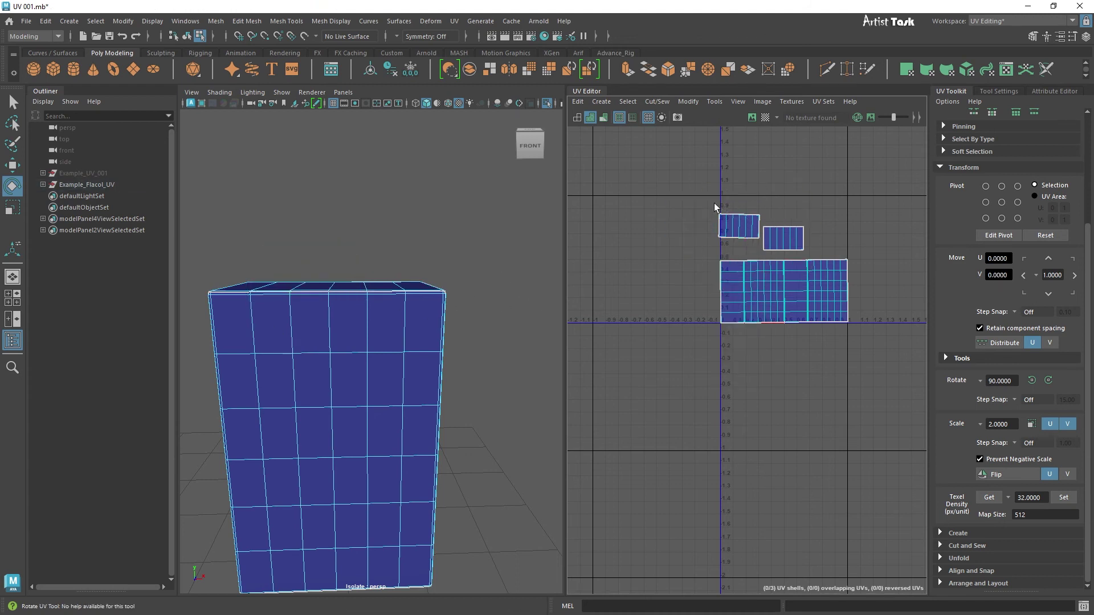
left_click_drag(801, 191, 693, 245)
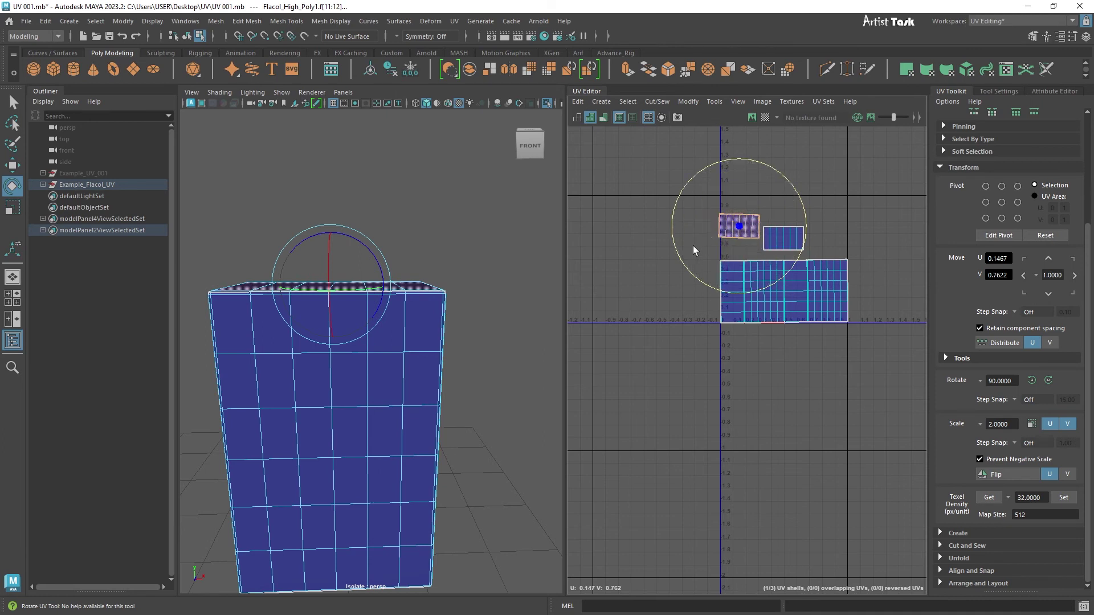
Check which box edges the borders of the top-face and bottom-face shells correspond to
key("w")
right_click_drag(744, 225, 736, 205)
left_click(721, 228)
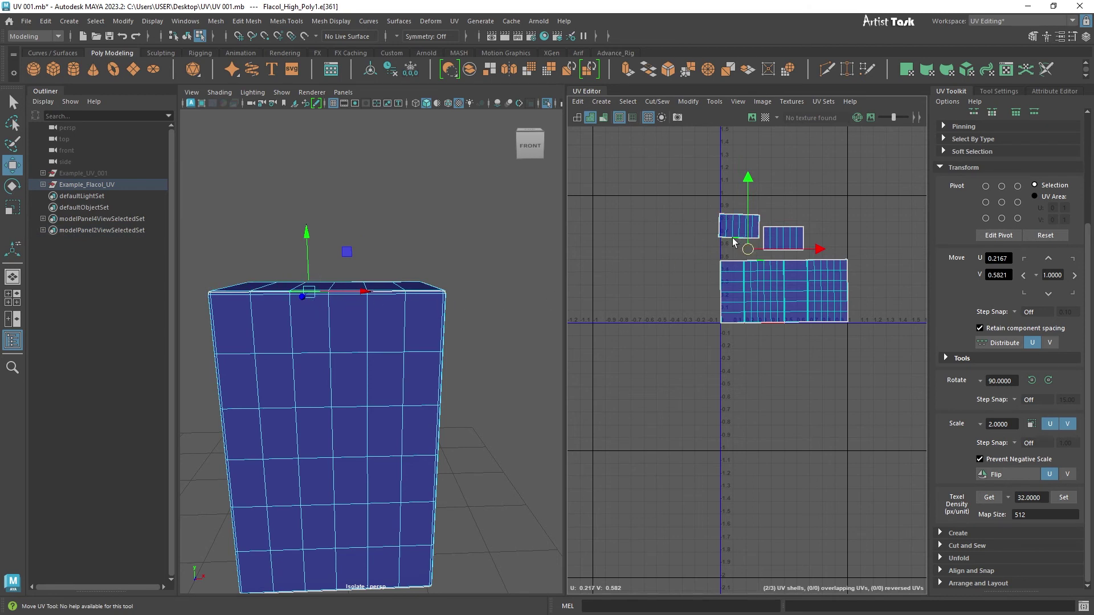
left_click(784, 238)
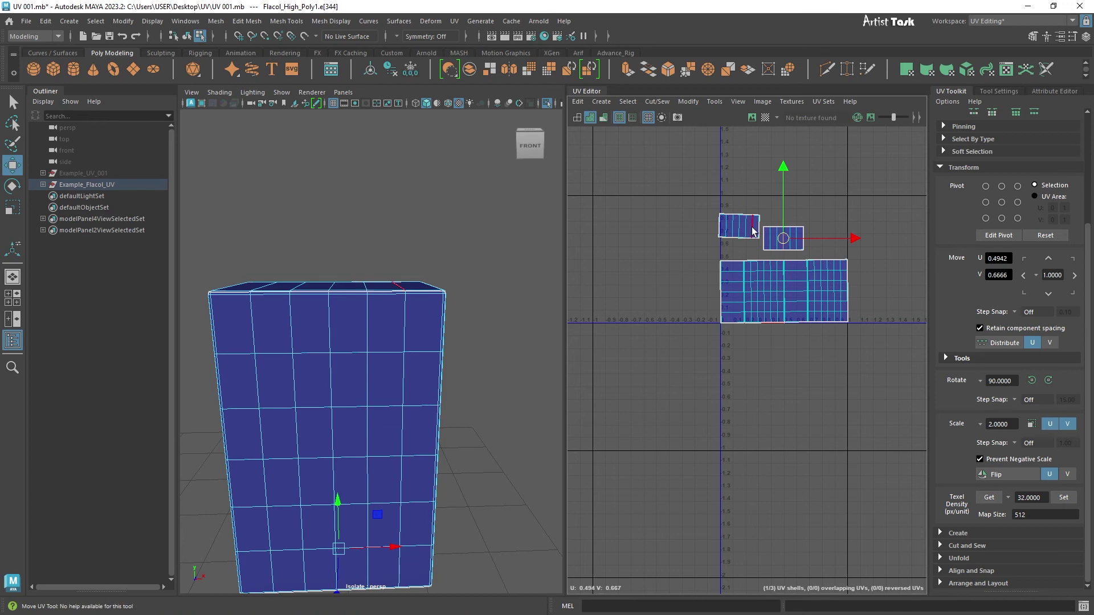
left_click(783, 255)
scroll(432, 408, "down", 3)
left_click_drag(432, 408, 459, 354, "alt")
right_click(776, 242)
left_click(746, 230)
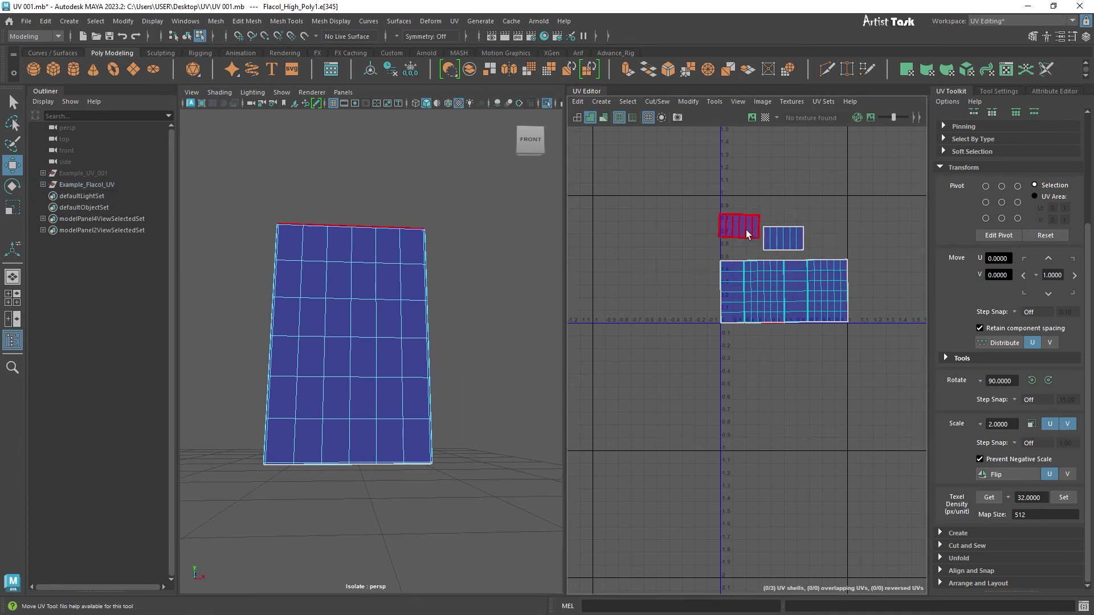
Rotate the bottom-face shell about 180 degrees and place it directly below the back-face columns of the strip
left_click(783, 234)
key("e")
mouse_move(845, 209)
left_mouse_down()
mouse_move(731, 175)
mouse_move(692, 220)
mouse_move(688, 289)
left_mouse_up()
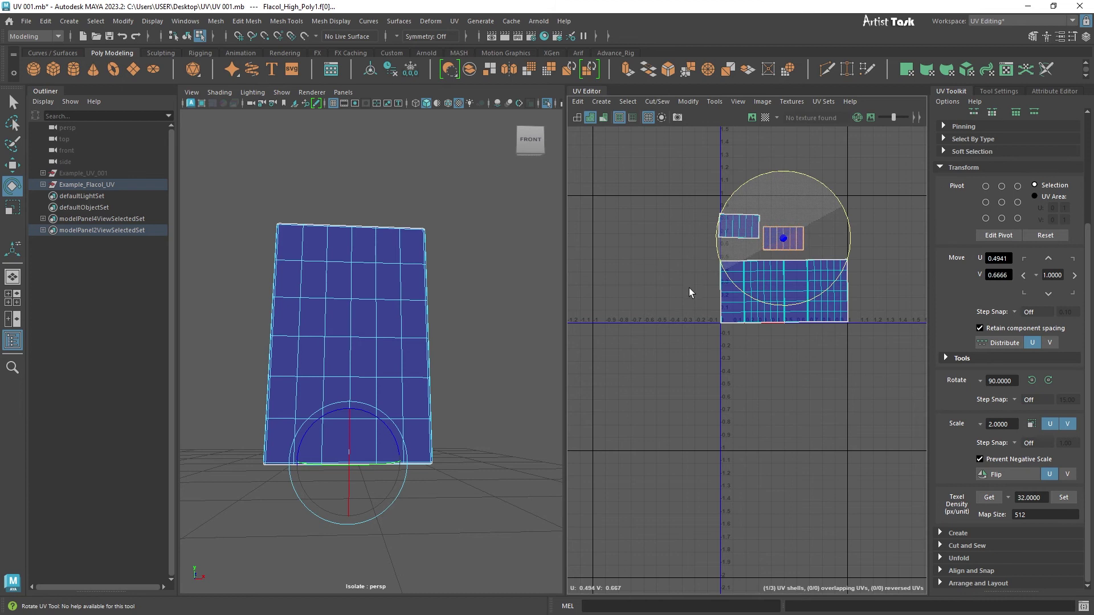
key("w")
left_click_drag(788, 241, 833, 337)
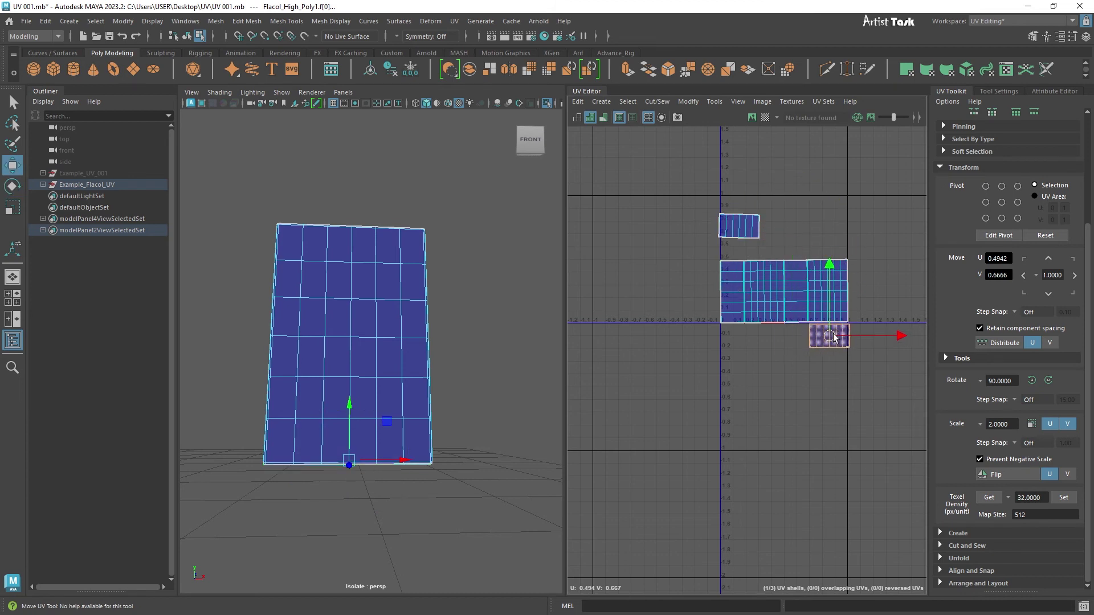
Move the top-face shell directly above the front-face columns of the strip, at about U 0.33, V 0.59
left_click(739, 226)
key("e")
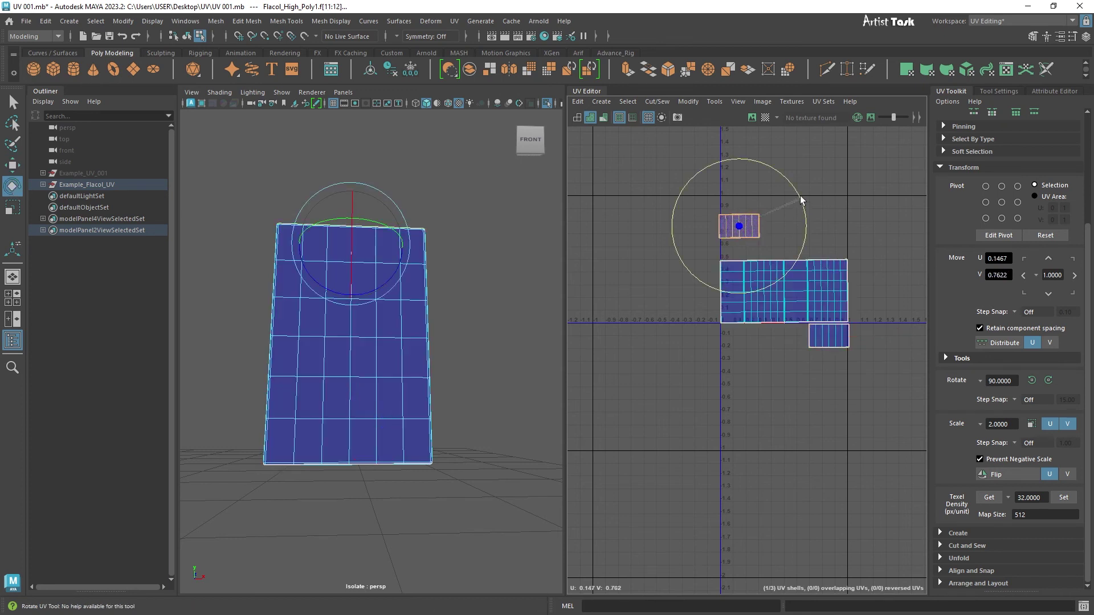
key("w")
left_click_drag(741, 232, 764, 251)
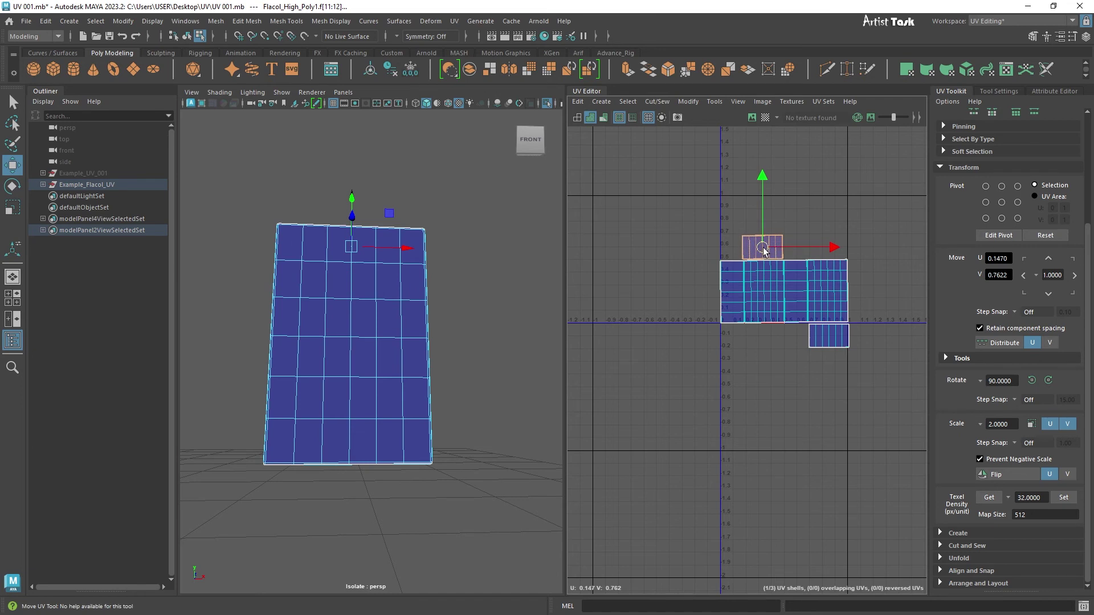
left_click(792, 356)
Examine how the top-face and bottom-face shells line up with the side-face strip
scroll(764, 348, "up", 5)
middle_click_drag(738, 311, 676, 386, "alt")
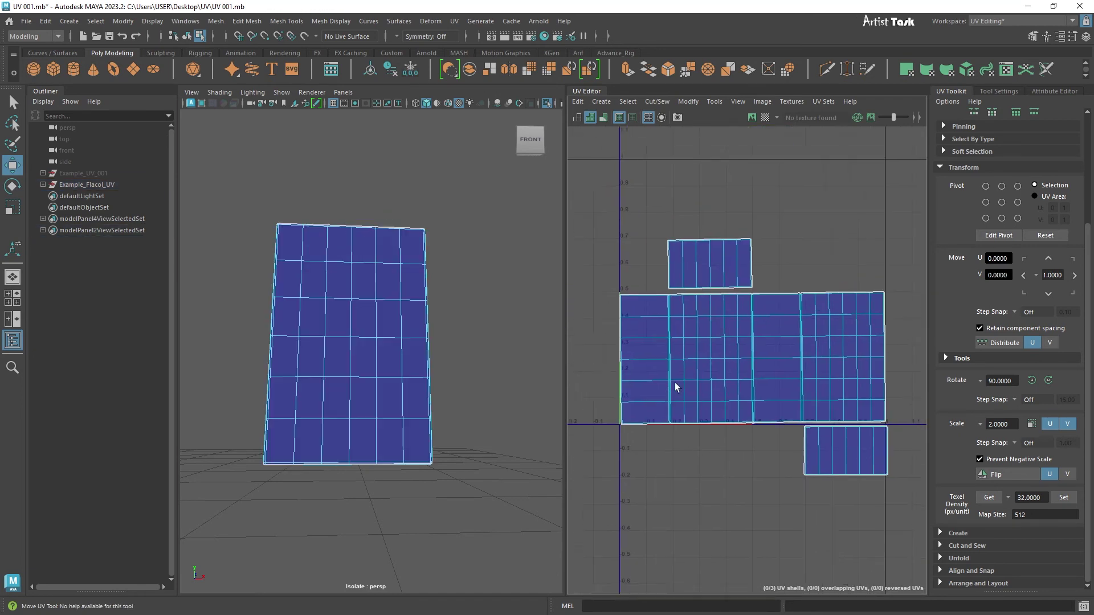
scroll(677, 386, "up", 3)
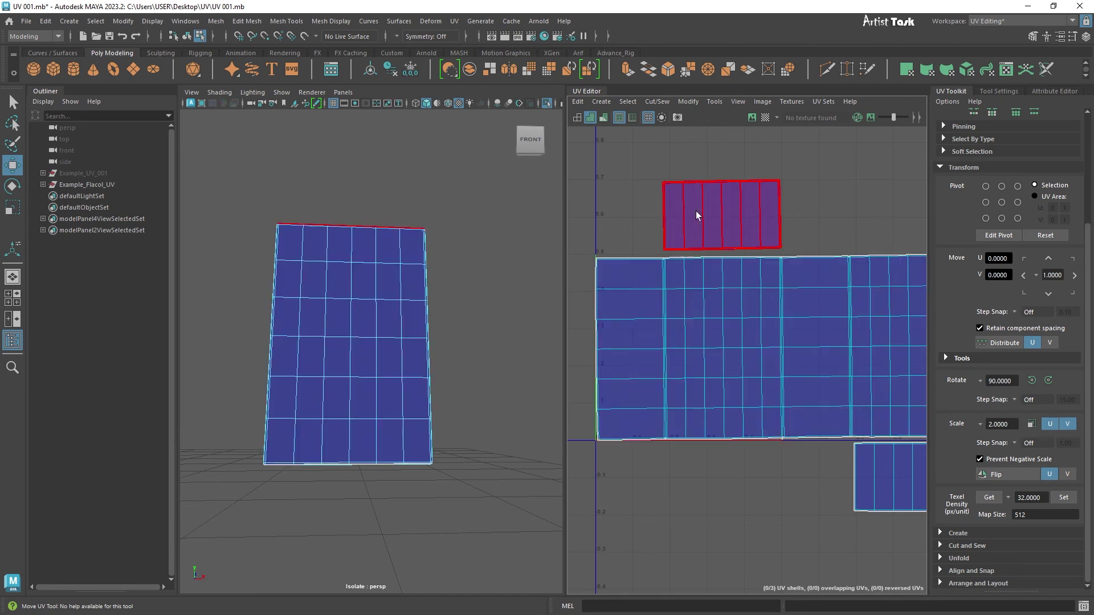
right_click_drag(721, 267, 912, 307, "alt")
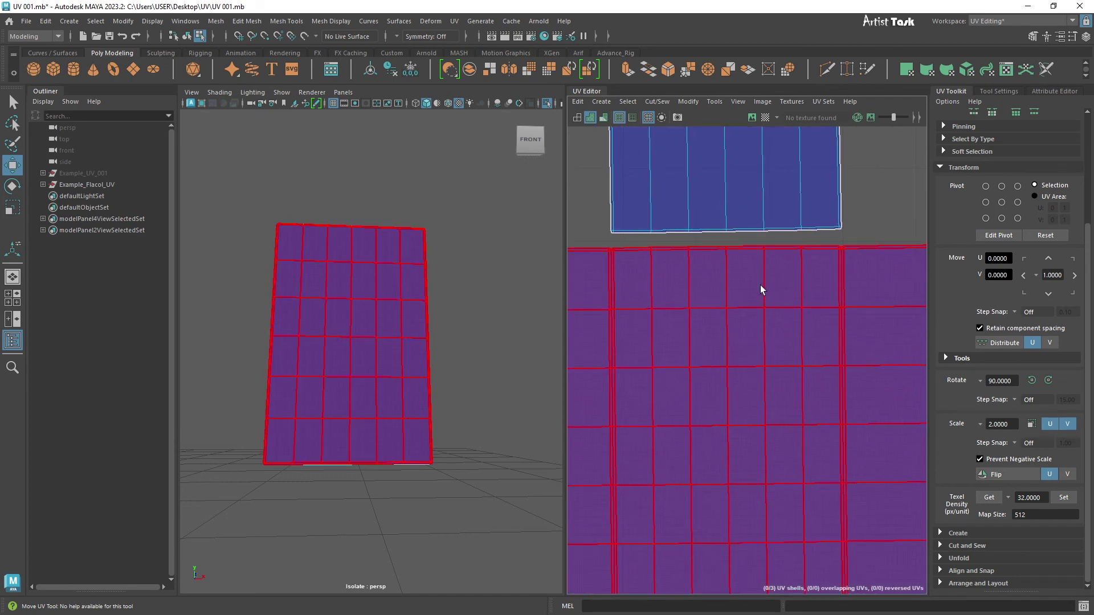
right_click_drag(792, 365, 589, 311, "alt")
right_click_drag(798, 387, 737, 369, "alt")
middle_click_drag(807, 384, 733, 349, "alt")
right_click_drag(795, 374, 760, 362, "alt")
middle_click_drag(796, 365, 823, 341, "alt")
right_click_drag(823, 341, 786, 365, "alt")
Move all shells to the middle of the 0–1 tile, scale them down slightly and rotate them slightly to straighten the layout
left_click_drag(870, 478, 608, 178)
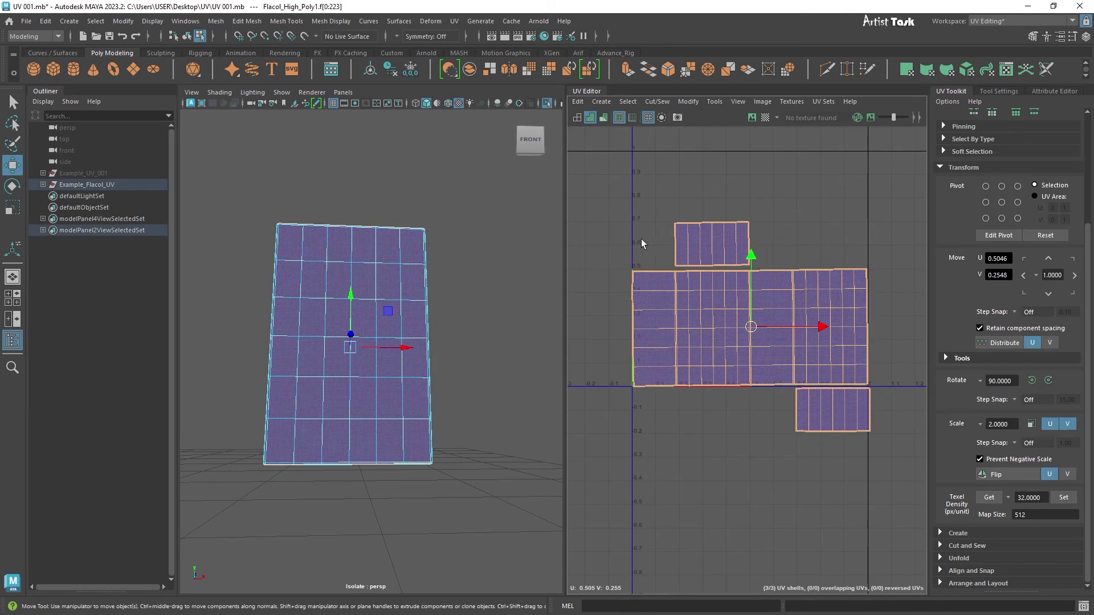
left_click_drag(750, 326, 751, 284)
key("r")
left_click_drag(751, 270, 748, 268)
key("w")
key("e")
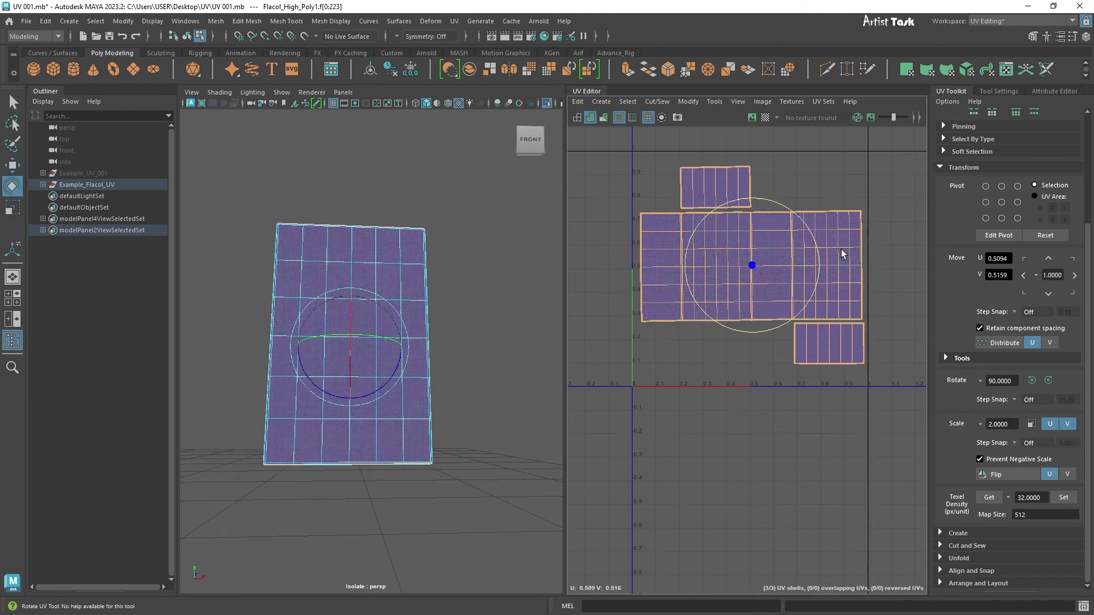
left_click_drag(815, 249, 815, 251)
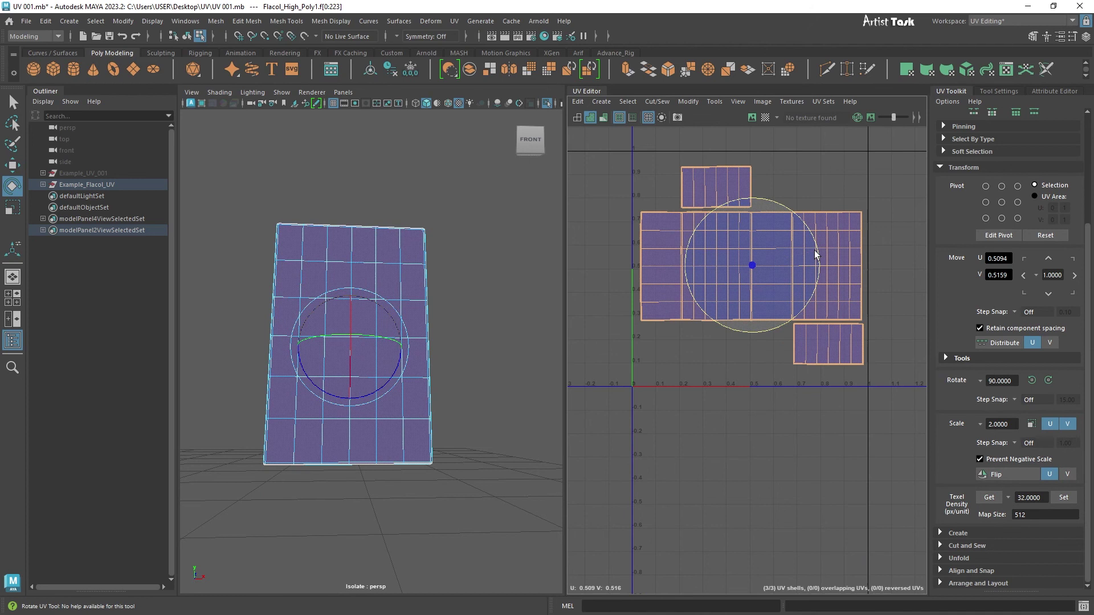
Rotate the top-face shell slightly to straighten it above the strip
left_click(880, 285)
left_click(741, 191)
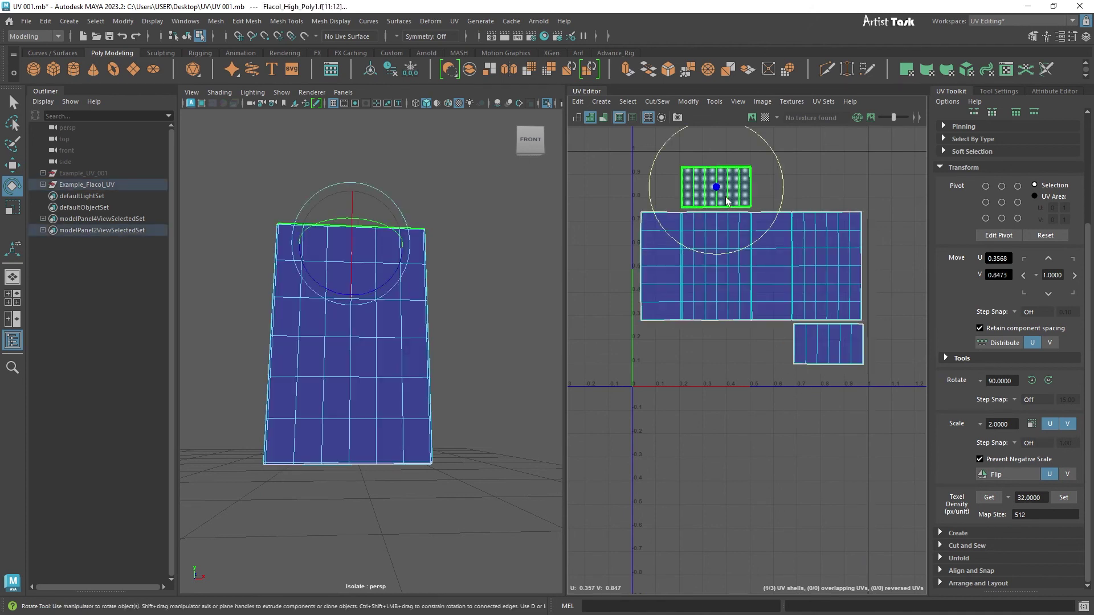
left_click_drag(779, 188, 782, 189)
key("w")
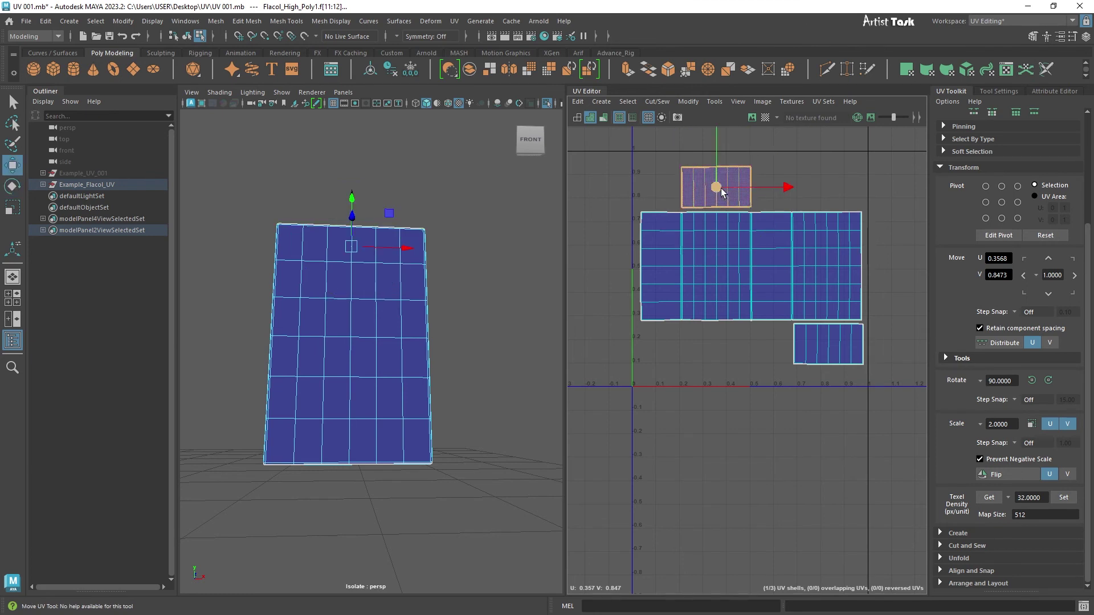
Switch the box back to object mode and turn on the checker pattern
left_click(717, 372)
scroll(364, 340, "down", 8)
left_click_drag(340, 343, 342, 370, "alt")
right_click_drag(381, 337, 439, 277)
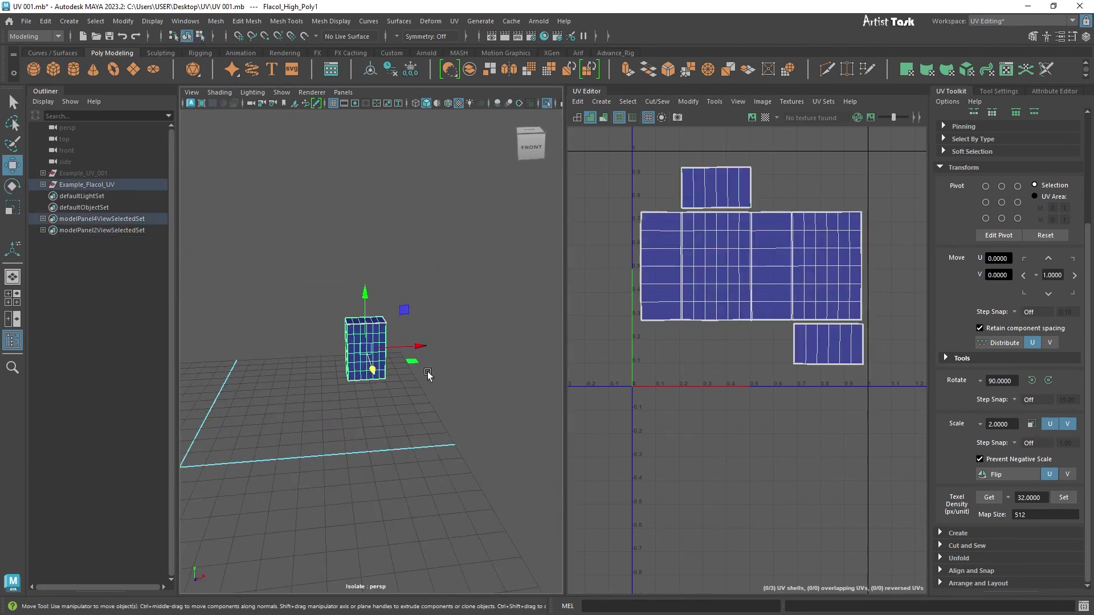
right_click_drag(434, 403, 491, 410, "alt")
middle_click_drag(474, 395, 449, 411, "alt")
right_click_drag(450, 411, 573, 447, "alt")
left_click(765, 117)
Inspect the checkered box, then end its isolation to view it with the whole row of example boxes
left_click_drag(482, 413, 430, 363, "alt")
right_click_drag(487, 361, 410, 348, "alt")
middle_click_drag(410, 348, 484, 311, "alt")
right_click_drag(484, 311, 417, 315, "alt")
key("ctrl+1")
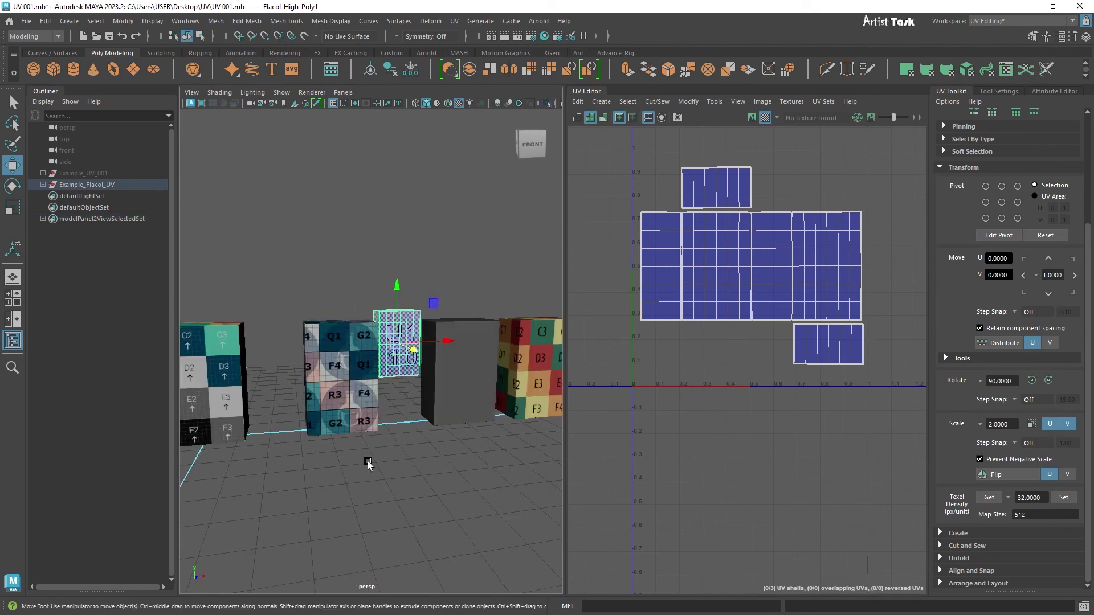
right_click_drag(367, 460, 276, 425, "alt")
left_click_drag(276, 425, 329, 437, "alt")
right_click_drag(330, 437, 456, 463, "alt")
middle_click_drag(456, 460, 436, 389, "alt")
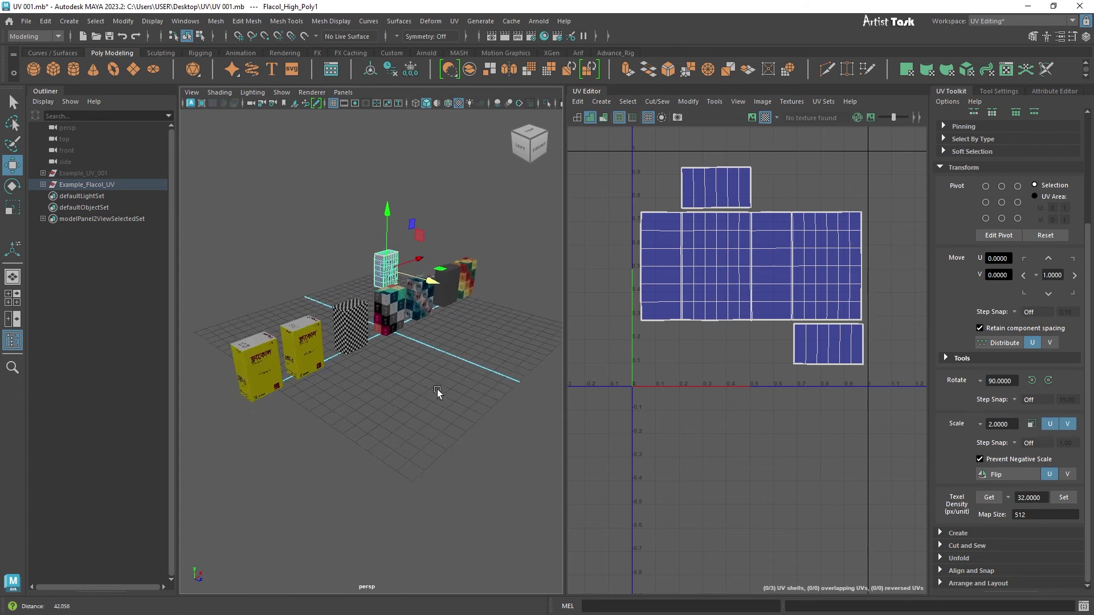
Select the unwrapped practice box standing in front of the row of example boxes and hide it
right_click_drag(437, 388, 484, 402, "alt")
left_click(250, 408)
right_click_drag(346, 441, 283, 423, "alt")
left_click_drag(283, 422, 435, 425, "alt")
right_click_drag(435, 425, 467, 411, "alt")
middle_click_drag(467, 411, 456, 444, "alt")
right_click_drag(456, 444, 464, 434, "alt")
left_click(248, 356)
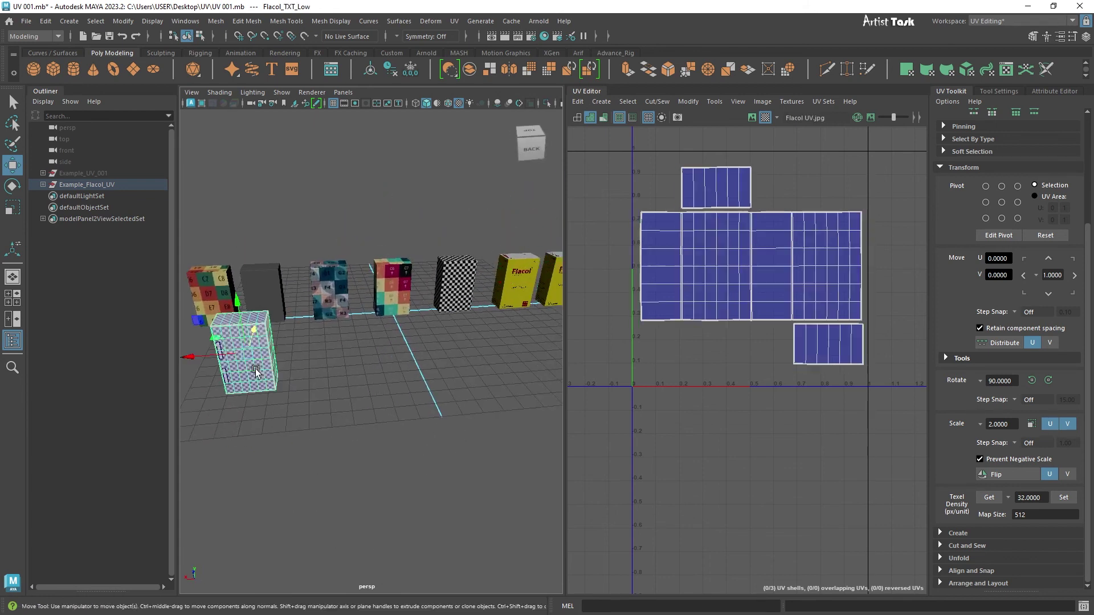
key("ctrl+h")
left_click_drag(336, 402, 356, 401, "alt")
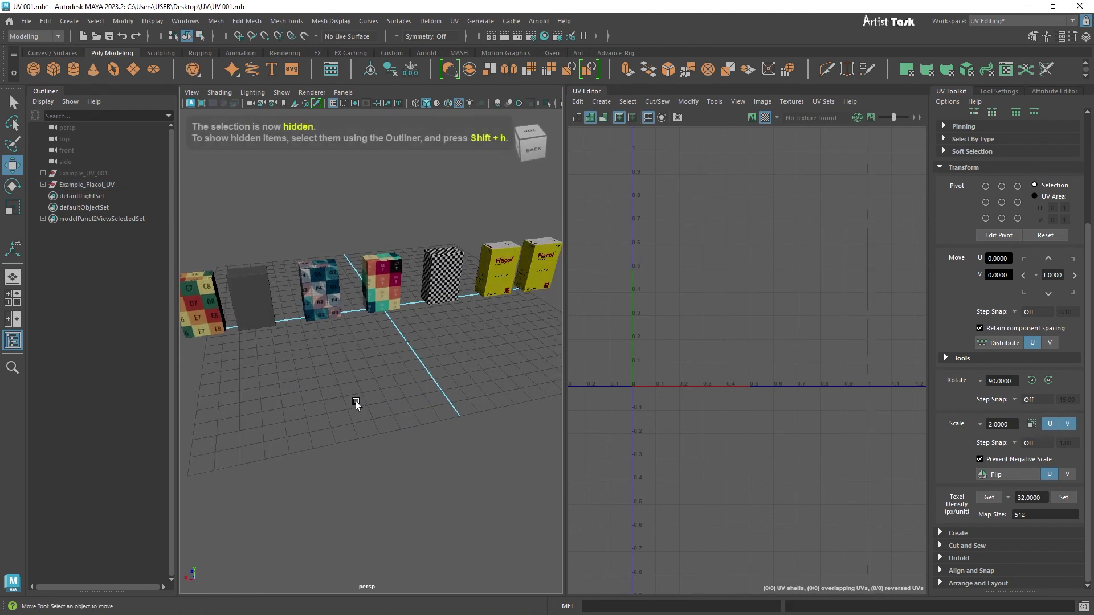
Select the textured Flacol box beside the black-and-white checkered one and open the UV Snapshot options
right_click_drag(418, 390, 378, 375, "alt")
middle_click_drag(378, 374, 394, 421, "alt")
right_click_drag(421, 421, 451, 417, "alt")
left_click_drag(412, 423, 377, 402, "alt")
left_click(451, 367)
right_click_drag(459, 399, 473, 460, "alt")
middle_click_drag(473, 460, 374, 465, "alt")
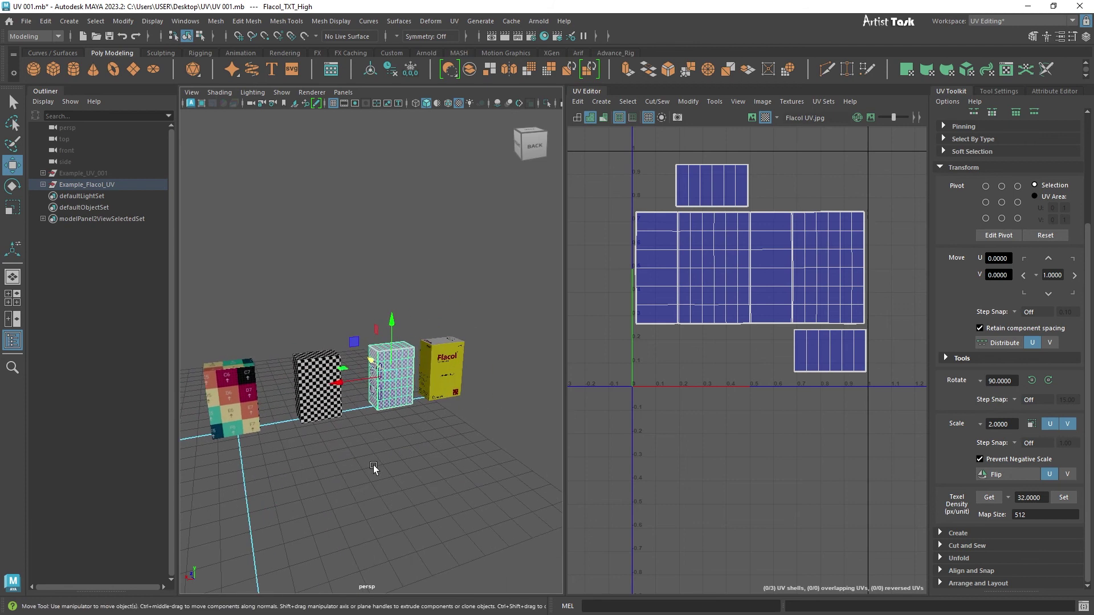
right_click_drag(374, 464, 457, 477, "alt")
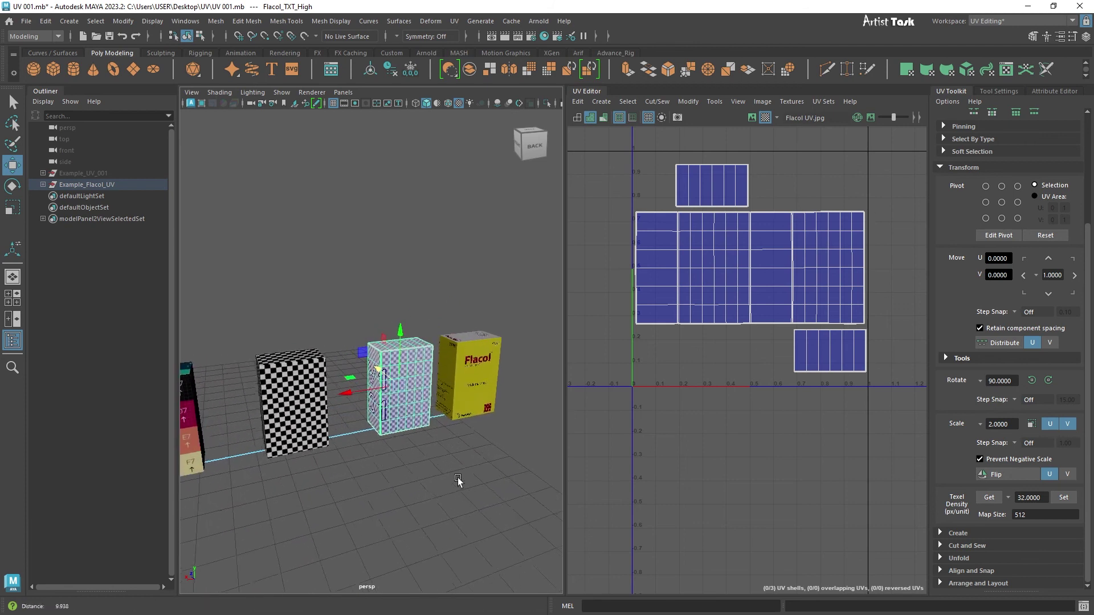
left_click(676, 118)
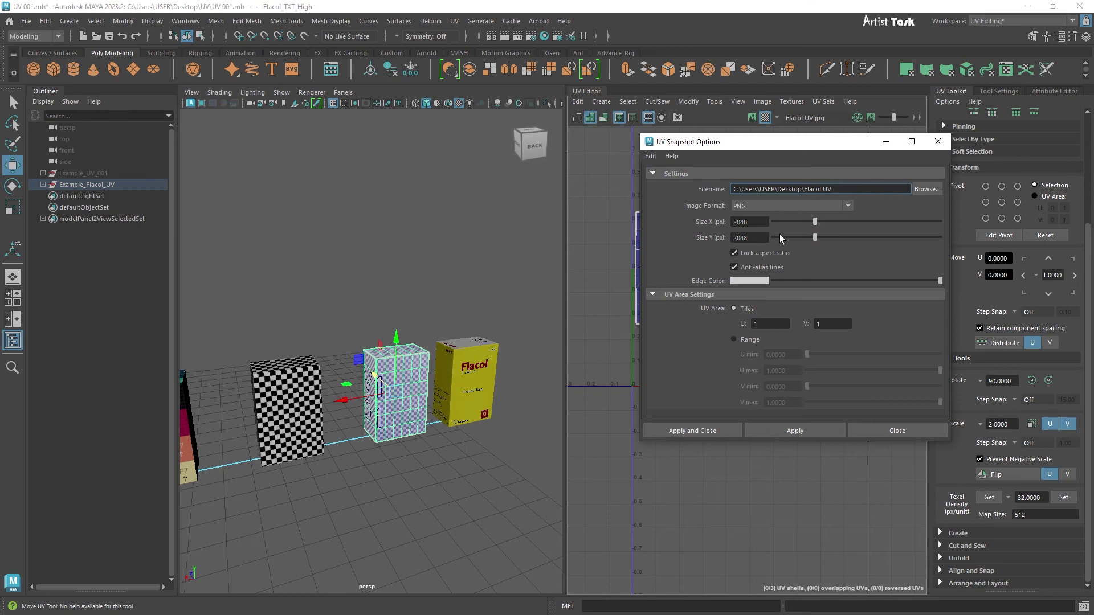
Set the snapshot size to 2048 px, review the save location and available image formats, and keep PNG
mouse_move(815, 221)
left_mouse_down()
mouse_move(835, 221)
mouse_move(797, 220)
mouse_move(821, 215)
mouse_move(810, 214)
left_mouse_up()
left_click(753, 218)
type("2048")
key("Return")
left_click(919, 191)
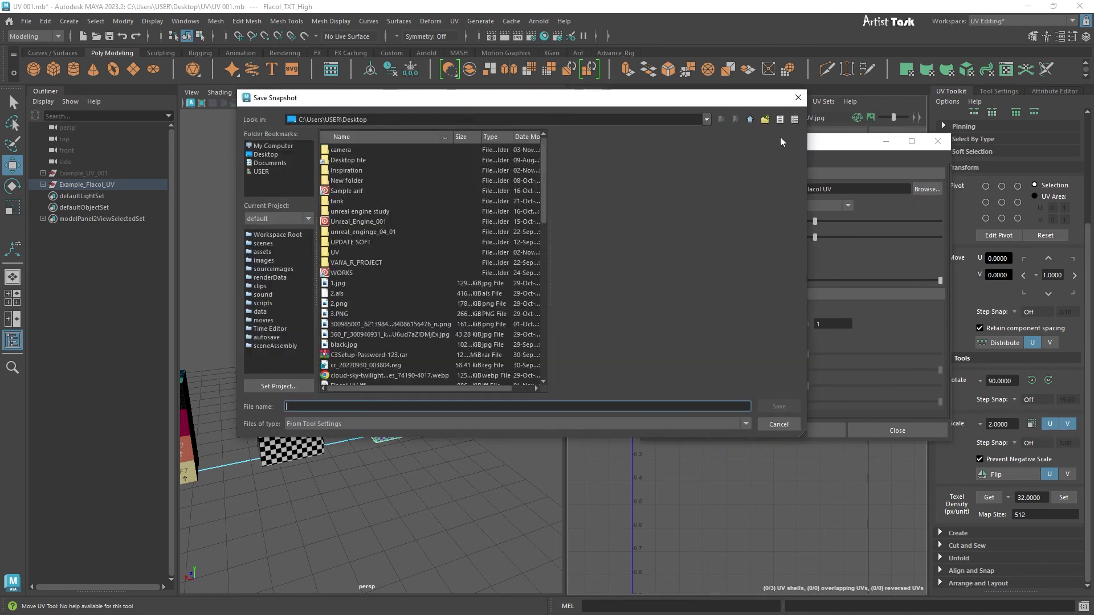
left_click(797, 98)
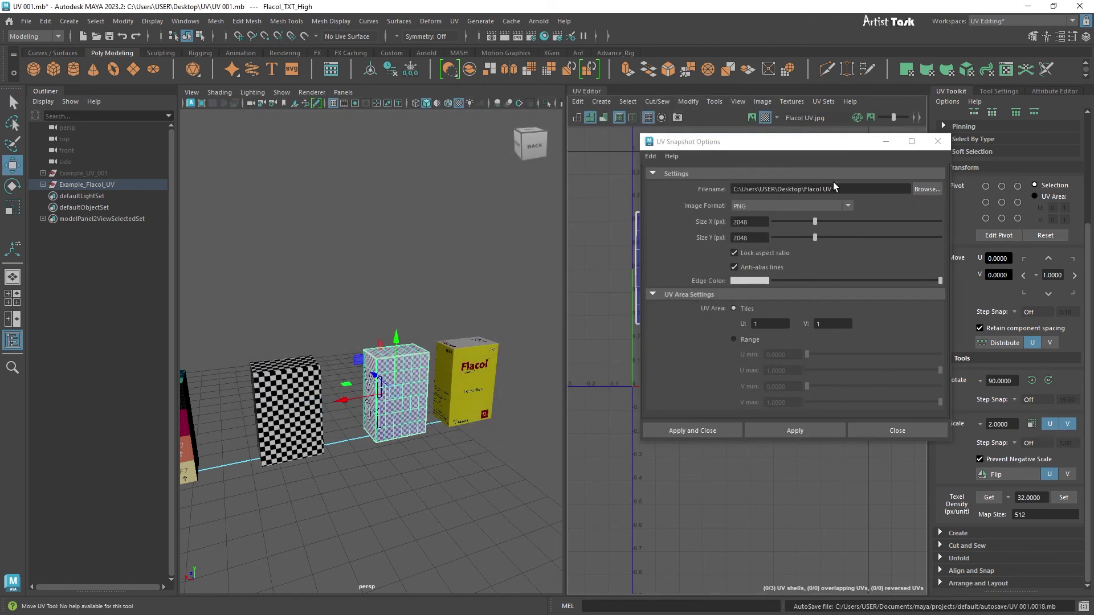
left_click(852, 207)
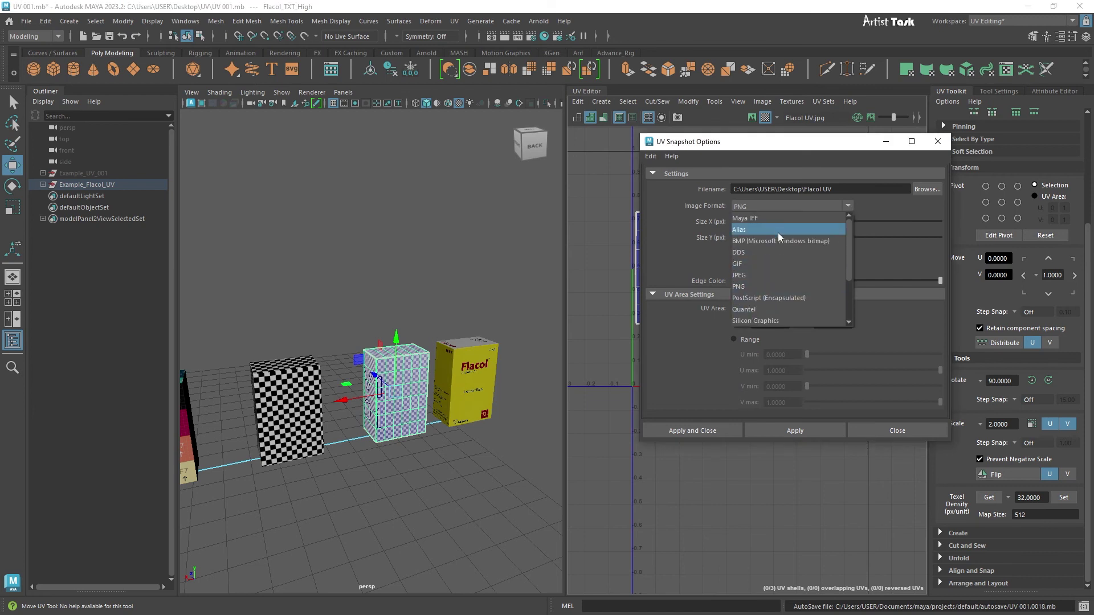
left_click(890, 220)
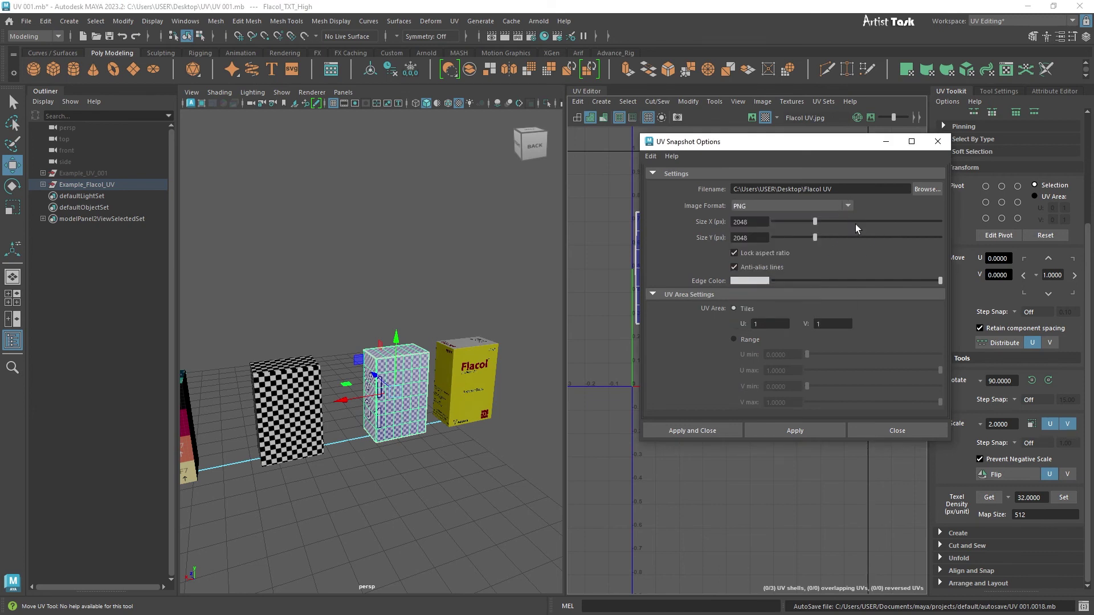
Rename the snapshot file Flacol 333 UV and move the options window clear of the UV layout
left_click(836, 190)
type("V")
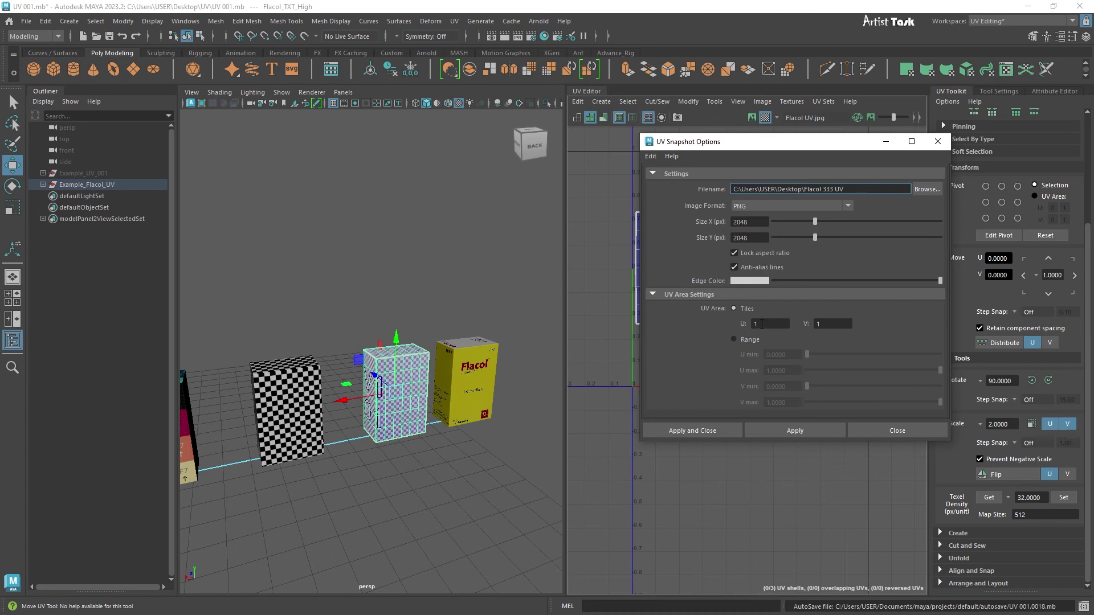
left_click_drag(812, 142, 953, 168)
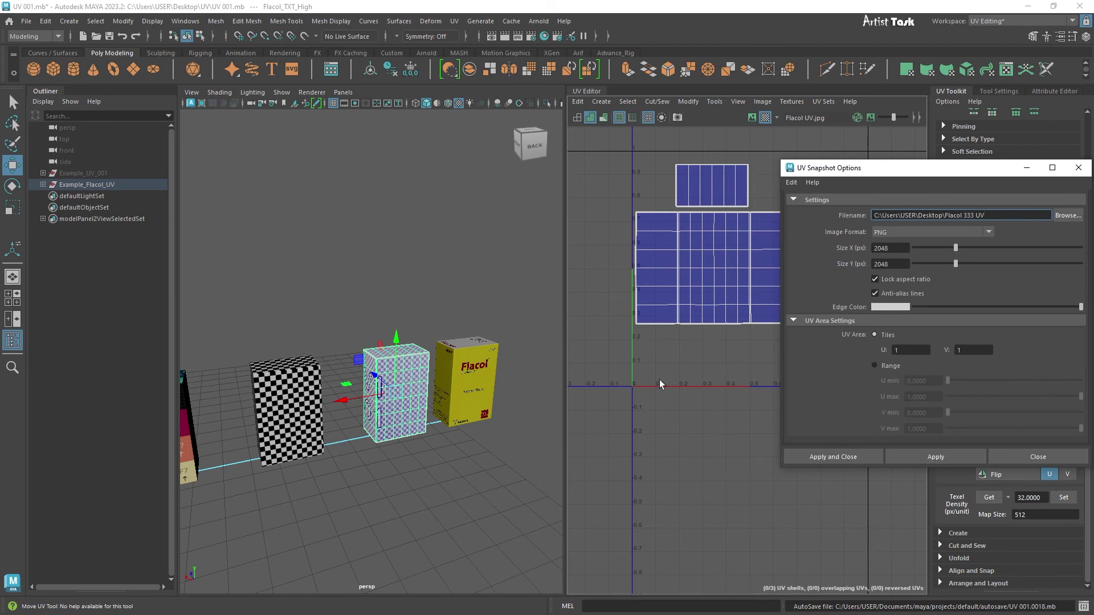
Check how the shells sit within the 0–1 tile, then return the box to object mode
scroll(659, 379, "down", 4)
right_click_drag(632, 353, 613, 342)
left_click_drag(773, 413, 673, 273)
right_click_drag(621, 225, 572, 203)
left_click(398, 350)
right_click_drag(410, 371, 424, 328)
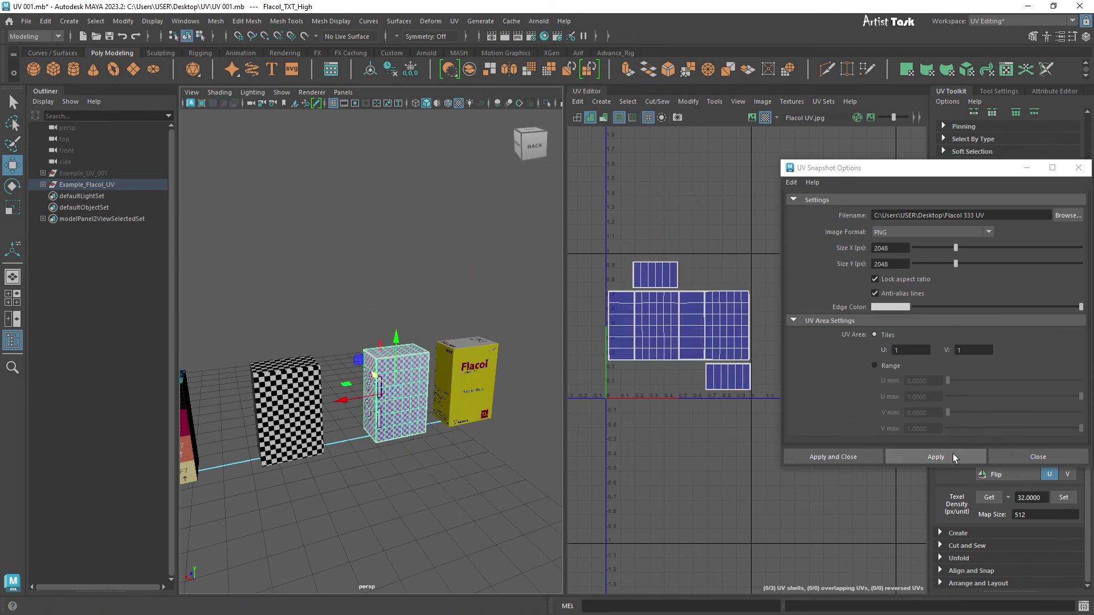
Export the UV snapshot to the Desktop as Flacol 333 UV in PNG format
left_click(935, 456)
left_click_drag(1003, 169, 945, 168)
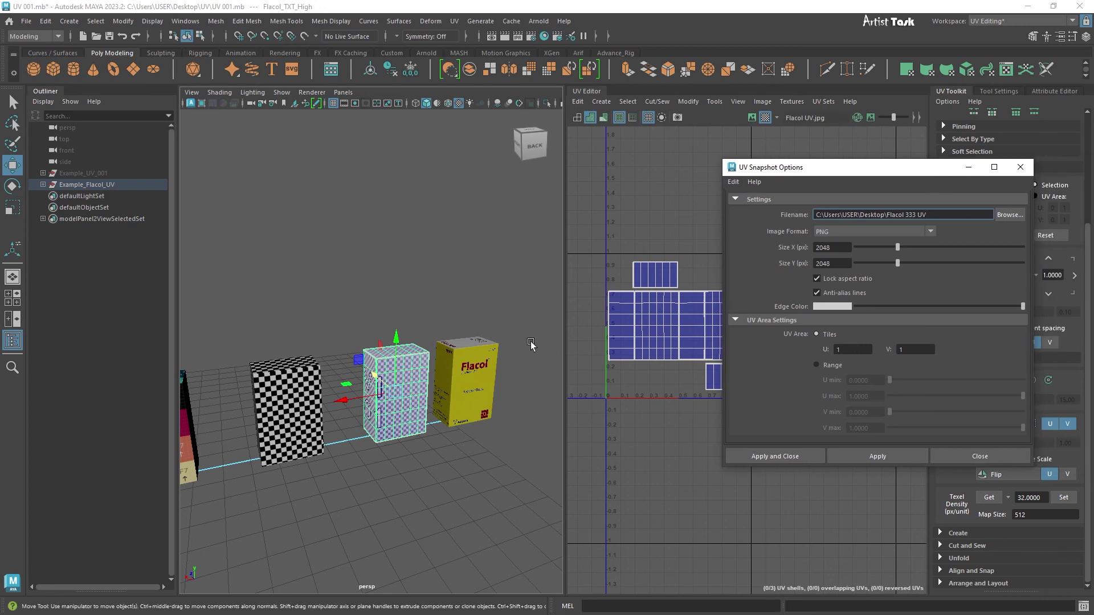
left_click(873, 460)
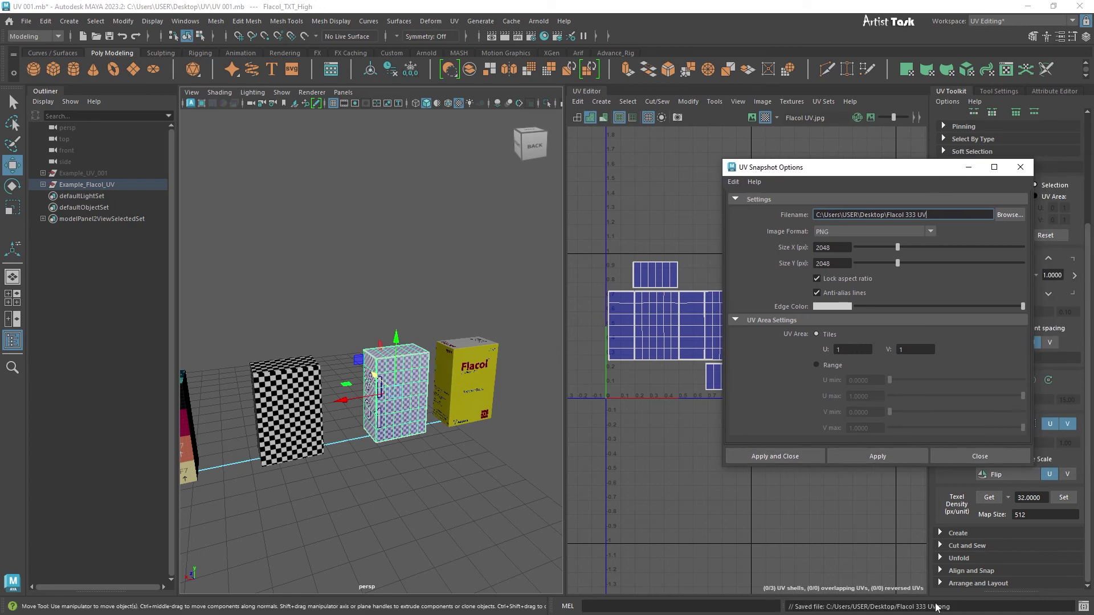
Switch to the UV folder in File Explorer, refresh it to look for the exported snapshot, then minimize it
key("alt+Tab")
left_click_drag(0, 308, 690, 156)
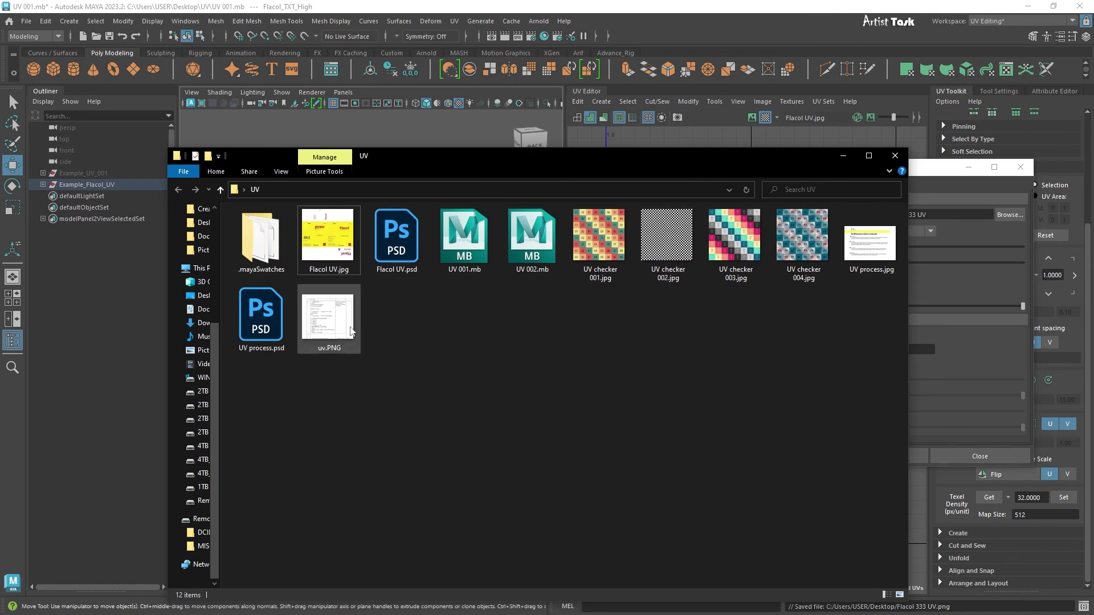
left_click(375, 189)
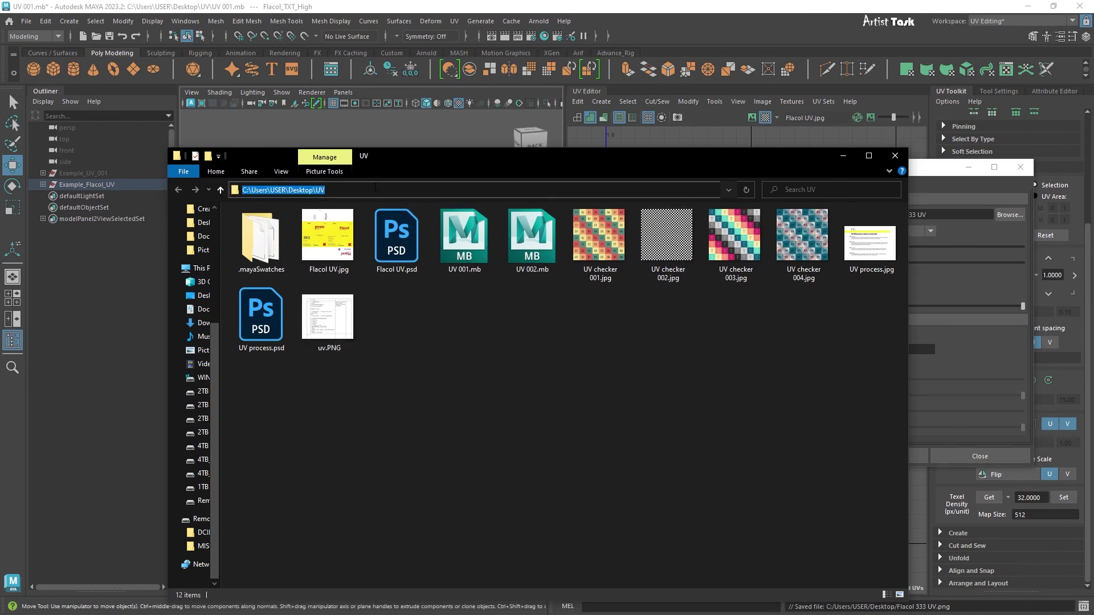
left_click(428, 402)
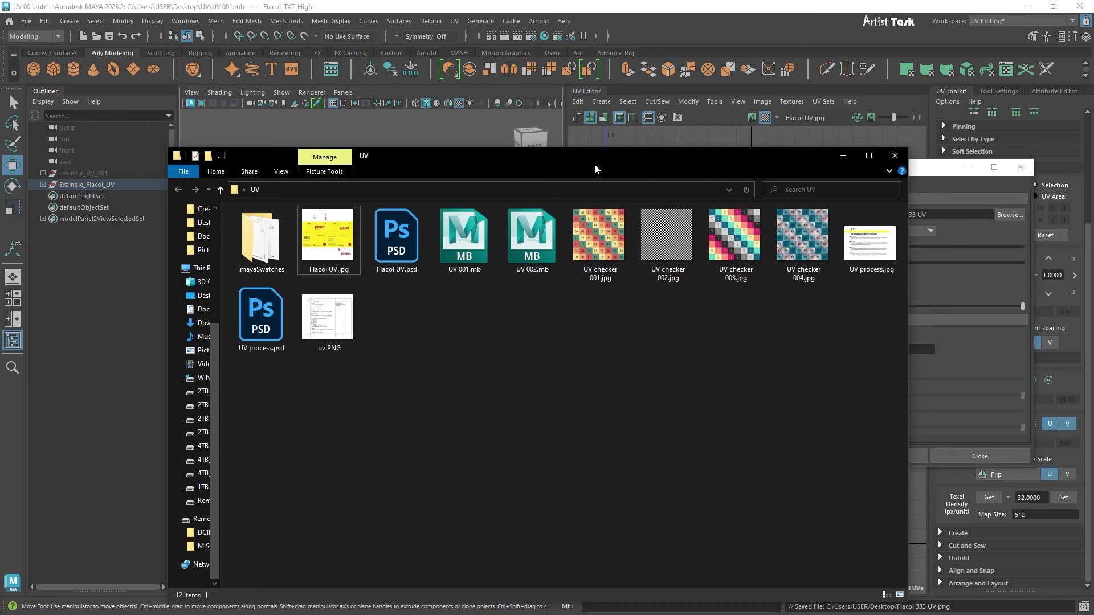
right_click(504, 373)
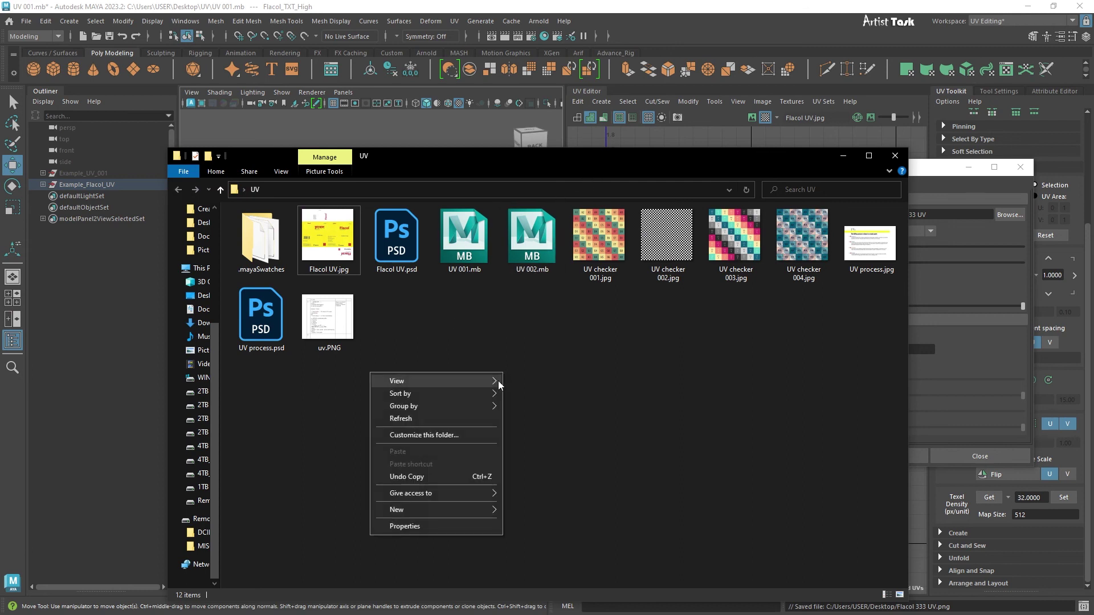
left_click(448, 418)
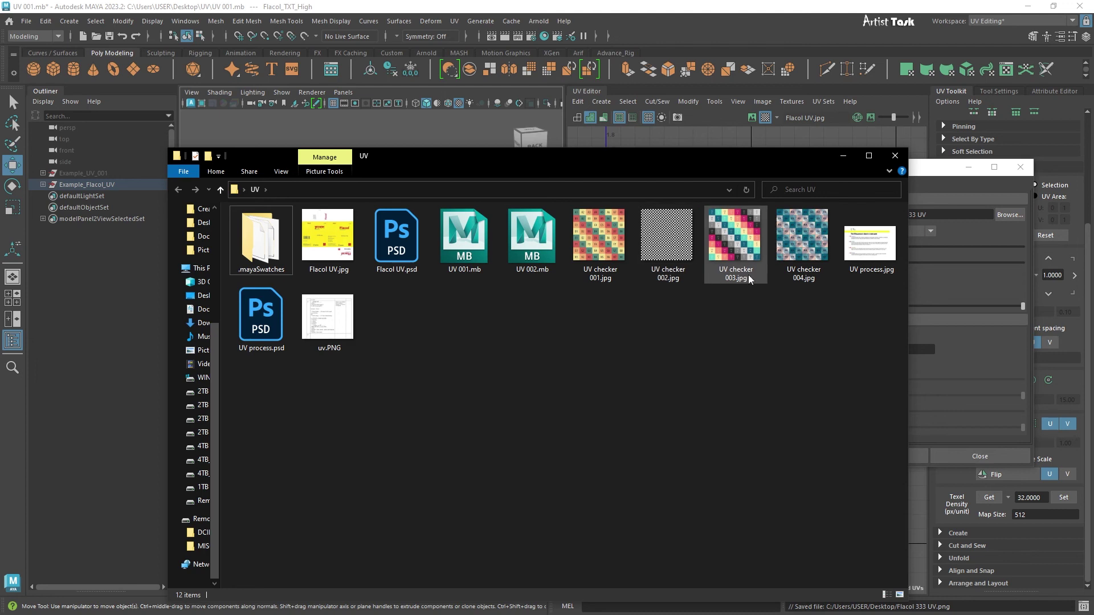
left_click(843, 156)
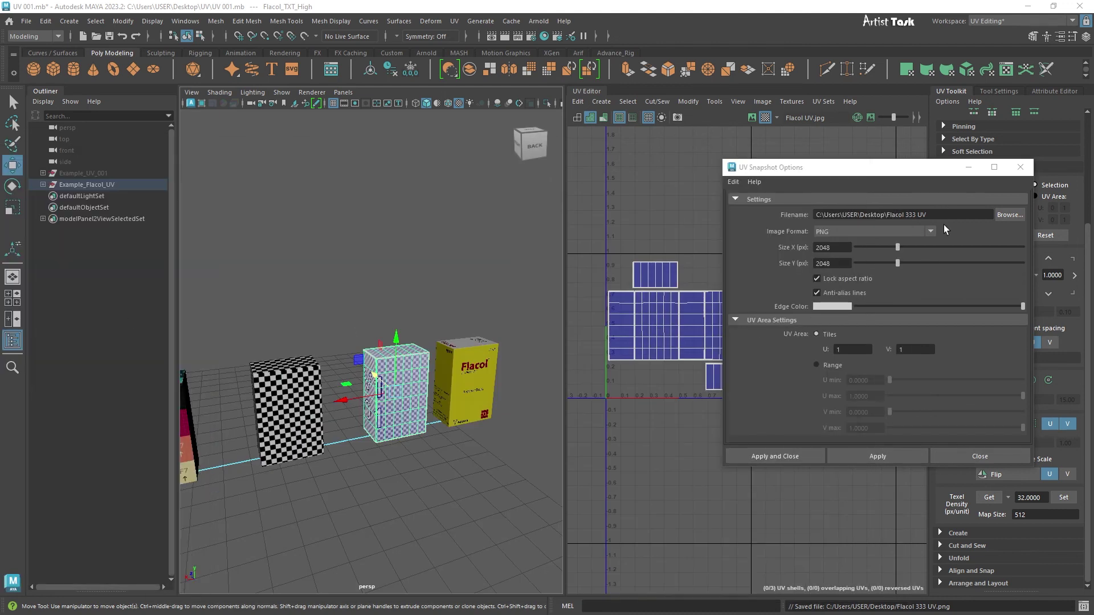
Set the snapshot's save location to the UV folder on the Desktop with the file name uv test
left_click(1004, 215)
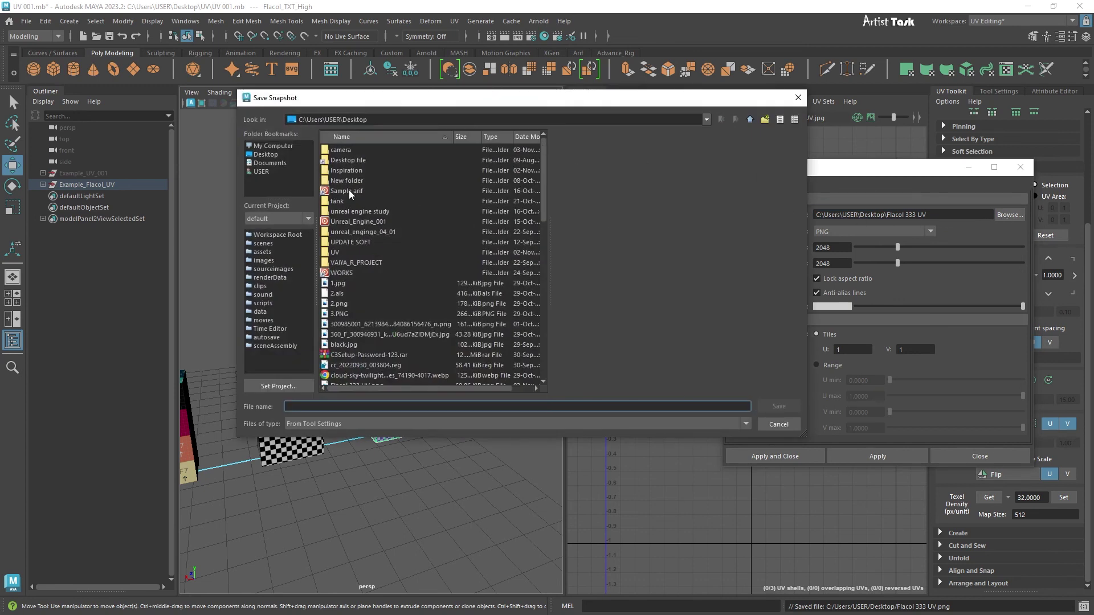
left_click(266, 154)
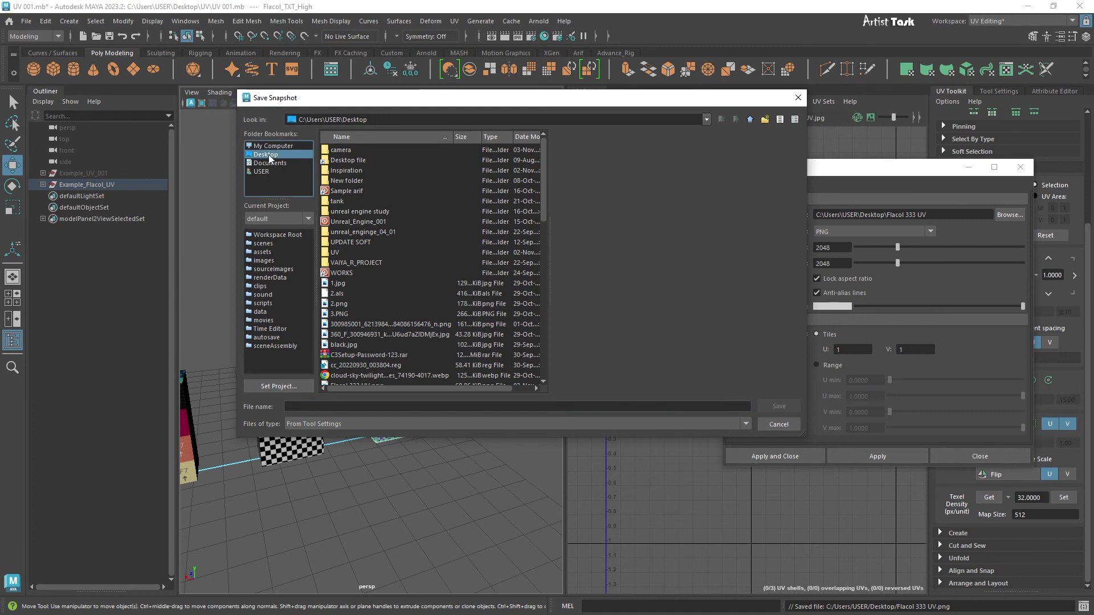
left_click(347, 253)
left_click(762, 405)
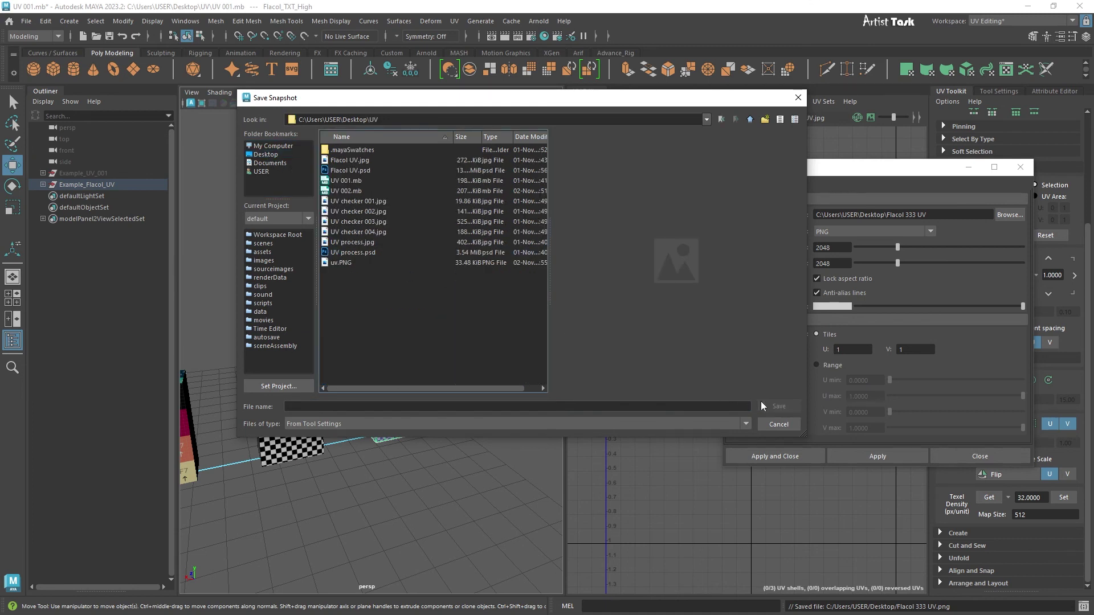
left_click(566, 405)
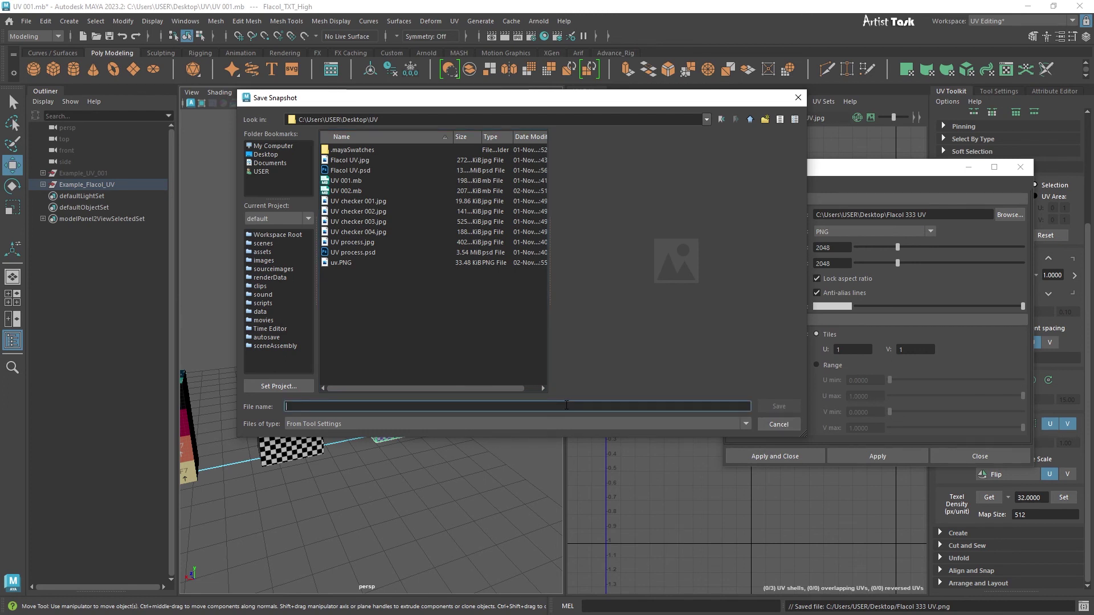
type("uv test")
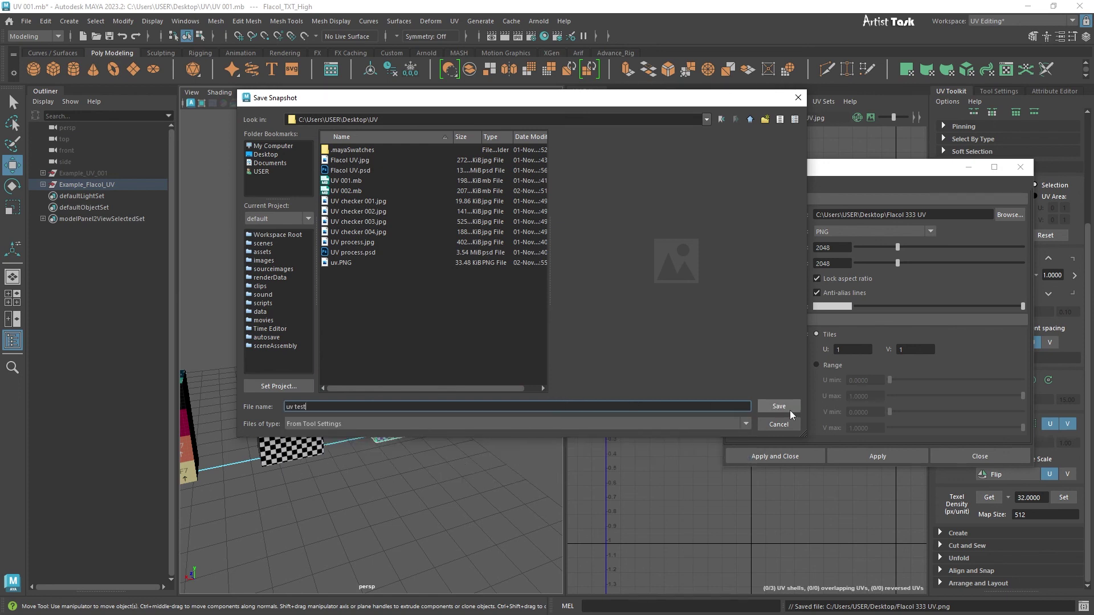
left_click(791, 411)
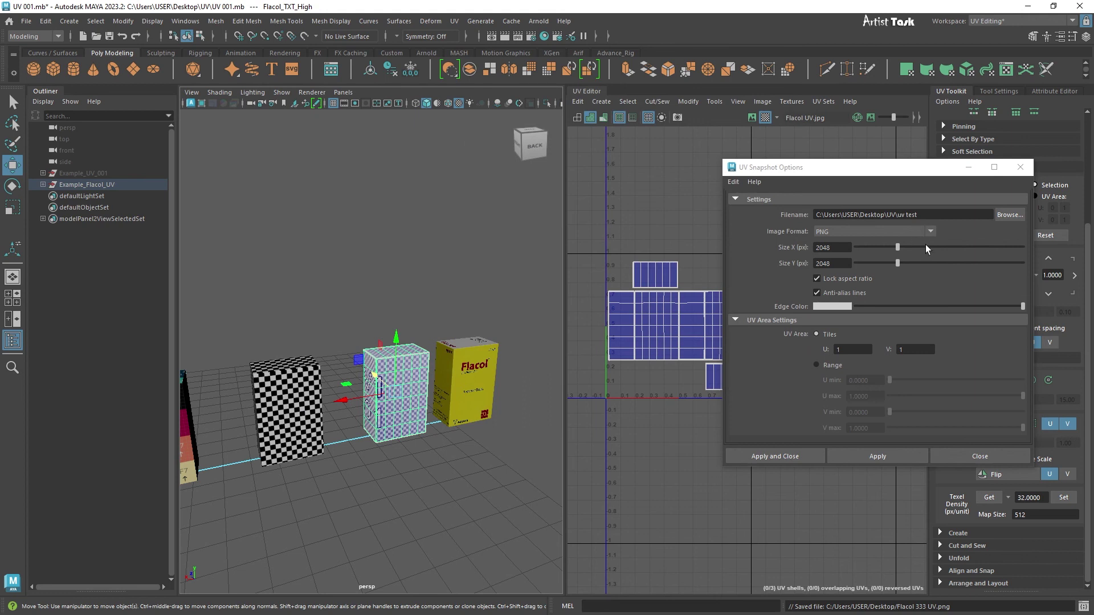
Export the uv test PNG snapshot, then export it again with overwriting and close the options
left_click(887, 459)
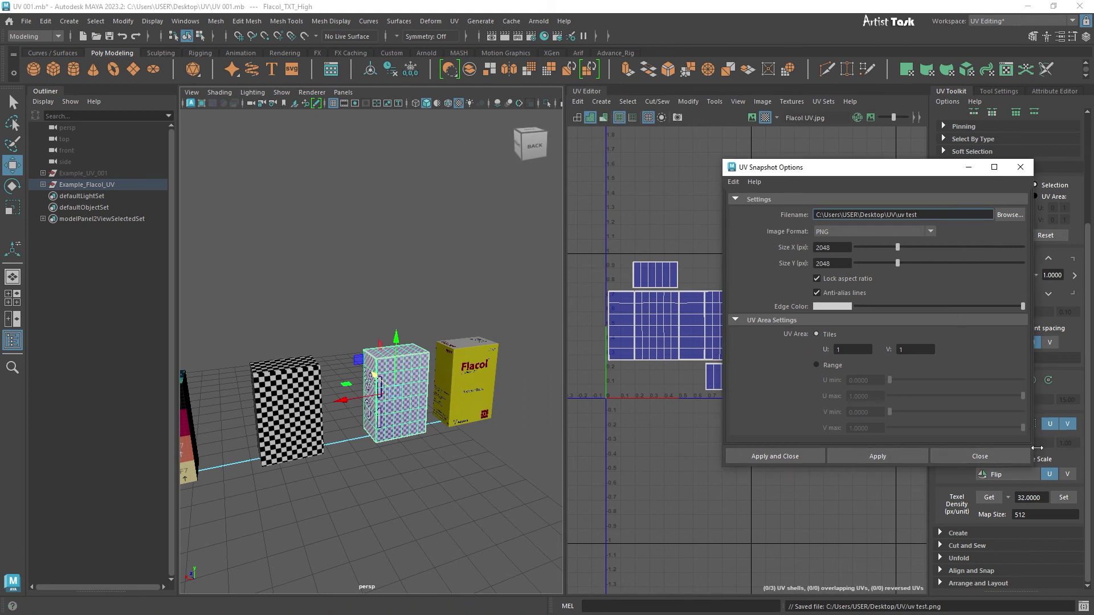
left_click(771, 458)
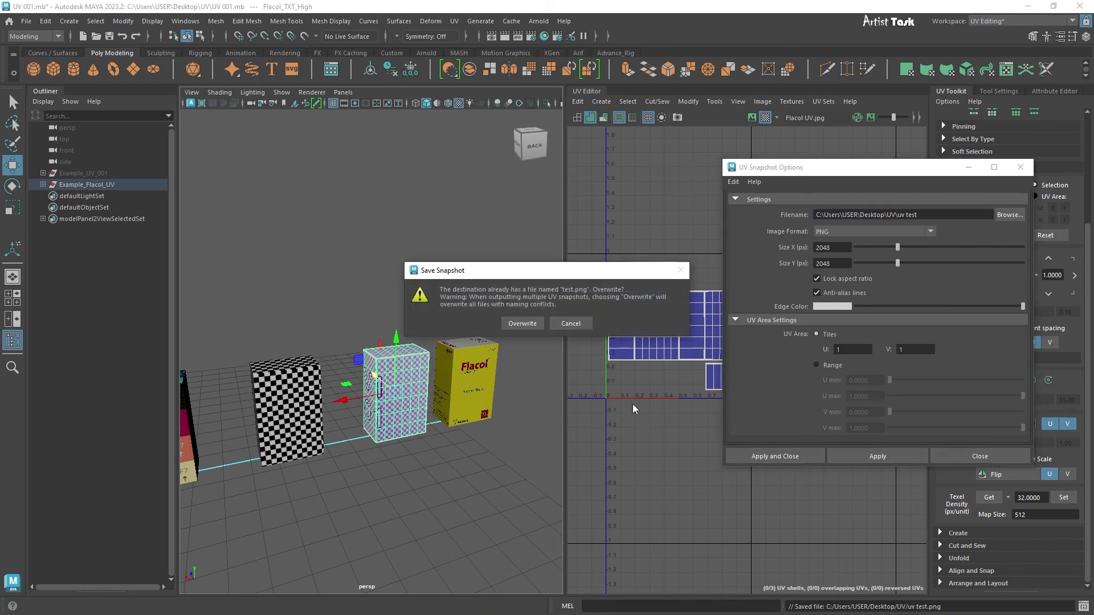
left_click(523, 323)
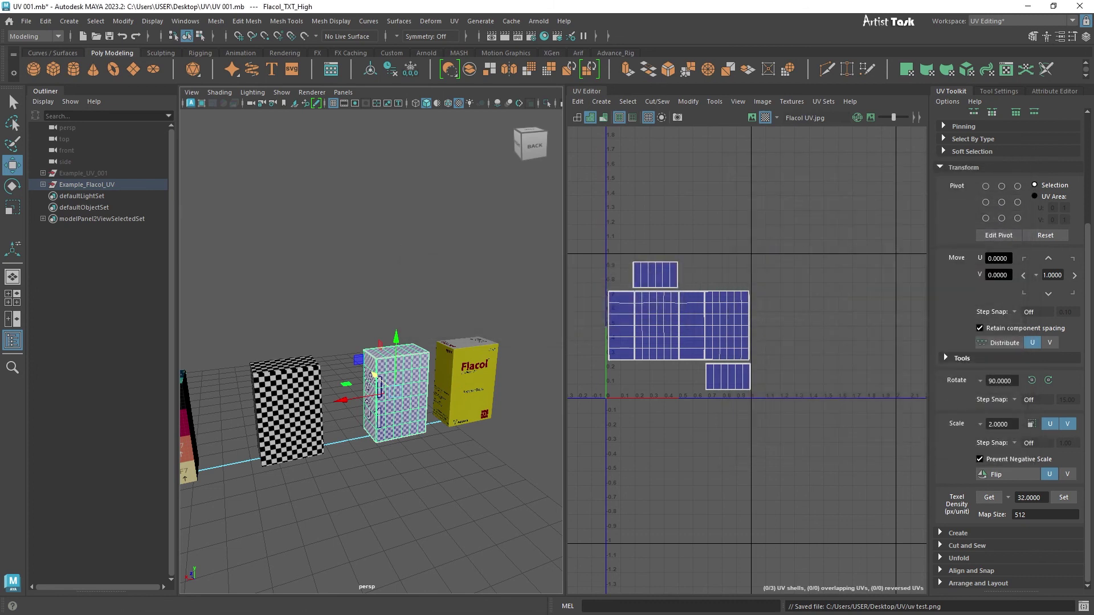
Open uv test.png from the UV folder in File Explorer to inspect the exported UV lines, then close it
left_click_drag(0, 129, 796, 115)
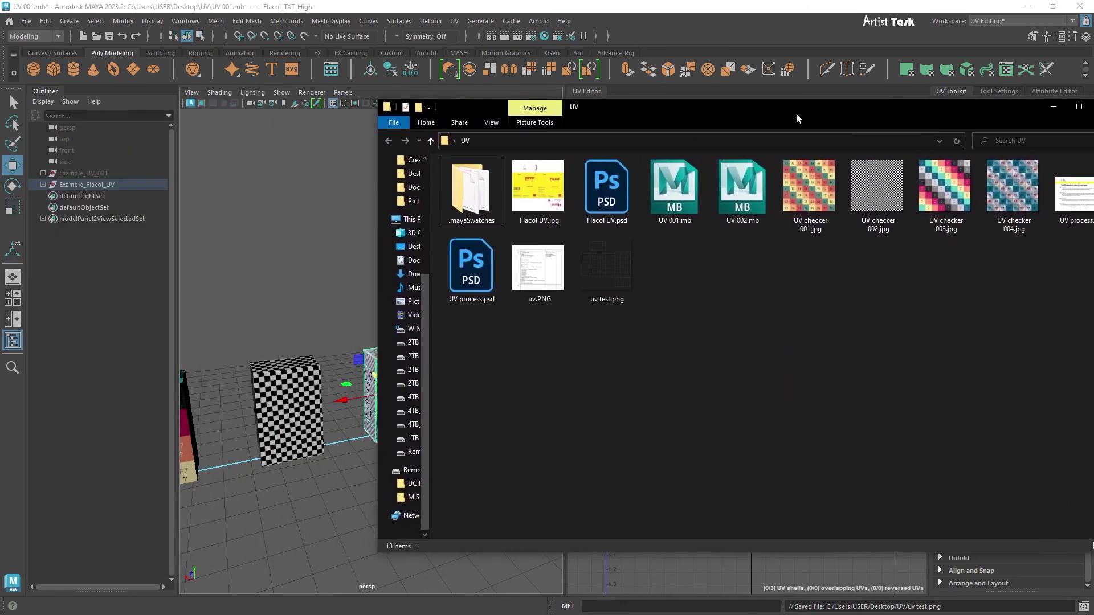
left_click(610, 287)
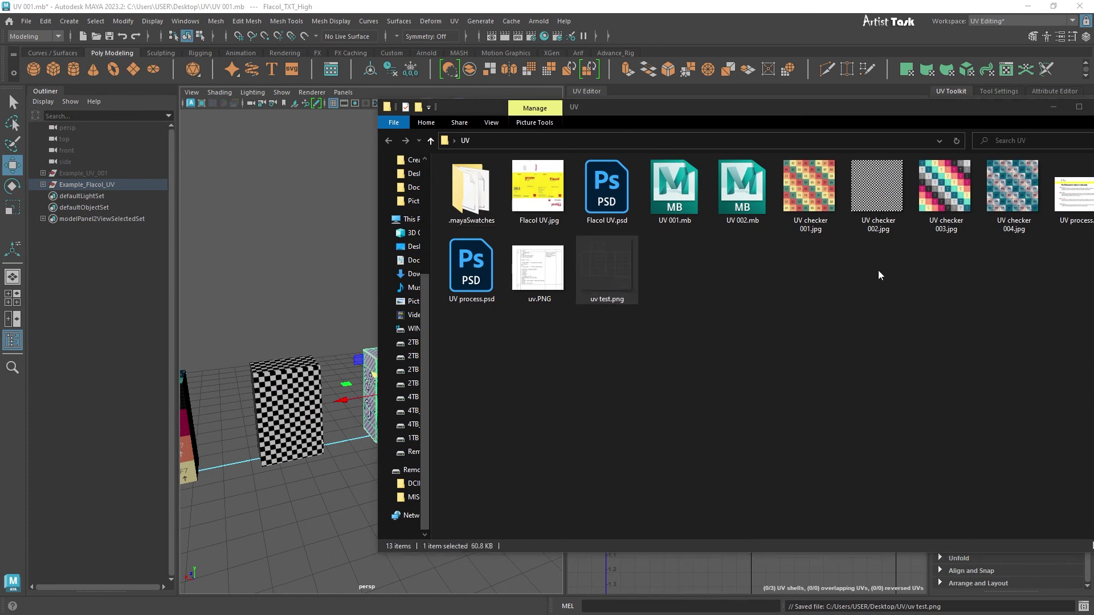
key("Return")
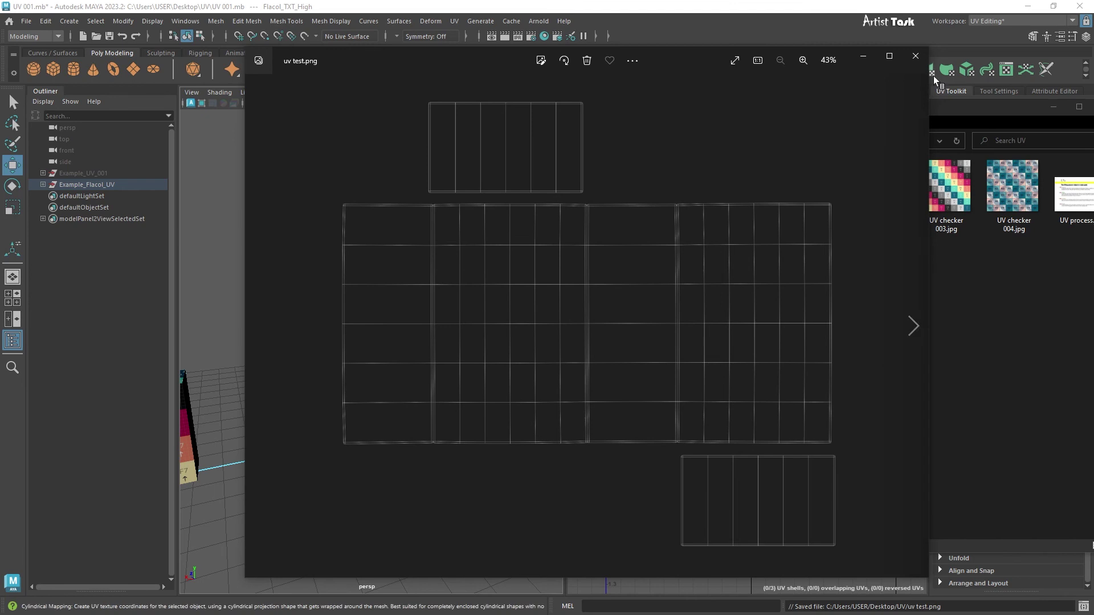
left_click(916, 57)
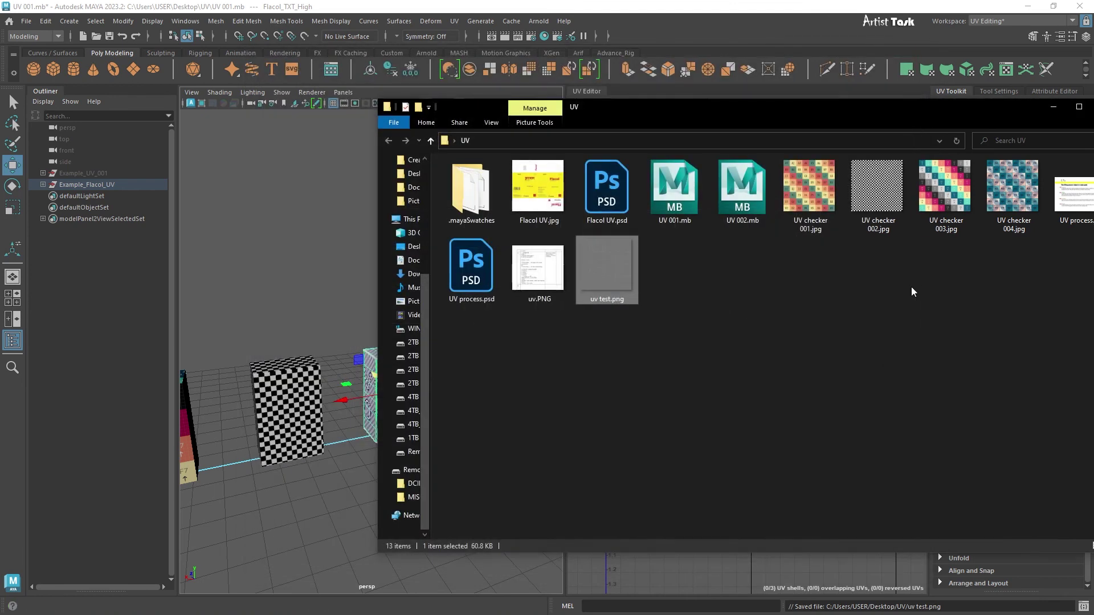
Open the layered artwork file Flacol UV.psd from the UV folder and reposition the folder window
double_click(622, 212)
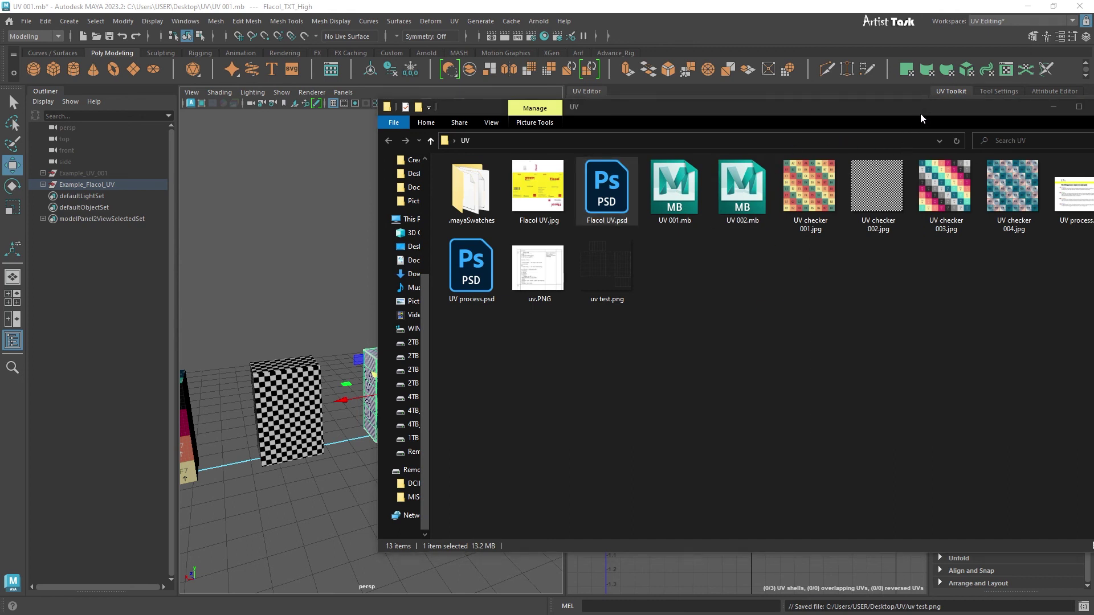
left_click_drag(926, 108, 852, 147)
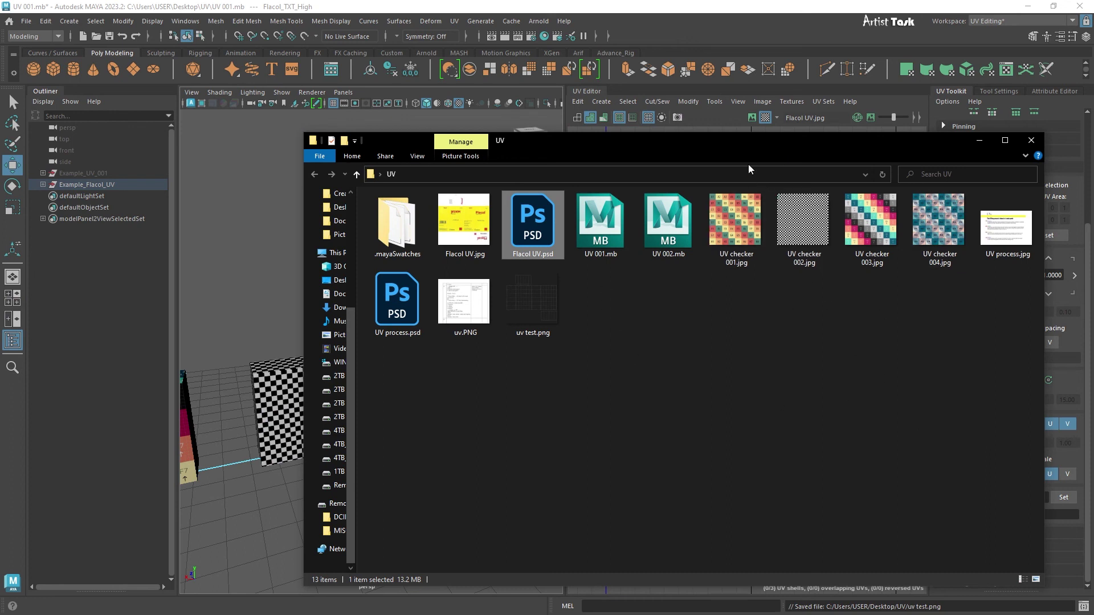
Minimize the UV folder window and move the plain gray box out in front of the row of boxes
left_click_drag(753, 145, 501, 322)
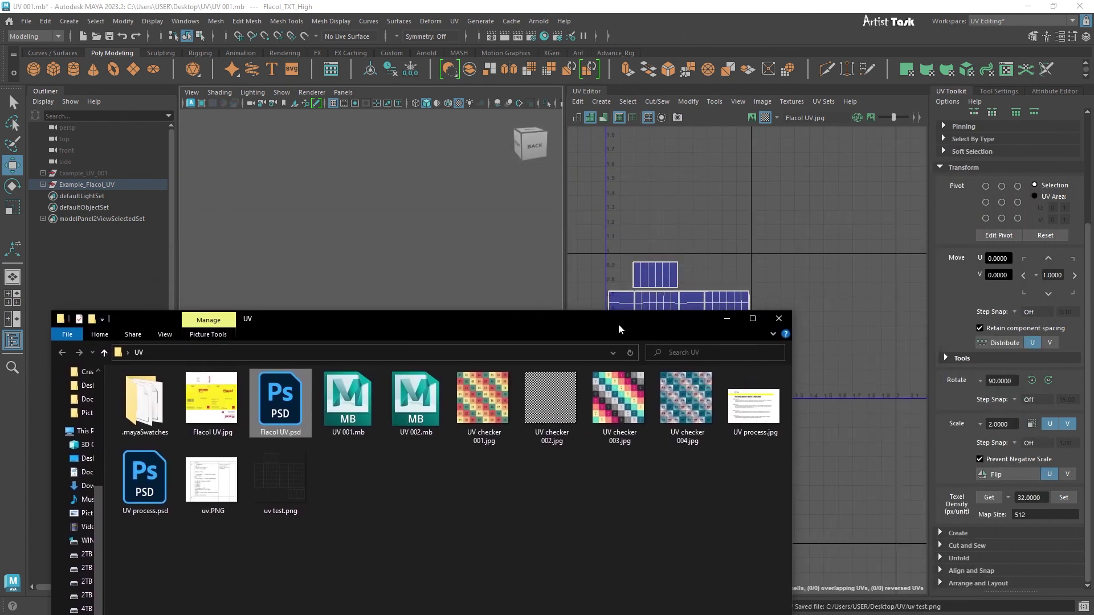
left_click(726, 316)
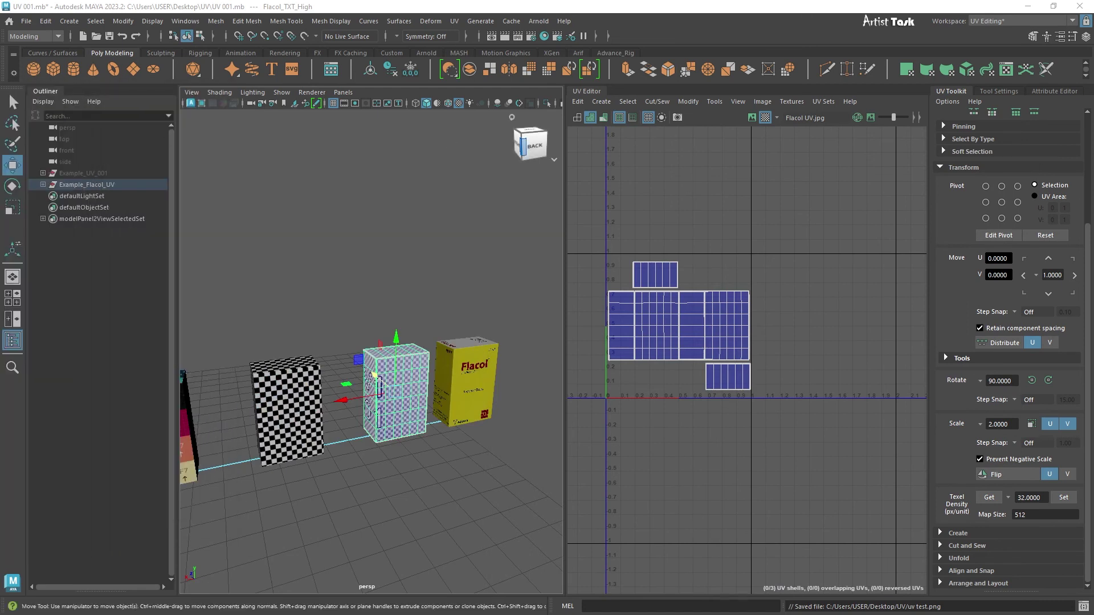
right_click_drag(358, 439, 430, 435, "alt")
middle_click_drag(431, 435, 447, 435, "alt")
right_click_drag(447, 434, 240, 436, "alt")
middle_click_drag(239, 436, 365, 425, "alt")
right_click_drag(365, 425, 420, 443, "alt")
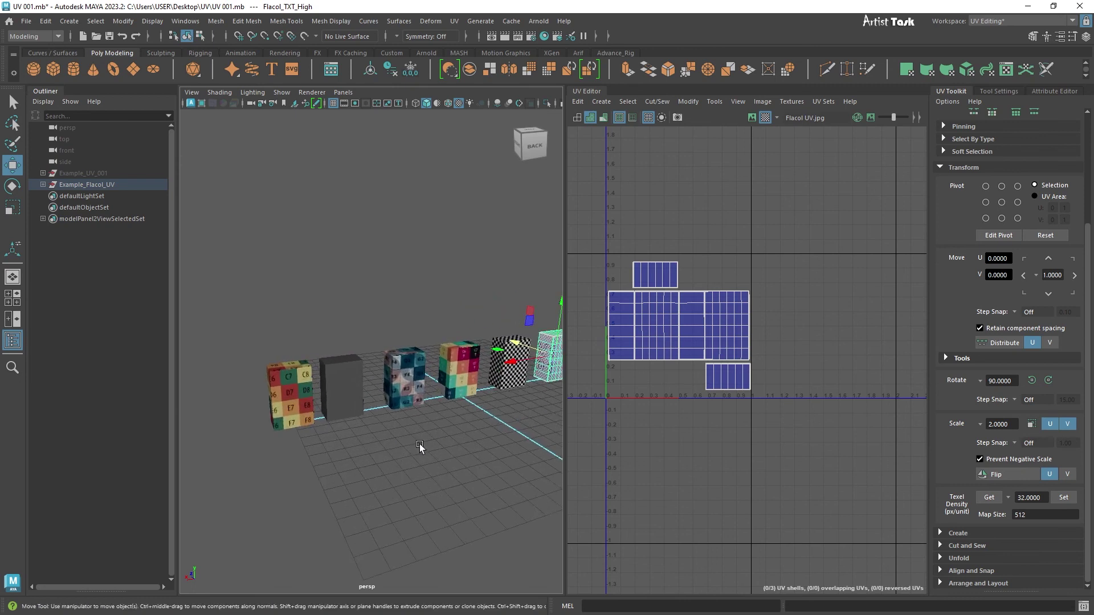
middle_click_drag(420, 443, 428, 426, "alt")
left_click(377, 372)
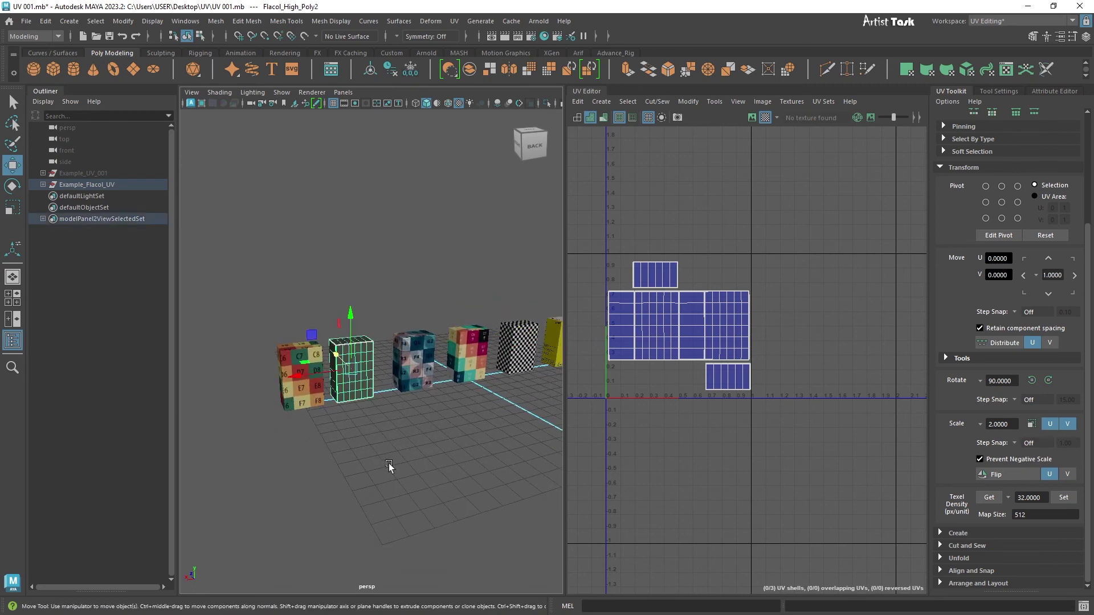
left_click_drag(337, 354, 407, 412)
right_click_drag(473, 478, 492, 482, "alt")
middle_click_drag(491, 482, 459, 446, "alt")
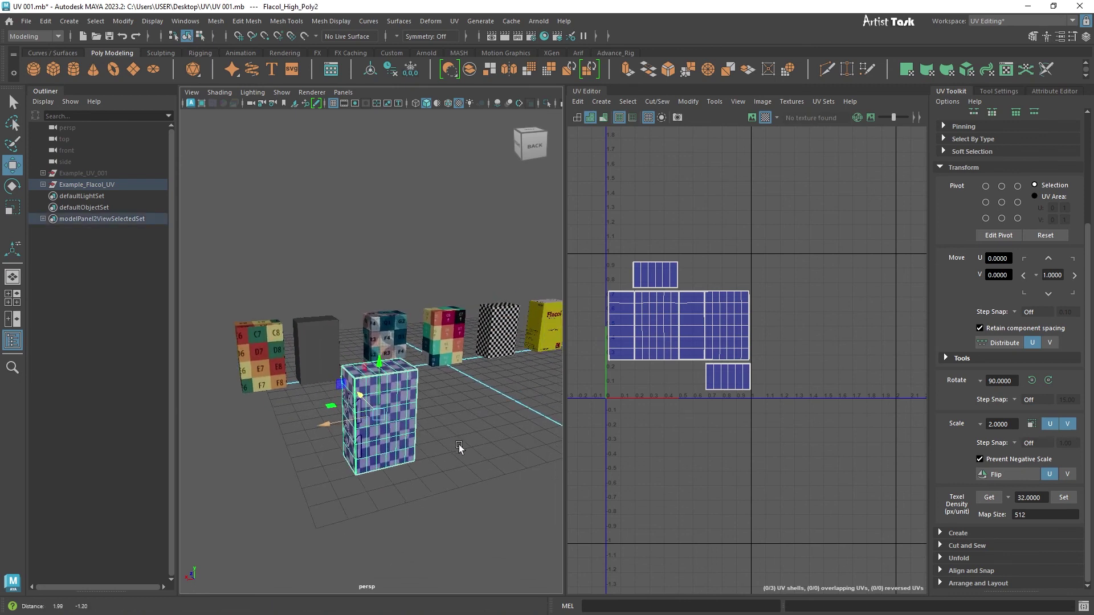
Assign a new Lambert material to the box in front and name it uv_flacol
right_click_drag(459, 446, 470, 452, "alt")
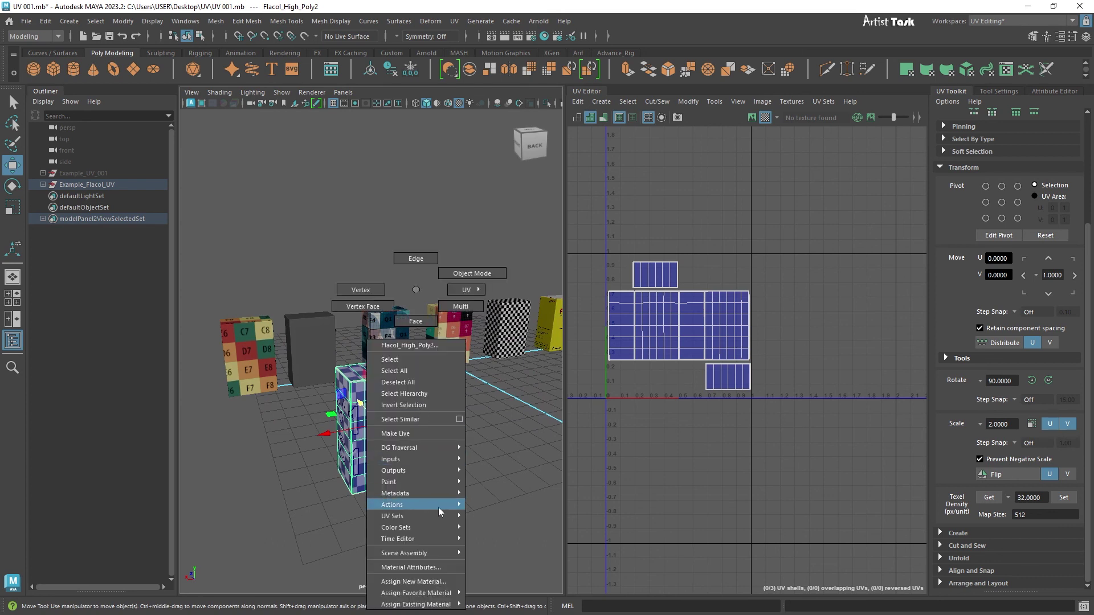
left_click(421, 582)
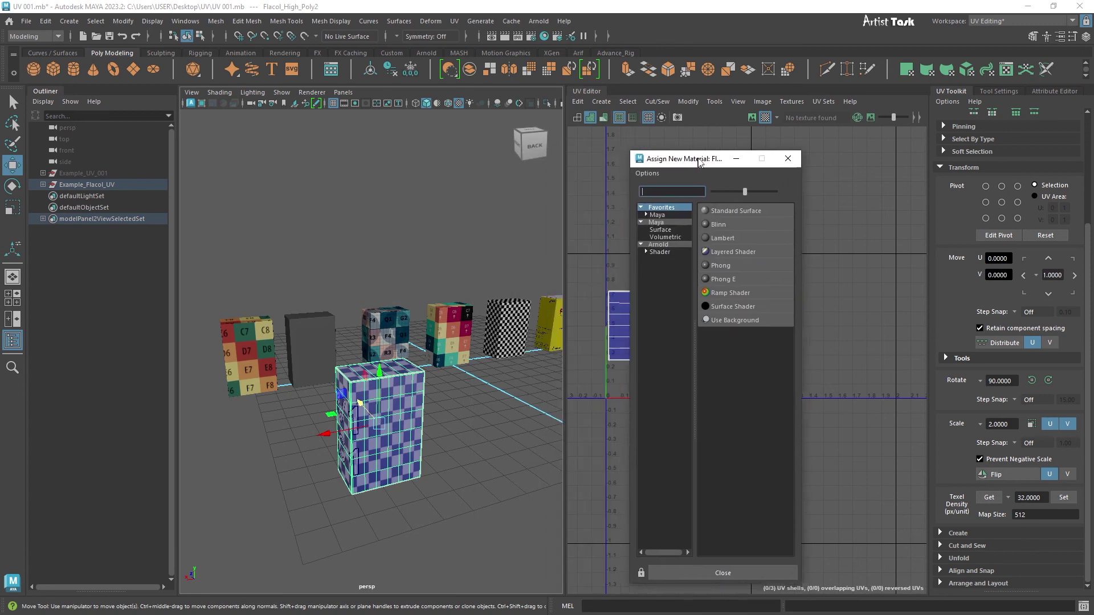
left_click(738, 239)
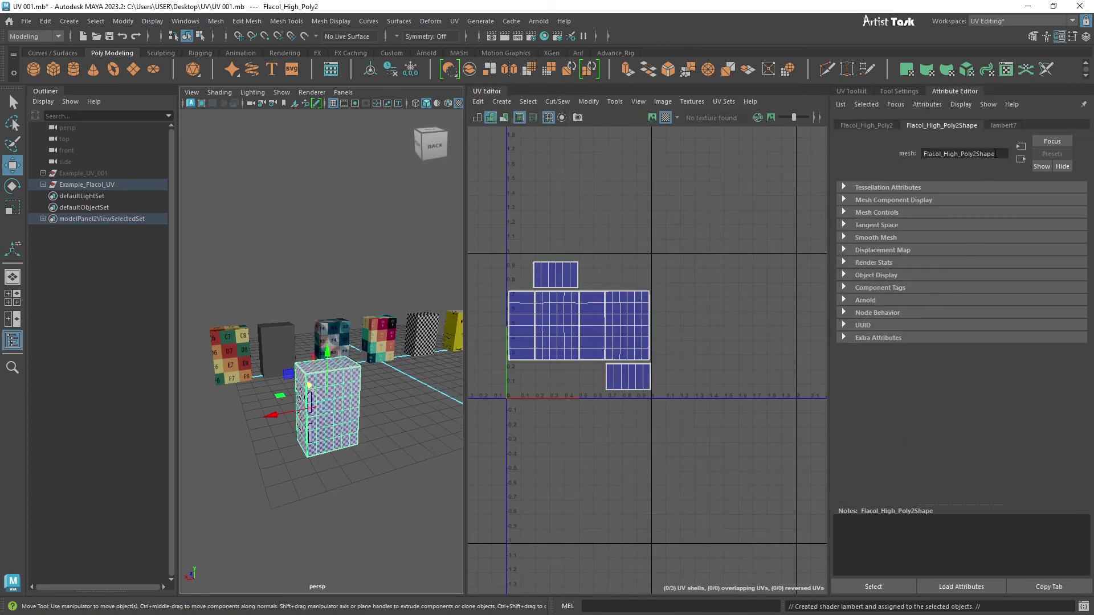
left_click(1002, 125)
left_click_drag(969, 153, 833, 156)
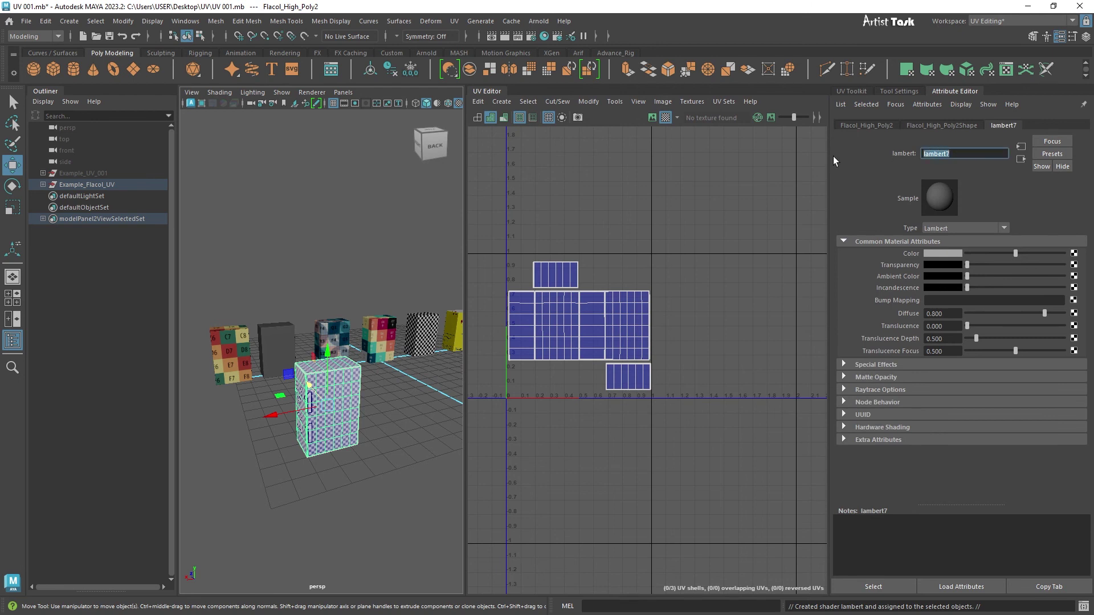
type("uv_flacol")
key("Return")
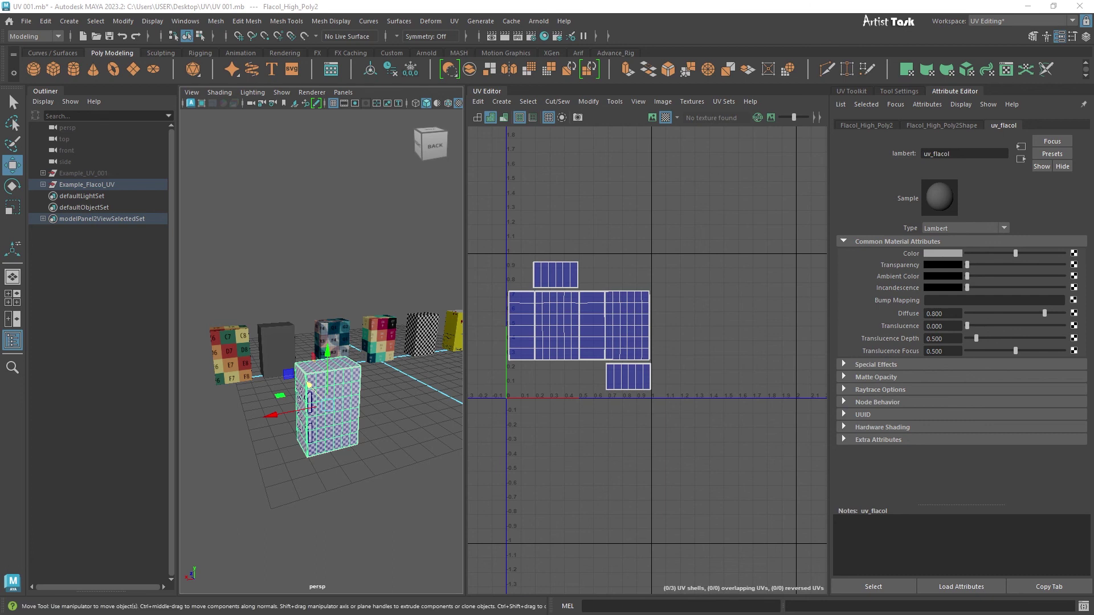
Bring up the UV folder window and locate the exported artwork image Flacol UV.jpg
left_click_drag(0, 262, 604, 139)
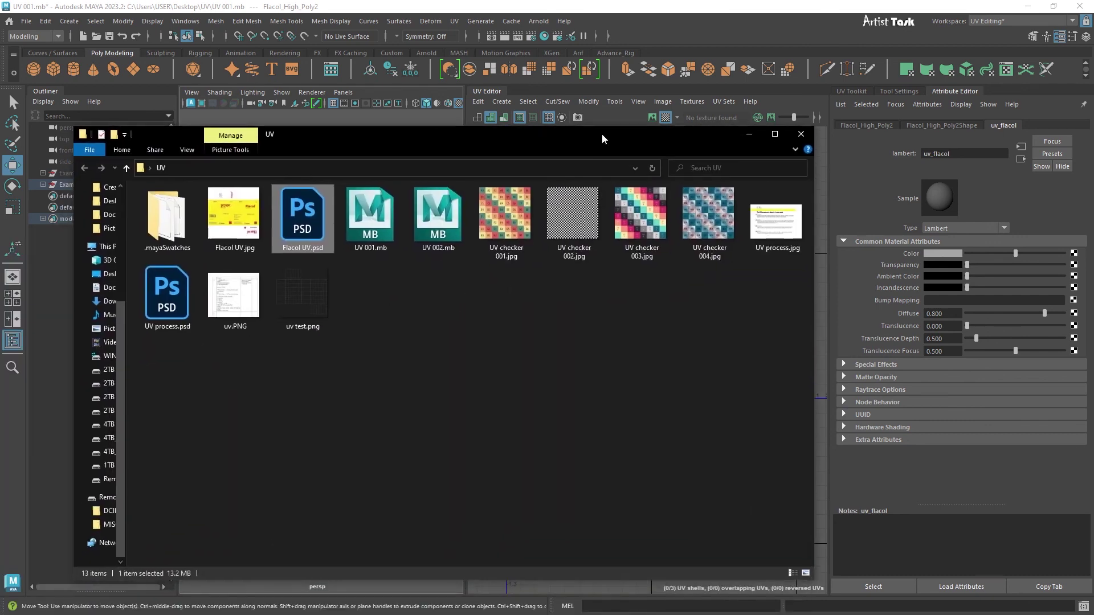
left_click(242, 247)
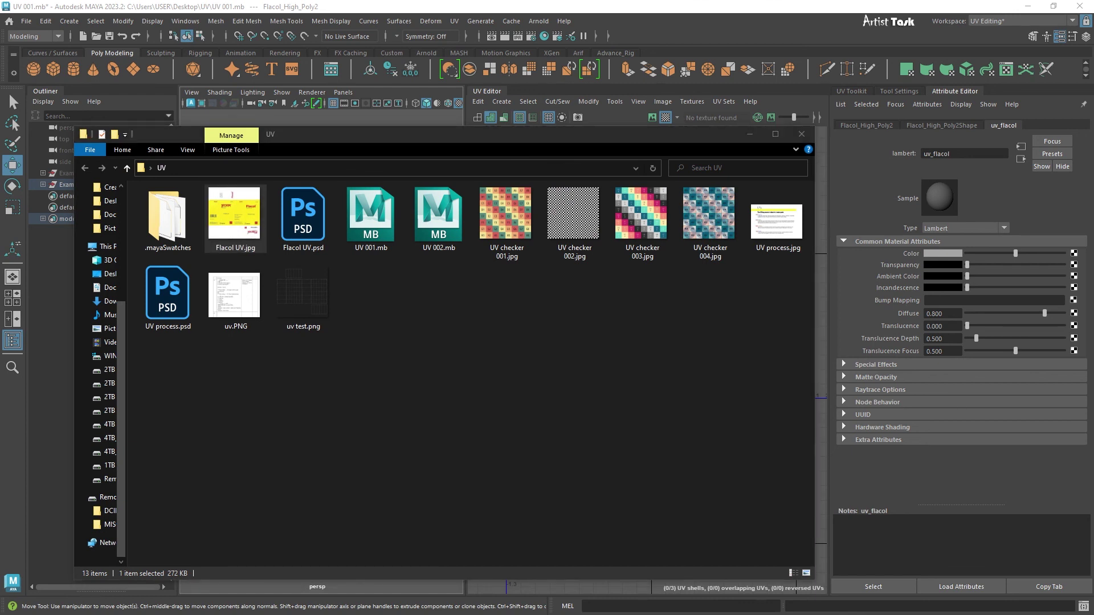
key("alt+Tab")
left_click(401, 319)
left_click(222, 228)
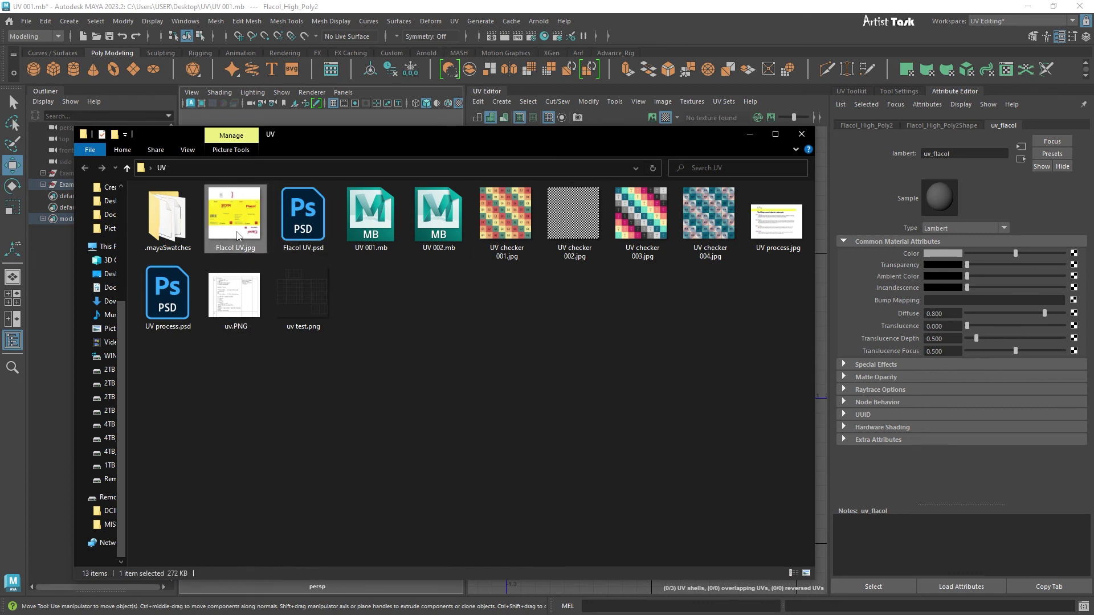
Open Flacol UV.psd in Photoshop, commit the crop at the canvas bounds and minimize Photoshop
double_click(298, 235)
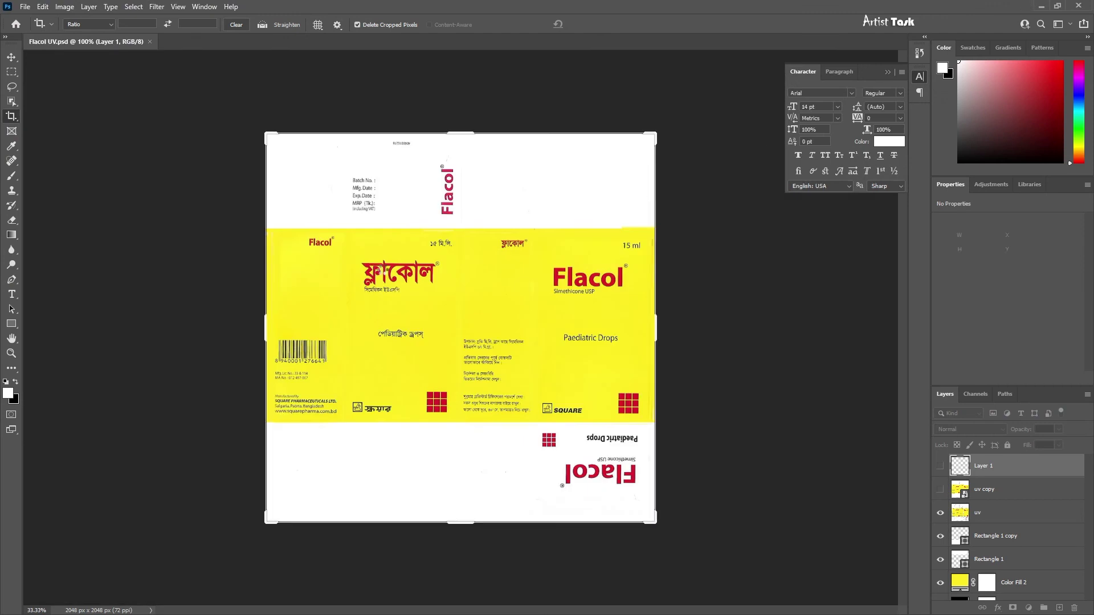
left_click(750, 54)
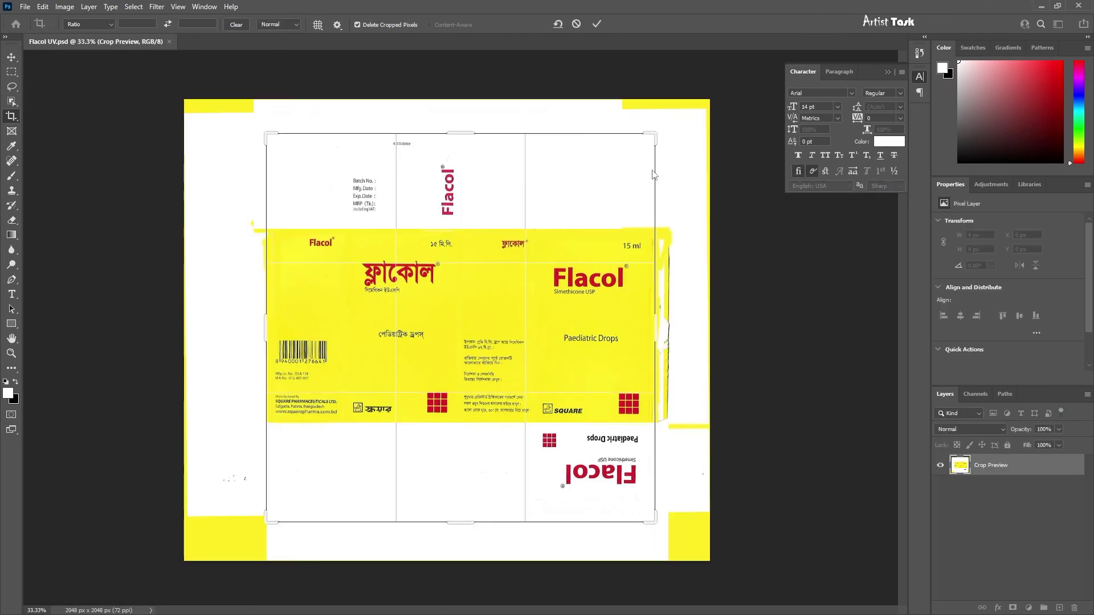
key("Return")
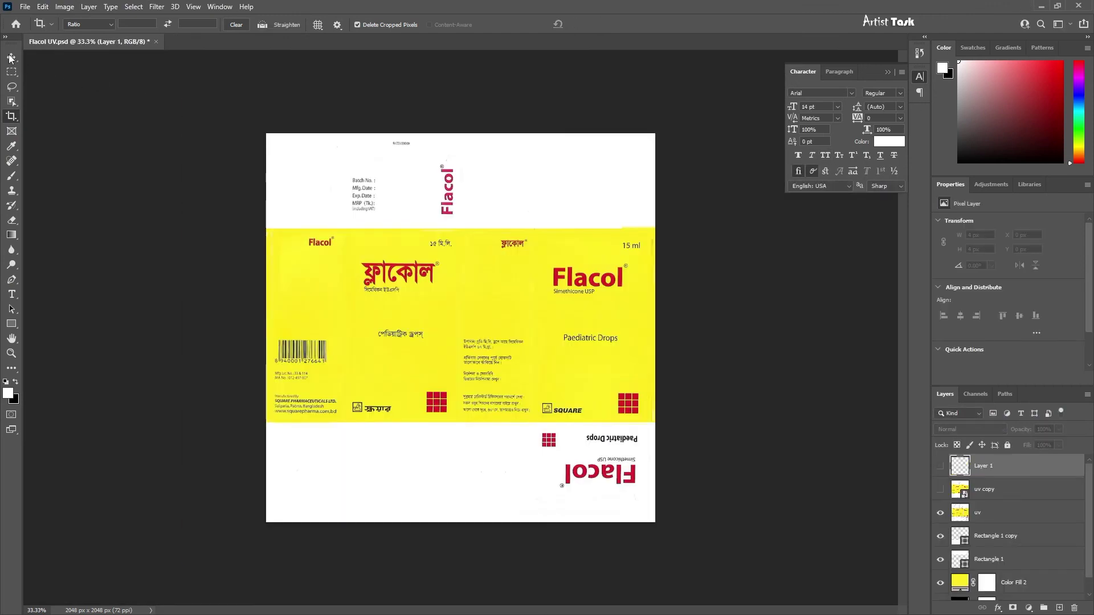
left_click(1037, 7)
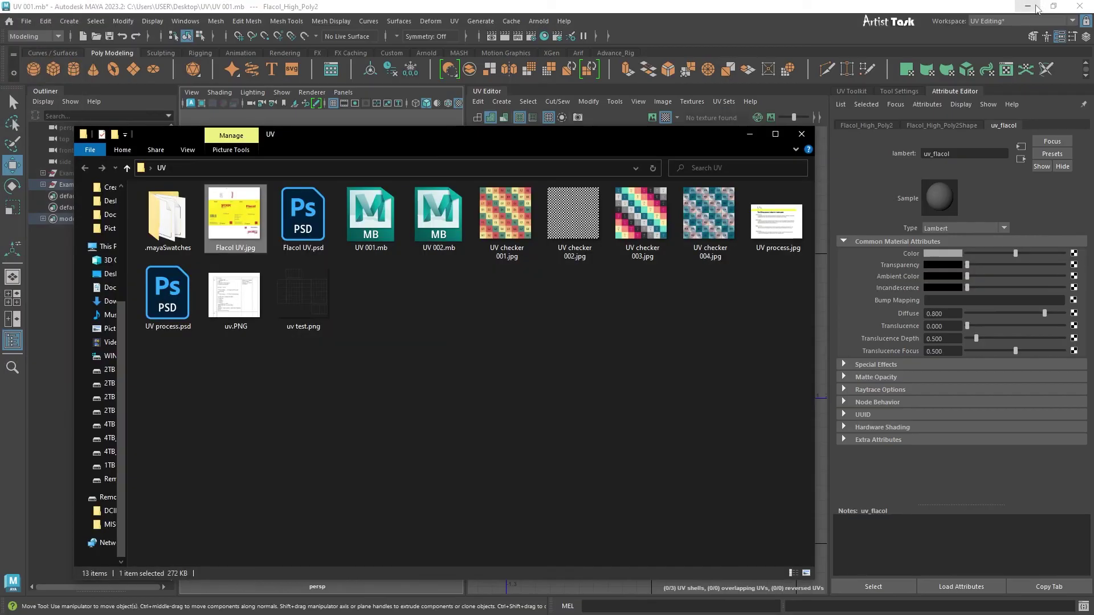
Copy the UV folder's path and move the folder window off the Maya workspace
left_click(449, 391)
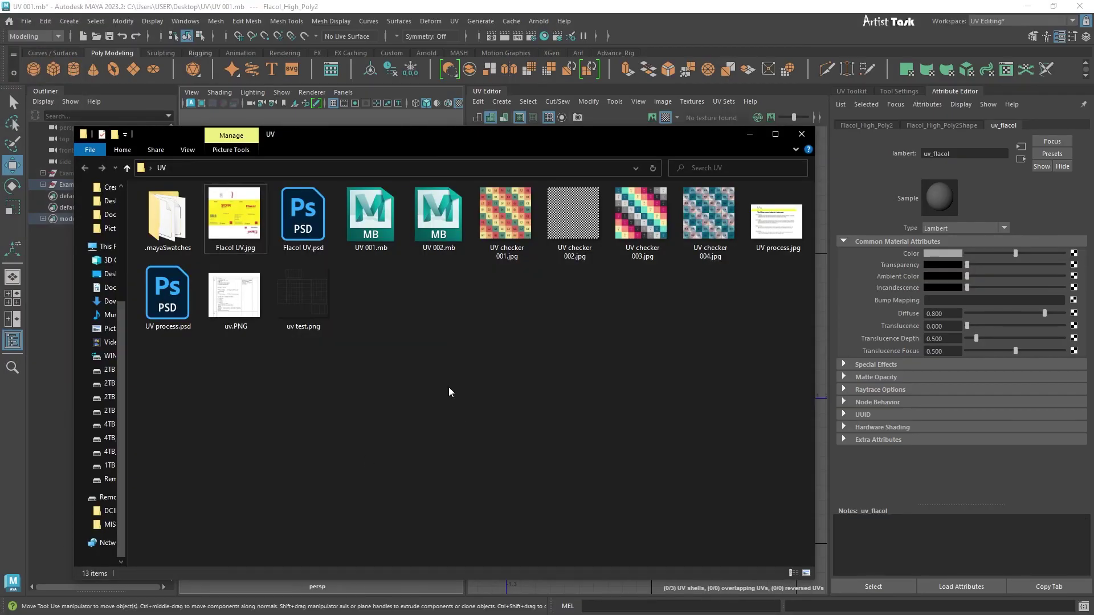
left_click(390, 167)
key("ctrl+c")
left_click(401, 249)
left_click_drag(494, 137, 494, 195)
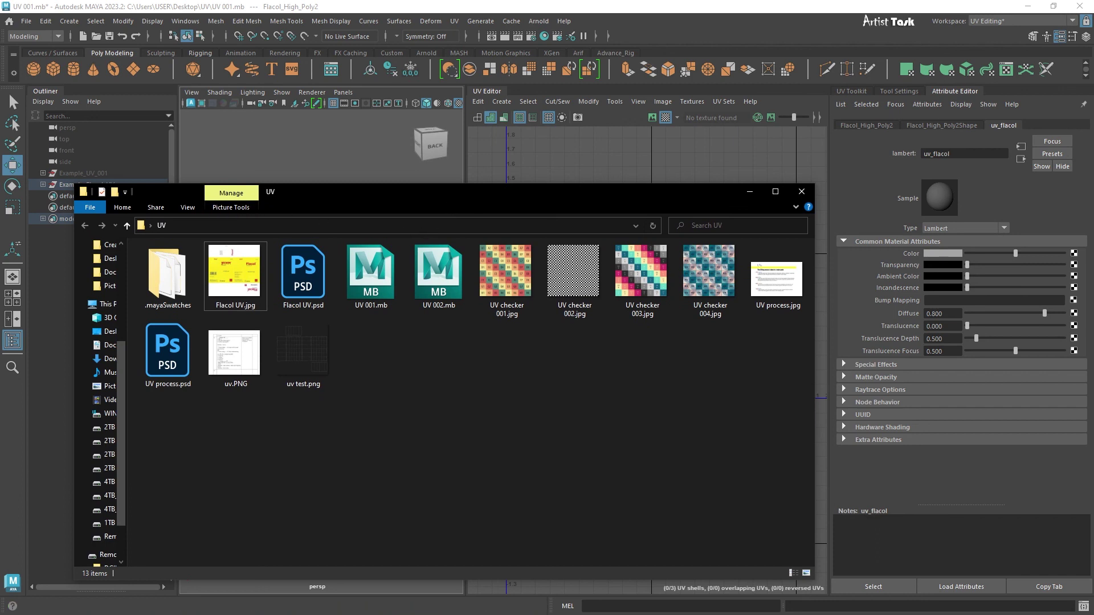
left_click_drag(398, 195, 0, 211)
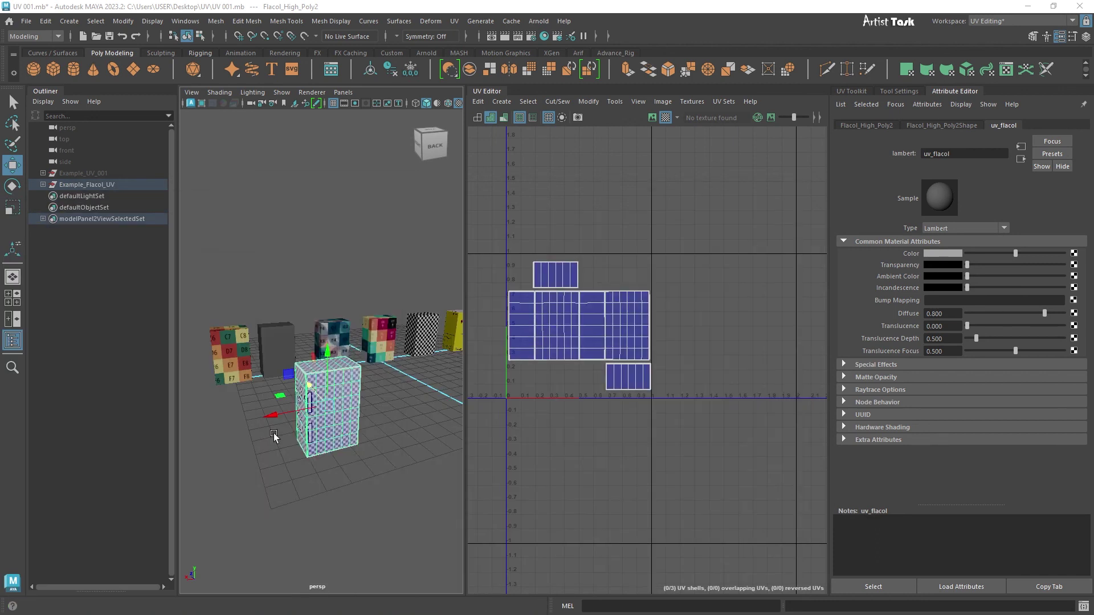
Connect a File texture to the uv_flacol material's color and browse to the copied UV folder path for its image
left_click_drag(0, 228, 681, 154)
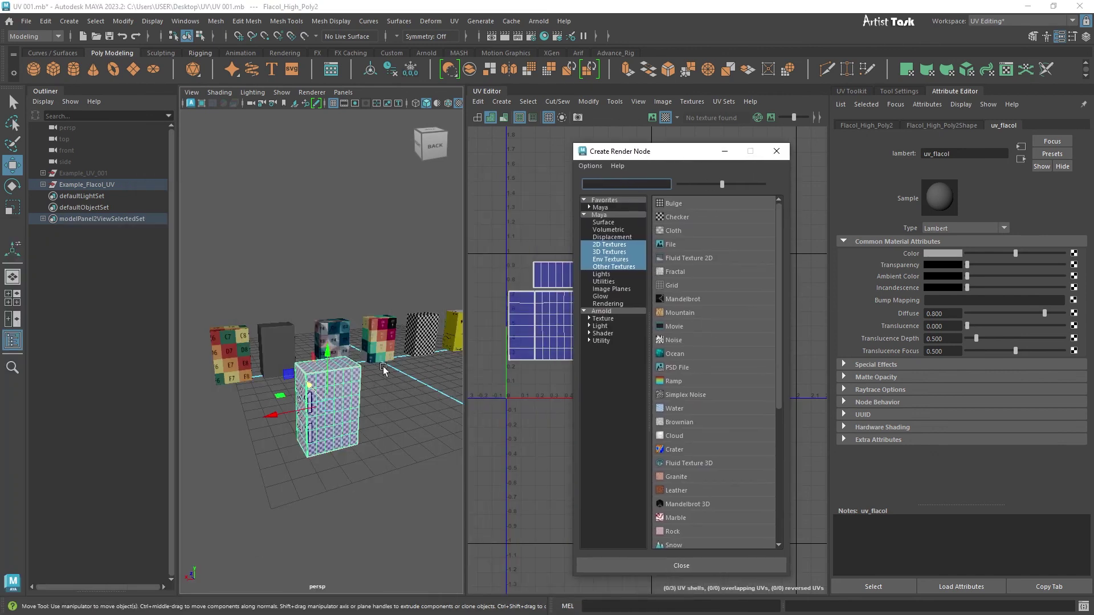
left_click(689, 246)
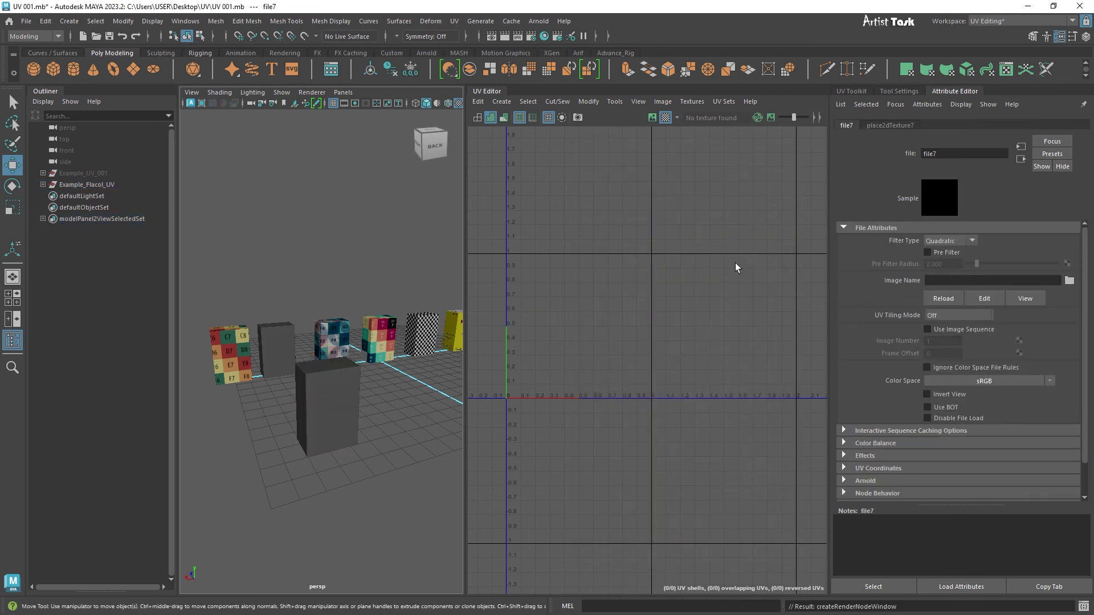
left_click(1070, 280)
left_click_drag(499, 120, 241, 120)
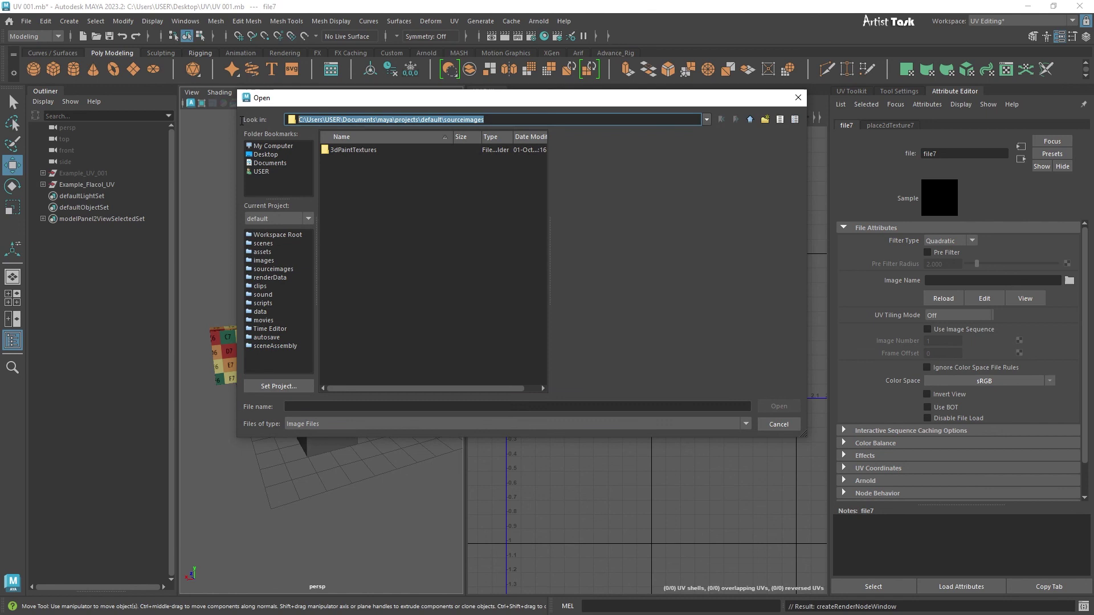
key("ctrl+v")
key("Return")
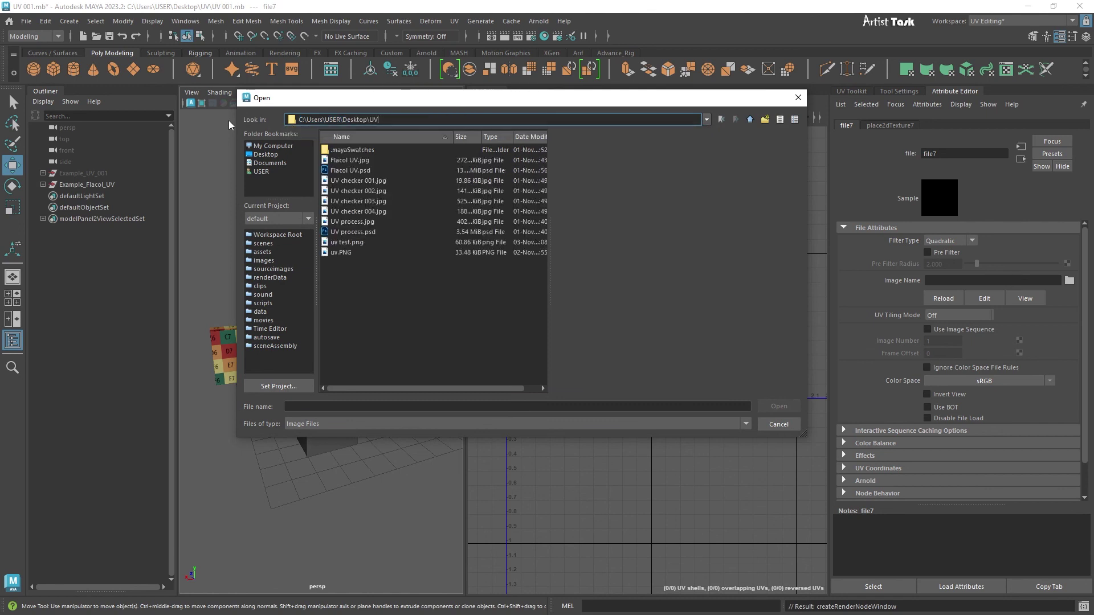
Preview the images in the UV folder and load Flacol UV.jpg as the texture image
left_click(349, 203)
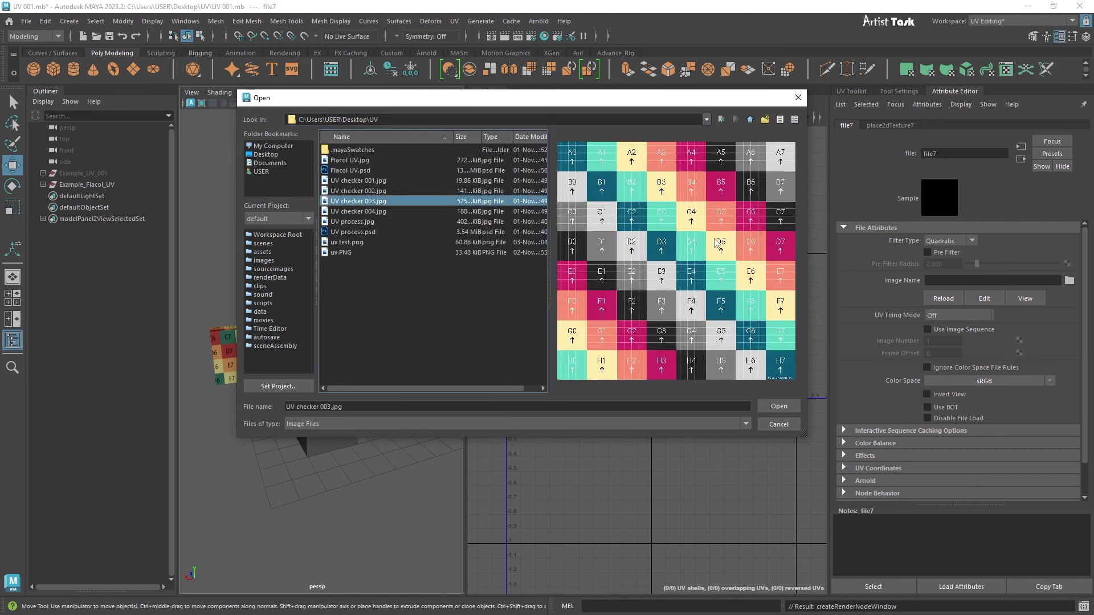
left_click(356, 224)
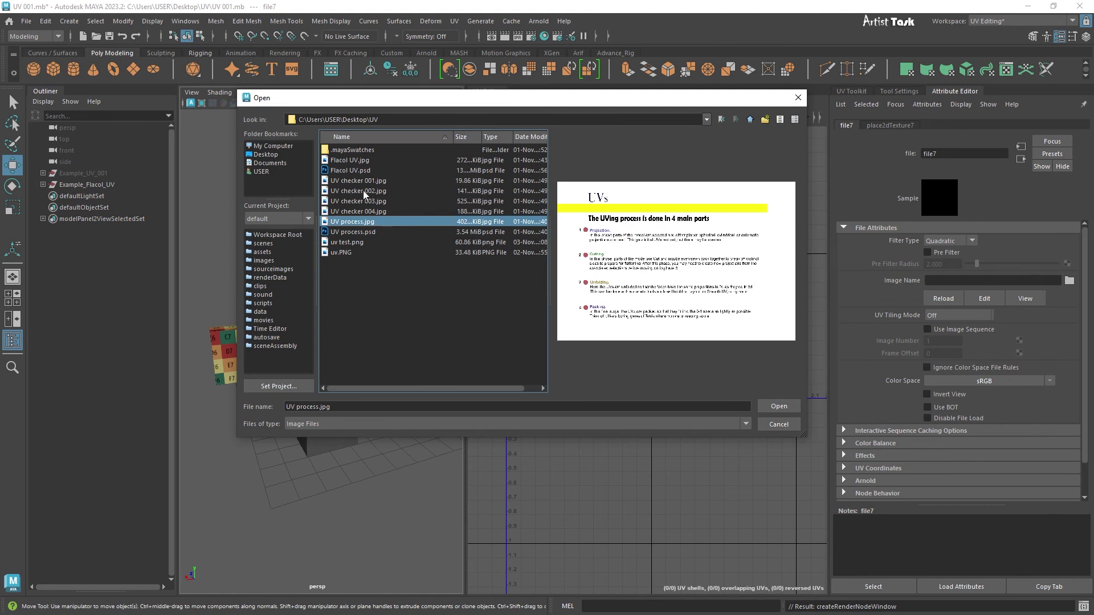
left_click(363, 191)
left_click(359, 180)
left_click(356, 162)
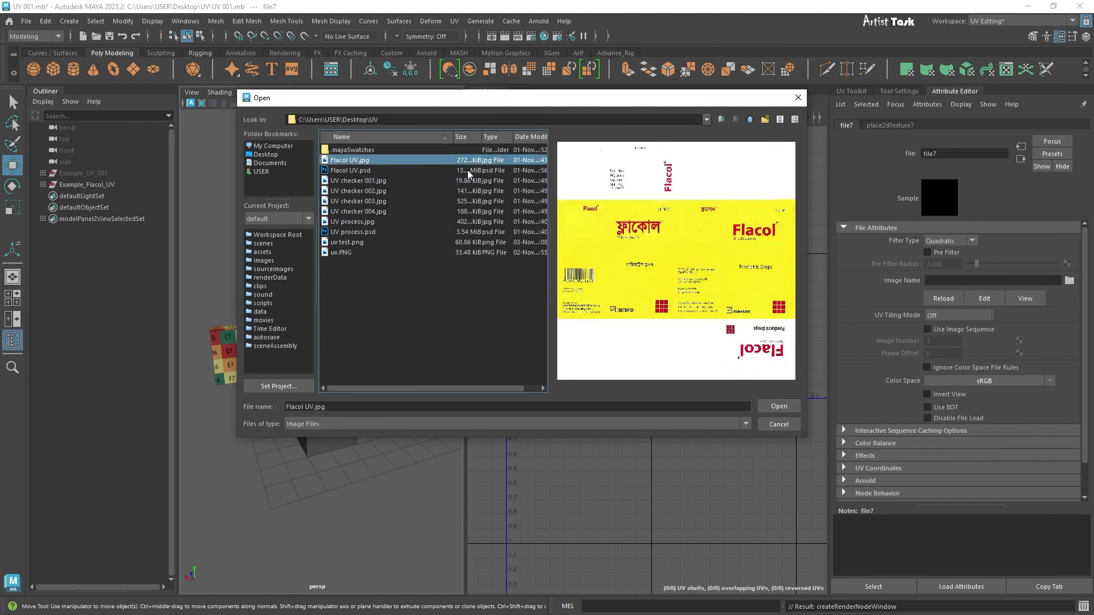
left_click_drag(678, 105, 952, 127)
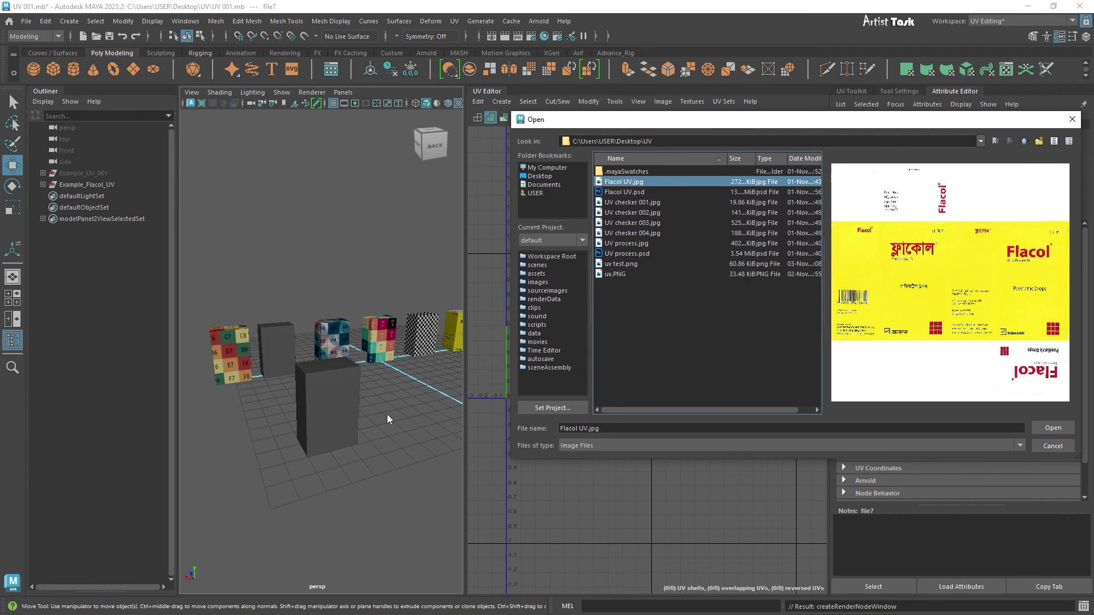
left_click(1052, 428)
Select the textured box and display Flacol UV.jpg behind its UVs in the UV Editor with the checker pattern off
right_click_drag(368, 420, 393, 423, "alt")
middle_click_drag(393, 424, 379, 406, "alt")
left_click(346, 403)
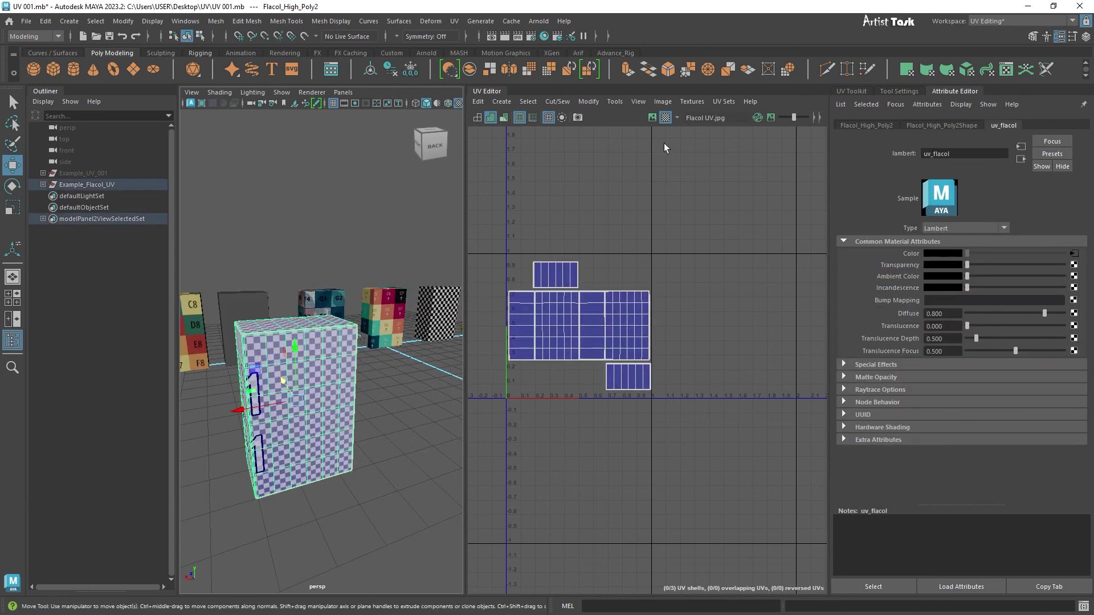
left_click(653, 118)
scroll(572, 347, "up", 2)
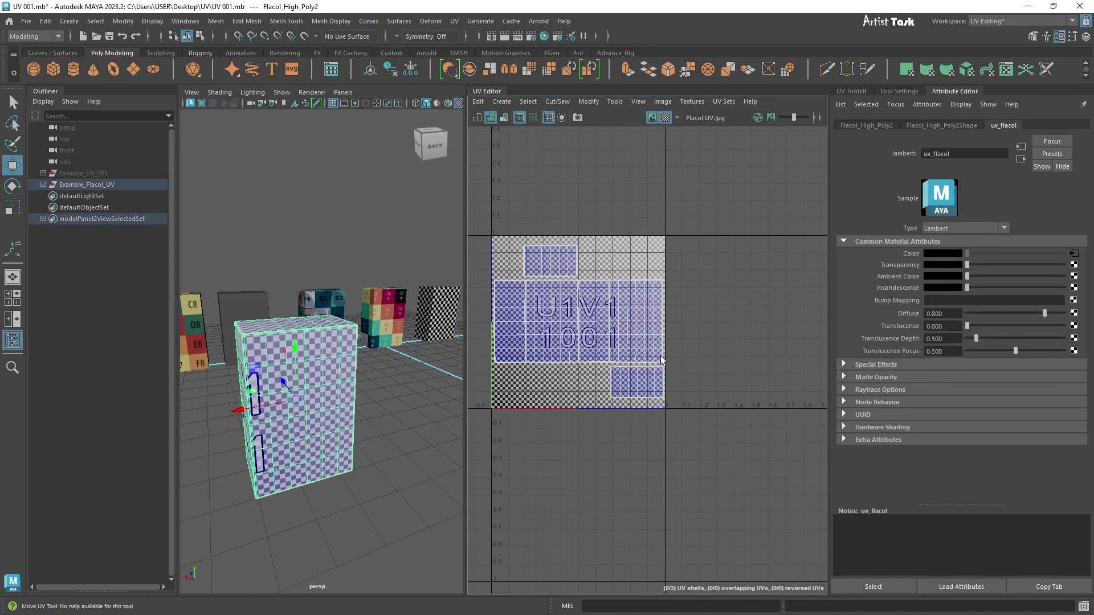
middle_click_drag(572, 347, 663, 368, "alt")
left_click(666, 117)
scroll(741, 365, "up", 4)
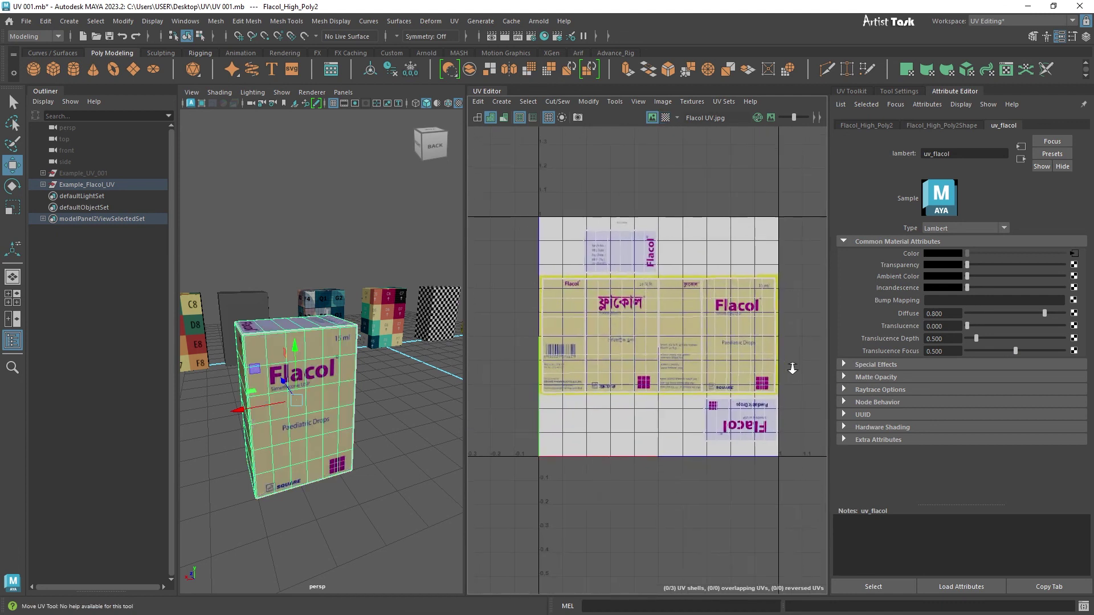
Examine how the UV shells line up with the Flacol artwork in the UV Editor and on the box
middle_click_drag(743, 385, 779, 400, "alt")
right_click_drag(779, 400, 748, 375, "alt")
middle_click_drag(749, 375, 728, 345, "alt")
right_click_drag(729, 345, 750, 350, "alt")
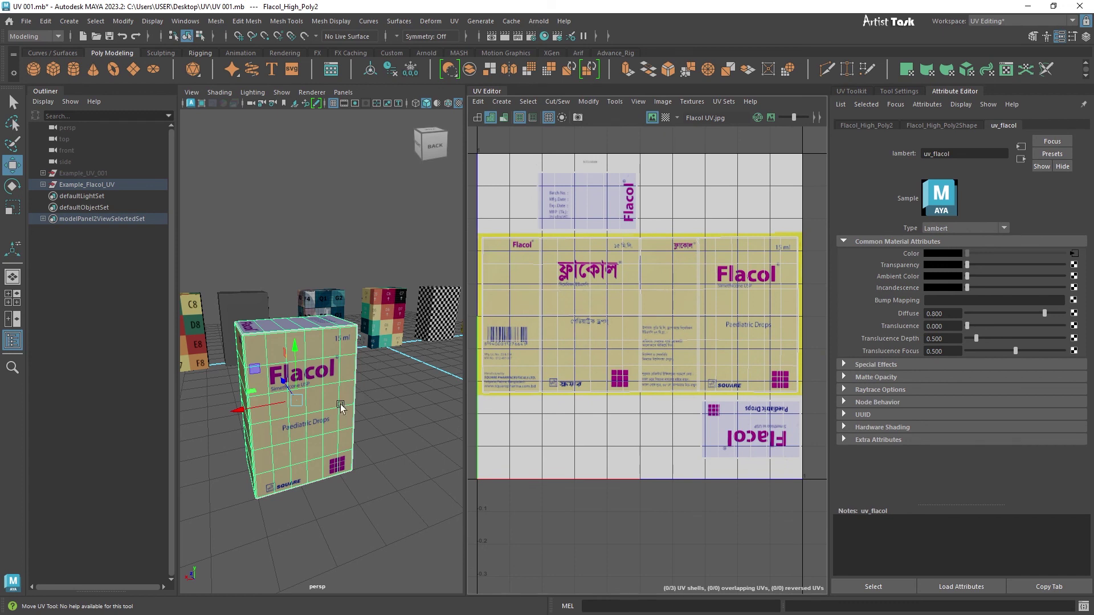
scroll(370, 441, "up", 3)
left_click(392, 446)
left_click(334, 415)
mouse_move(383, 446)
right_mouse_down("alt")
mouse_move(364, 441)
mouse_move(391, 452)
right_mouse_up("alt")
middle_click_drag(390, 452, 393, 433, "alt")
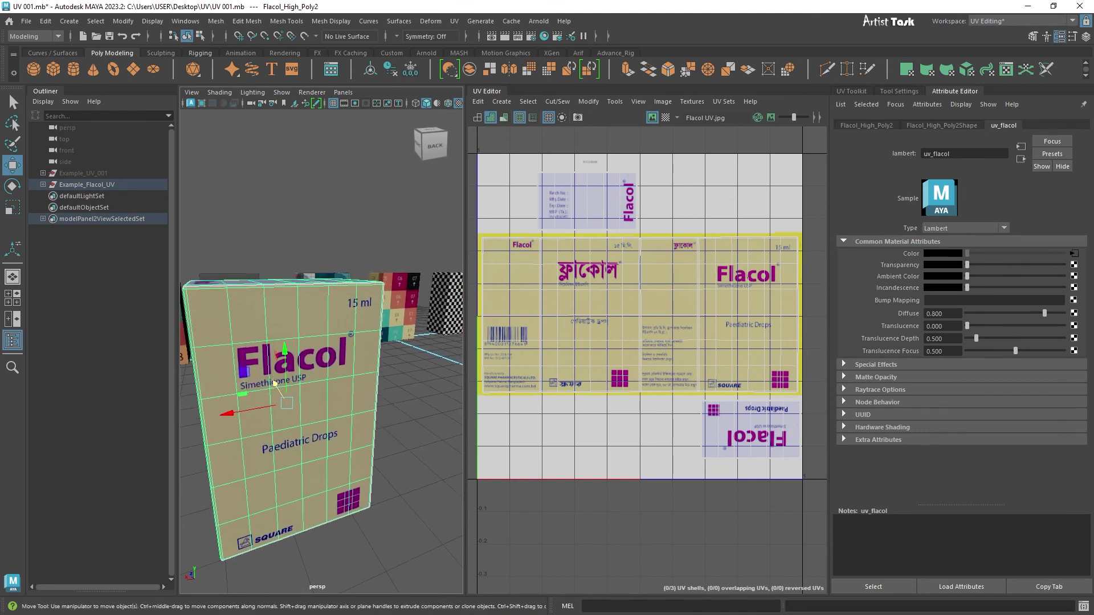
Switch to Photoshop and show Layer 1 with the UV lines over the Flacol artwork
key("alt+Tab")
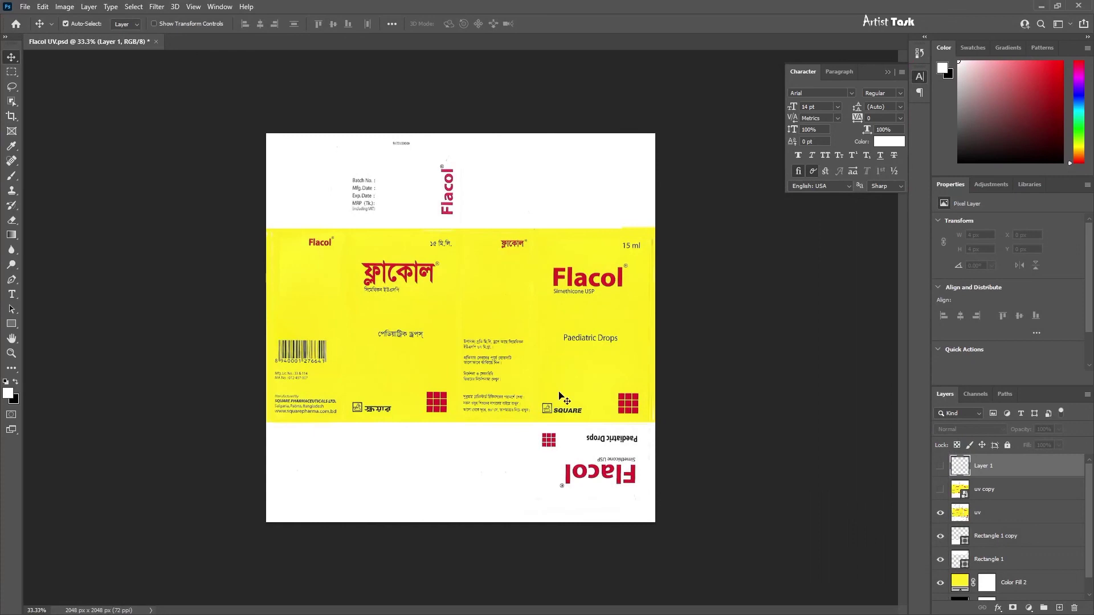
left_click(940, 466)
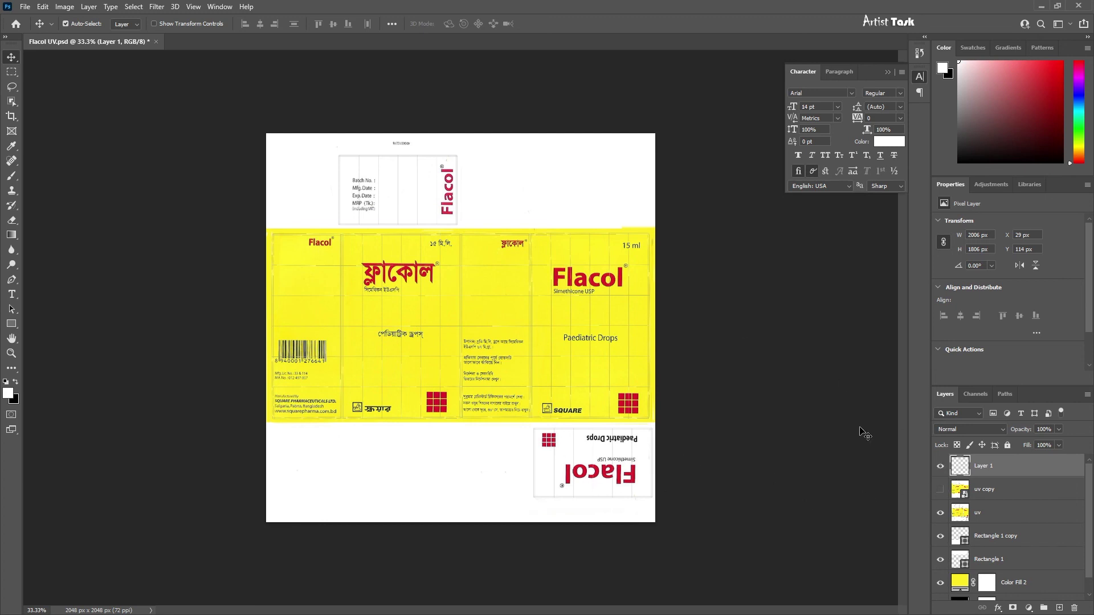
Hide and show Layer 1 to compare the artwork without and with the UV lines, and switch back to Maya
left_click(940, 467)
left_click(940, 466)
left_click(1041, 6)
Select the Flacol box in front of the row and examine how the artwork sits on its faces
right_click_drag(325, 395, 378, 406, "alt")
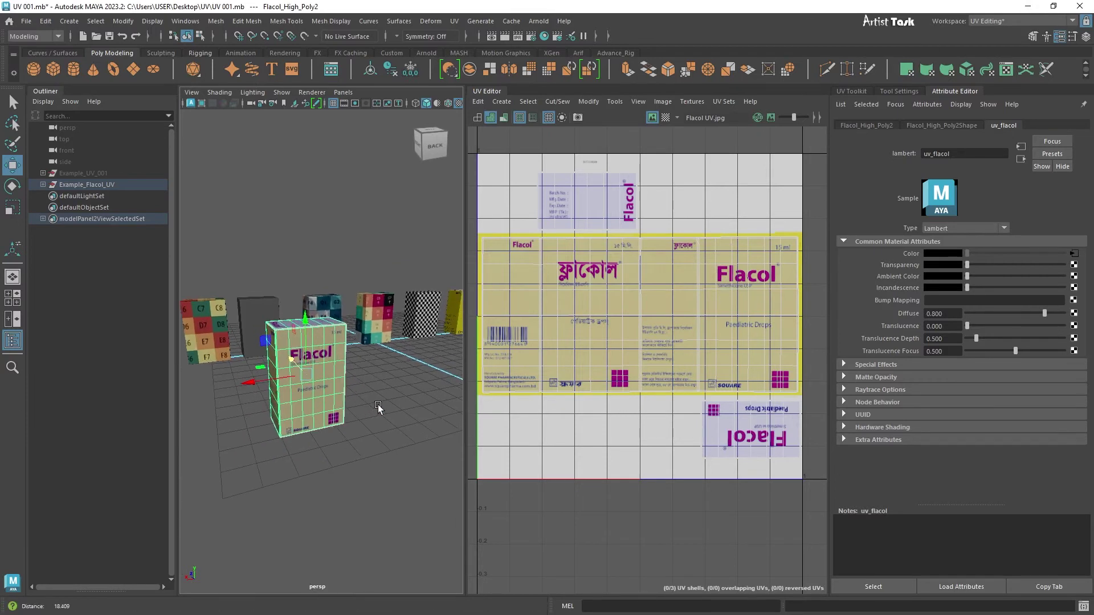
middle_click_drag(378, 406, 382, 416, "alt")
right_click_drag(383, 416, 490, 405, "alt")
right_click_drag(441, 448, 387, 424, "alt")
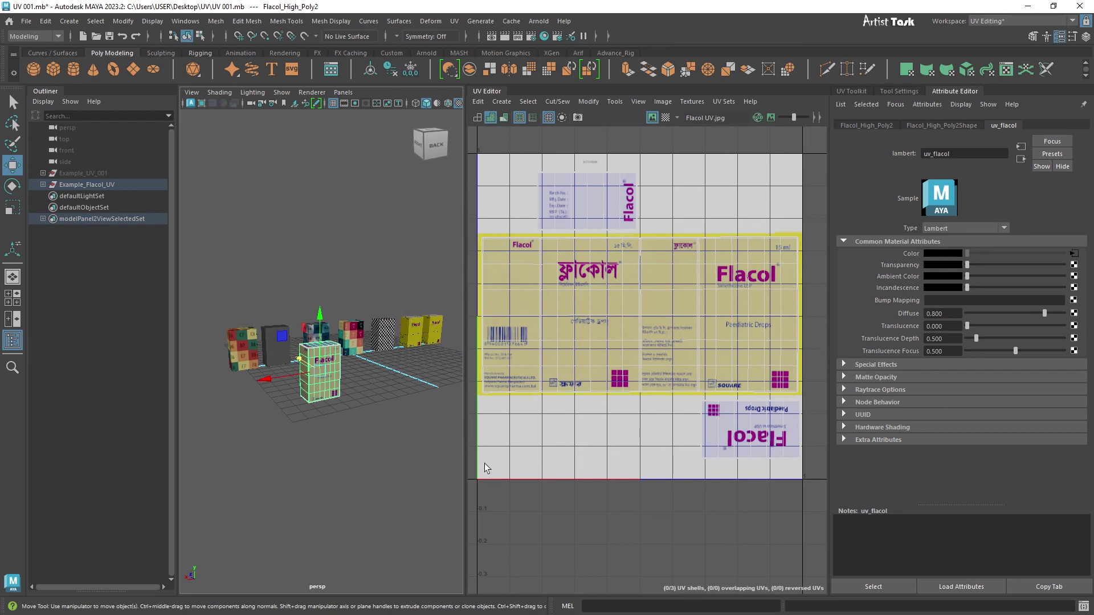
left_click(391, 373)
left_click(335, 373)
scroll(347, 436, "up", 2)
scroll(349, 439, "up", 3)
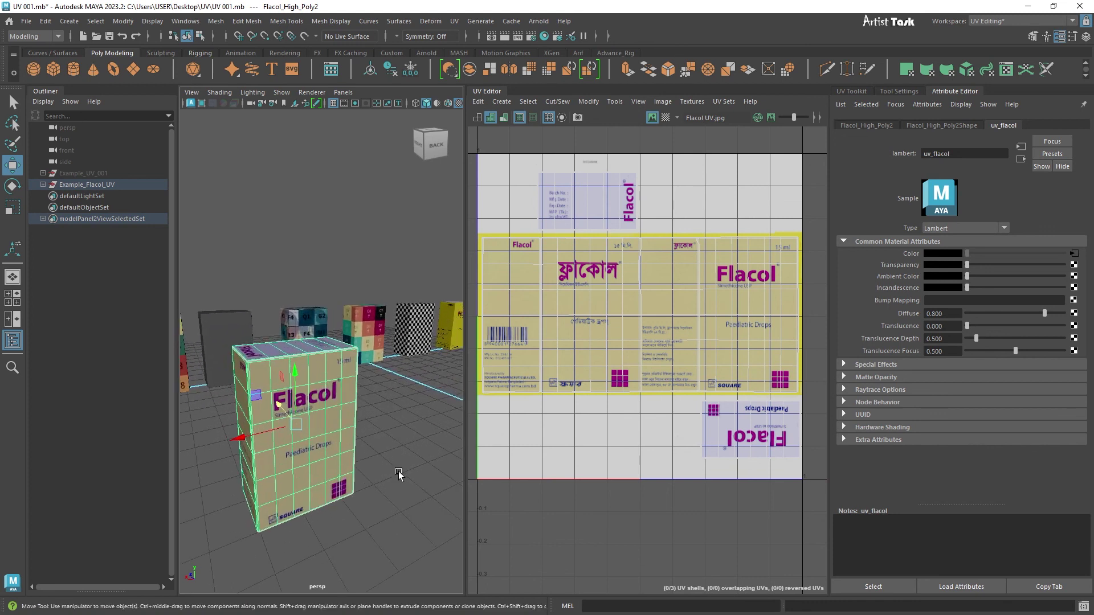
scroll(360, 468, "up", 3)
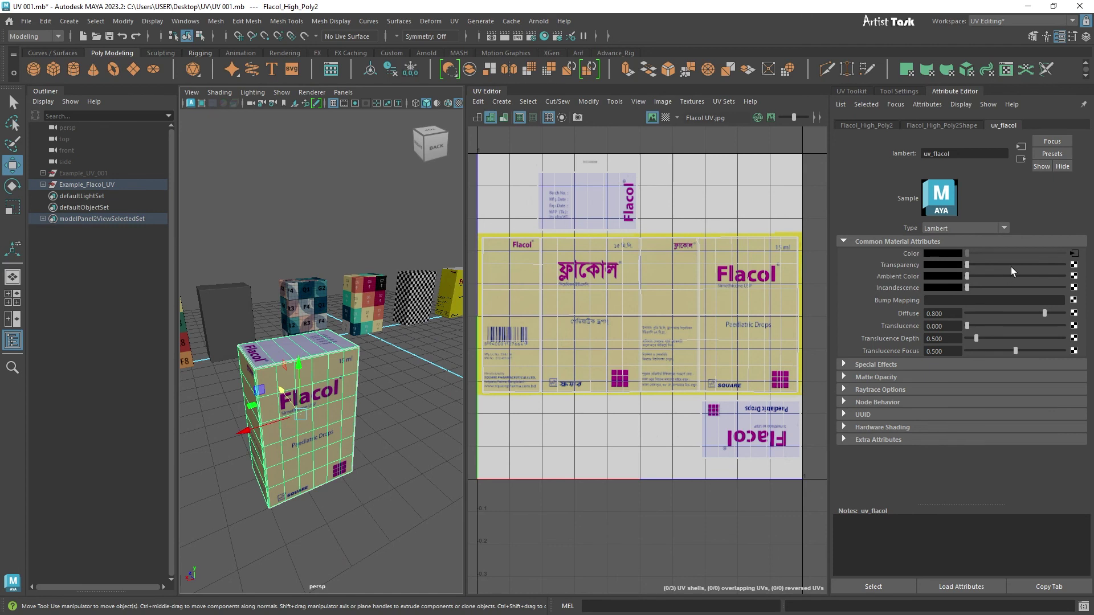
Load UV checker 004.jpg as the color texture image of the uv_flacol material and deselect the box
left_click(1073, 254)
left_click(1069, 283)
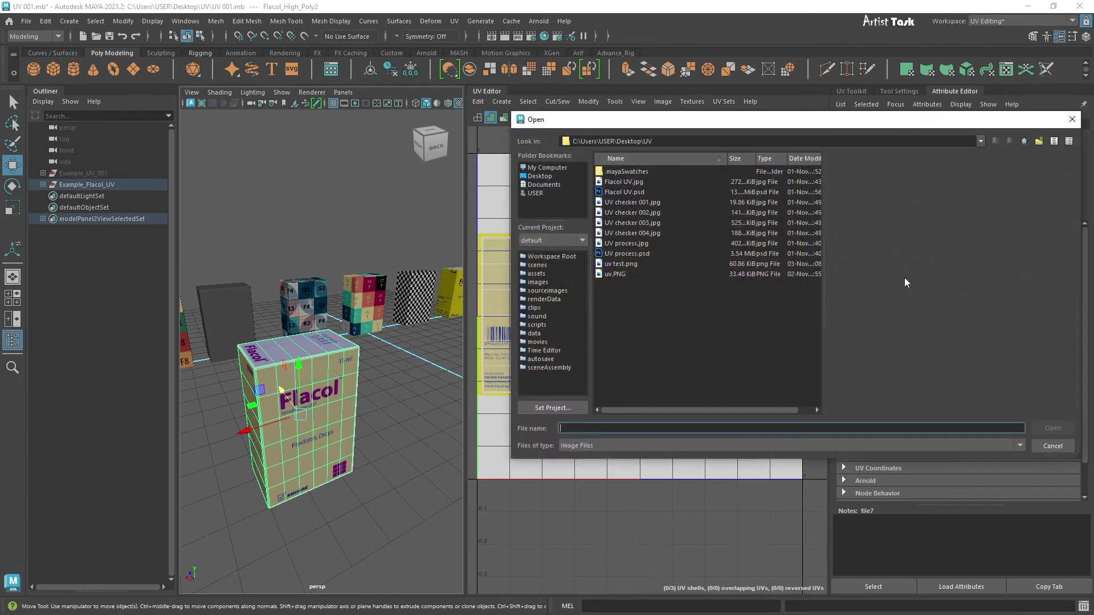
left_click(604, 244)
left_click(675, 231)
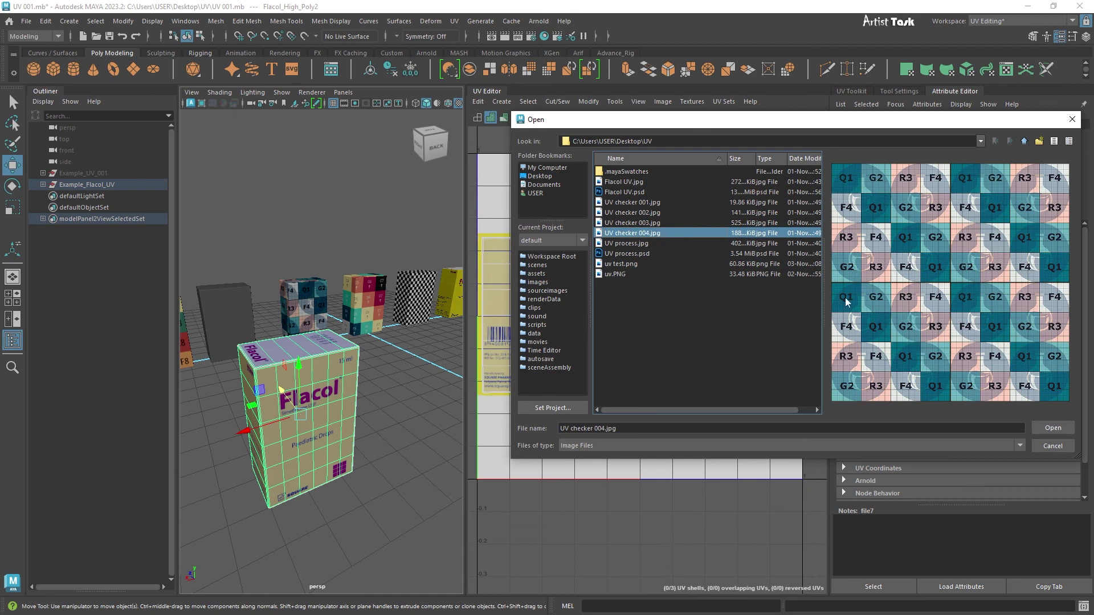
left_click(1053, 428)
left_click(389, 408)
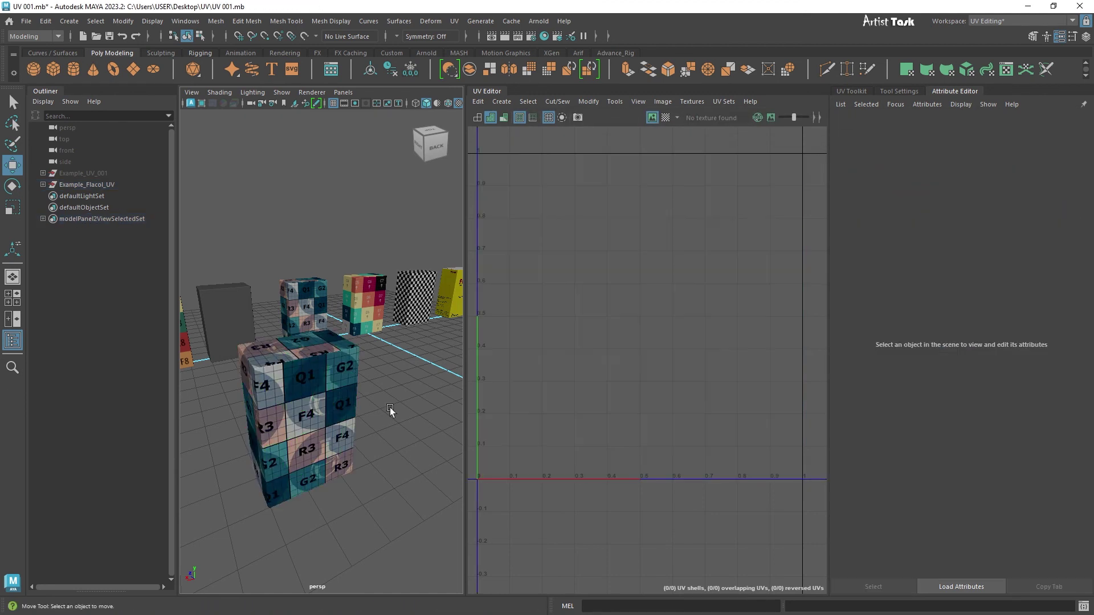
Inspect the checker pattern on the front box and behind its UV shells in the UV Editor
scroll(319, 425, "down", 5)
mouse_move(310, 428)
left_mouse_down("alt")
mouse_move(259, 433)
mouse_move(399, 429)
mouse_move(322, 426)
left_mouse_up("alt")
scroll(399, 429, "up", 4)
scroll(398, 428, "down", 3)
scroll(325, 425, "down", 3)
middle_click_drag(354, 412, 349, 423, "alt")
scroll(349, 422, "down", 1)
right_click_drag(348, 422, 393, 423, "alt")
left_click_drag(393, 422, 437, 414, "alt")
right_click_drag(436, 414, 381, 433, "alt")
left_click(298, 390)
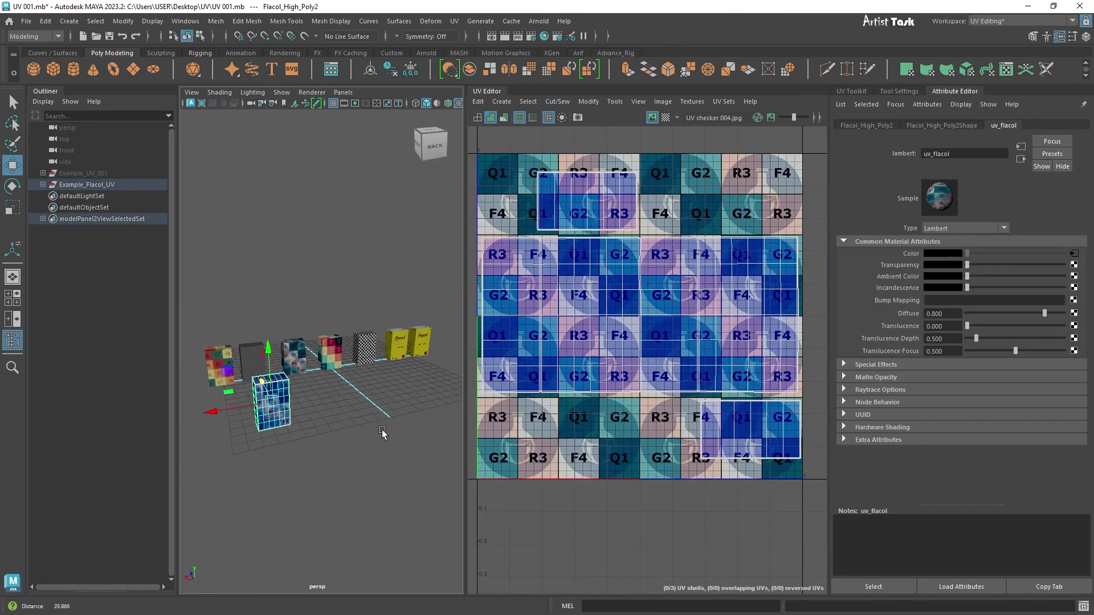
scroll(319, 412, "up", 2)
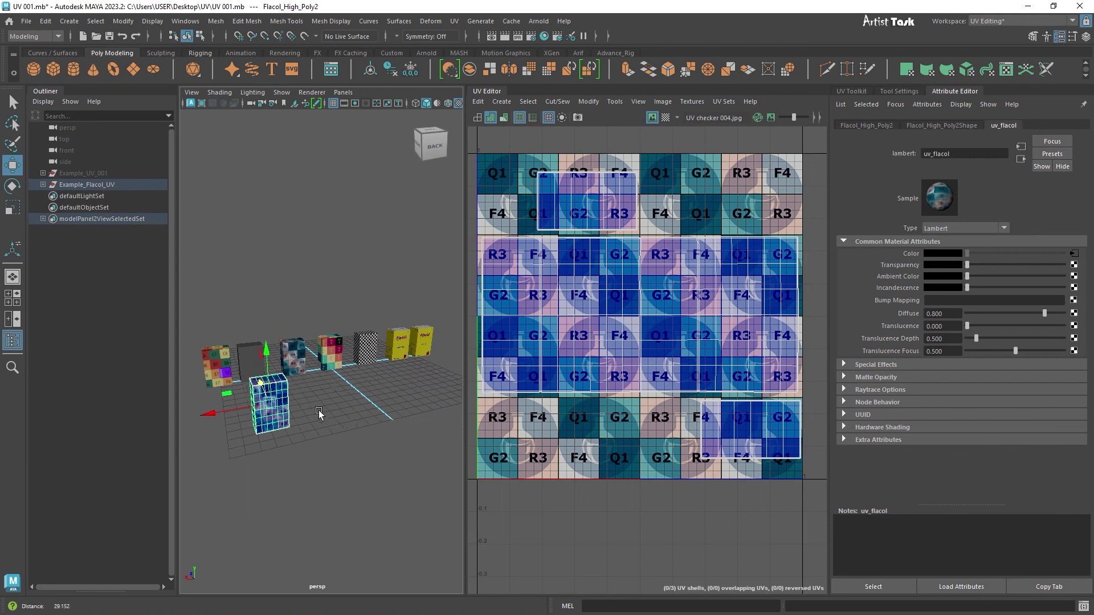
Compare the UVs of the two yellow Flacol boxes at the end of the row, with the Outliner collapsed
left_click(400, 341)
left_click_drag(400, 342, 340, 385, "alt")
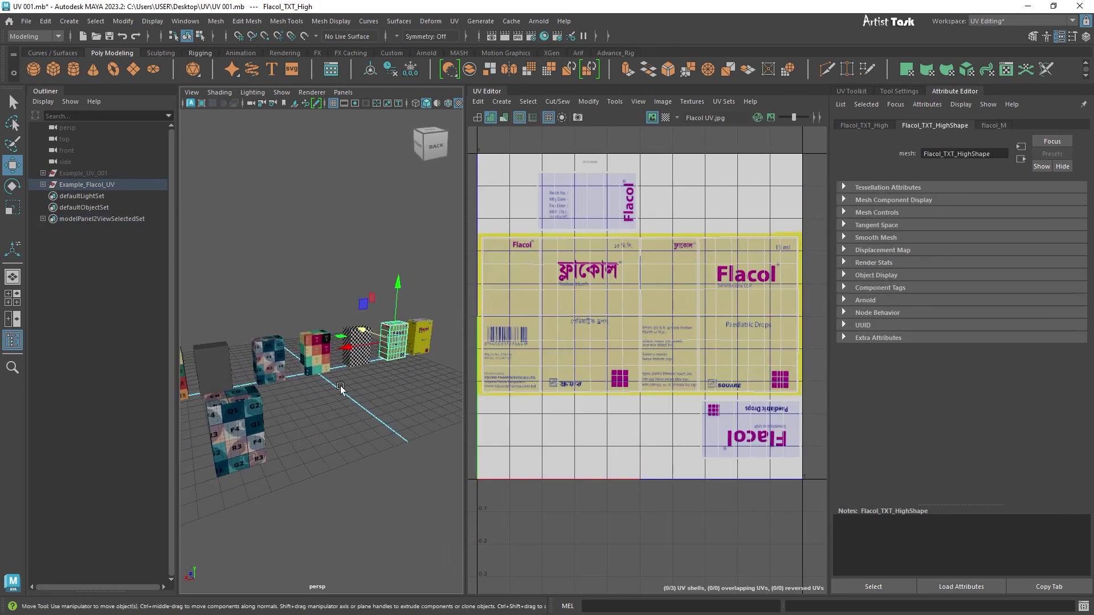
left_click(45, 91)
left_click_drag(336, 439, 339, 411, "alt")
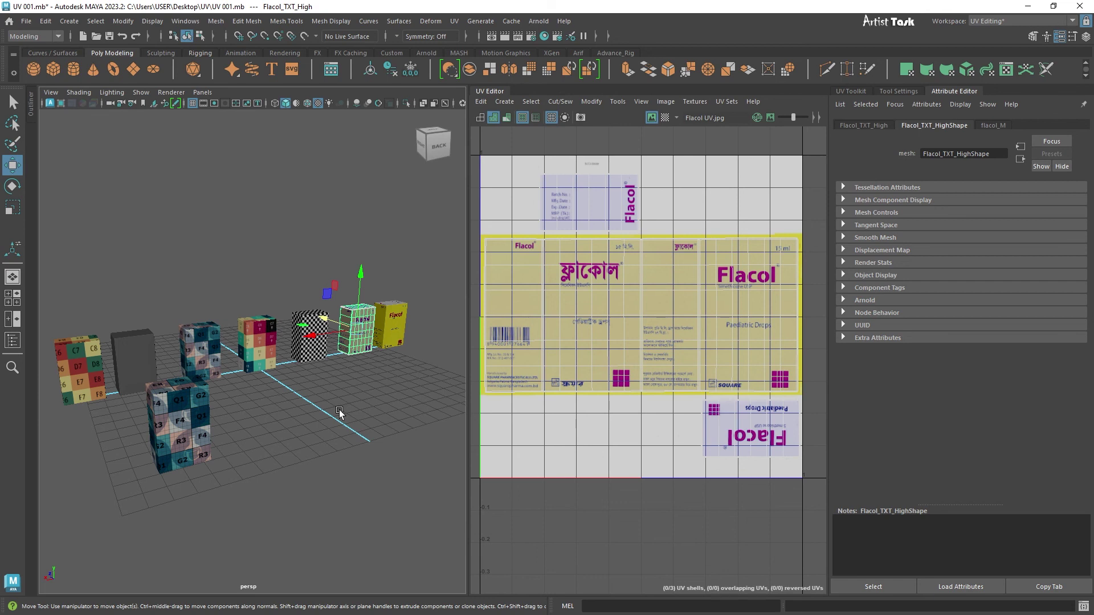
key("ctrl+z")
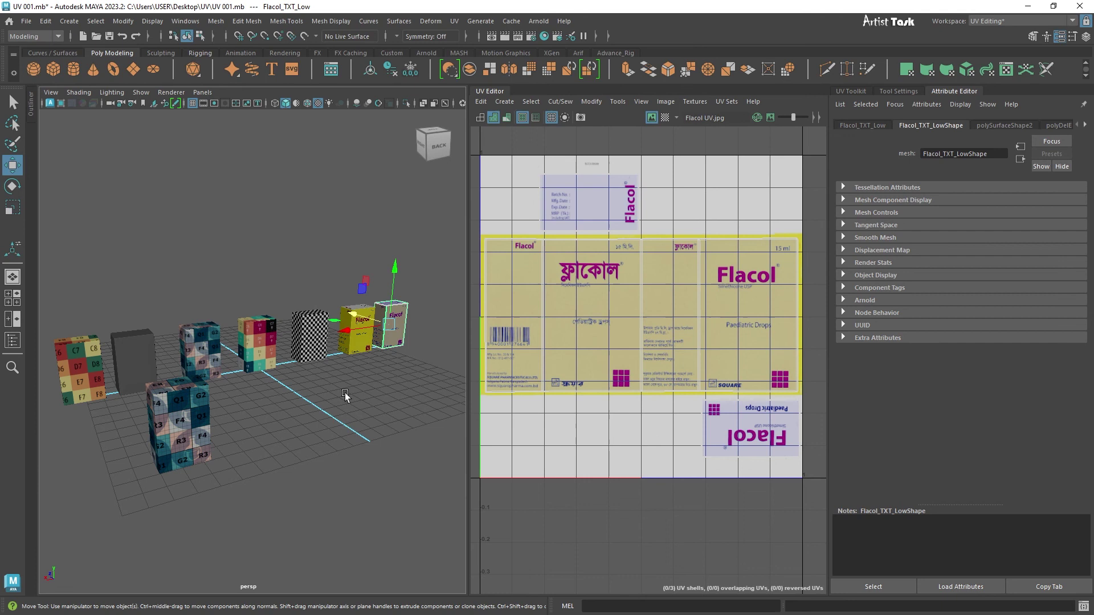